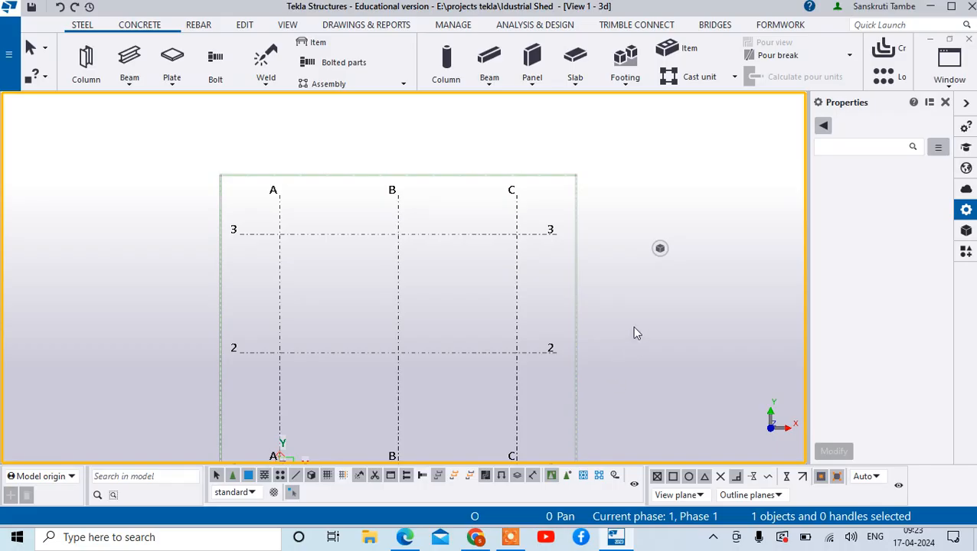
- Select the rectangular grid and set its X coordinates to 0.00 5000 5000
scroll(634, 333, down, 1)
scroll(634, 333, down, 1)
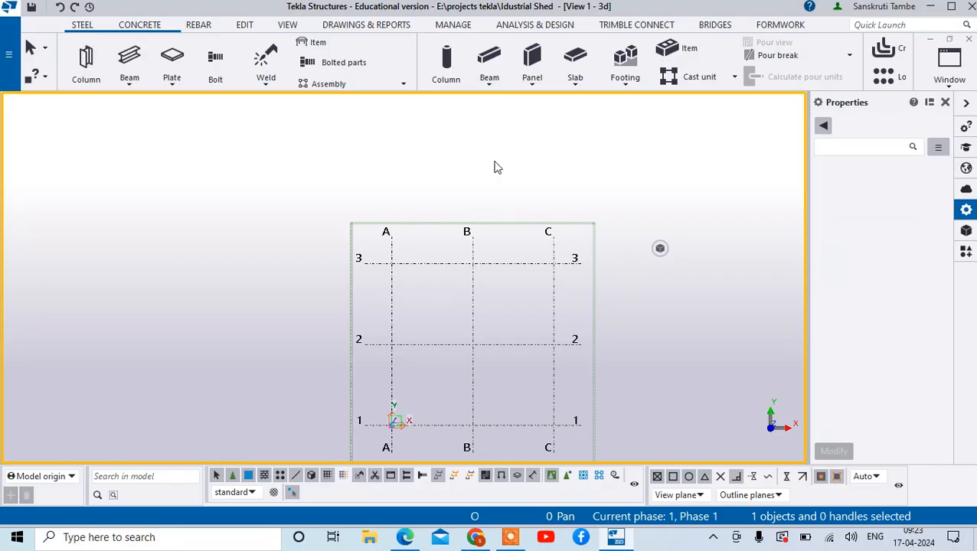
scroll(486, 317, down, 1)
scroll(502, 376, up, 2)
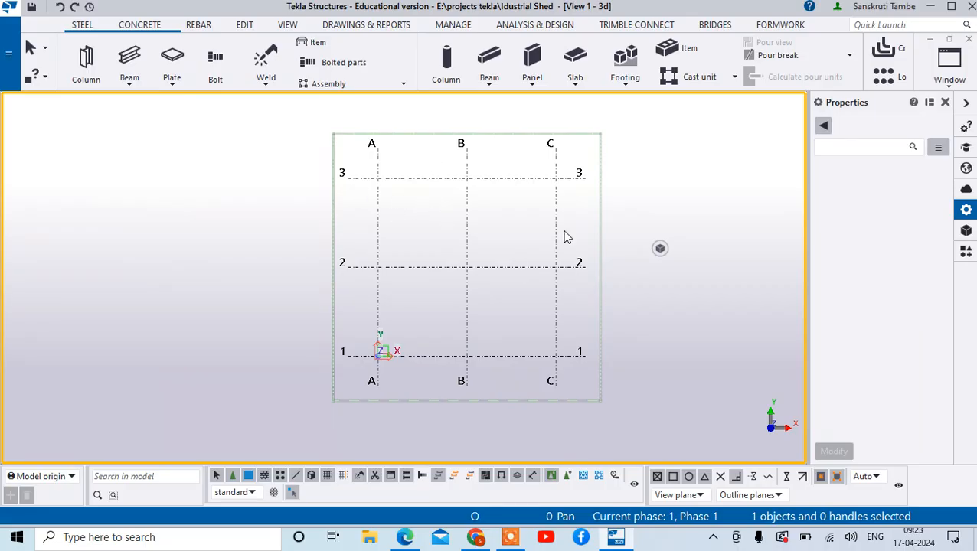
click(438, 179)
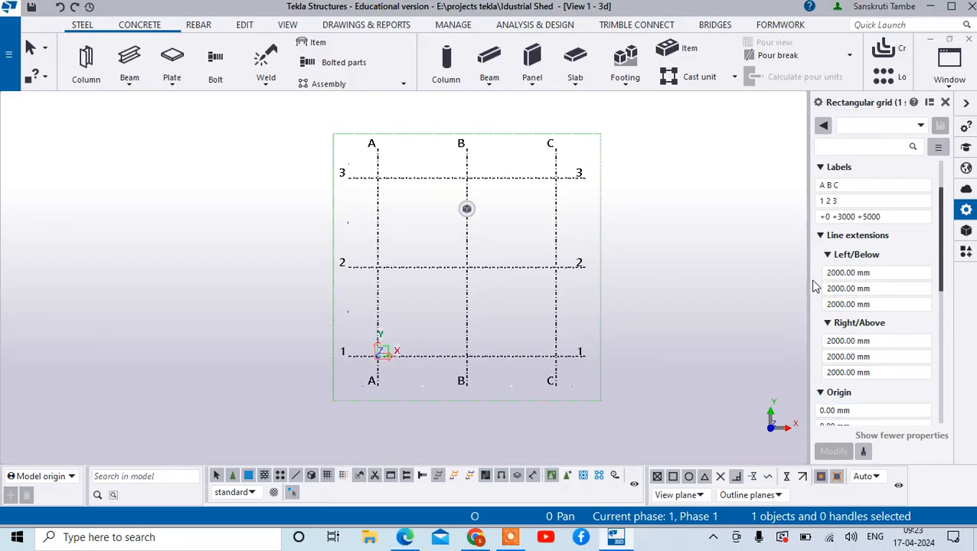
drag(810, 284, 739, 280)
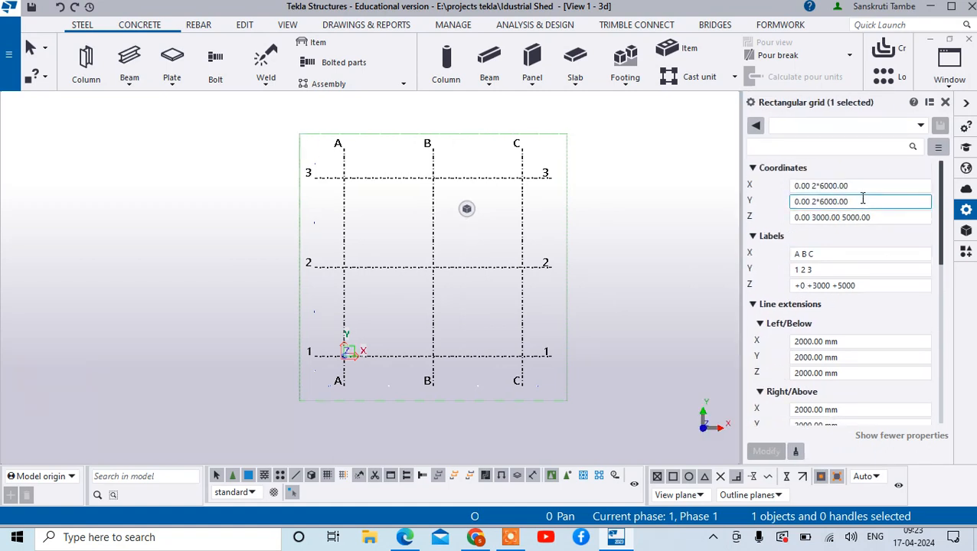
click(857, 185)
drag(852, 186, 810, 185)
key(BackSpace)
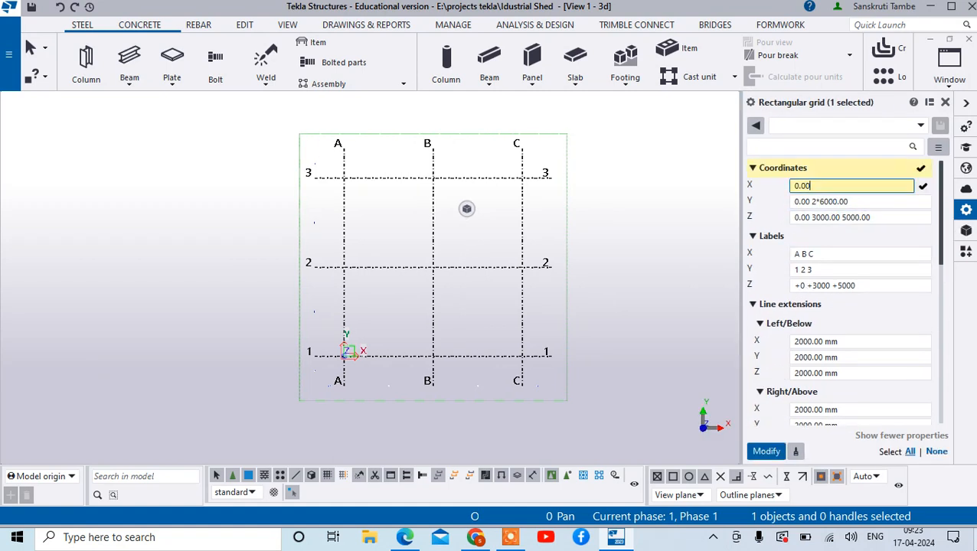
text(5000 5000)
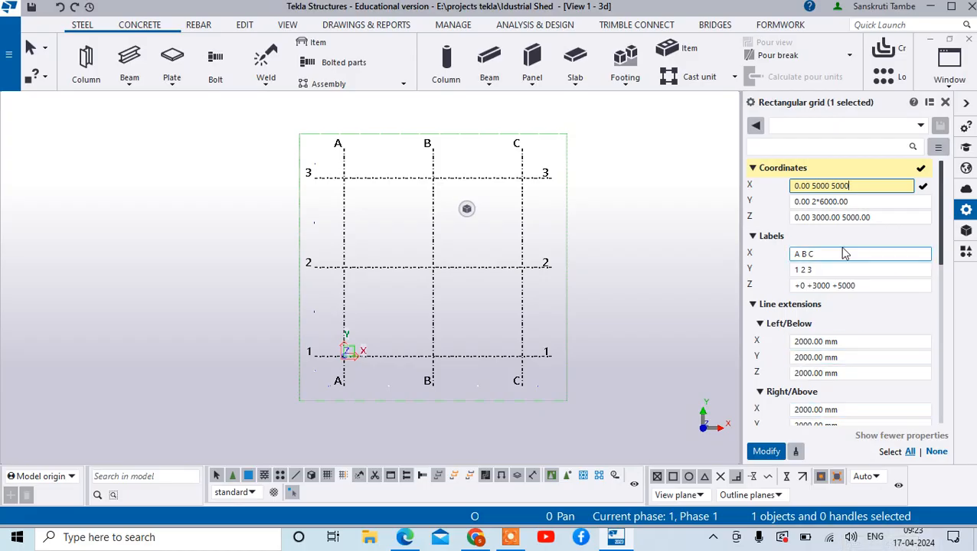
- Set the grid's Y coordinates to 0.00 8000 and Z coordinates to 0.00 3500 5000, and apply the changes
drag(854, 201, 810, 220)
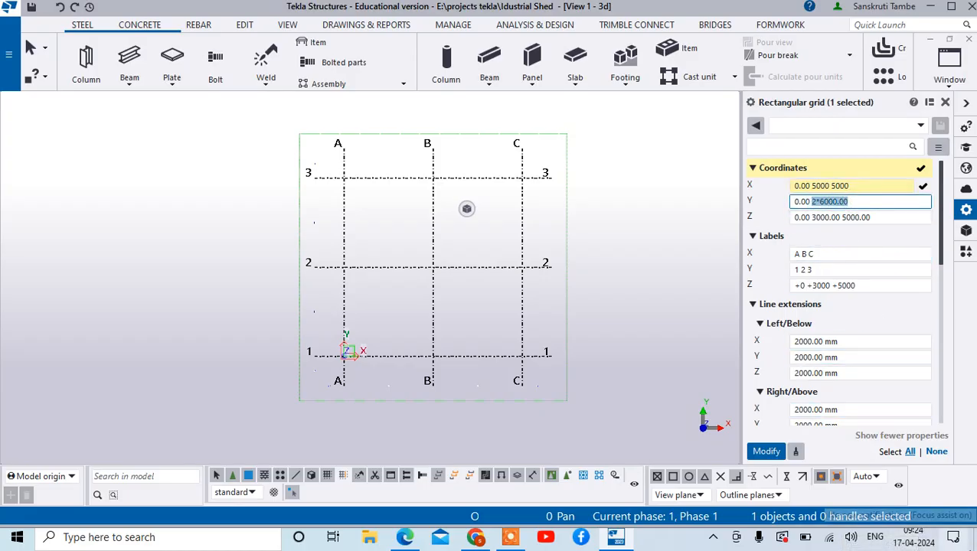
text(80)
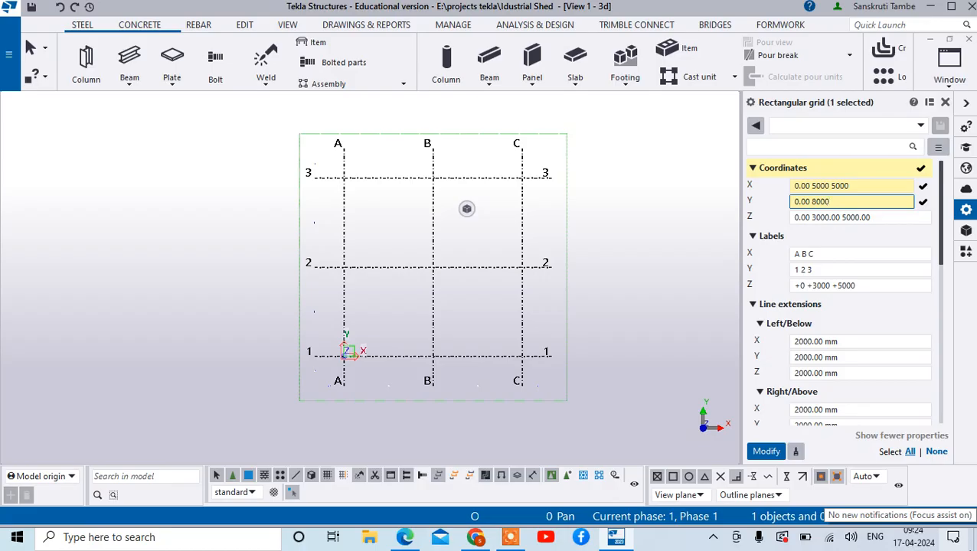
click(860, 217)
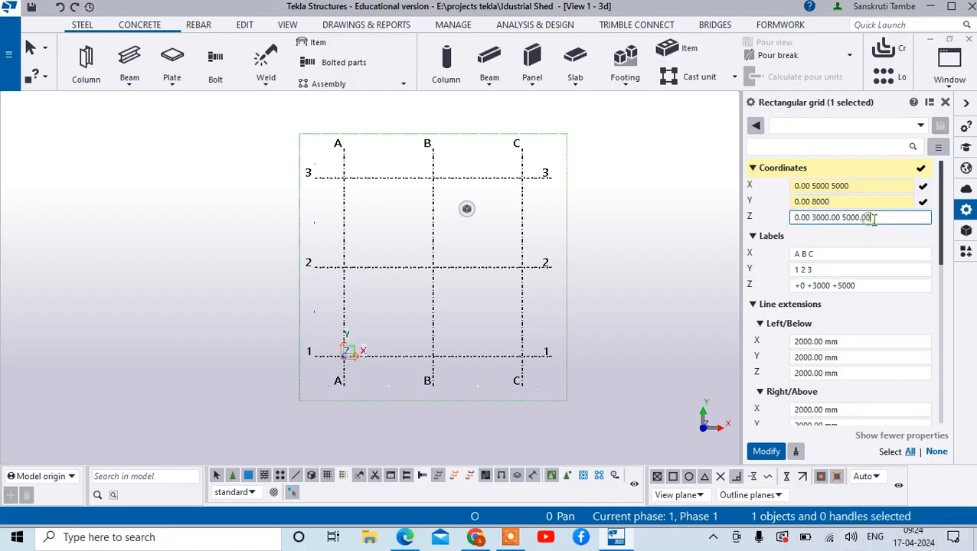
drag(873, 219, 815, 222)
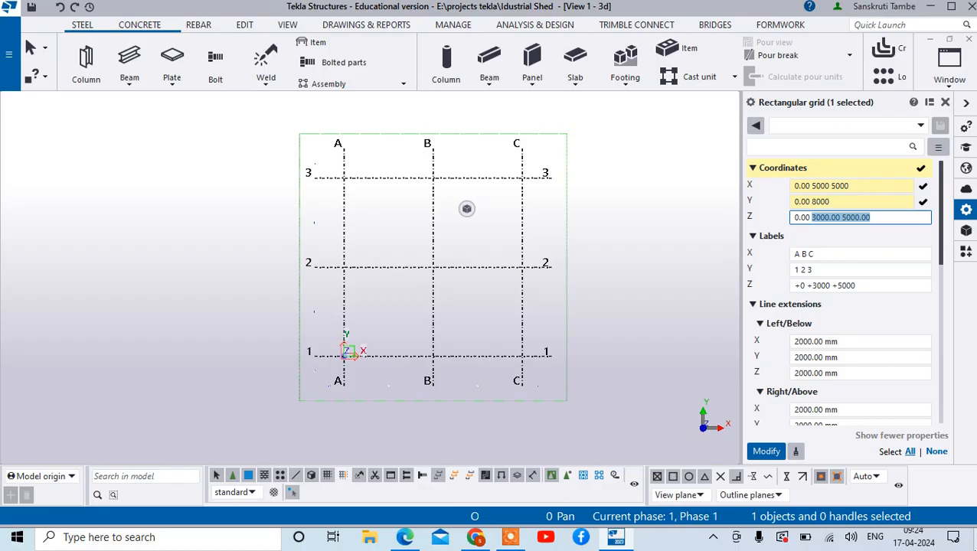
text(3)
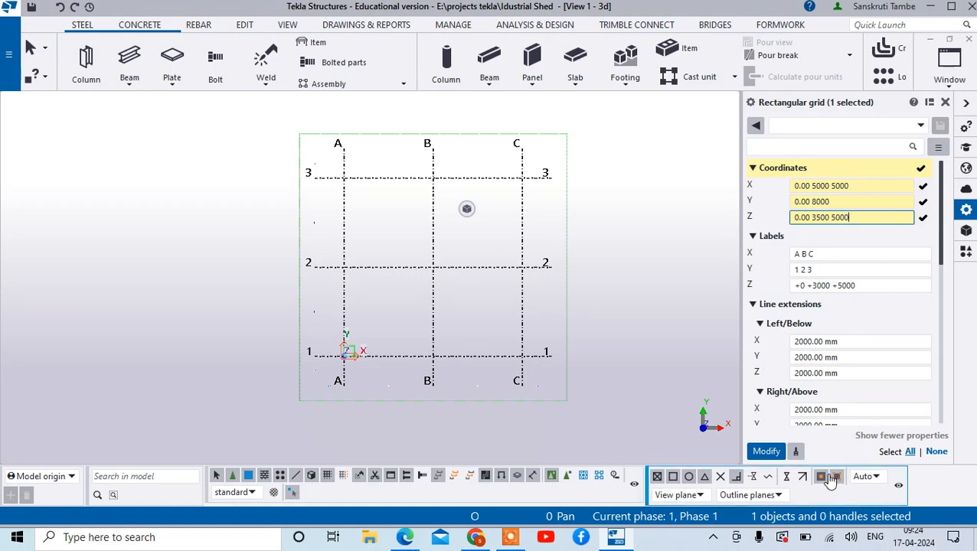
click(765, 451)
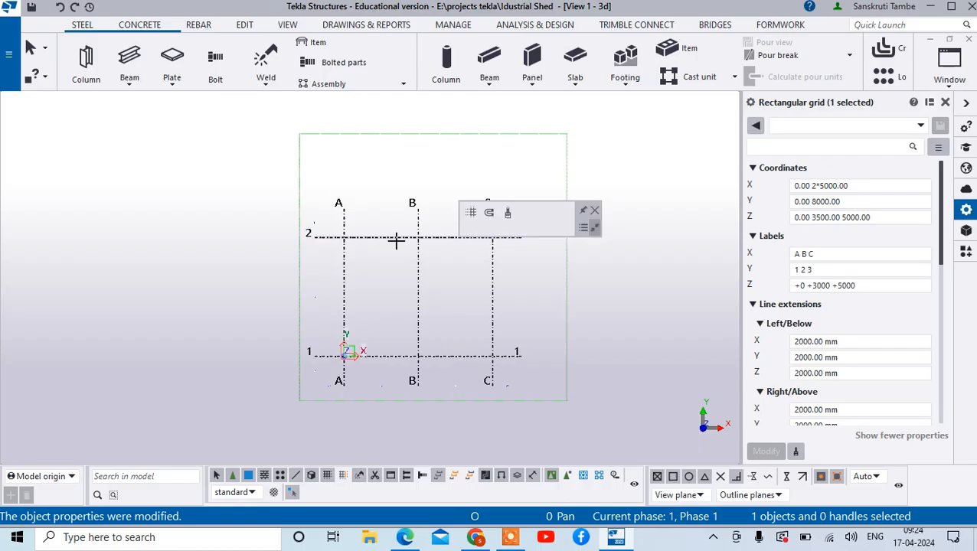
- Create all plan and elevation views along the selected grid's lines using the standard settings
click(287, 25)
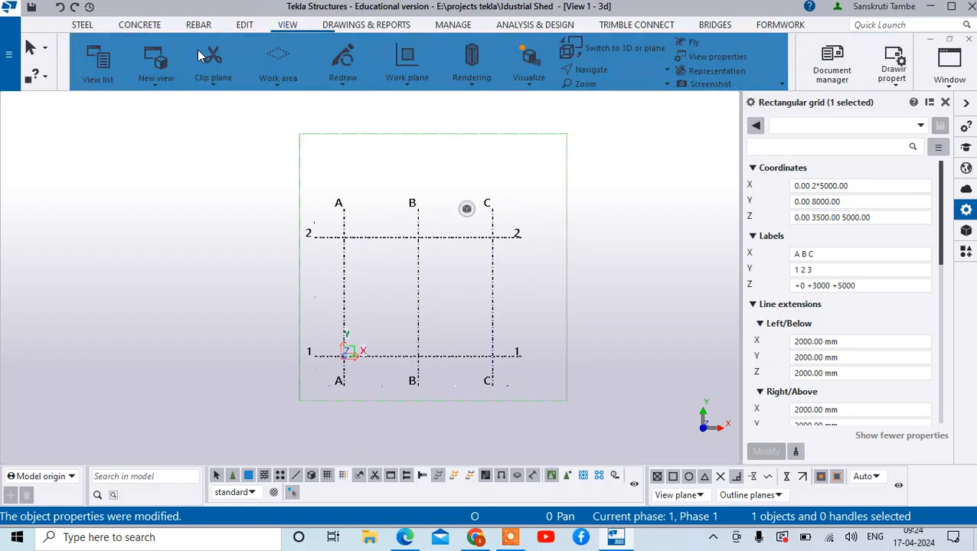
click(164, 85)
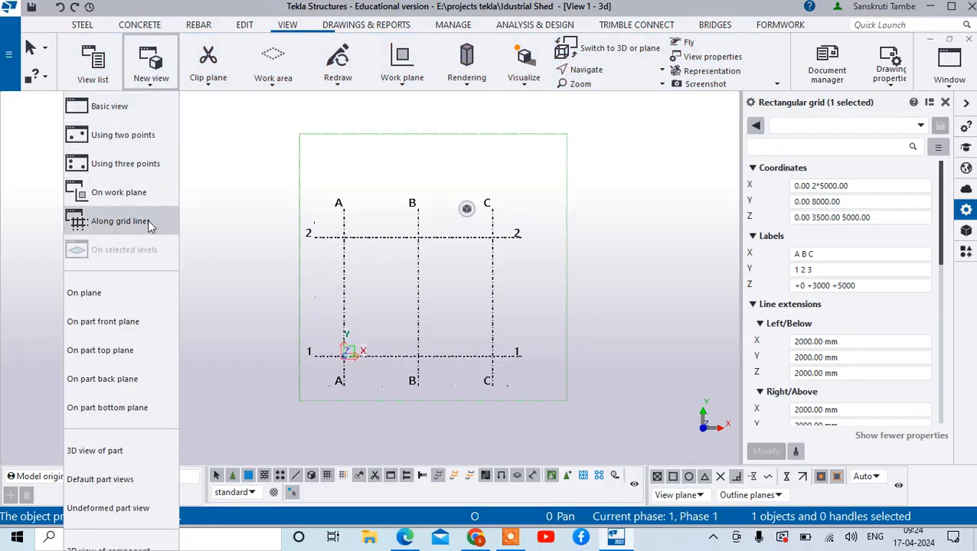
click(521, 176)
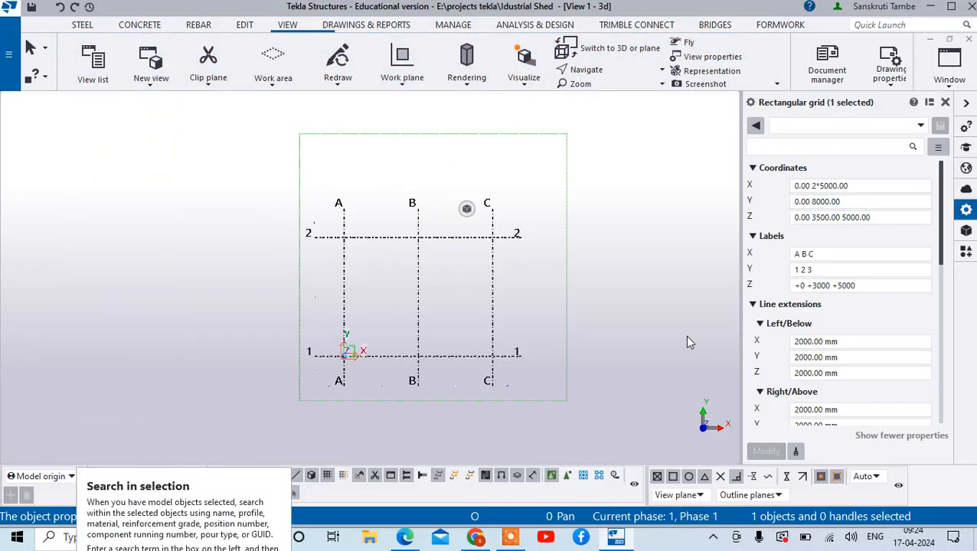
right_click(587, 208)
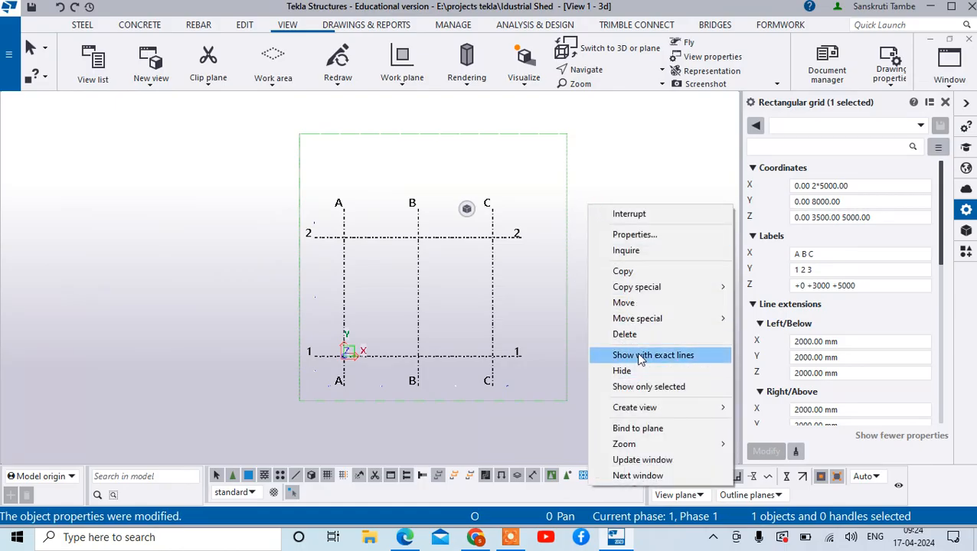
mouse_move(660, 414)
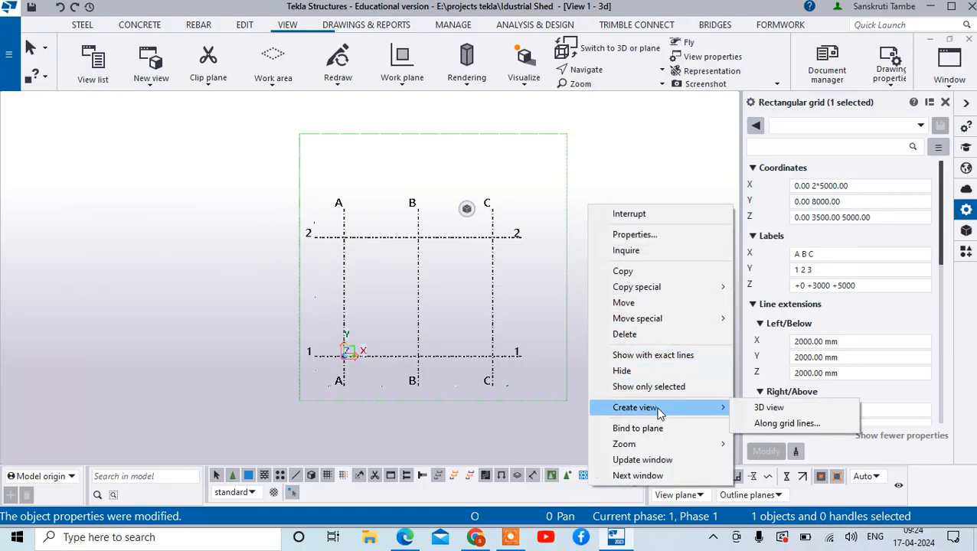
click(785, 423)
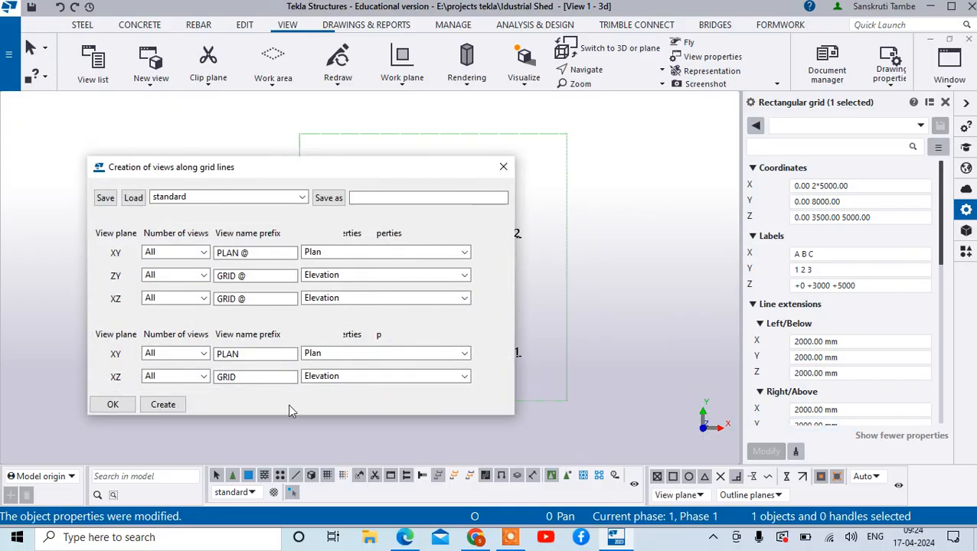
click(154, 406)
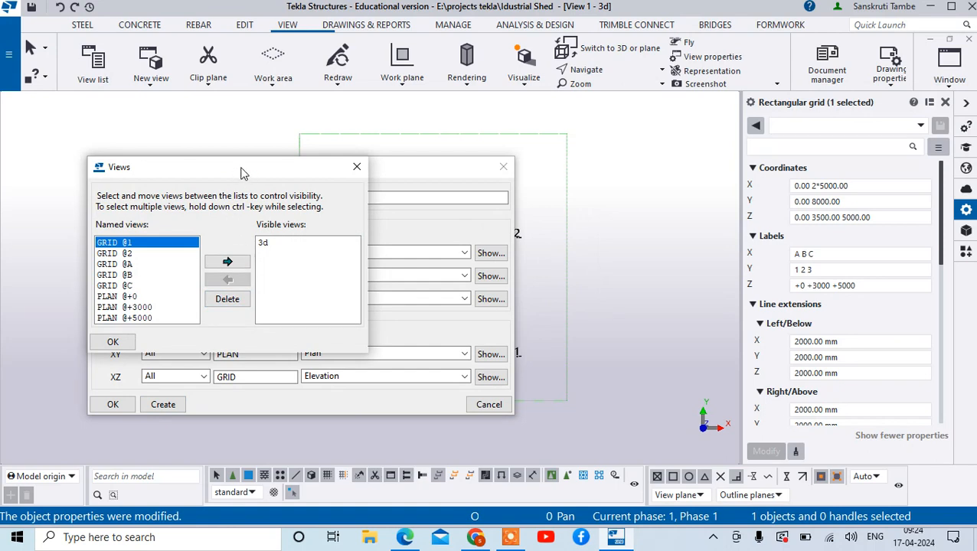
drag(452, 176, 506, 197)
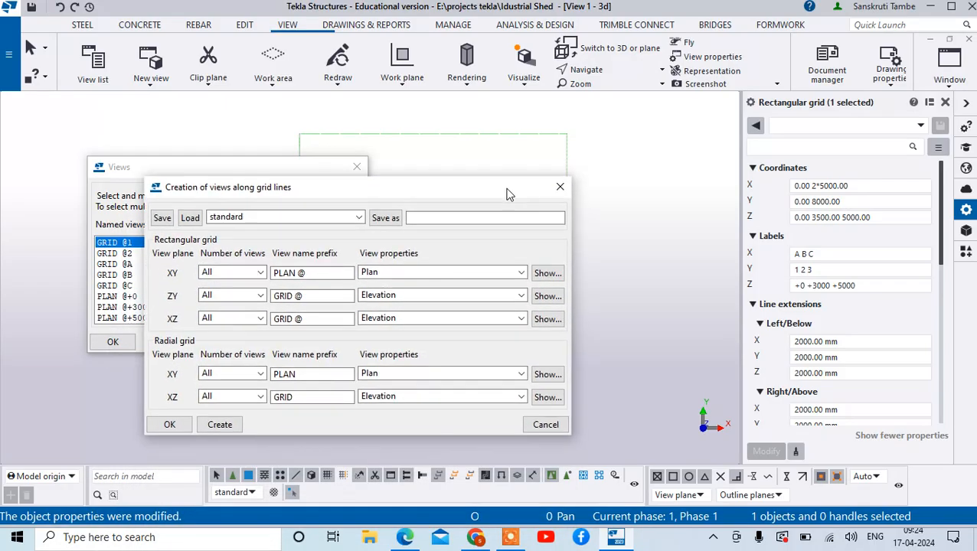
click(556, 188)
- Make the GRID @A elevation view visible from the list of named views
click(115, 264)
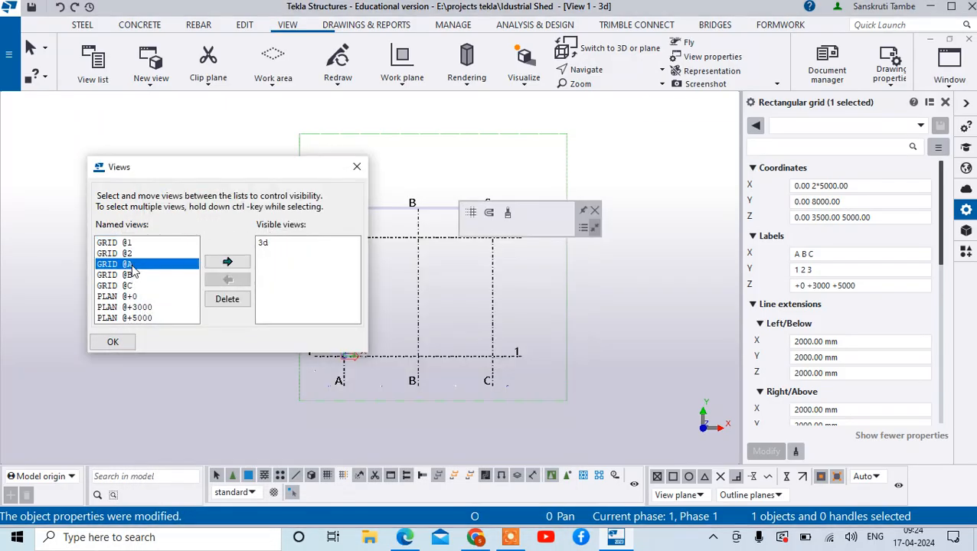
click(227, 262)
click(355, 168)
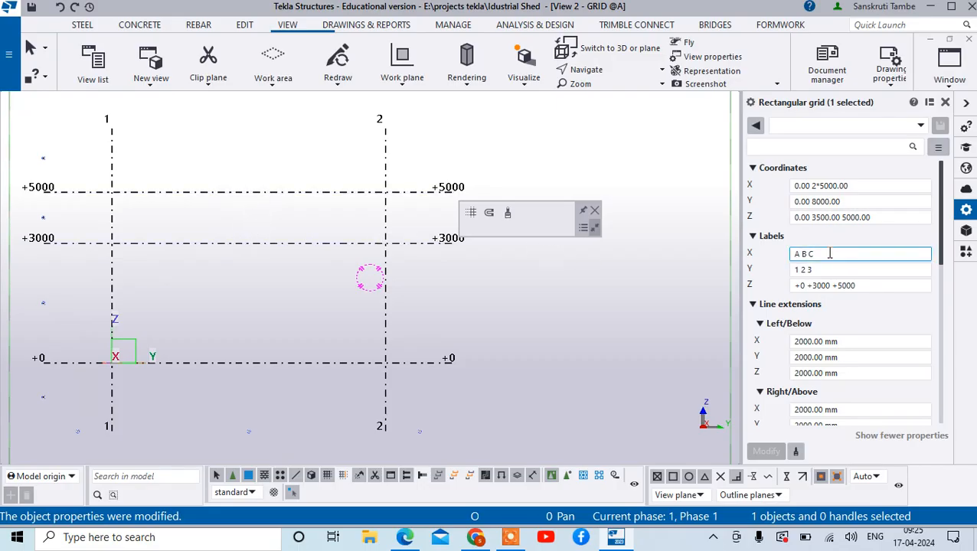
- Change the grid's Z labels to +0 +3500 +5000 and apply the change
click(817, 285)
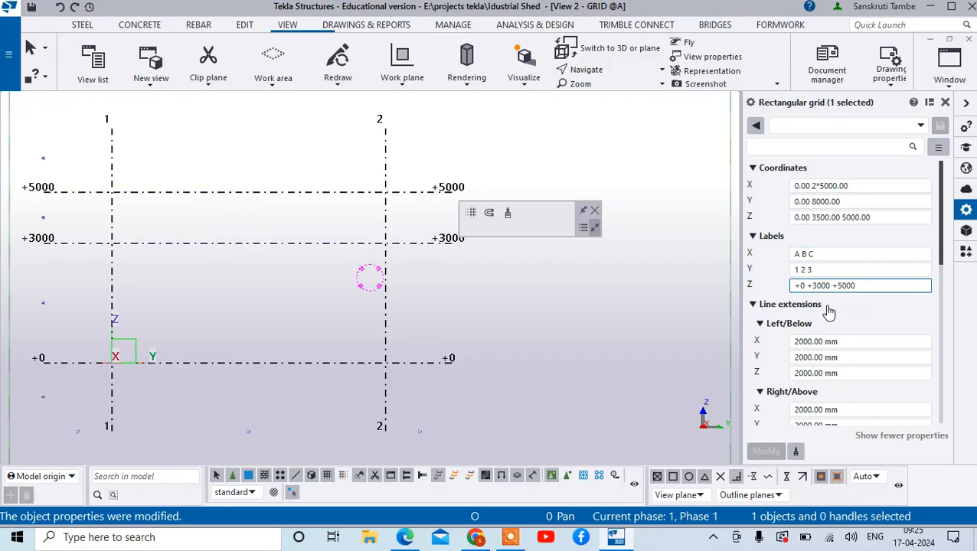
key(Delete)
text(5)
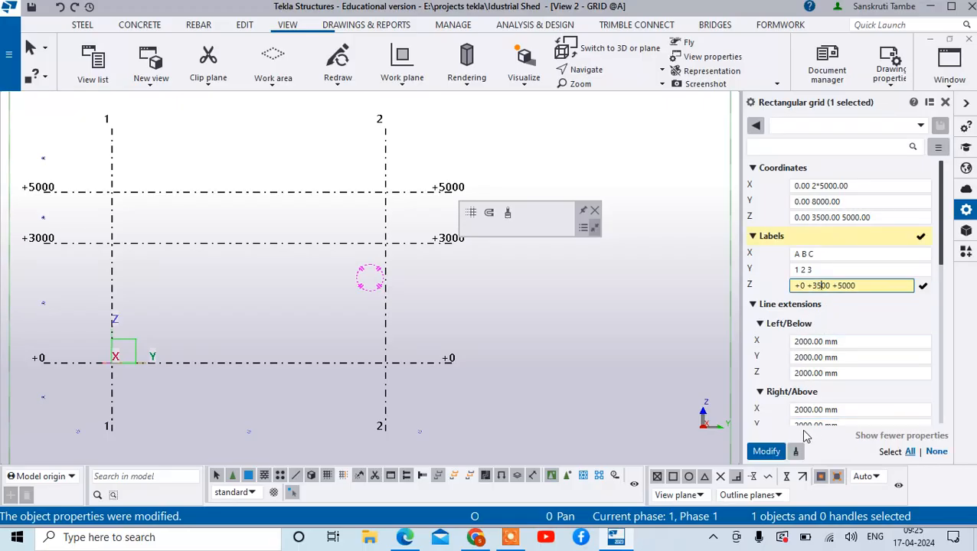
click(765, 451)
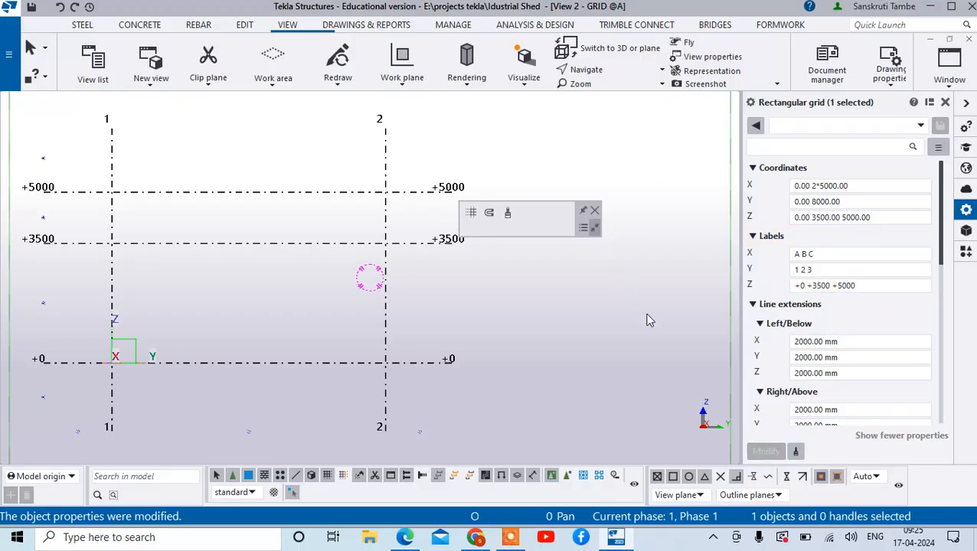
- Switch back to the 3d view window and dismiss the floating contextual toolbar
click(948, 80)
click(931, 186)
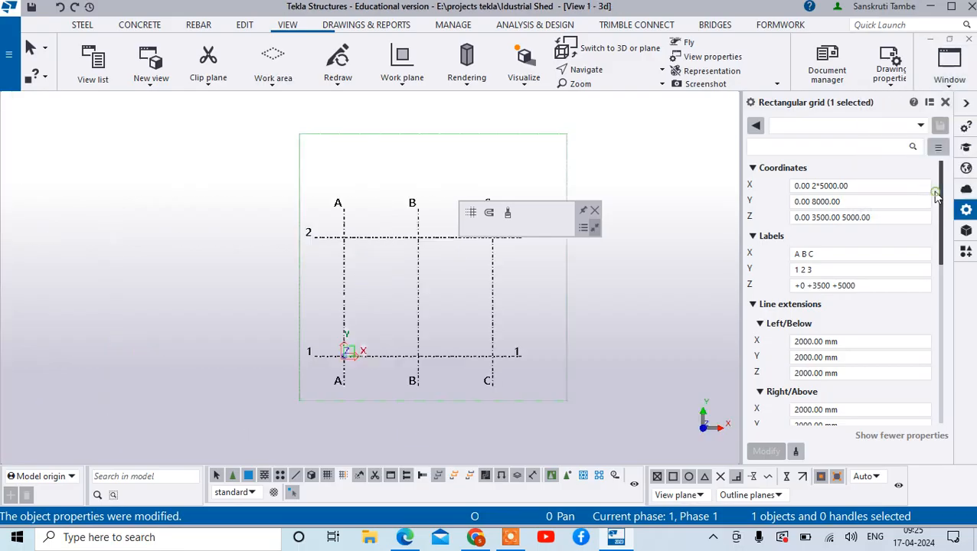
click(595, 212)
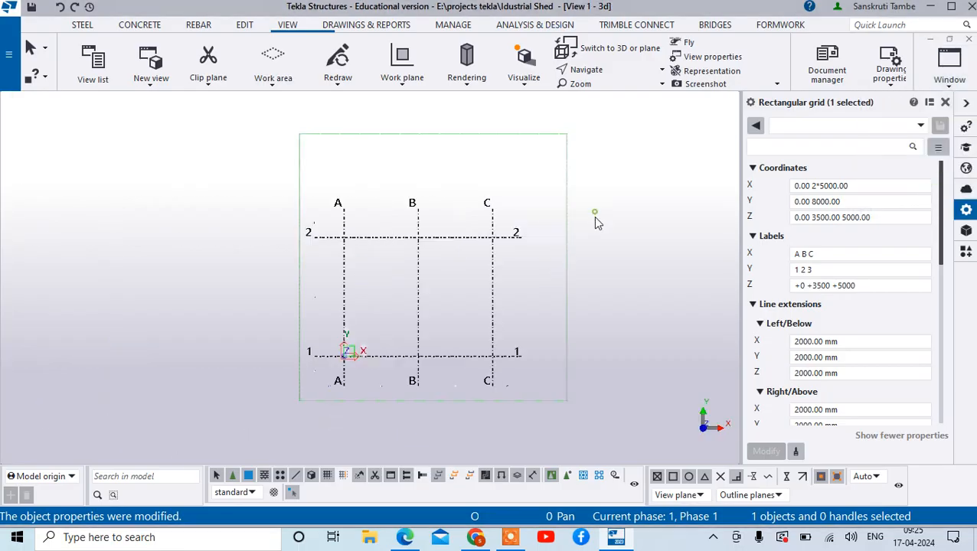
- Place a steel column at the intersection of grid lines A and 2, and end the command
click(82, 24)
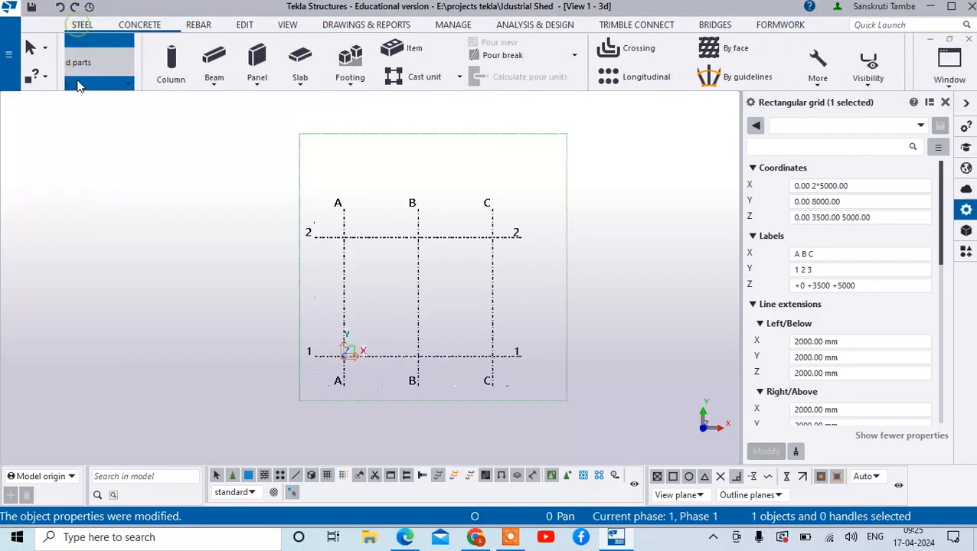
click(86, 61)
scroll(352, 234, up, 5)
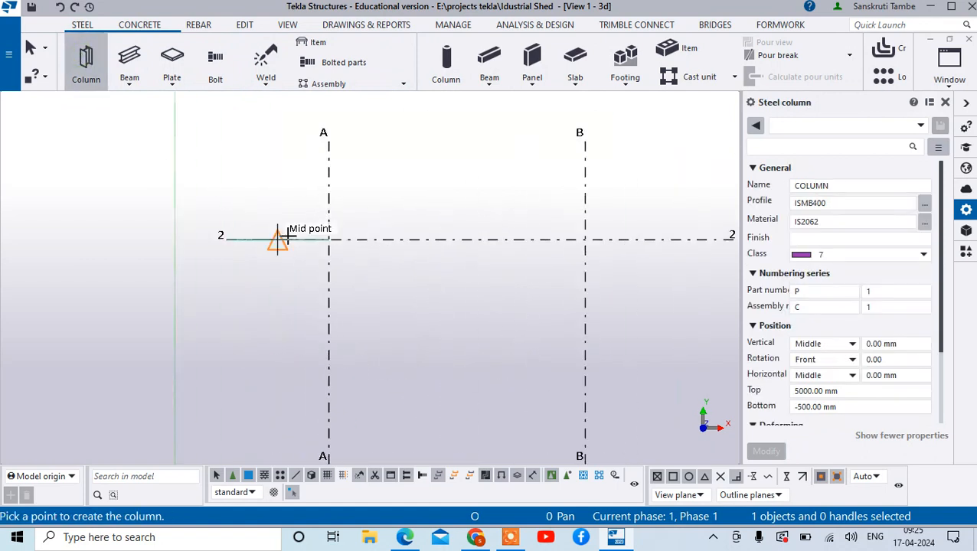
click(330, 240)
right_click(403, 167)
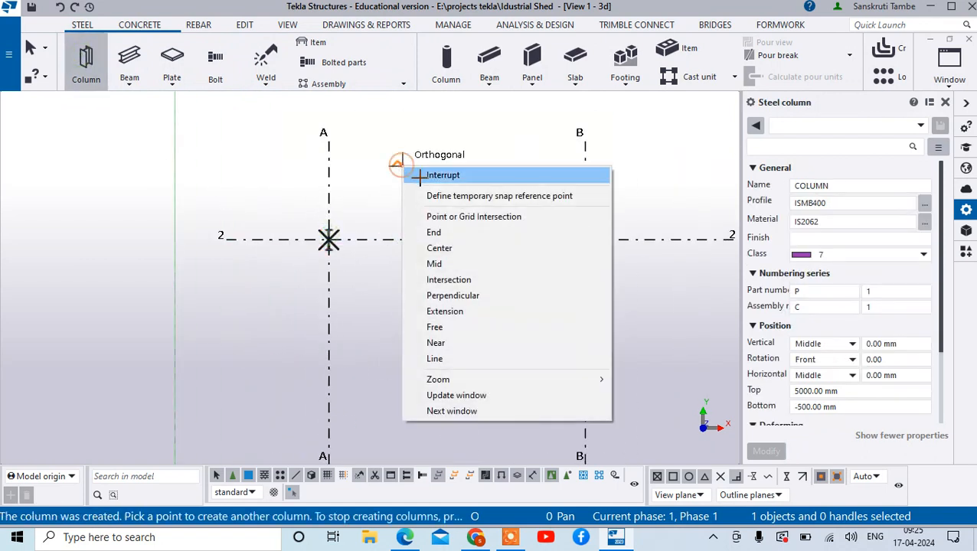
click(421, 178)
- Change the profile of the steel column at grid A-2 to ISMB350 and apply the modification
scroll(334, 254, up, 3)
scroll(334, 262, up, 2)
click(327, 254)
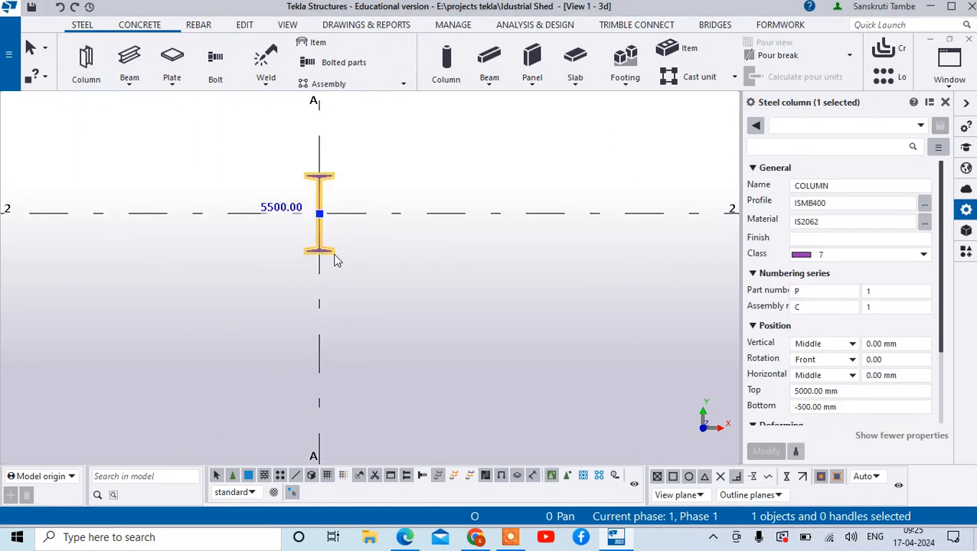
click(925, 203)
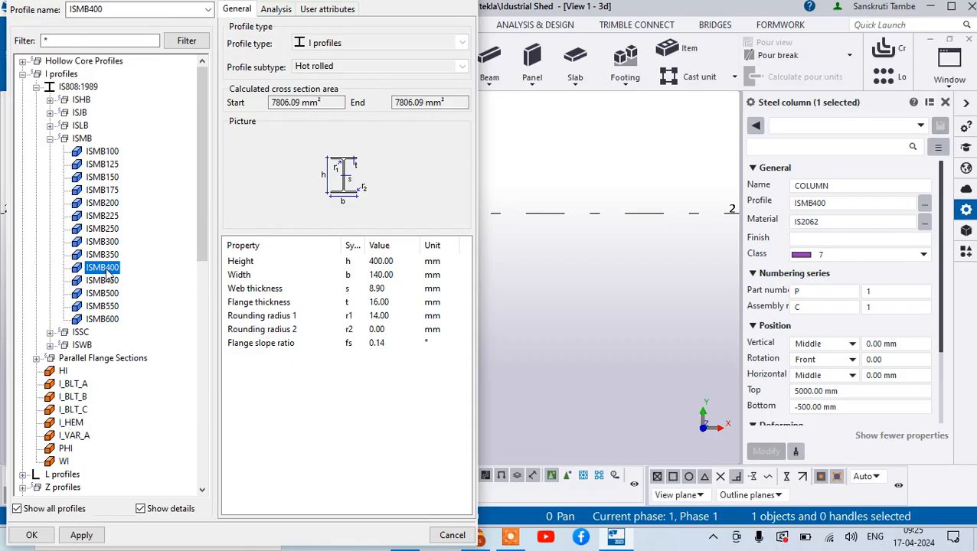
click(104, 256)
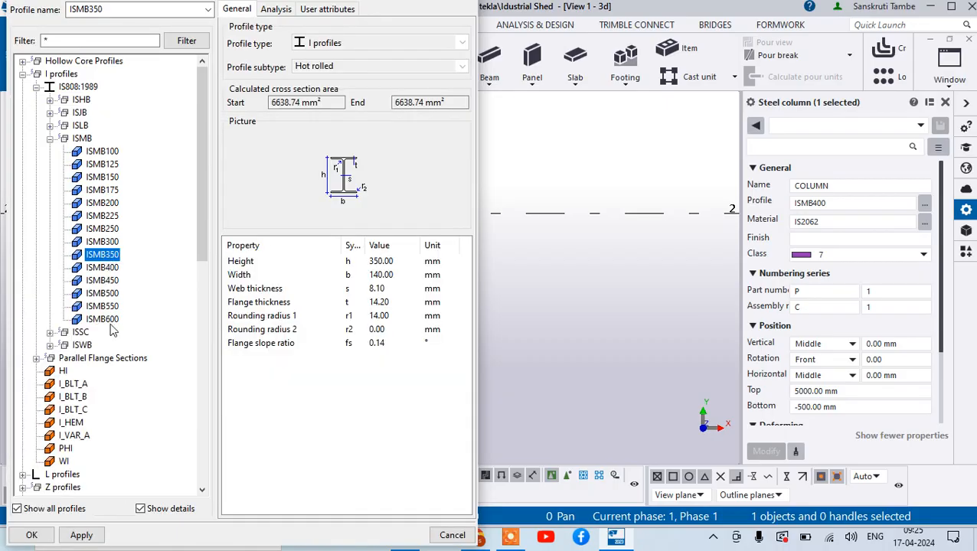
click(81, 535)
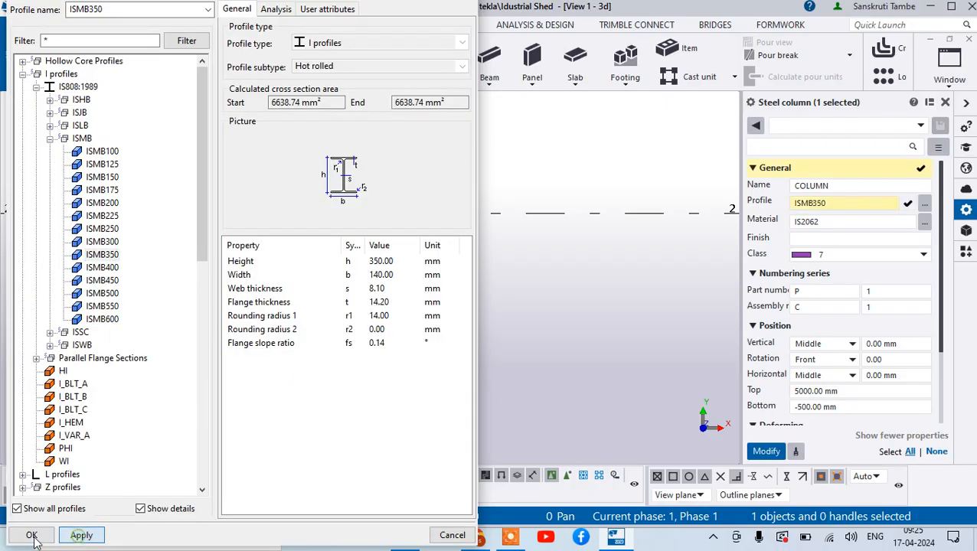
click(31, 535)
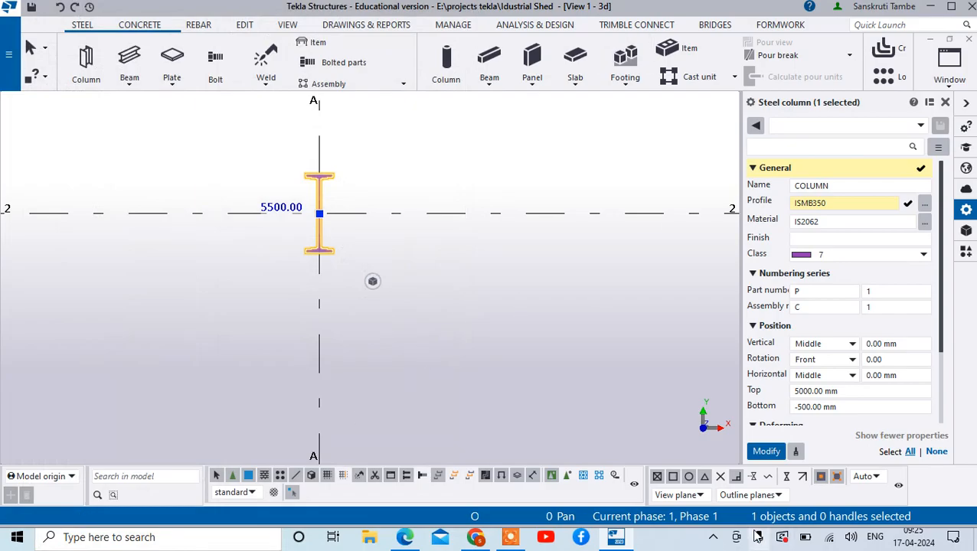
click(766, 451)
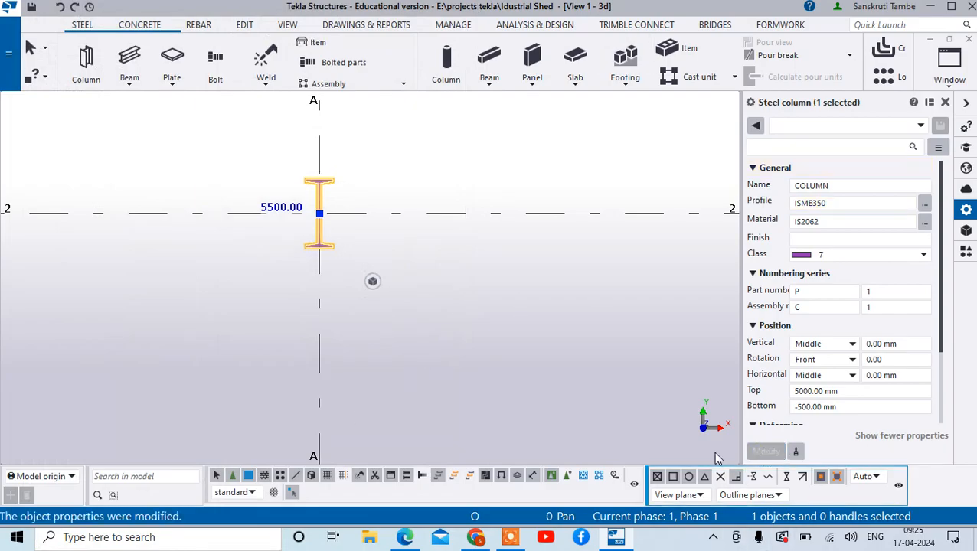
scroll(907, 291, down, 2)
click(882, 238)
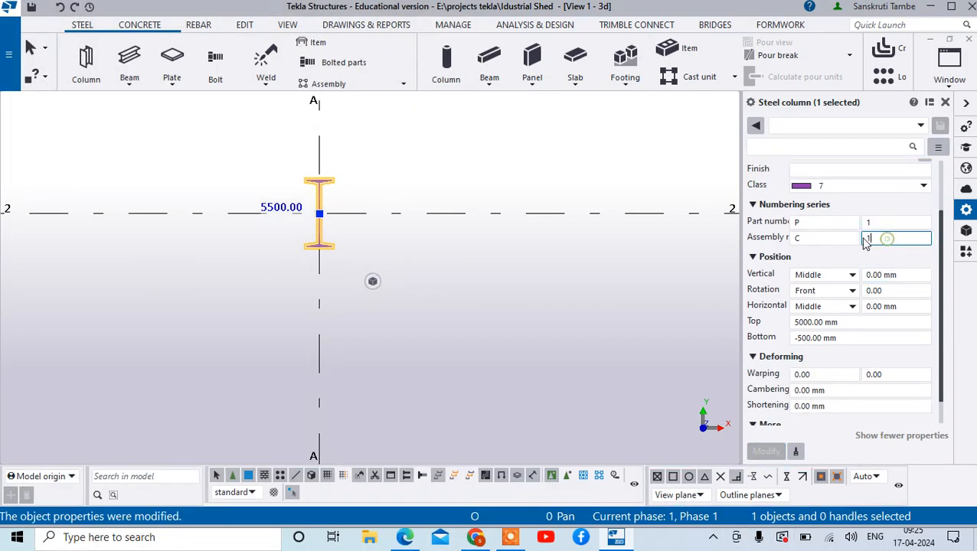
double_click(869, 222)
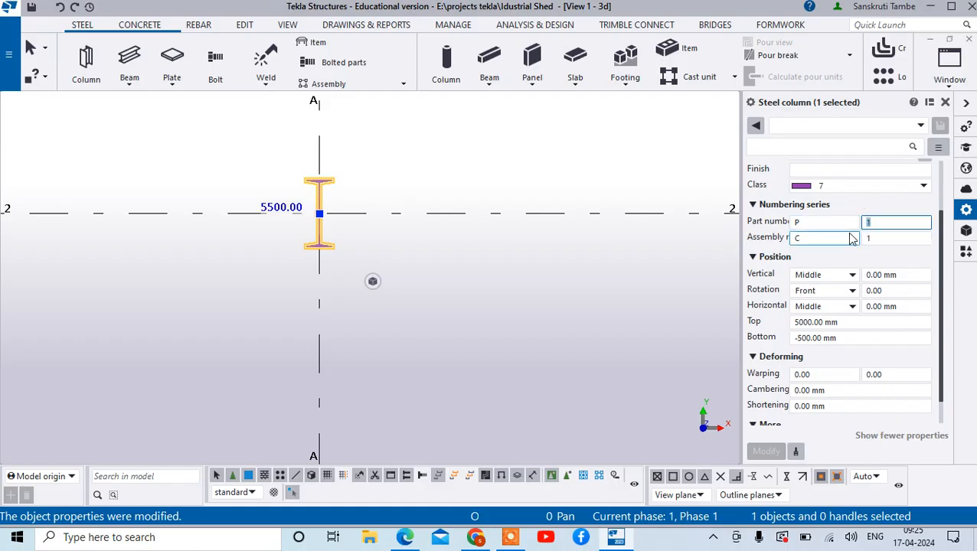
text(0)
click(870, 240)
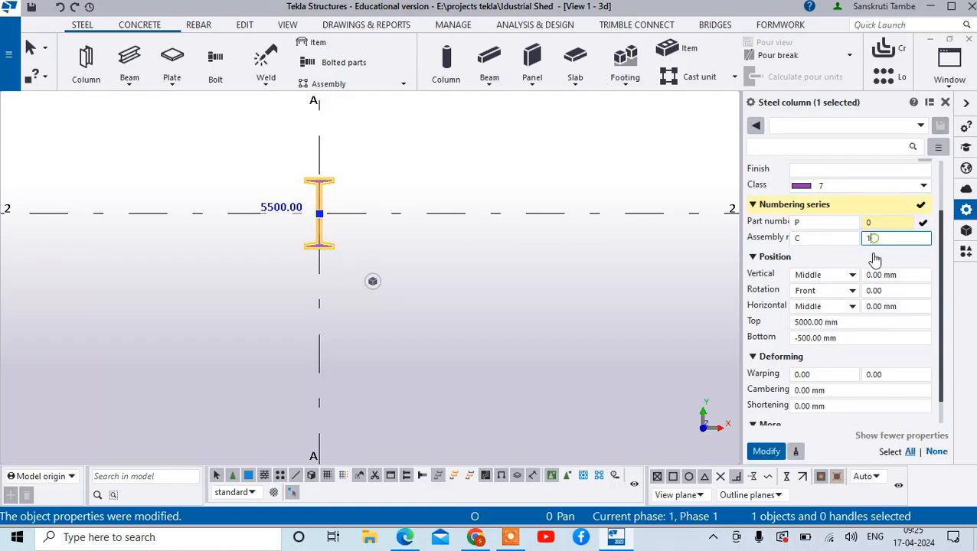
click(870, 223)
click(875, 238)
click(909, 258)
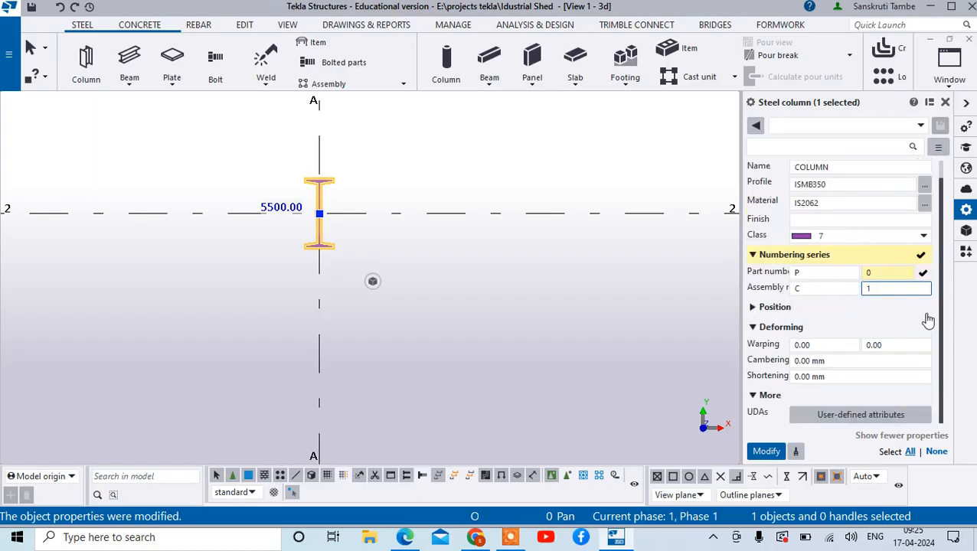
click(919, 310)
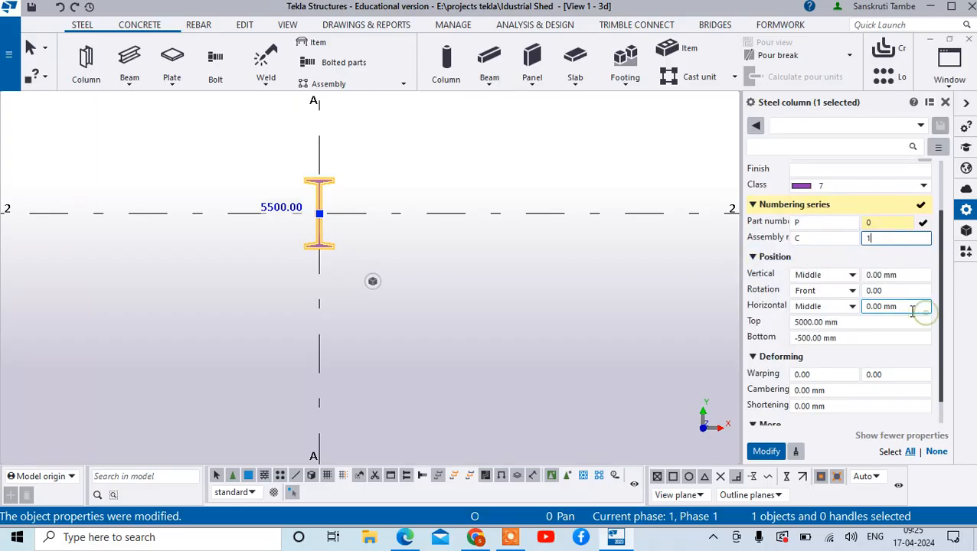
click(653, 294)
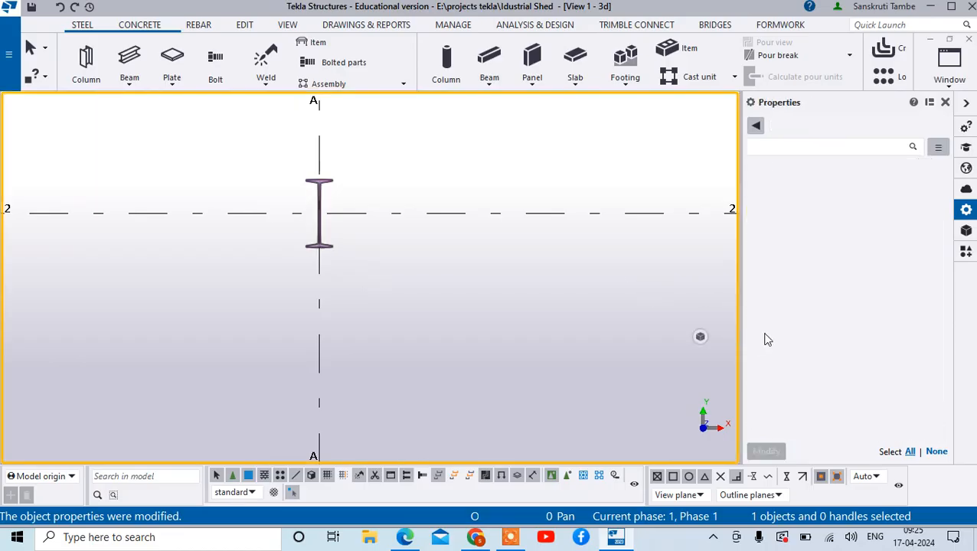
- Set the A-2 column's top level to 3500 and bottom level to 0 and apply the modification
click(331, 186)
drag(852, 338, 794, 323)
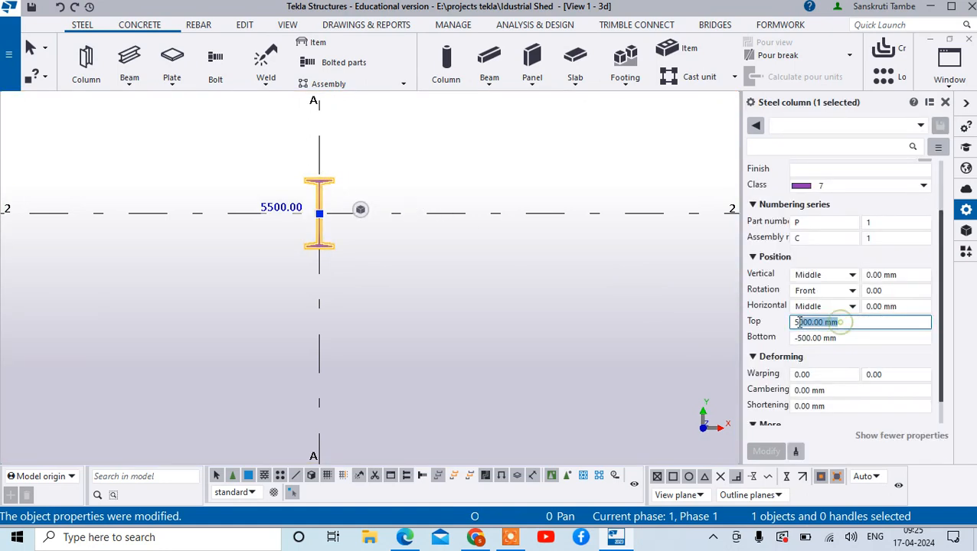
text(3500)
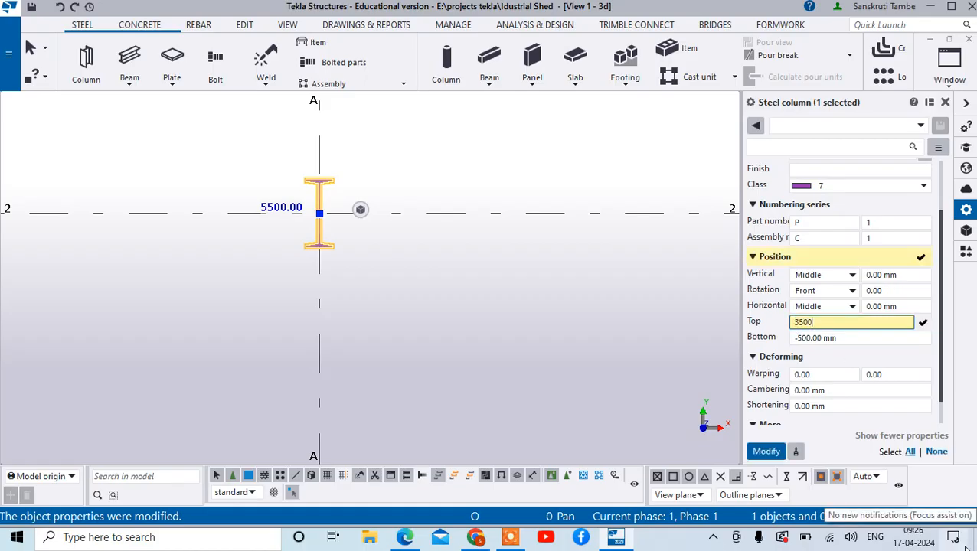
click(837, 338)
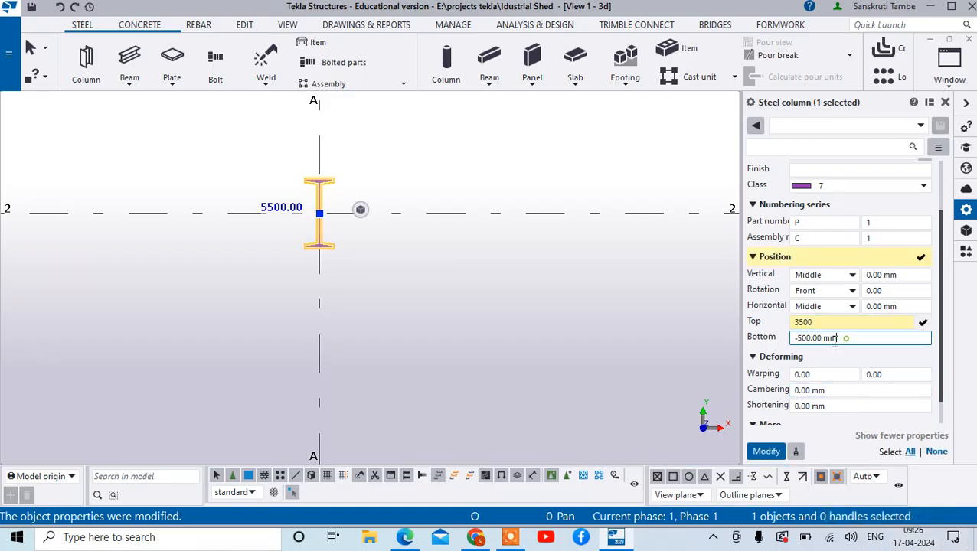
drag(836, 338, 796, 338)
text(0)
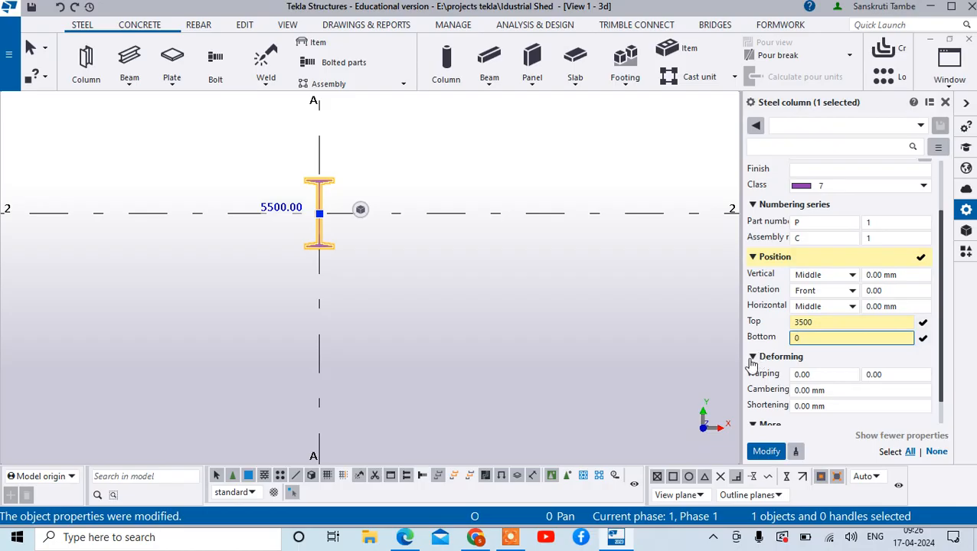
click(767, 451)
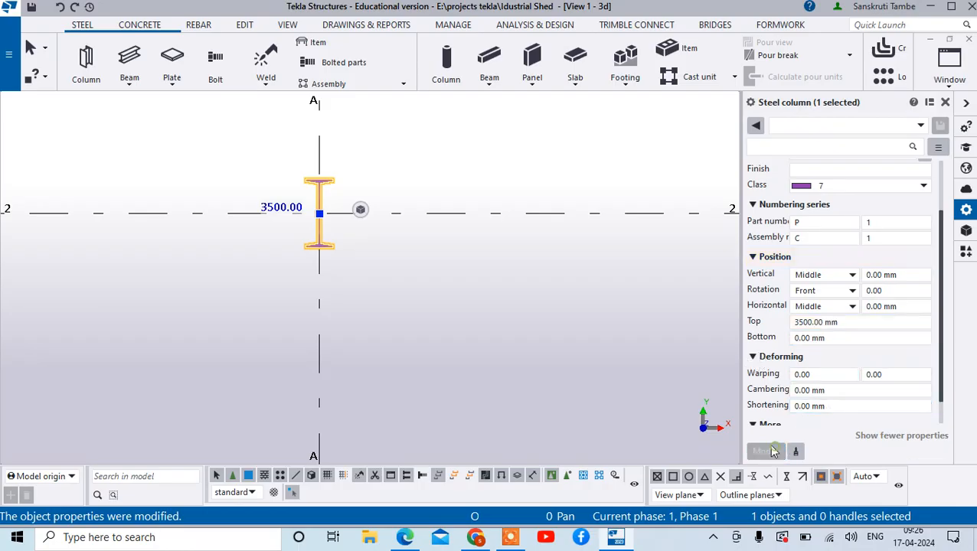
- Turn the model view to an isometric angle and tile the 3d and GRID @A views side by side
scroll(337, 259, down, 2)
scroll(335, 263, down, 2)
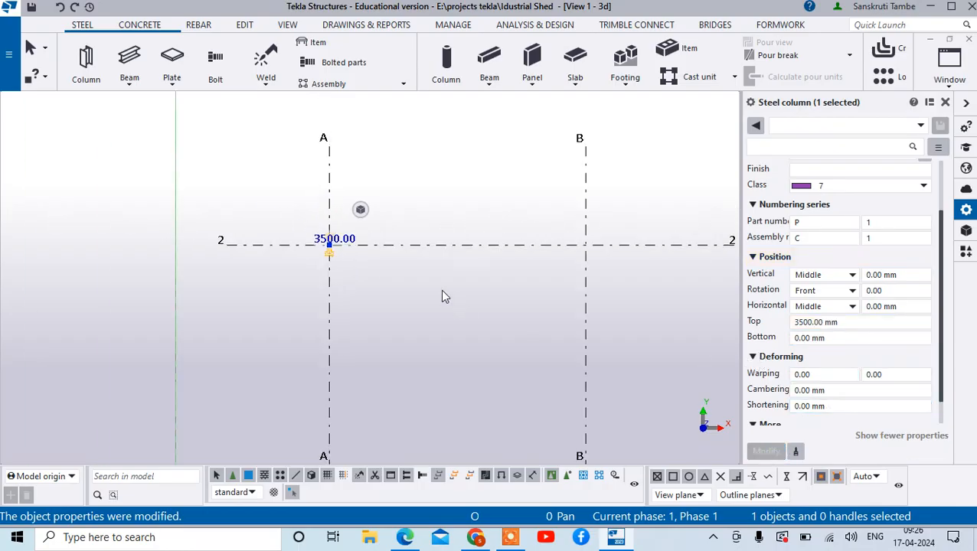
ctrl+middle_drag(429, 288, 463, 219)
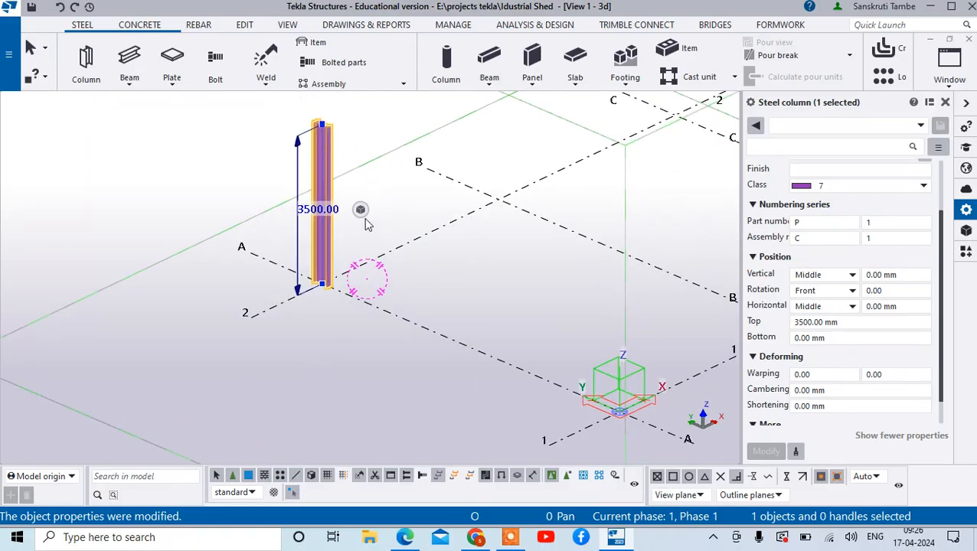
click(948, 69)
click(908, 131)
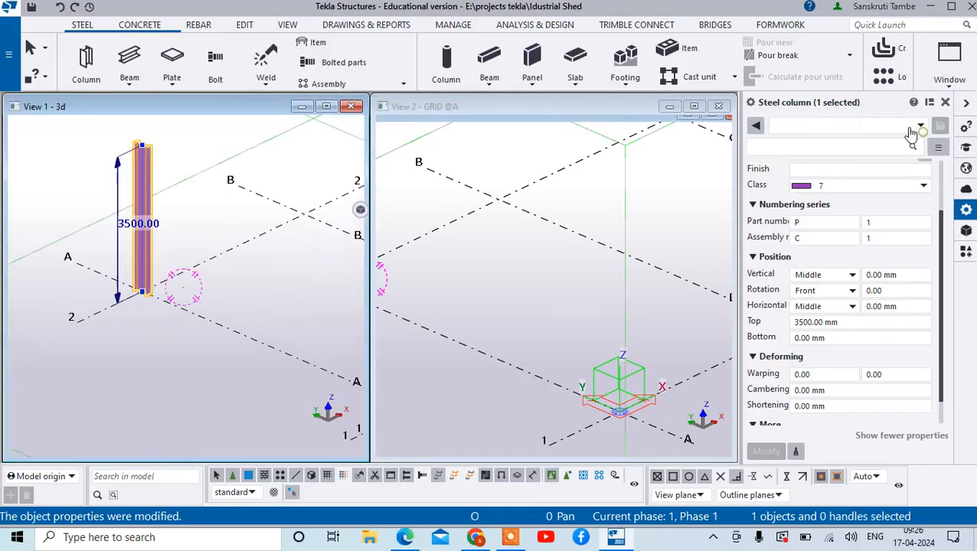
scroll(532, 334, up, 3)
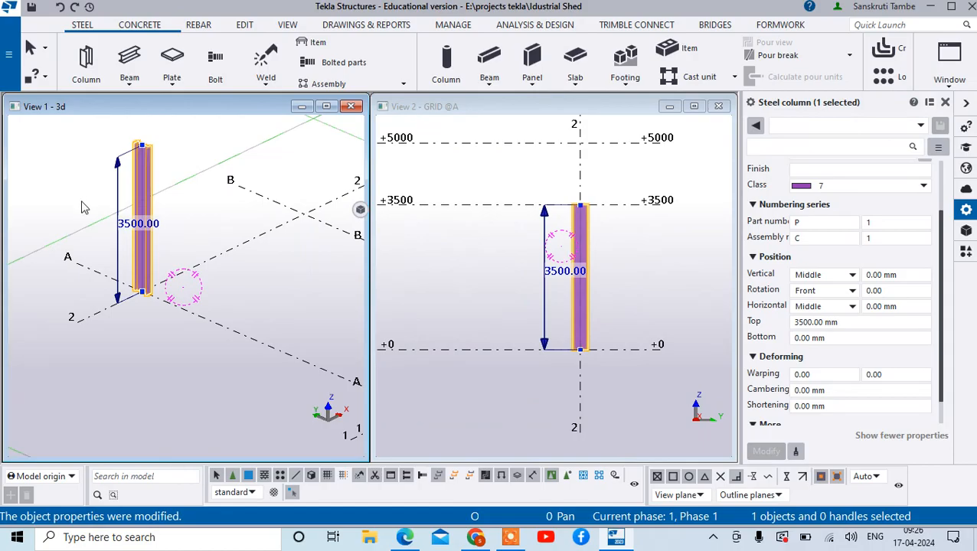
scroll(73, 212, down, 3)
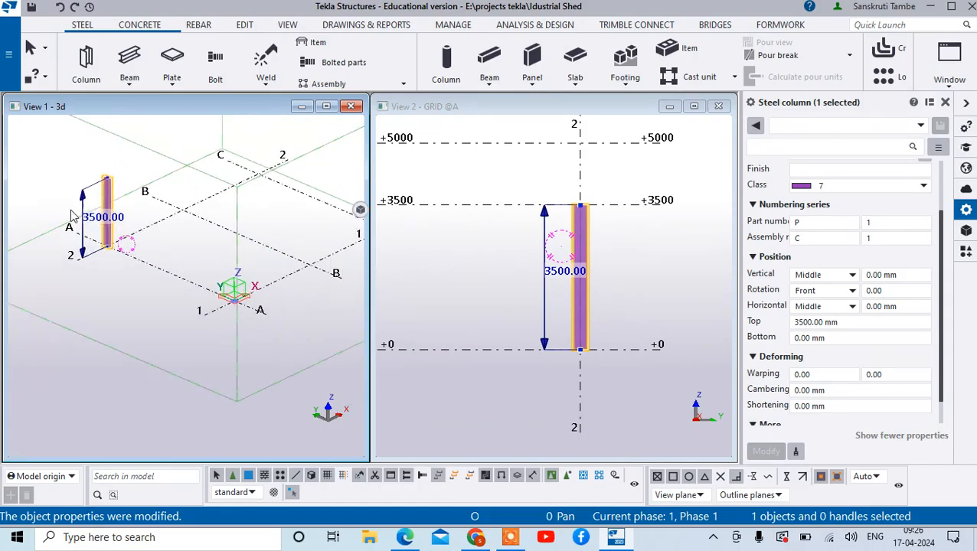
- Copy the A-2 column to the intersection of grid lines B and 2, using its base point as the origin
right_click(122, 157)
click(167, 94)
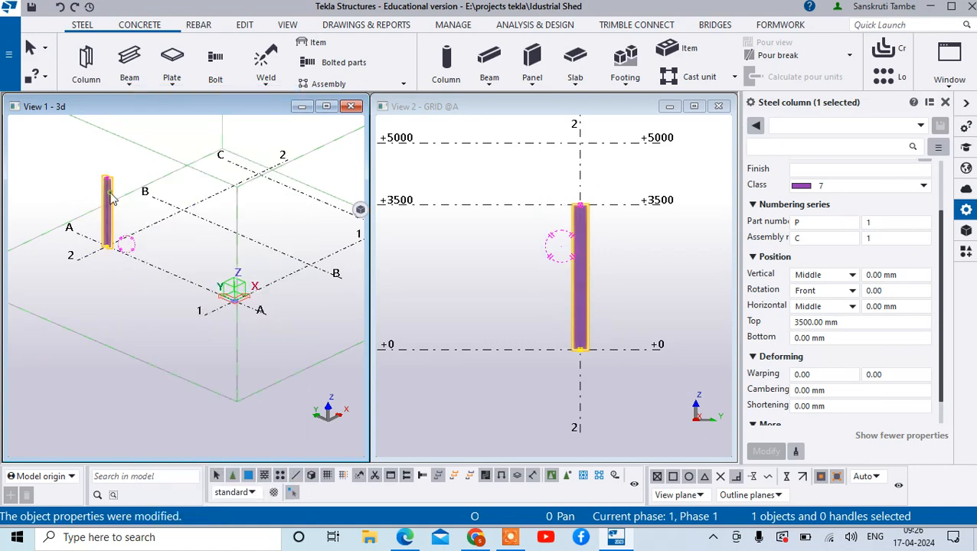
right_click(111, 197)
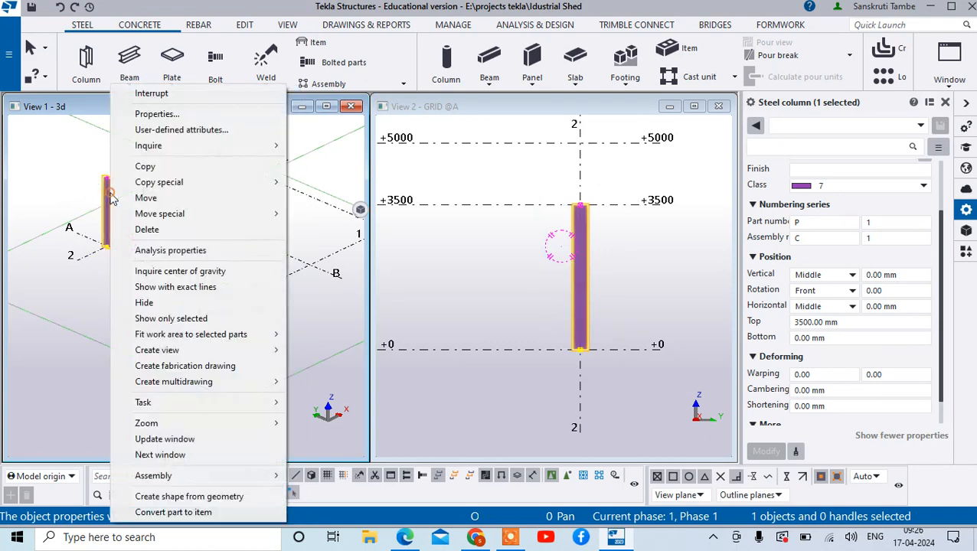
click(145, 167)
scroll(104, 253, up, 5)
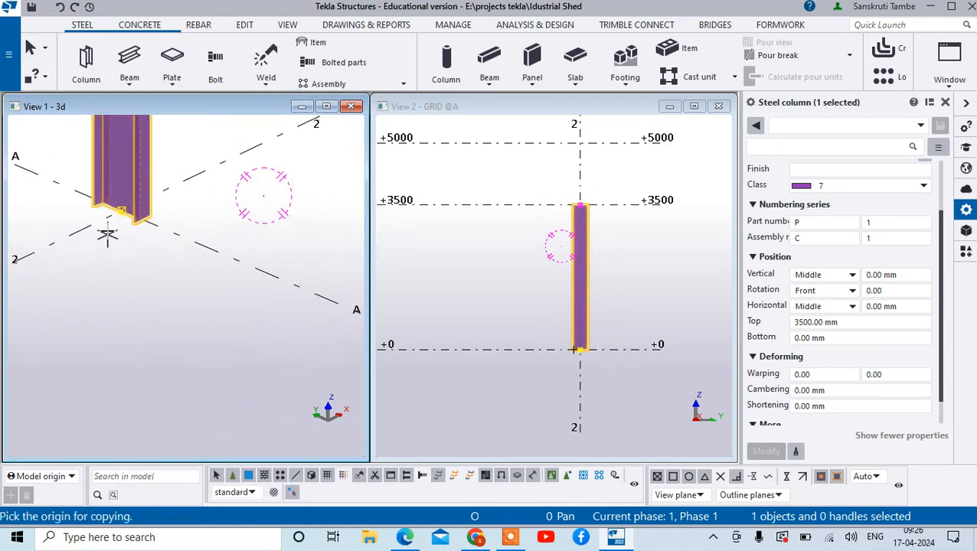
click(132, 190)
scroll(109, 283, down, 5)
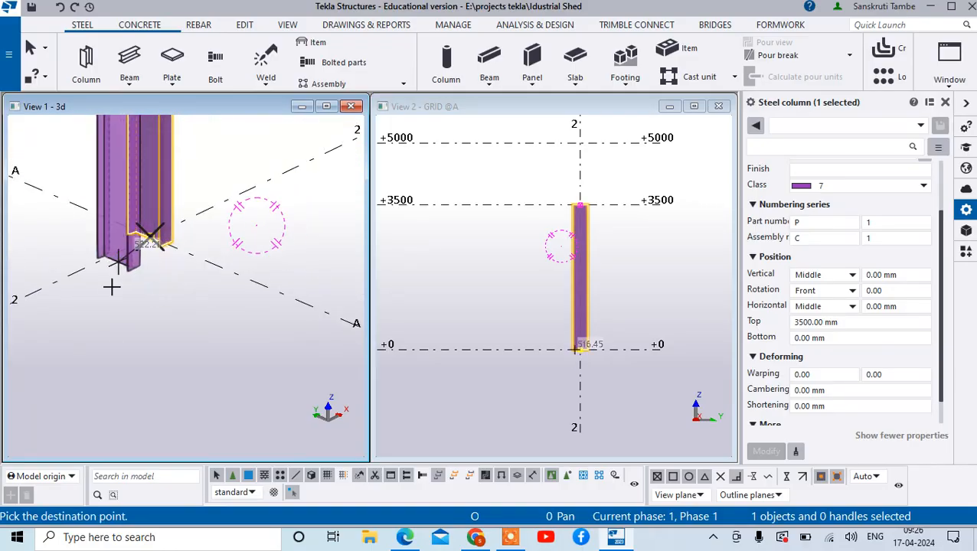
scroll(220, 207, up, 4)
scroll(219, 208, up, 2)
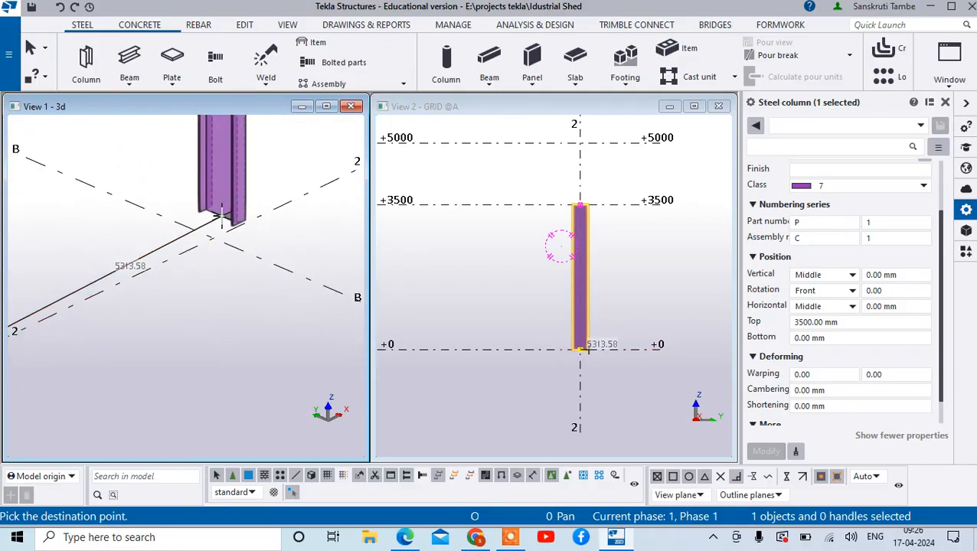
click(210, 235)
- Place further copies of the column at grid intersections C-2 and C-1
scroll(208, 239, down, 3)
scroll(302, 216, down, 2)
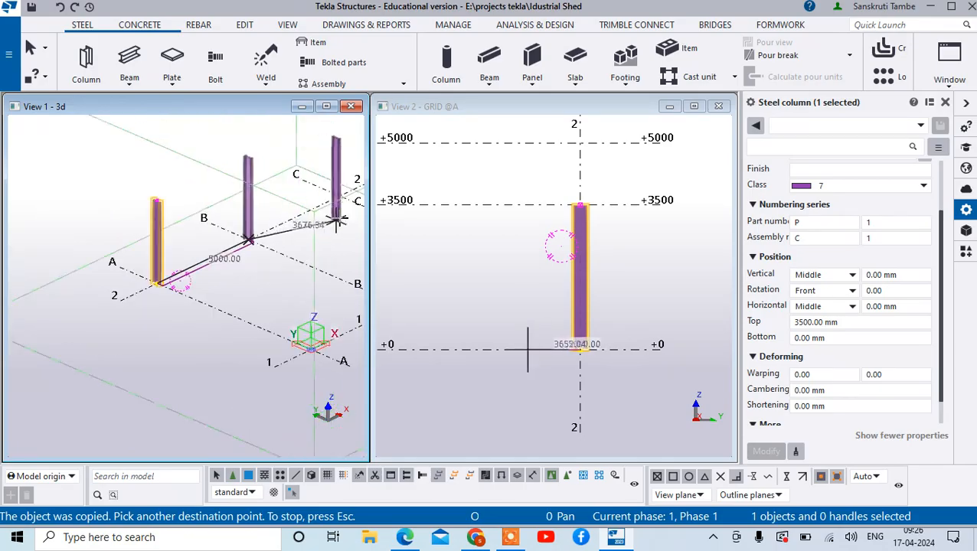
scroll(281, 246, down, 3)
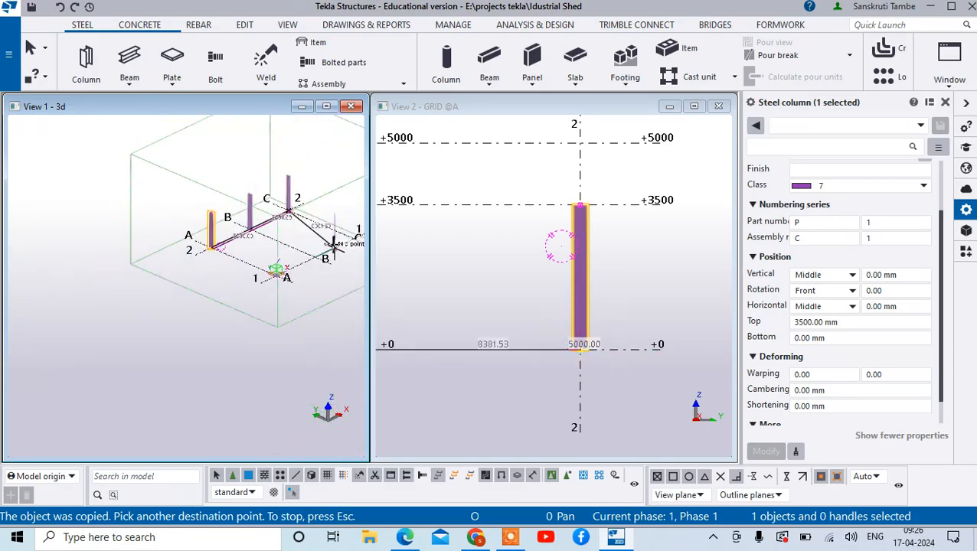
scroll(333, 239, up, 3)
scroll(333, 239, down, 2)
scroll(335, 240, up, 3)
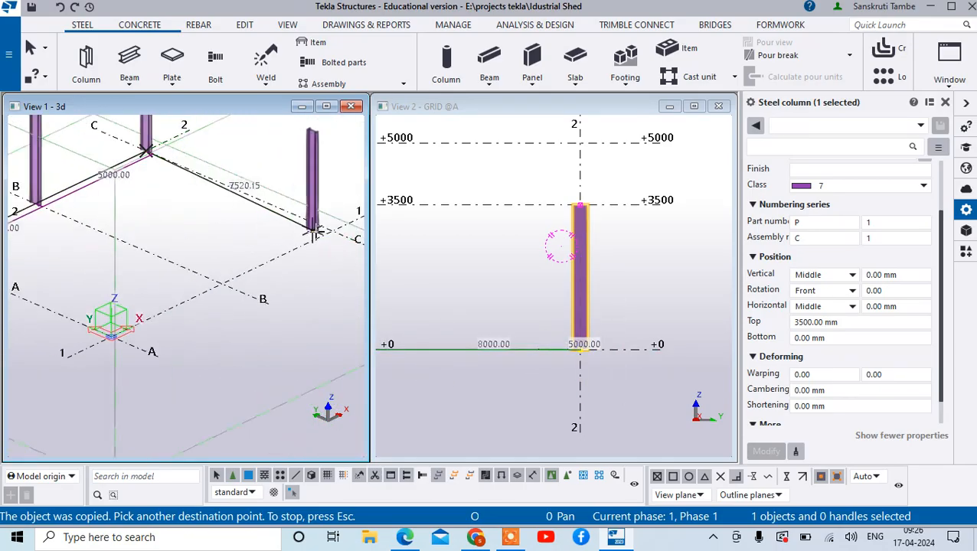
scroll(180, 295, down, 2)
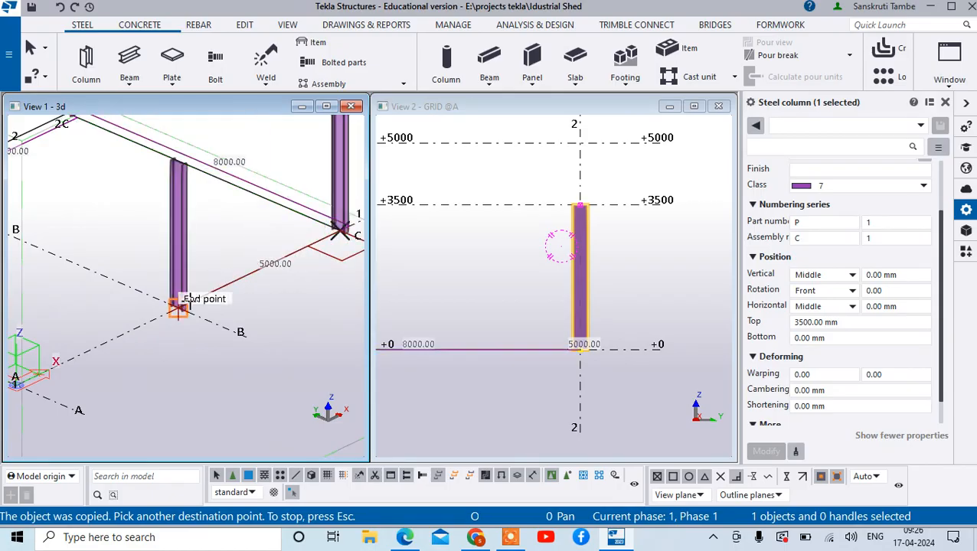
- Place column copies at grid intersections B-1 and A-1, and end the copy command
scroll(164, 316, down, 2)
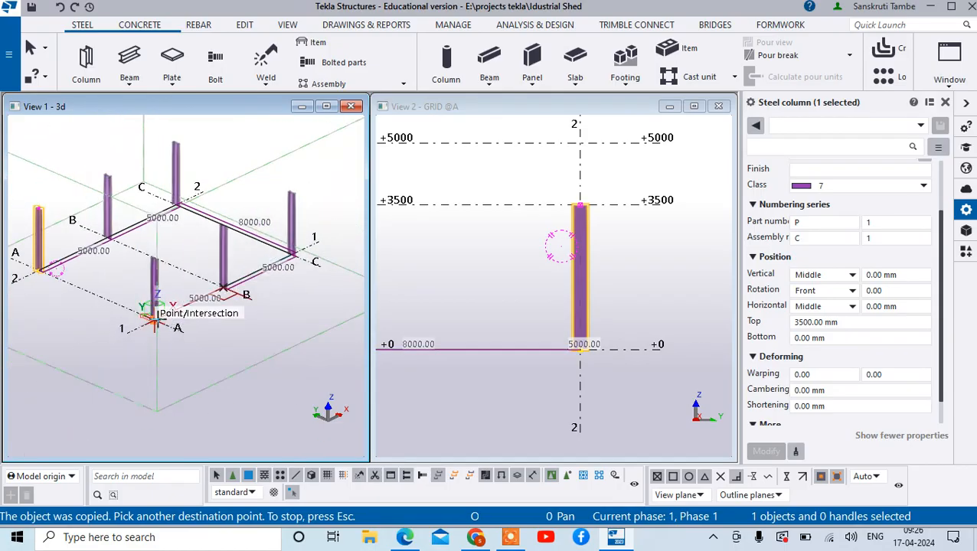
scroll(164, 325, up, 4)
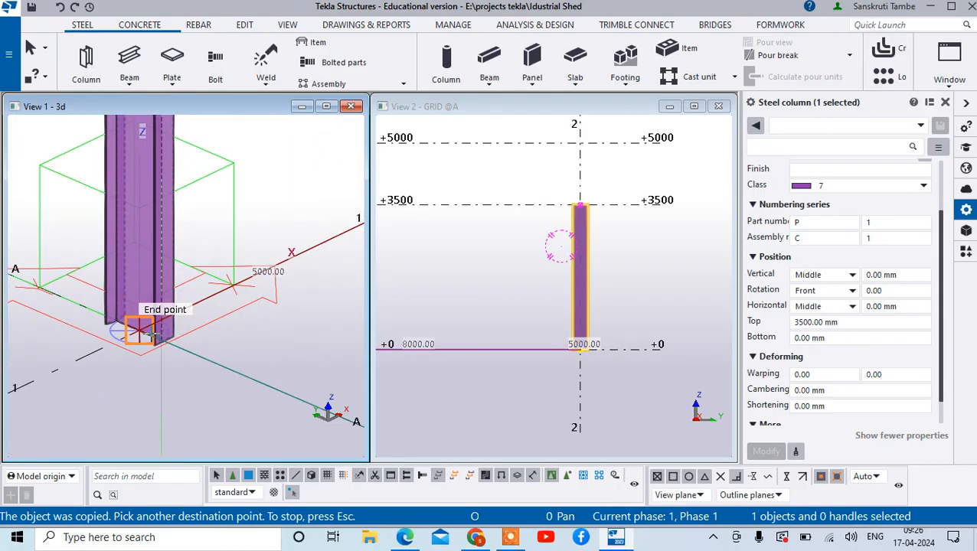
right_click(214, 258)
click(244, 265)
scroll(243, 264, down, 1)
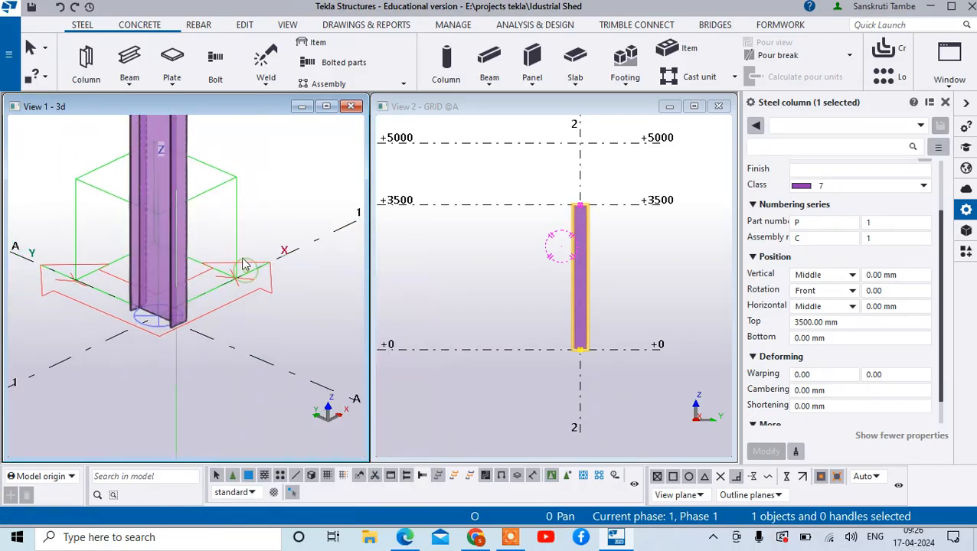
scroll(244, 264, down, 4)
scroll(256, 299, up, 1)
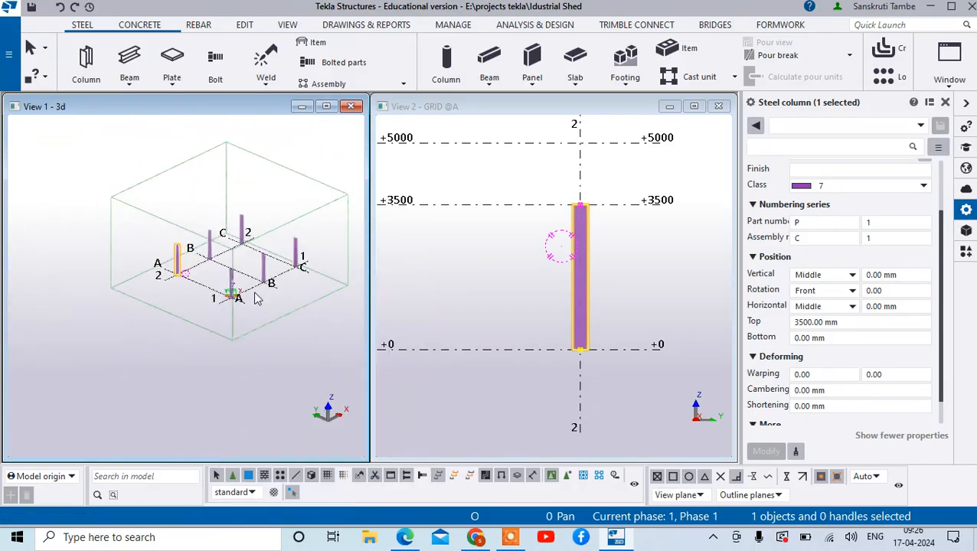
scroll(291, 230, up, 5)
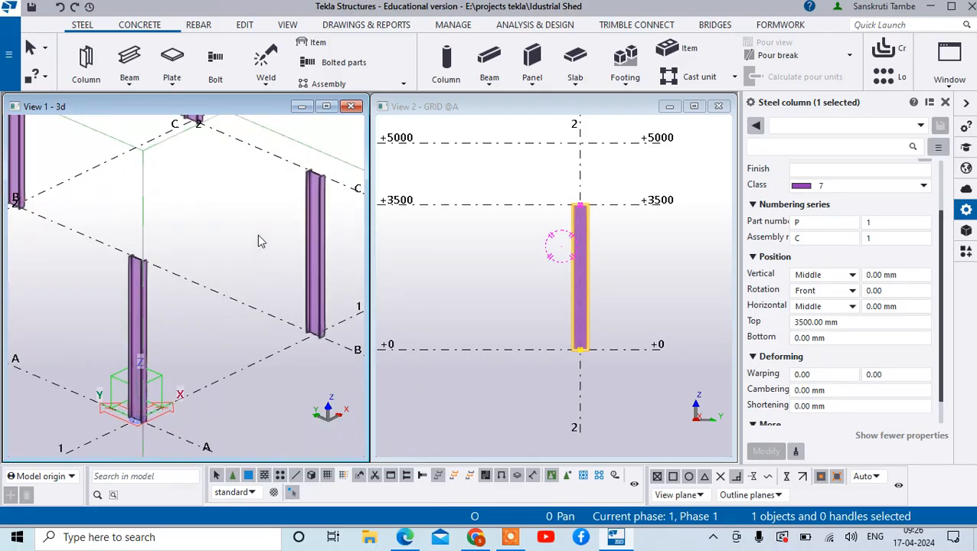
click(258, 236)
right_click(258, 236)
click(282, 242)
scroll(278, 241, down, 3)
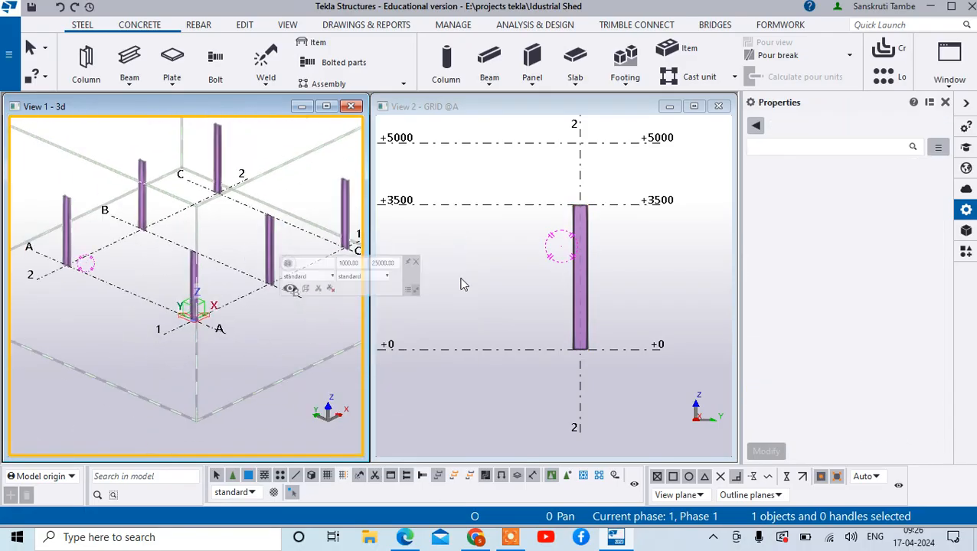
scroll(578, 262, down, 2)
scroll(576, 268, down, 1)
scroll(493, 273, up, 3)
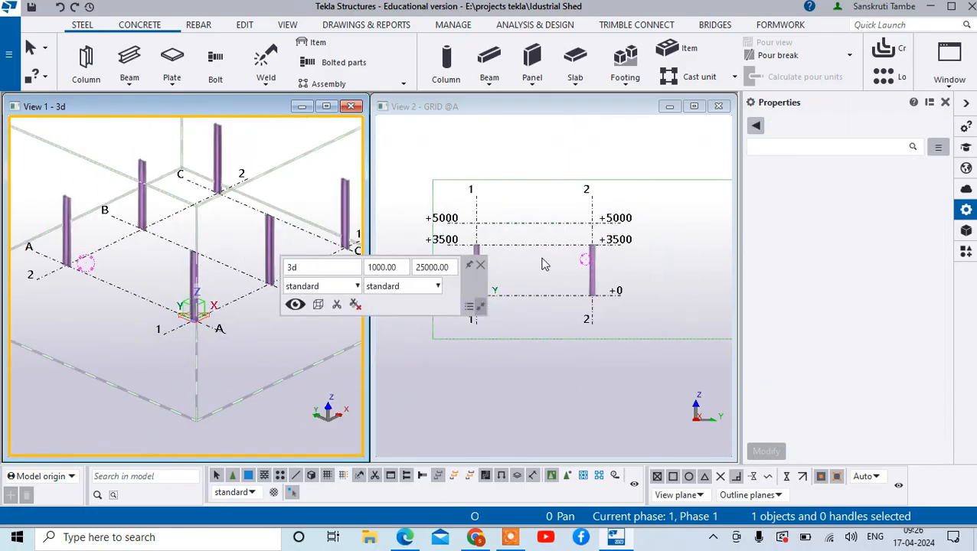
click(481, 267)
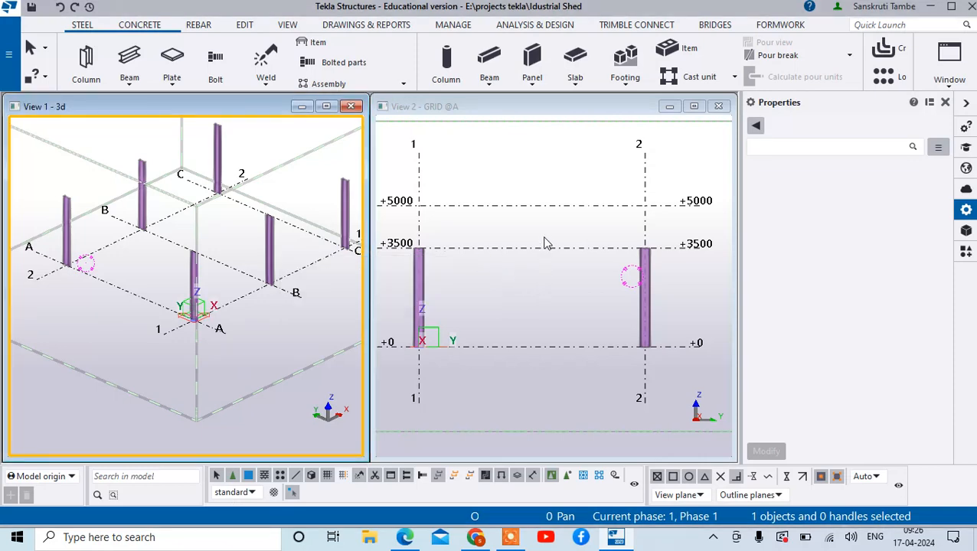
- Create a steel beam in the GRID @A view from the grid 1 column's inner top corner to mid-span on the +5000 level
click(130, 57)
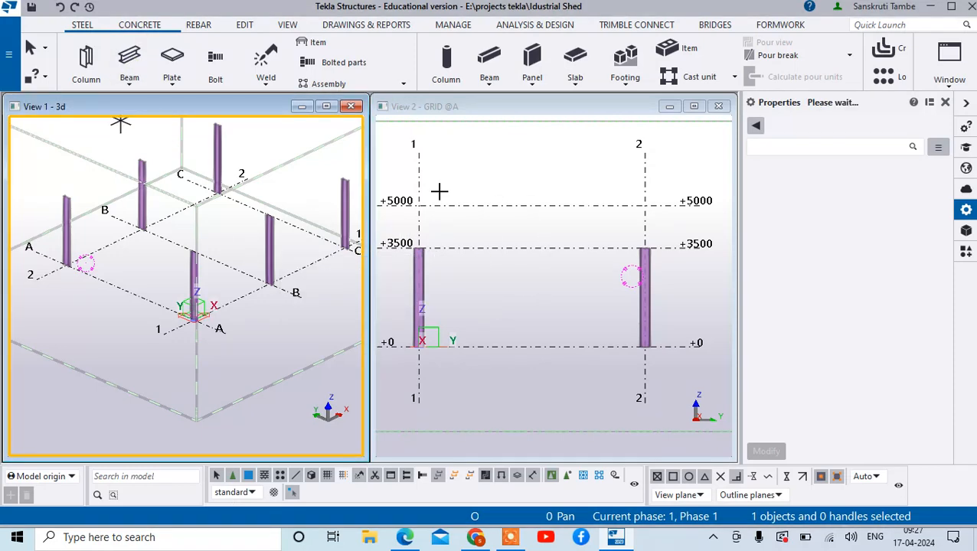
scroll(465, 220, down, 1)
scroll(487, 226, up, 4)
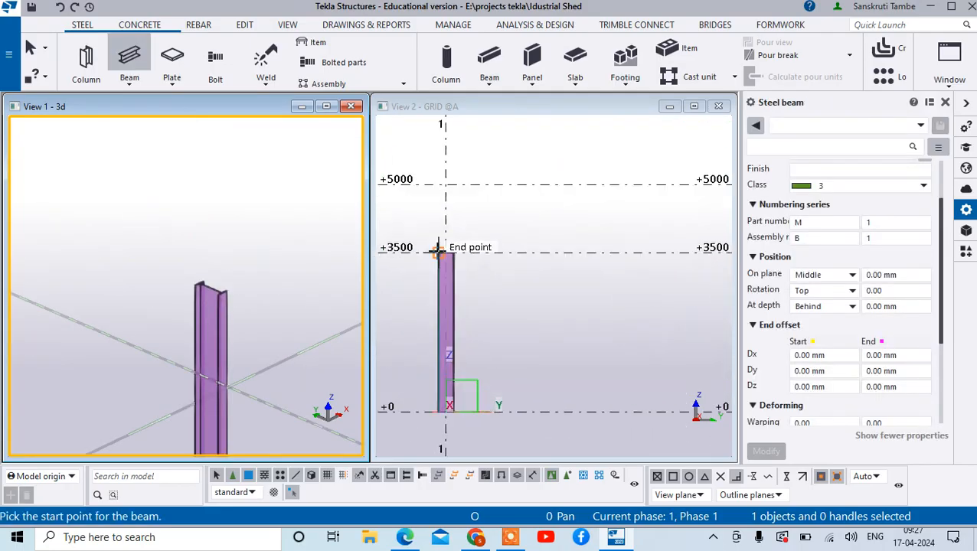
scroll(487, 226, up, 2)
scroll(486, 276, up, 5)
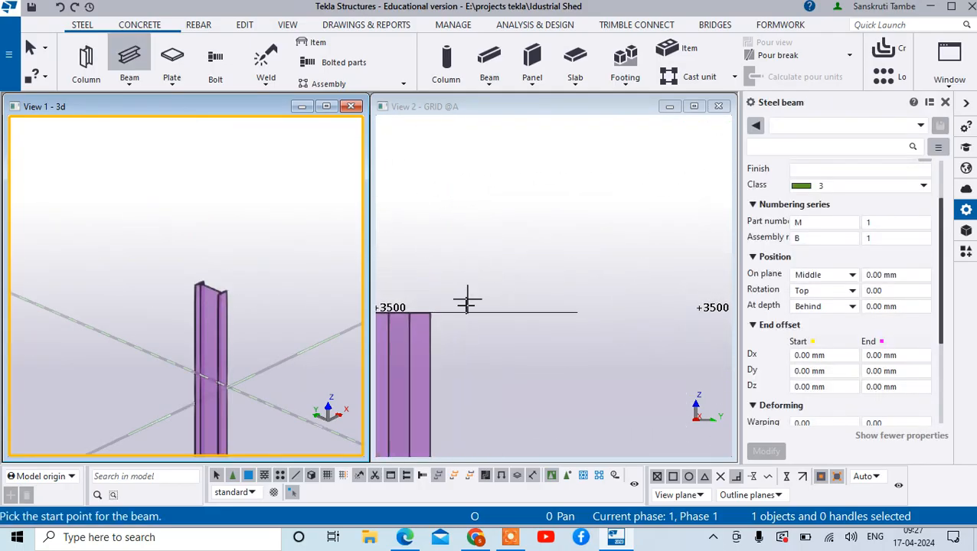
click(434, 320)
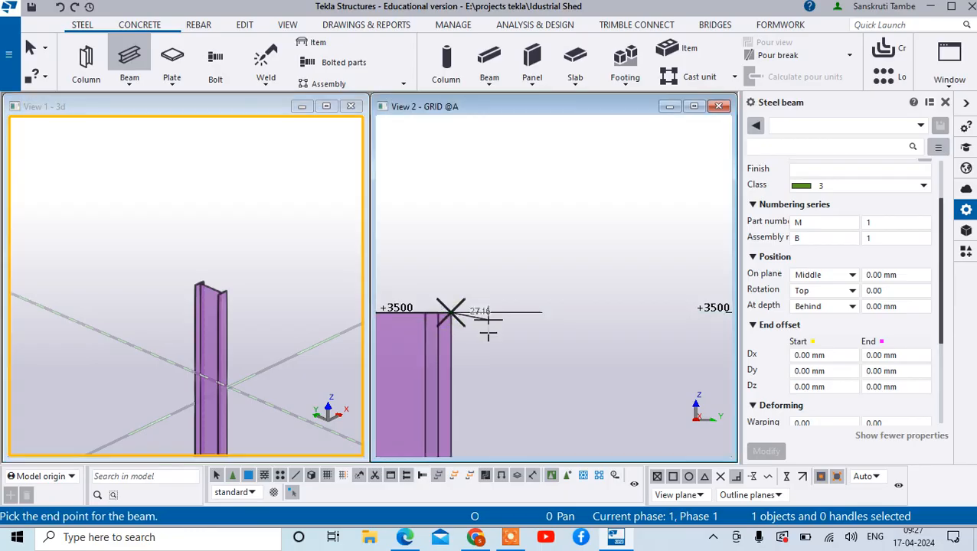
scroll(443, 322, down, 4)
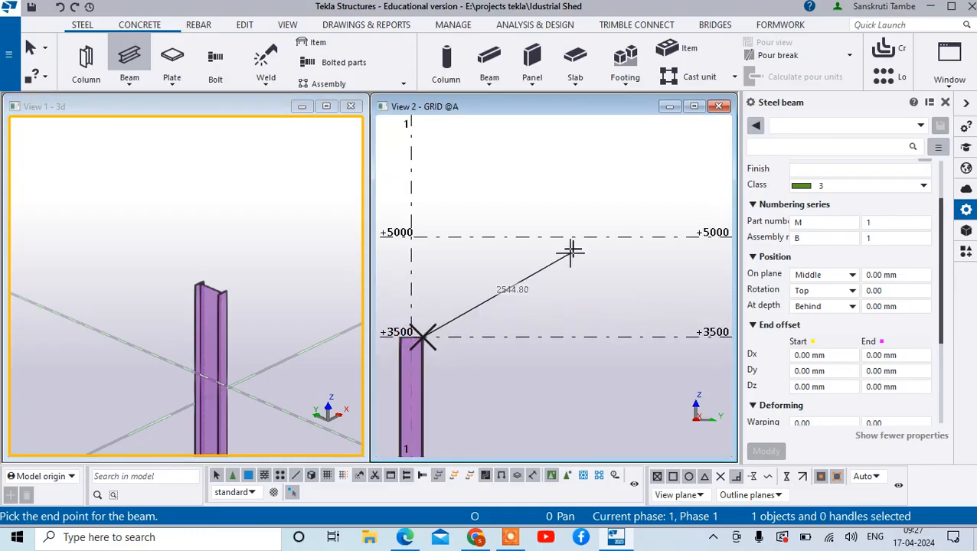
click(677, 237)
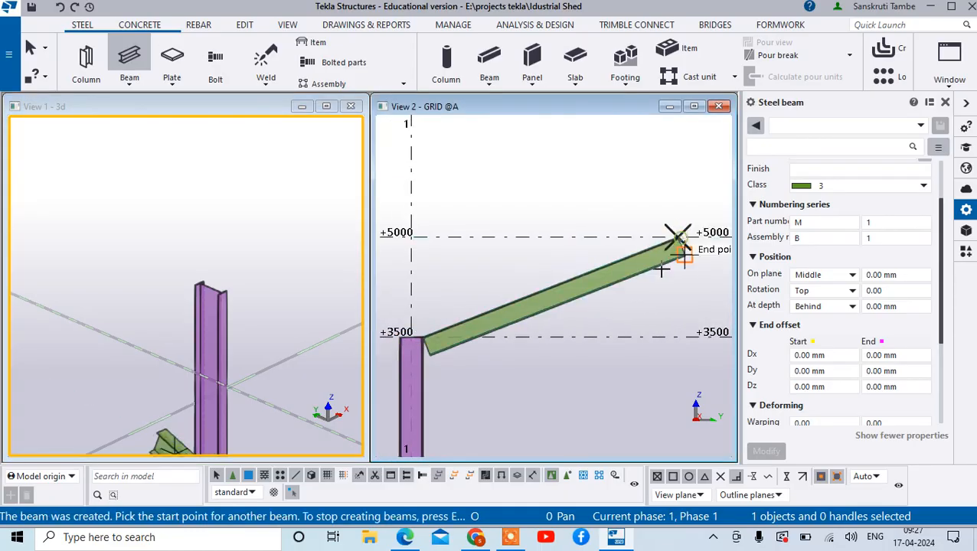
scroll(651, 264, down, 3)
right_click(628, 218)
click(666, 231)
- Set the part numbering start number of the new sloping beam to 0 and apply the change
scroll(623, 321, up, 2)
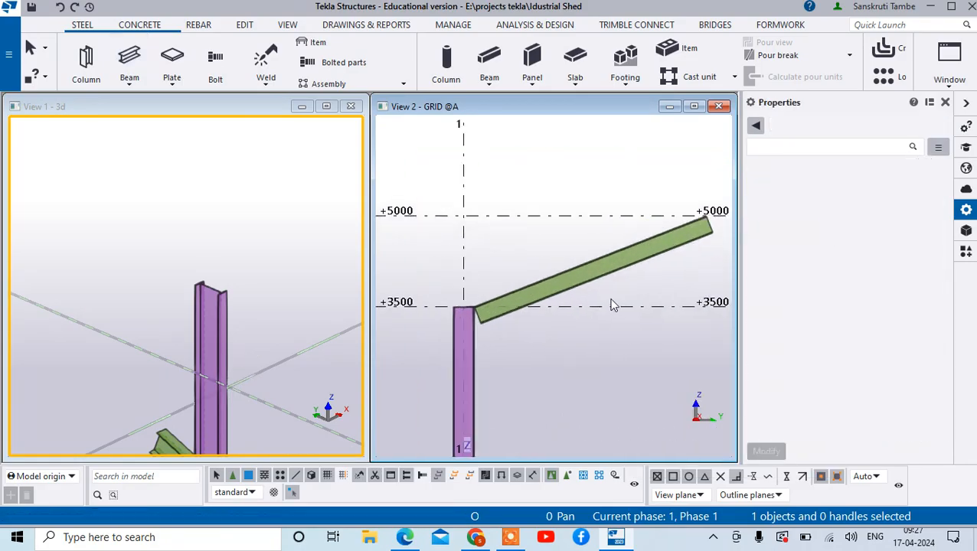
click(636, 263)
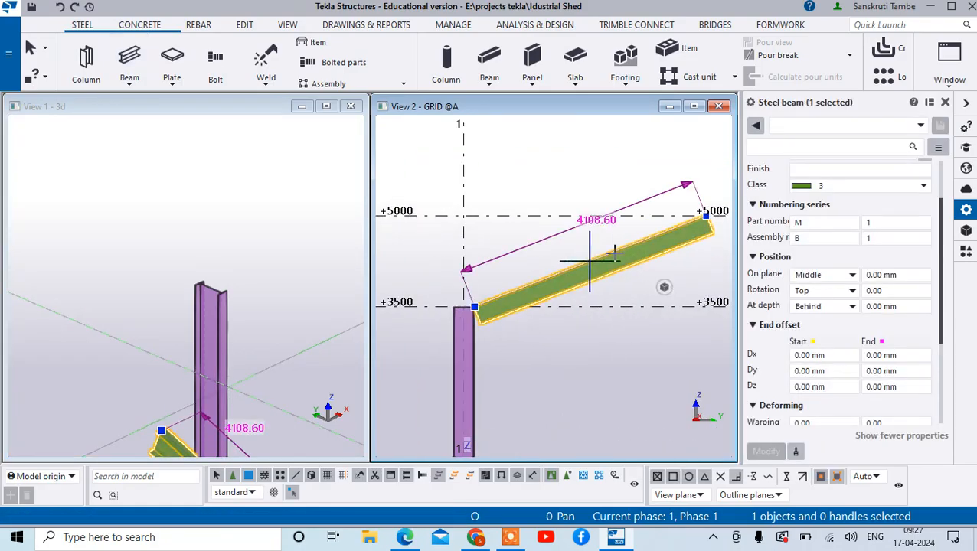
scroll(703, 287, up, 2)
scroll(768, 247, up, 2)
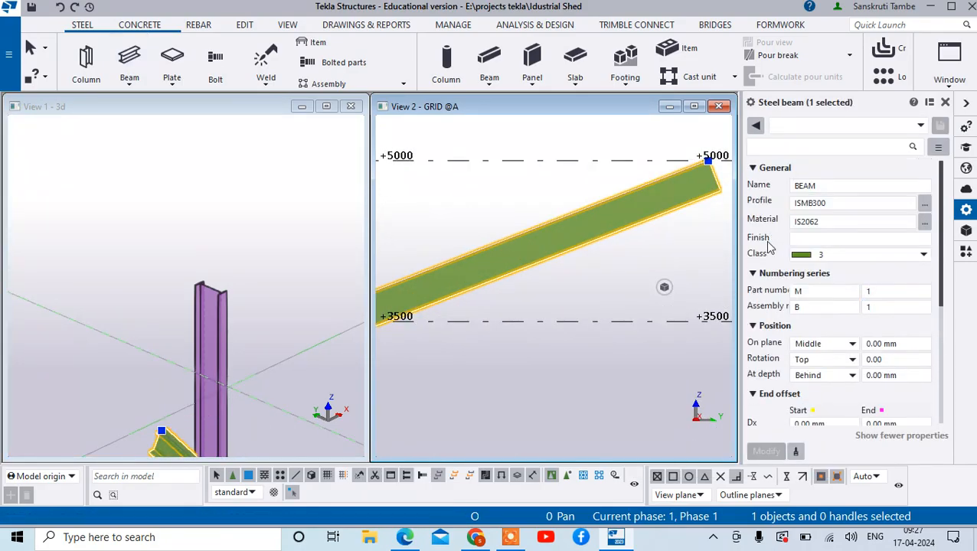
scroll(824, 272, down, 6)
scroll(842, 270, up, 5)
scroll(842, 270, up, 1)
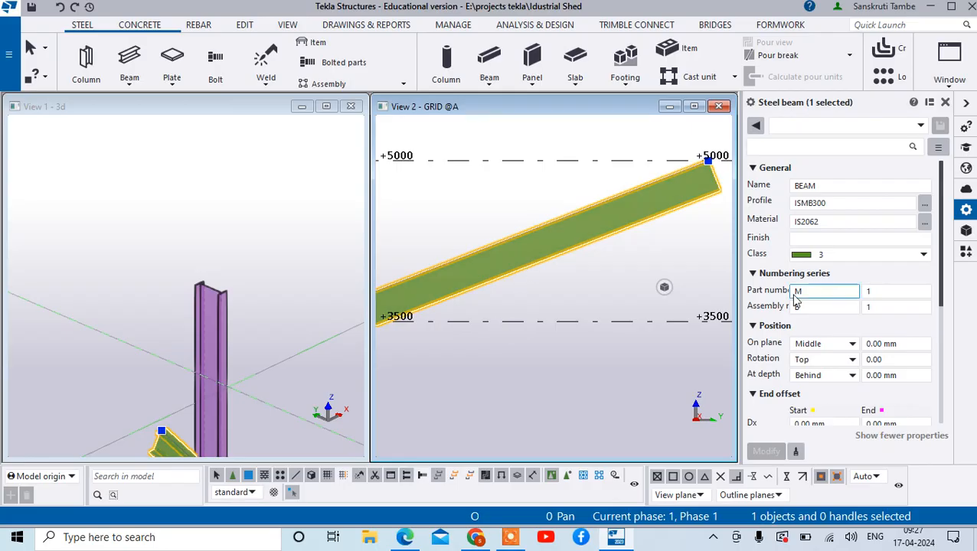
click(880, 291)
text(0)
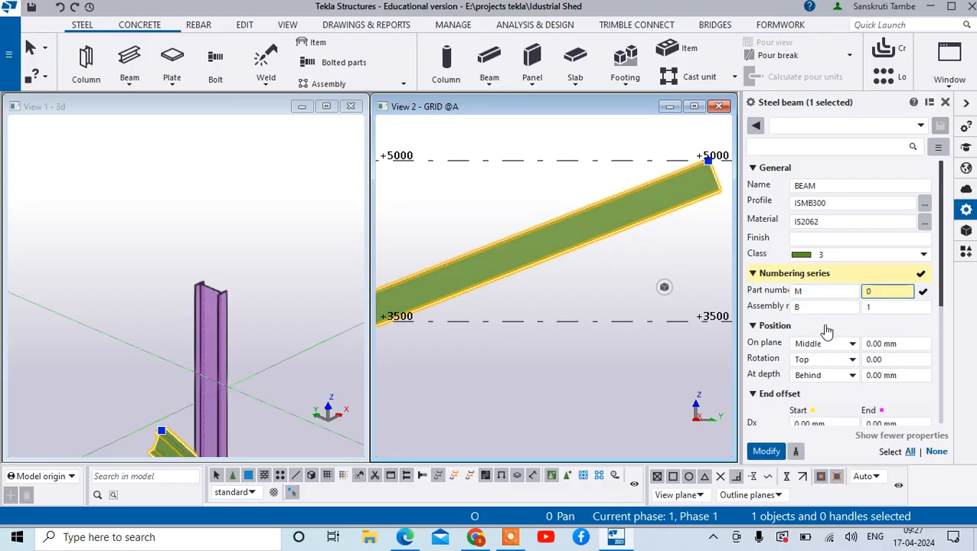
scroll(842, 337, down, 4)
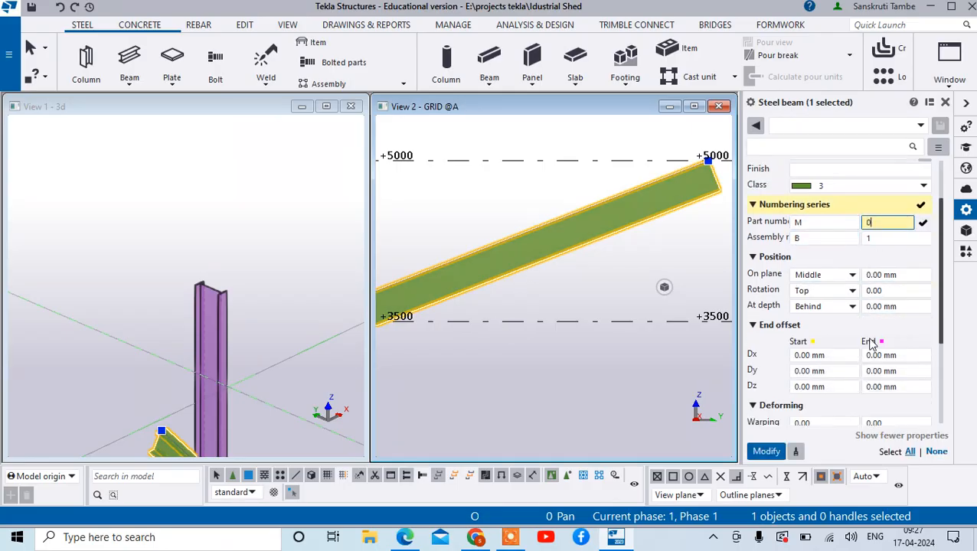
click(773, 451)
- Create the opposite sloping beam from the grid 2 column's inner top corner to the first beam's upper end at +5000
scroll(490, 317, down, 4)
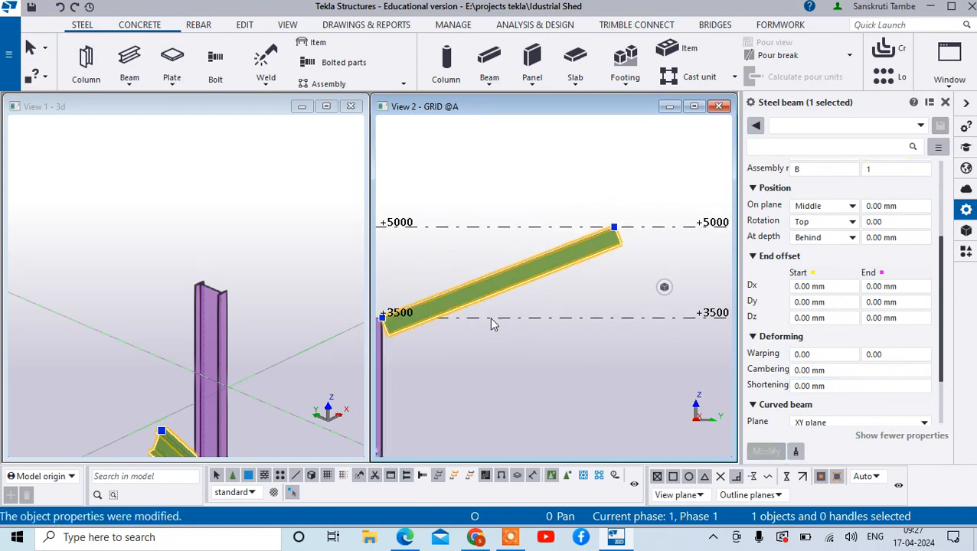
click(128, 62)
scroll(655, 327, up, 8)
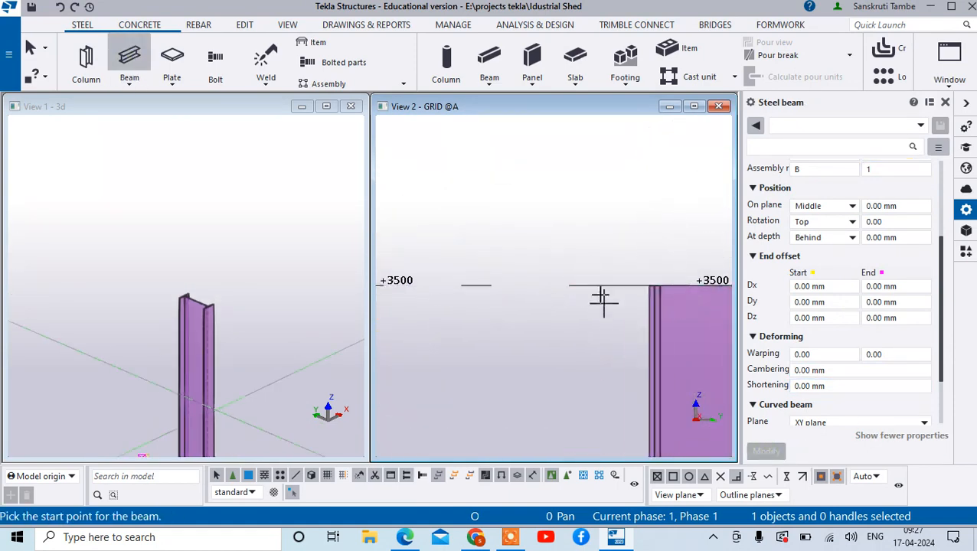
click(695, 238)
scroll(694, 273, down, 5)
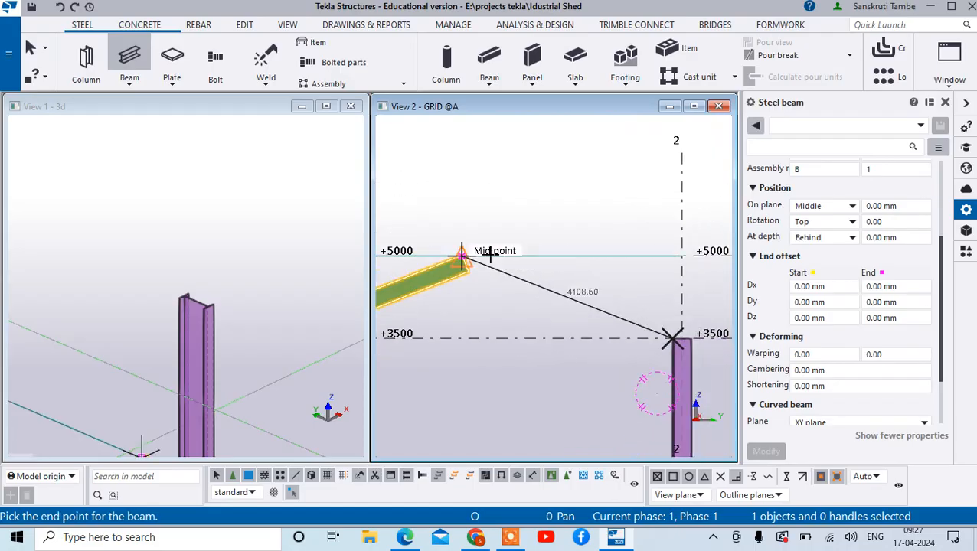
scroll(465, 250, up, 4)
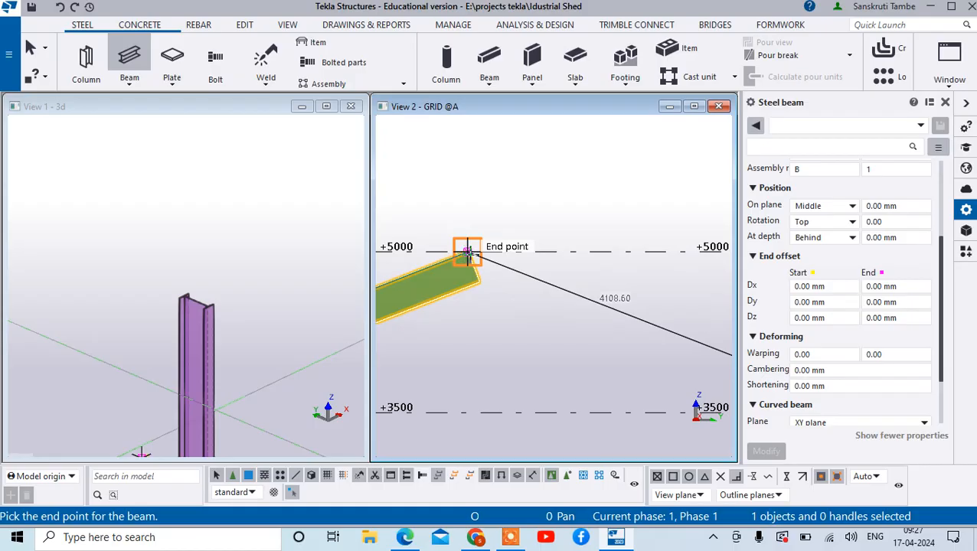
click(466, 250)
right_click(521, 222)
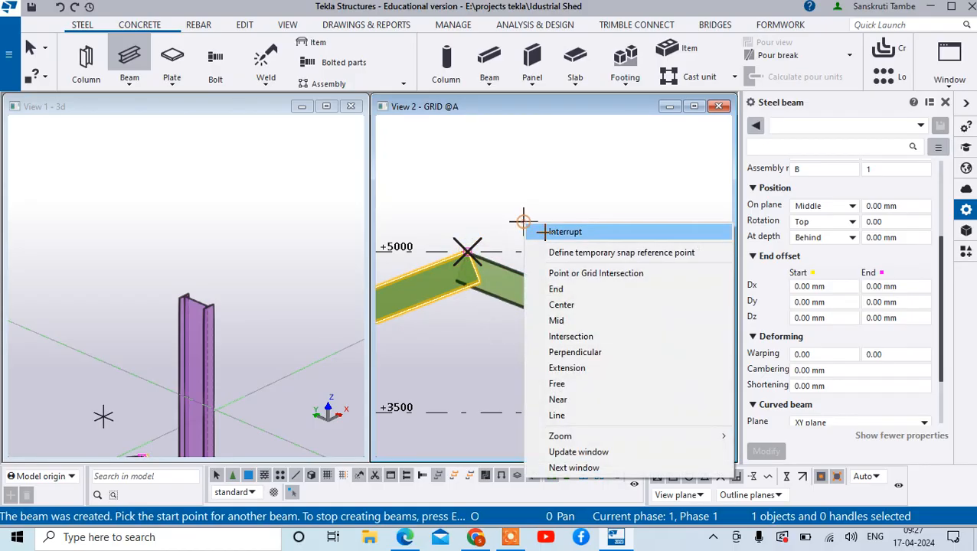
click(532, 227)
- Deselect the beam and examine the grid A frame with its two sloping beams in the 3d and GRID @A views
scroll(117, 283, down, 5)
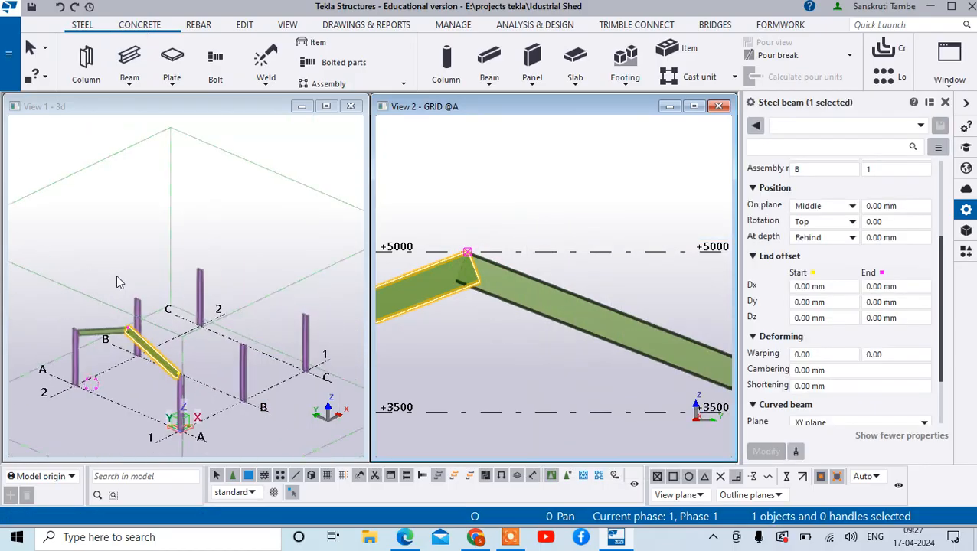
click(180, 265)
scroll(603, 289, down, 4)
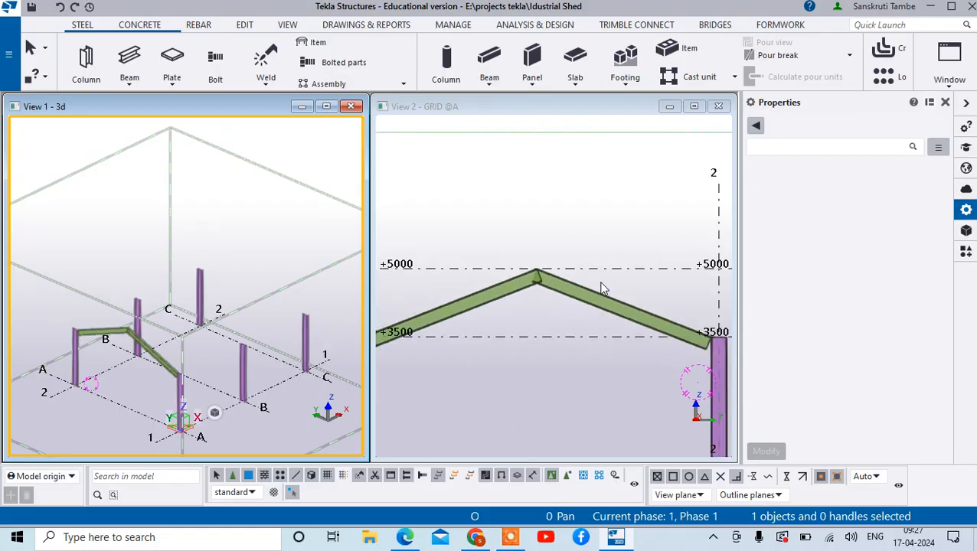
scroll(582, 322, down, 3)
scroll(538, 327, up, 1)
scroll(559, 309, down, 1)
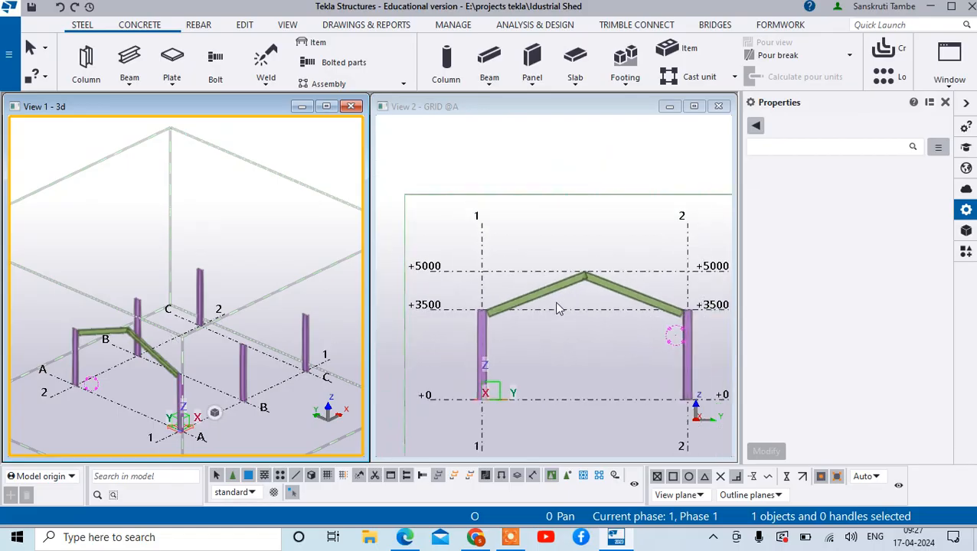
scroll(230, 360, down, 2)
scroll(124, 356, up, 6)
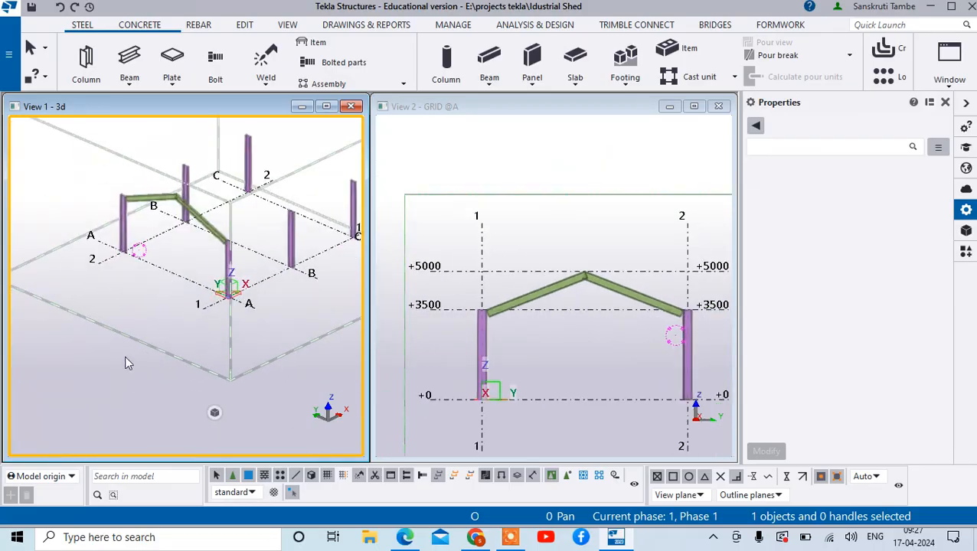
- Search the component catalogue for "ase plate" and browse the results to Stiffened base plate (1014) for the A-2 column's base
scroll(86, 333, up, 4)
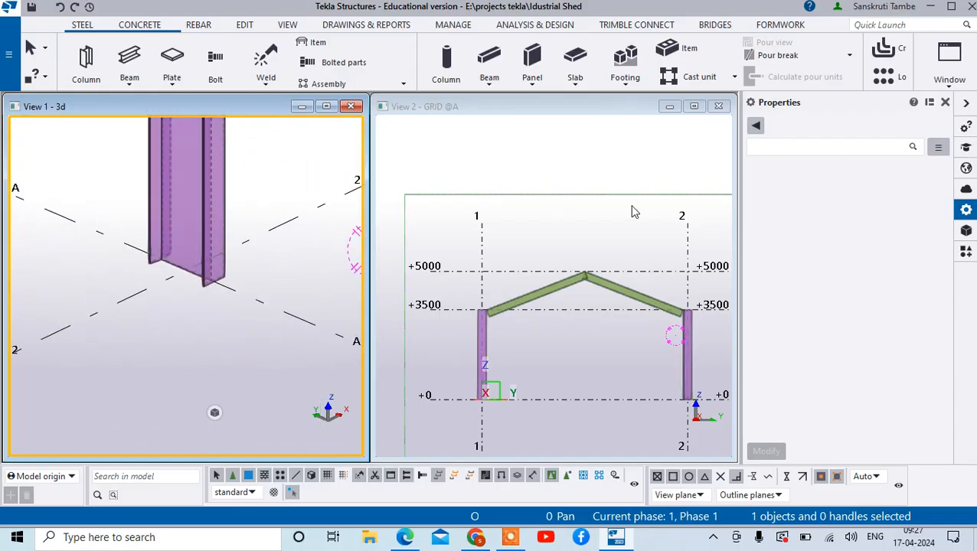
click(966, 255)
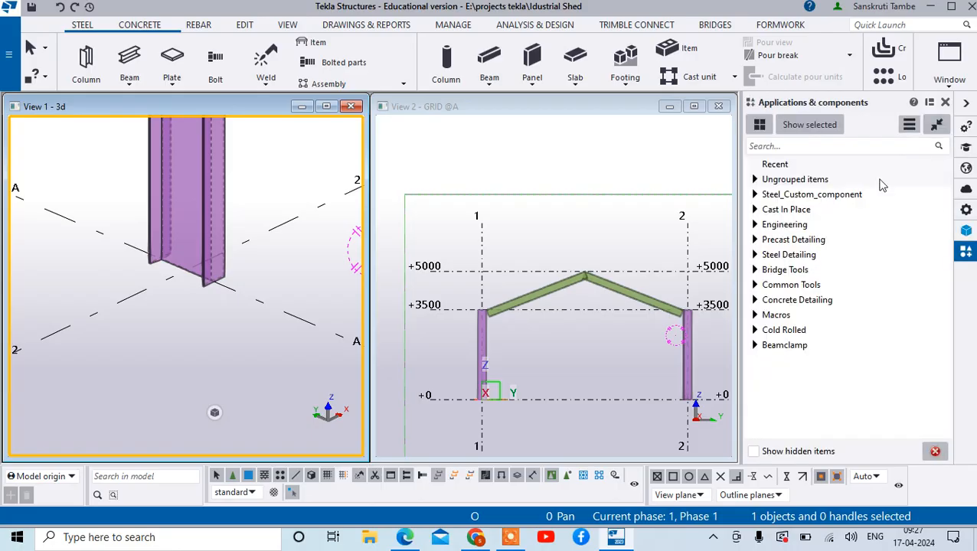
click(798, 148)
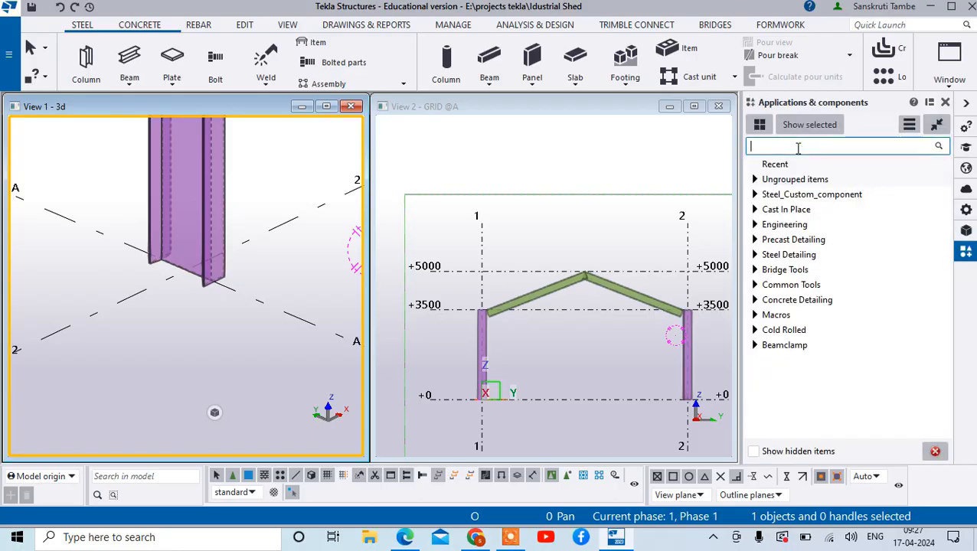
text(ase plate)
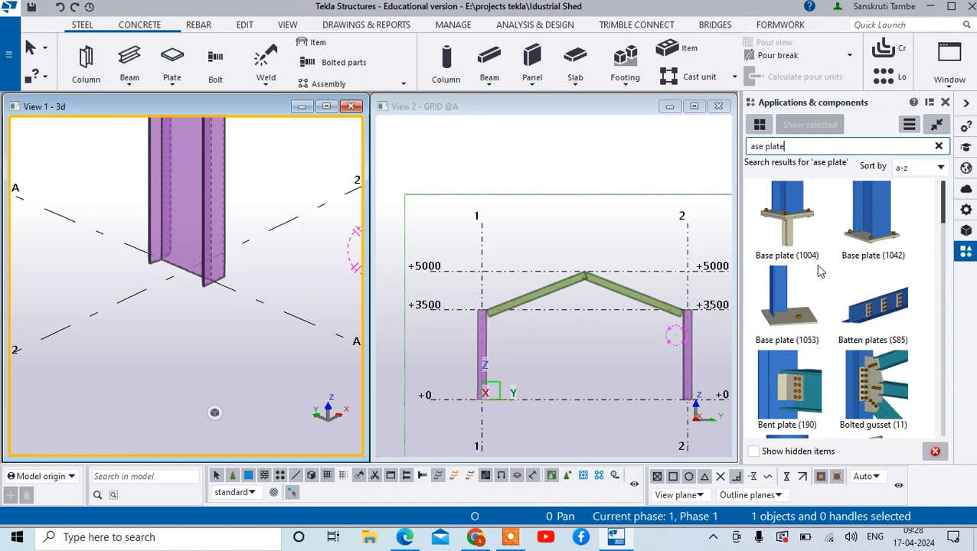
scroll(868, 367, down, 5)
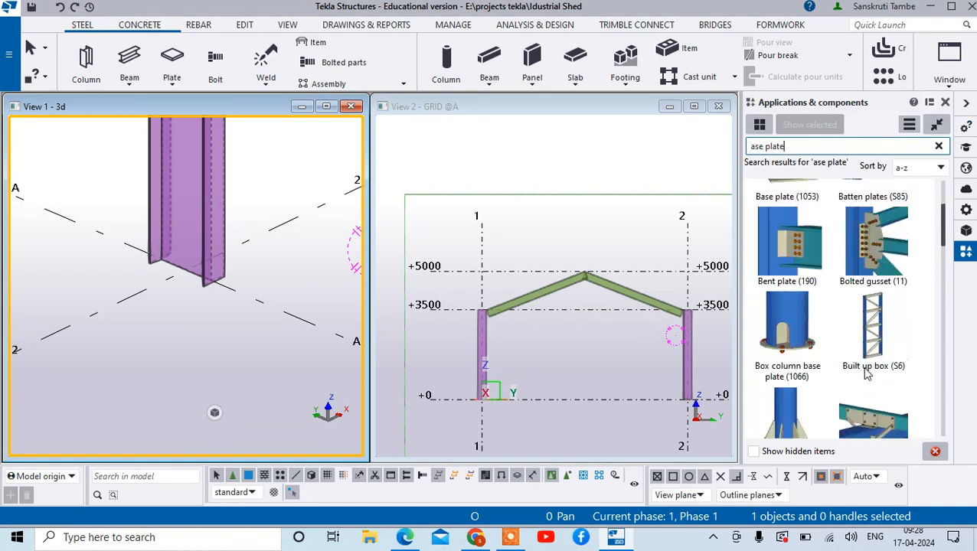
scroll(847, 346, down, 3)
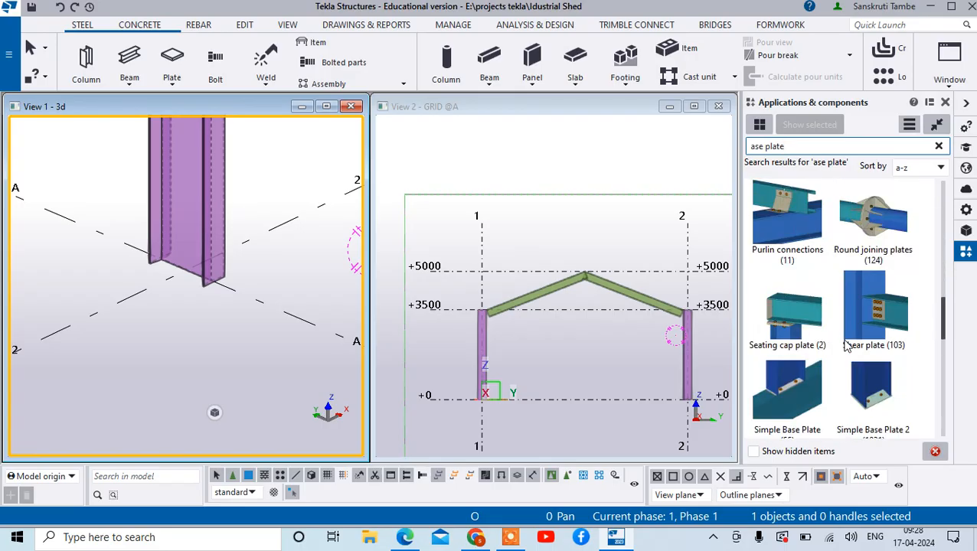
scroll(847, 347, up, 5)
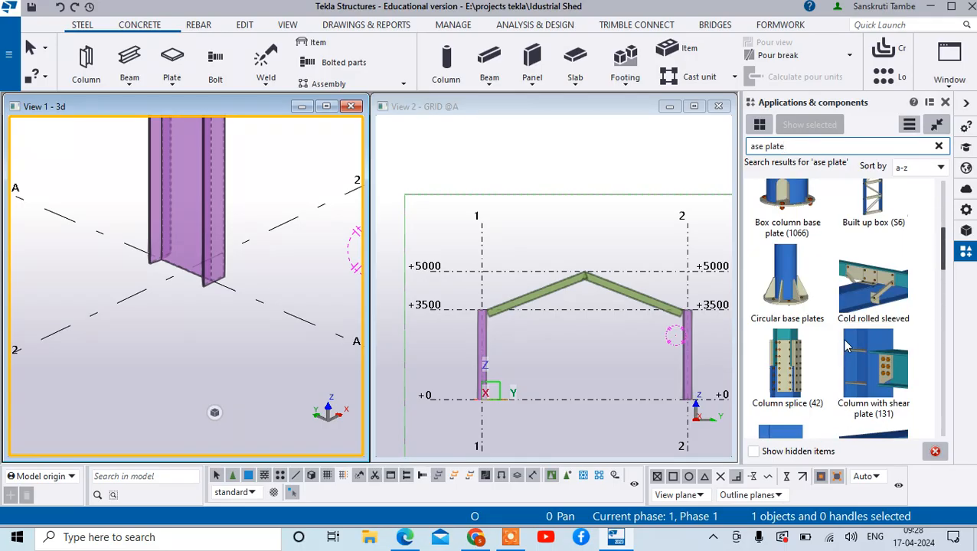
scroll(834, 312, up, 2)
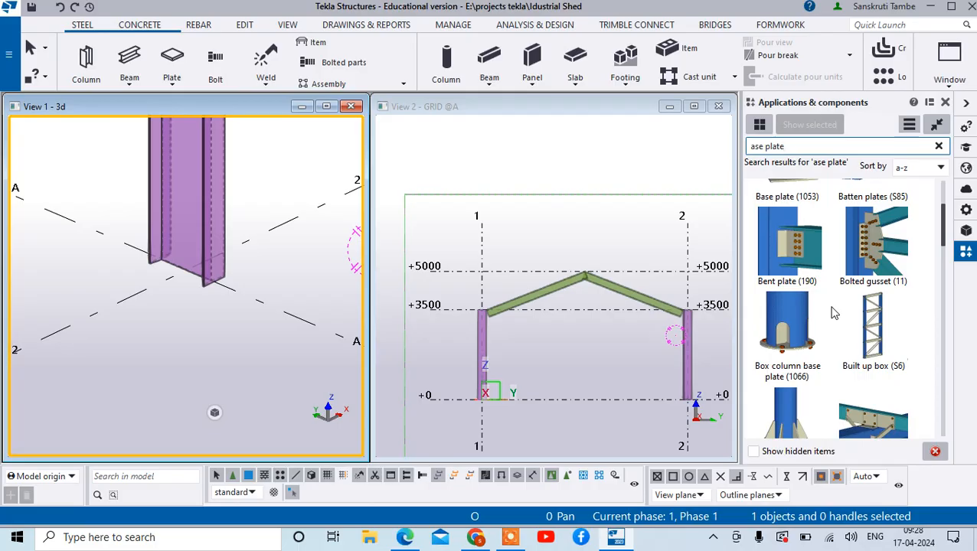
scroll(835, 312, up, 1)
scroll(834, 310, up, 1)
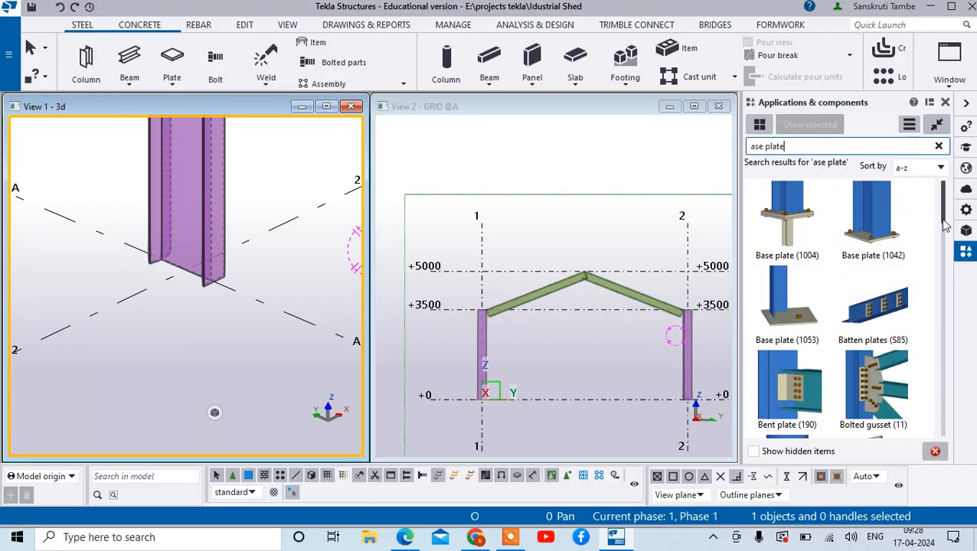
drag(945, 224, 943, 372)
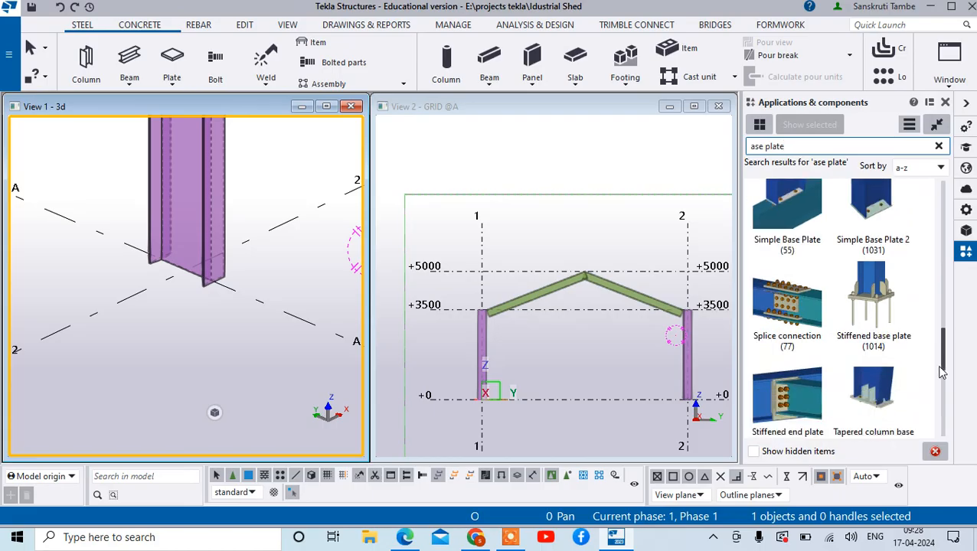
- Try U.S. Base plate (1047) on the A-2 column, placing it at the column's base
click(875, 305)
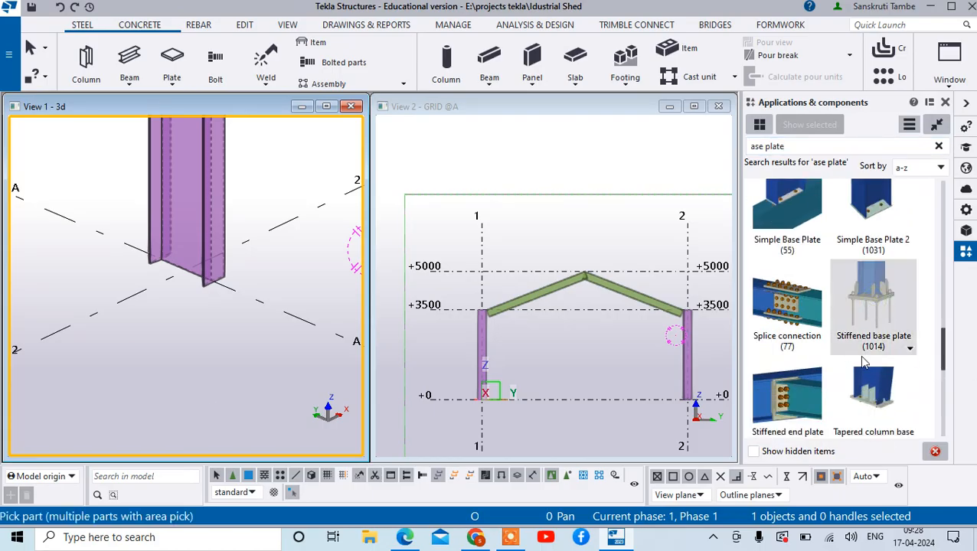
drag(945, 345, 946, 391)
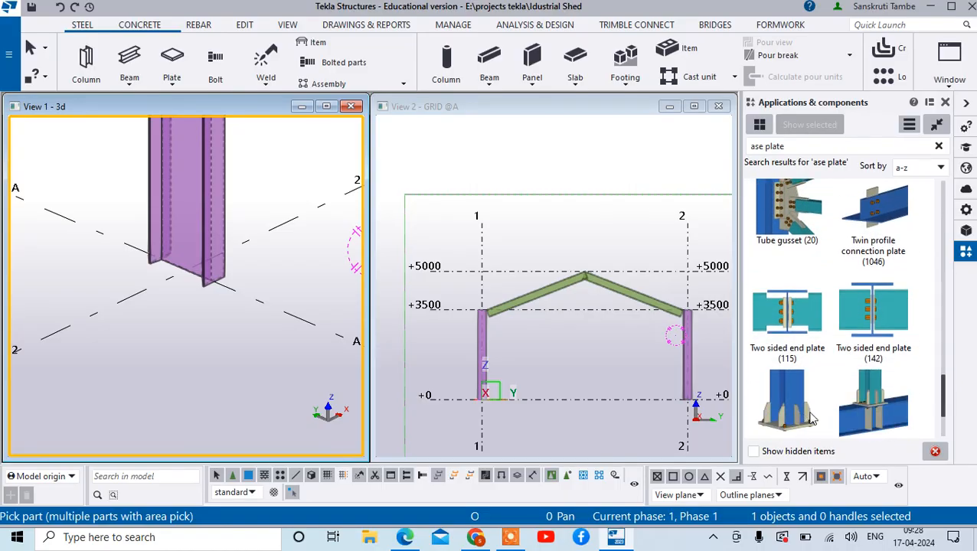
scroll(870, 398, down, 1)
click(810, 373)
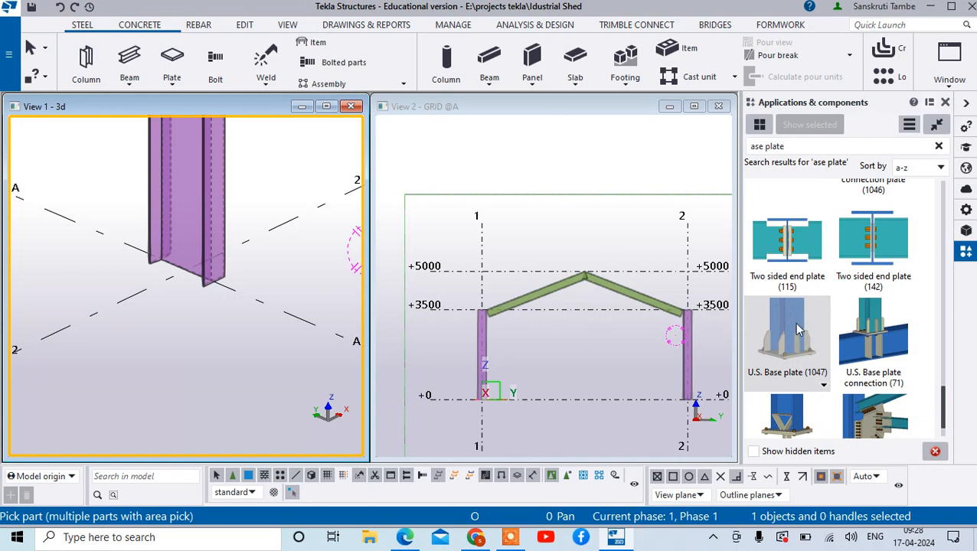
click(196, 239)
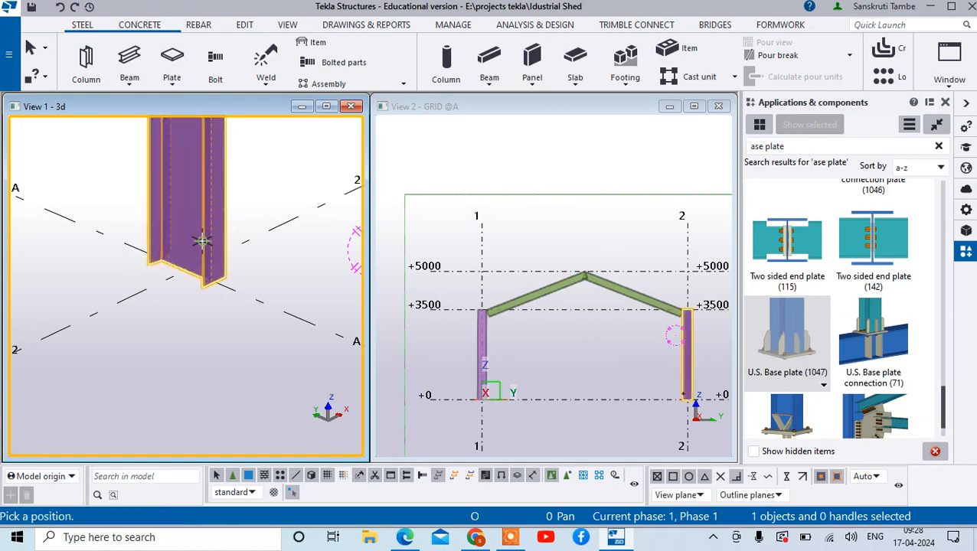
scroll(190, 270, up, 2)
scroll(191, 271, up, 2)
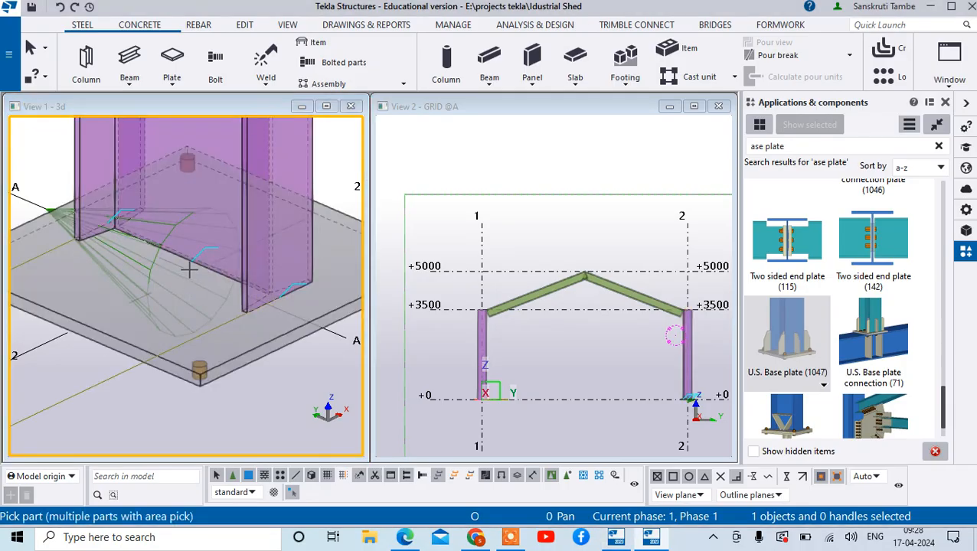
scroll(190, 273, down, 4)
right_click(262, 305)
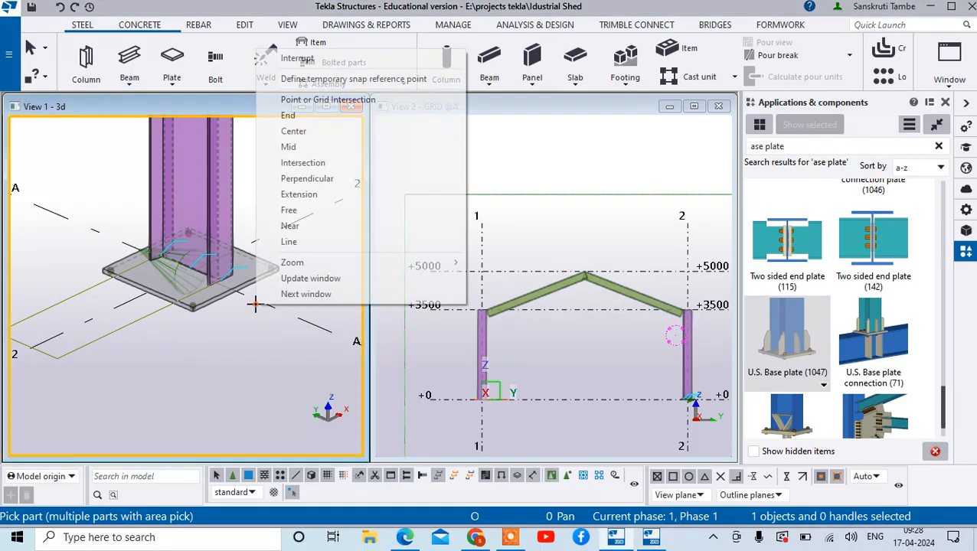
click(283, 56)
scroll(230, 316, up, 4)
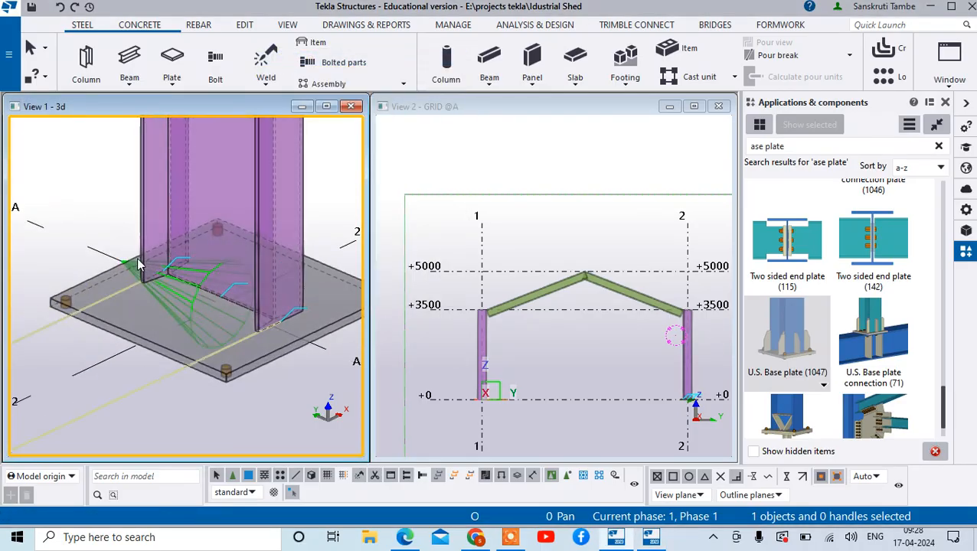
scroll(79, 368, down, 2)
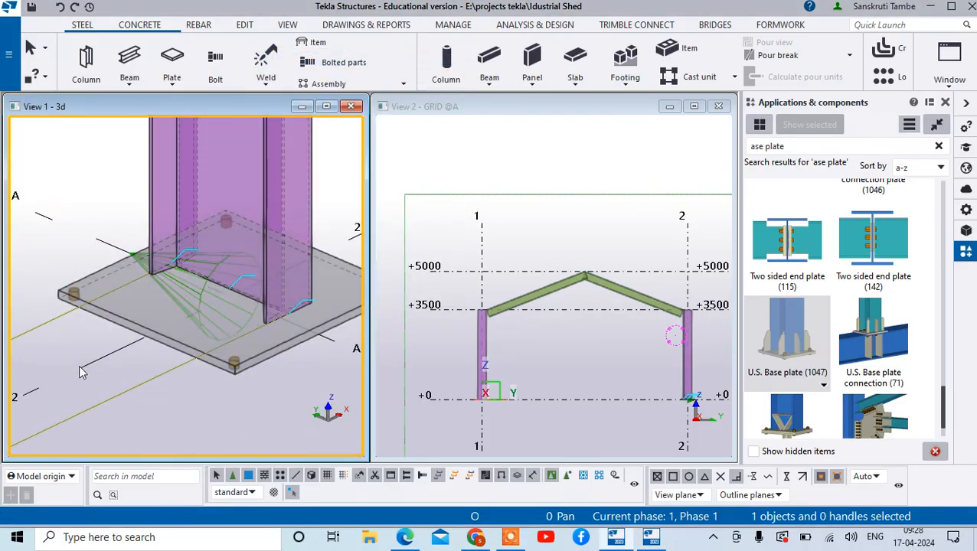
- Inspect the picture and parts settings of the U.S. Base plate component and undo its placement
double_click(189, 294)
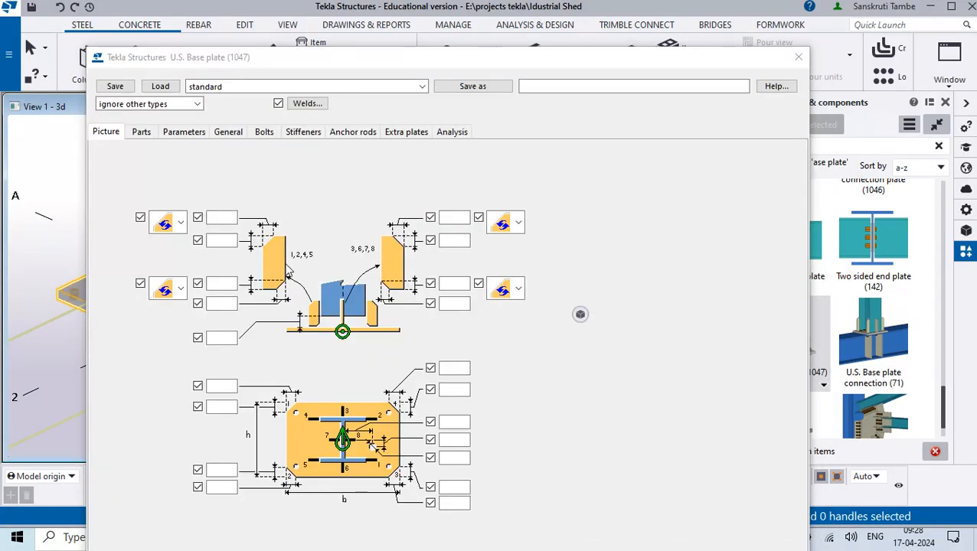
click(141, 135)
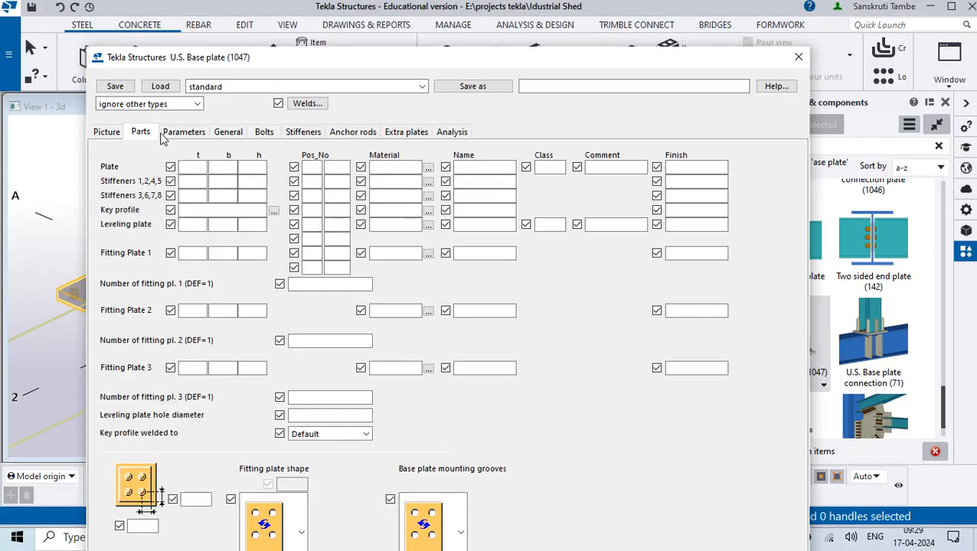
click(110, 134)
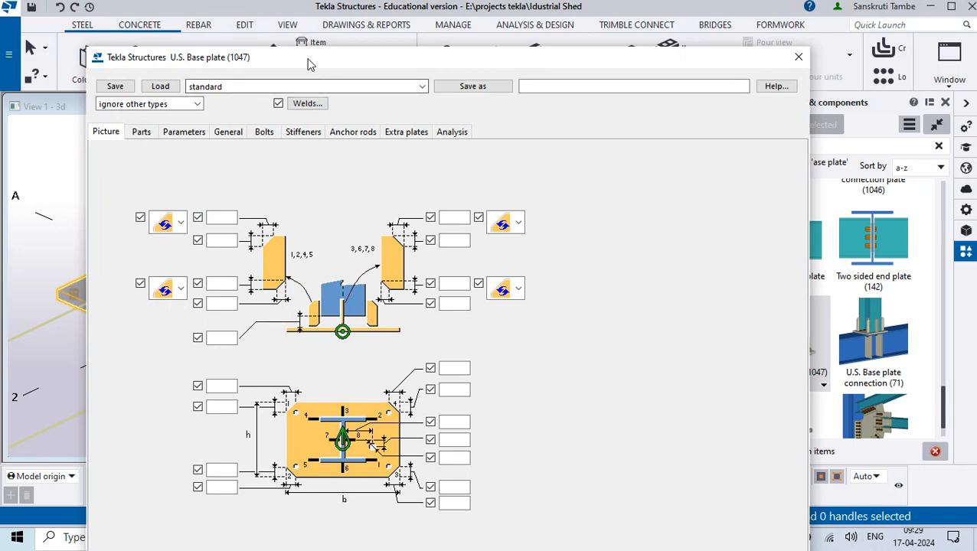
drag(308, 60, 590, 23)
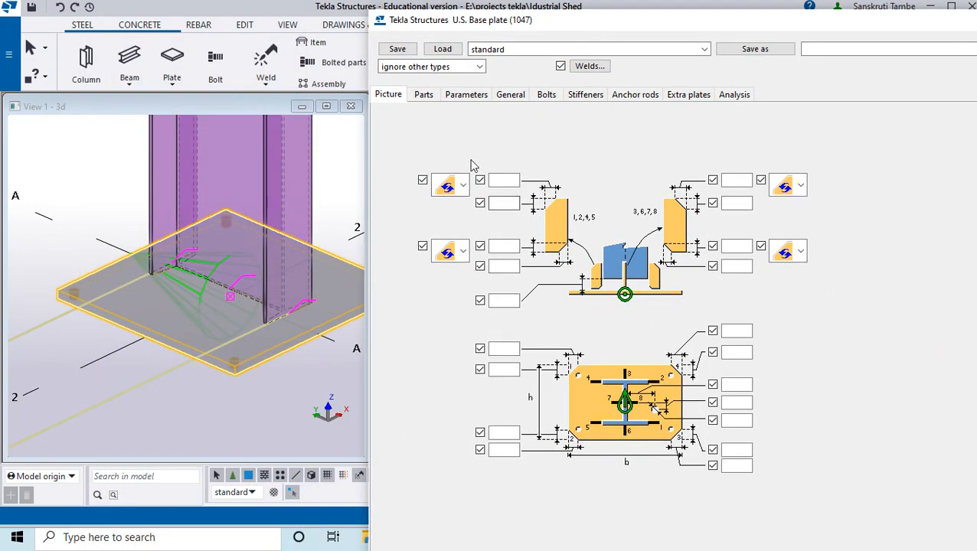
click(426, 97)
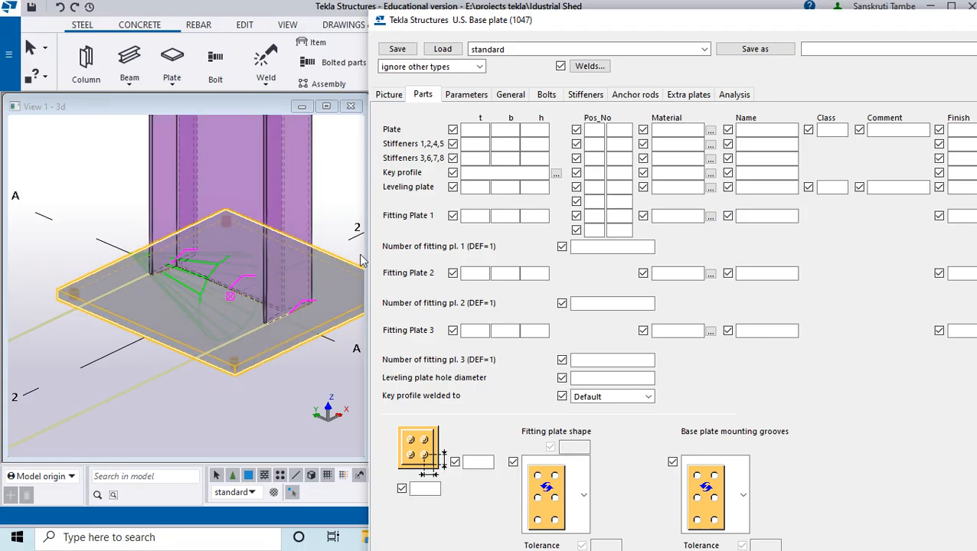
scroll(261, 330, down, 3)
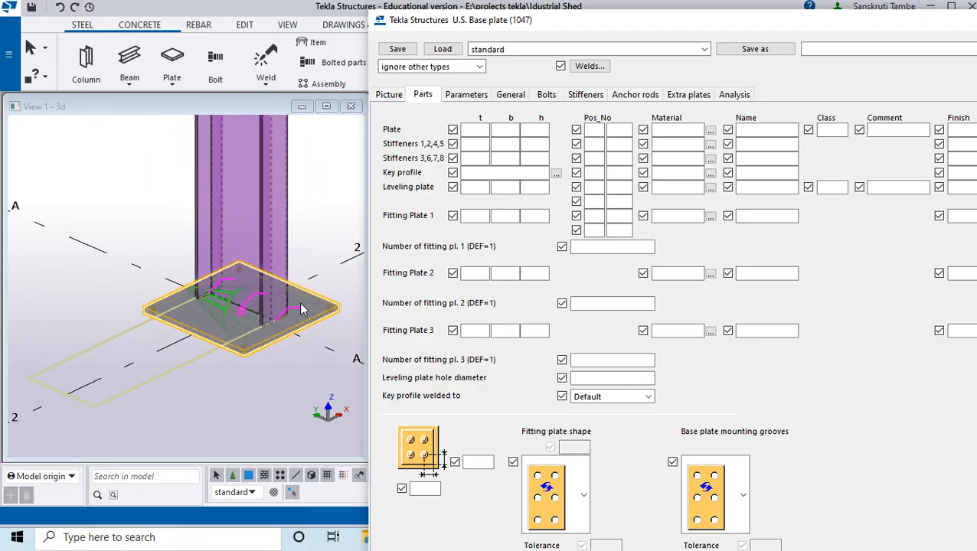
scroll(294, 326, up, 2)
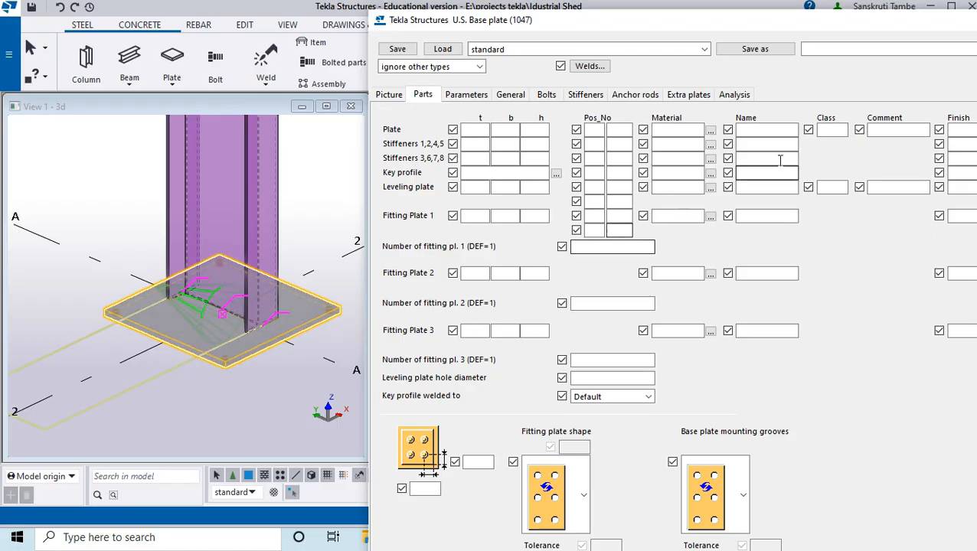
drag(785, 24, 576, 43)
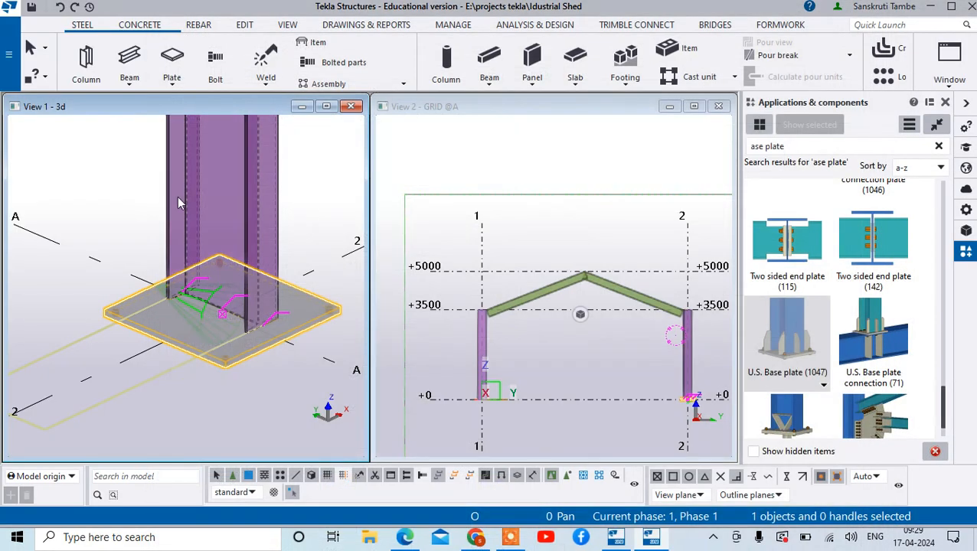
click(60, 7)
- Apply Base plate (1042) to the A-2 column at the midpoint of its bottom edge and end the command
scroll(900, 281, up, 2)
scroll(896, 283, up, 6)
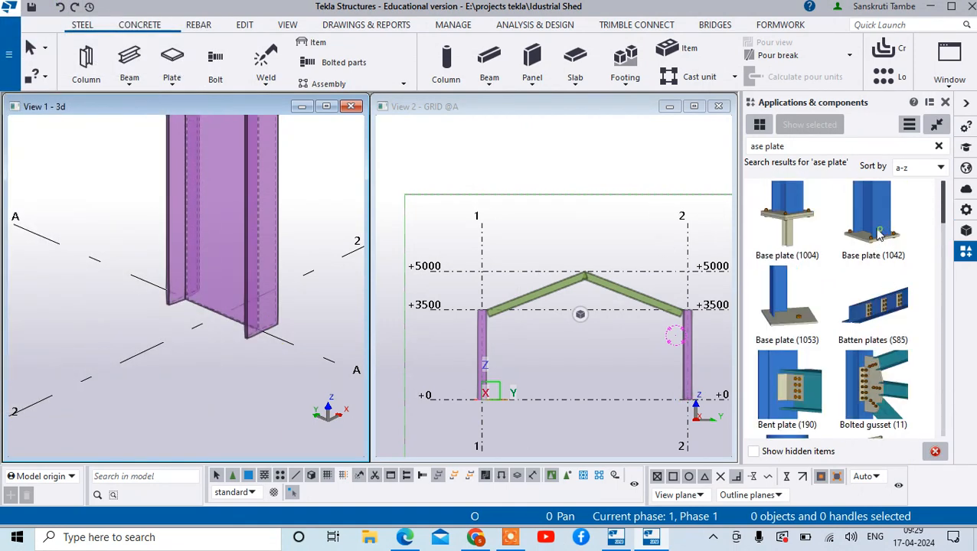
click(879, 236)
click(257, 285)
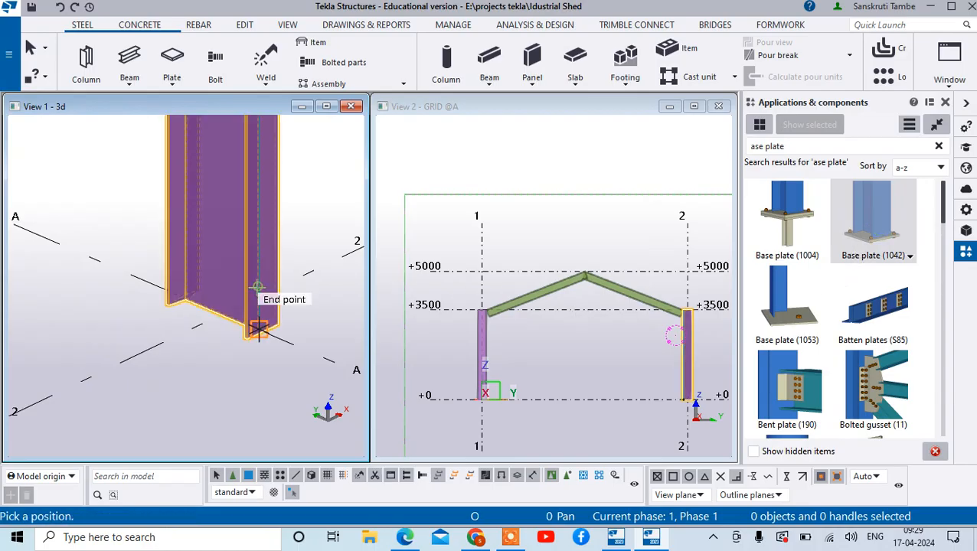
click(218, 317)
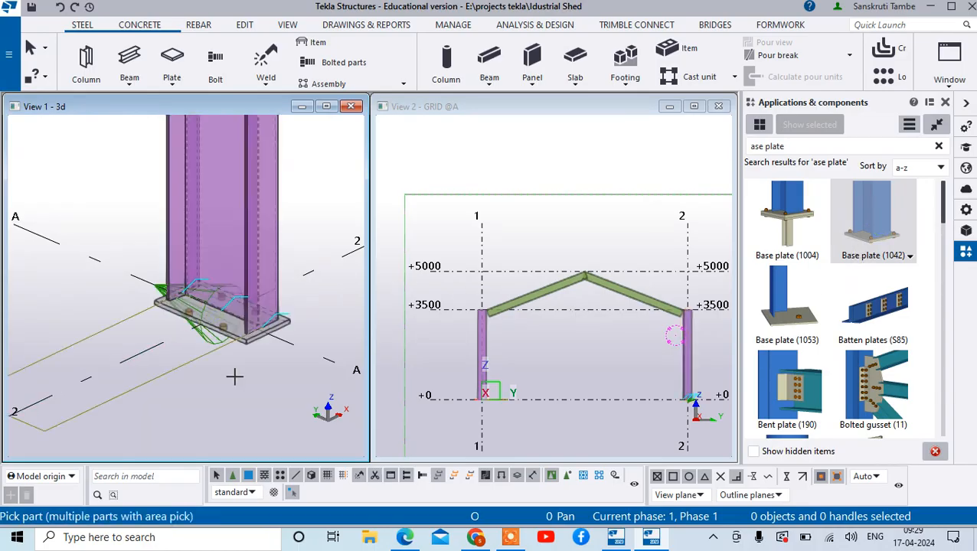
scroll(234, 376, up, 5)
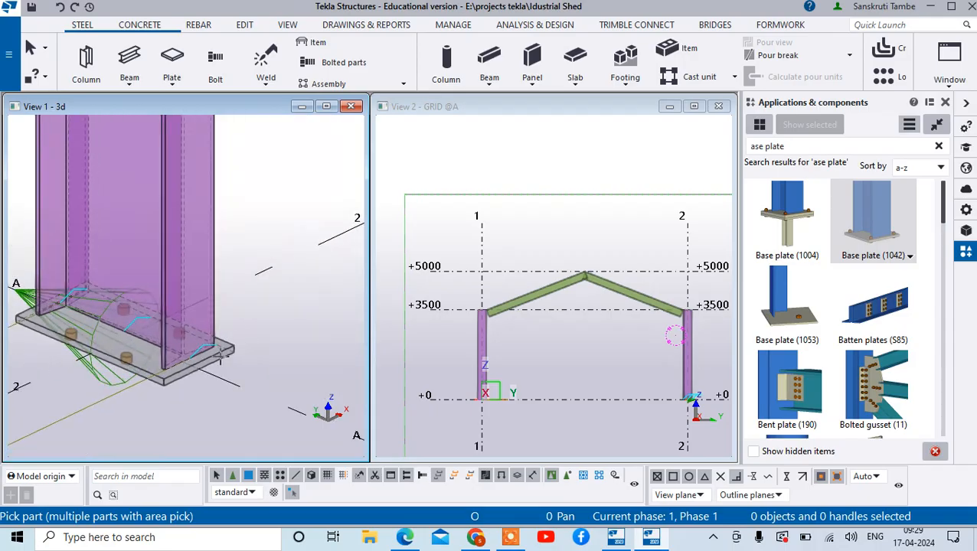
right_click(266, 302)
click(381, 57)
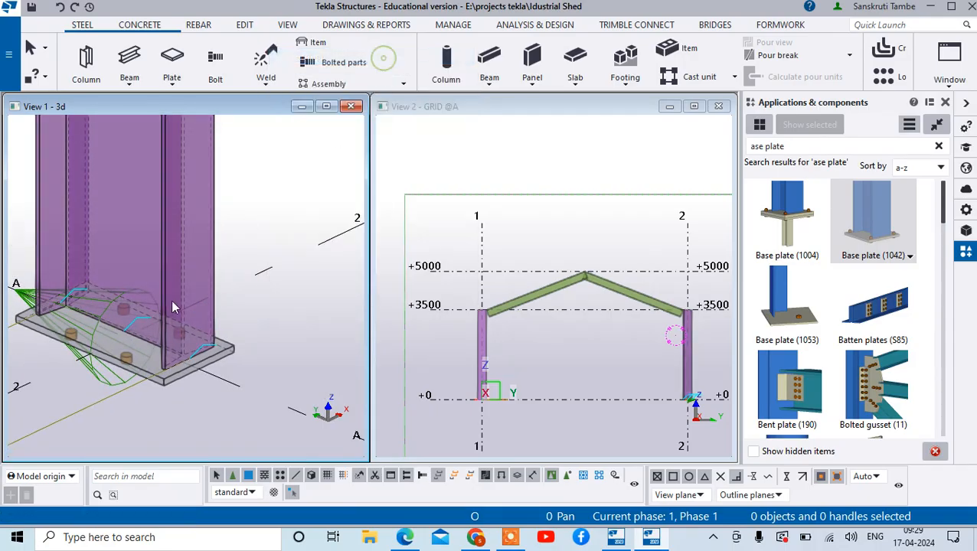
- Select the new base plate component at the column's base and open its Base plate (1042) properties
scroll(127, 372, up, 3)
click(130, 366)
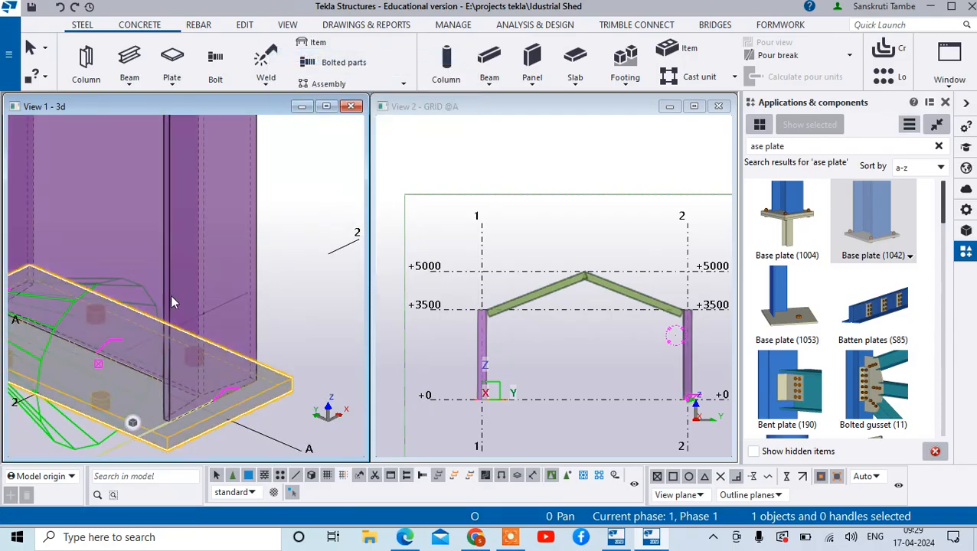
scroll(197, 369, down, 5)
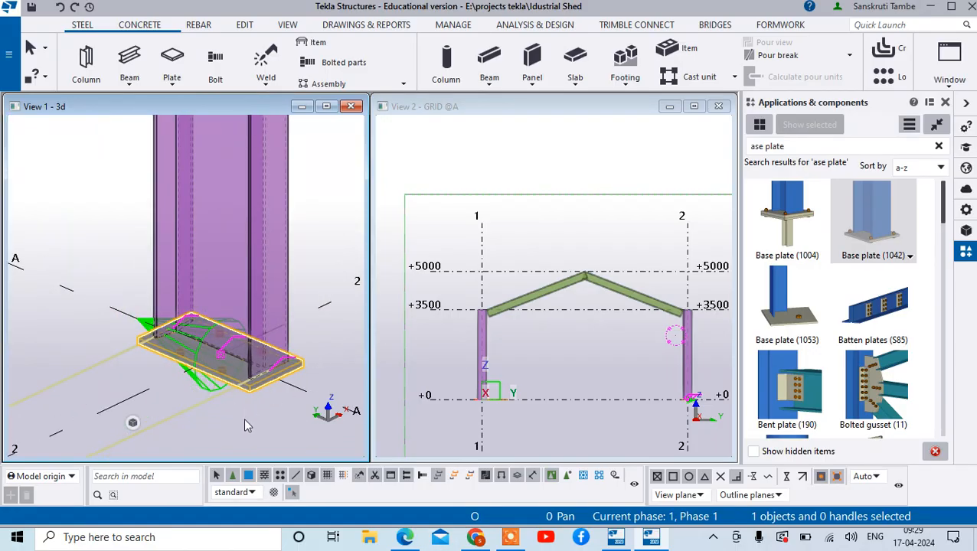
double_click(229, 391)
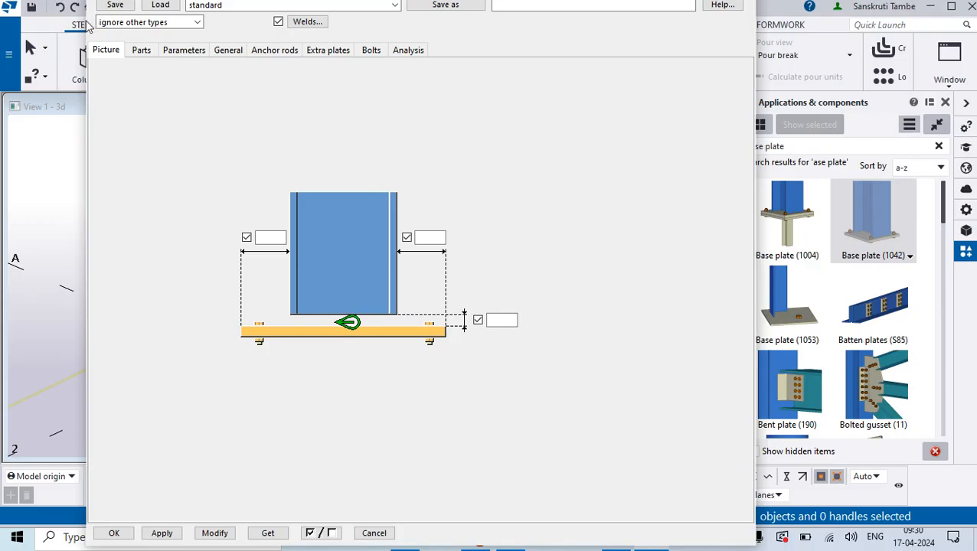
drag(132, 12, 261, 12)
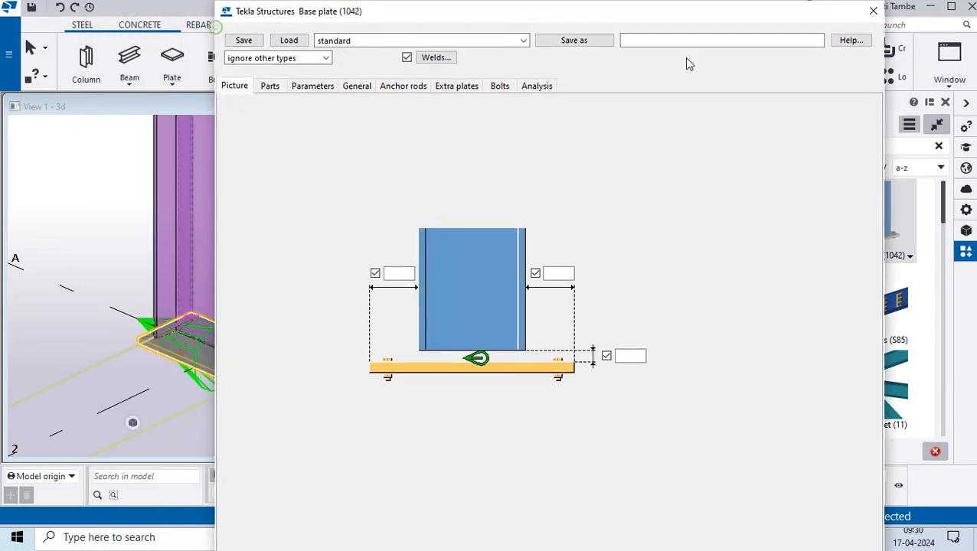
click(873, 11)
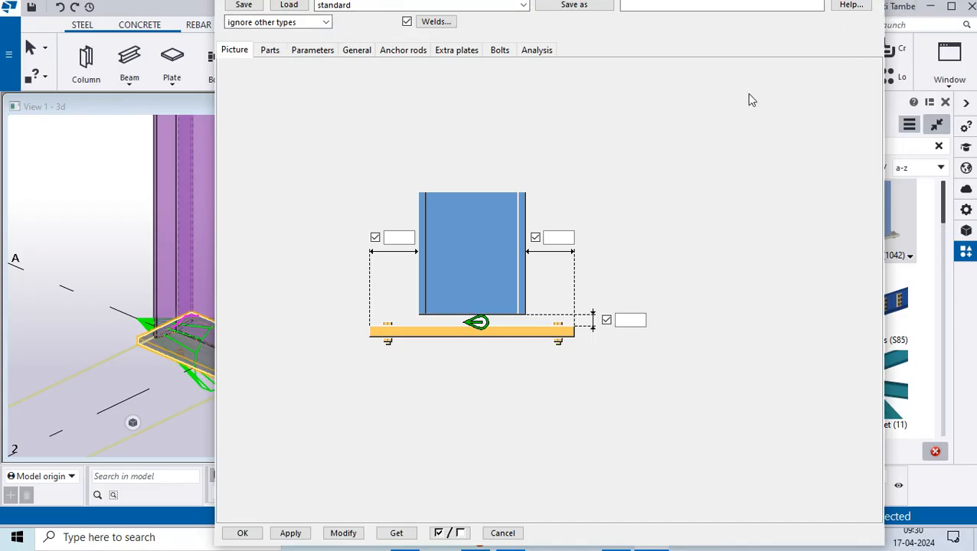
- Set the base plate's thickness t to 15 and modify the component with it
click(271, 50)
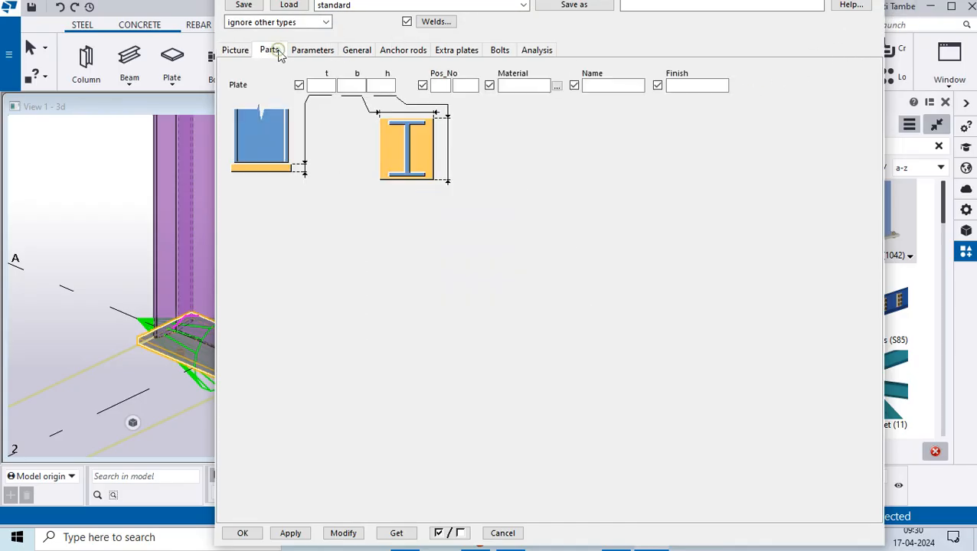
click(235, 51)
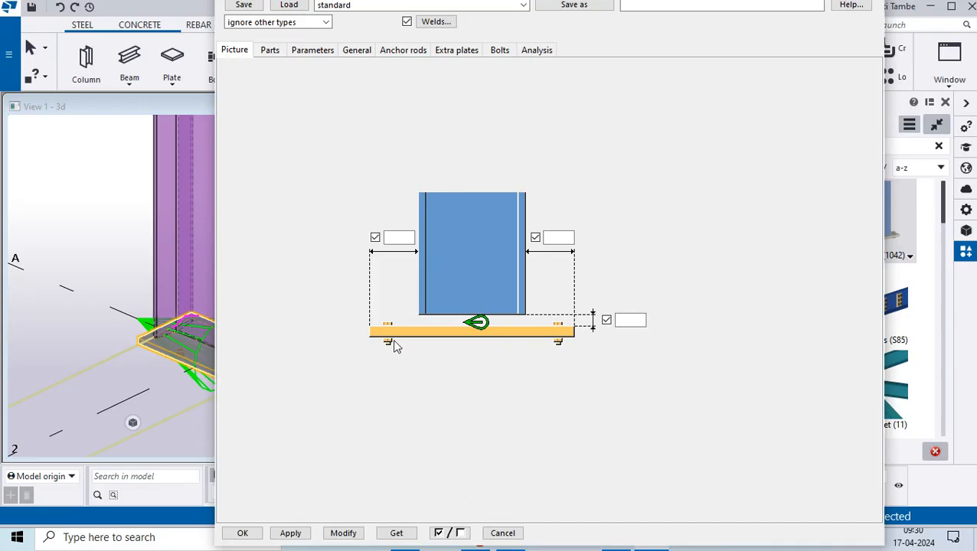
click(270, 52)
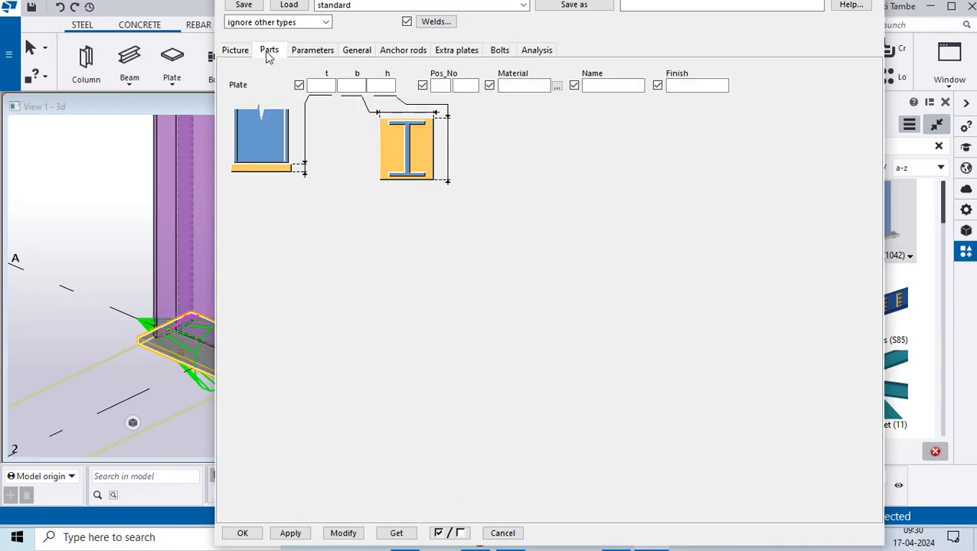
click(237, 51)
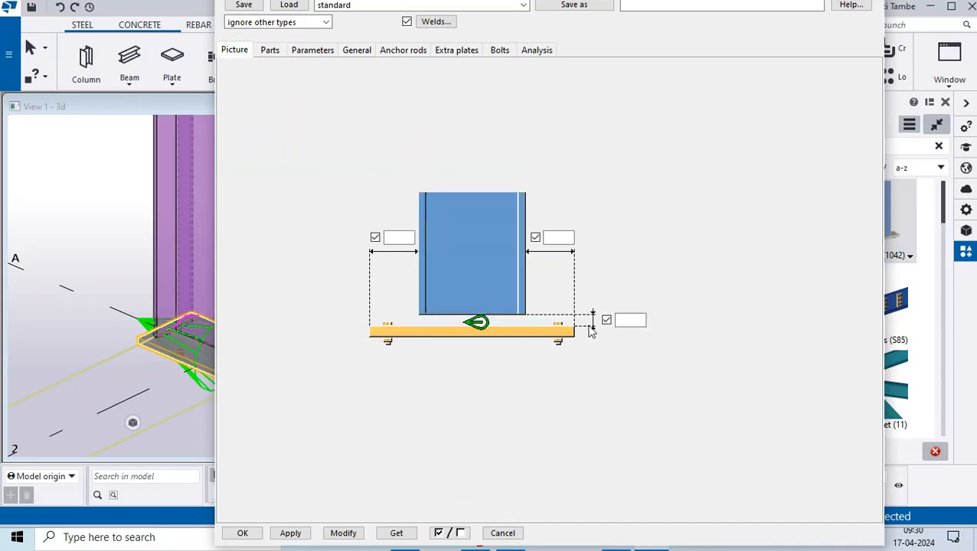
click(271, 50)
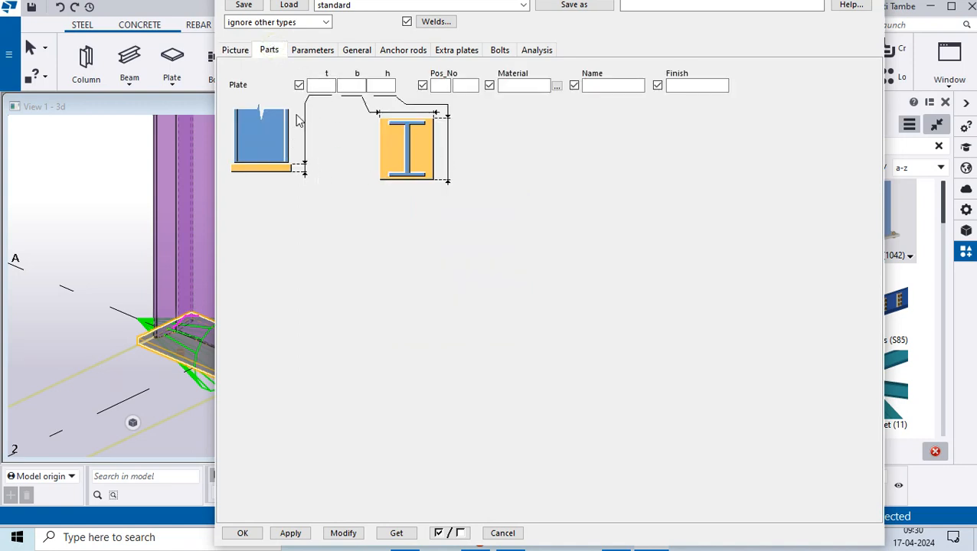
click(323, 86)
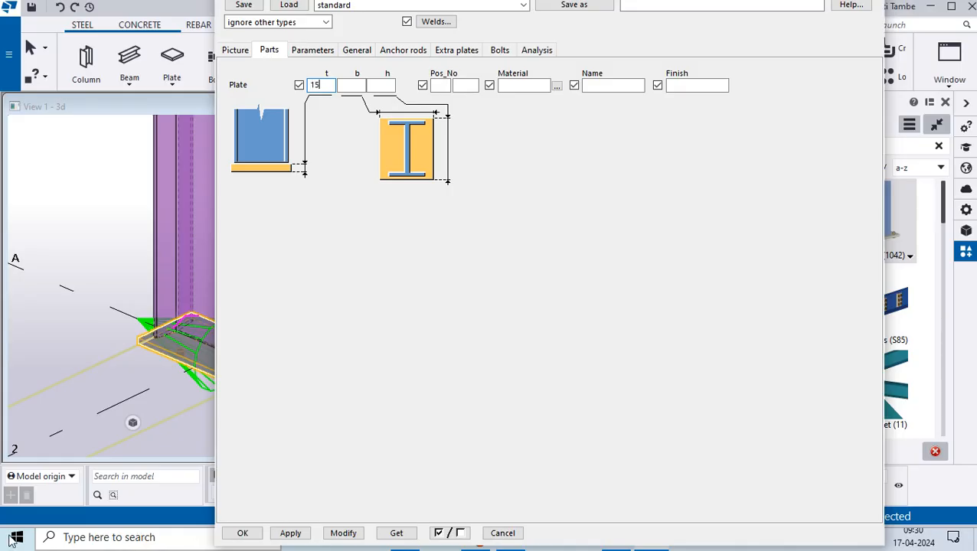
click(342, 531)
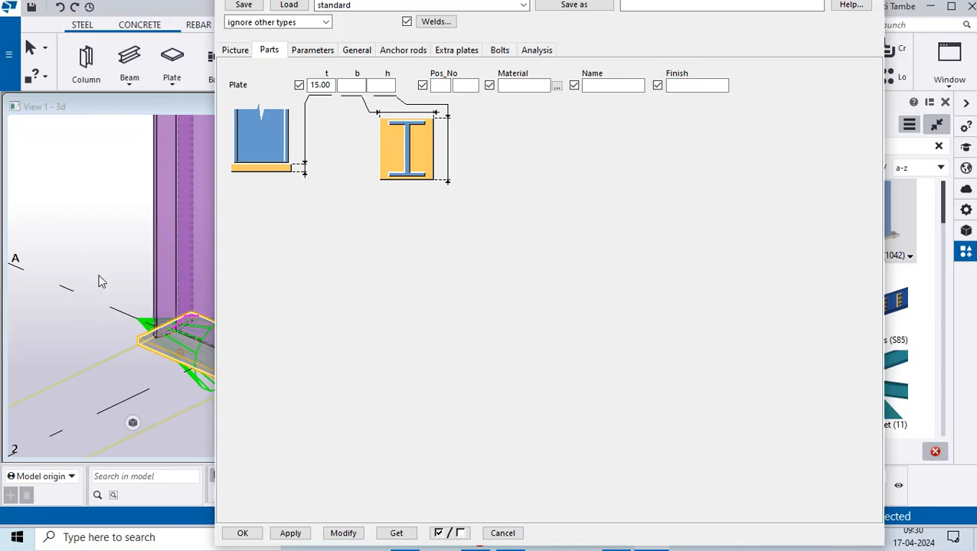
- Set the base plate component to be created with Anchor rods and modify the A-2 column's base with it
click(314, 51)
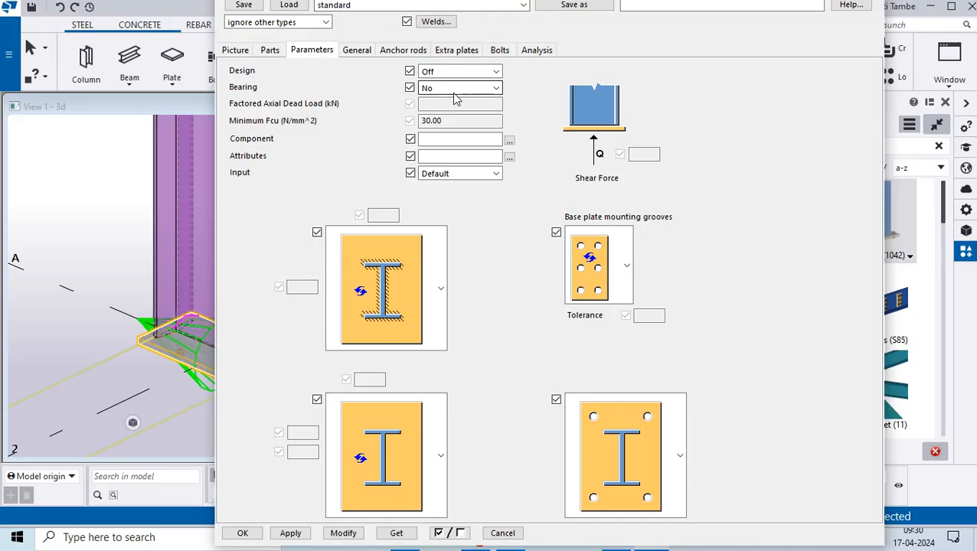
click(388, 52)
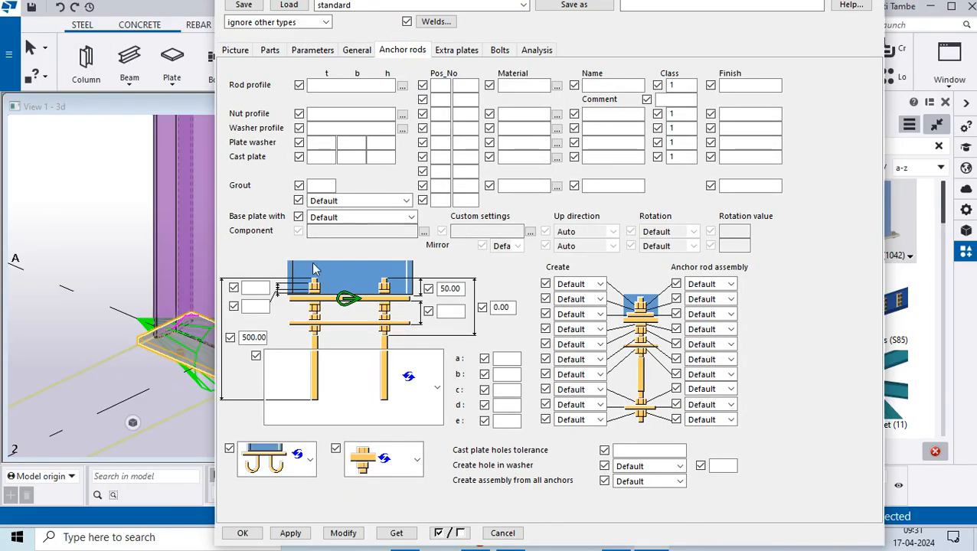
click(326, 87)
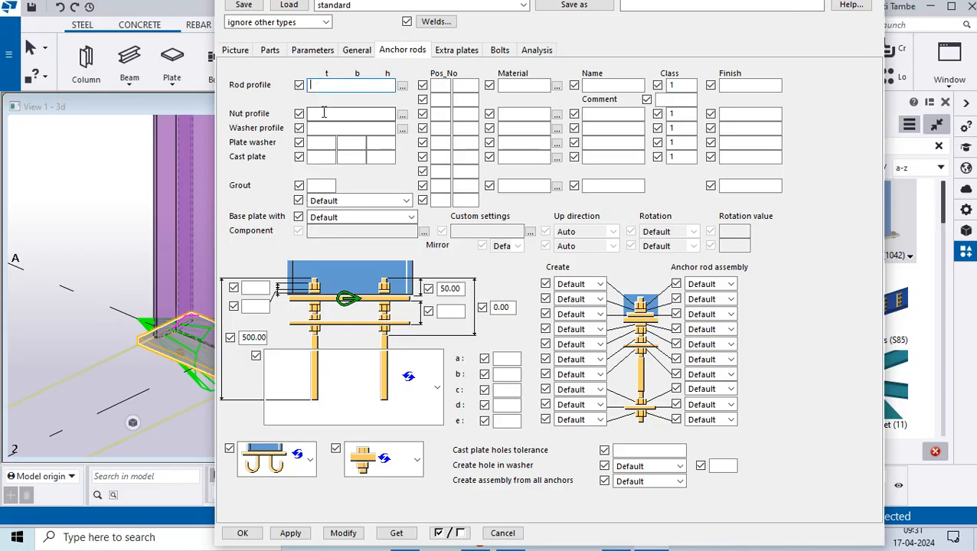
click(323, 112)
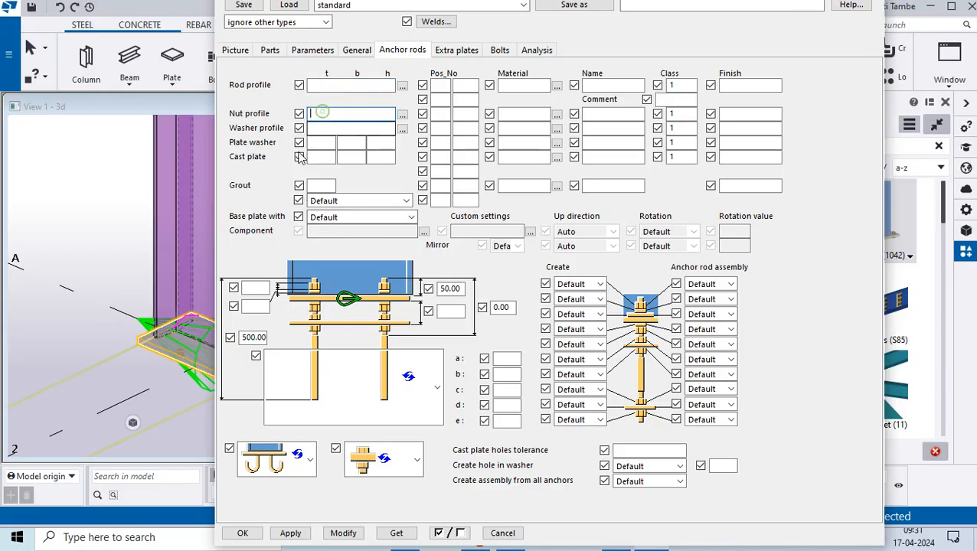
click(323, 217)
click(330, 252)
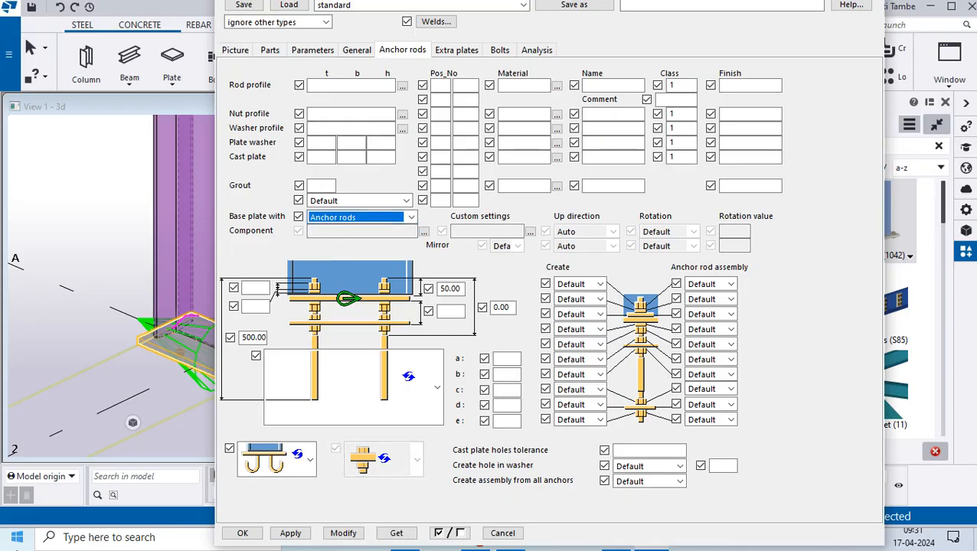
click(343, 533)
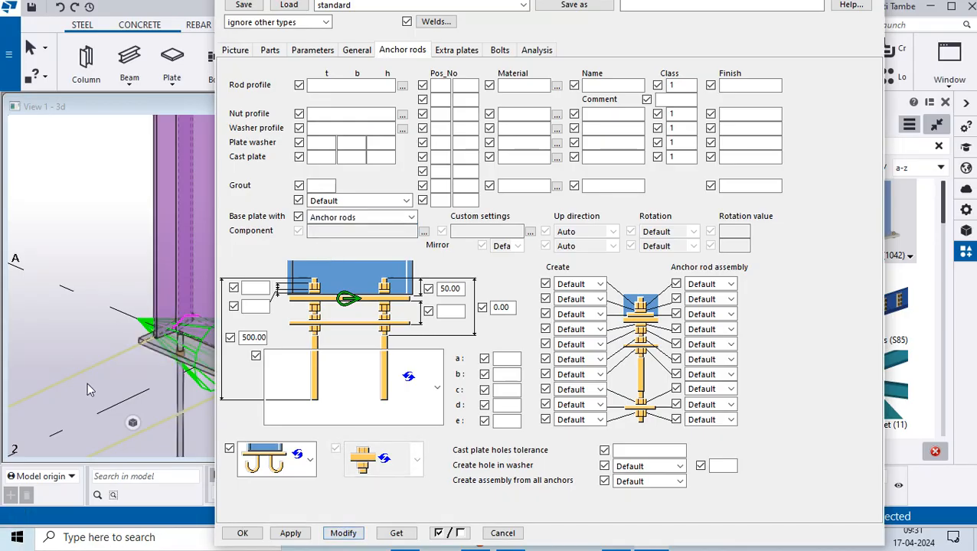
scroll(67, 310, down, 2)
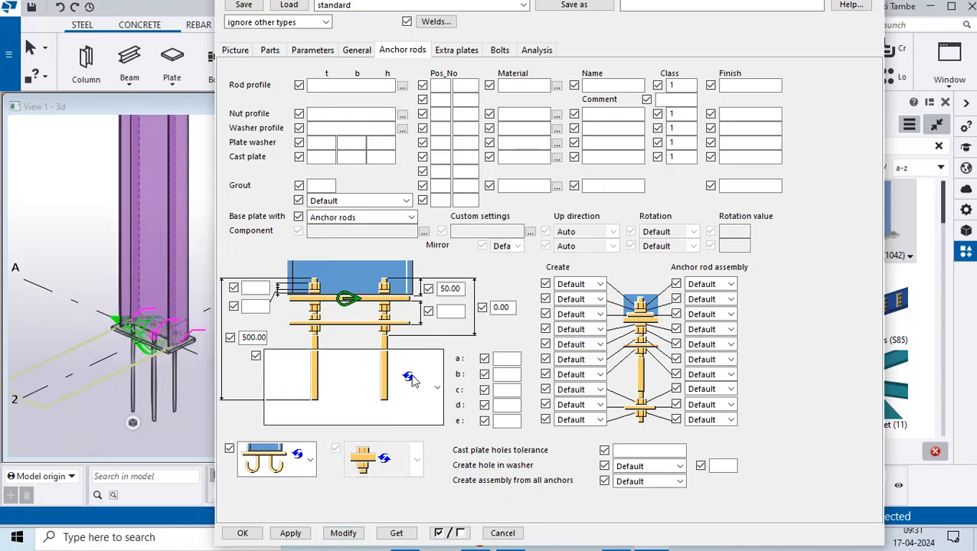
- Change the anchor rod shape to the L-bent type with dimensions a and b and modify the component
click(437, 391)
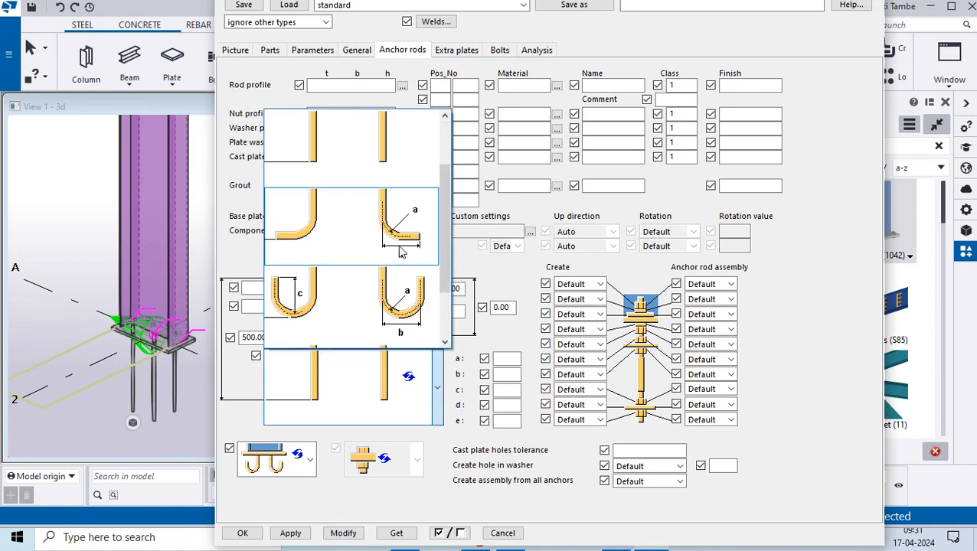
click(402, 253)
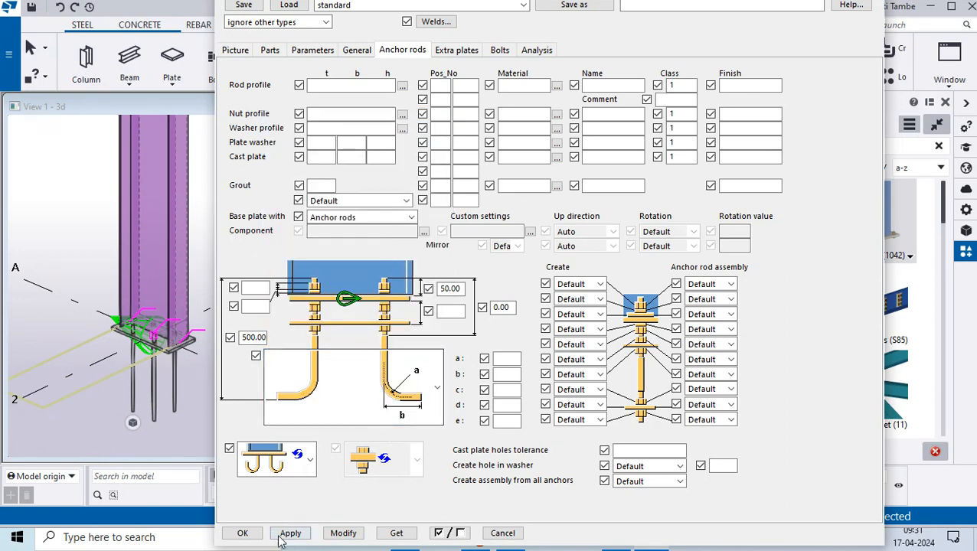
click(337, 536)
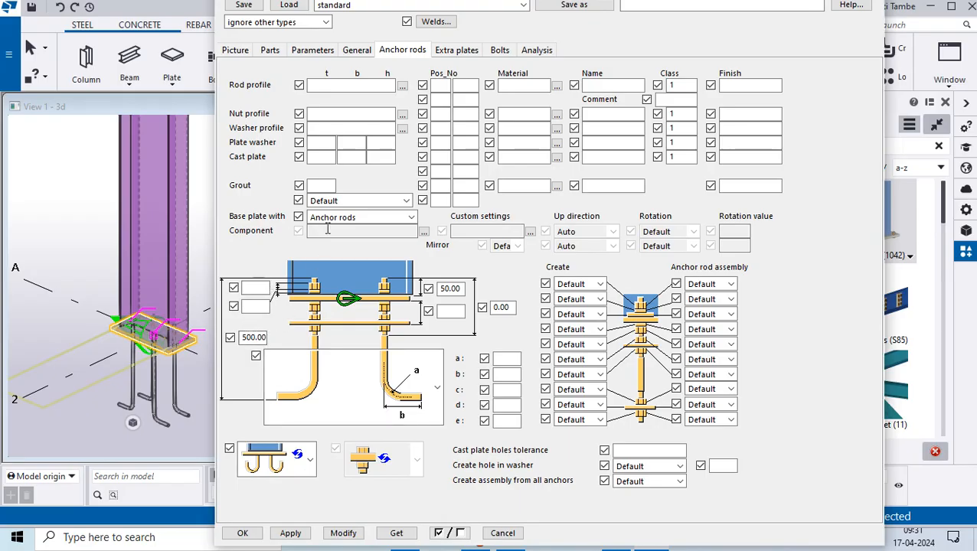
- Set the grout thickness under the base plate to 50 and modify the component
click(334, 201)
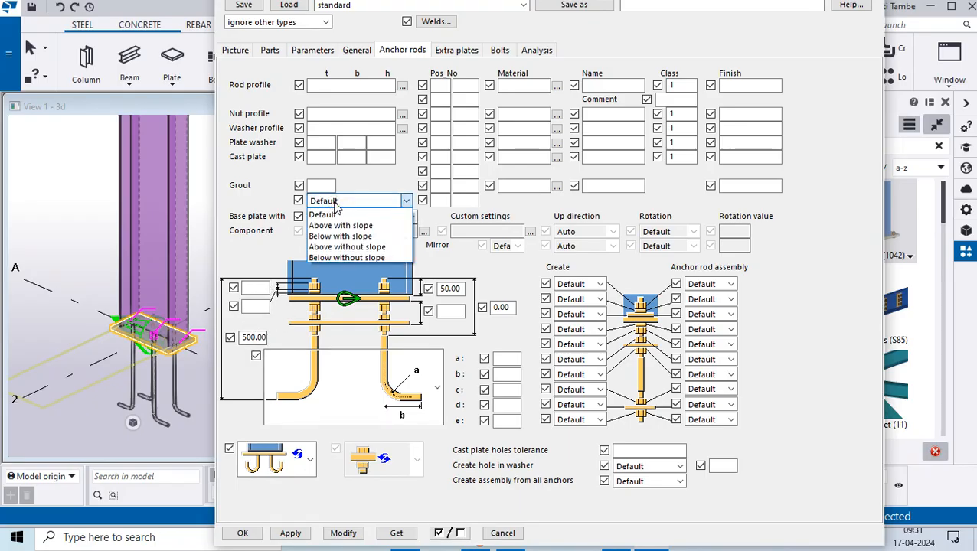
click(327, 187)
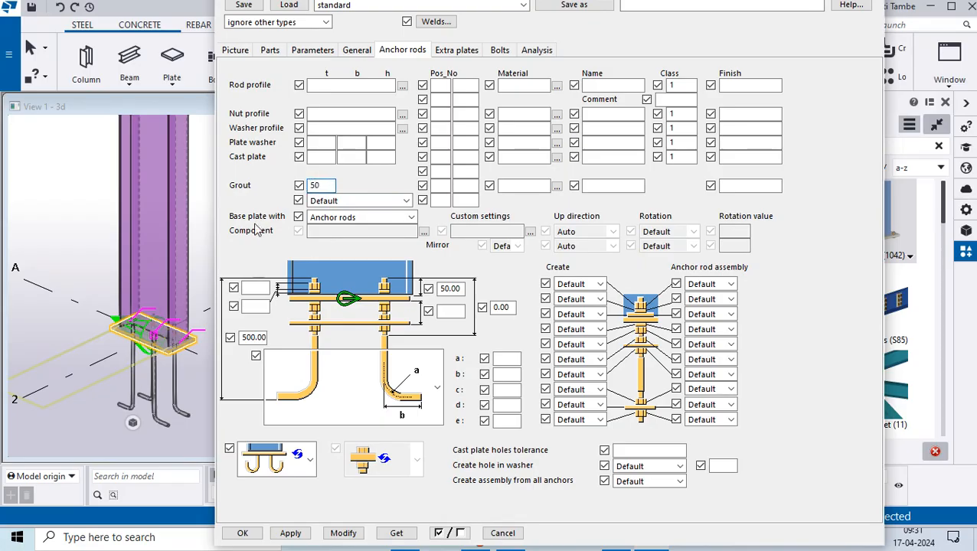
click(343, 533)
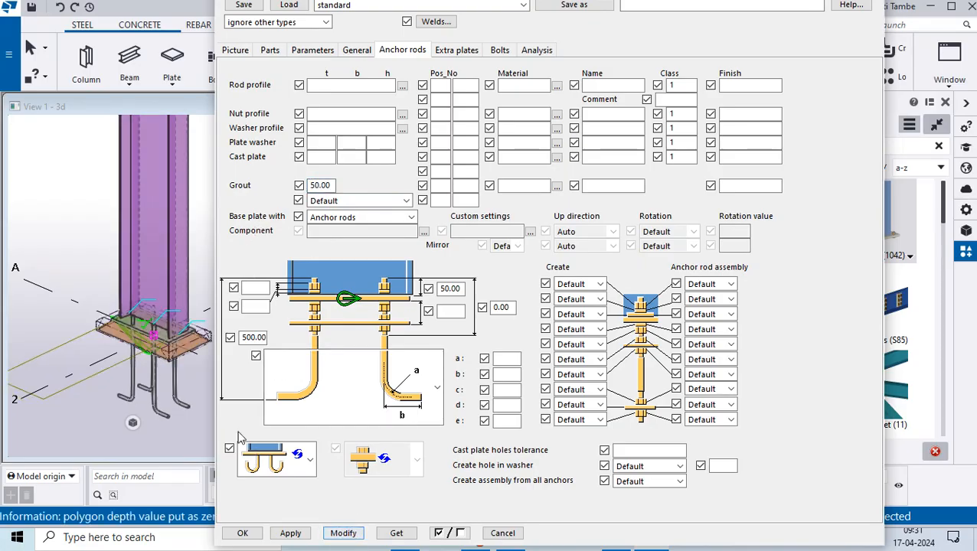
scroll(185, 366, up, 5)
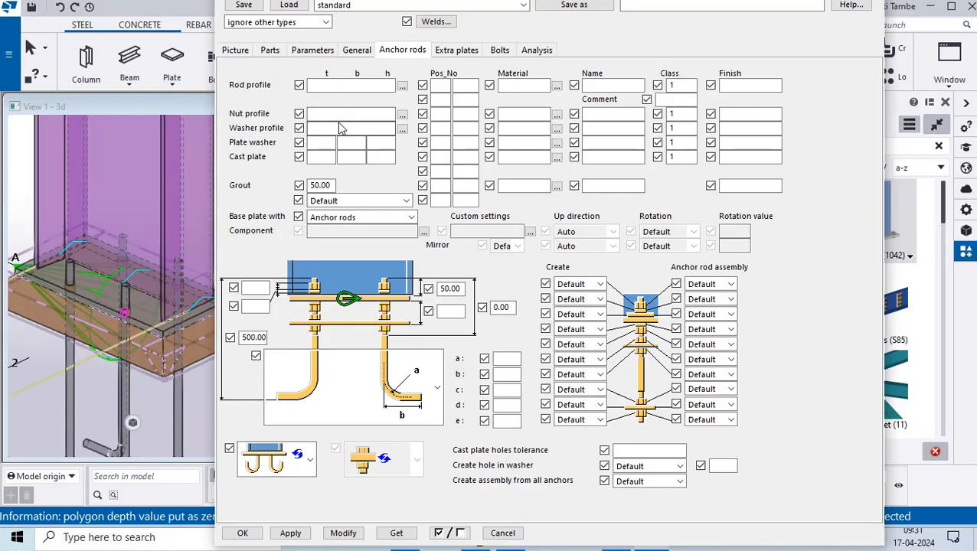
- Set the base plate's bolt size to 20 and bolt standard to 8.8XOX, with thread in material Yes and Site bolts
click(502, 51)
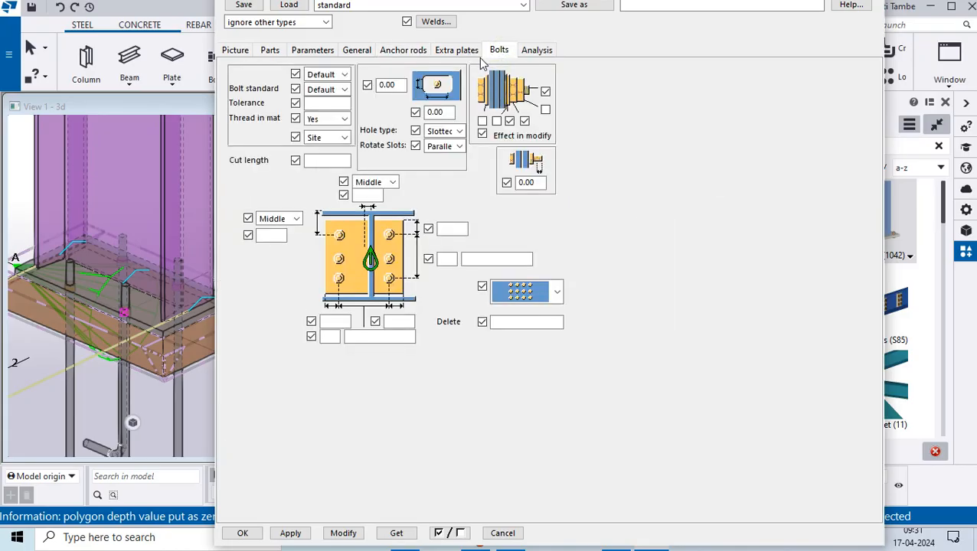
click(344, 75)
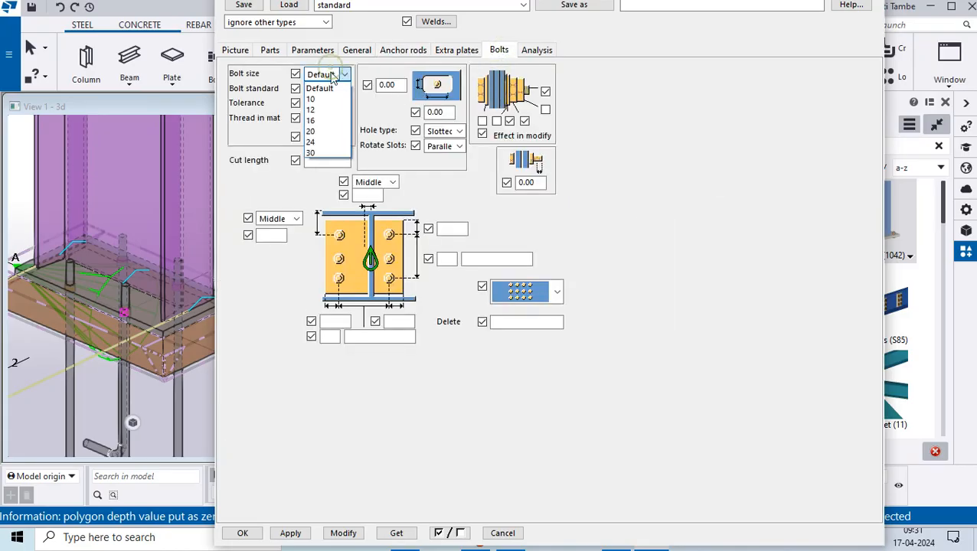
click(328, 132)
click(344, 90)
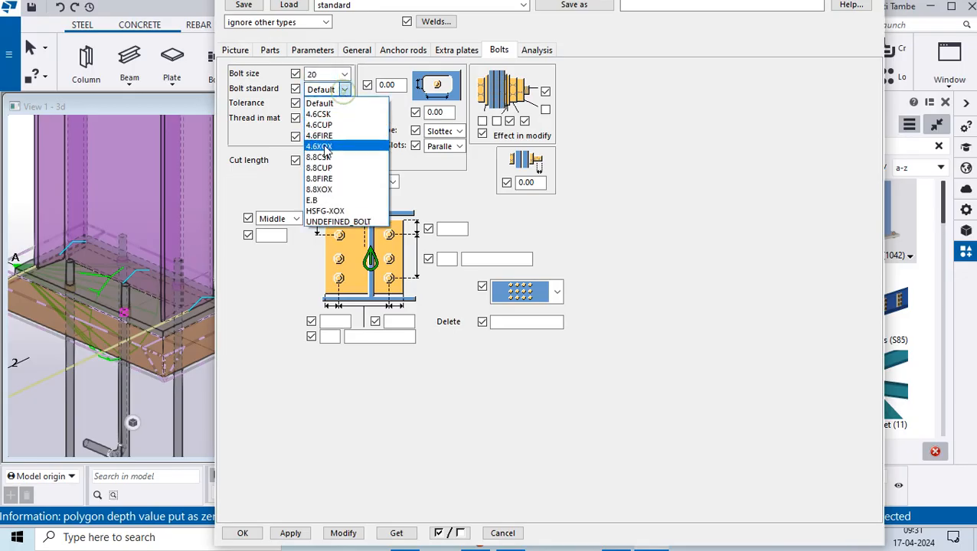
click(325, 189)
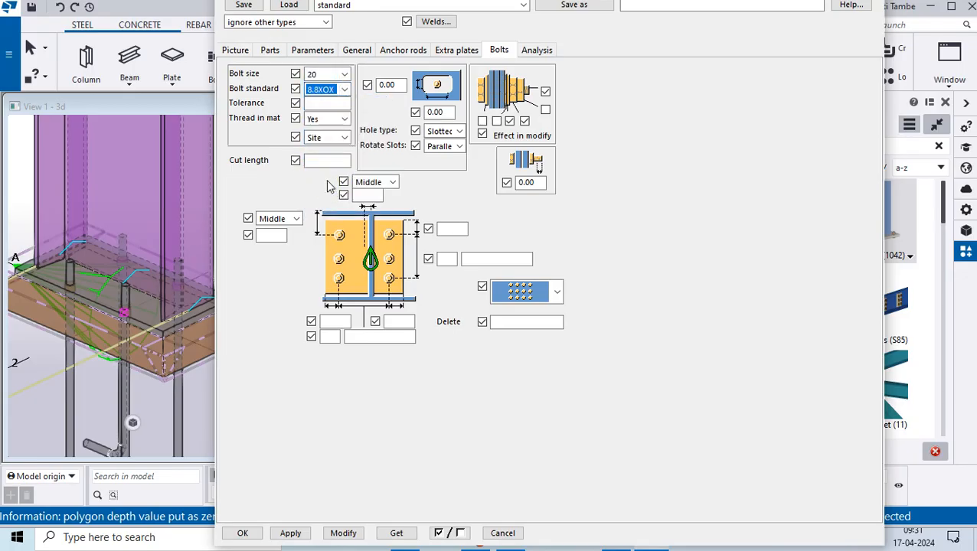
click(327, 119)
click(317, 142)
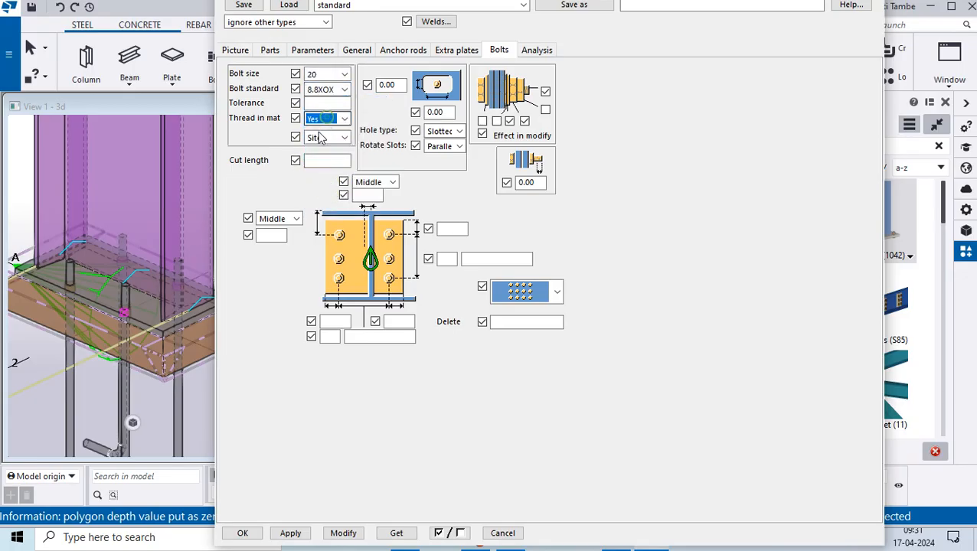
click(326, 138)
click(324, 146)
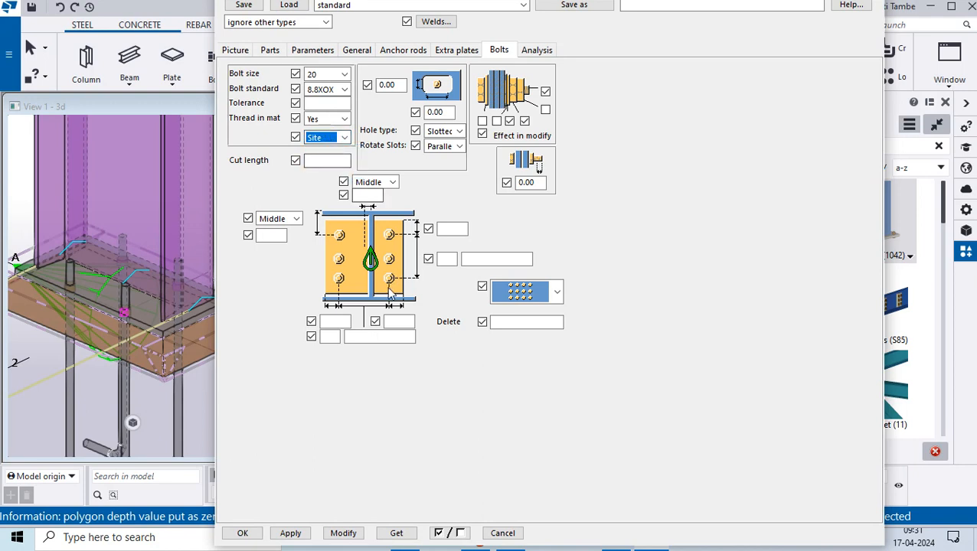
- Set the rotation of the slotted bolt holes to Default and modify the component
click(441, 131)
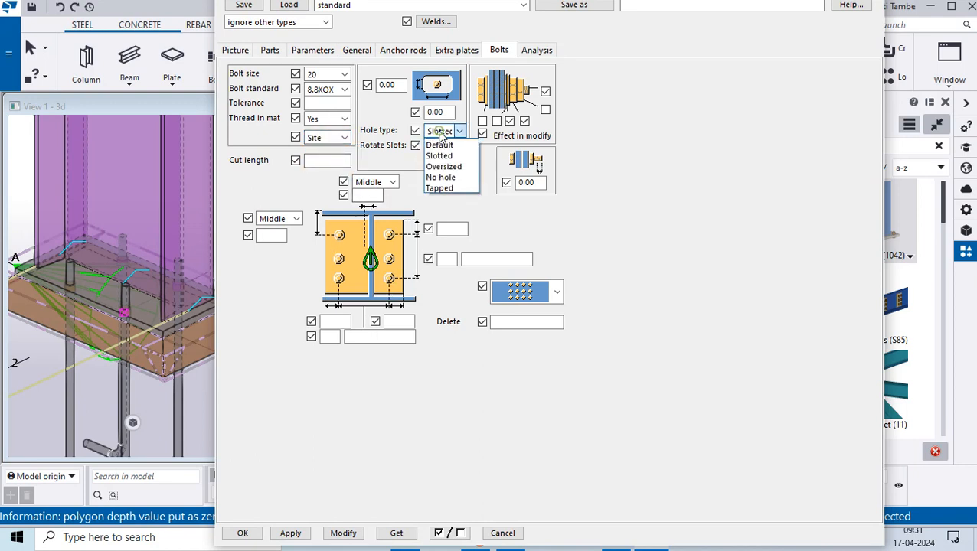
click(442, 135)
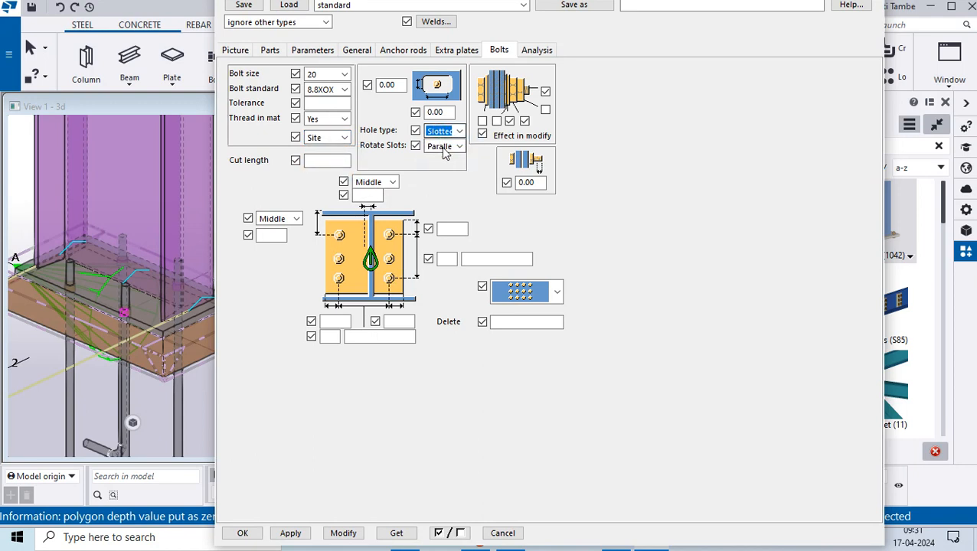
click(446, 154)
click(626, 199)
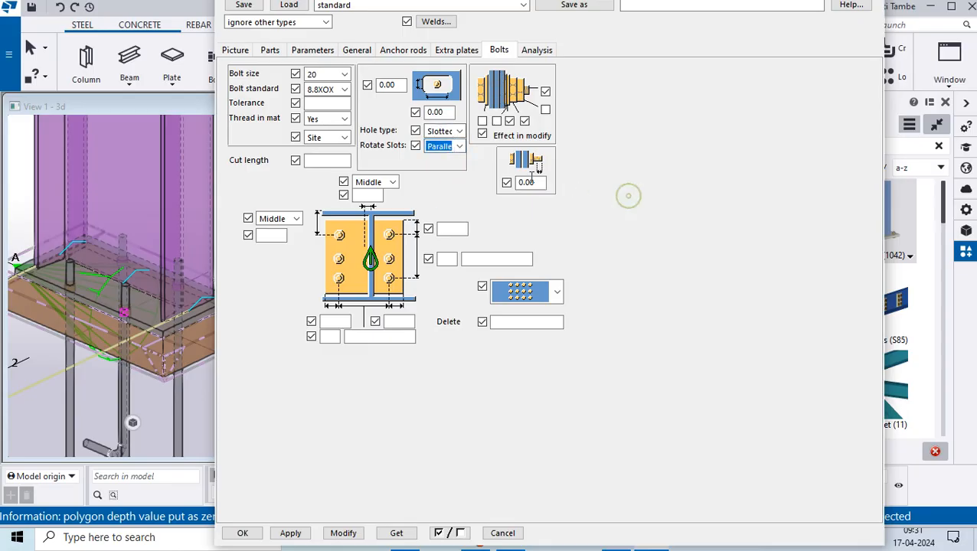
click(451, 146)
click(441, 157)
click(345, 534)
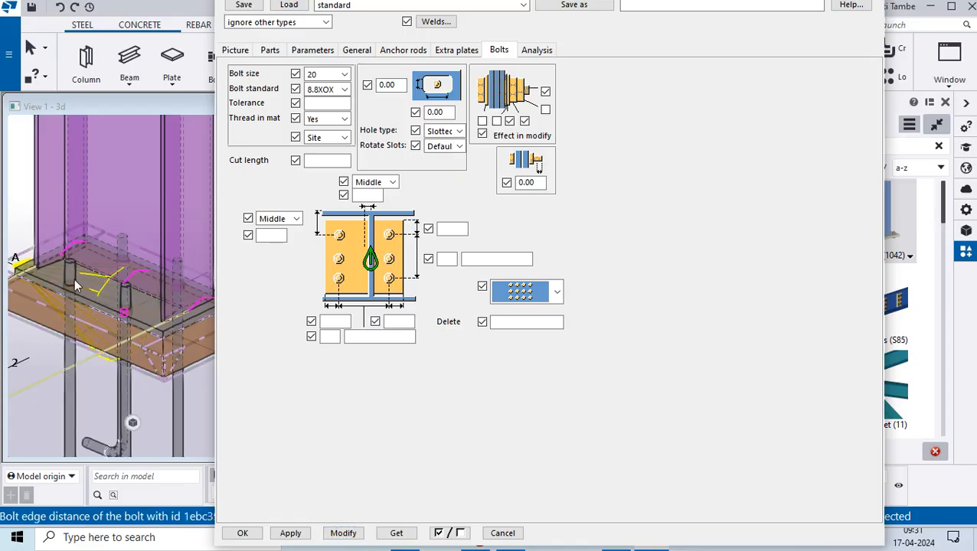
scroll(126, 315, up, 6)
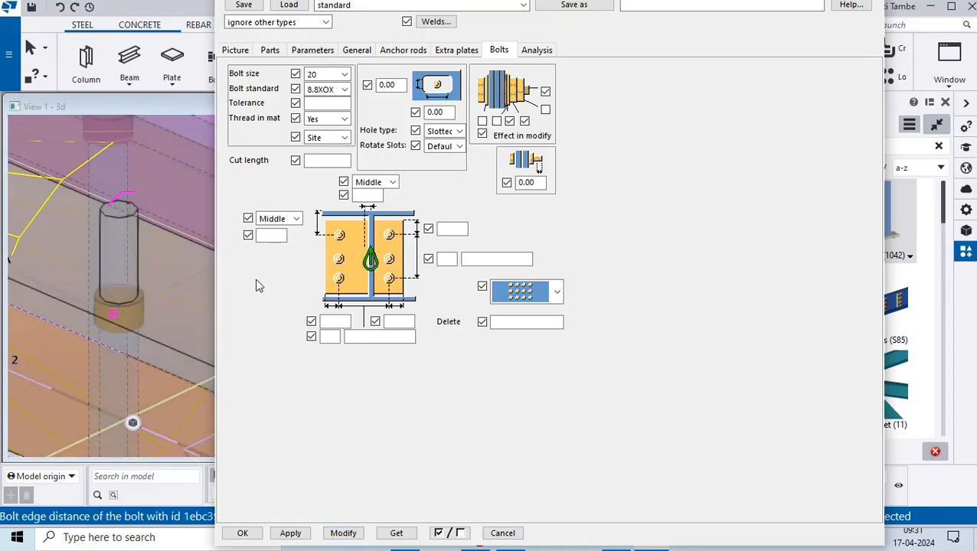
- Return to the anchor rod settings and open the profile catalog for the nut profile
click(270, 51)
click(311, 50)
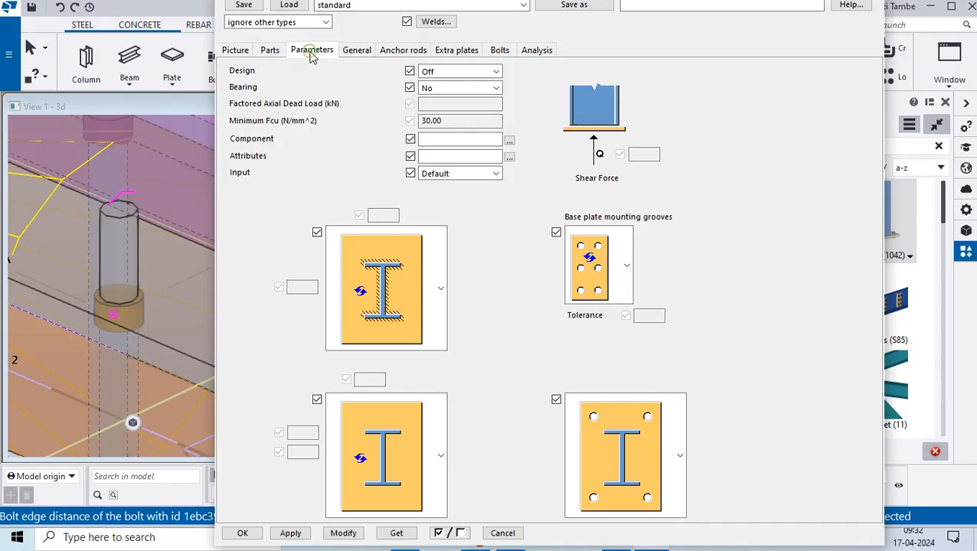
click(357, 50)
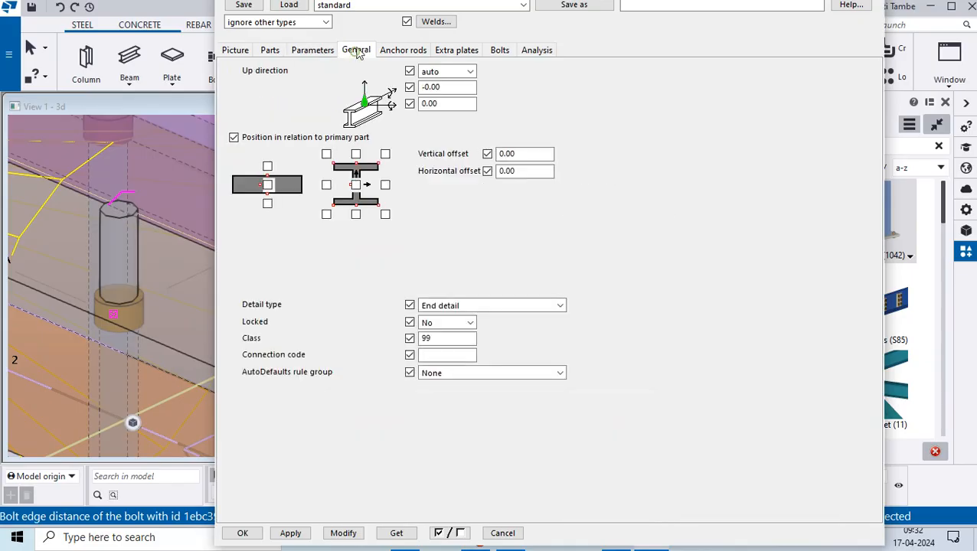
click(403, 51)
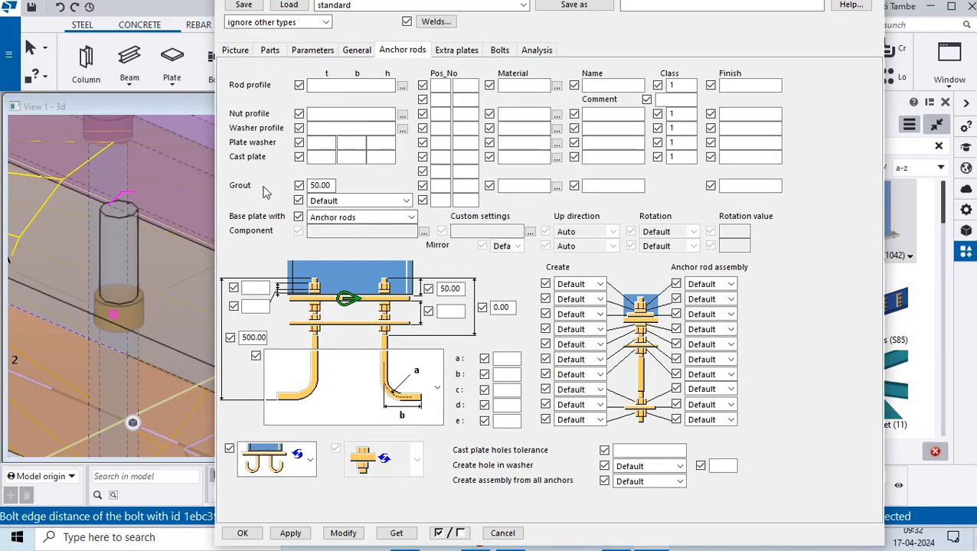
click(320, 128)
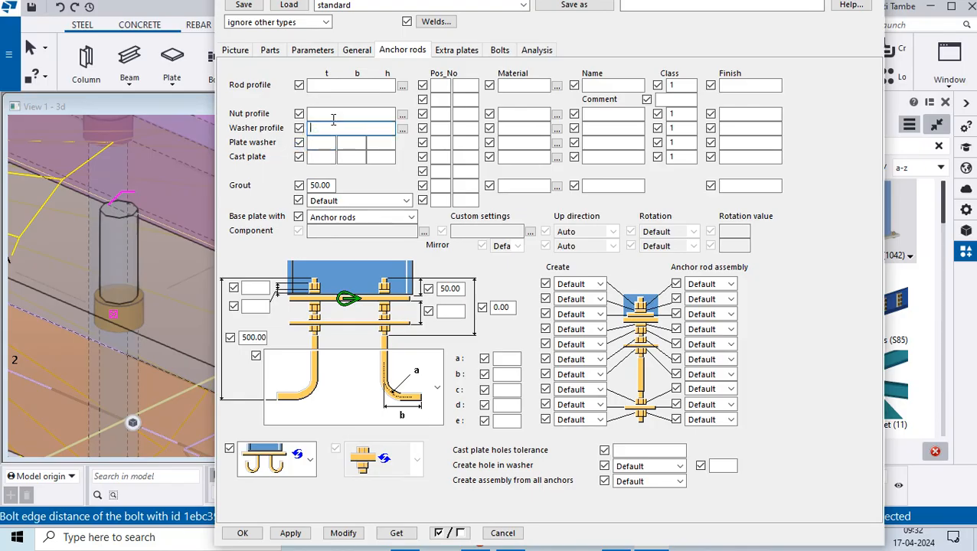
click(326, 114)
click(402, 114)
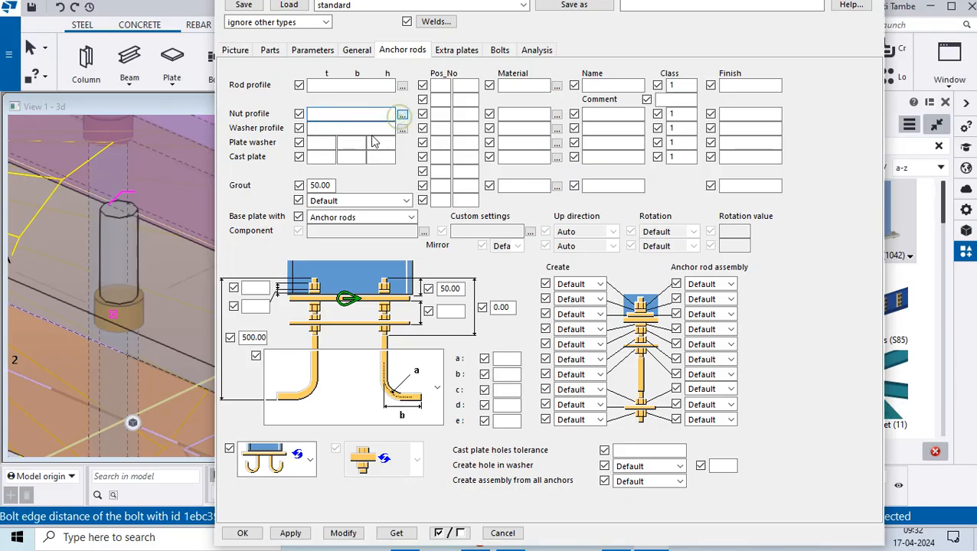
- Filter the profile catalog by nut* and expand the fixed user-defined Nut profiles
click(44, 40)
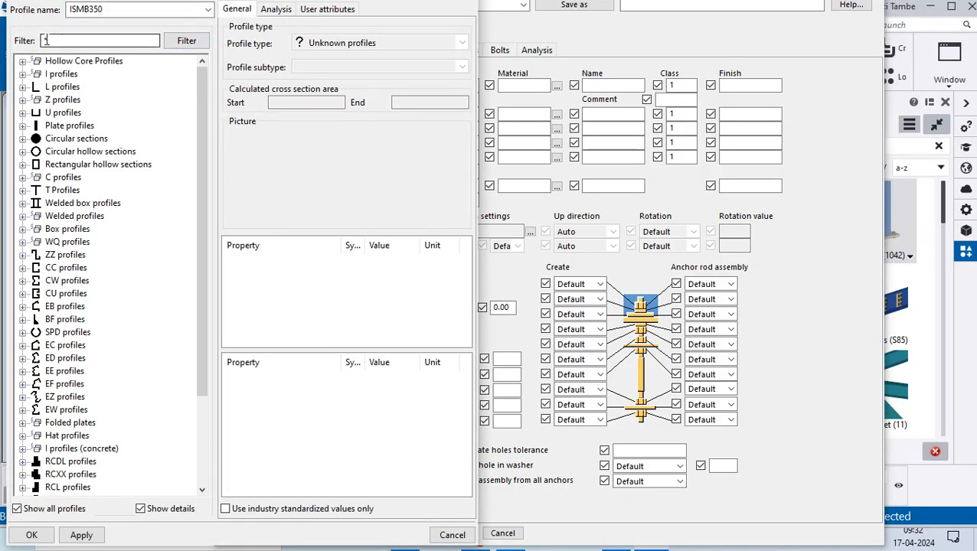
key(BackSpace)
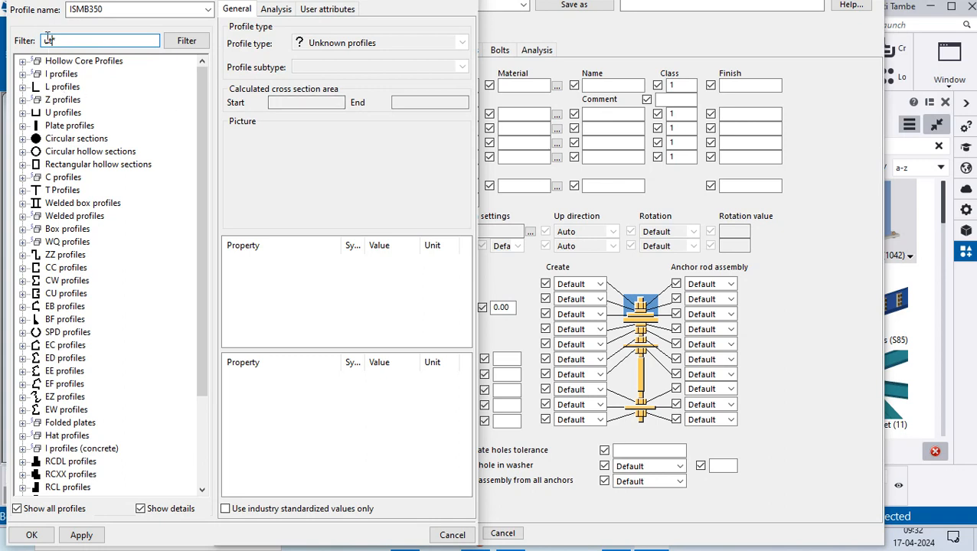
click(187, 42)
double_click(103, 62)
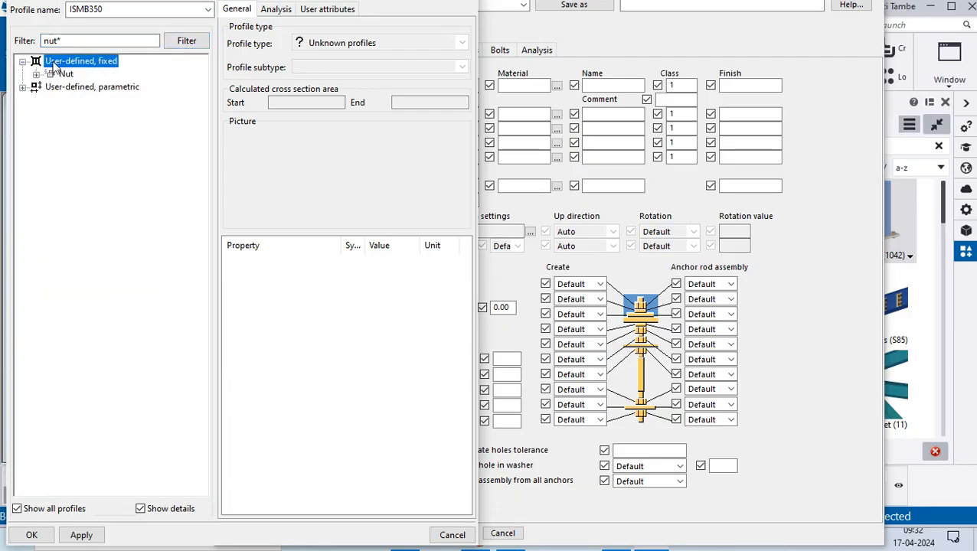
click(36, 73)
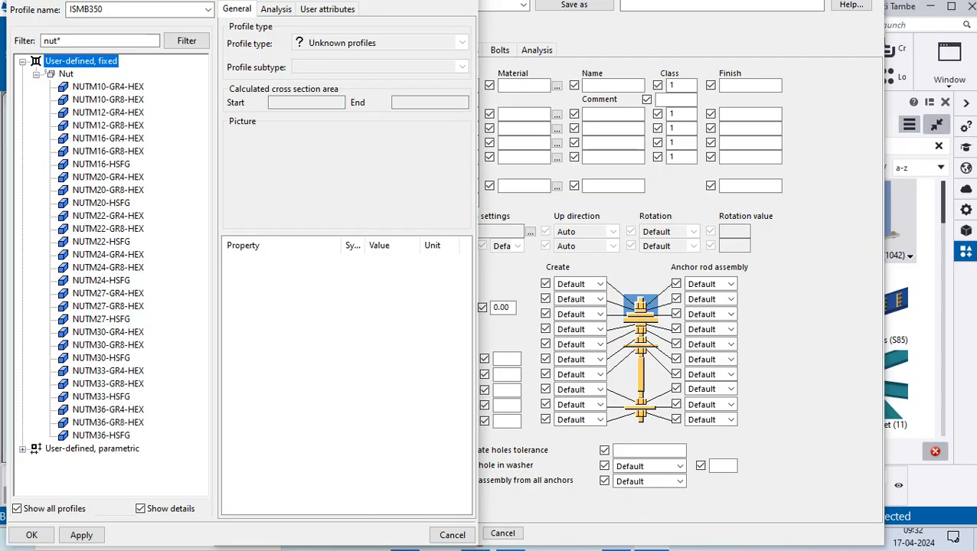
- Set the anchor rods' nut profile to NUTM20-GR8-HEX and modify the base plate component
click(116, 191)
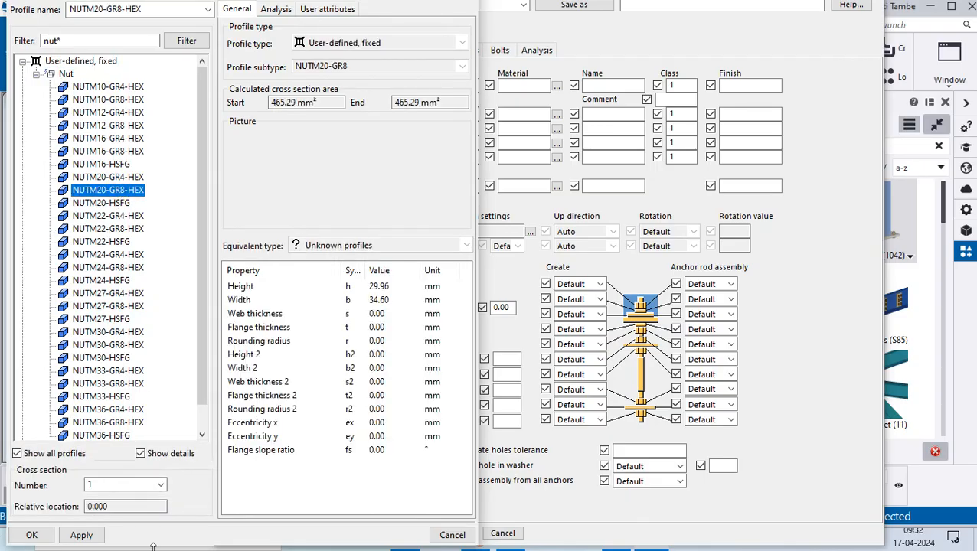
click(93, 536)
click(31, 535)
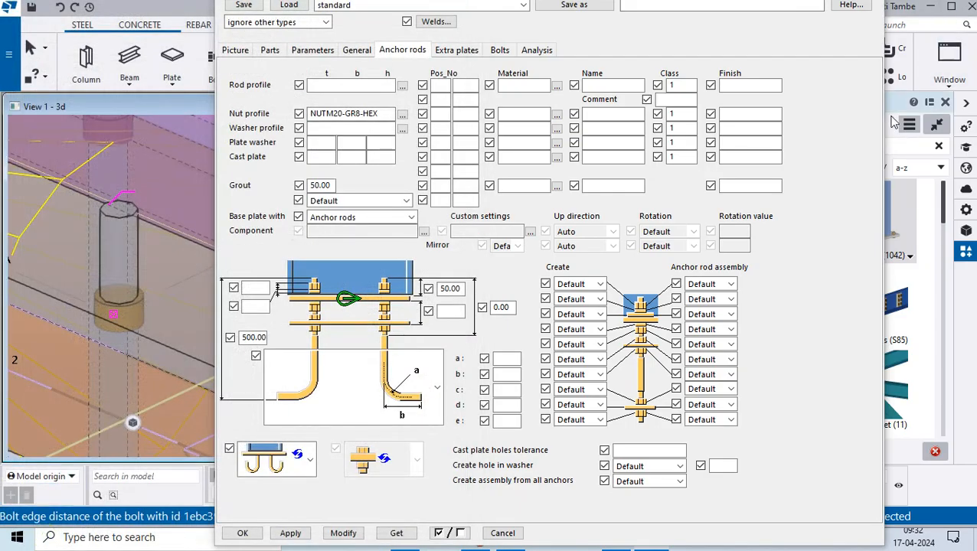
click(343, 533)
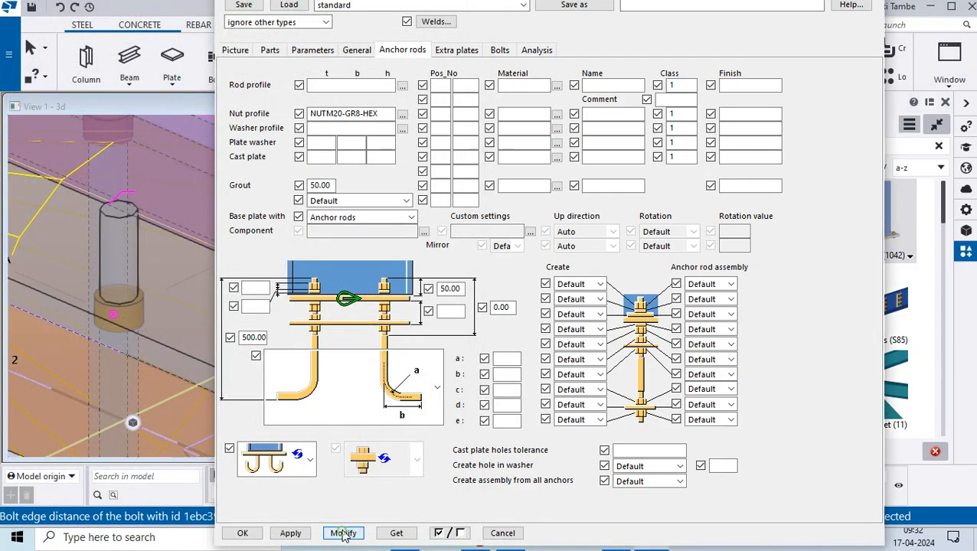
scroll(93, 330, up, 3)
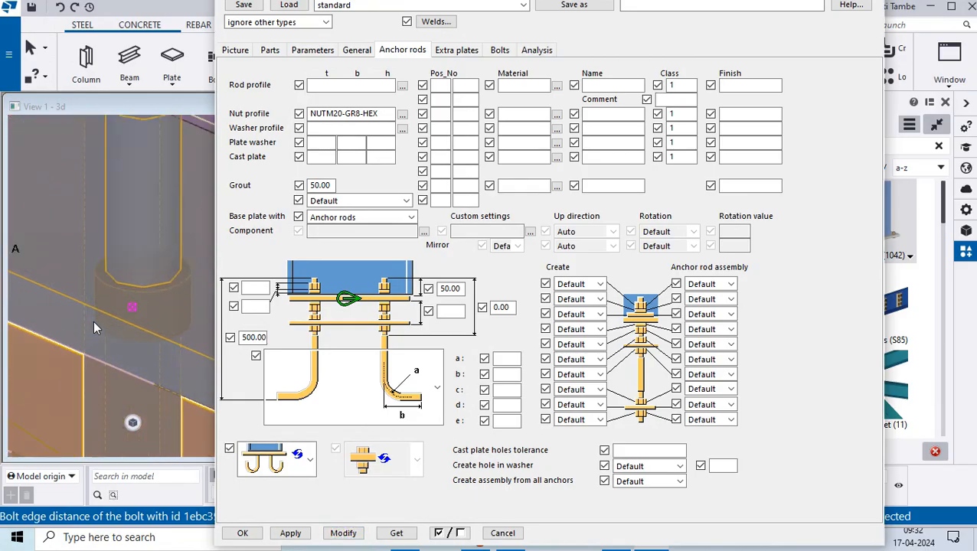
scroll(158, 279, down, 3)
scroll(158, 278, down, 5)
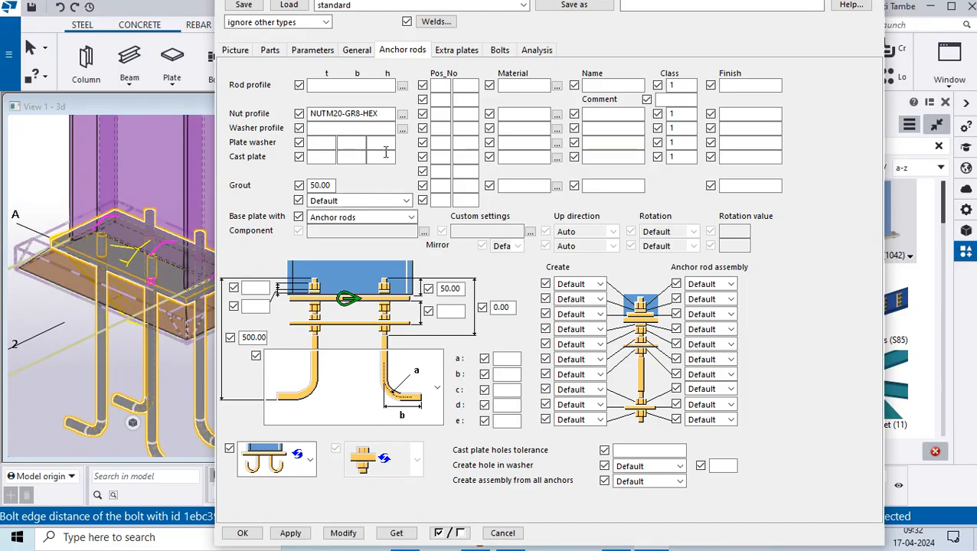
- Open the profile catalog for the rod profile and select the ROD type from the circular sections
click(348, 128)
click(316, 86)
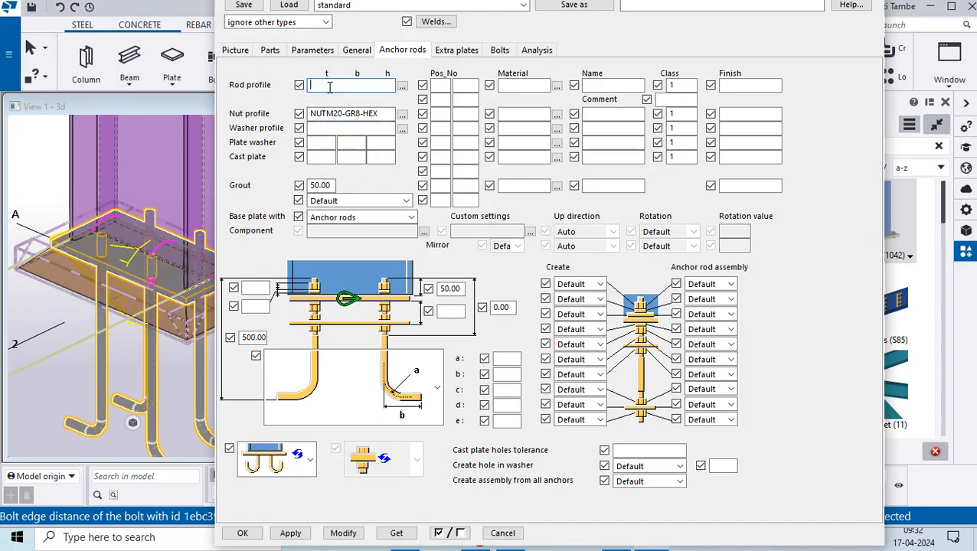
click(402, 86)
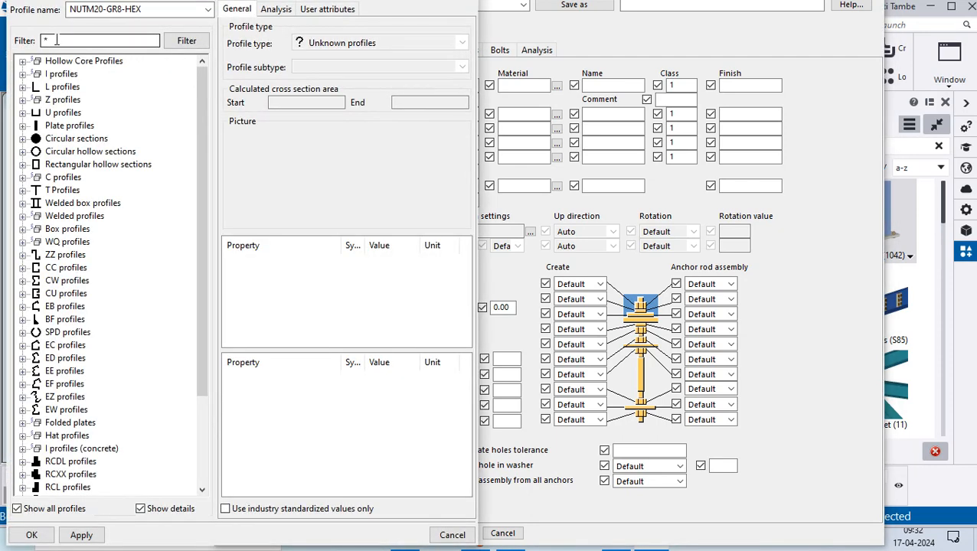
click(62, 152)
click(22, 152)
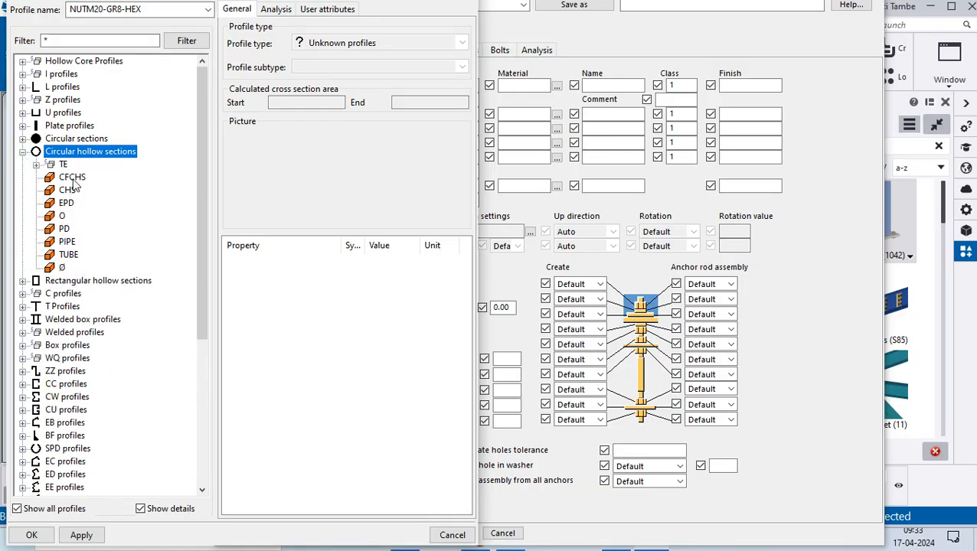
click(59, 139)
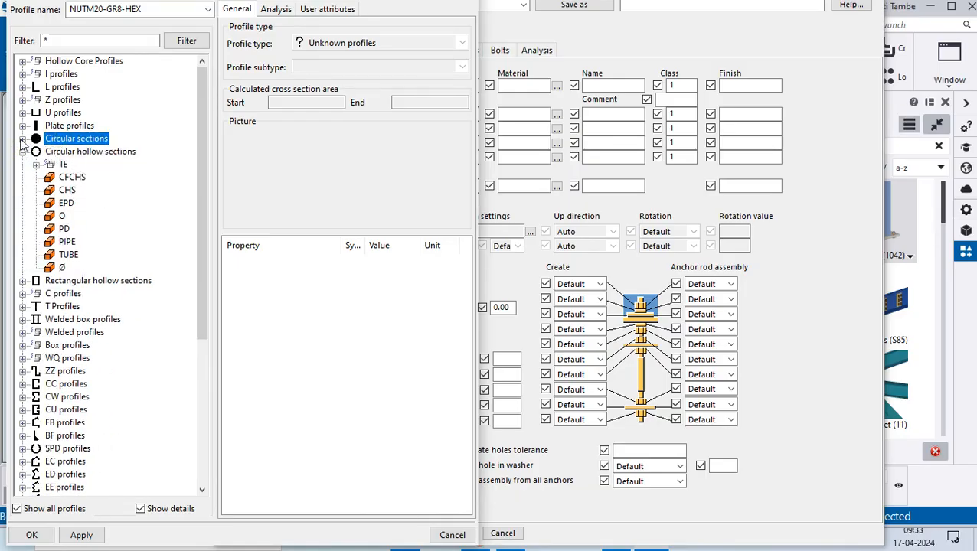
click(22, 139)
click(67, 189)
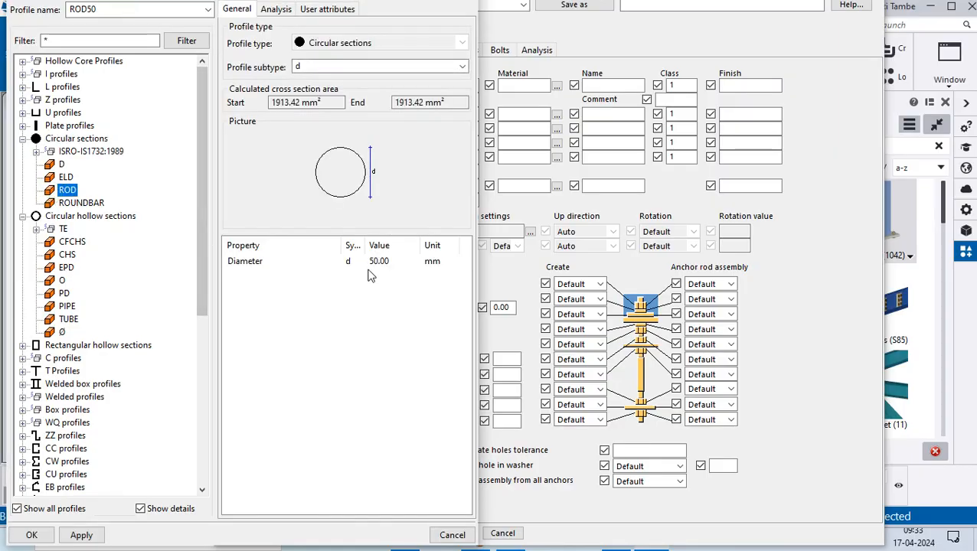
- Set the rod diameter to 20 mm, accept it as the anchor rod profile and modify the component
click(376, 263)
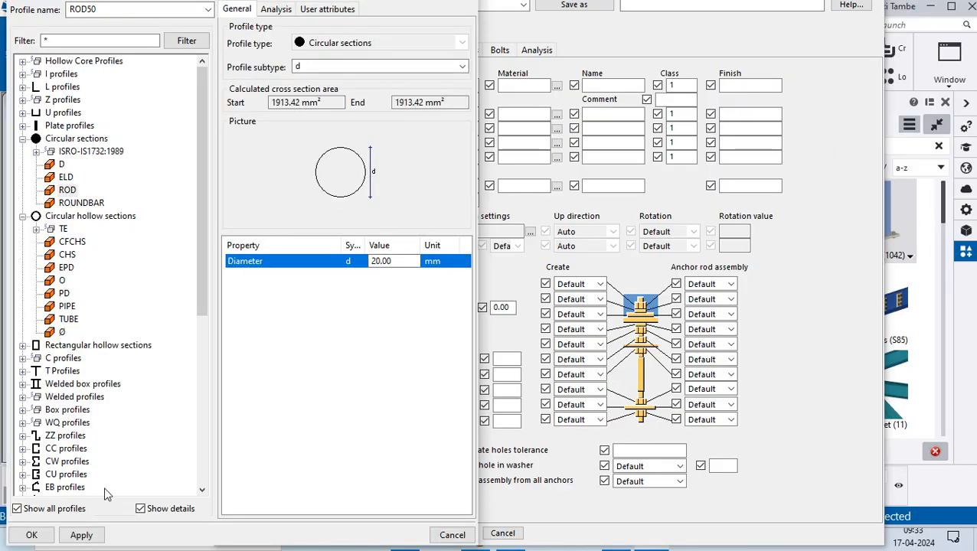
click(82, 536)
click(32, 535)
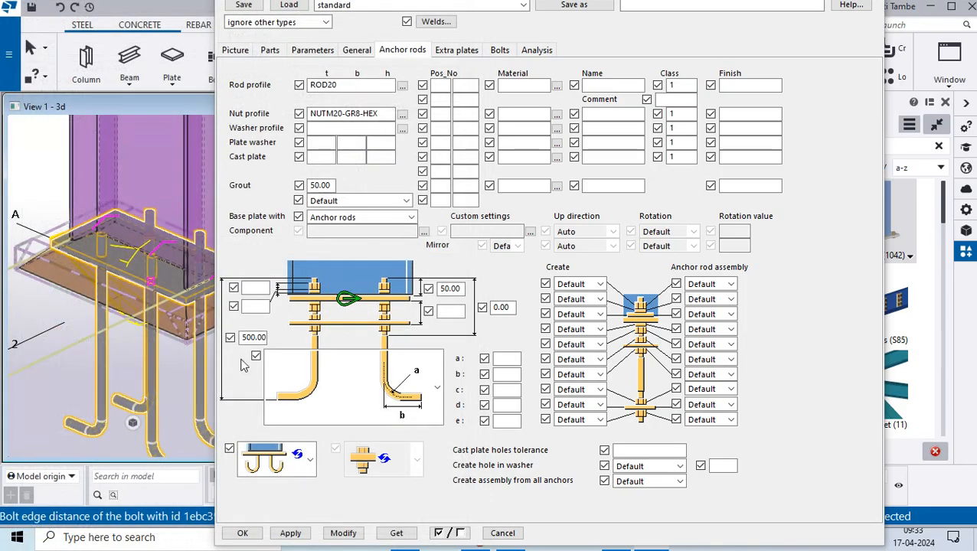
click(343, 533)
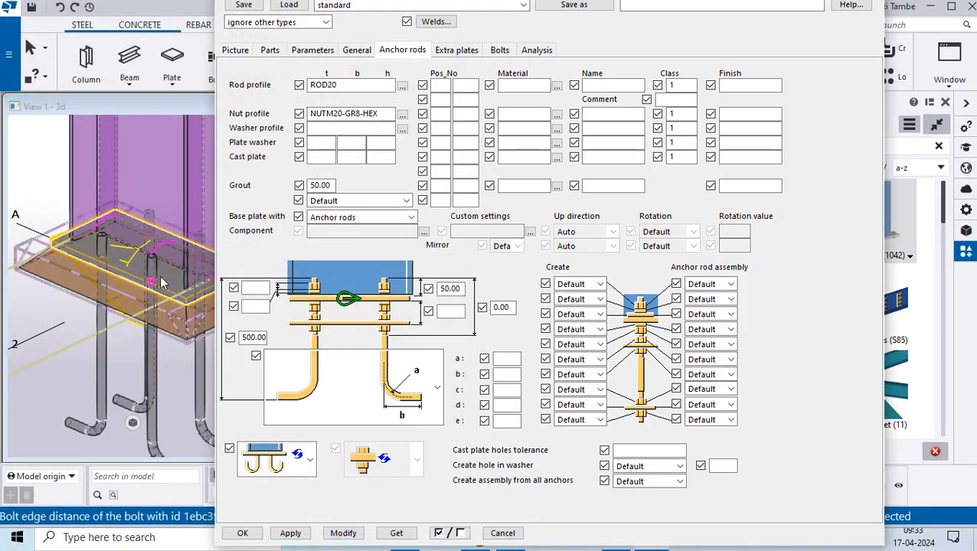
scroll(161, 284, up, 5)
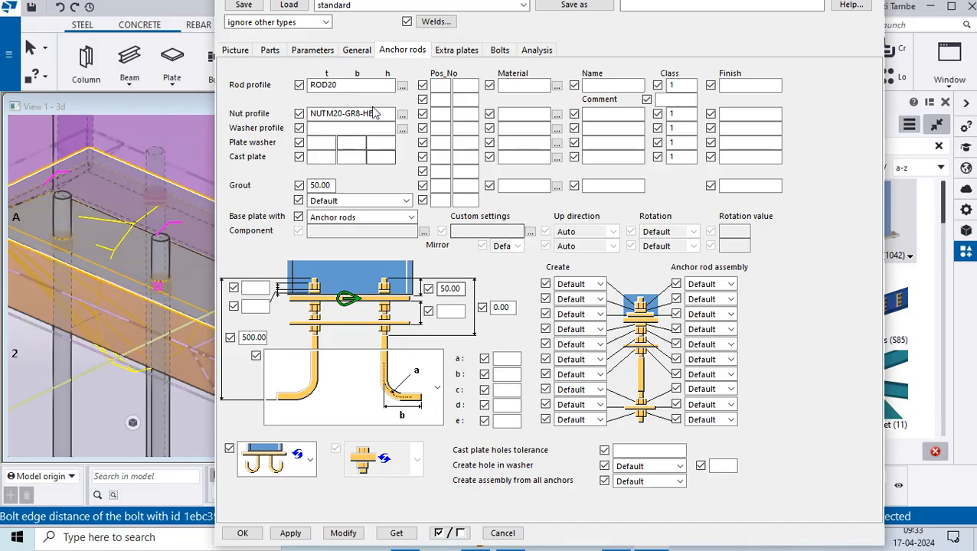
click(354, 231)
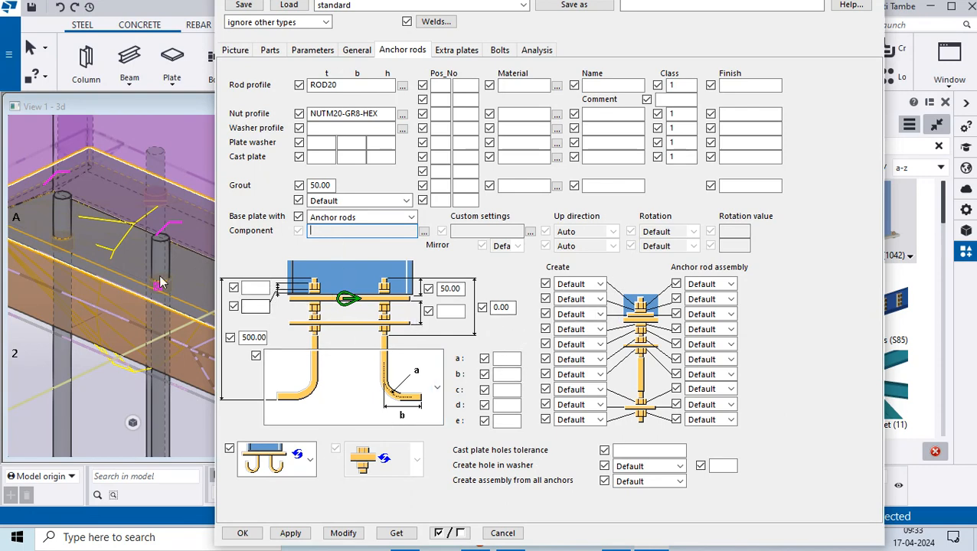
scroll(103, 258, down, 6)
scroll(122, 264, up, 4)
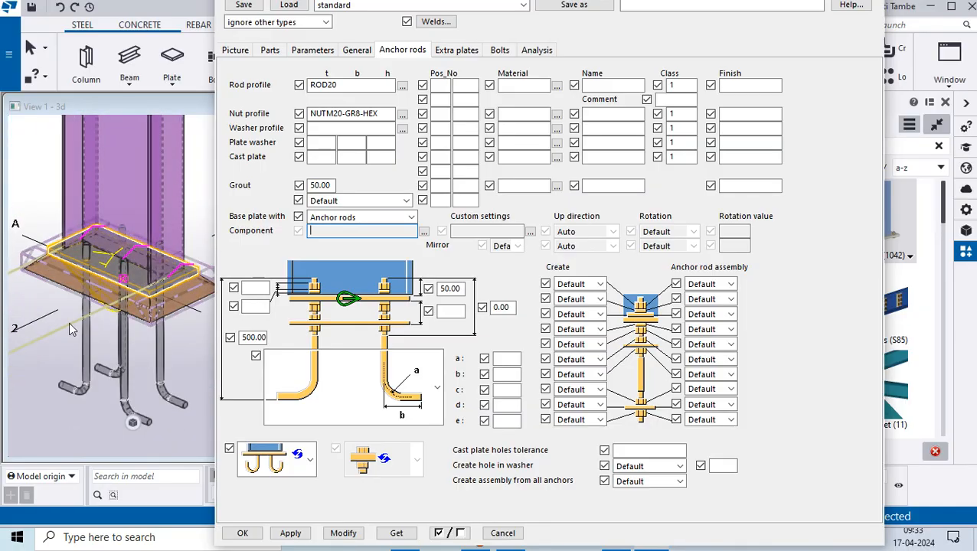
click(290, 534)
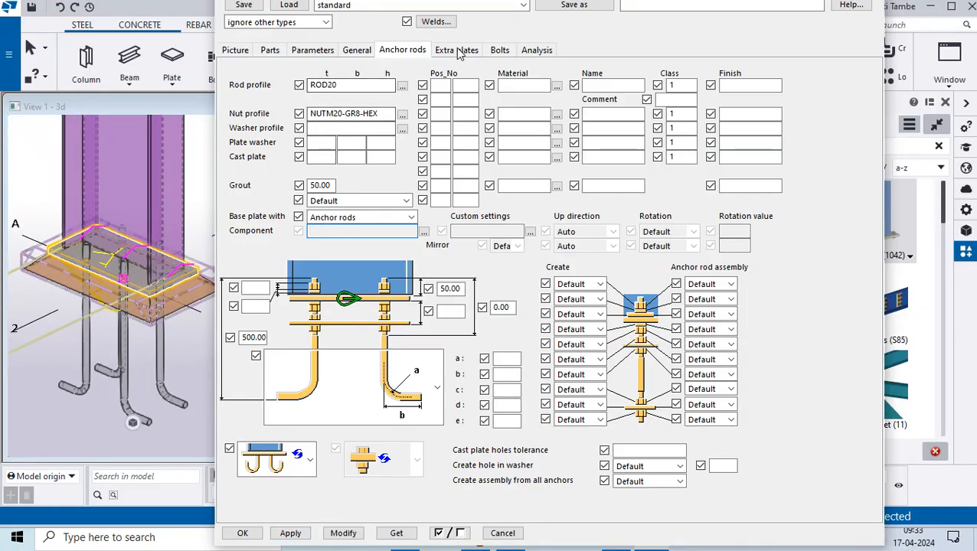
- Choose the default extra profile 1 arrangement for the anchor rods and modify the component
click(458, 50)
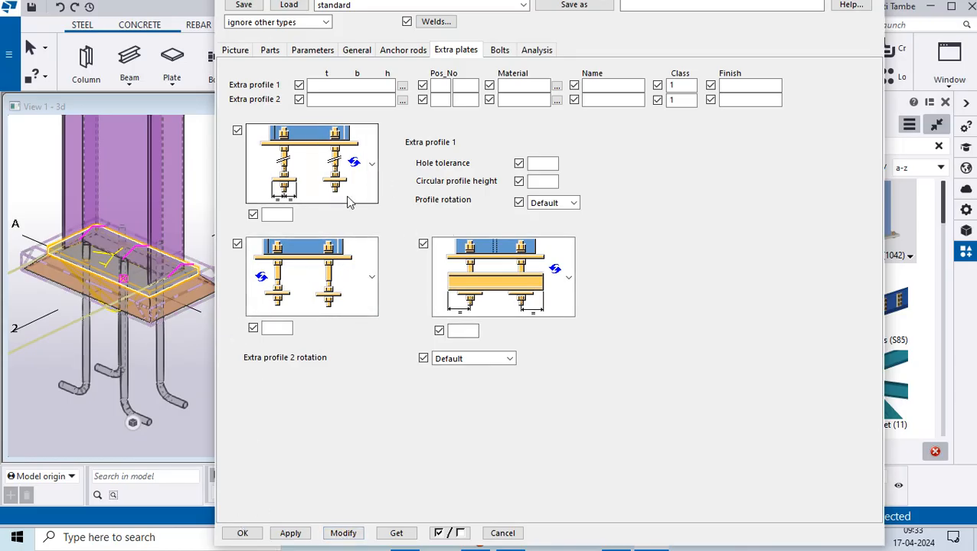
click(372, 166)
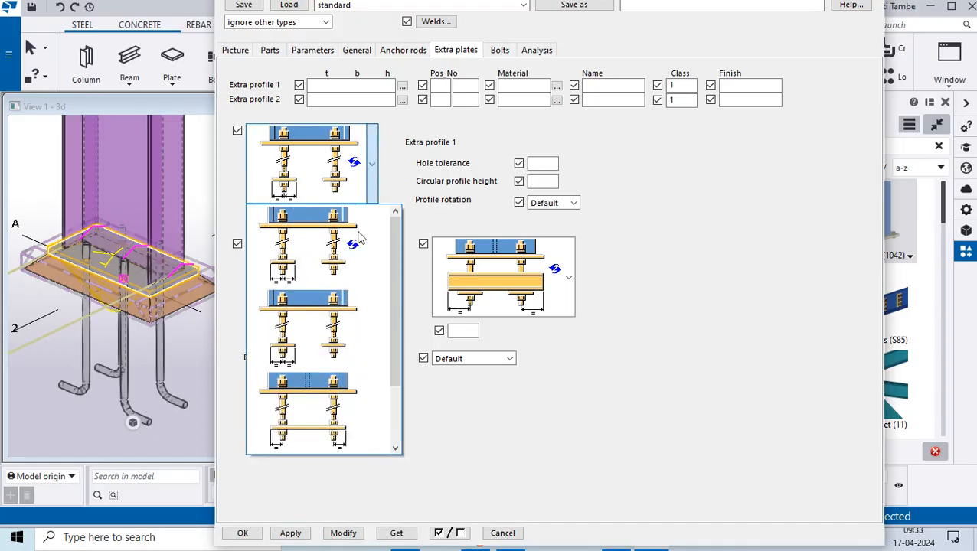
click(332, 280)
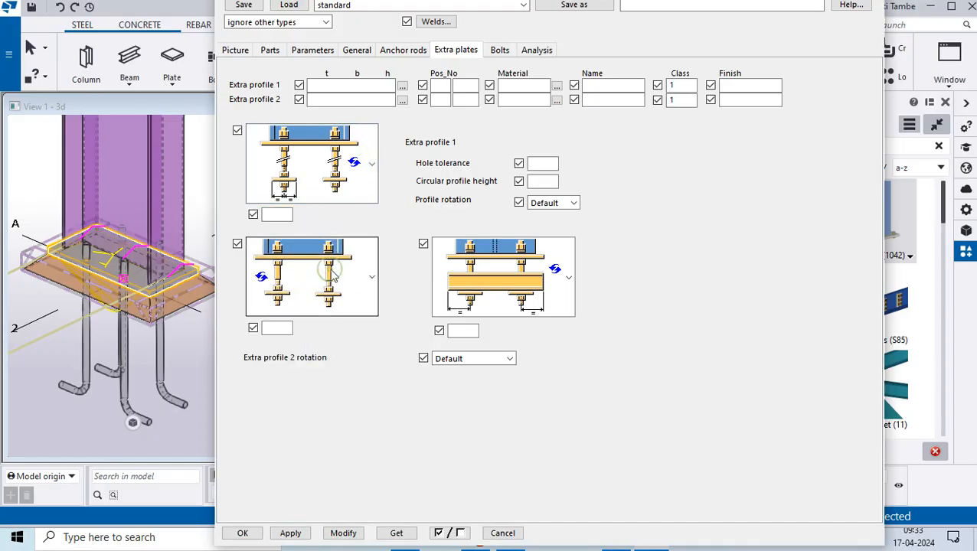
click(346, 534)
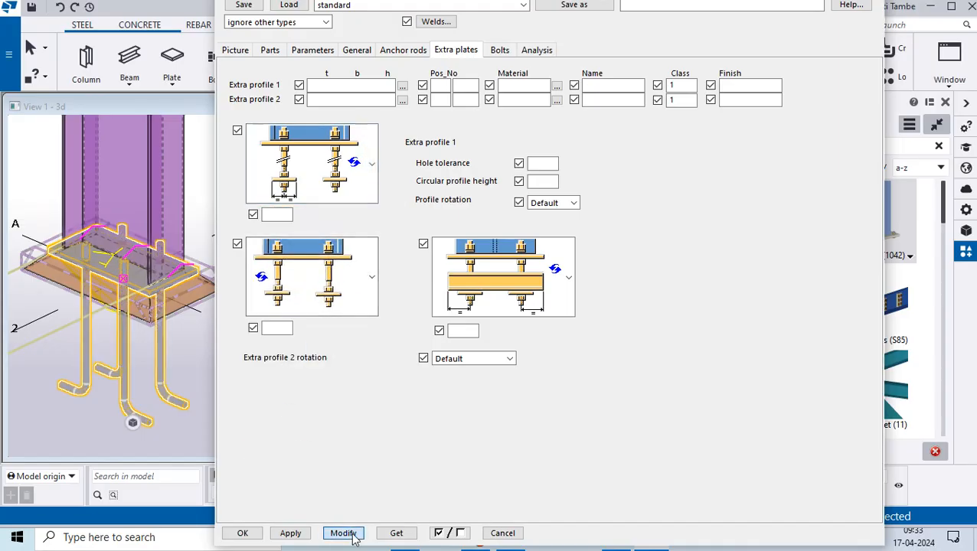
click(375, 164)
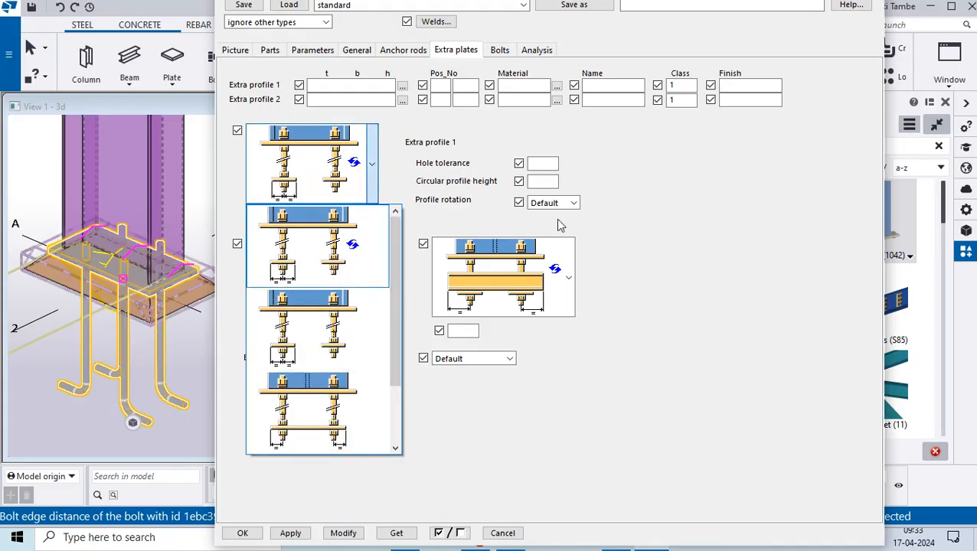
click(682, 274)
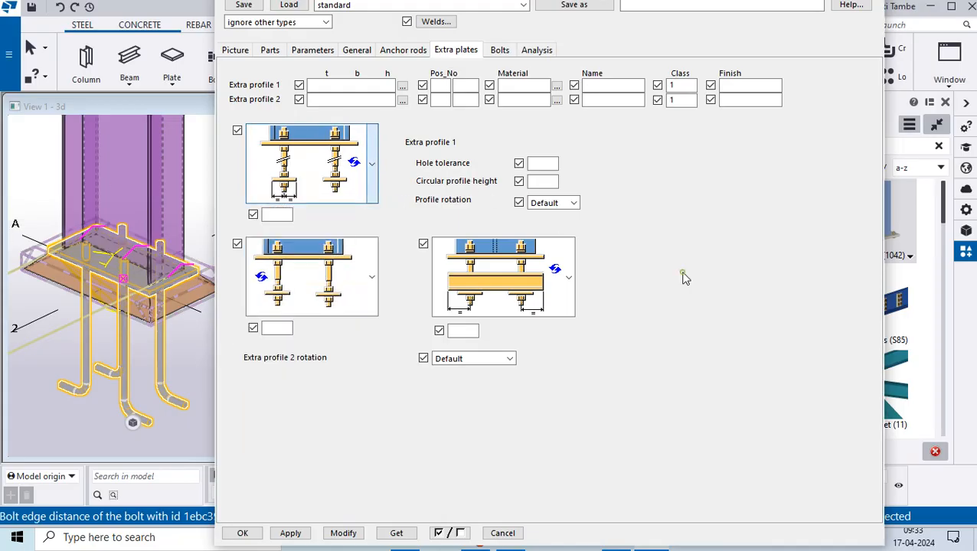
- Review the base plate's bolts, analysis, picture, parts and parameters settings, and accept the component properties
click(498, 50)
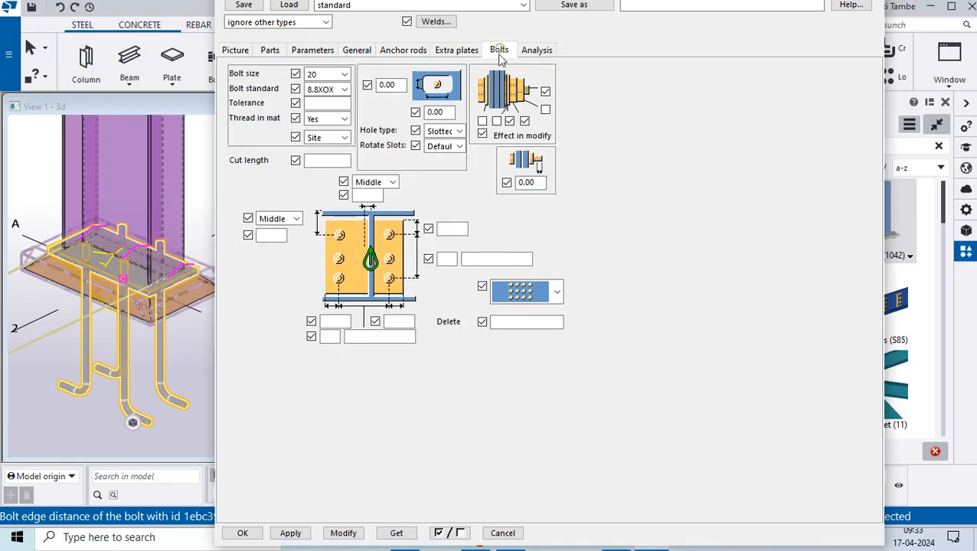
click(557, 292)
click(557, 291)
click(538, 52)
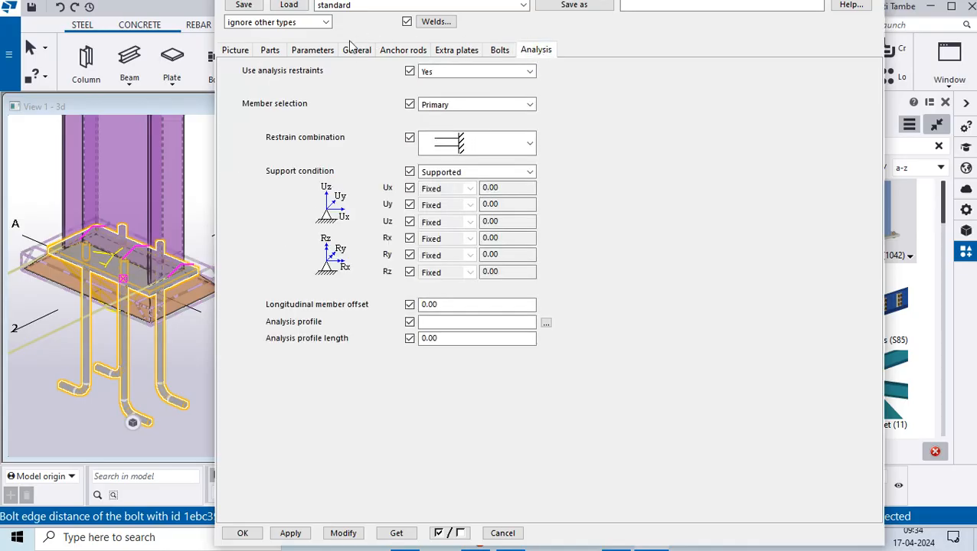
click(235, 51)
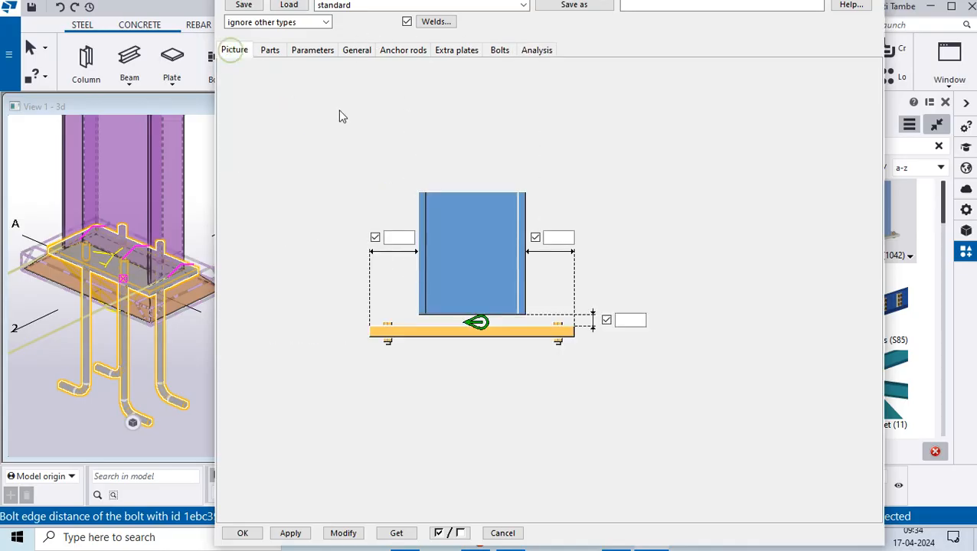
click(272, 50)
click(311, 51)
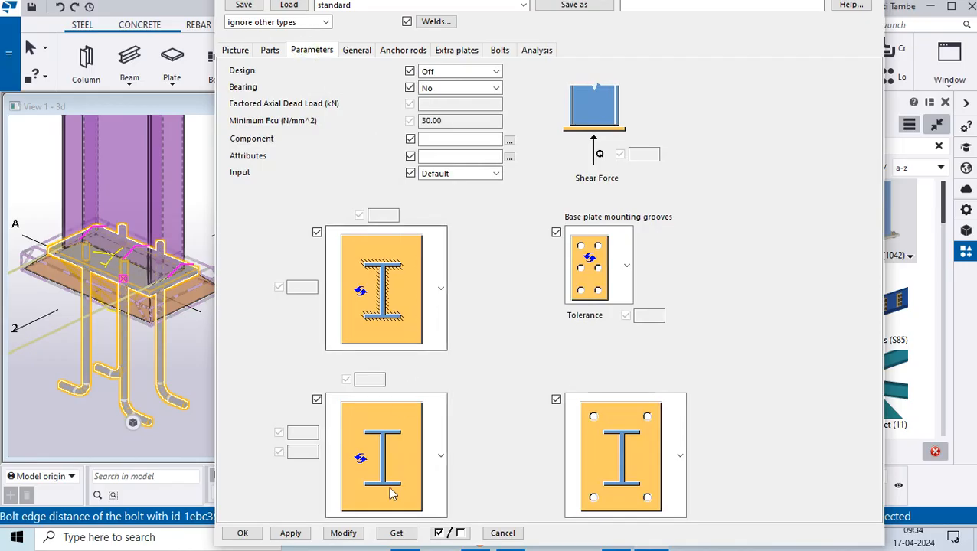
click(297, 536)
click(245, 533)
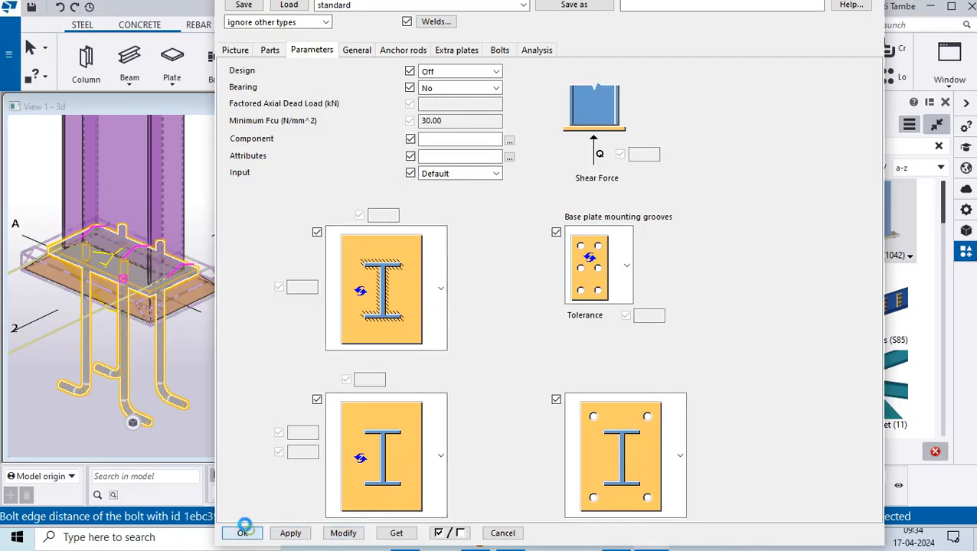
- Deselect the component and inspect the anchor rods and nuts at the column base in the 3D view
scroll(268, 318, down, 5)
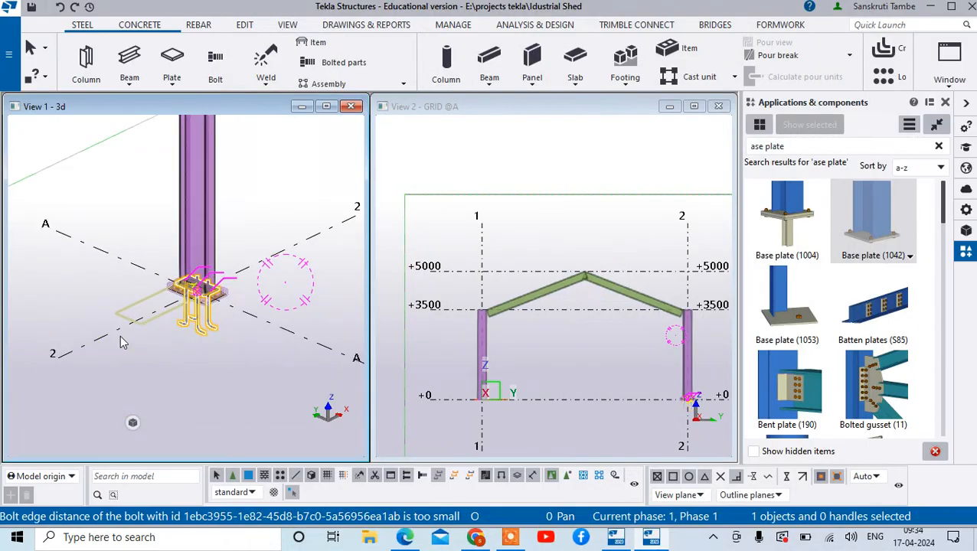
click(116, 363)
scroll(257, 317, up, 3)
scroll(158, 258, up, 5)
scroll(88, 245, up, 3)
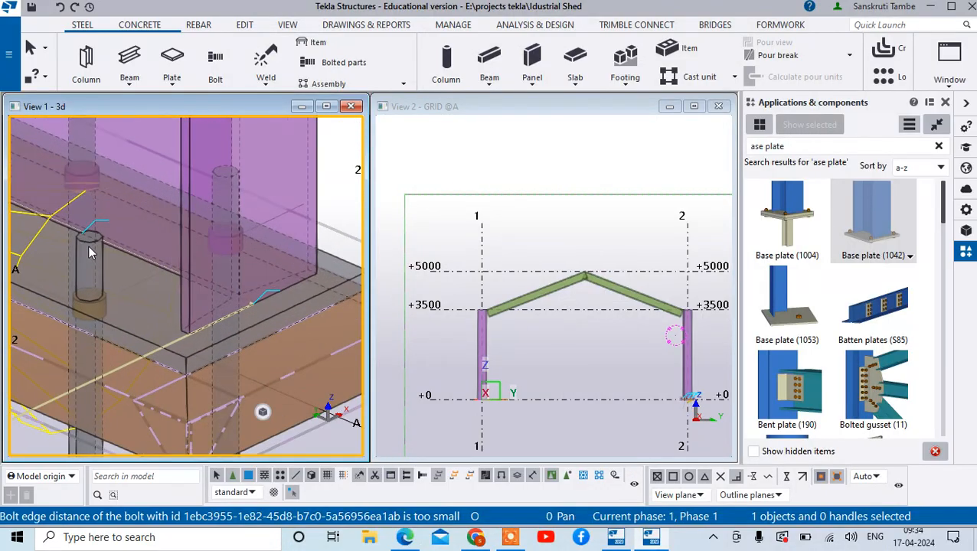
scroll(89, 243, down, 4)
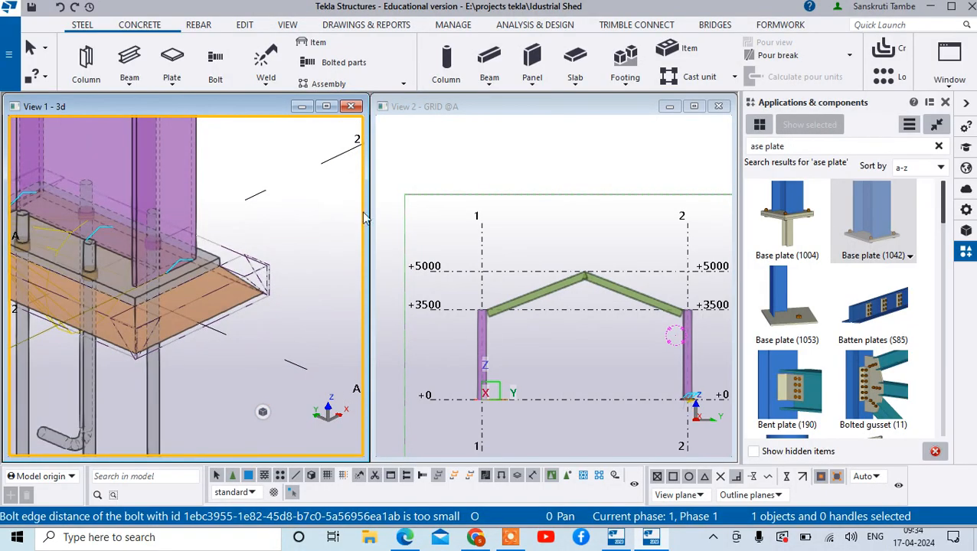
- Add the Base plate (1042) component to the foot of the column at grid B/2
scroll(230, 253, down, 5)
scroll(201, 239, up, 2)
scroll(201, 239, down, 8)
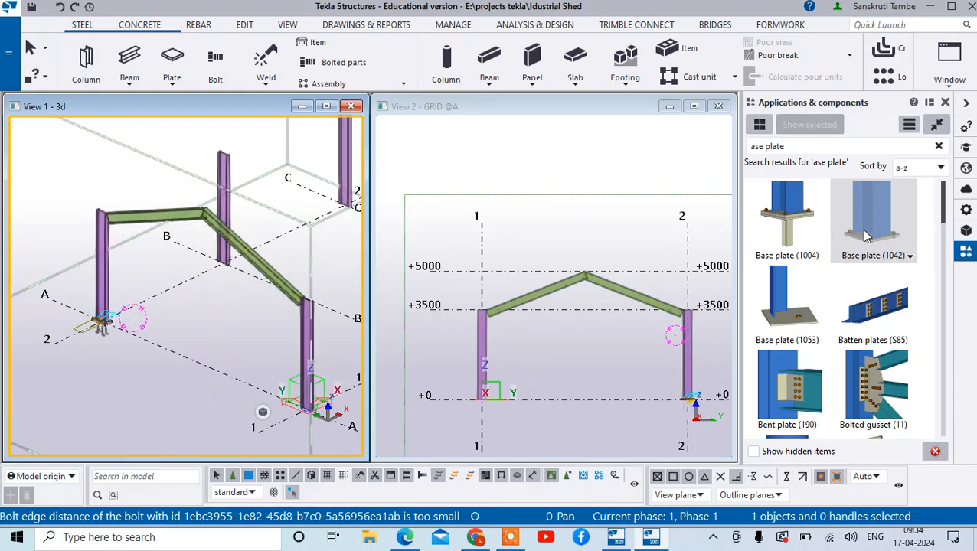
click(865, 235)
scroll(322, 413, up, 6)
click(201, 268)
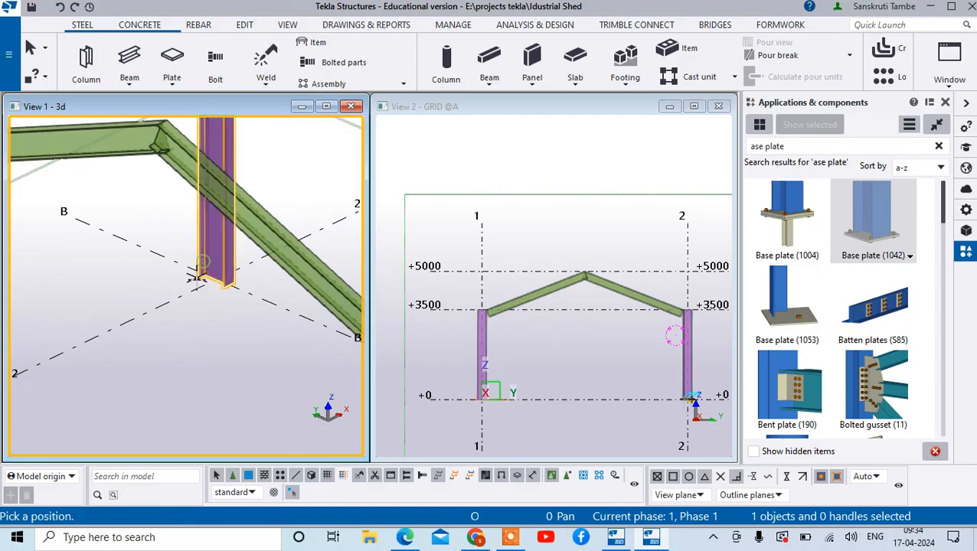
scroll(201, 277, up, 3)
click(204, 282)
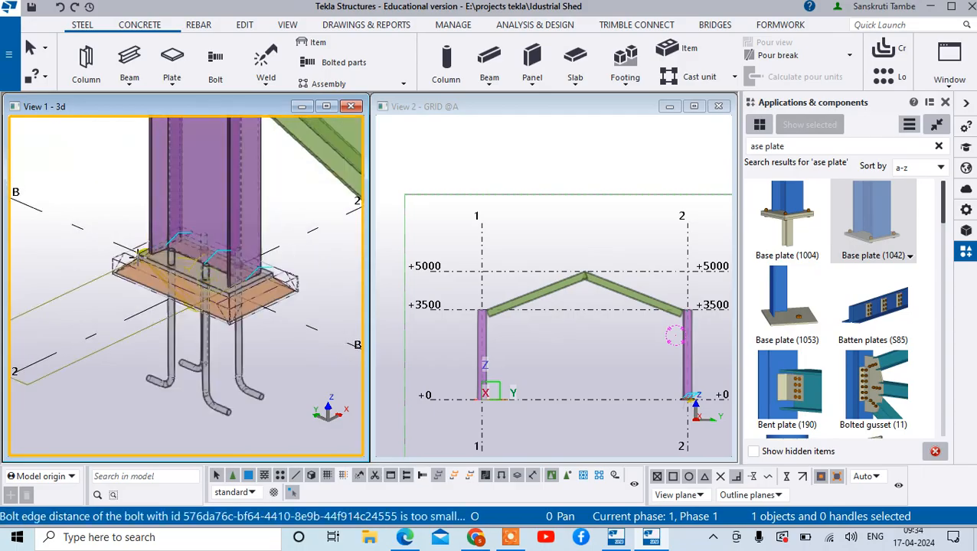
- Add the same base plate to the foot of the column at grid C/2
scroll(141, 253, down, 5)
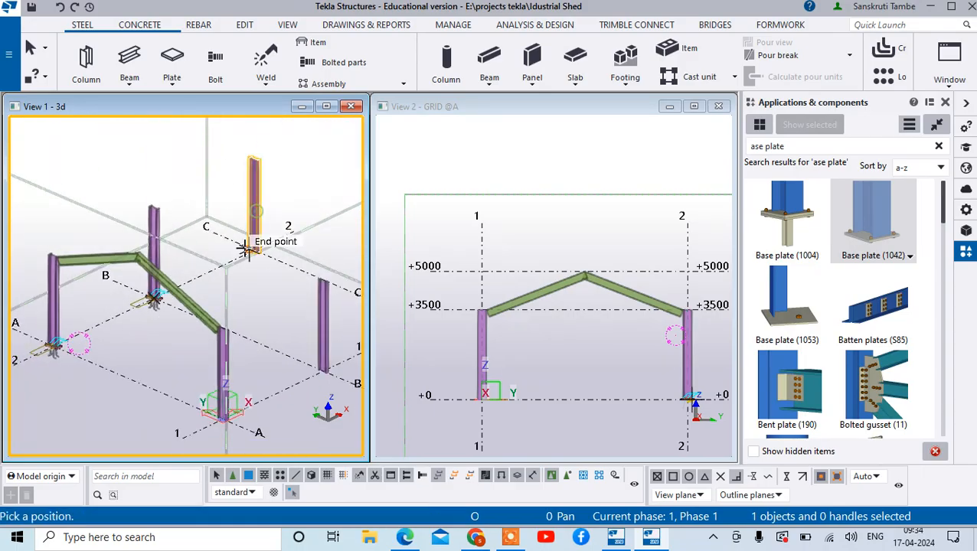
scroll(245, 247, up, 5)
click(268, 282)
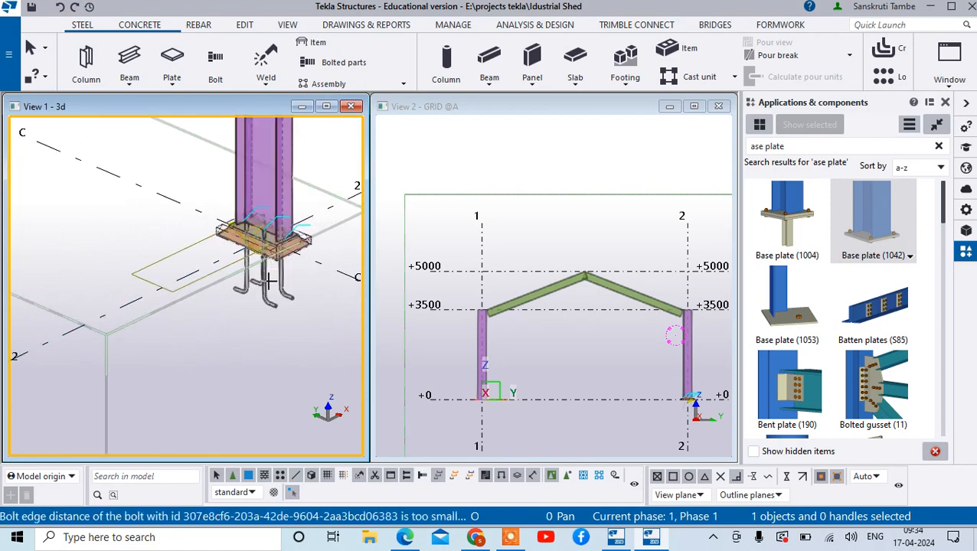
- Add the same base plate to the foot of the column at grid C/1
scroll(268, 282, down, 5)
scroll(272, 308, up, 5)
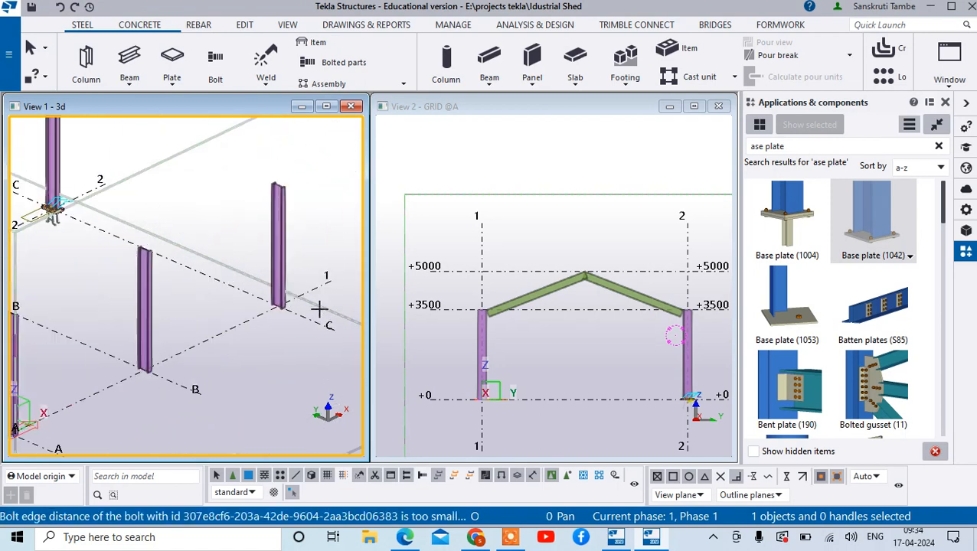
click(258, 294)
click(246, 299)
scroll(264, 303, down, 4)
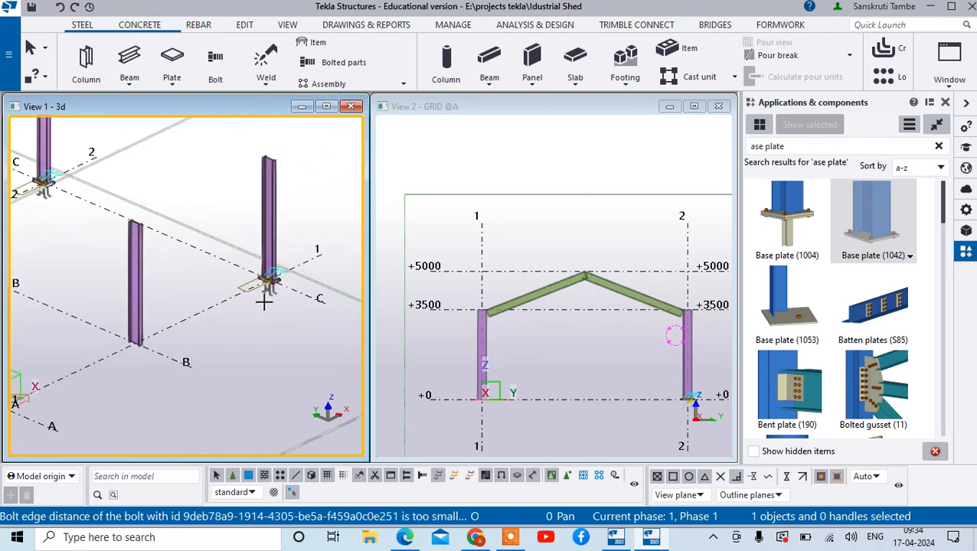
- Add the same base plate to the foot of the column at grid B/1
scroll(230, 300, down, 1)
click(165, 302)
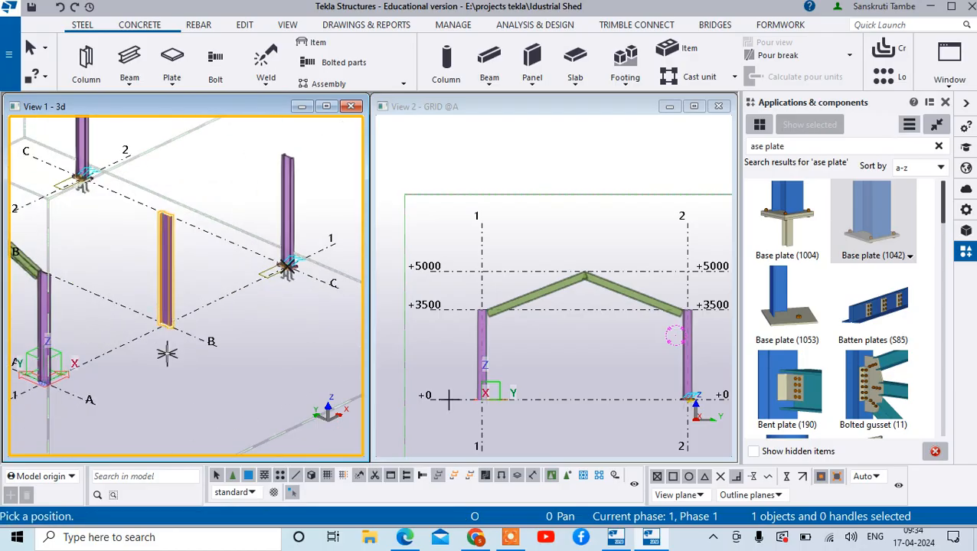
scroll(166, 354, up, 4)
click(164, 231)
scroll(184, 309, down, 5)
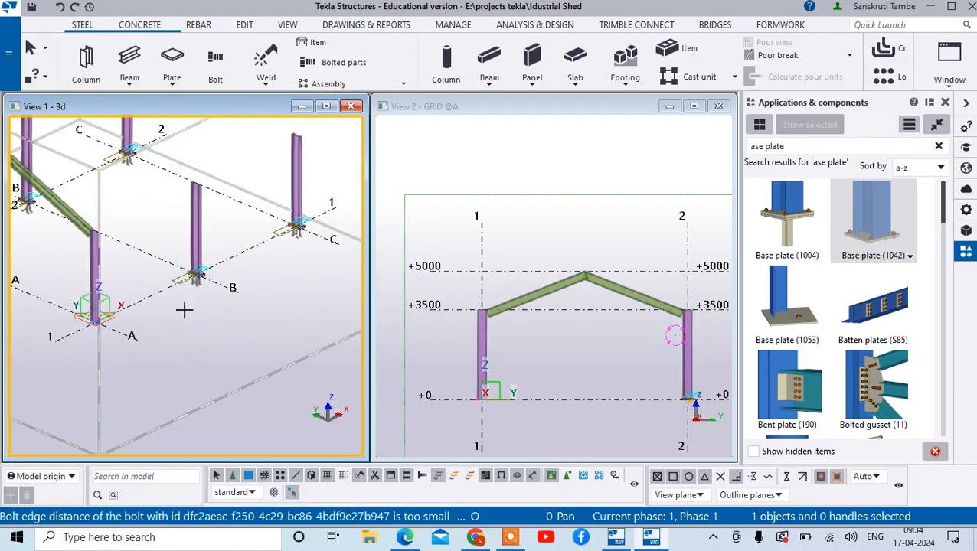
- Add the same base plate to the foot of the column at grid A/1 and end the placement
scroll(184, 310, down, 2)
scroll(153, 317, up, 5)
click(150, 314)
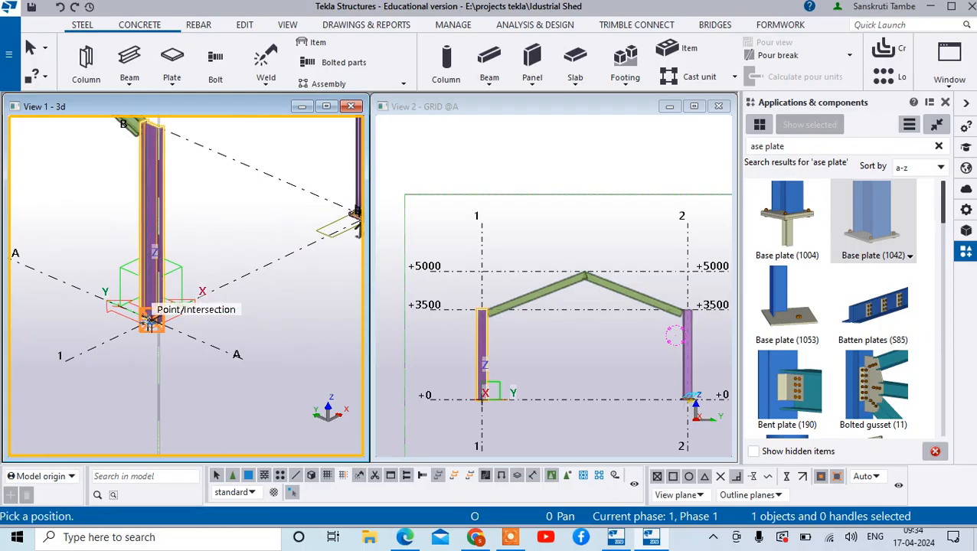
scroll(146, 326, up, 5)
click(174, 268)
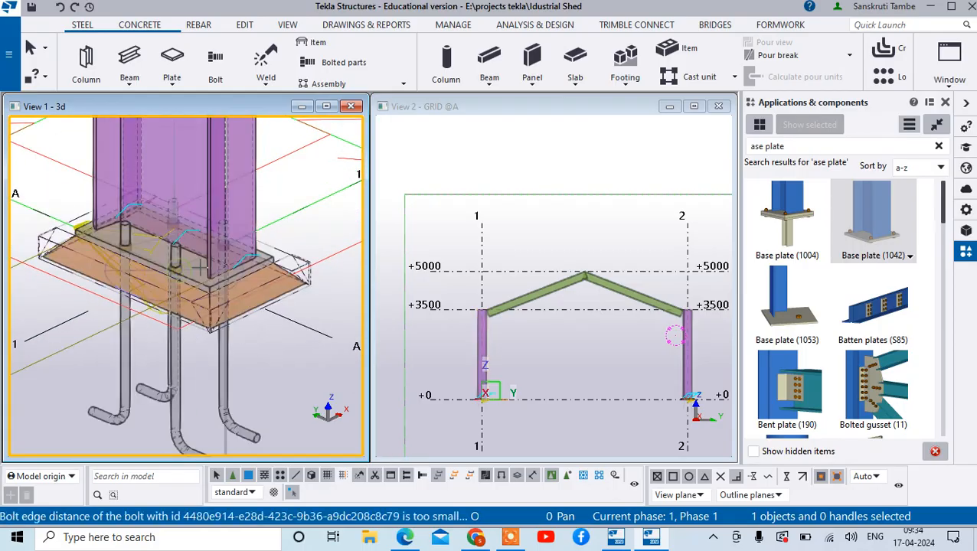
scroll(196, 264, down, 10)
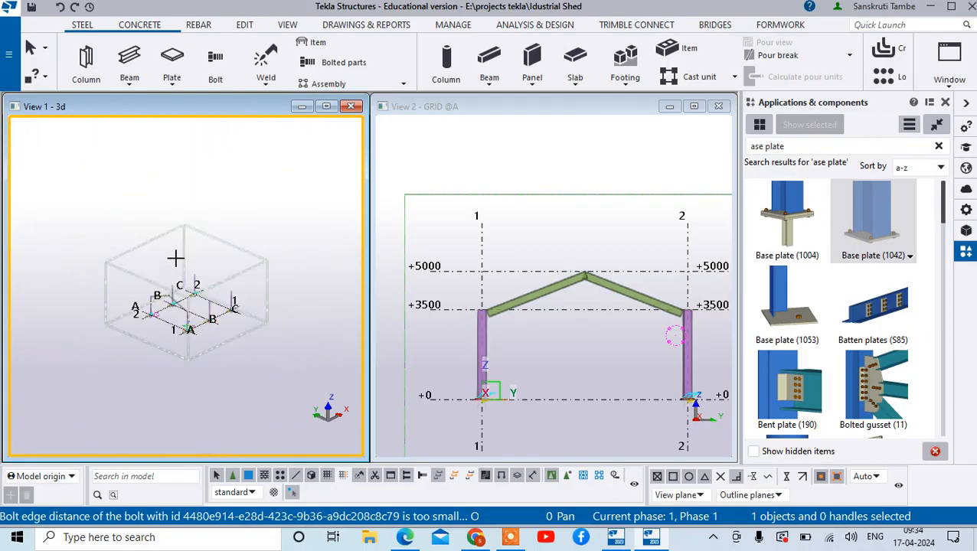
right_click(224, 170)
click(253, 177)
scroll(170, 294, up, 6)
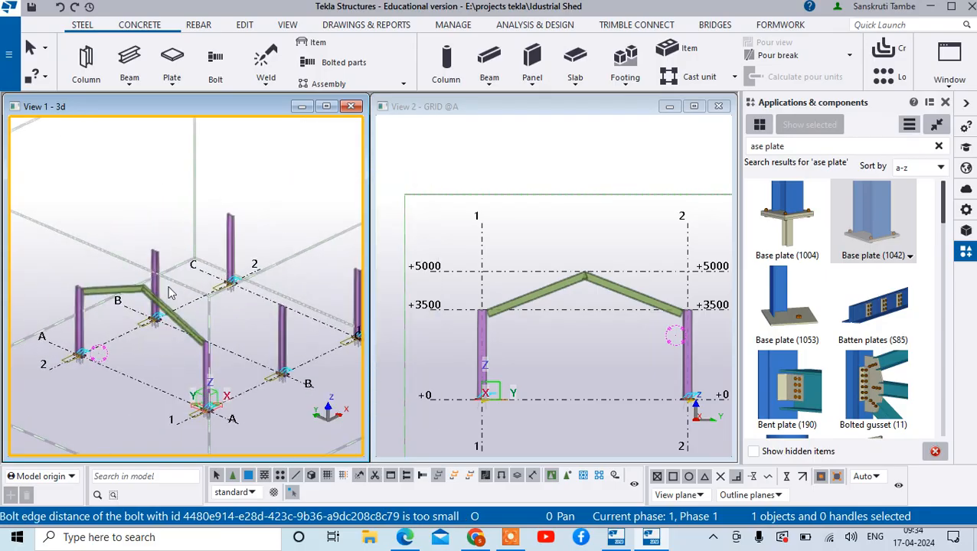
- Replace the base plate search in the component catalog with a search for 144
scroll(170, 294, down, 5)
scroll(490, 316, up, 6)
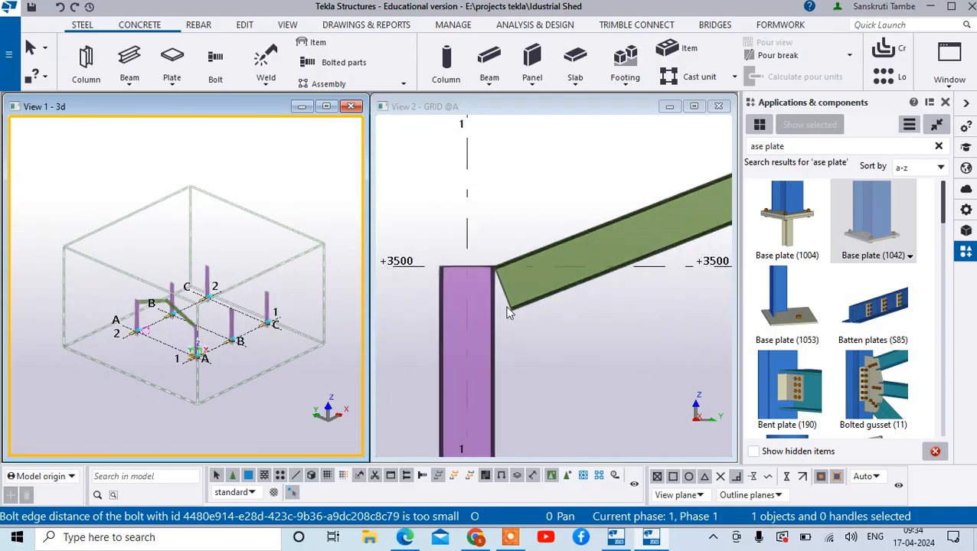
scroll(505, 308, up, 5)
scroll(495, 278, down, 4)
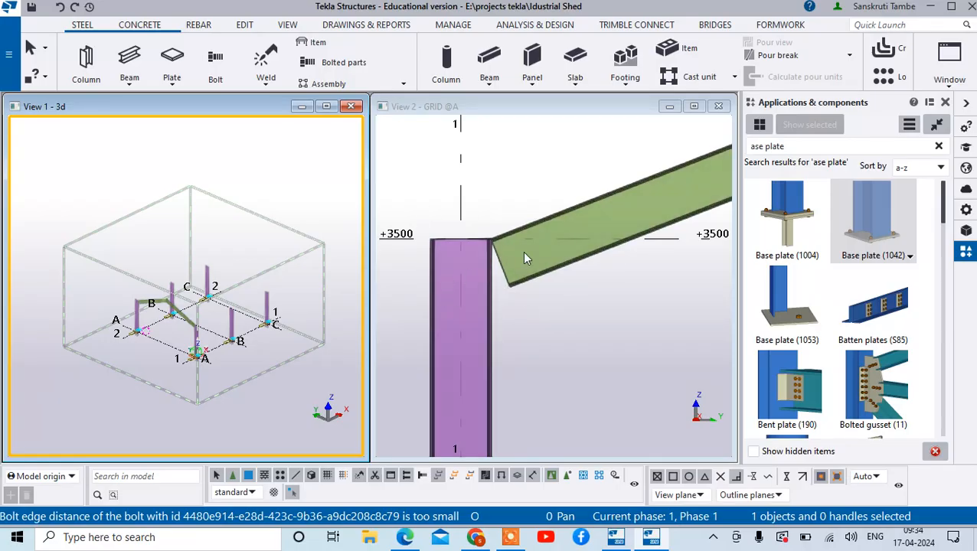
click(939, 145)
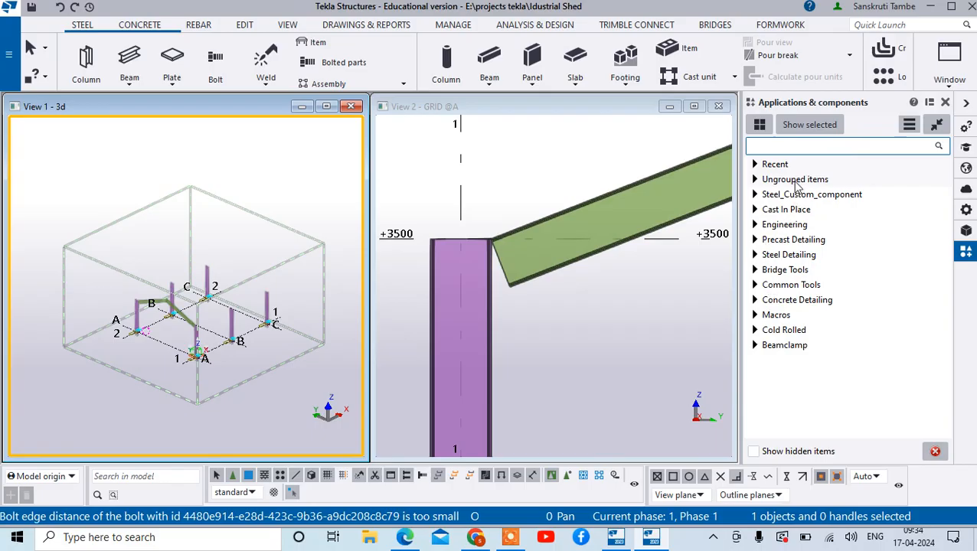
click(802, 146)
text(144)
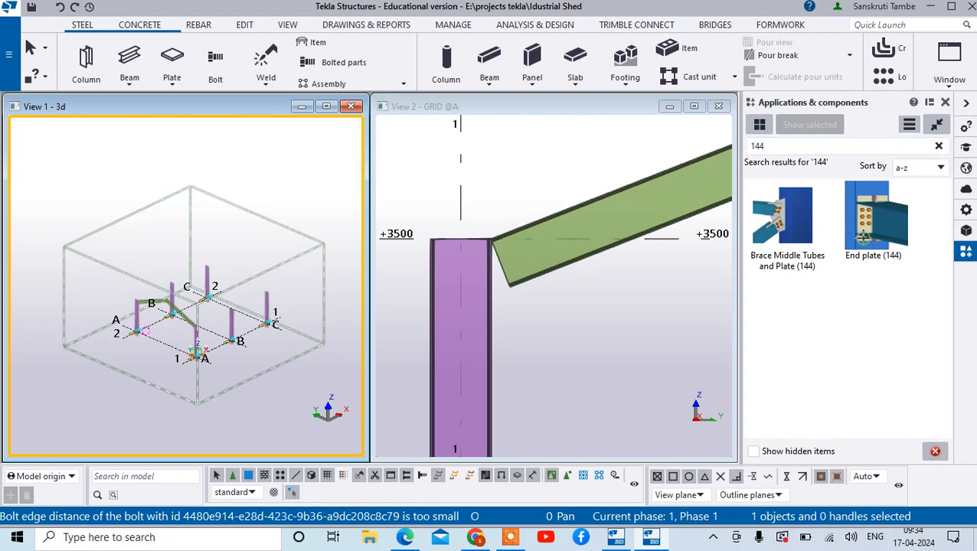
- Connect the grid 1 column and the sloping roof beam at +3500 on grid A with End plate (144), and end the command
click(863, 241)
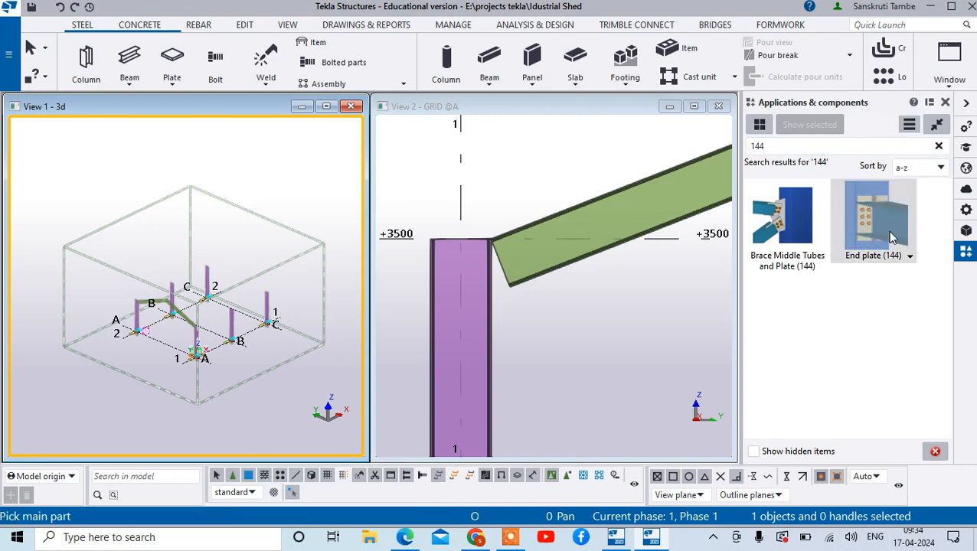
click(487, 273)
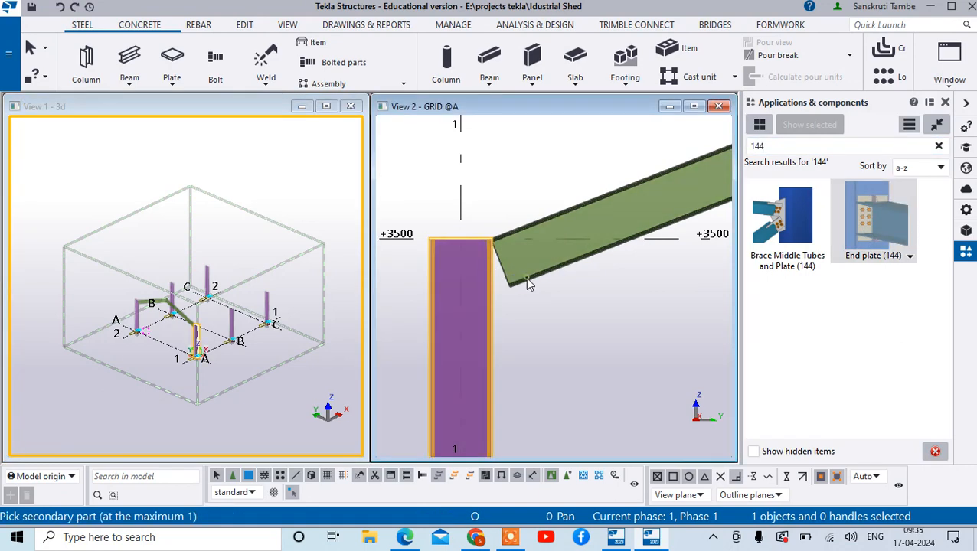
click(529, 284)
scroll(525, 270, up, 5)
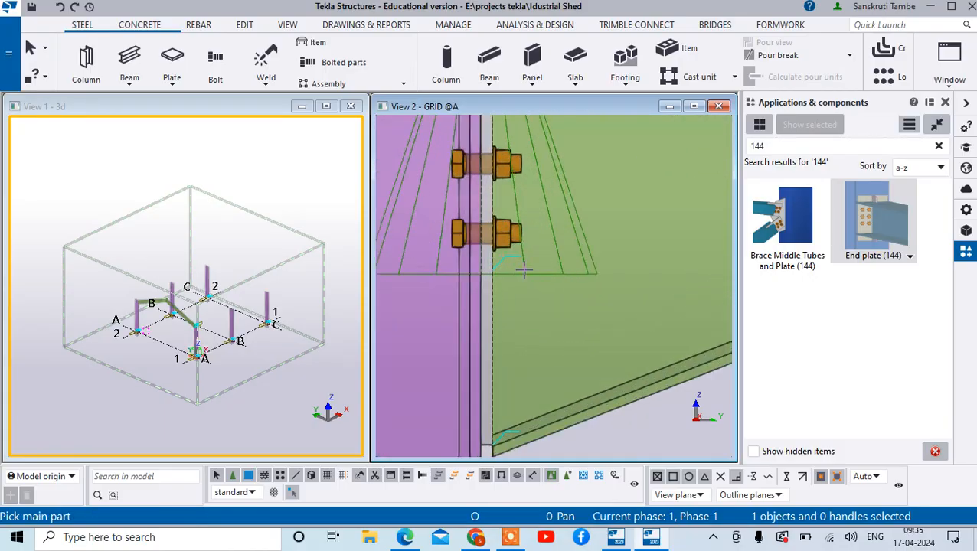
scroll(525, 270, down, 4)
right_click(561, 158)
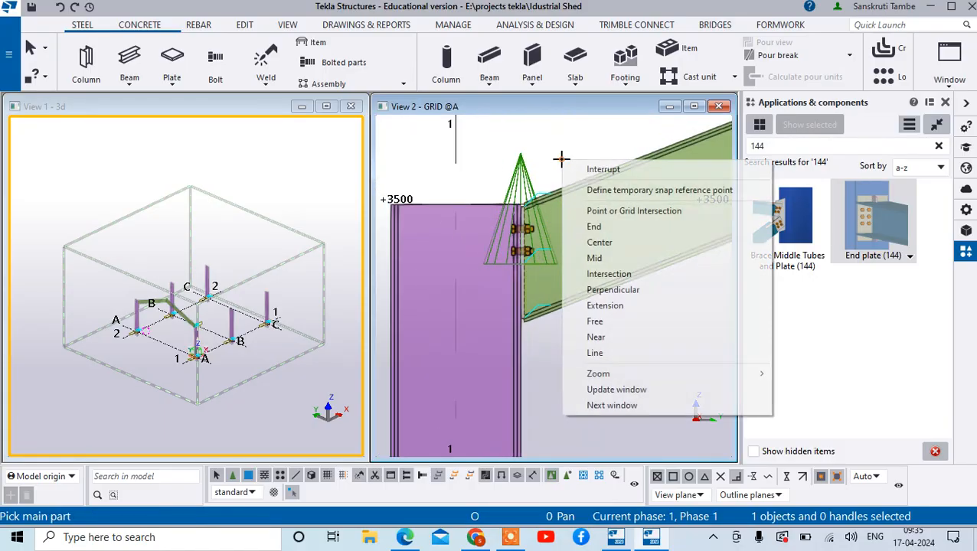
click(604, 170)
- Open the properties of the End plate (144) connection and keep the joint visible beside the dialog
scroll(514, 270, up, 3)
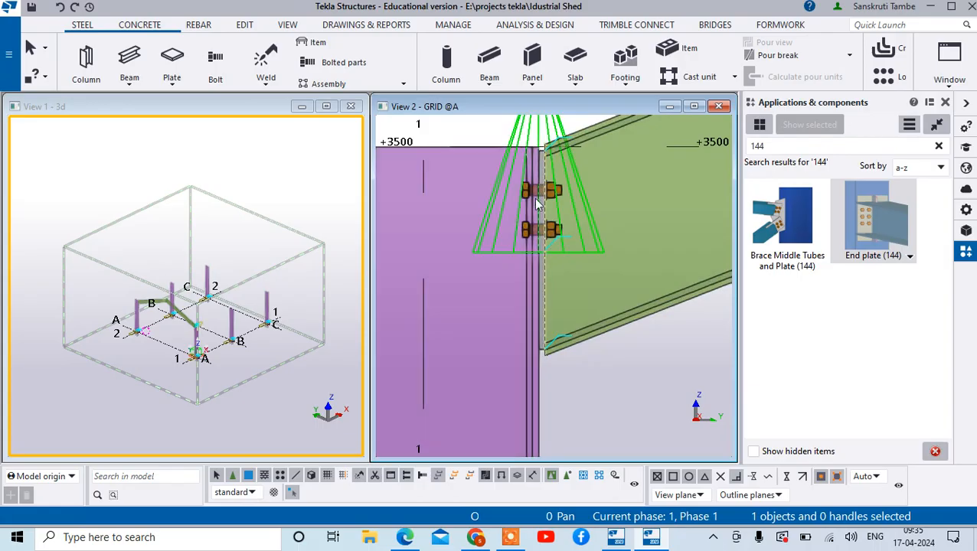
scroll(538, 205, up, 2)
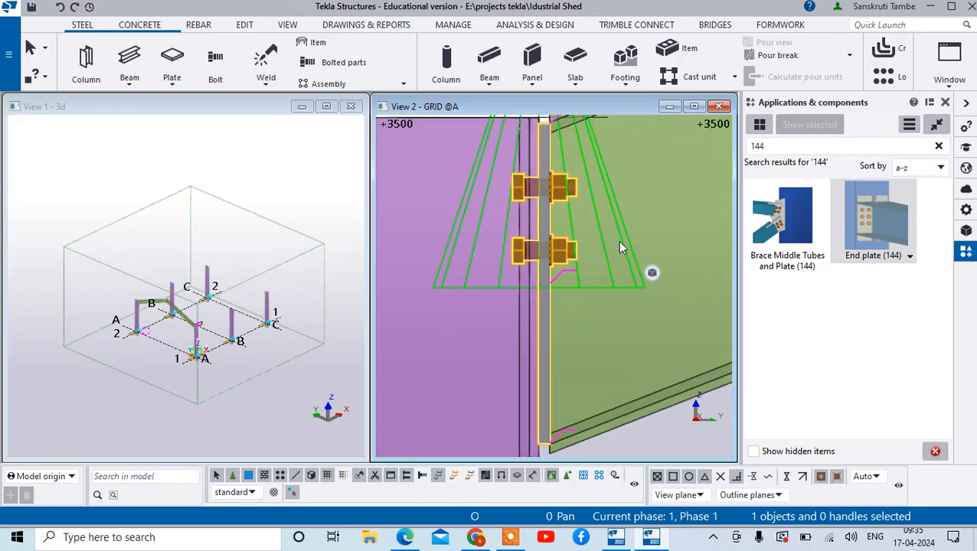
scroll(621, 247, down, 3)
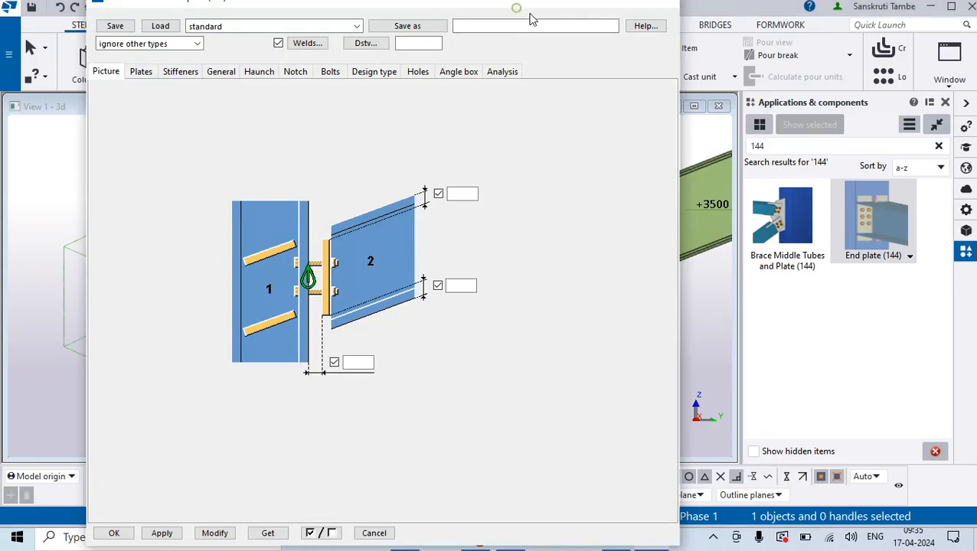
drag(518, 9, 385, 23)
scroll(589, 262, down, 3)
scroll(562, 335, up, 4)
scroll(595, 249, down, 2)
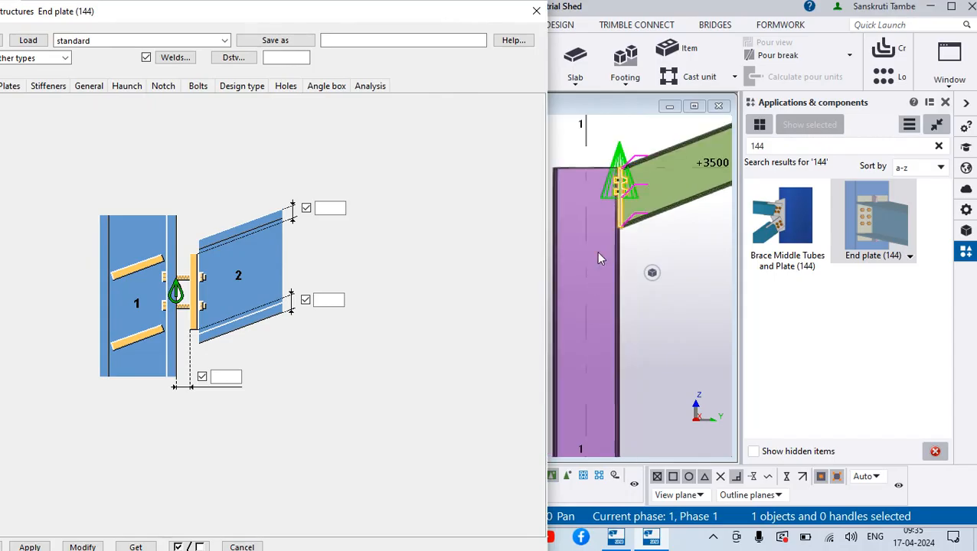
scroll(603, 195, up, 1)
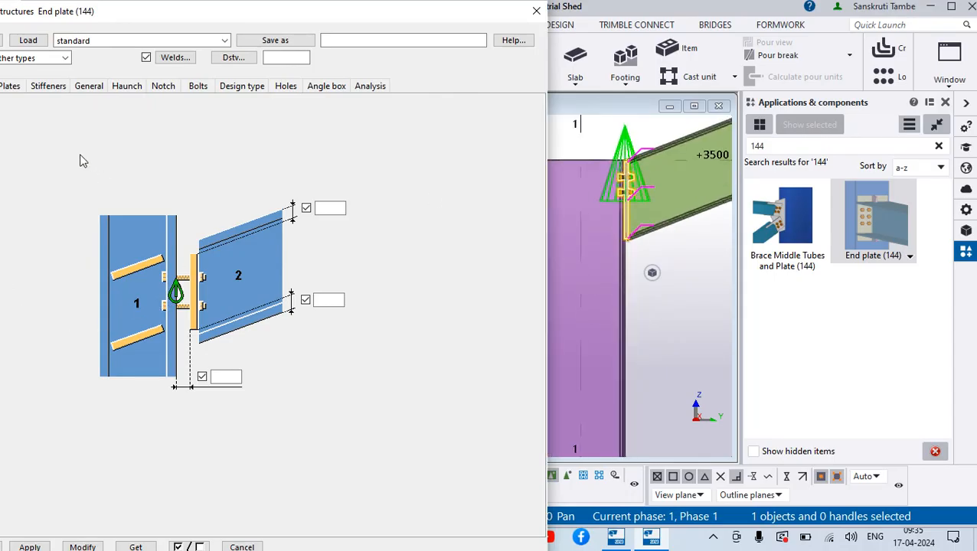
- Review the end plate's stiffener orientation options and its picture settings
click(48, 87)
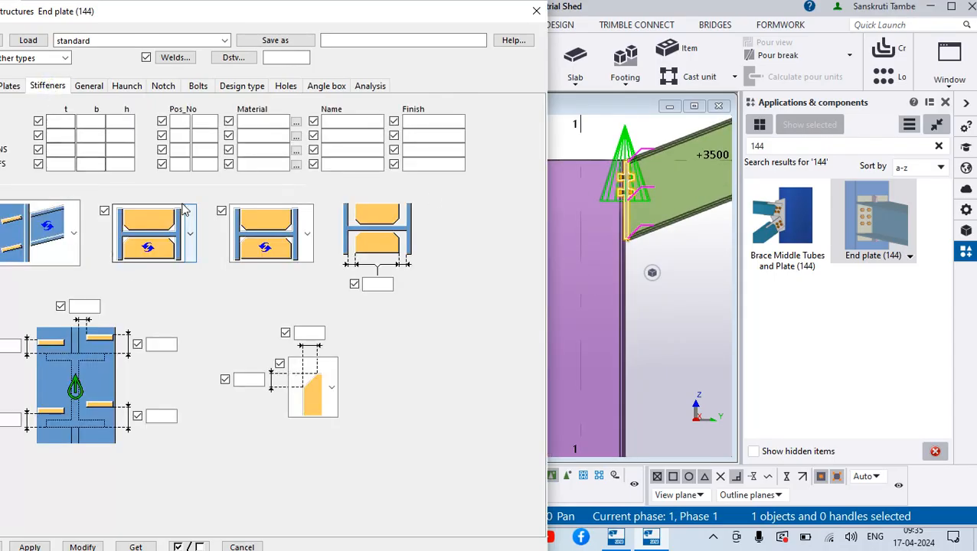
click(74, 234)
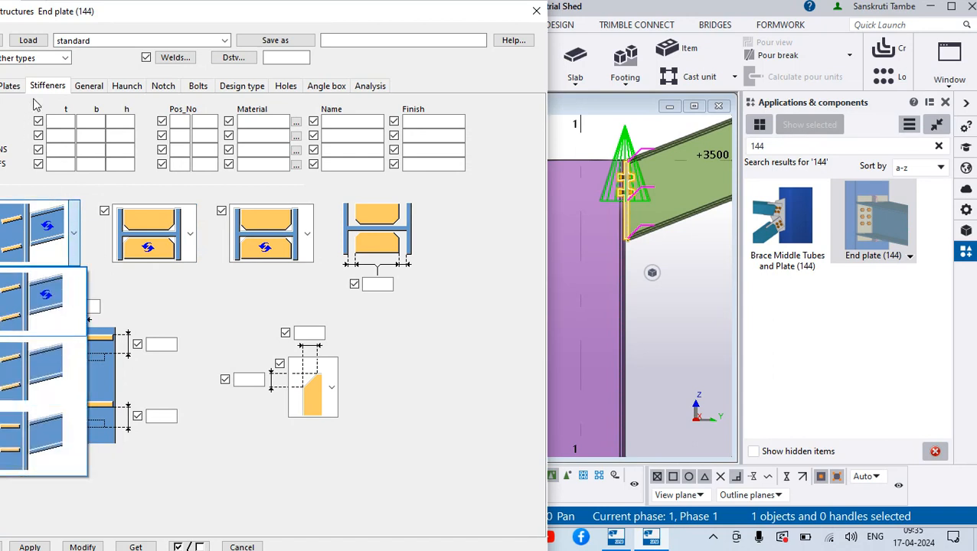
click(6, 93)
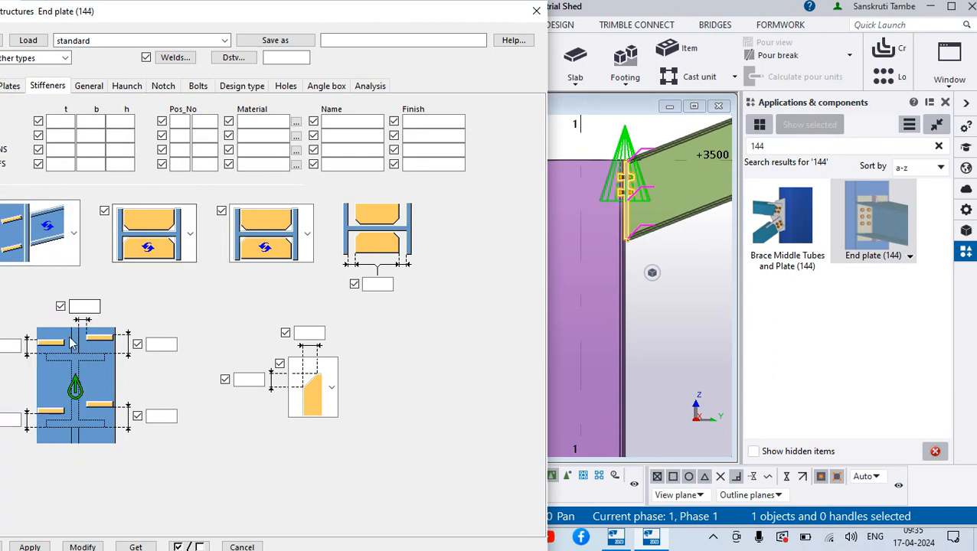
drag(129, 12, 175, 10)
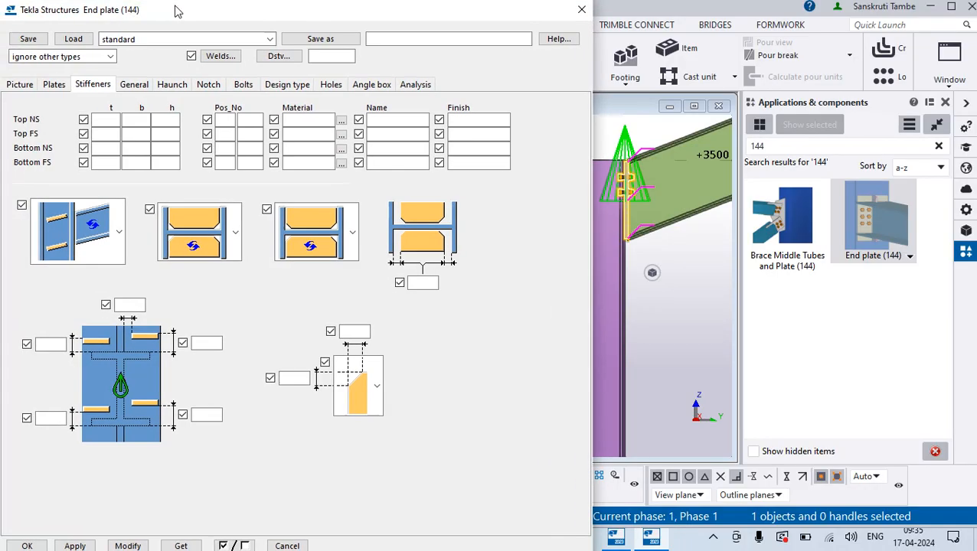
click(23, 87)
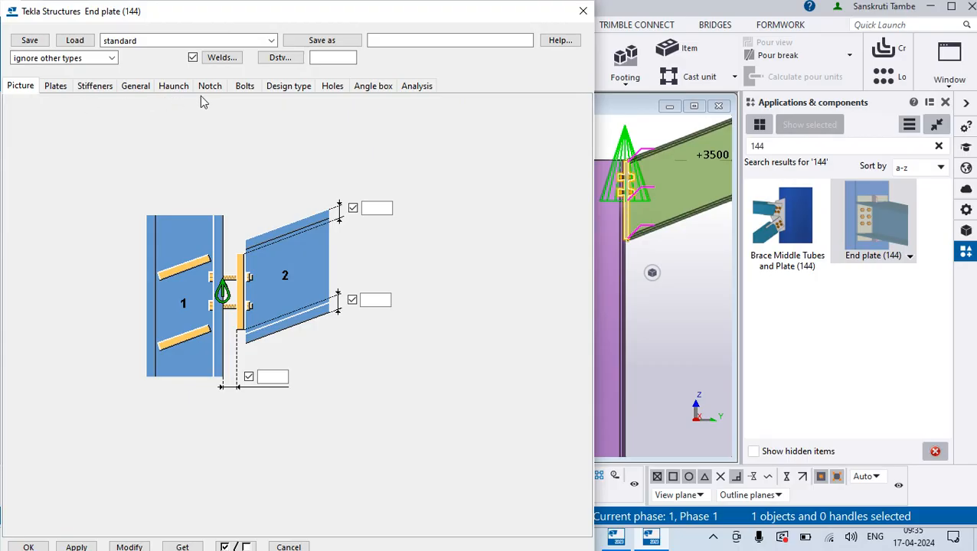
- Set the End plate (144) connection's bolt size to 20 and its bolt standard to 8.8XOX
click(244, 86)
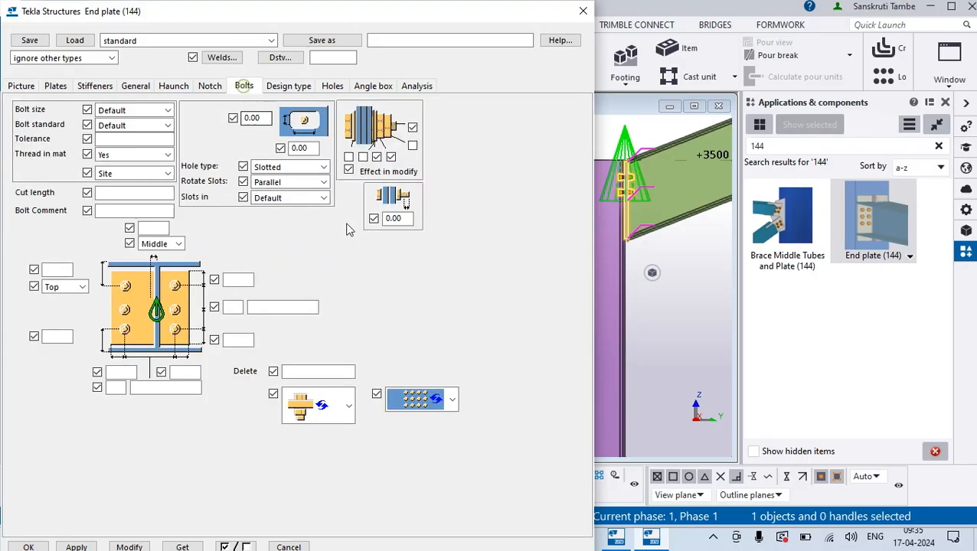
click(166, 110)
click(105, 167)
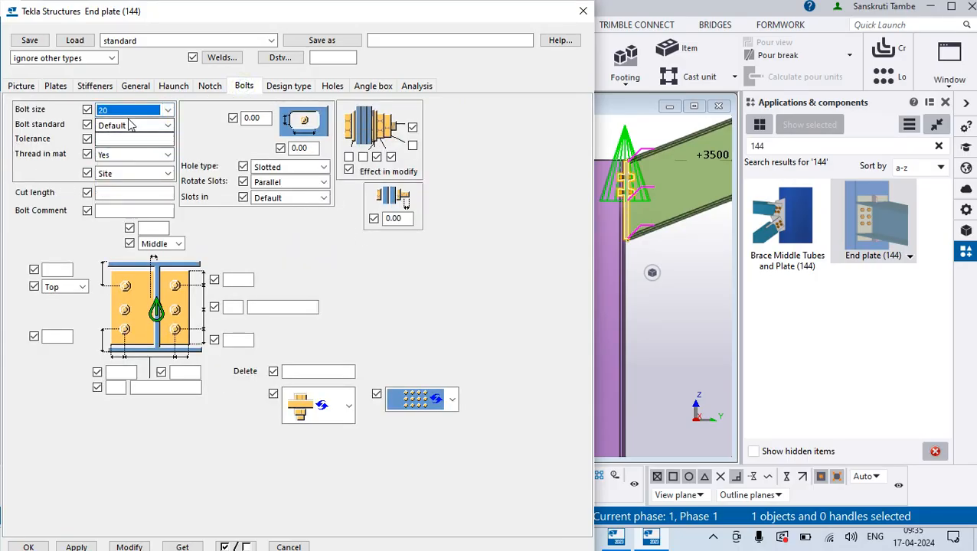
click(129, 123)
click(111, 225)
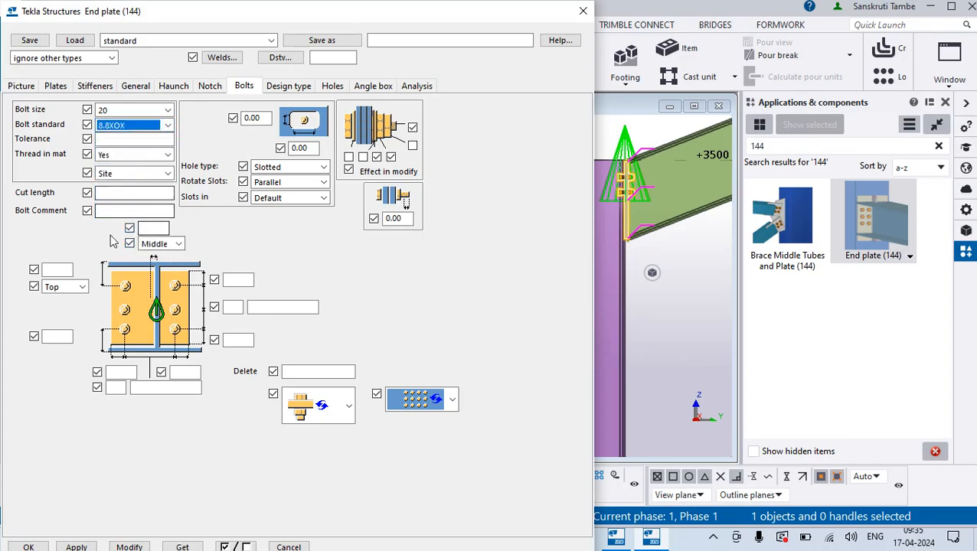
- Define the bolt group as 3 rows spaced 70 mm and 2 columns spaced 70 mm, and apply it to the connection
click(233, 307)
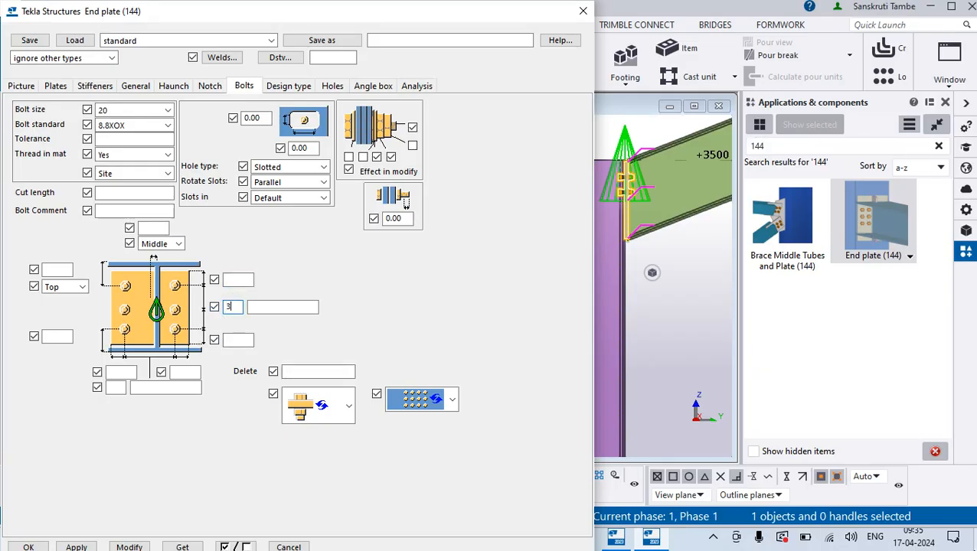
click(283, 306)
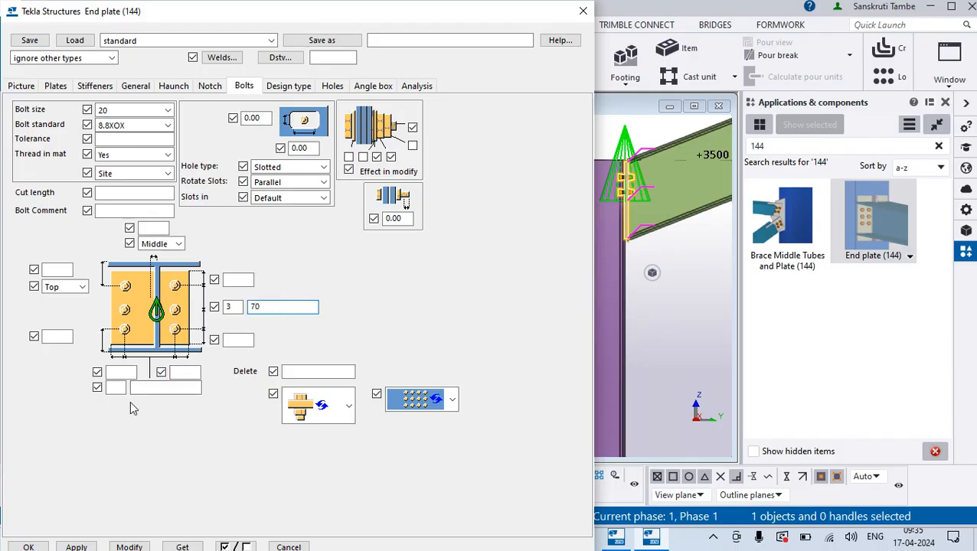
click(115, 388)
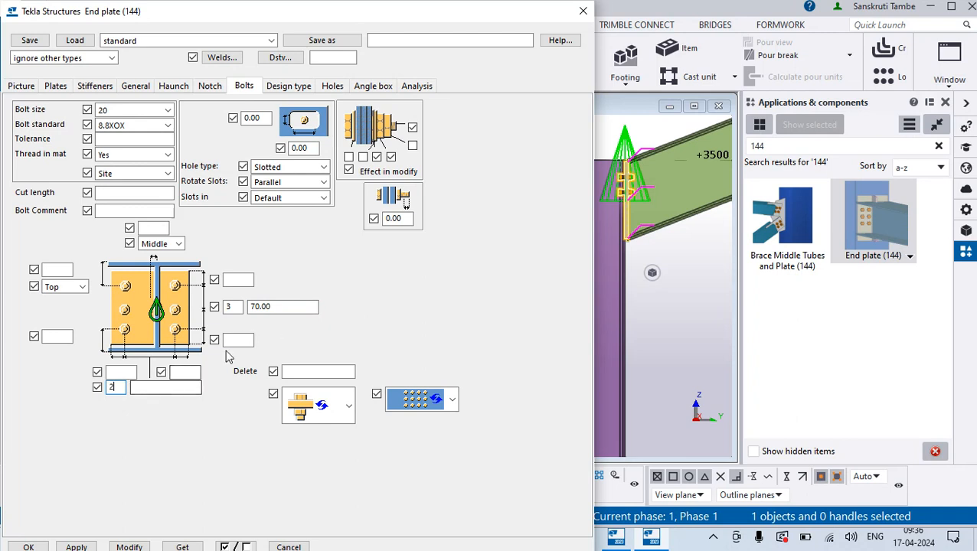
click(173, 388)
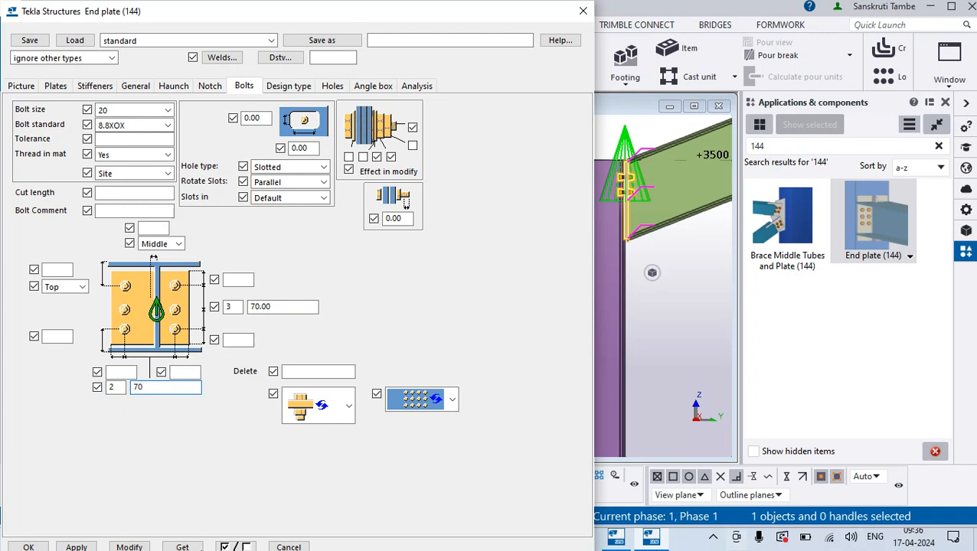
click(130, 547)
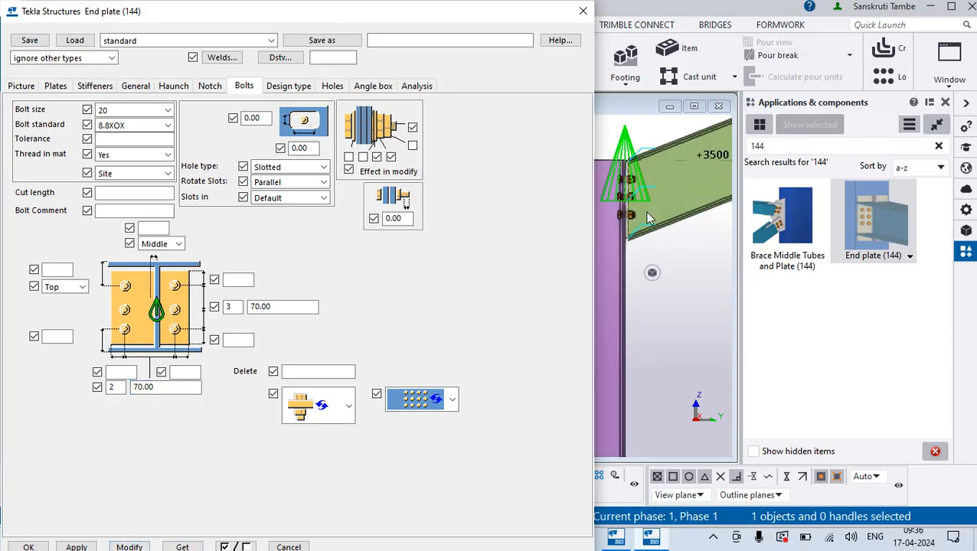
scroll(627, 168, up, 2)
scroll(642, 179, down, 1)
scroll(667, 208, up, 1)
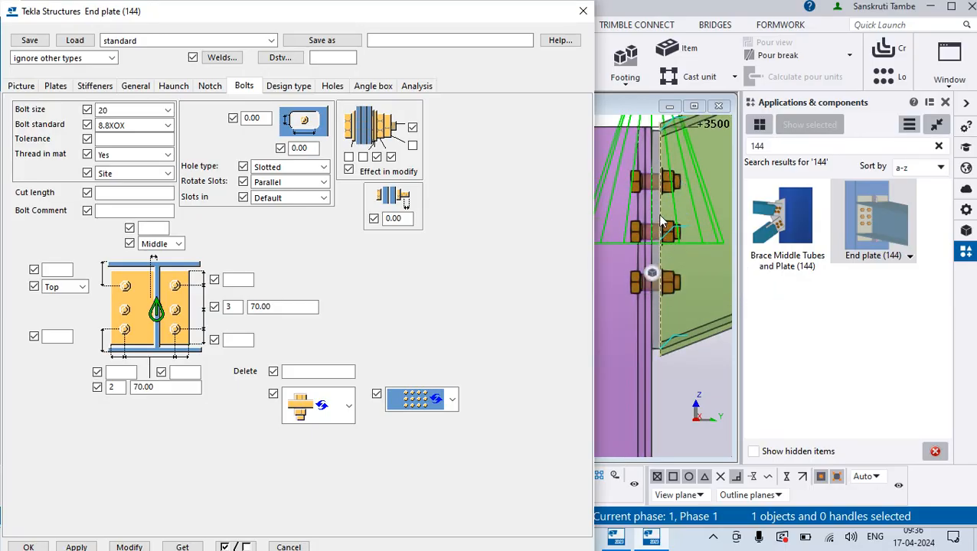
- Try an end plate thickness of 15 mm on the joint, and replace it with 10 mm
click(55, 86)
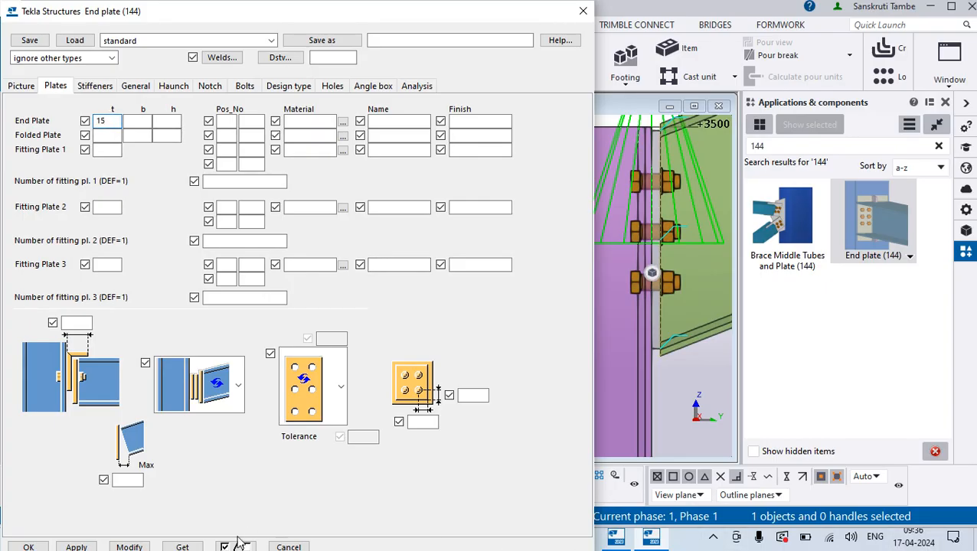
click(145, 546)
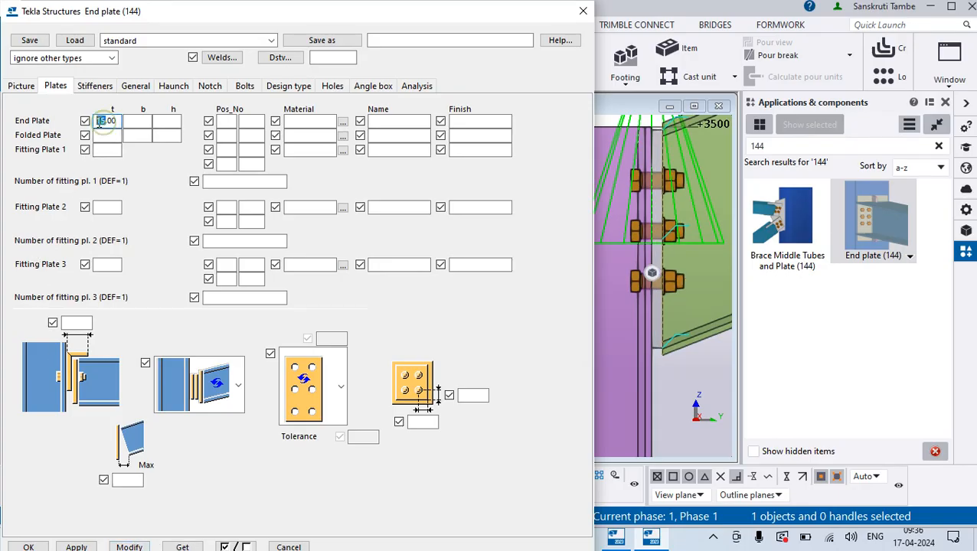
text(10)
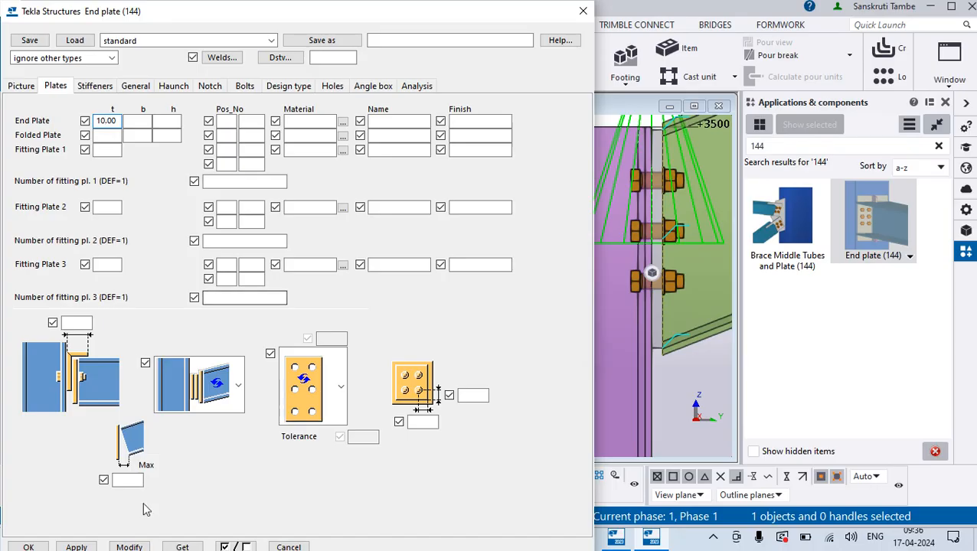
click(129, 547)
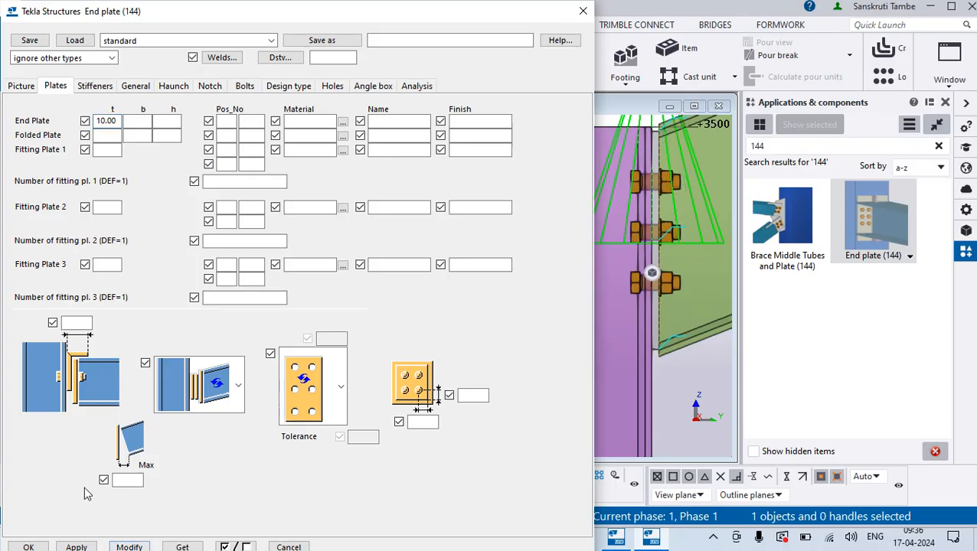
click(107, 264)
- Set the column stiffener orientation to horizontal, perpendicular to the column, and apply it to the connection
click(135, 86)
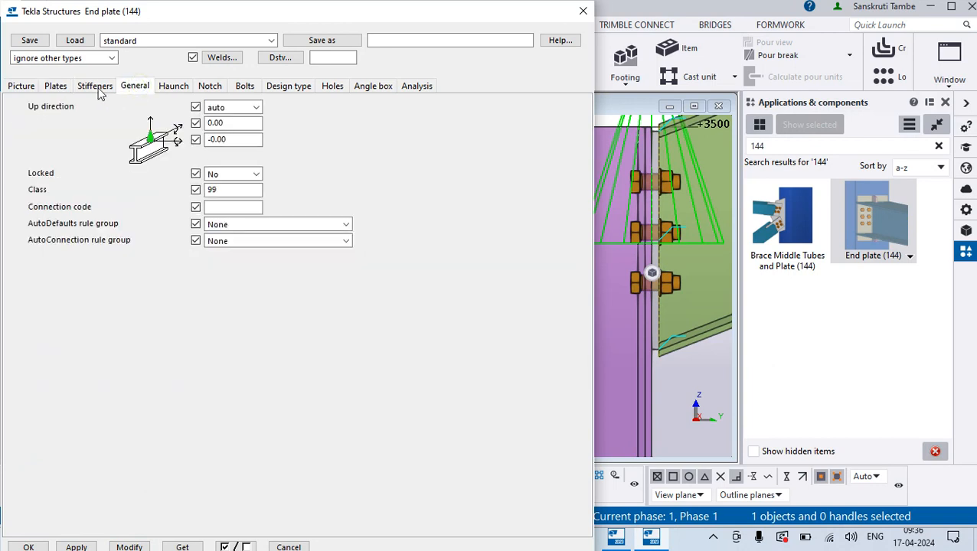
click(103, 88)
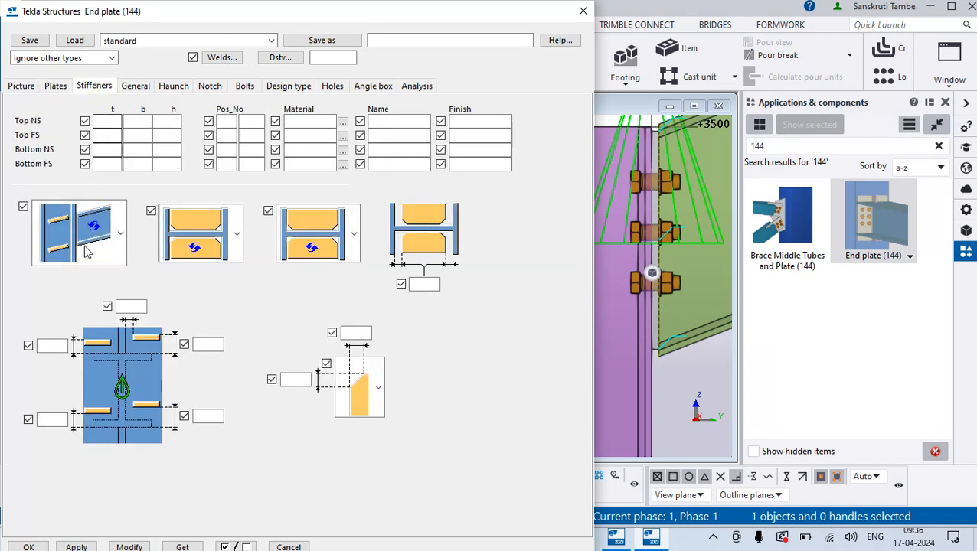
click(121, 233)
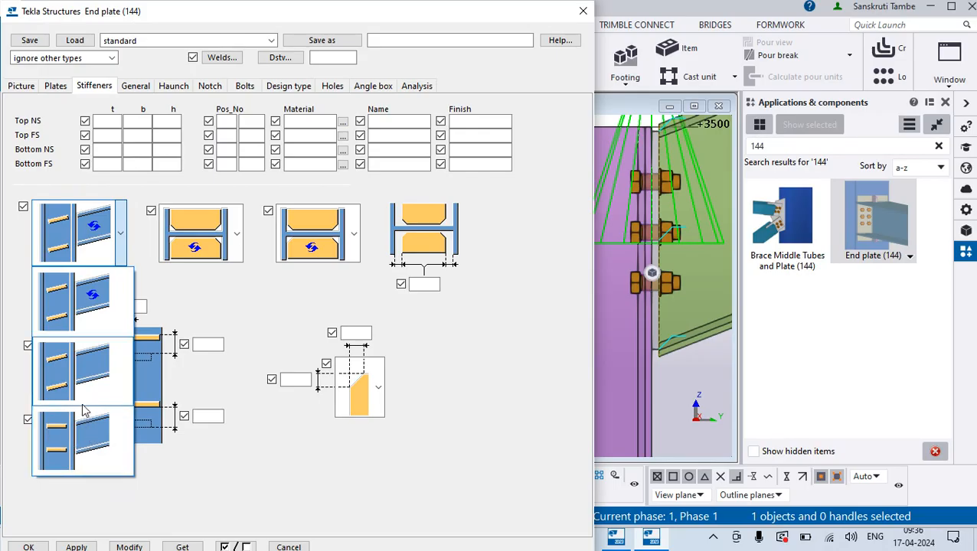
click(260, 475)
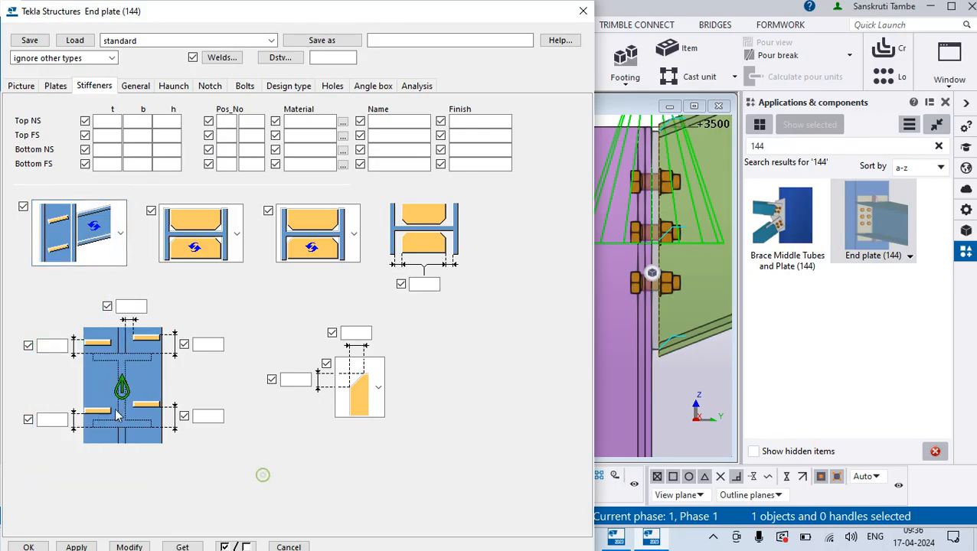
click(120, 234)
click(55, 418)
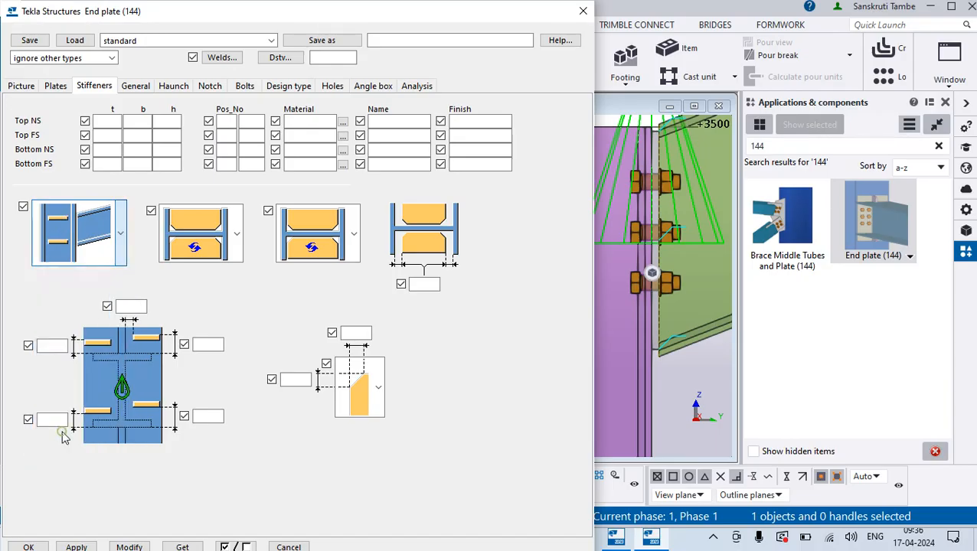
click(129, 546)
scroll(684, 264, down, 8)
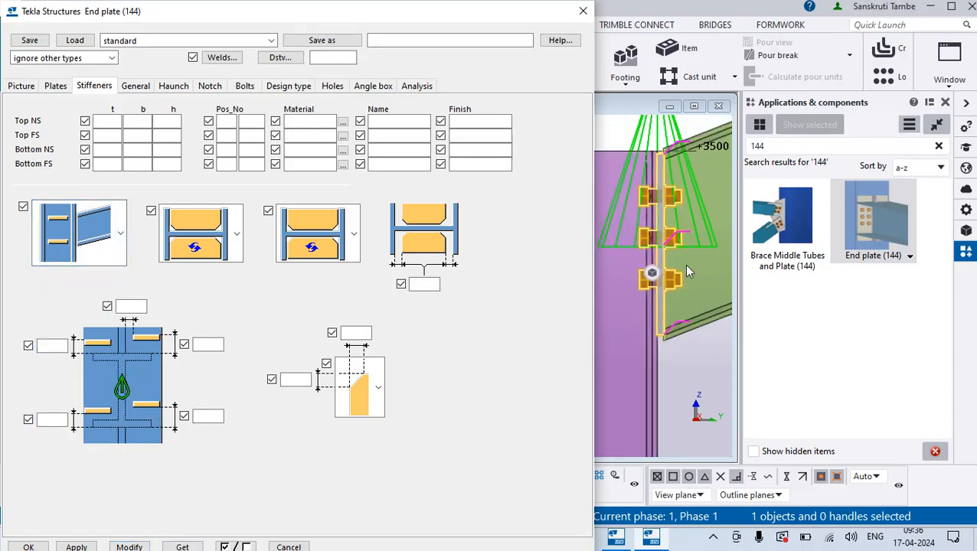
scroll(645, 338, up, 2)
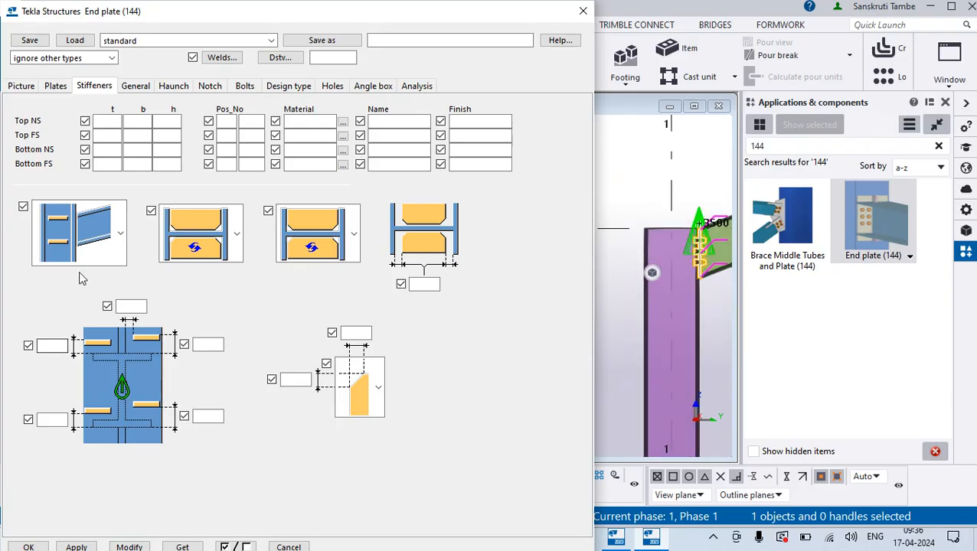
- Reapply the horizontal stiffener orientation to the joint, reselect the connection and close its properties
click(120, 234)
click(68, 451)
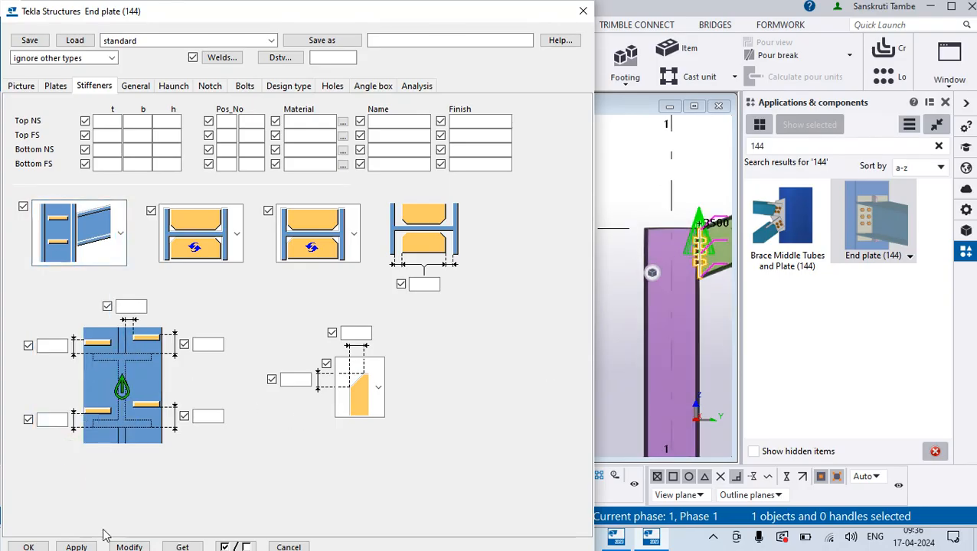
click(119, 547)
scroll(721, 235, up, 5)
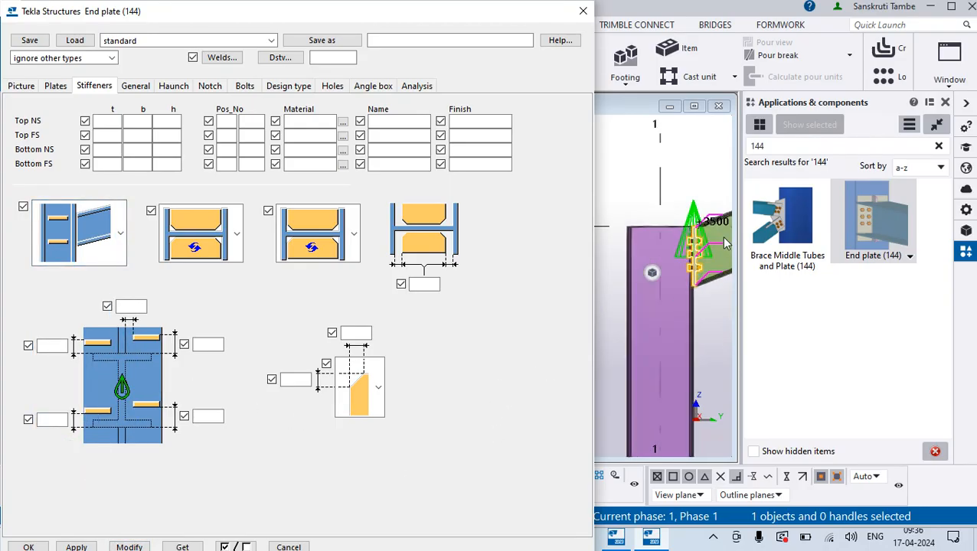
click(684, 381)
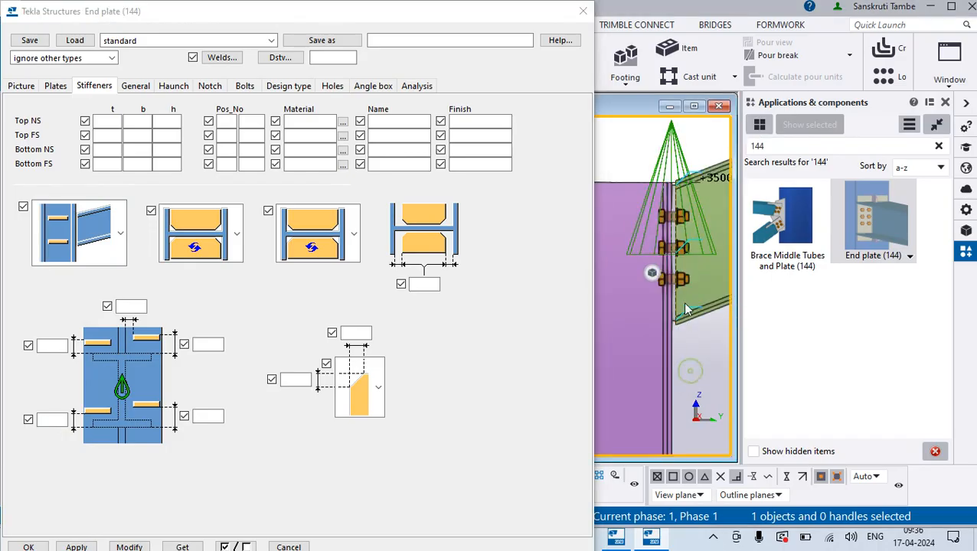
click(645, 205)
click(583, 10)
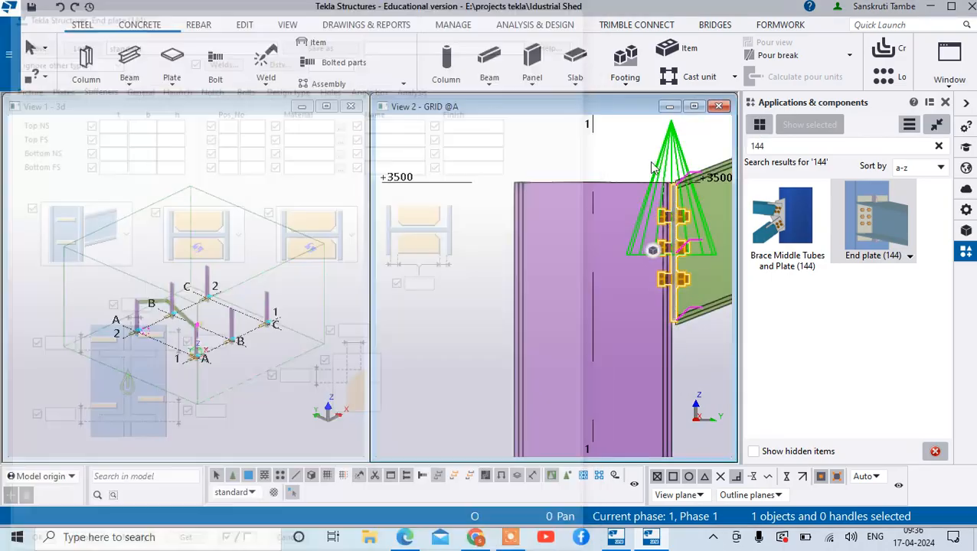
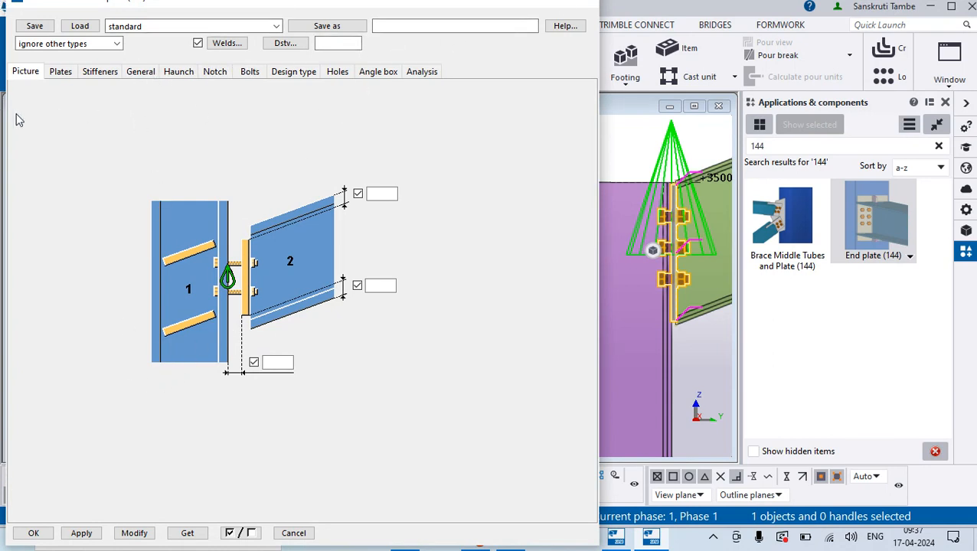
- Reapply the stiffener settings to the end plate connection and check the joint at the column top
click(89, 72)
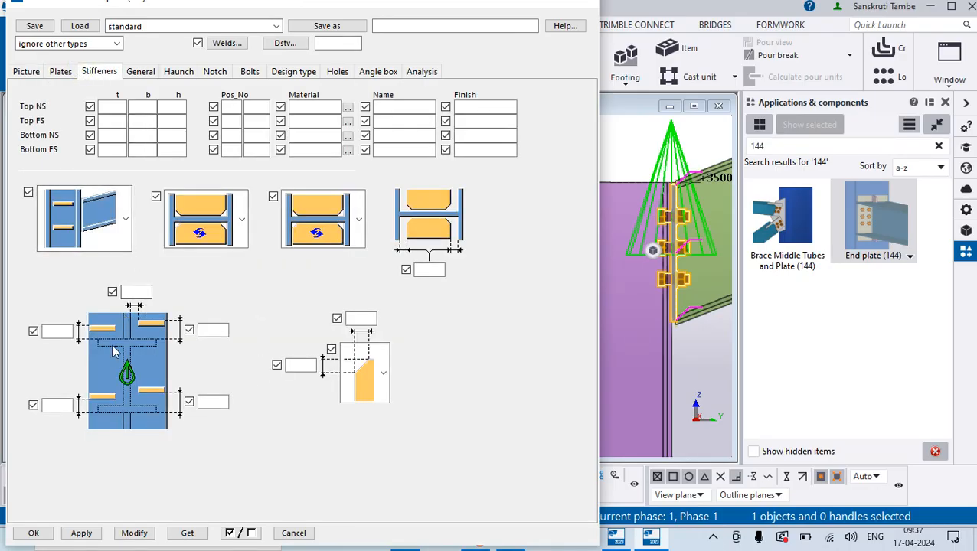
click(130, 536)
scroll(676, 322, down, 3)
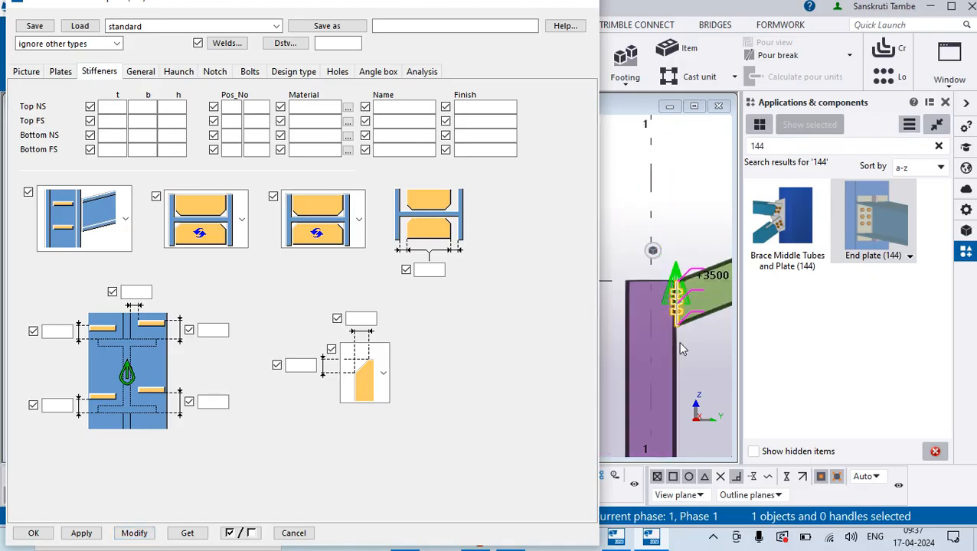
scroll(680, 343, down, 3)
scroll(646, 354, up, 2)
scroll(650, 309, up, 3)
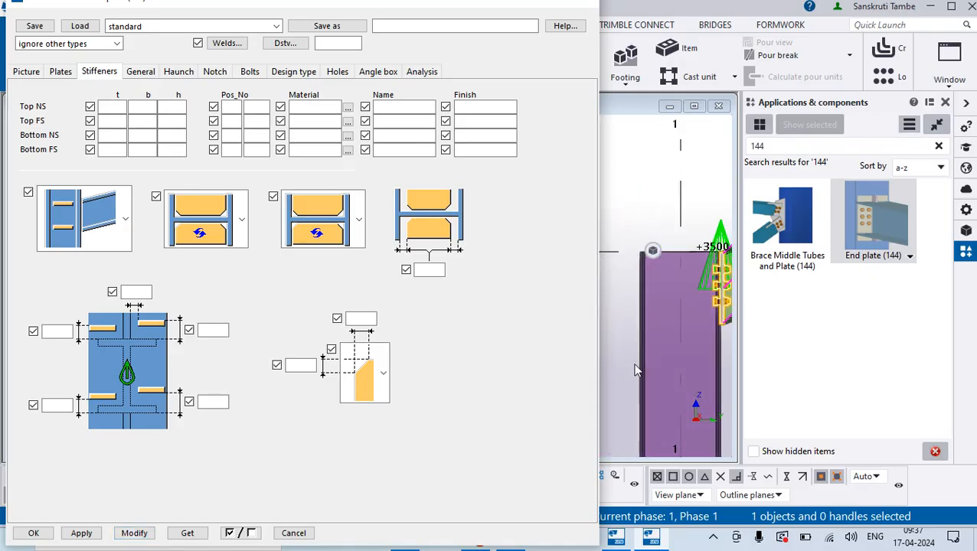
- Review the connection's general, haunch, notch, bolt, design type, hole, angle box and analysis settings, and close its properties
click(142, 73)
click(180, 74)
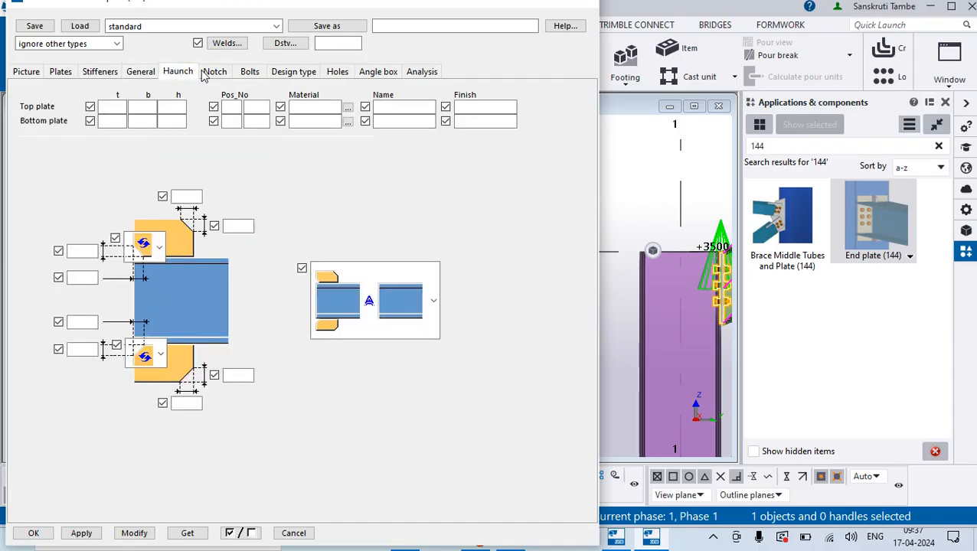
click(222, 74)
click(246, 75)
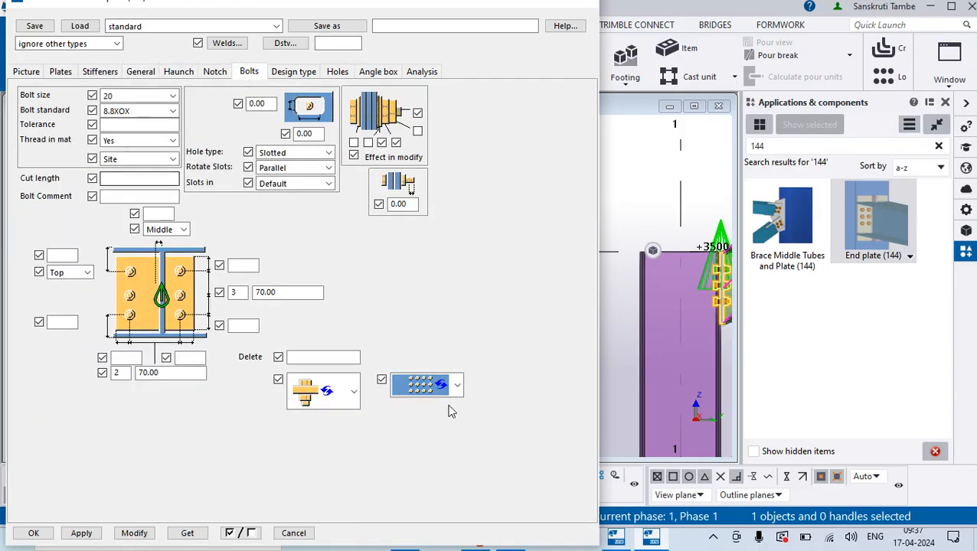
click(292, 74)
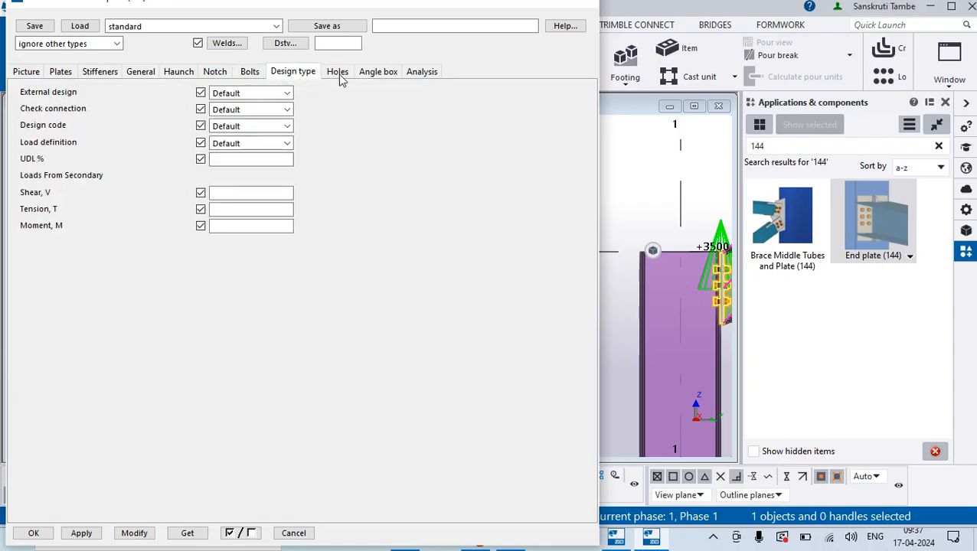
click(338, 74)
click(373, 74)
click(411, 73)
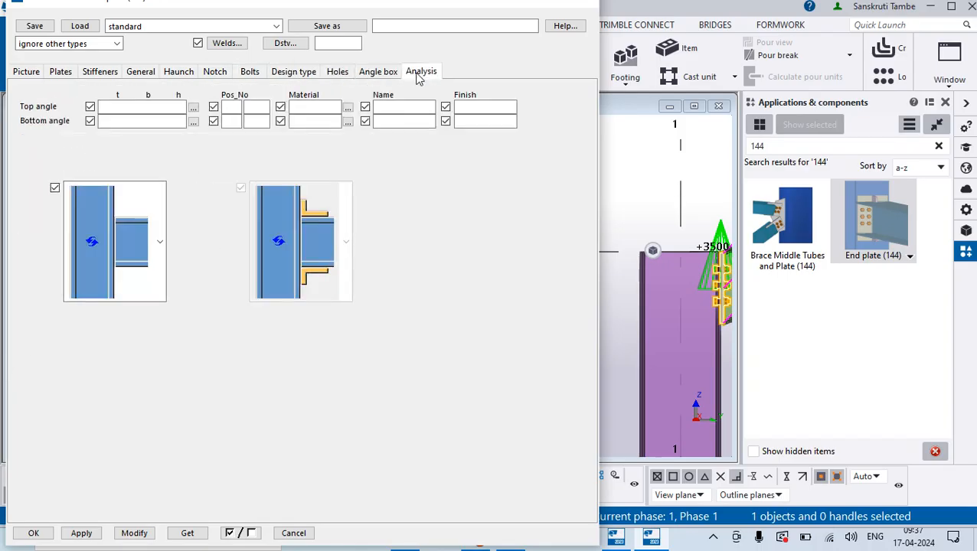
click(136, 72)
click(175, 74)
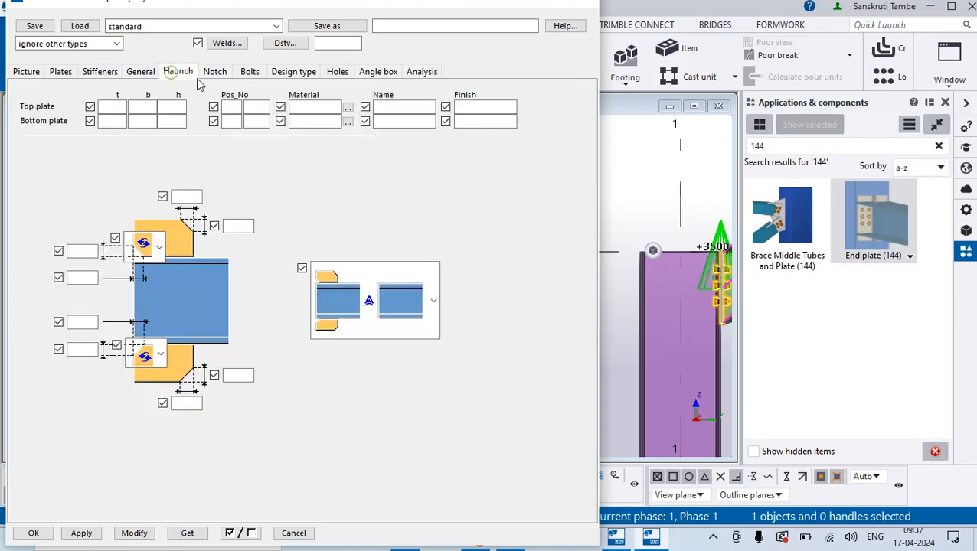
click(216, 73)
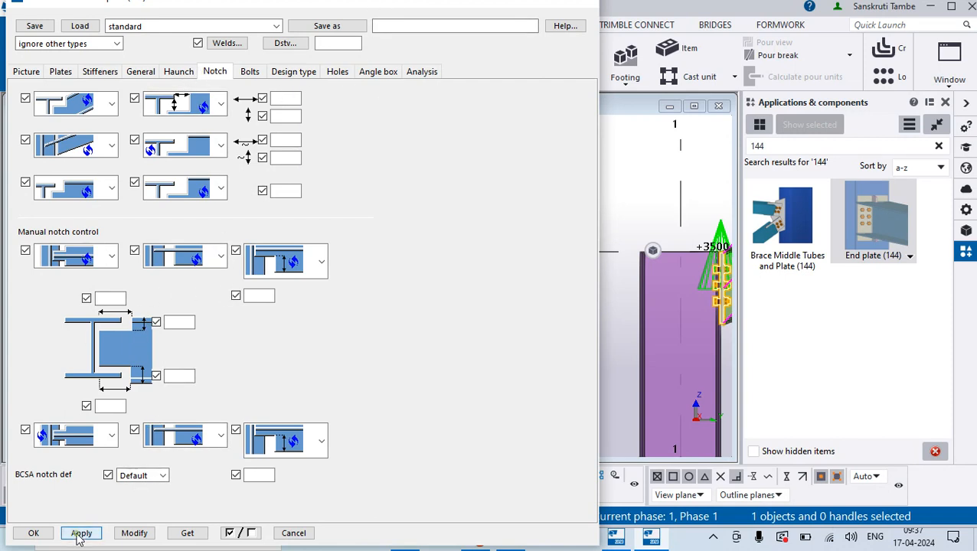
click(32, 533)
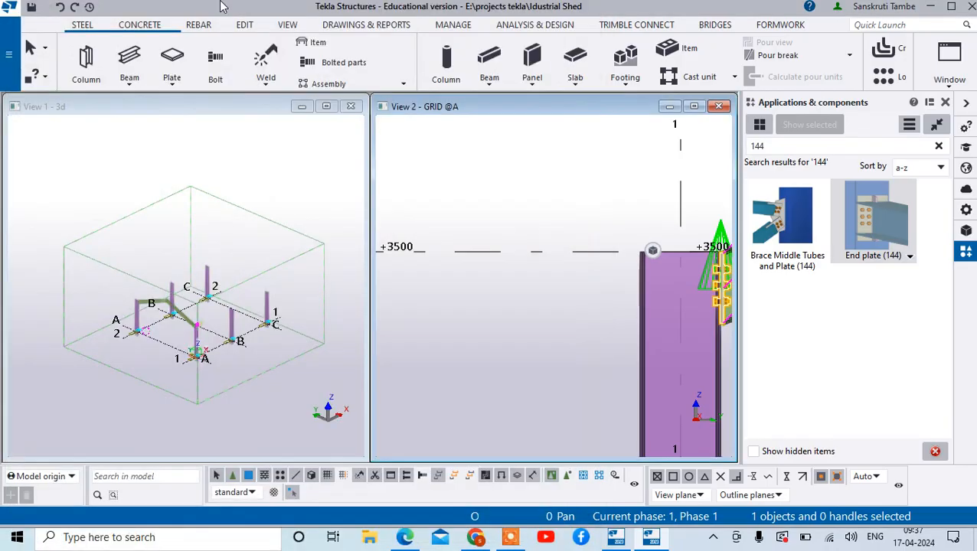
- Search the component catalog for "cap"
scroll(421, 268, down, 2)
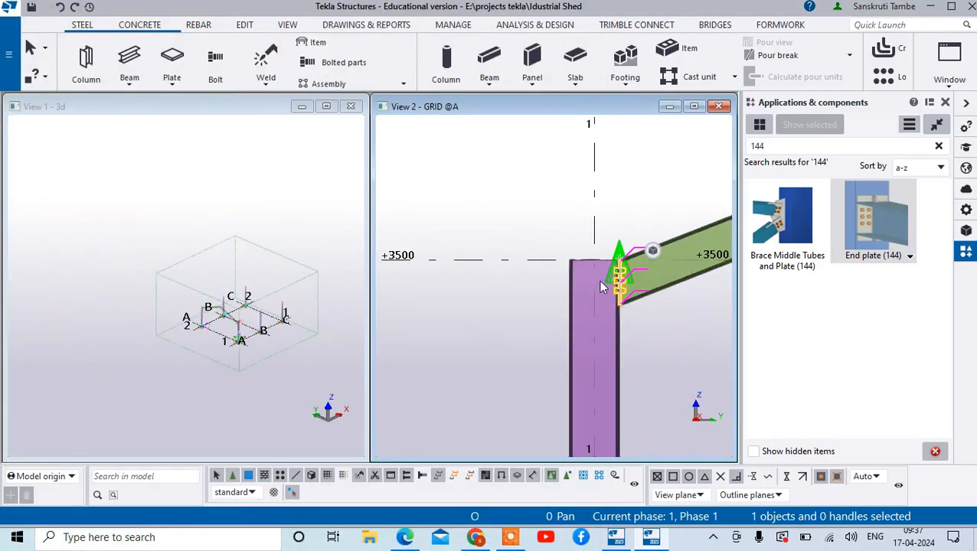
scroll(652, 267, up, 4)
scroll(590, 168, down, 3)
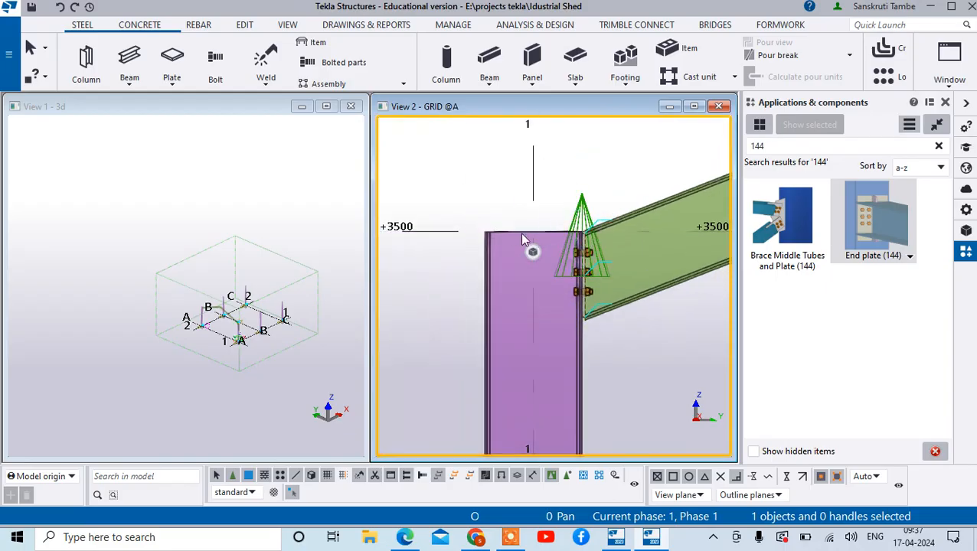
scroll(534, 223, up, 2)
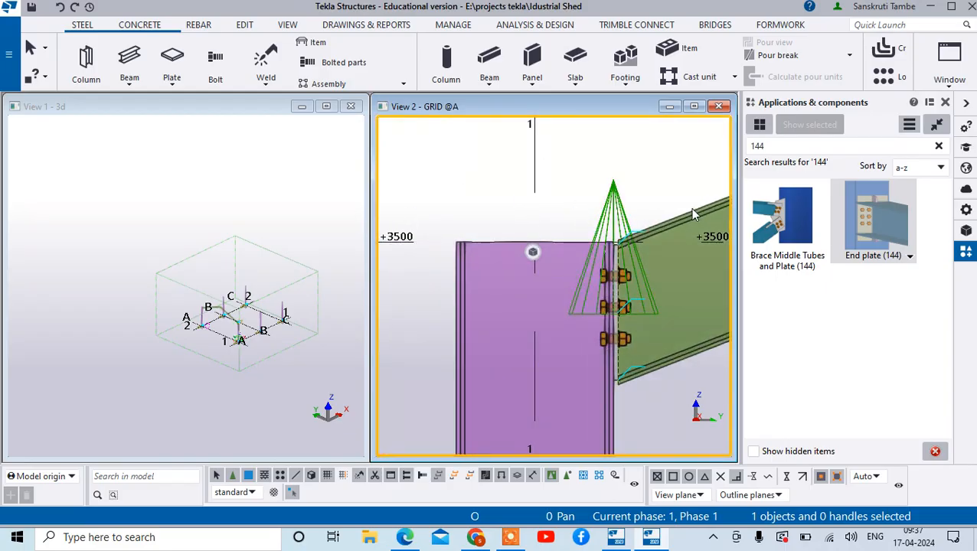
double_click(755, 146)
text(c)
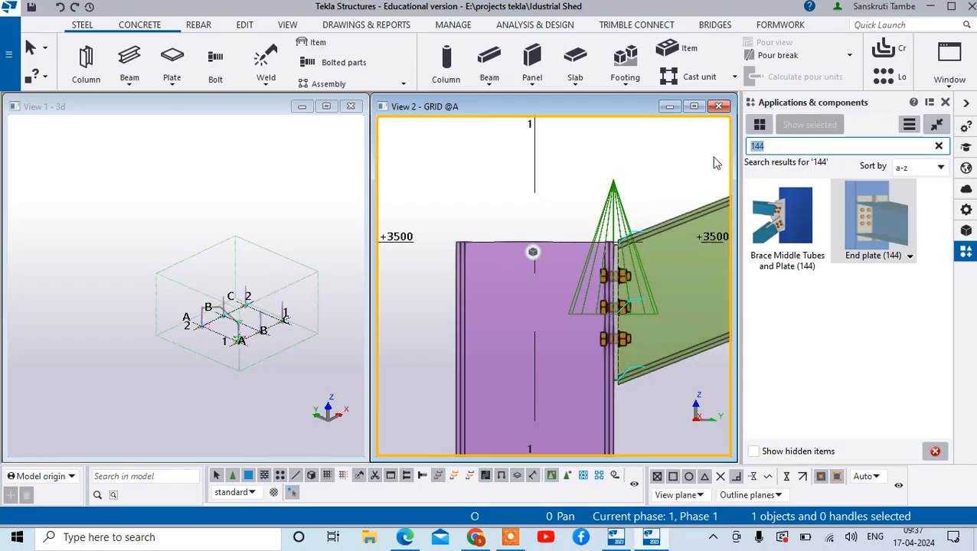
text(ap)
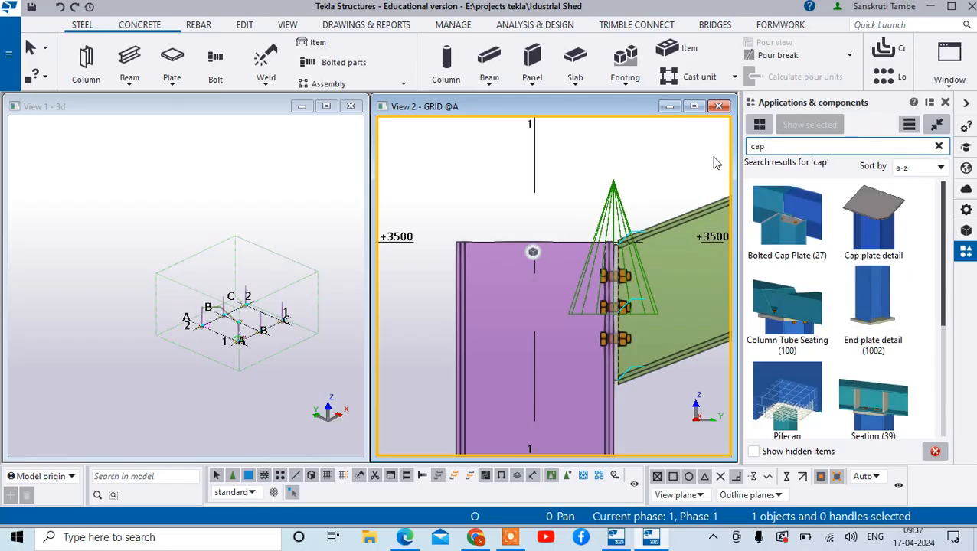
- Place a Cap plate detail on the column at grid A-1, positioned at the centre of its top end at +3500
click(887, 207)
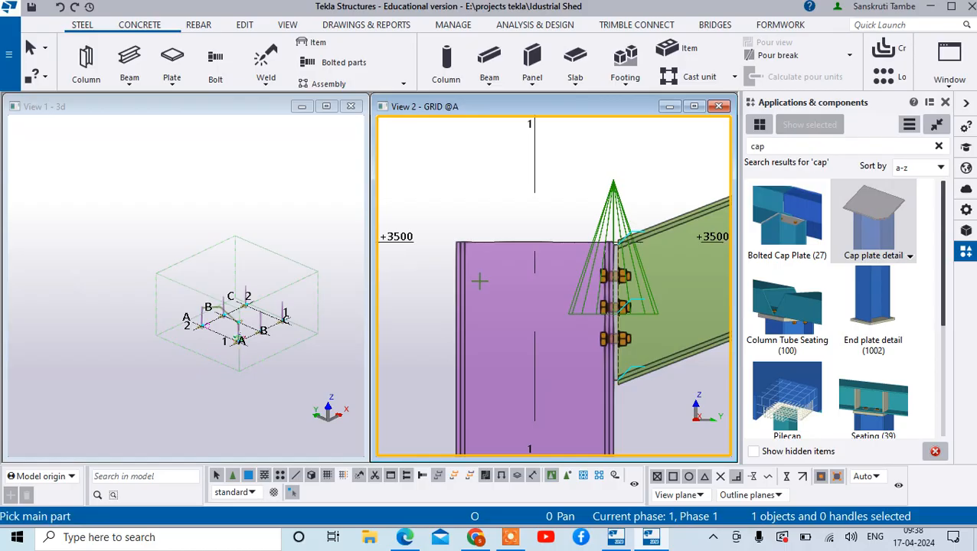
click(479, 246)
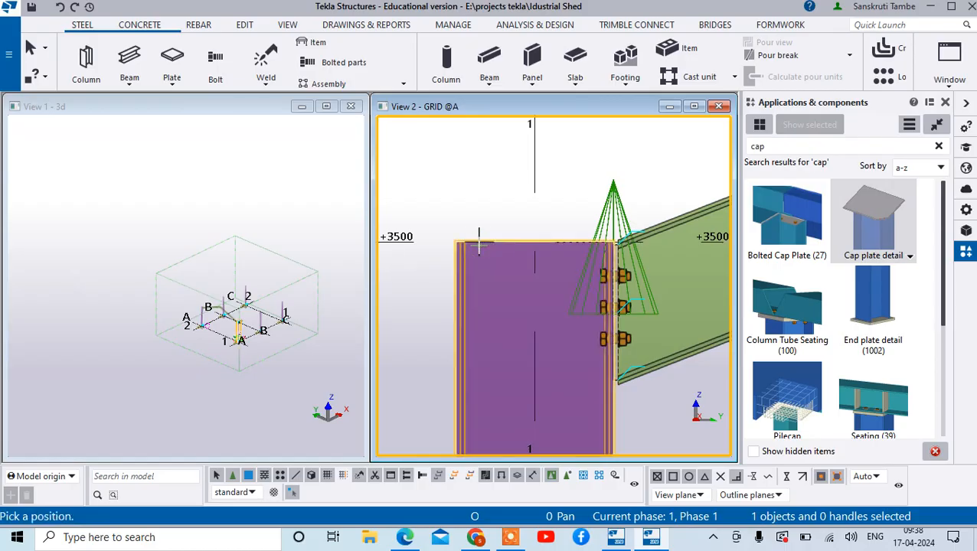
scroll(478, 246, up, 3)
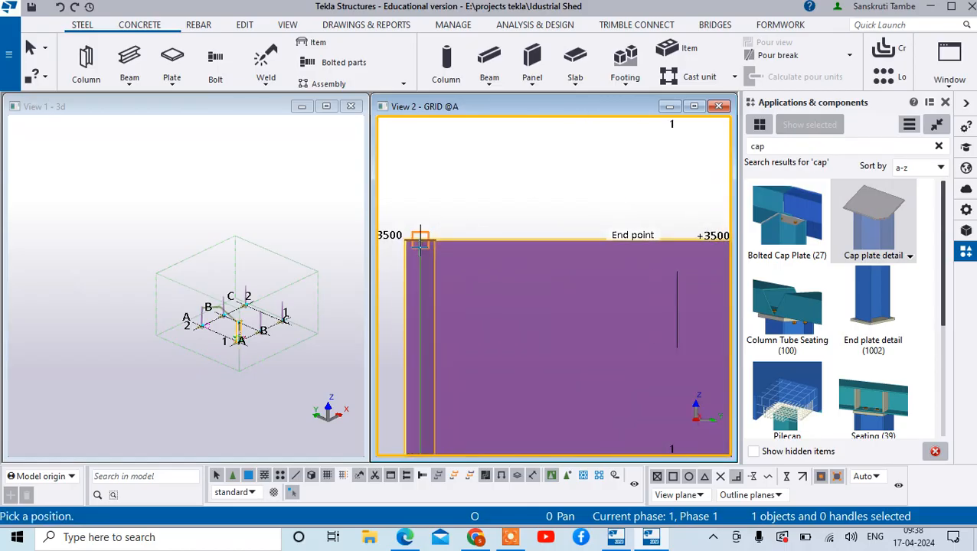
scroll(519, 268, down, 1)
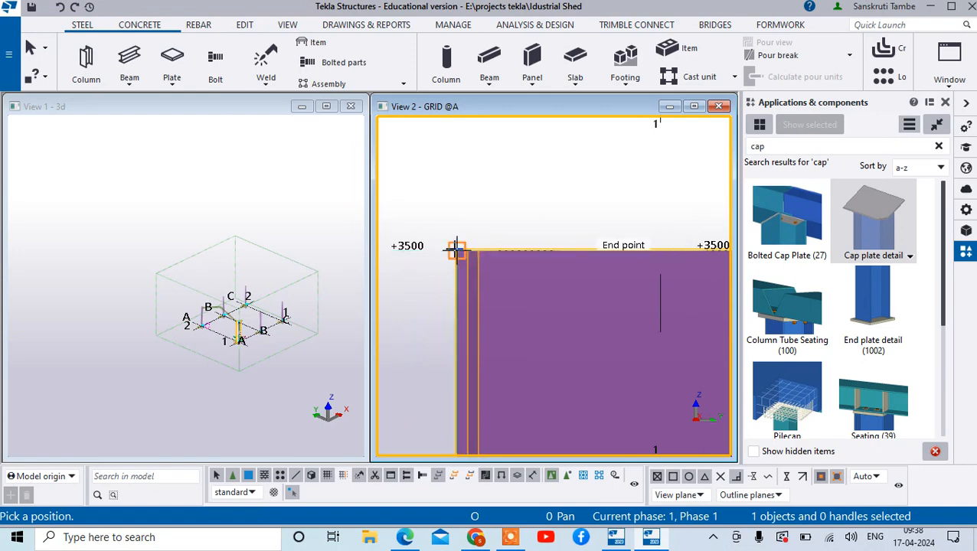
scroll(649, 247, down, 2)
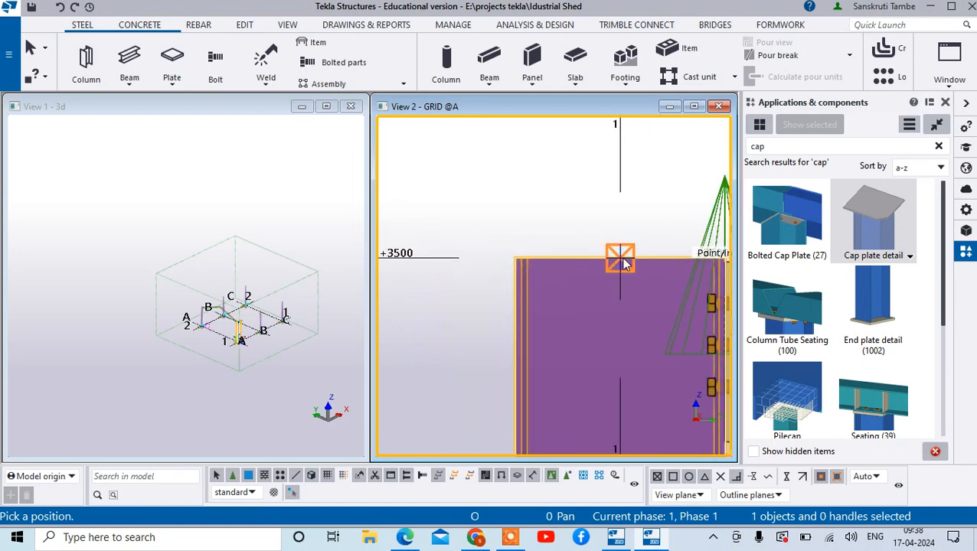
click(624, 263)
scroll(580, 210, up, 2)
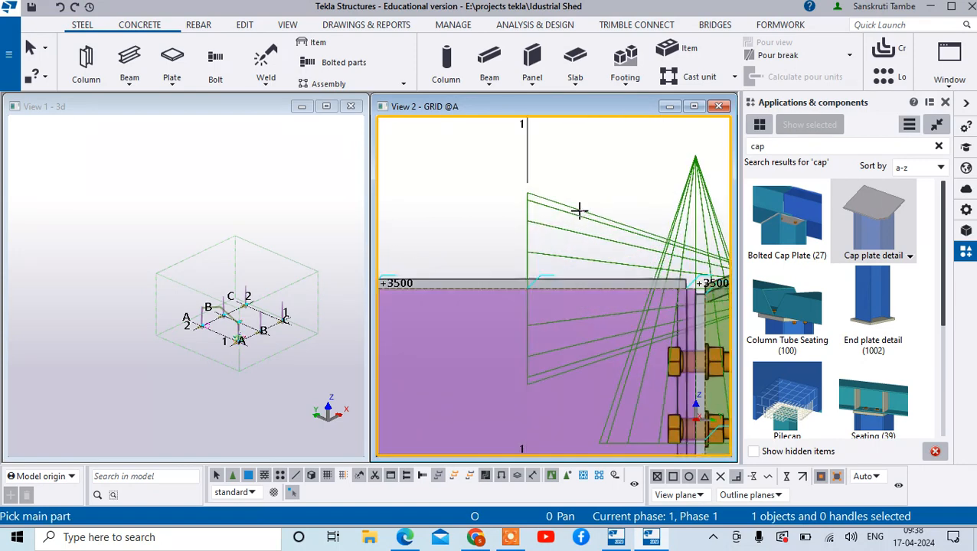
right_click(580, 210)
click(605, 219)
- Examine the cap plate on the column top in the grid A elevation and the 3D view
scroll(516, 268, up, 2)
scroll(624, 290, down, 3)
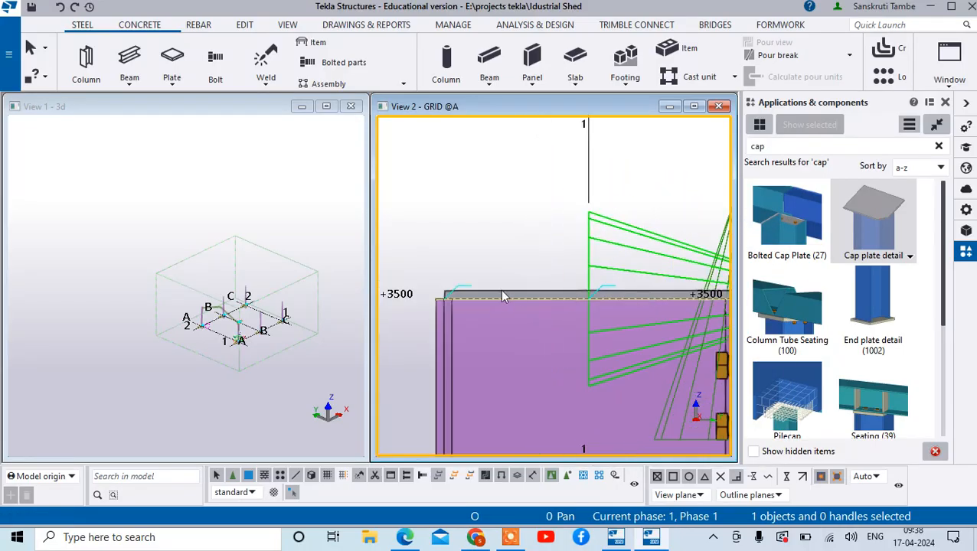
scroll(450, 285, up, 2)
scroll(197, 306, up, 5)
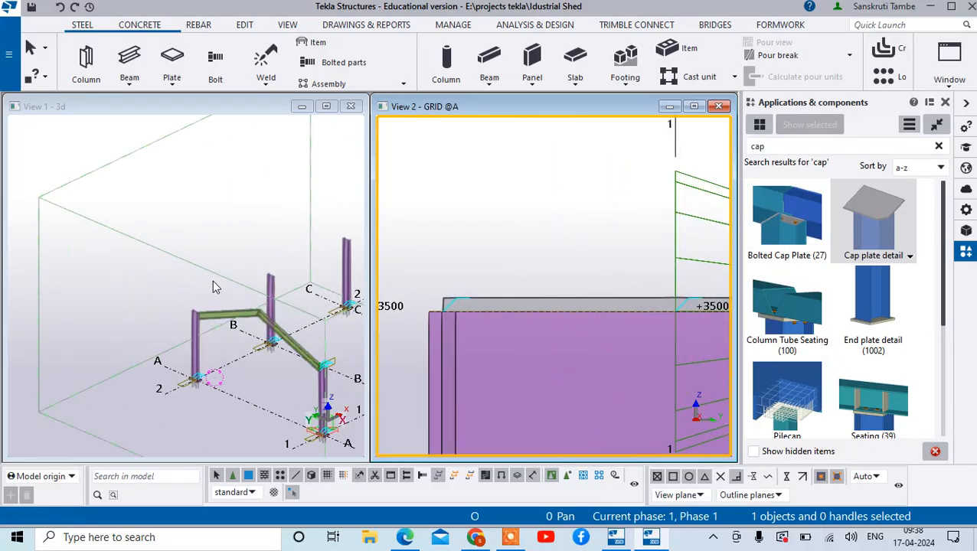
scroll(122, 341, down, 3)
scroll(122, 353, up, 6)
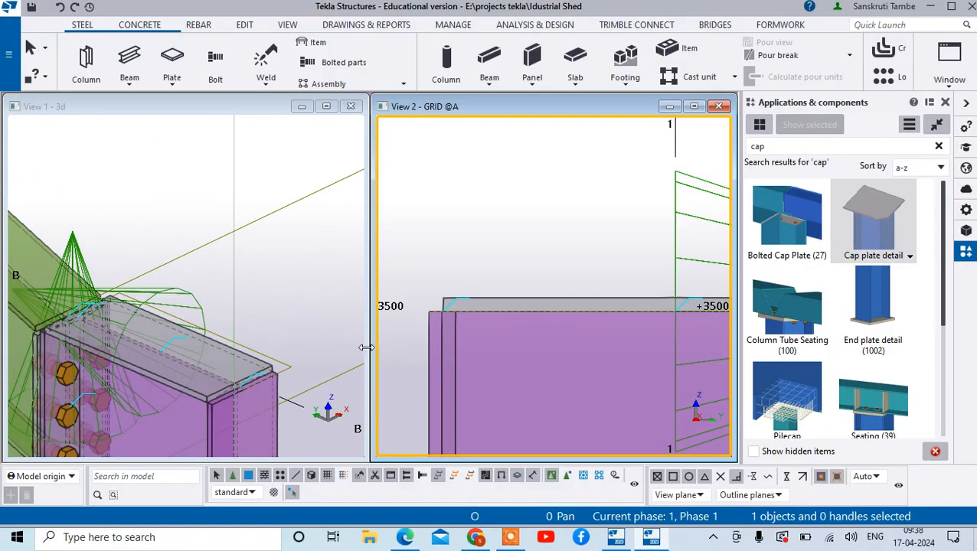
scroll(480, 308, down, 5)
scroll(500, 311, up, 4)
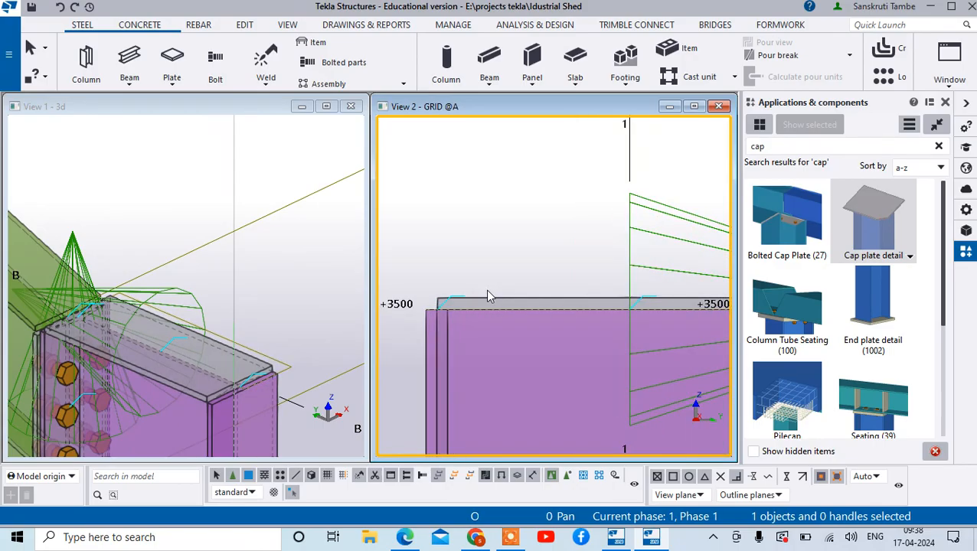
- Open the cap plate's properties and try the explicit rectangular plate shape instead of the default one
click(489, 304)
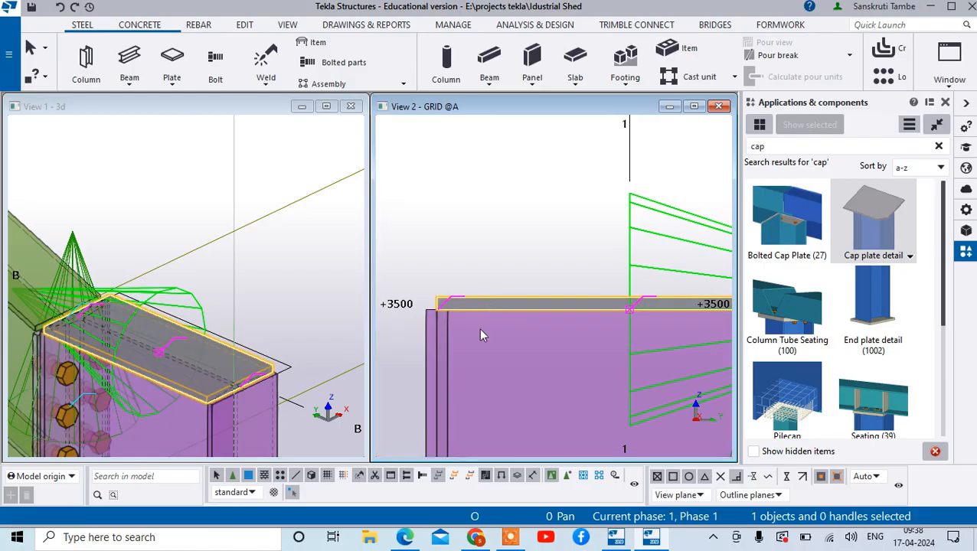
double_click(169, 297)
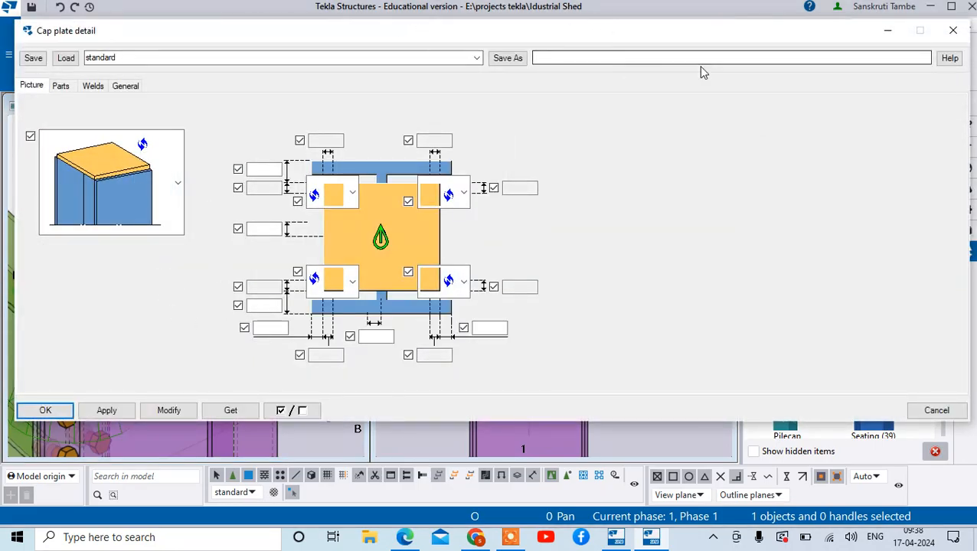
drag(601, 34, 566, 51)
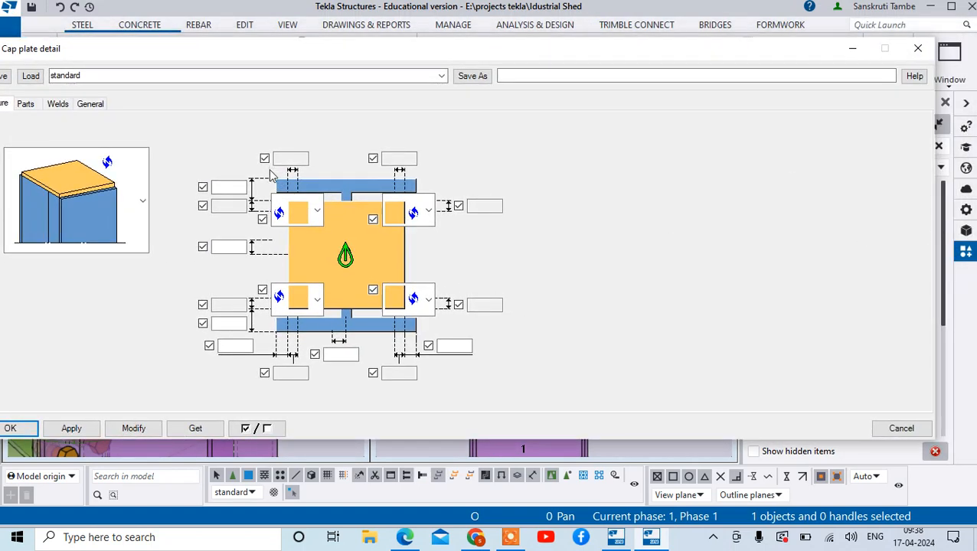
click(143, 200)
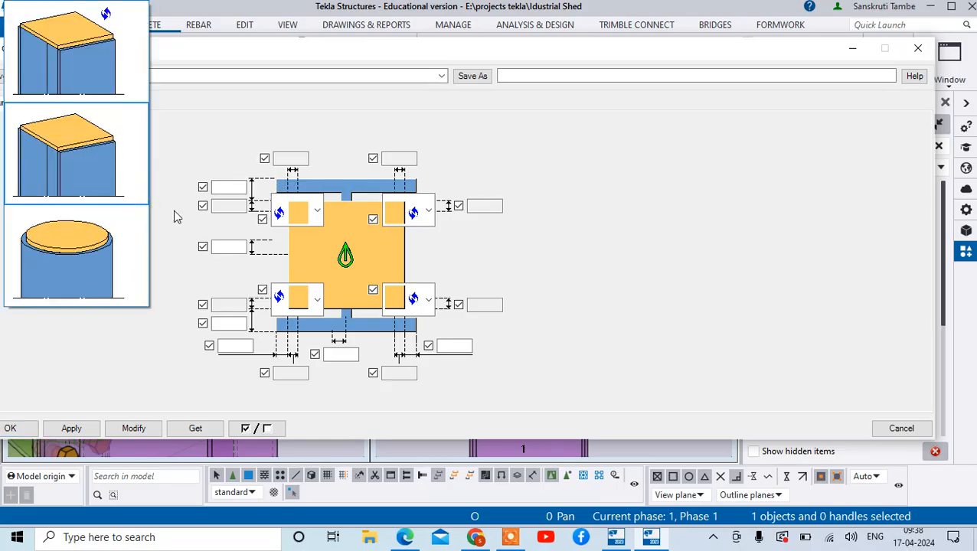
click(90, 164)
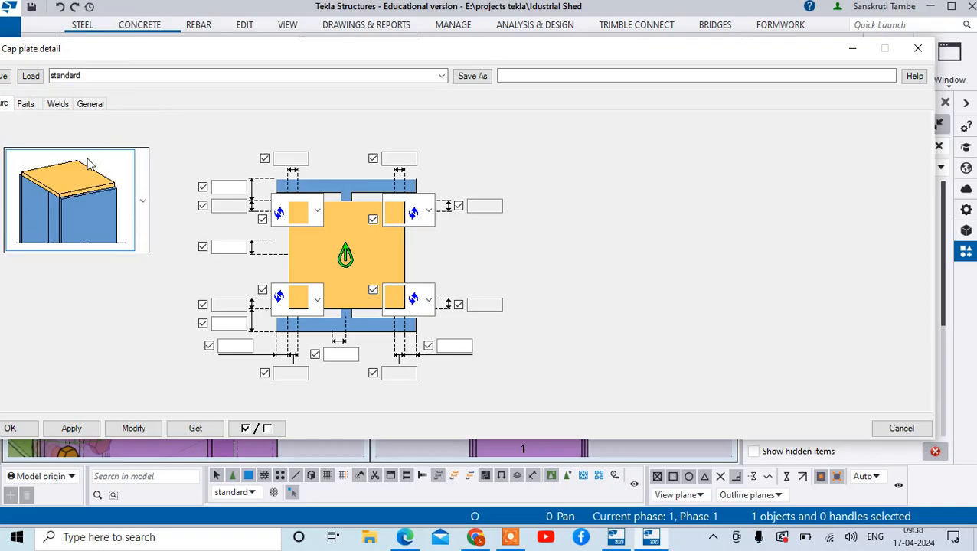
- Set the cap plate shape to the default option, apply it to the detail and close its properties
click(136, 199)
click(91, 53)
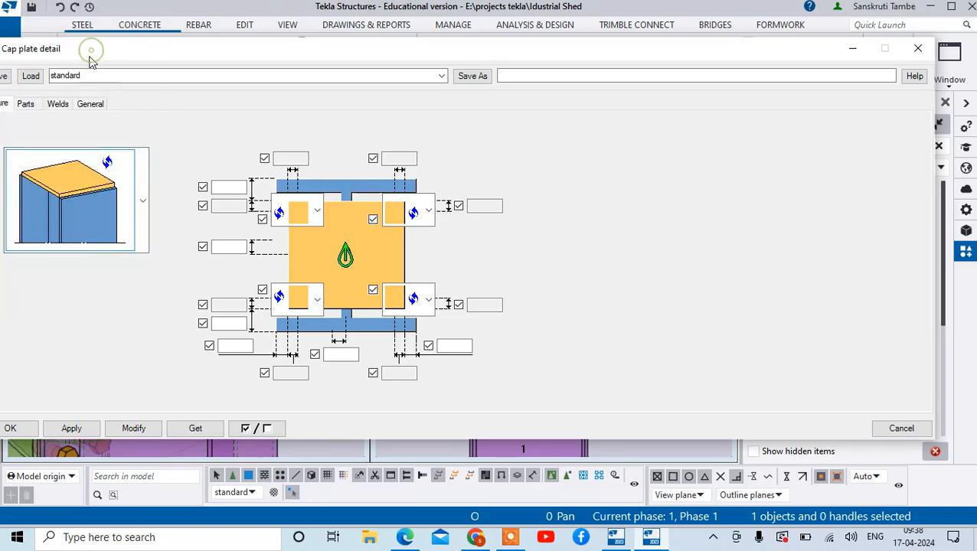
click(122, 428)
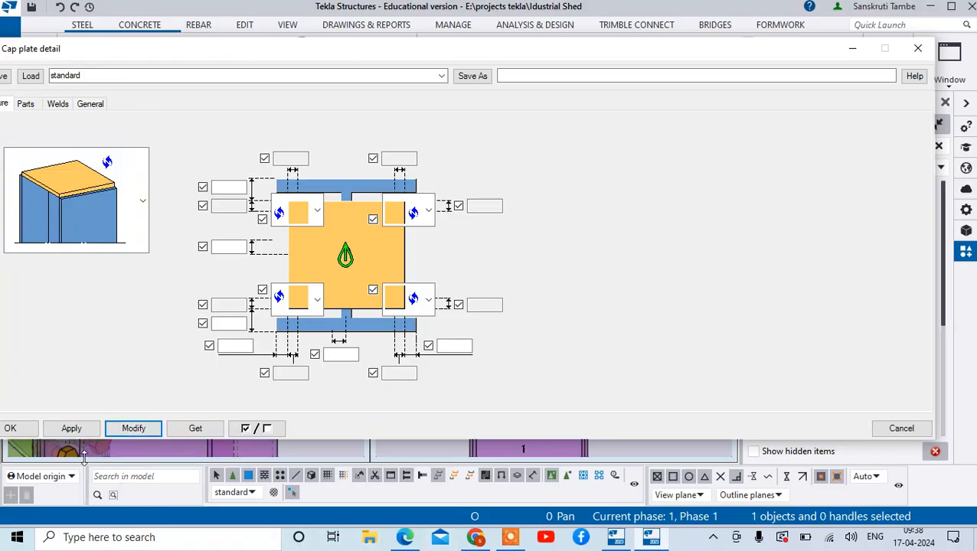
click(71, 428)
click(10, 428)
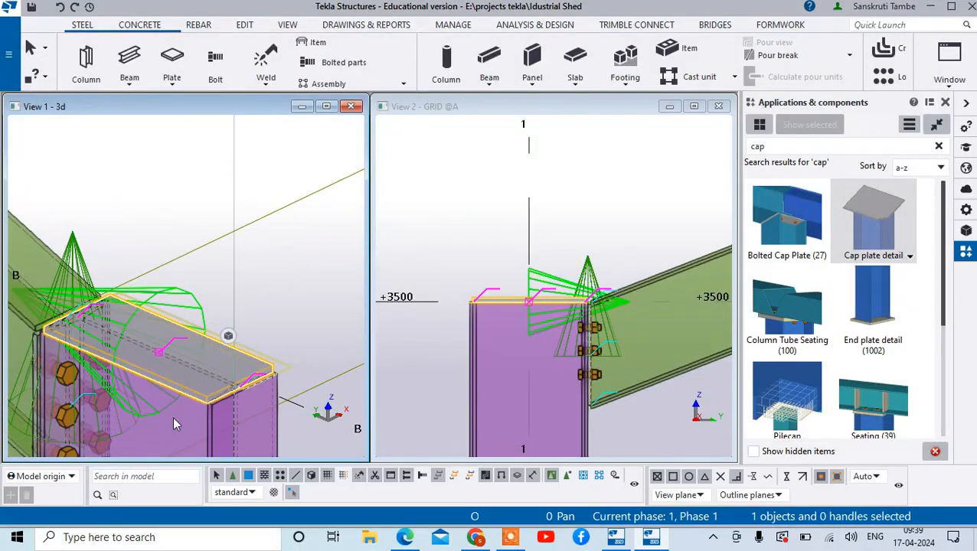
scroll(173, 416, up, 5)
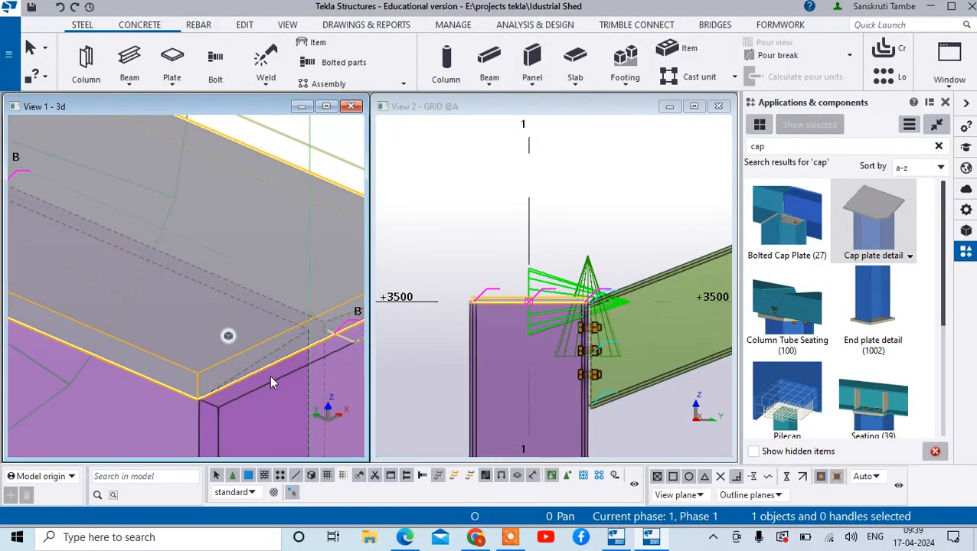
click(481, 246)
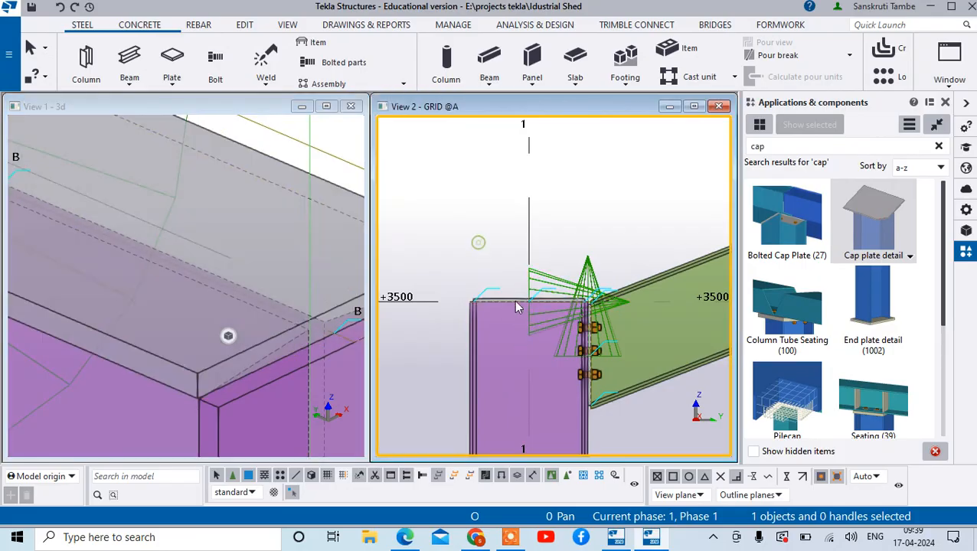
- Examine how the cap plate sits on the column top at grid A-1 in the grid A elevation
click(517, 303)
scroll(542, 291, up, 4)
scroll(561, 301, down, 3)
scroll(442, 318, up, 2)
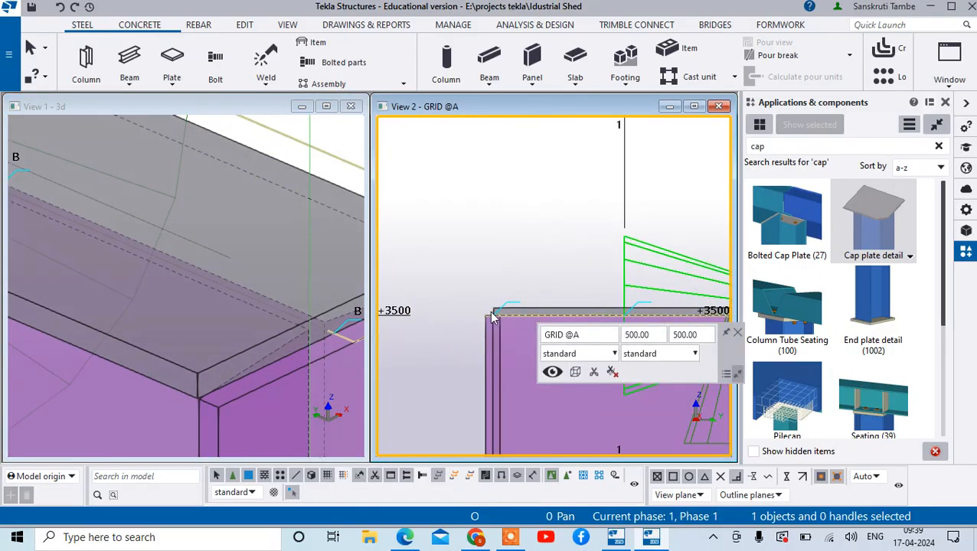
scroll(496, 316, up, 3)
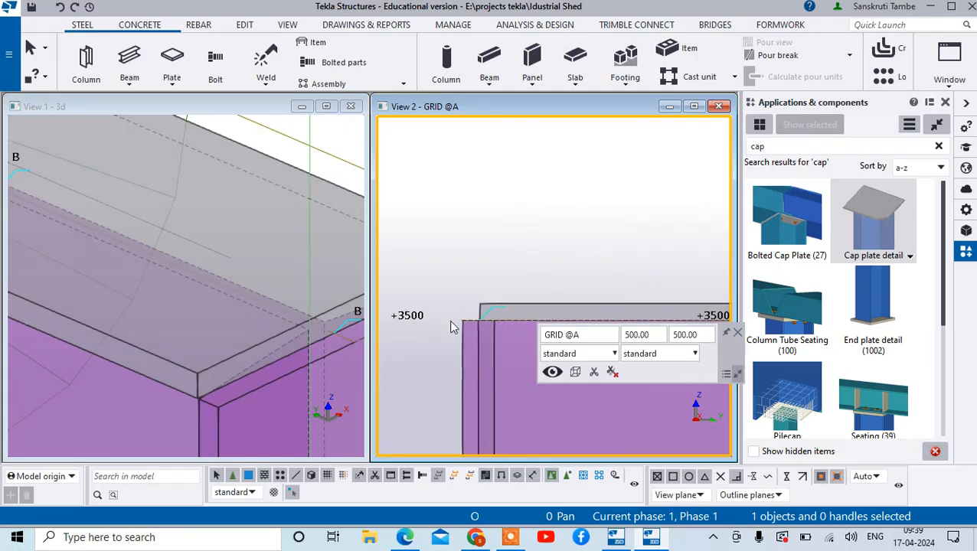
scroll(510, 313, down, 3)
- Open the properties of the cap plate at grid A-1 and review its plate shape choices and part settings
click(649, 260)
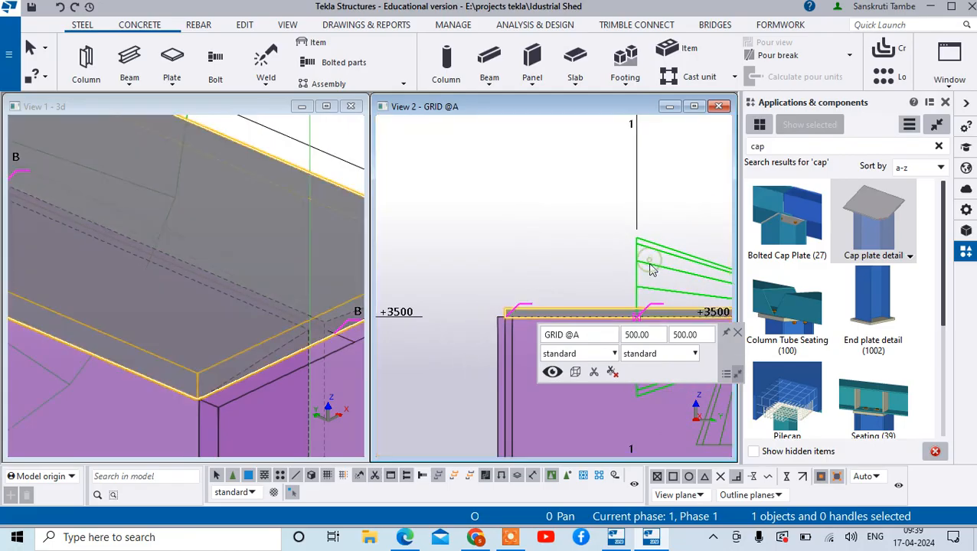
double_click(681, 289)
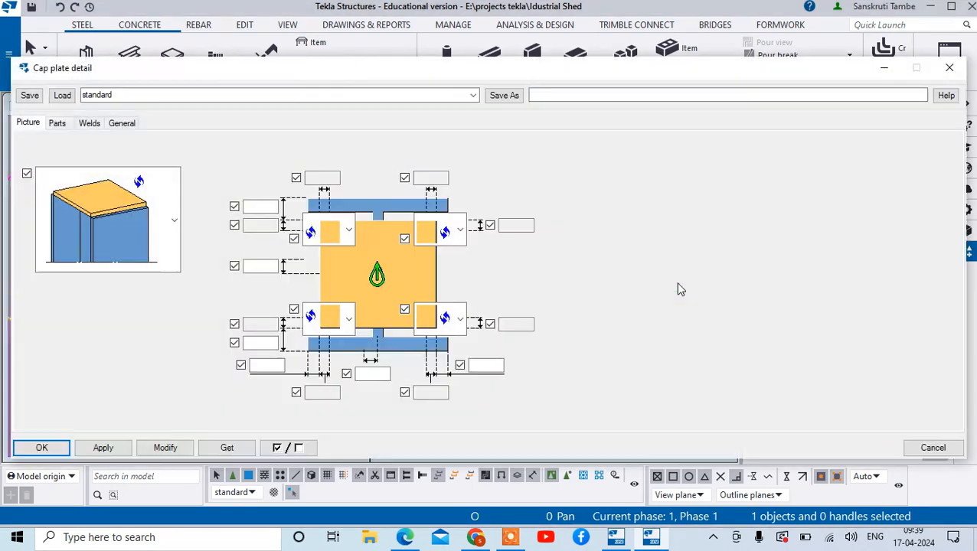
click(175, 229)
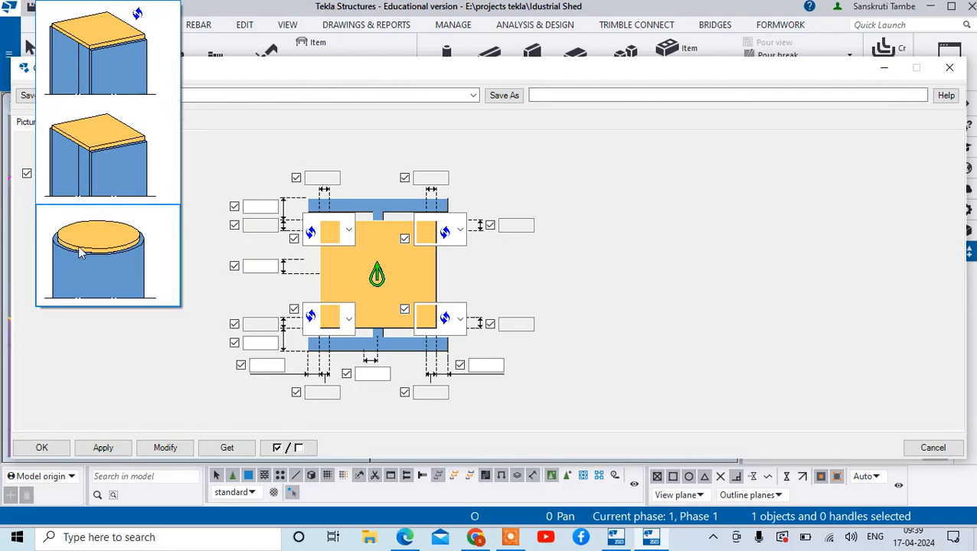
click(157, 165)
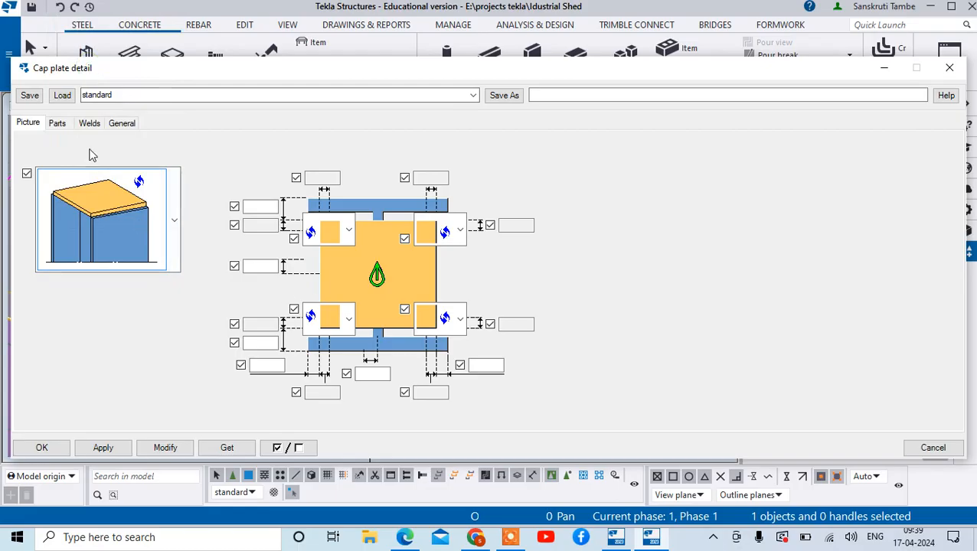
click(58, 124)
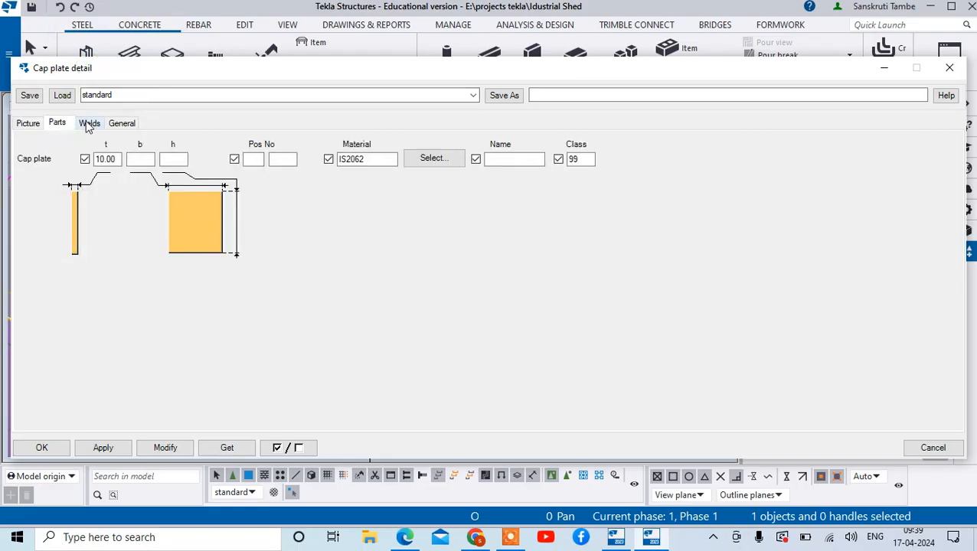
click(89, 123)
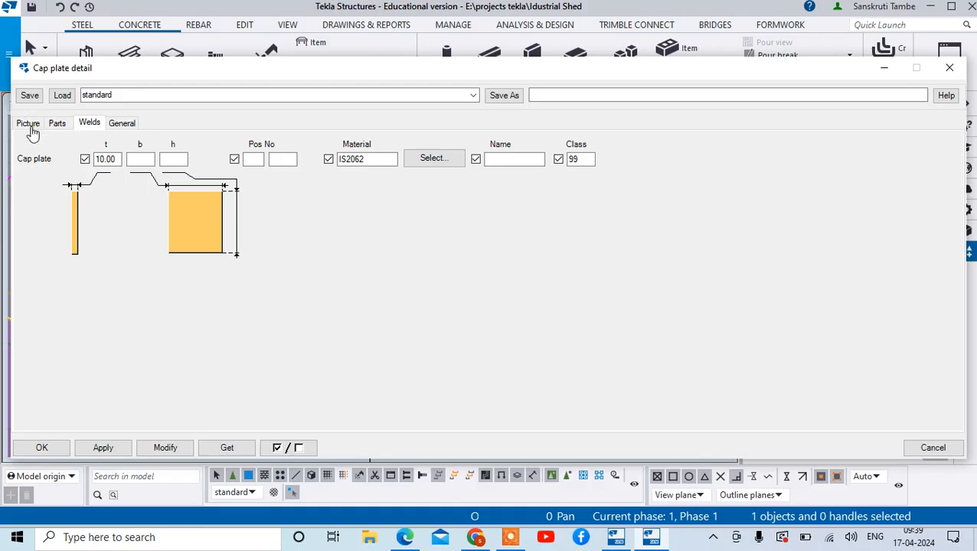
click(31, 129)
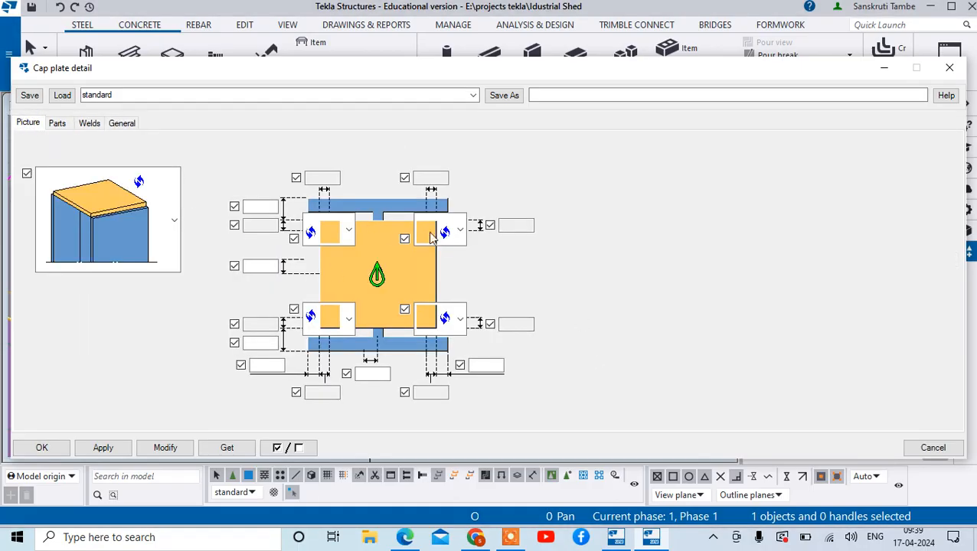
- Review the corner chamfer options offered for the cap plate, leaving the corners at their default
click(460, 230)
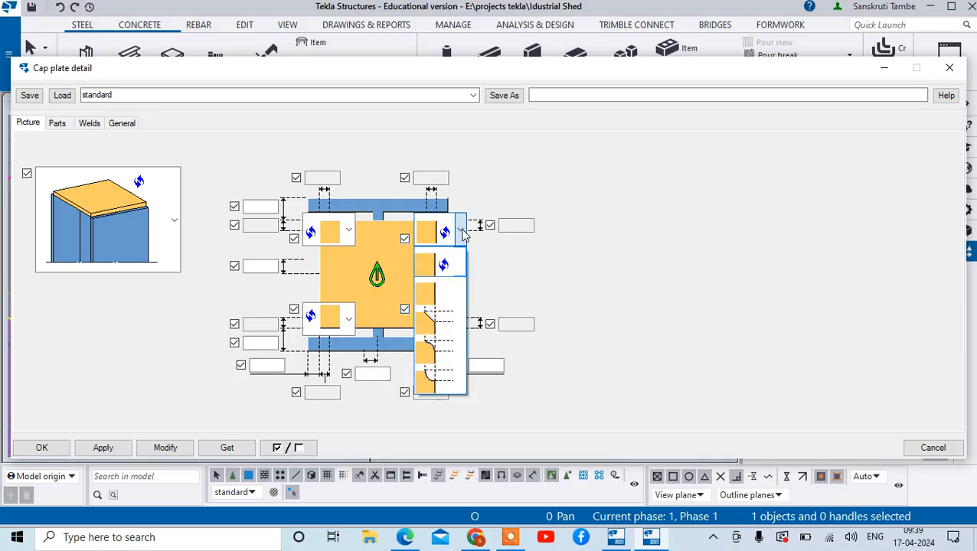
click(462, 232)
click(461, 232)
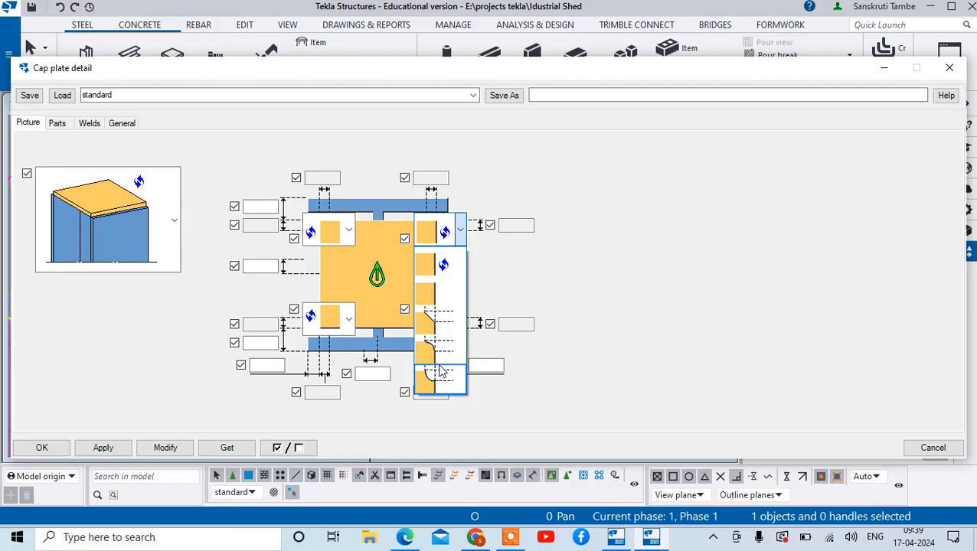
click(672, 383)
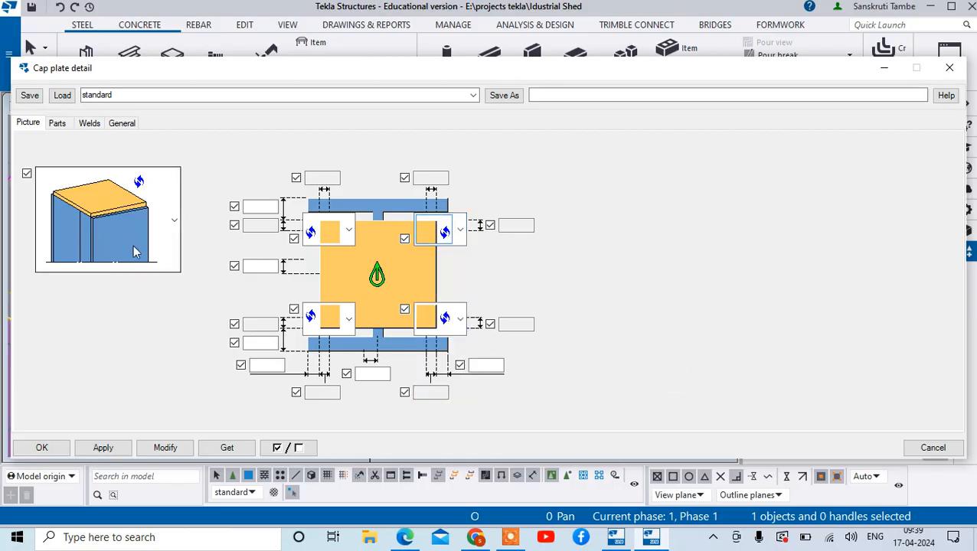
click(329, 235)
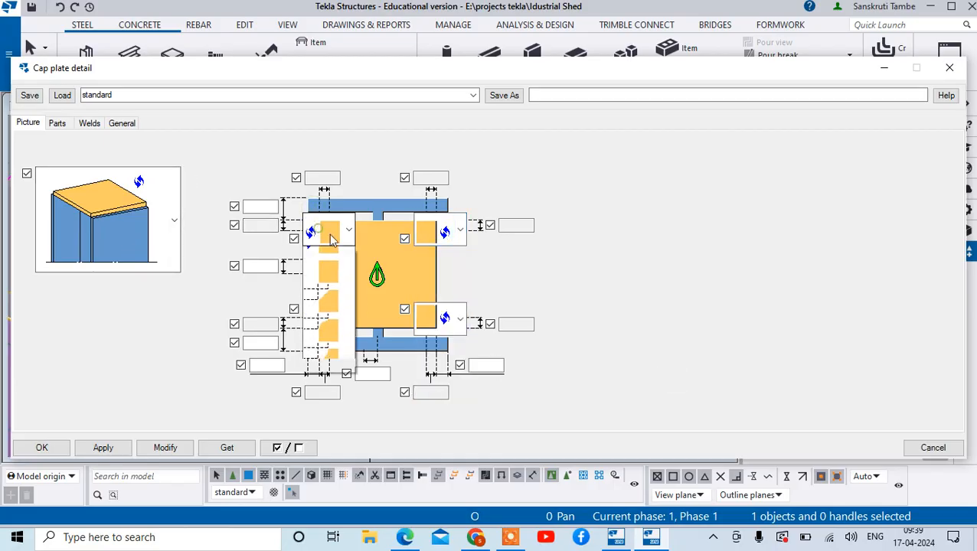
click(309, 233)
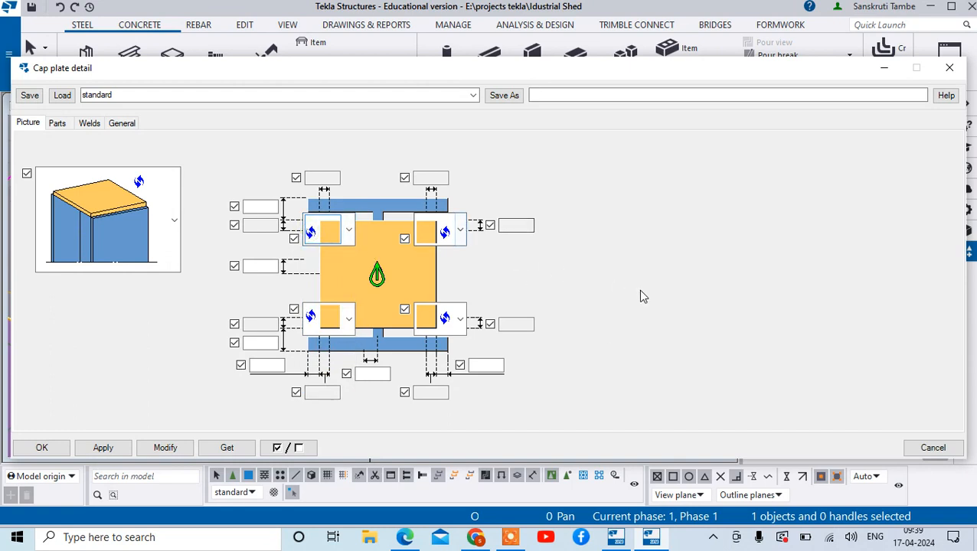
- Review the cap plate detail's part, weld and general settings, ending back at the plate shape picture
click(66, 126)
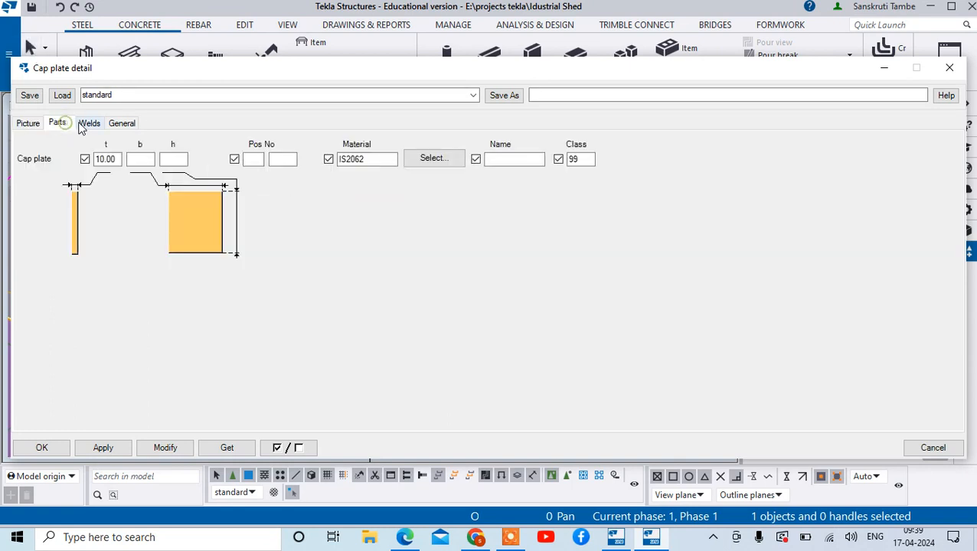
click(90, 125)
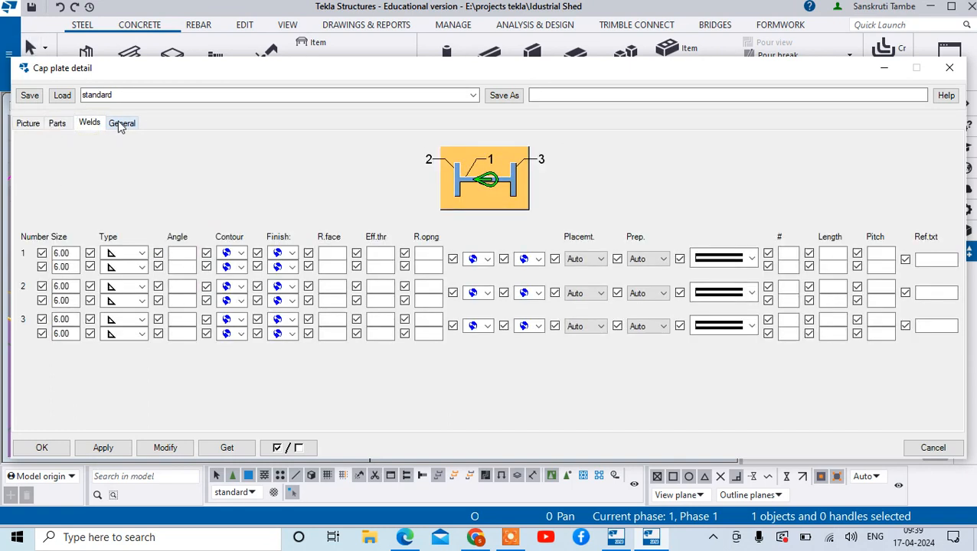
click(125, 124)
click(89, 124)
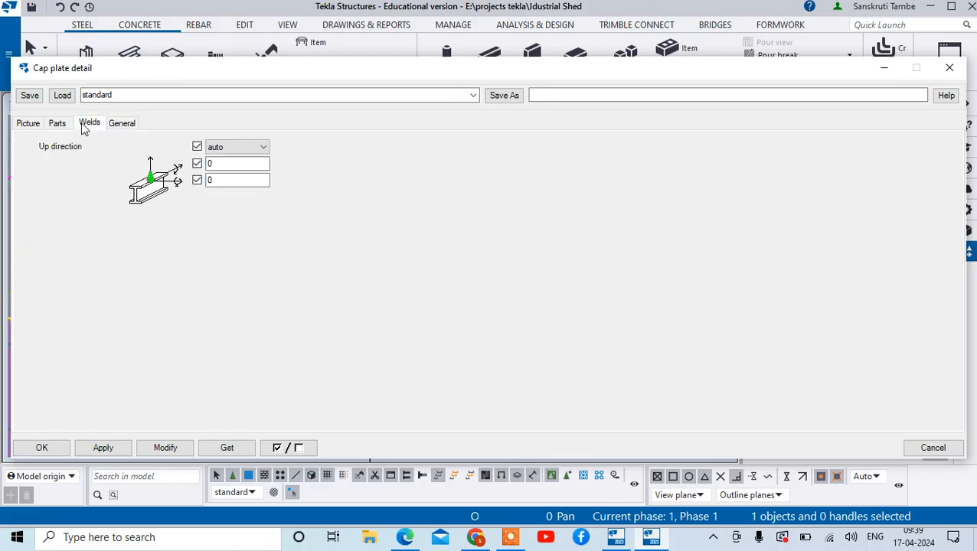
click(27, 125)
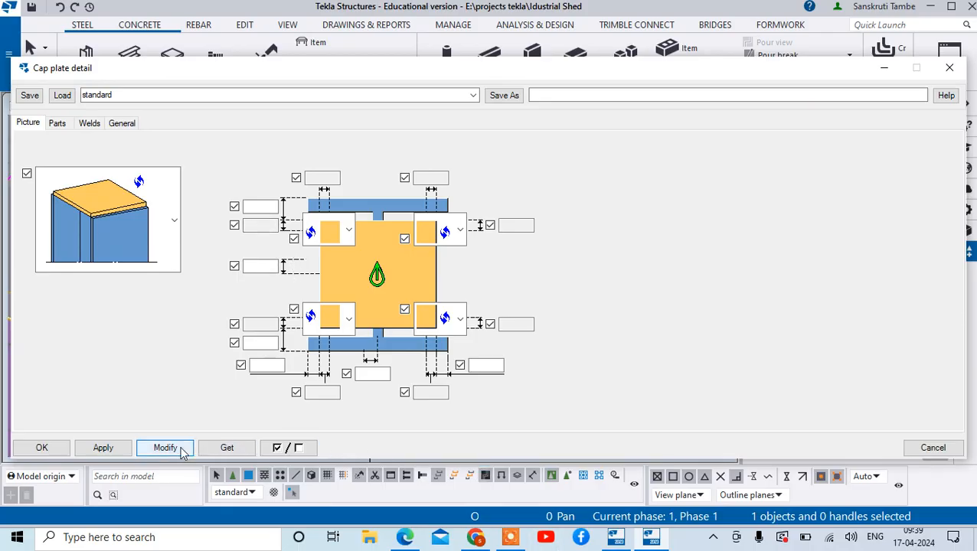
- Choose the default plate shape again, modify the cap plate detail at grid A-1 with it and close the properties
click(174, 247)
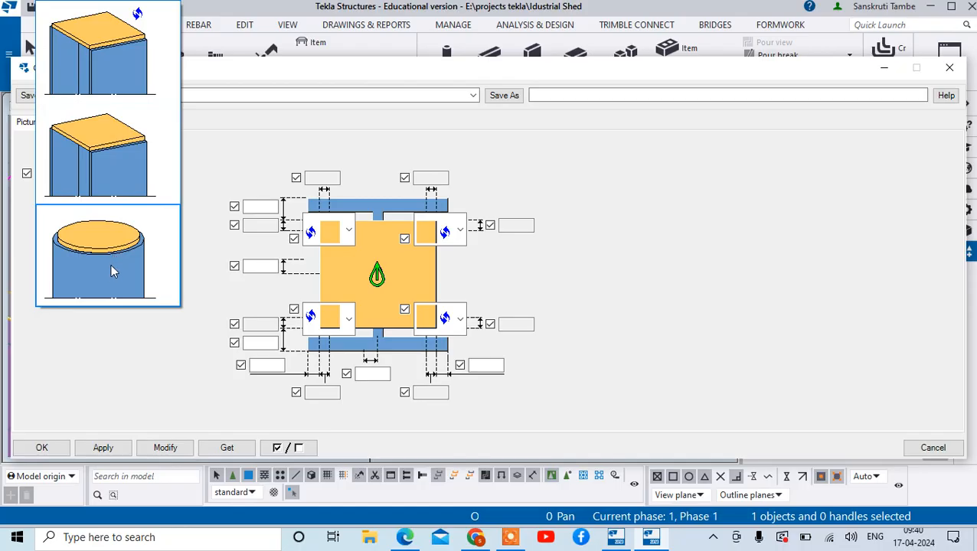
click(159, 81)
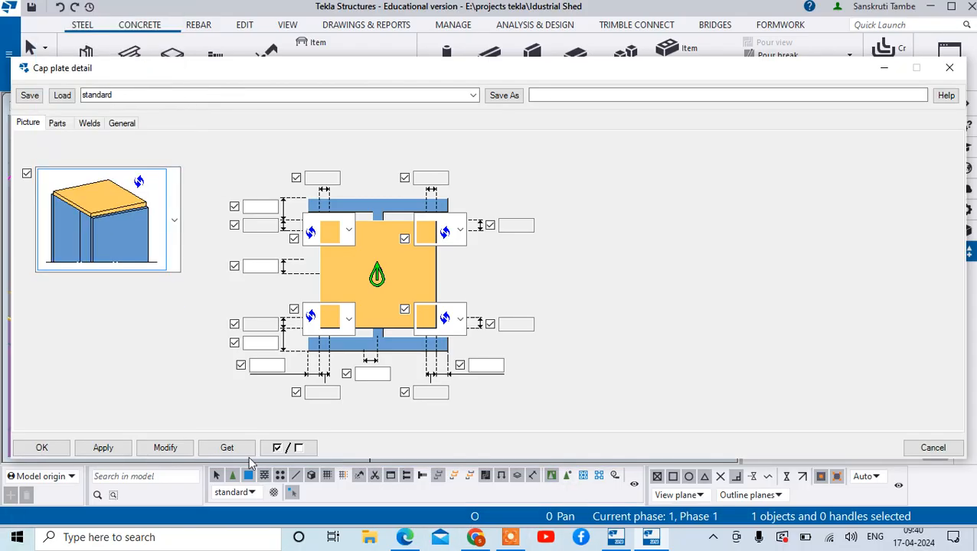
click(177, 450)
click(41, 448)
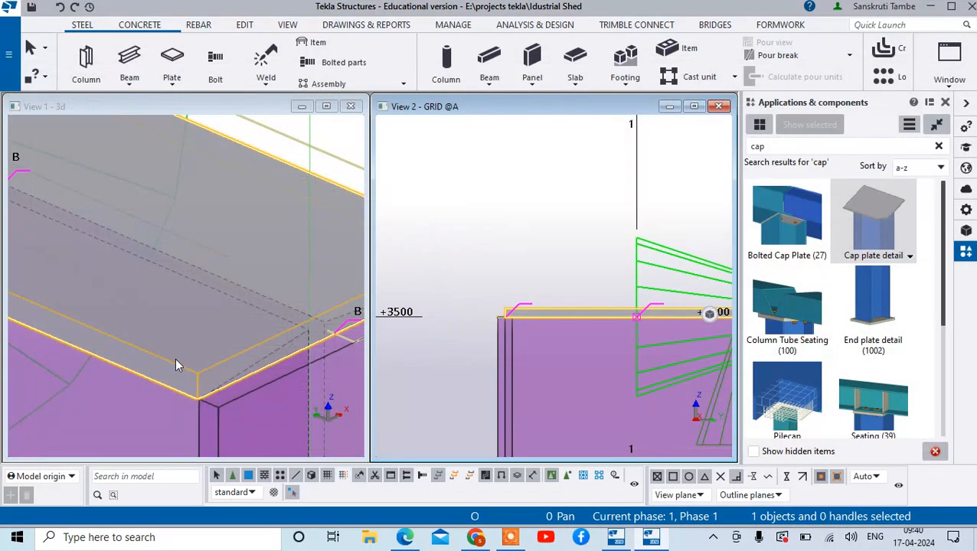
- Place a Cap plate detail on the column at grid A-2, positioned at the centre of its top end at +3500
scroll(638, 309, down, 3)
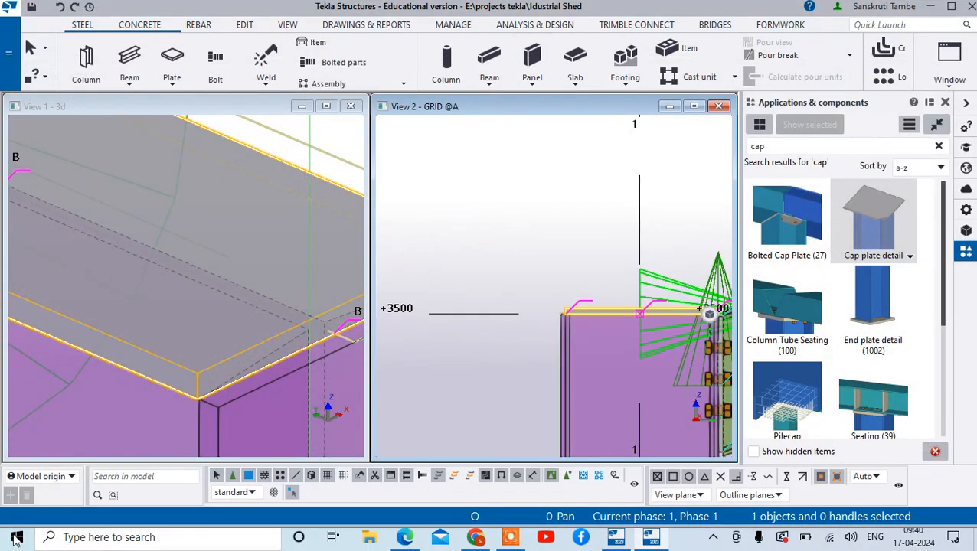
scroll(497, 380, down, 5)
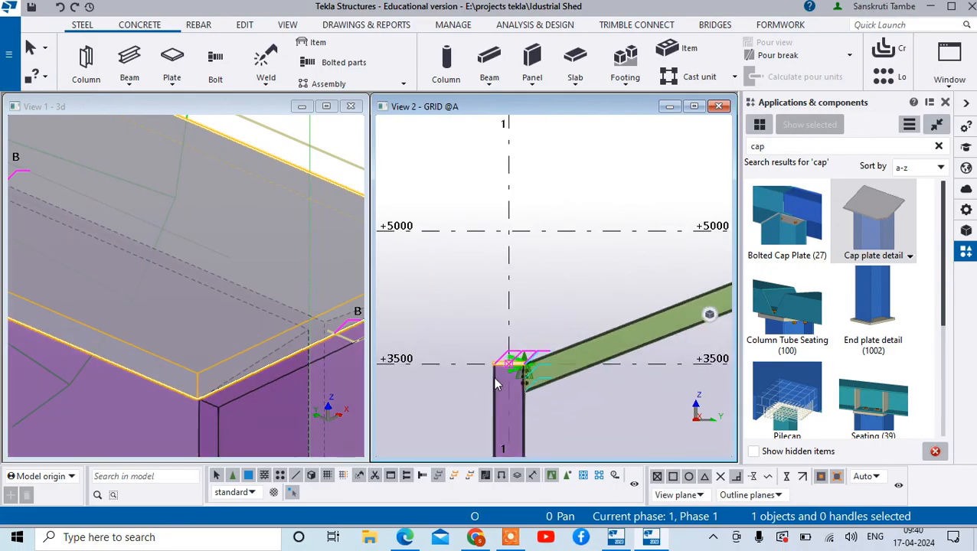
click(523, 279)
scroll(516, 326, down, 4)
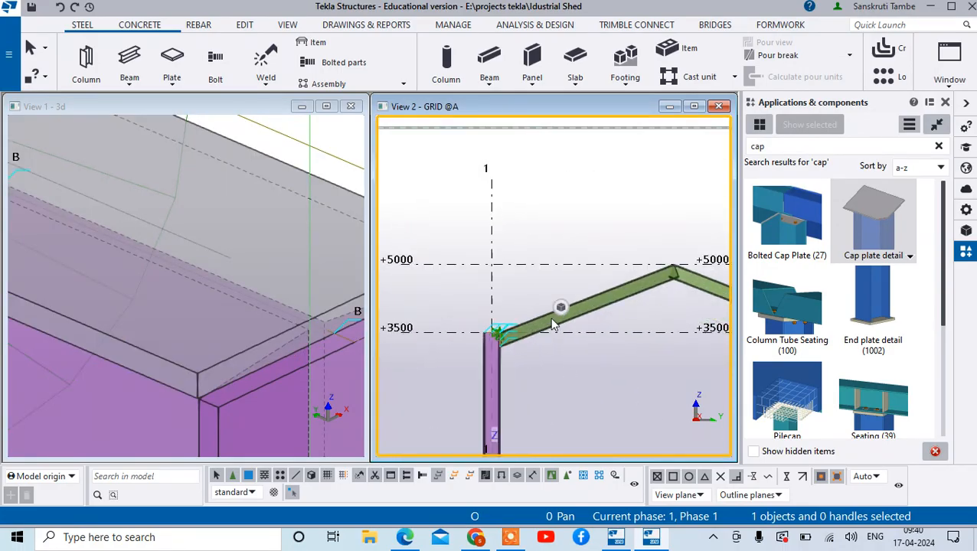
scroll(554, 325, down, 5)
scroll(576, 348, up, 5)
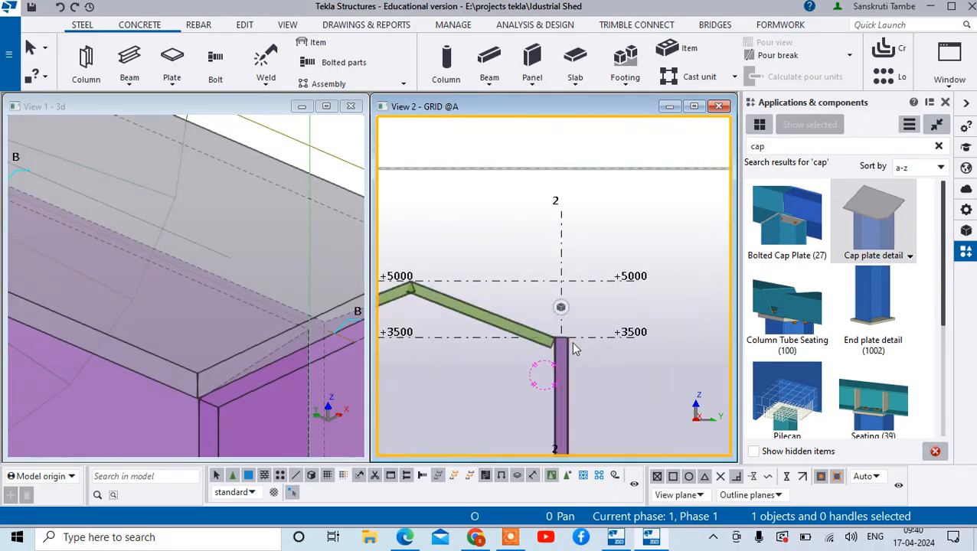
scroll(575, 348, up, 4)
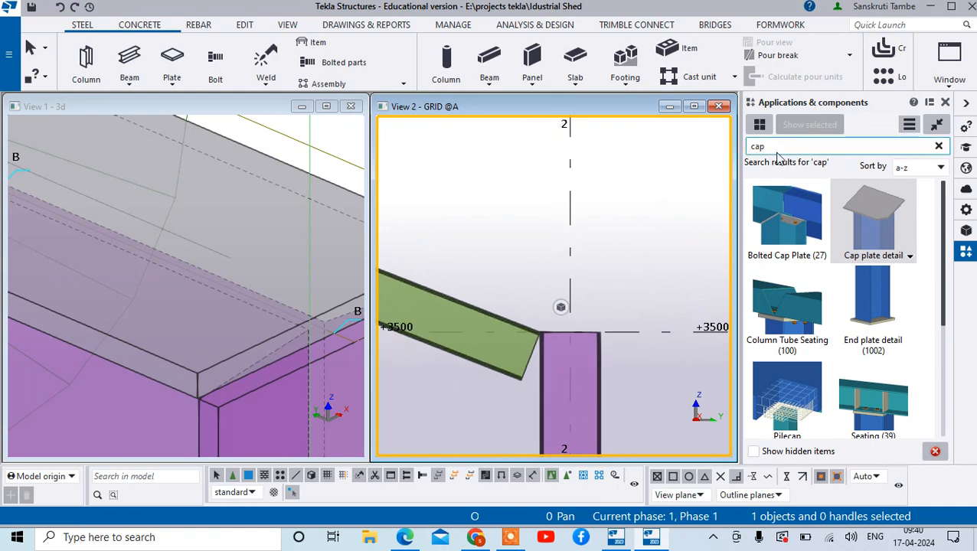
click(882, 203)
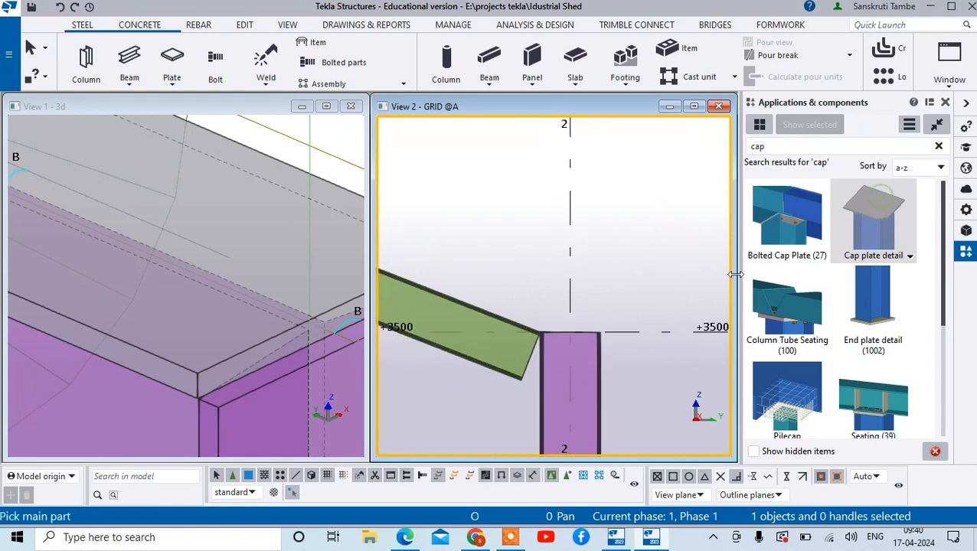
click(574, 341)
scroll(569, 331, up, 2)
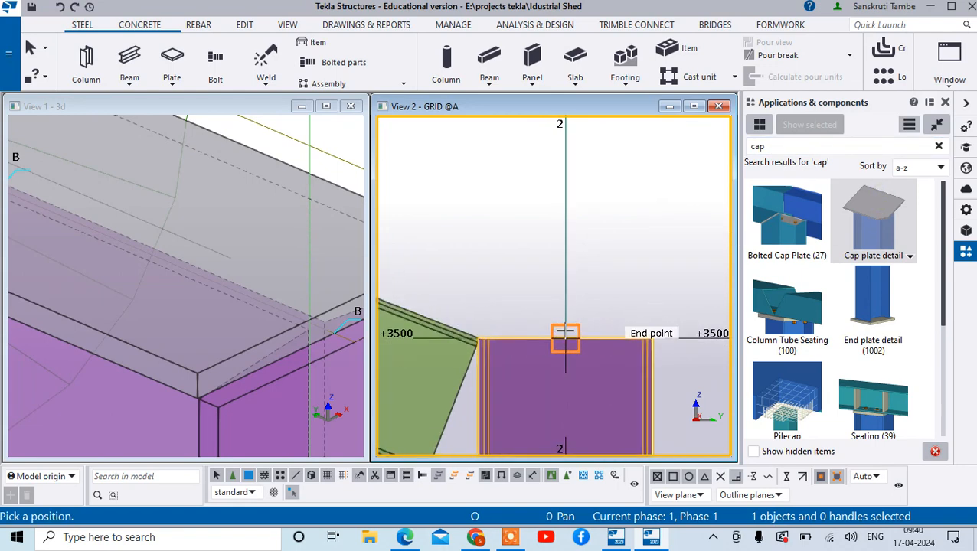
click(565, 334)
right_click(609, 234)
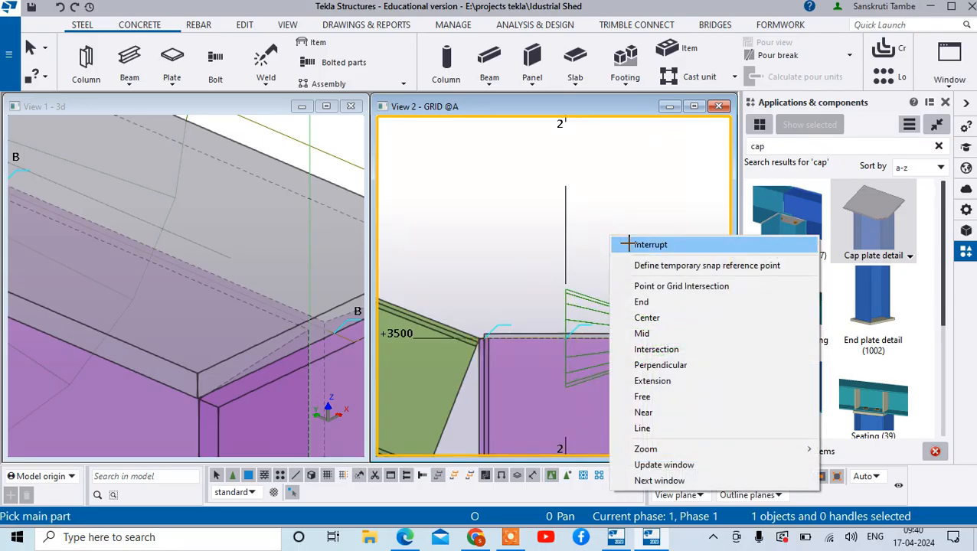
click(629, 239)
- Search the component catalogue for 144
double_click(758, 146)
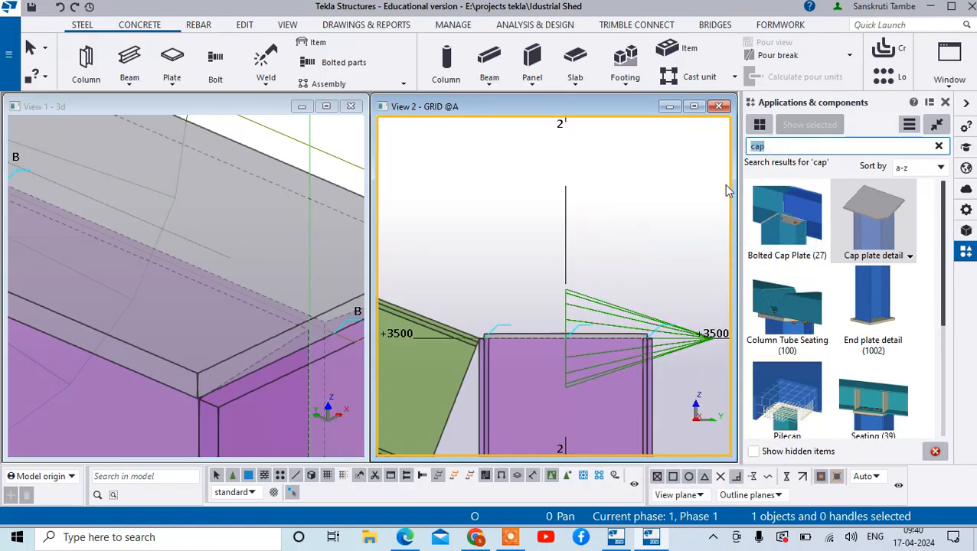
text(10)
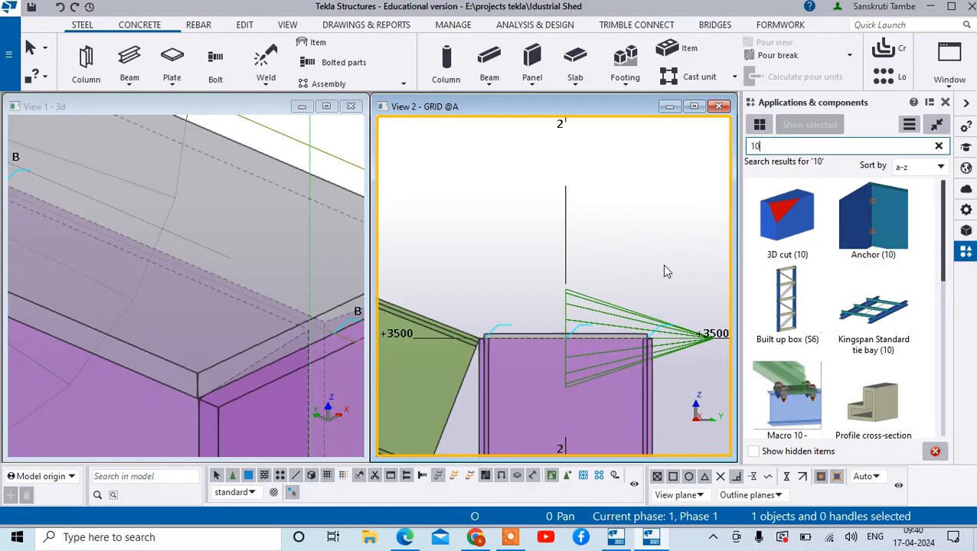
key(BackSpace)
text(44)
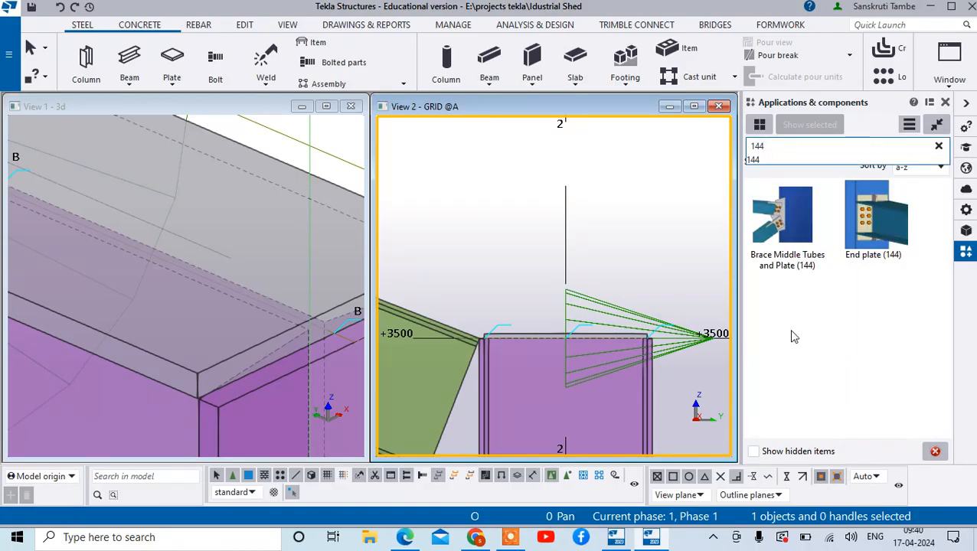
- Connect the sloping beam to the column at grid A-2 with an End plate (144) connection and end the command
click(865, 209)
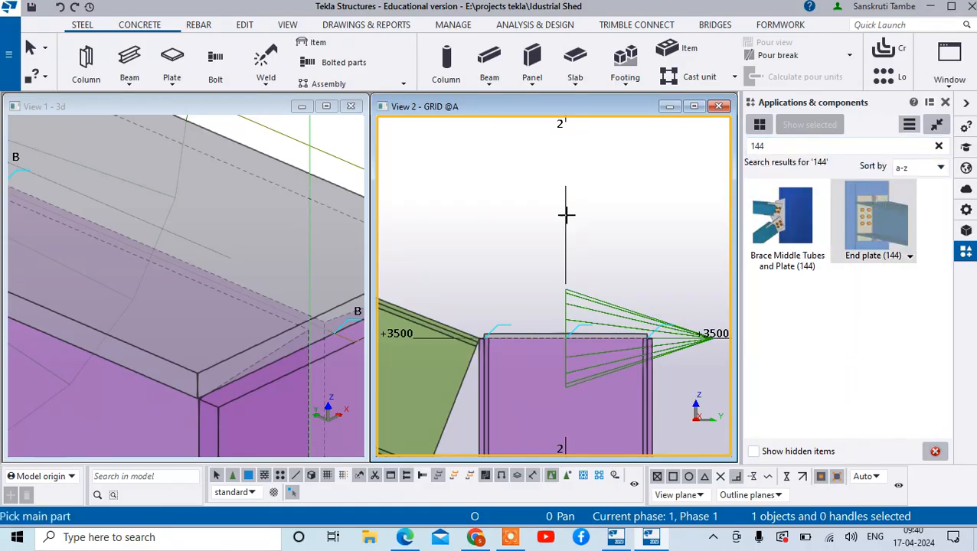
click(511, 381)
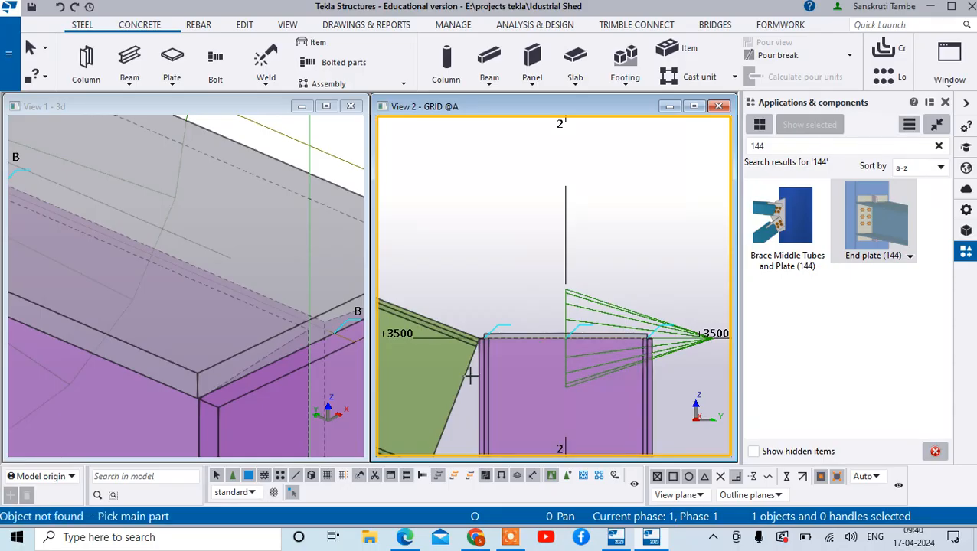
scroll(567, 359, down, 4)
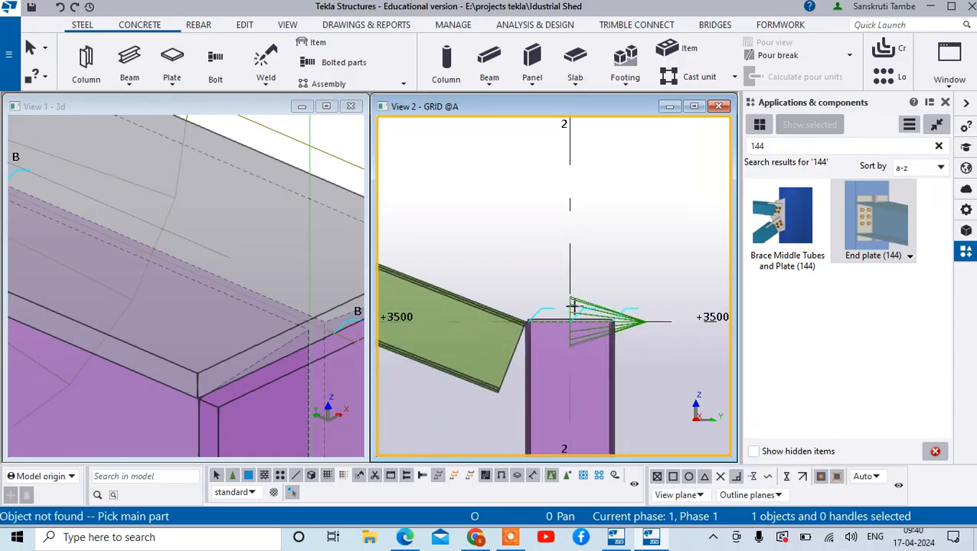
click(582, 366)
click(540, 345)
scroll(551, 329, up, 6)
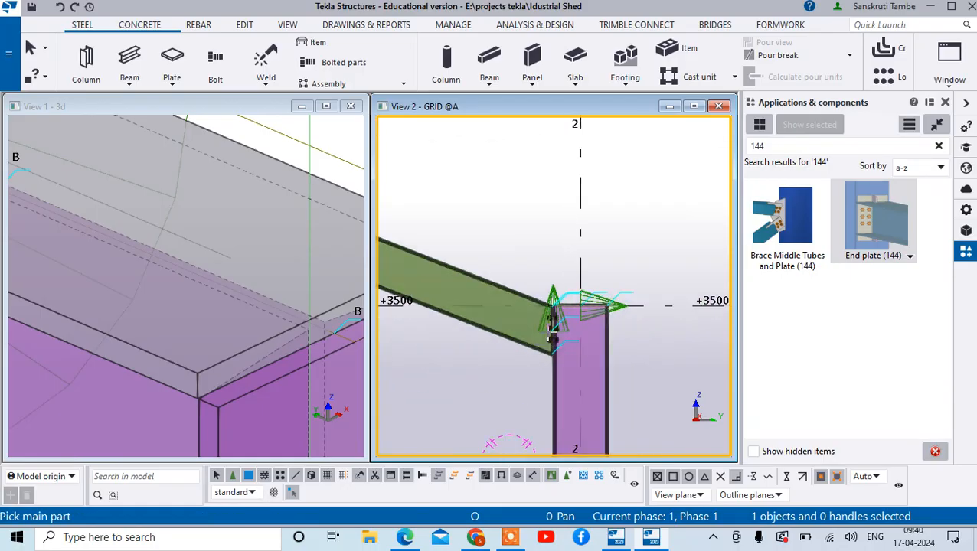
scroll(550, 207, down, 8)
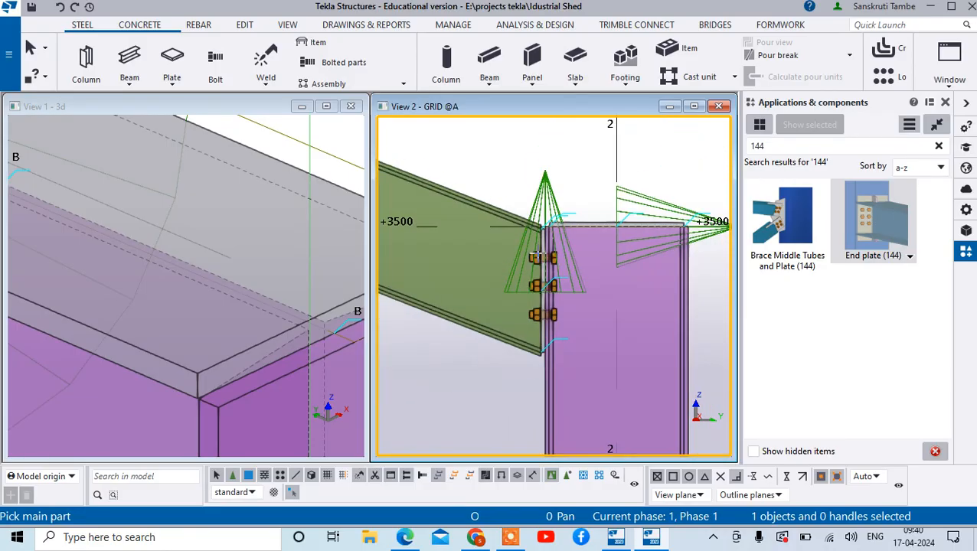
scroll(609, 208, down, 2)
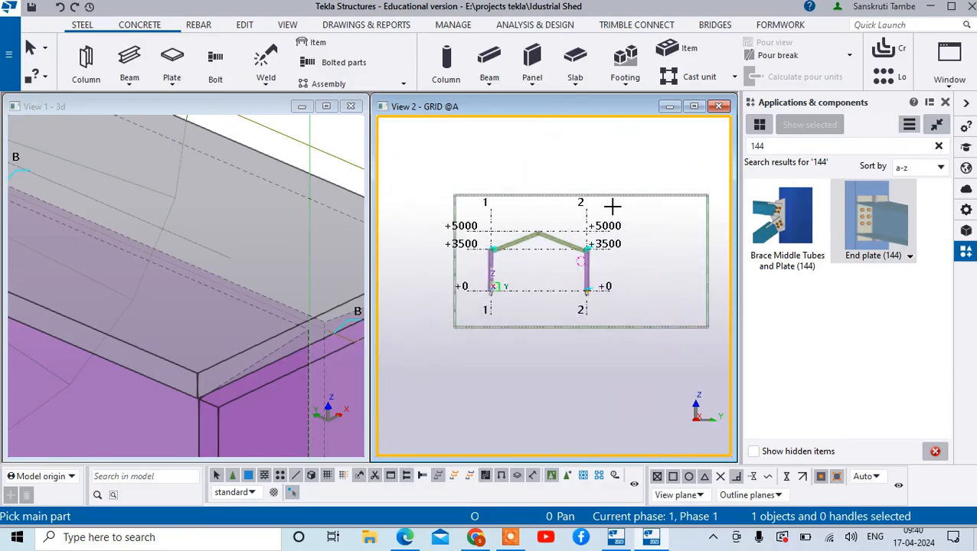
right_click(615, 208)
click(656, 217)
- Try to copy the area-selected sloping beams and column from grid A to grid B, 5000 mm away, keeping duplicates
scroll(651, 220, down, 2)
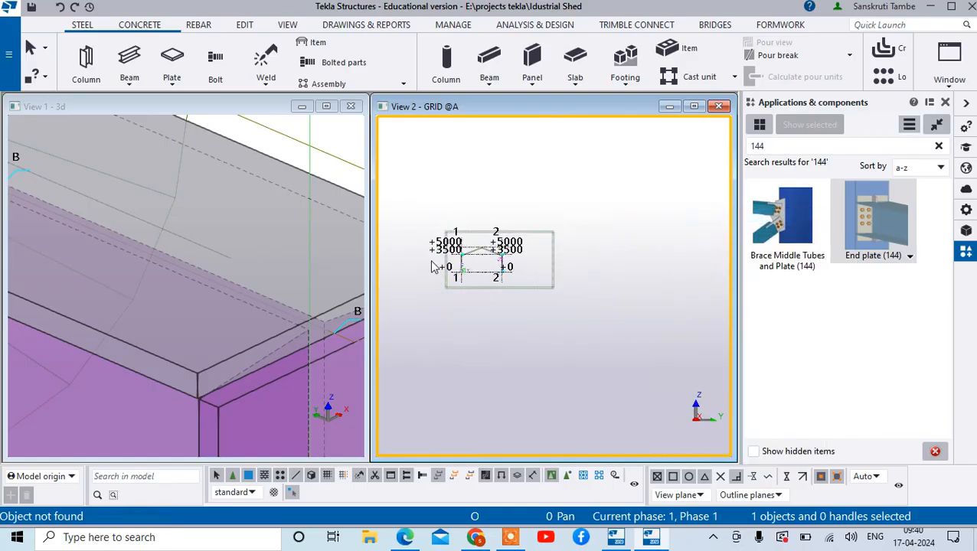
scroll(282, 233, down, 5)
scroll(145, 283, down, 6)
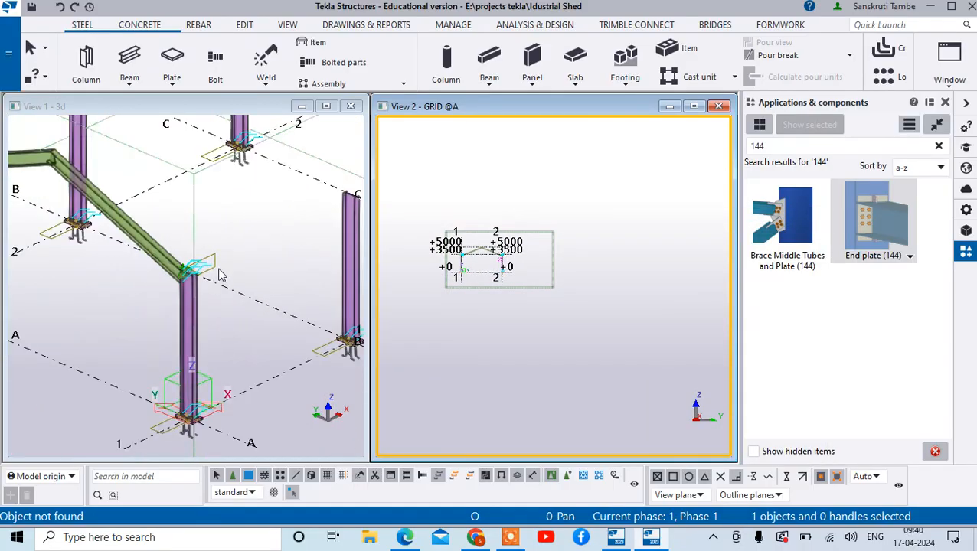
scroll(126, 167, up, 2)
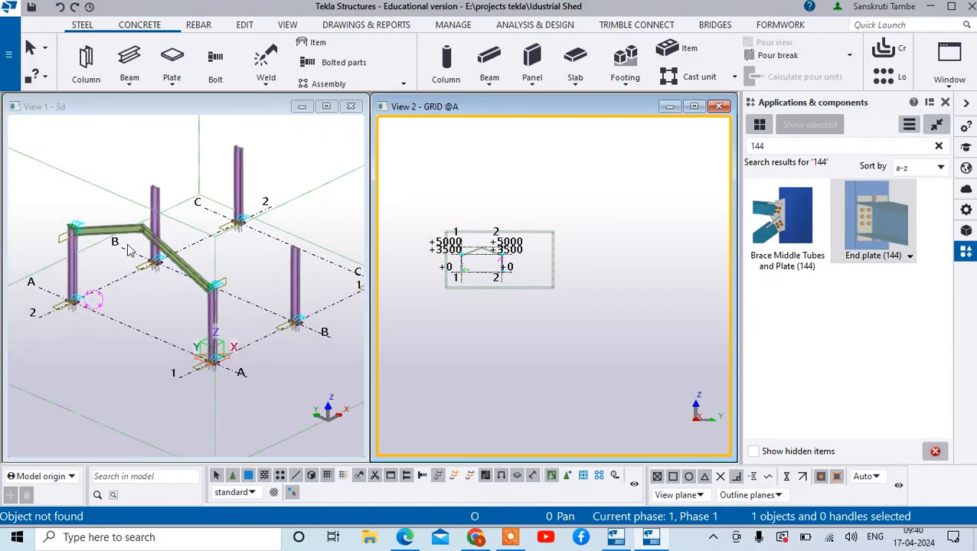
drag(173, 279, 116, 228)
scroll(211, 298, down, 4)
scroll(211, 295, up, 3)
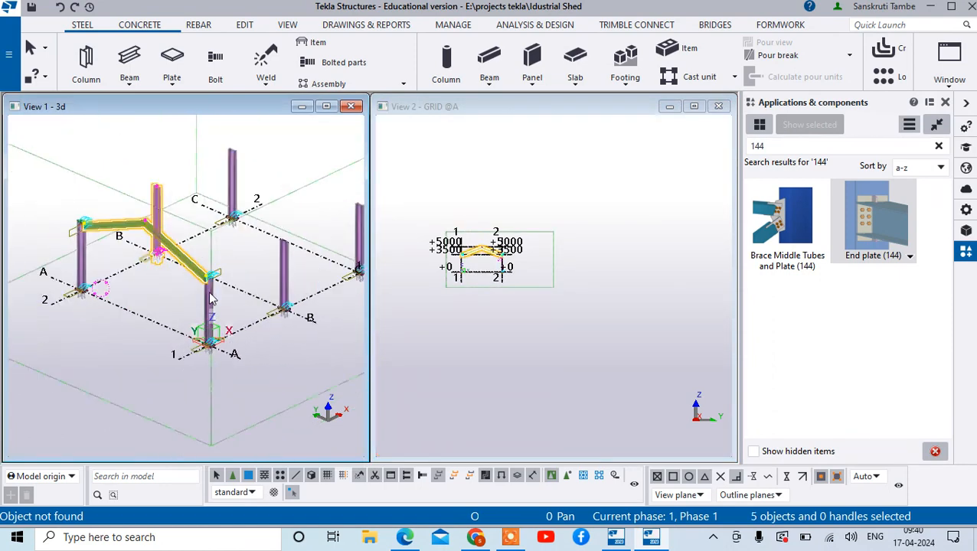
right_click(195, 265)
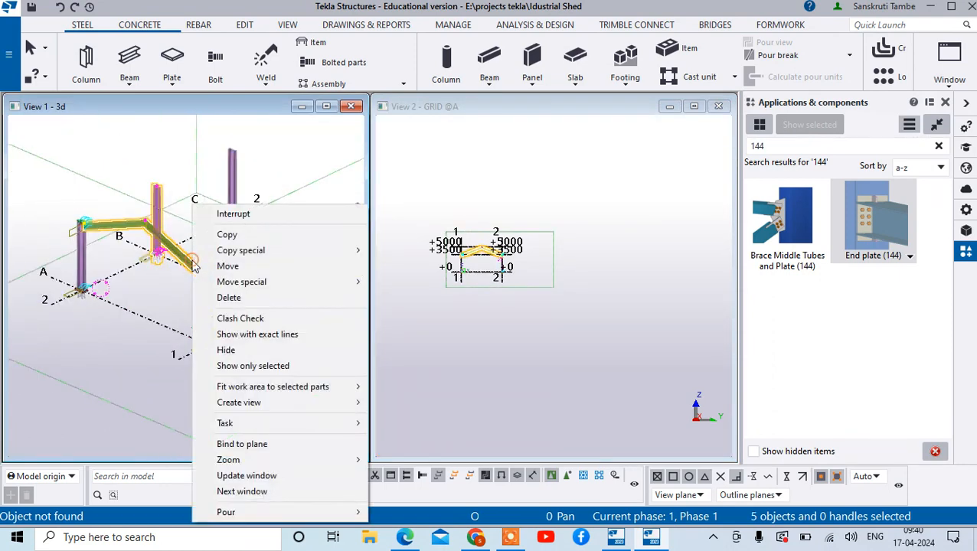
click(243, 240)
scroll(229, 306, up, 6)
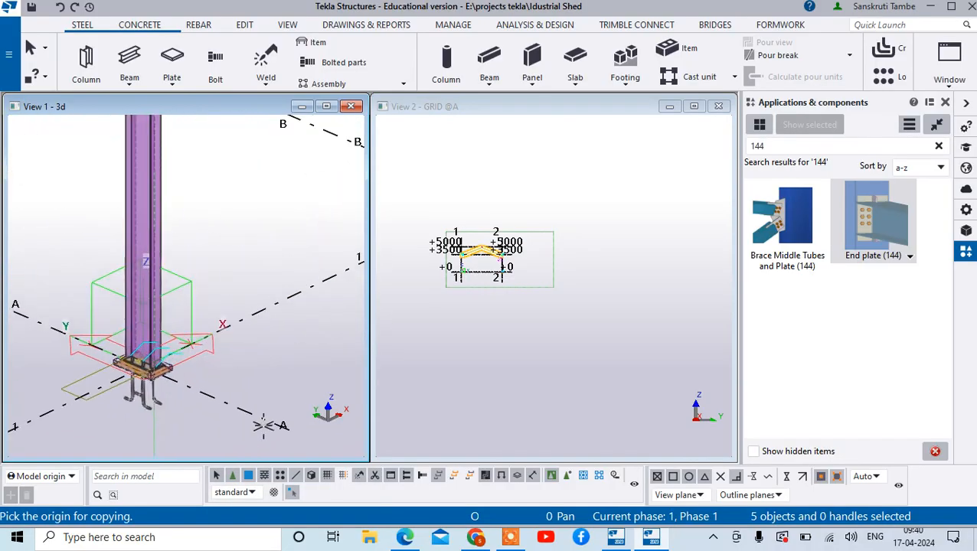
click(263, 420)
scroll(332, 372, down, 6)
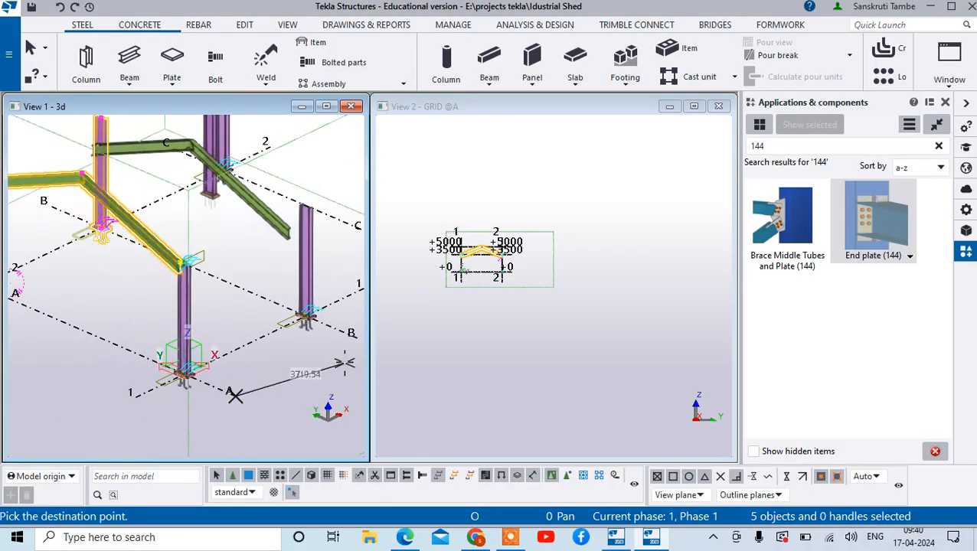
scroll(331, 371, up, 5)
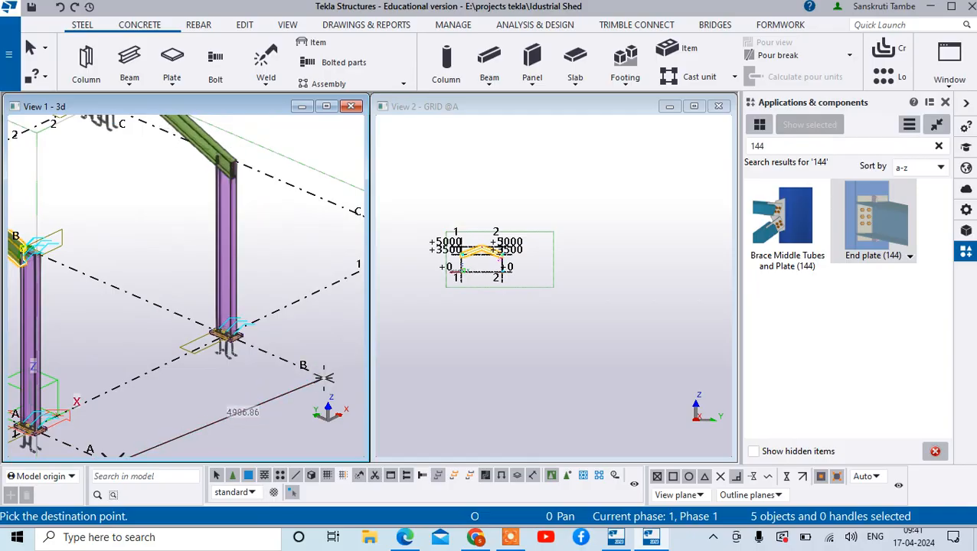
click(317, 375)
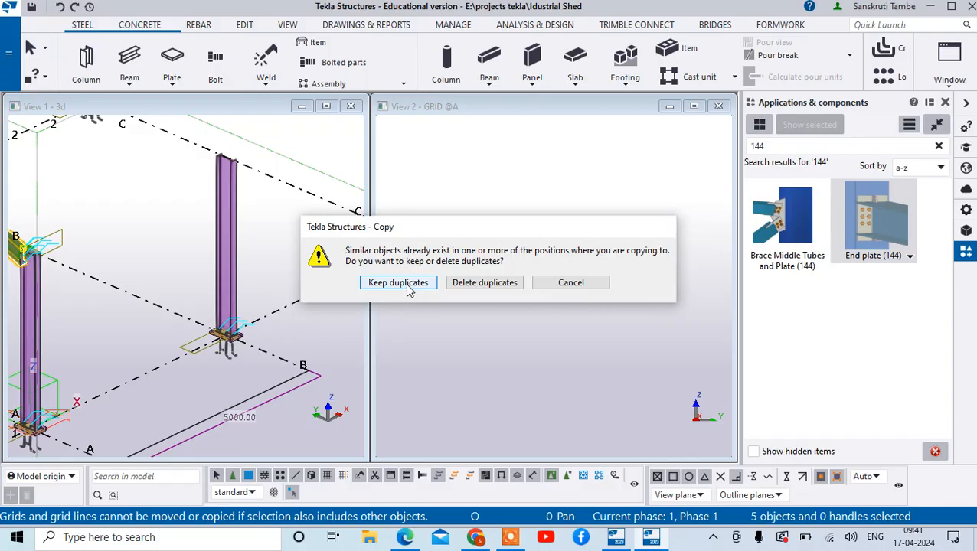
click(398, 283)
- Try to copy the same selection to grid C, expanding the work area to include the copied objects, and end copying
scroll(244, 287, down, 5)
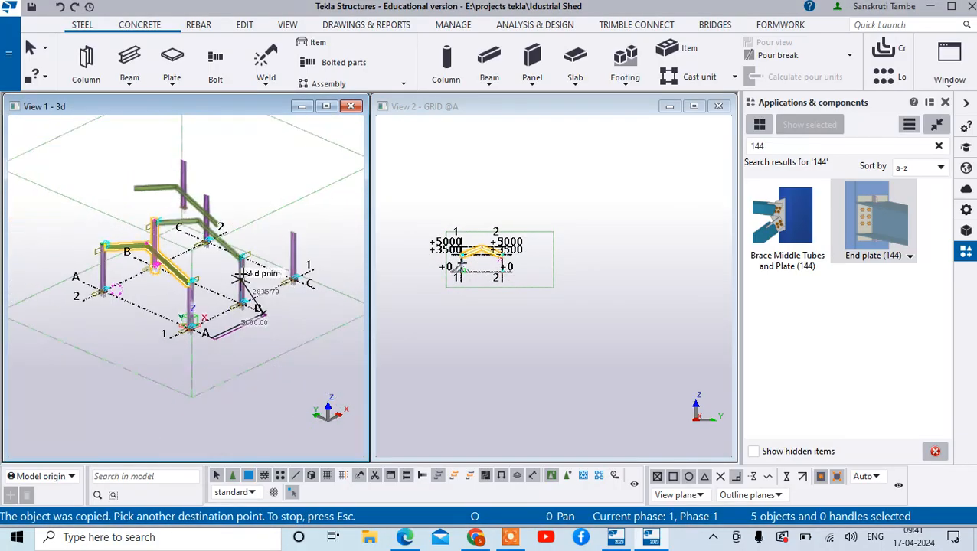
scroll(244, 278, up, 8)
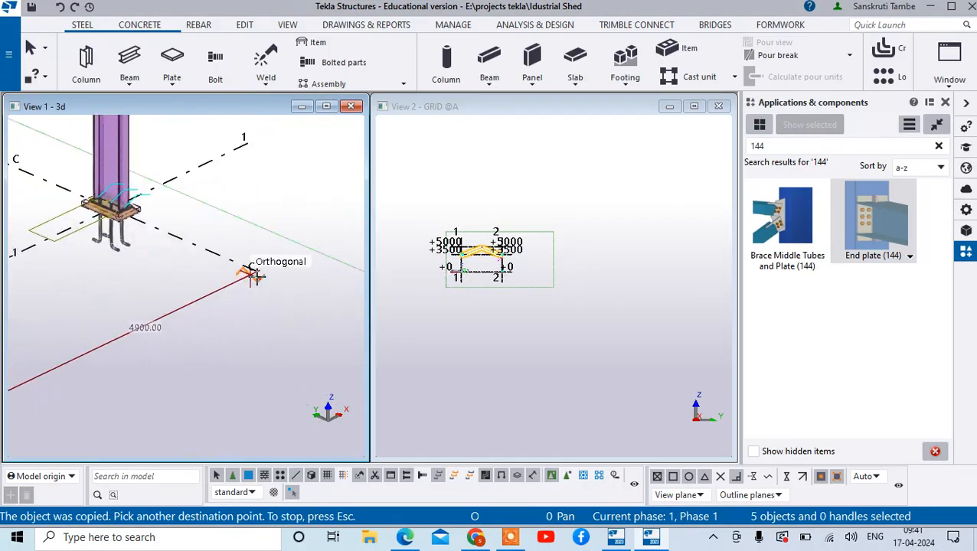
click(253, 270)
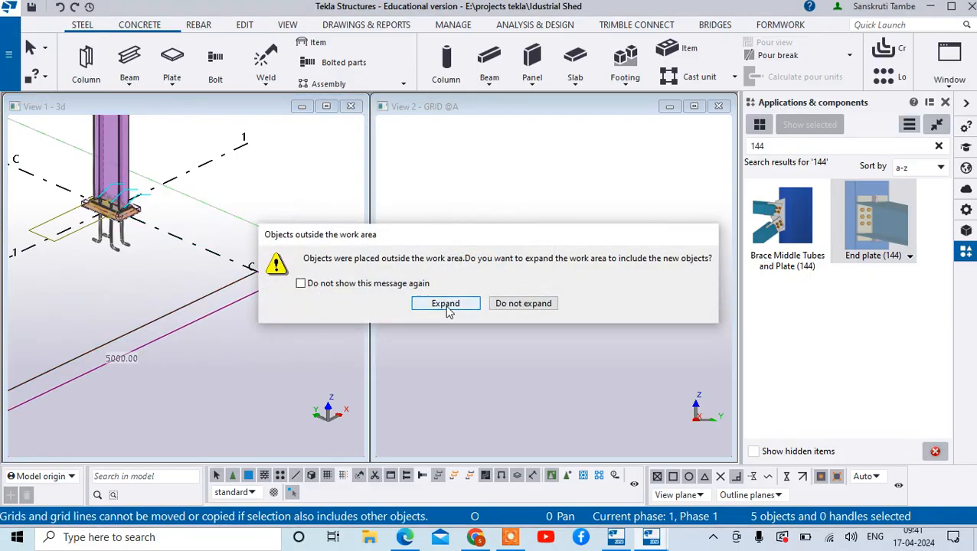
click(479, 305)
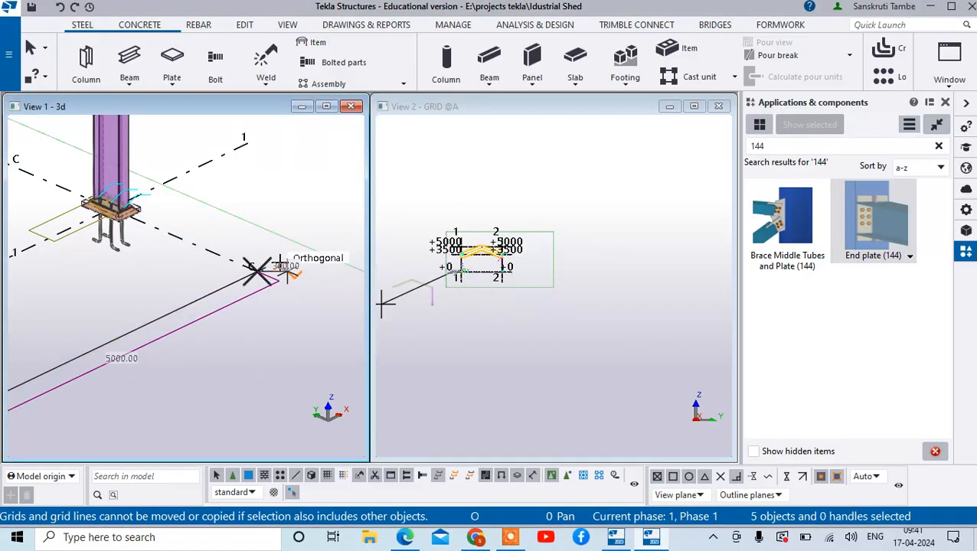
scroll(256, 268, down, 5)
right_click(295, 189)
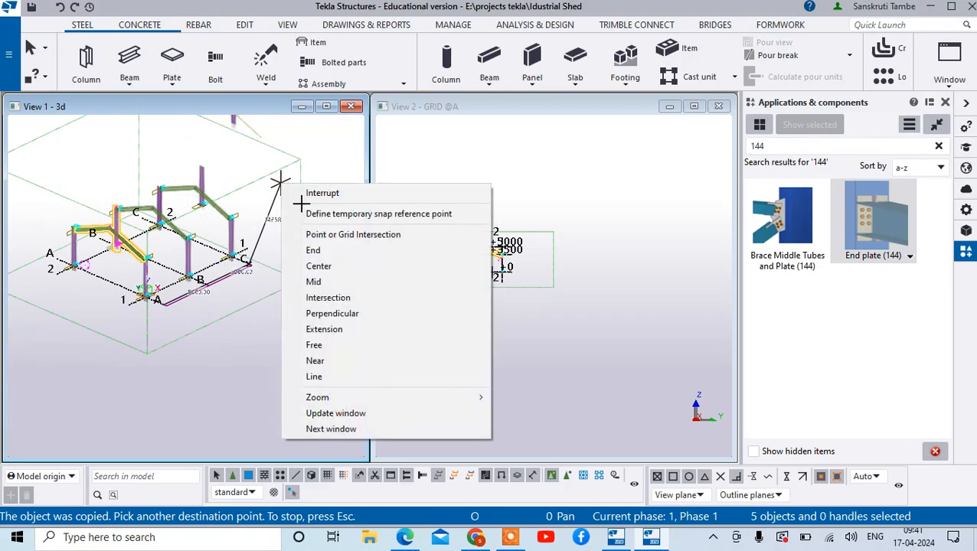
click(305, 192)
- Undo the copies made at grids C and B
scroll(220, 190, up, 5)
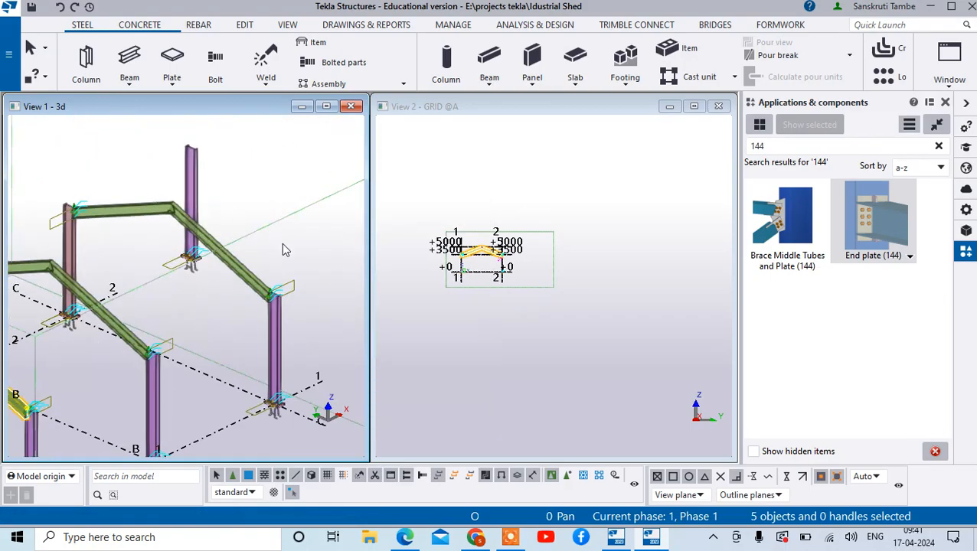
scroll(310, 257, down, 6)
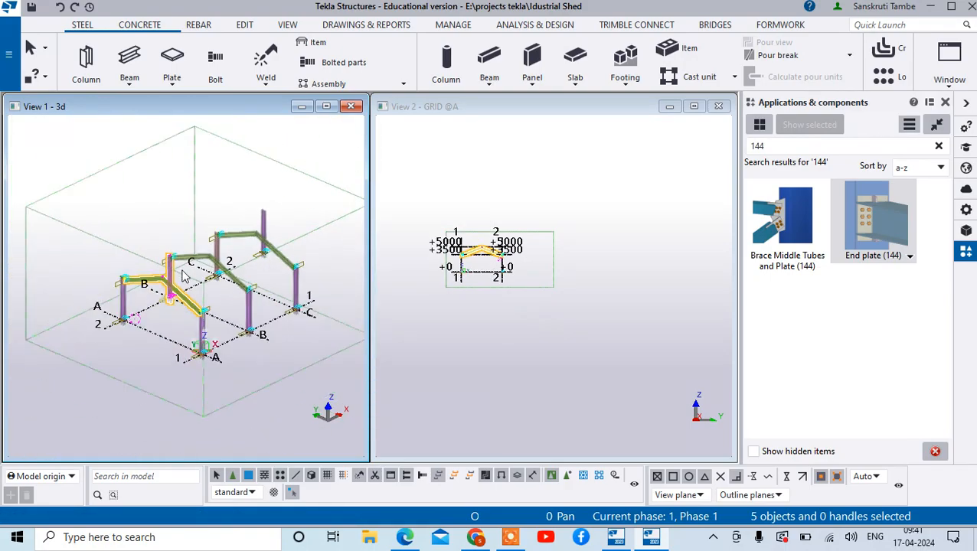
key(ctrl+z)
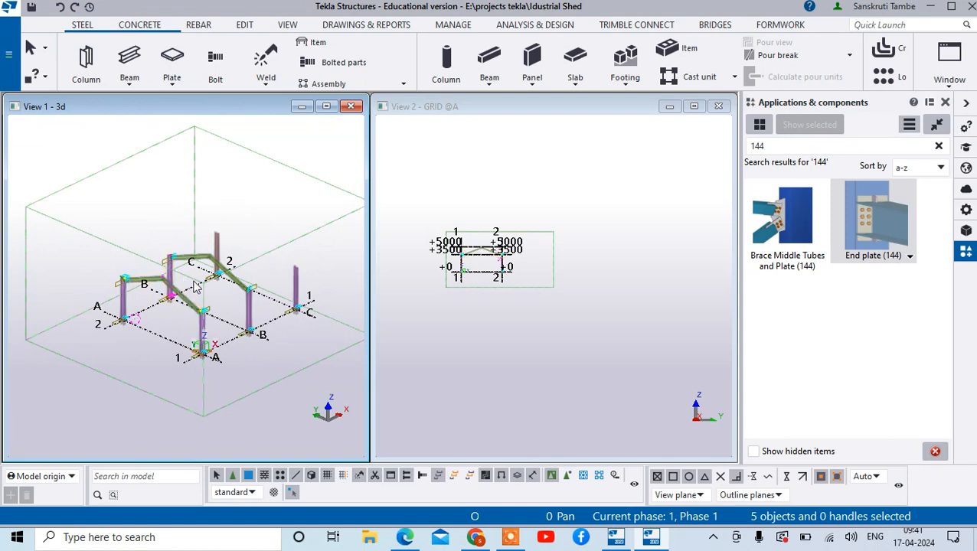
- Copy the two sloping beams of the grid A frame to grid B, 5000 mm away, using the grid line ends as reference points
scroll(170, 266, up, 3)
click(204, 258)
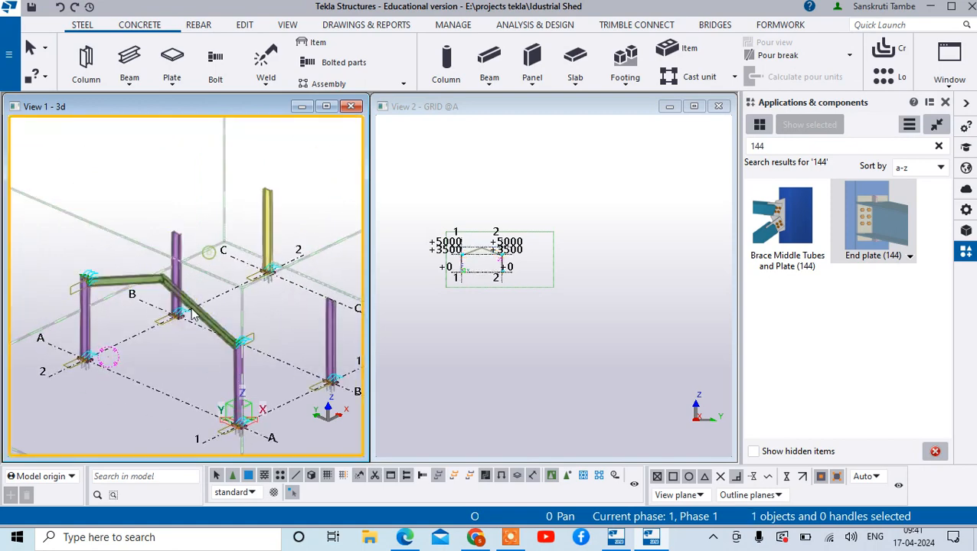
click(197, 314)
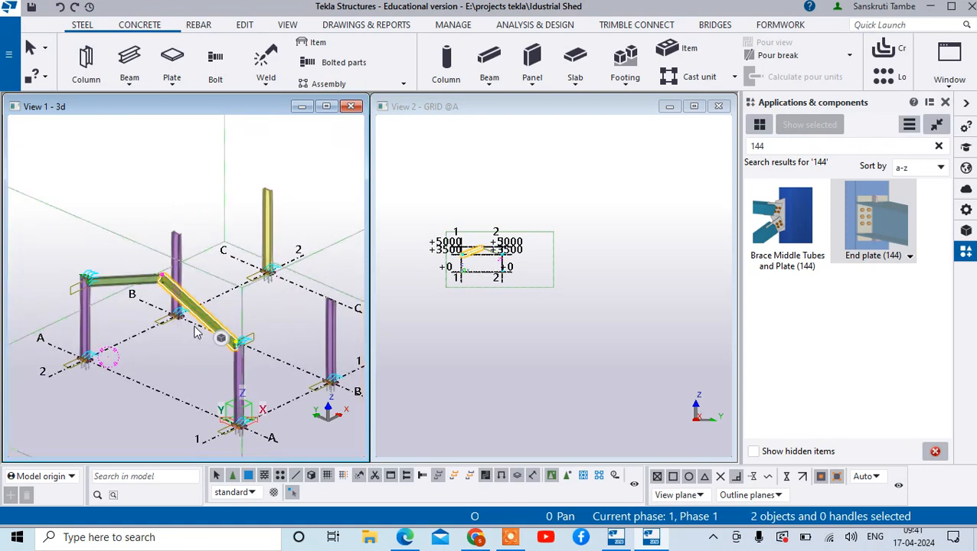
ctrl+click(136, 281)
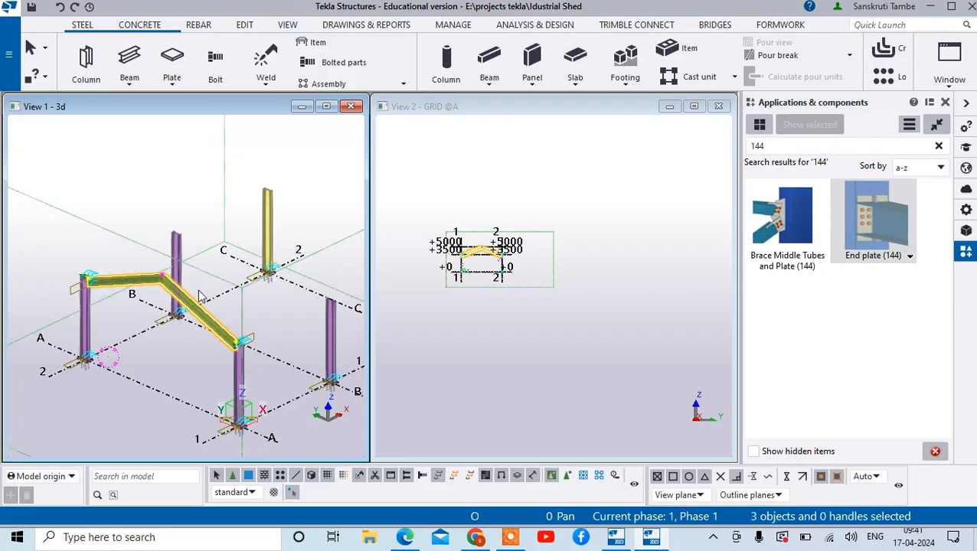
right_click(187, 309)
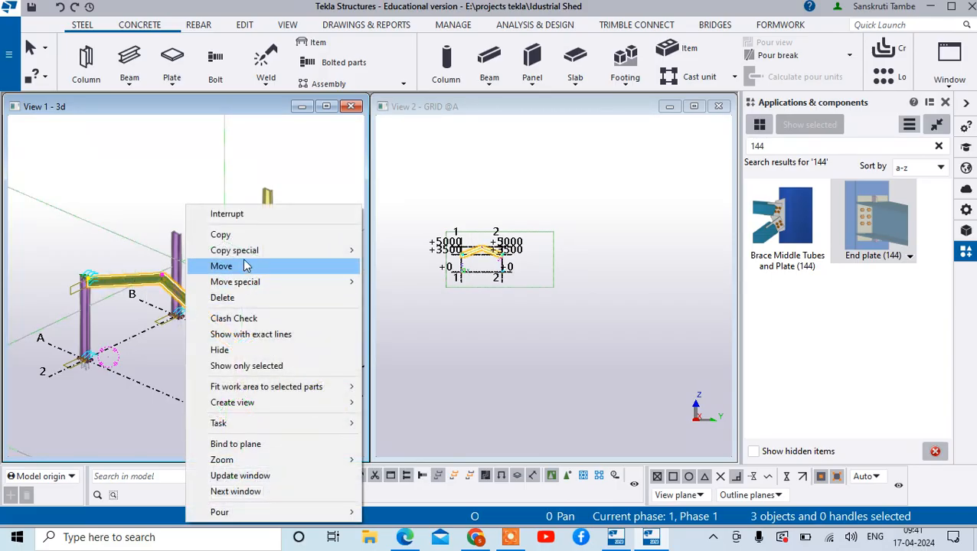
click(230, 234)
scroll(252, 322, down, 3)
scroll(271, 395, up, 6)
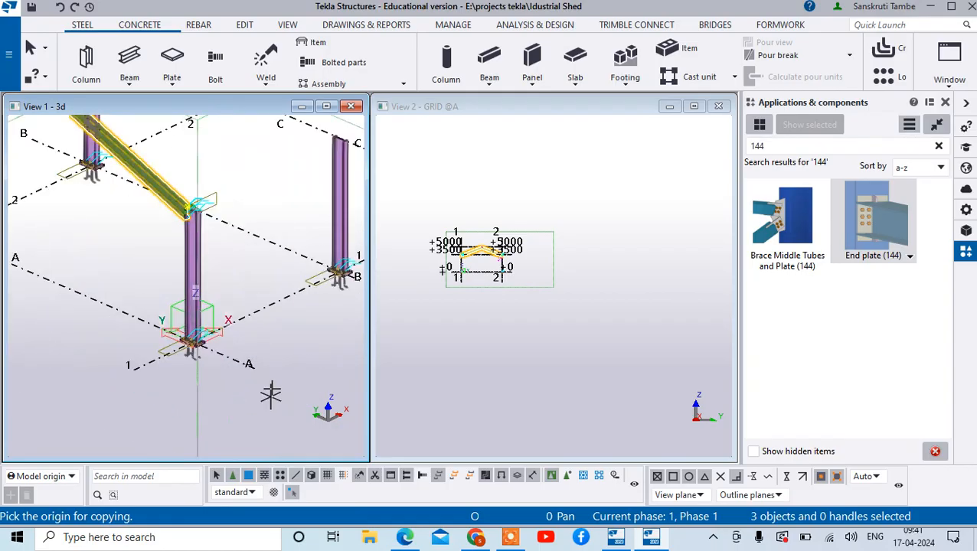
scroll(271, 395, up, 2)
scroll(250, 365, down, 3)
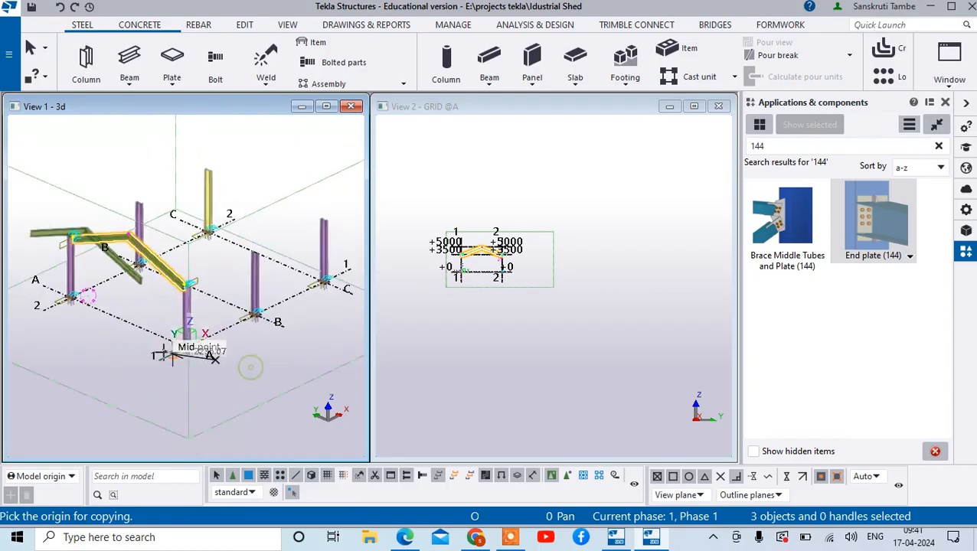
click(213, 354)
click(284, 328)
- Copy the same two sloping beams another 5000 mm to the end of grid line C and end the copy command
scroll(284, 327, down, 3)
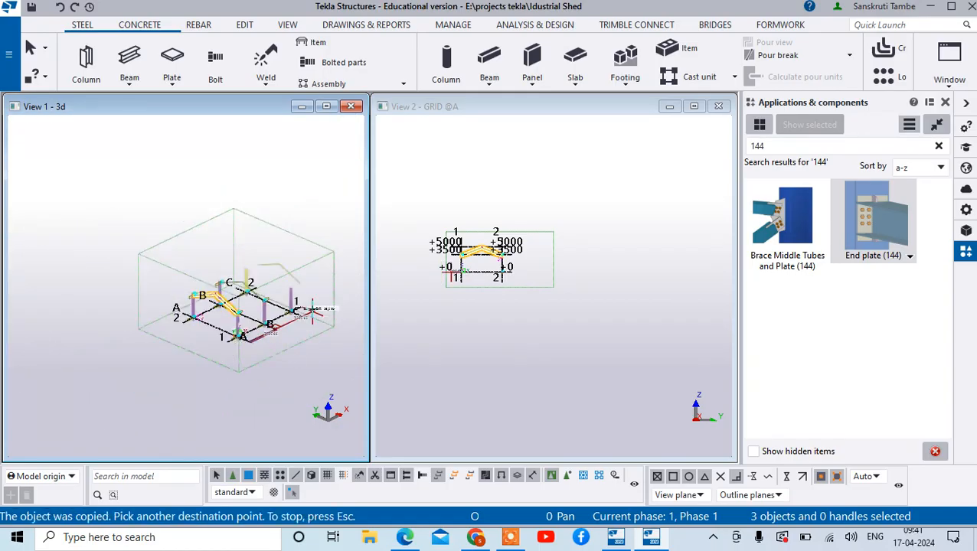
scroll(282, 314, up, 6)
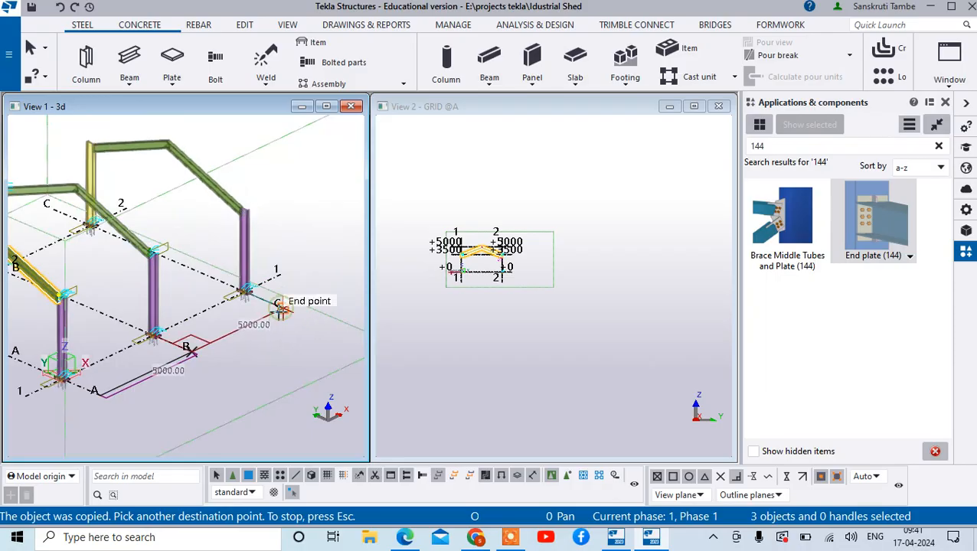
right_click(285, 212)
click(296, 221)
scroll(215, 223, up, 3)
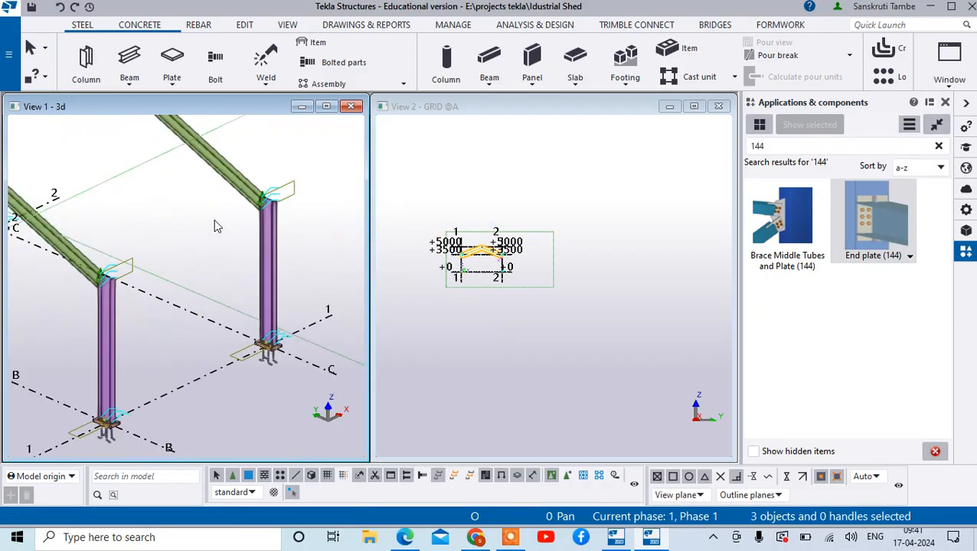
- Clear the beam selection and redraw the 3D view
scroll(277, 227, down, 4)
scroll(129, 216, up, 5)
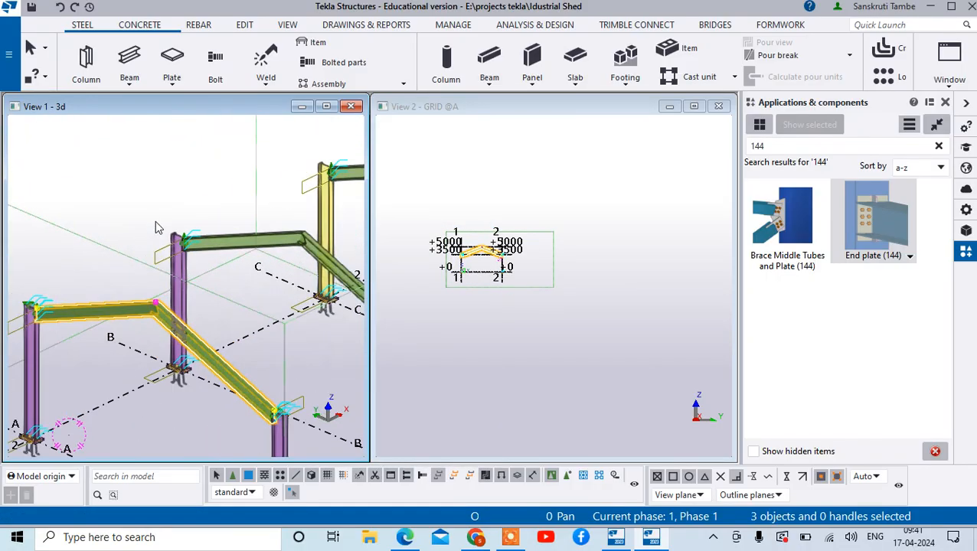
right_click(143, 160)
click(203, 323)
right_click(89, 182)
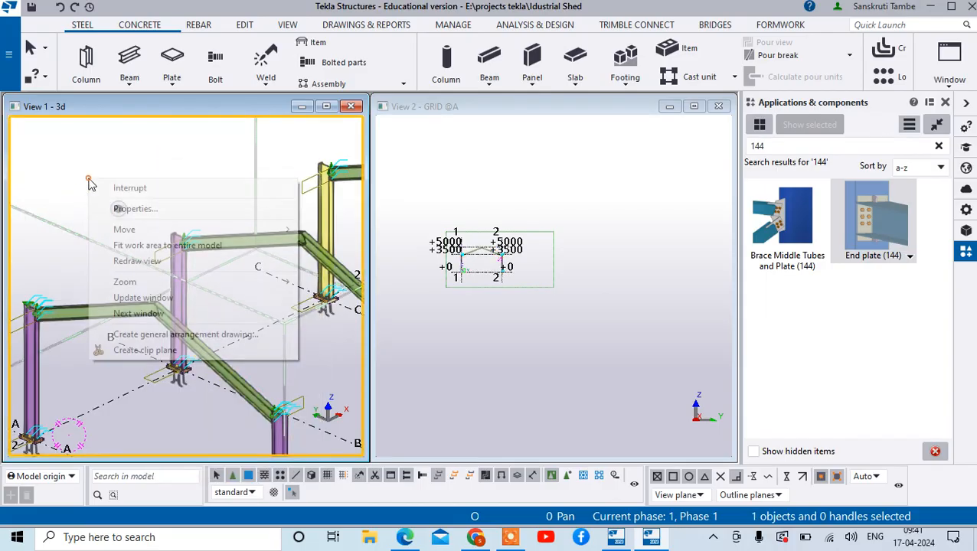
click(138, 261)
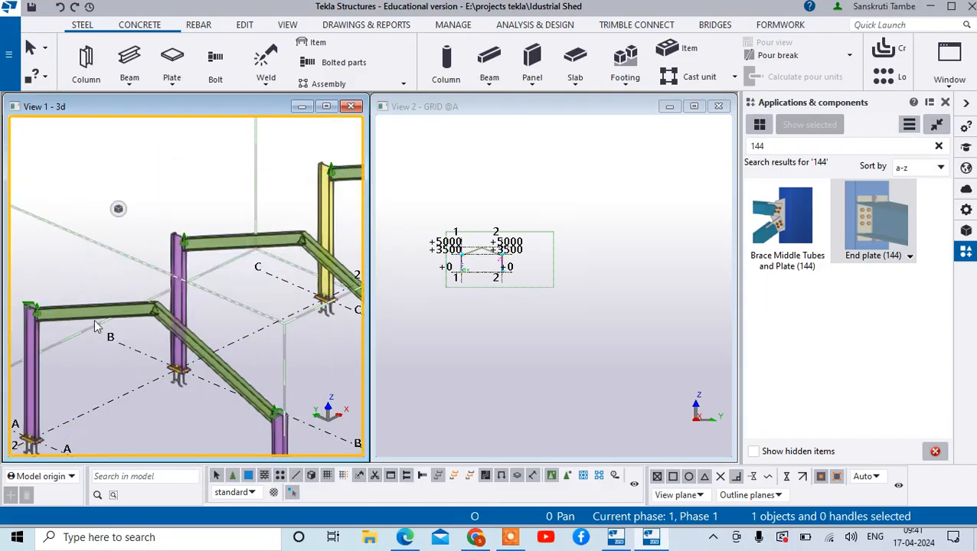
- Examine the frames on grids A to C in the 3D view and the ridge joint in the grid A elevation
scroll(95, 320, down, 4)
scroll(150, 342, up, 2)
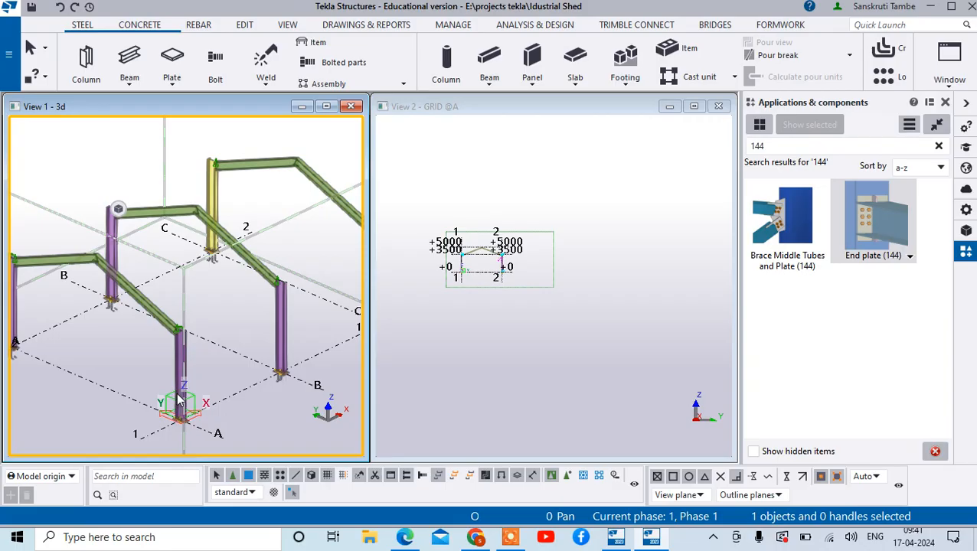
scroll(173, 280, up, 6)
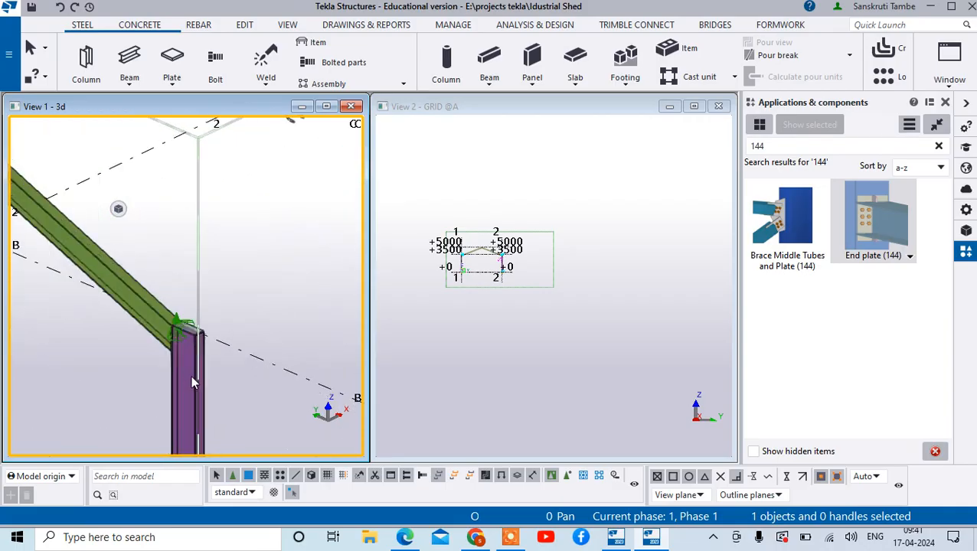
scroll(222, 412, down, 8)
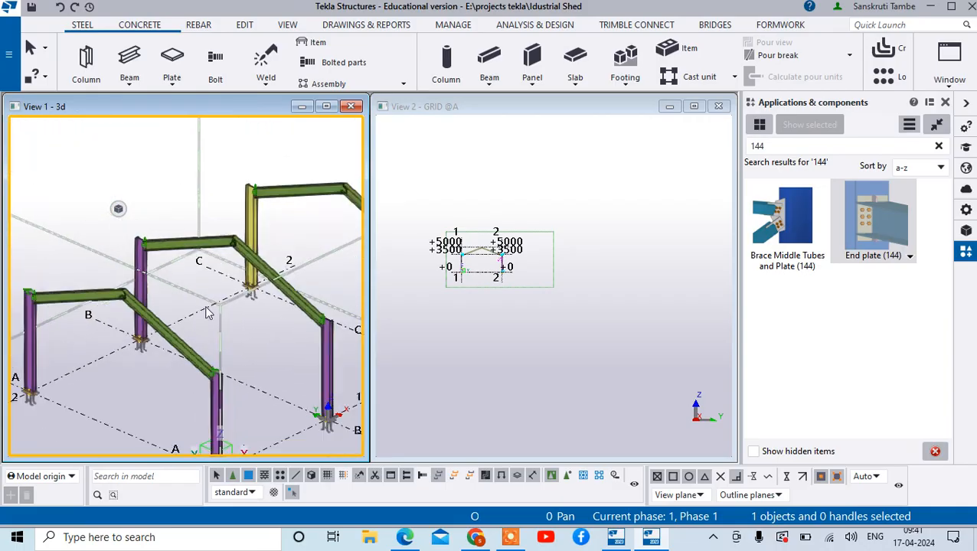
scroll(143, 352, up, 3)
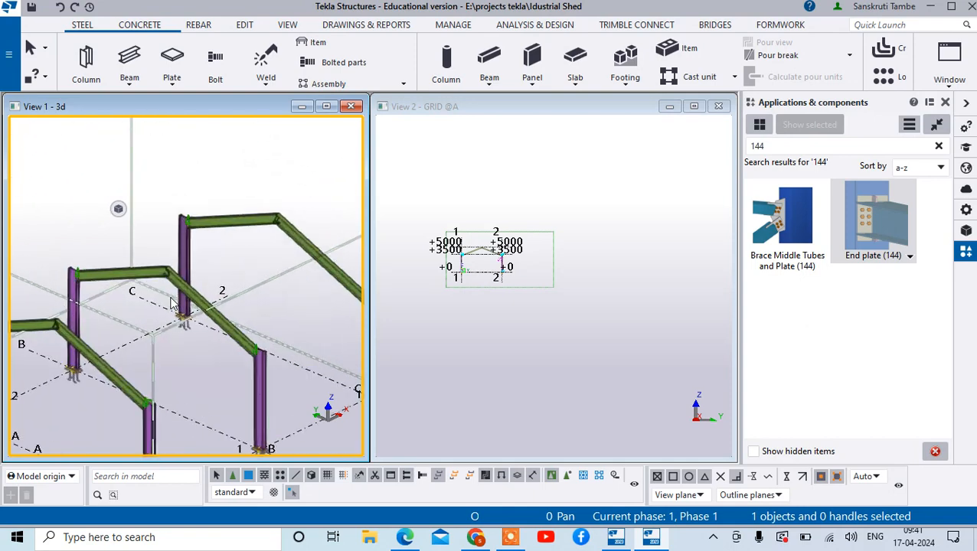
scroll(138, 340, down, 5)
scroll(162, 349, up, 1)
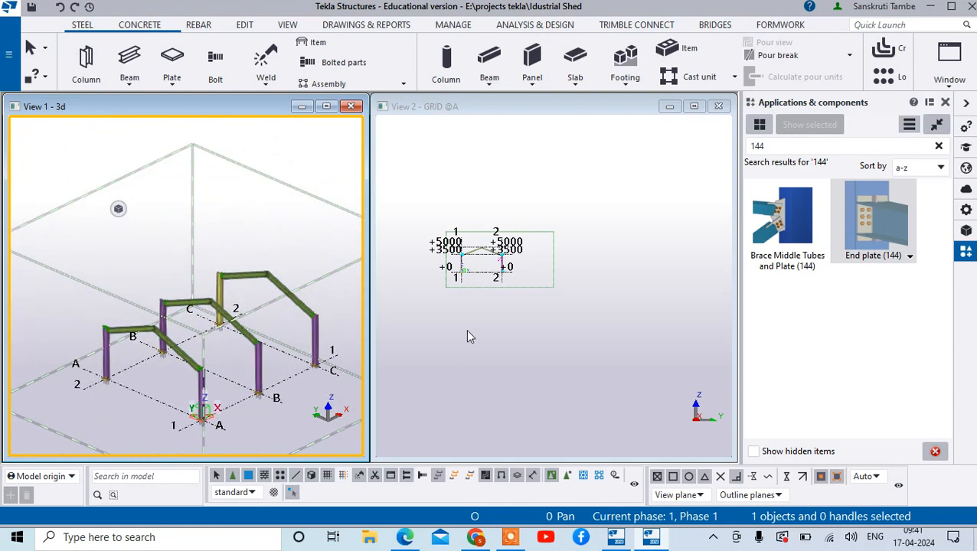
scroll(536, 295, up, 5)
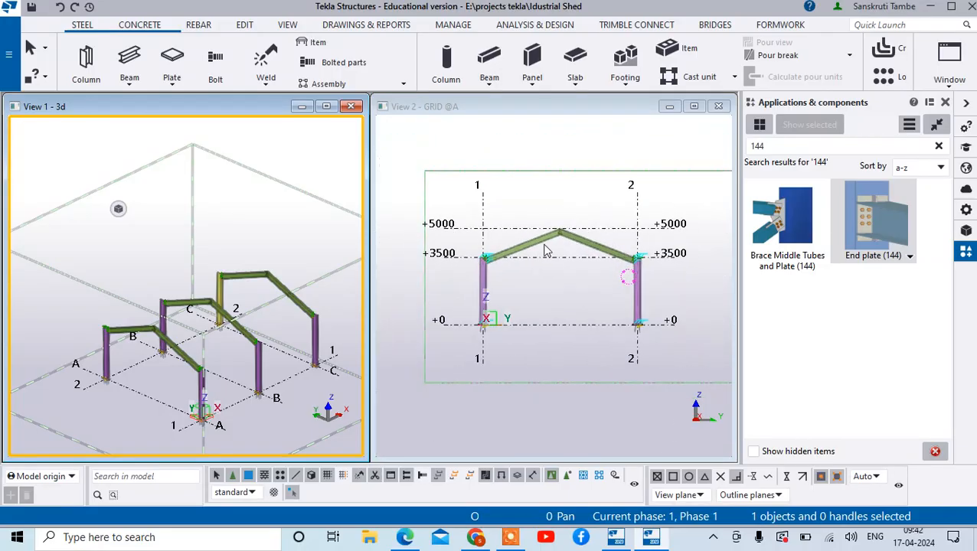
scroll(546, 249, up, 6)
scroll(459, 248, down, 2)
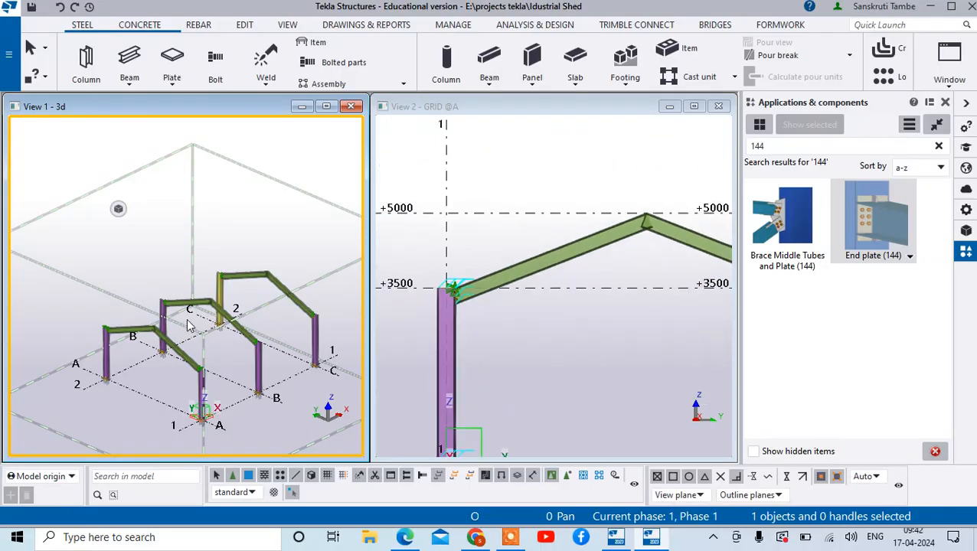
scroll(189, 326, up, 6)
scroll(164, 343, down, 3)
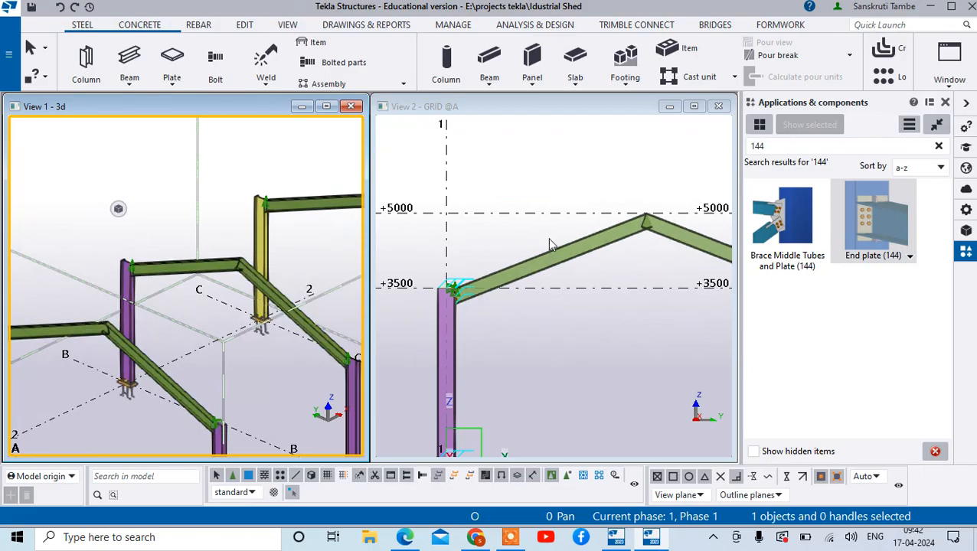
scroll(651, 218, up, 6)
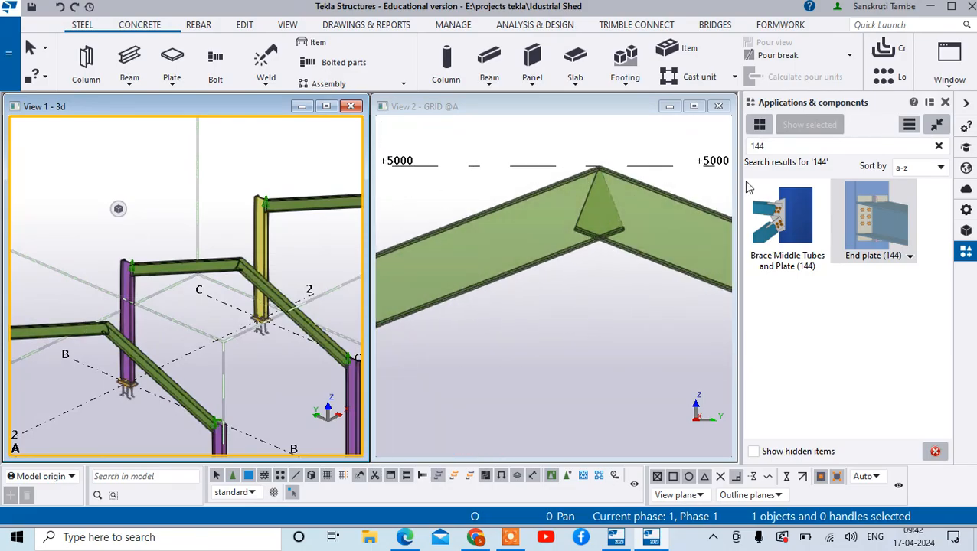
- Search the component catalog for 14 and browse the listed connections
drag(774, 147, 748, 148)
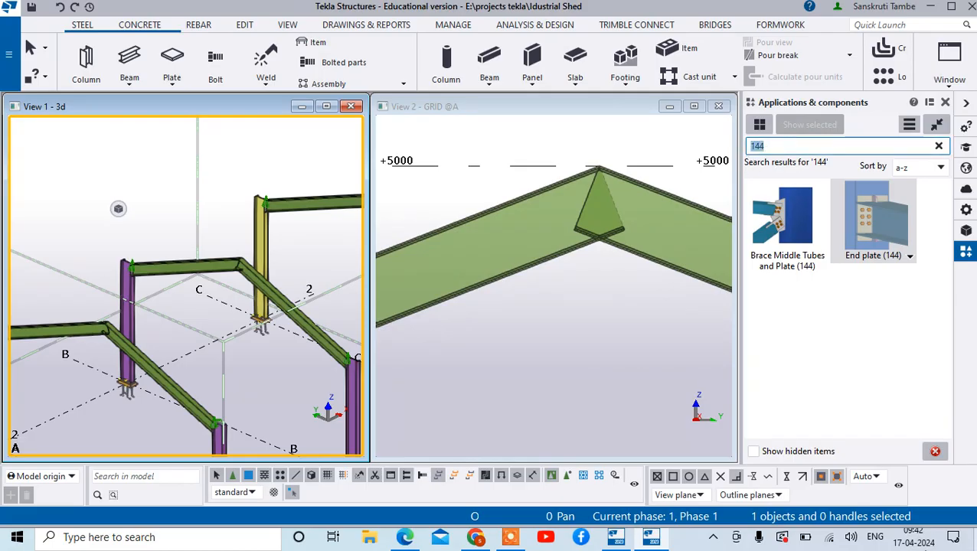
text(14)
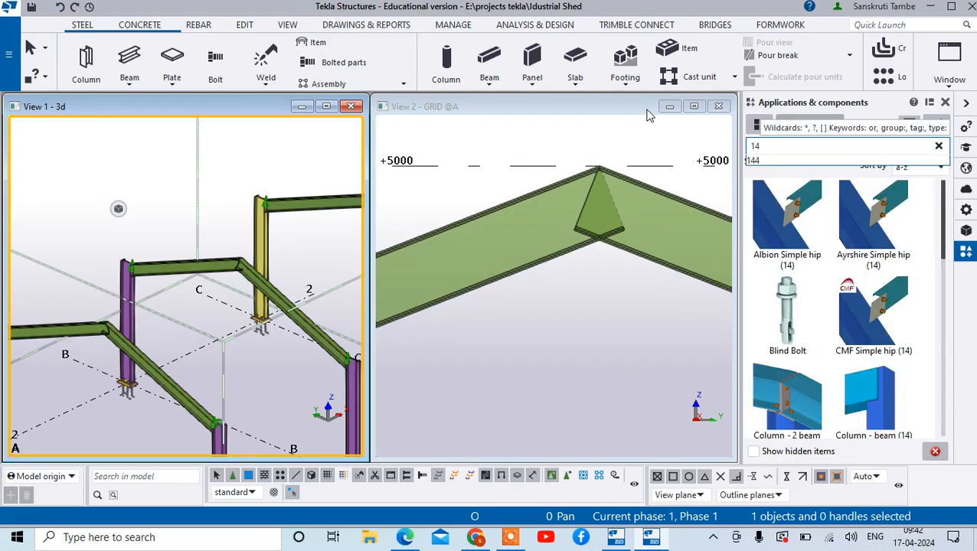
click(771, 145)
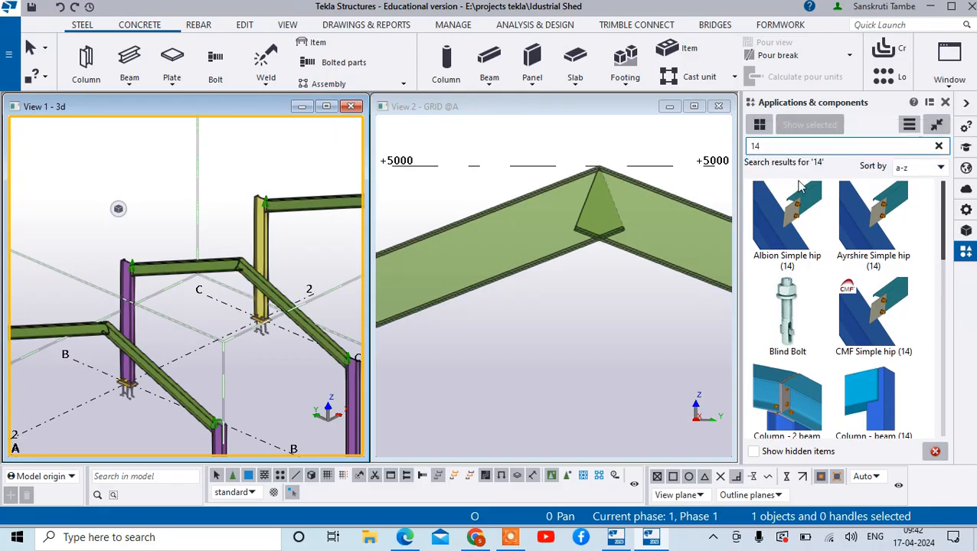
scroll(898, 232, down, 3)
scroll(897, 236, up, 3)
scroll(880, 242, down, 5)
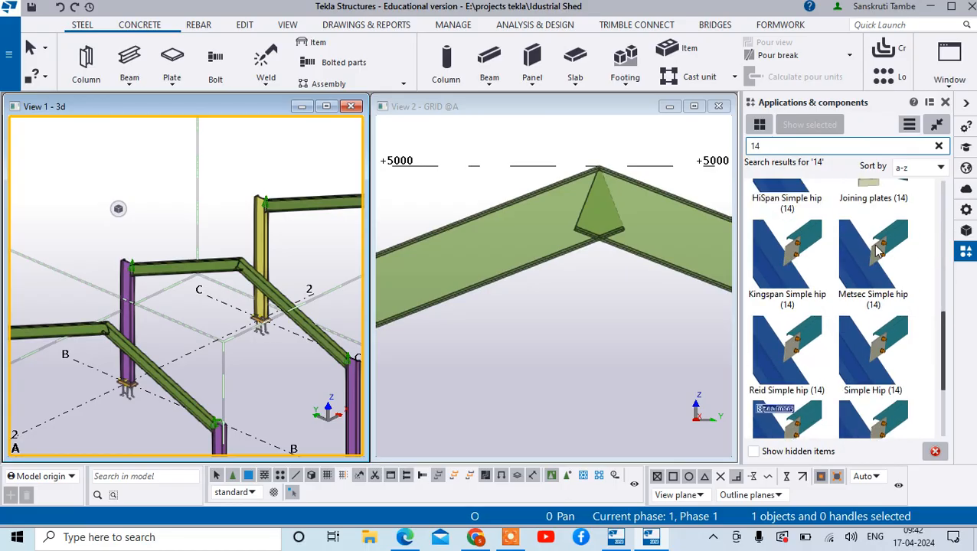
scroll(881, 242, up, 5)
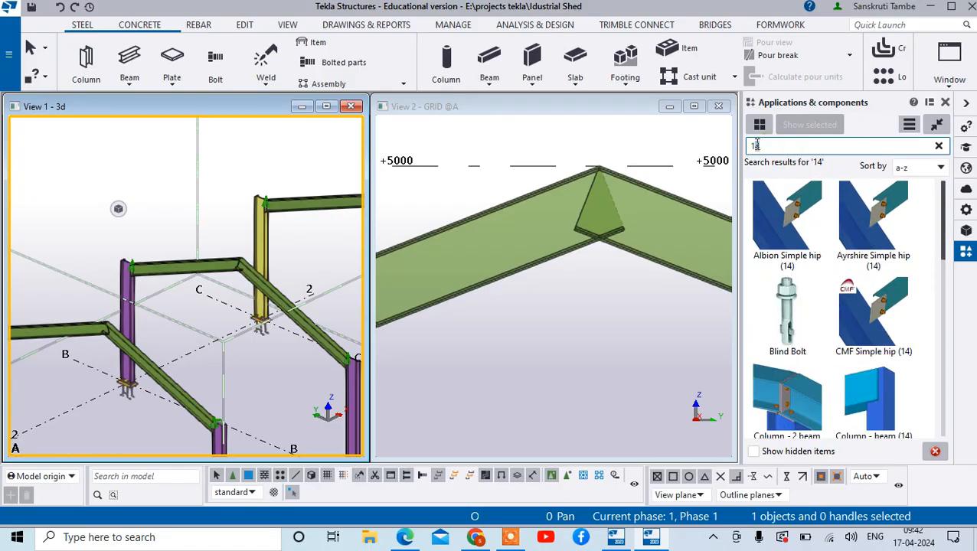
- Browse the component catalog for a ridge connection using the searches 1 and 11
key(BackSpace)
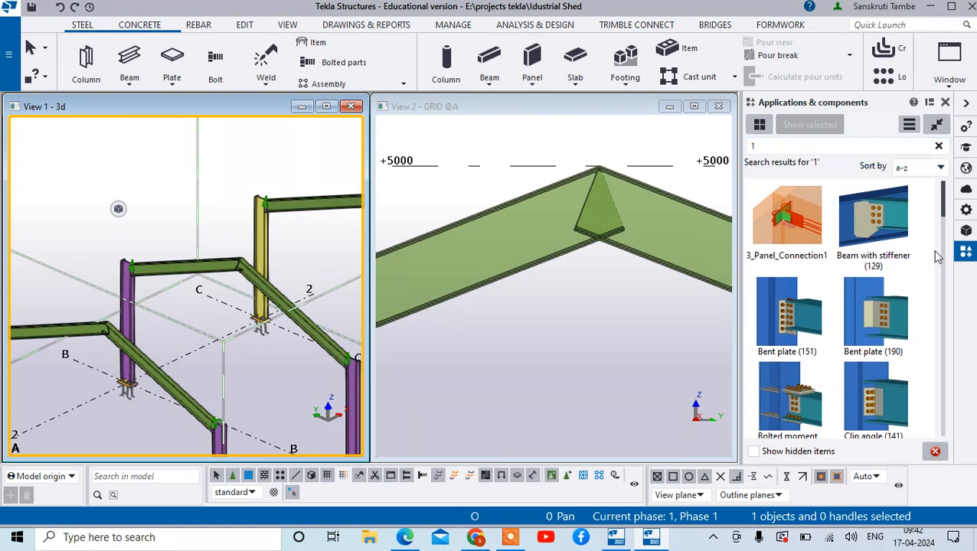
scroll(919, 265, down, 5)
scroll(900, 260, up, 5)
scroll(880, 243, down, 3)
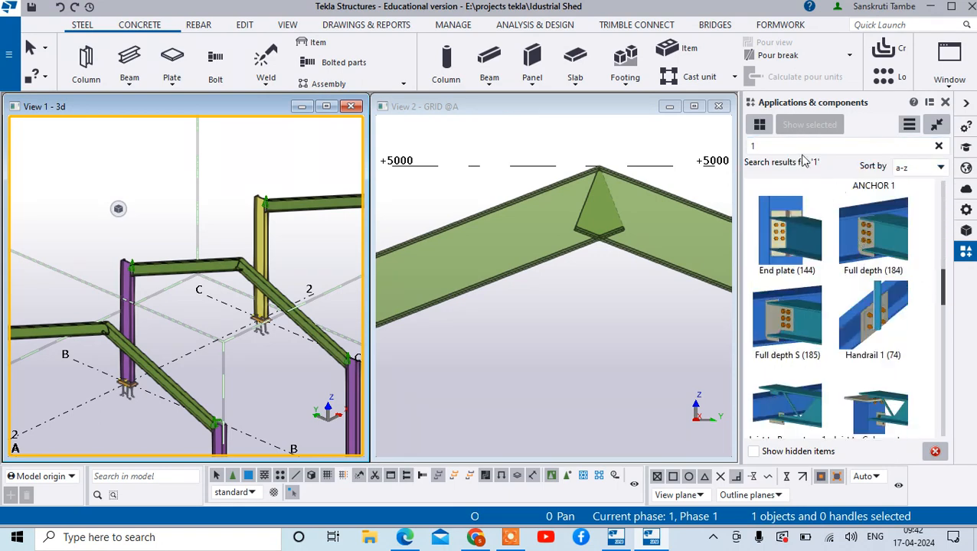
click(756, 146)
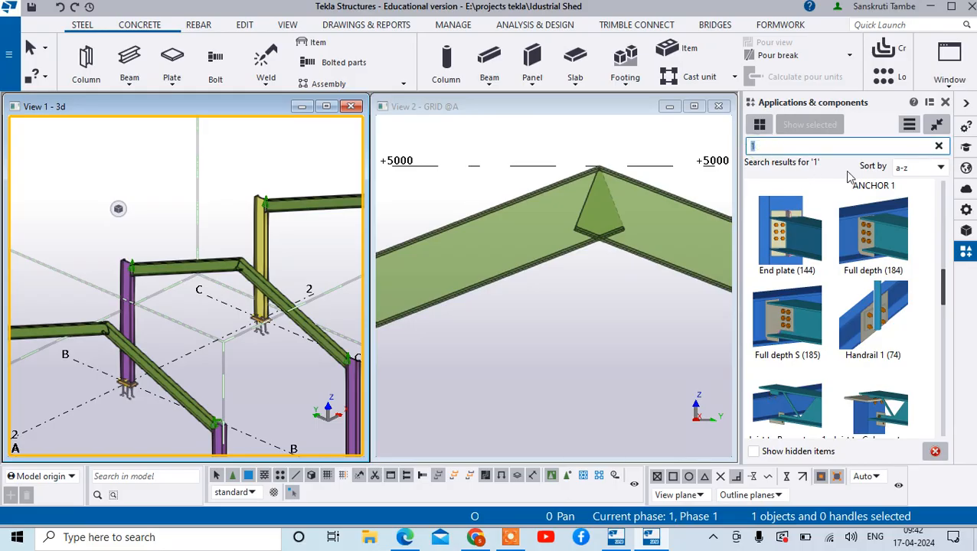
scroll(847, 177, down, 3)
scroll(848, 178, up, 5)
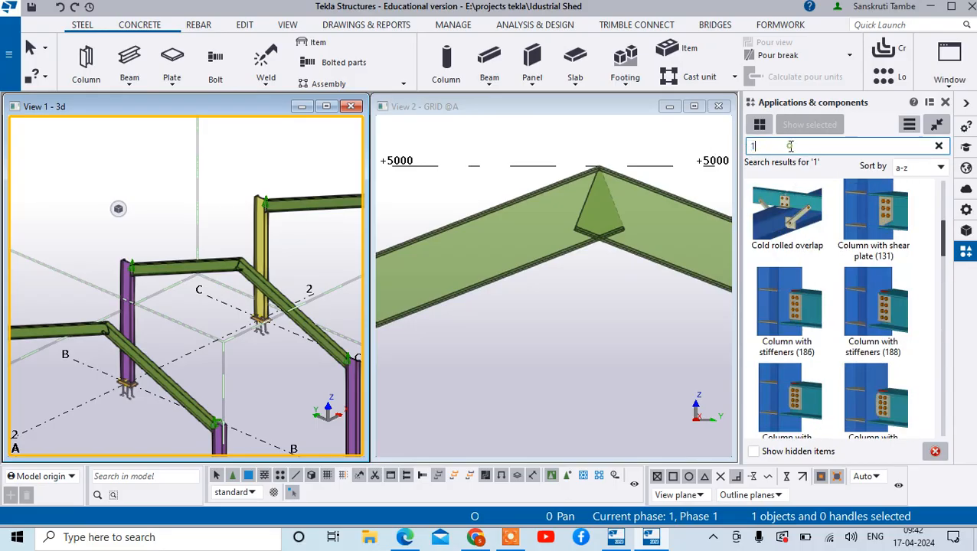
text(1)
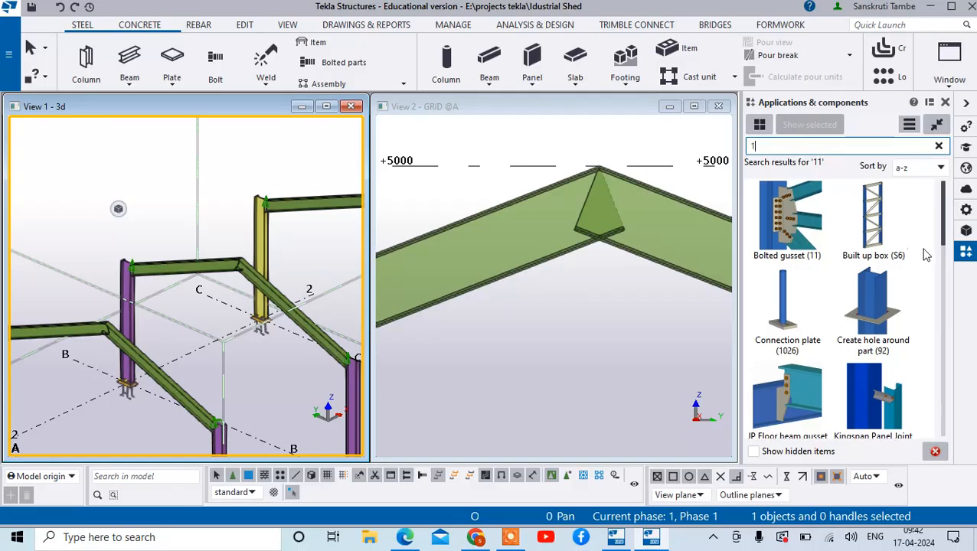
- Search the component catalog for 14 again and find the Joining plates (14) connection
key(BackSpace)
text(4)
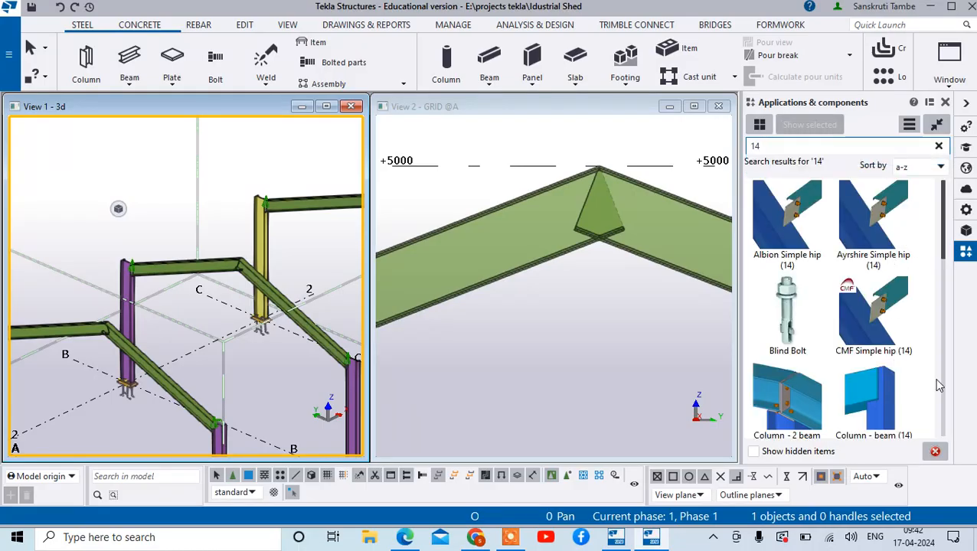
scroll(894, 354, down, 8)
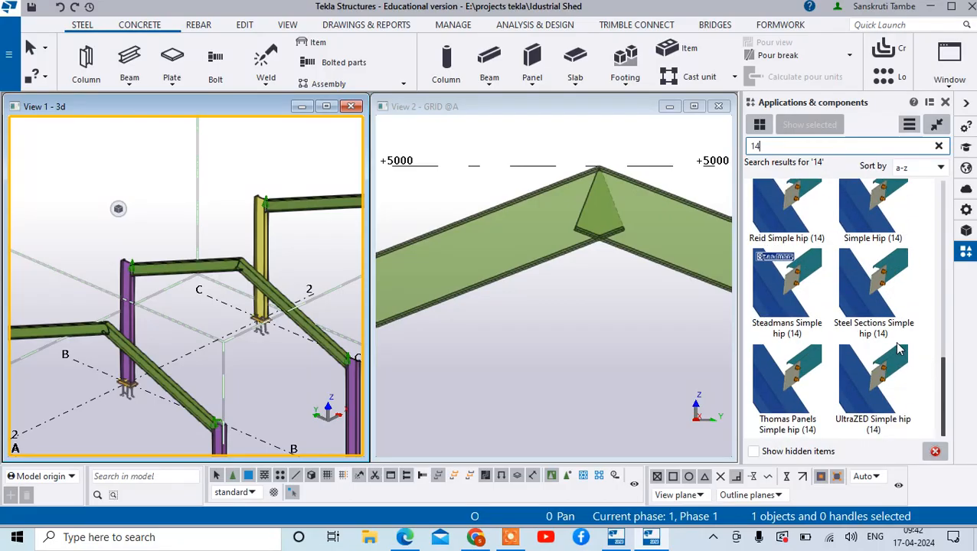
scroll(900, 350, up, 8)
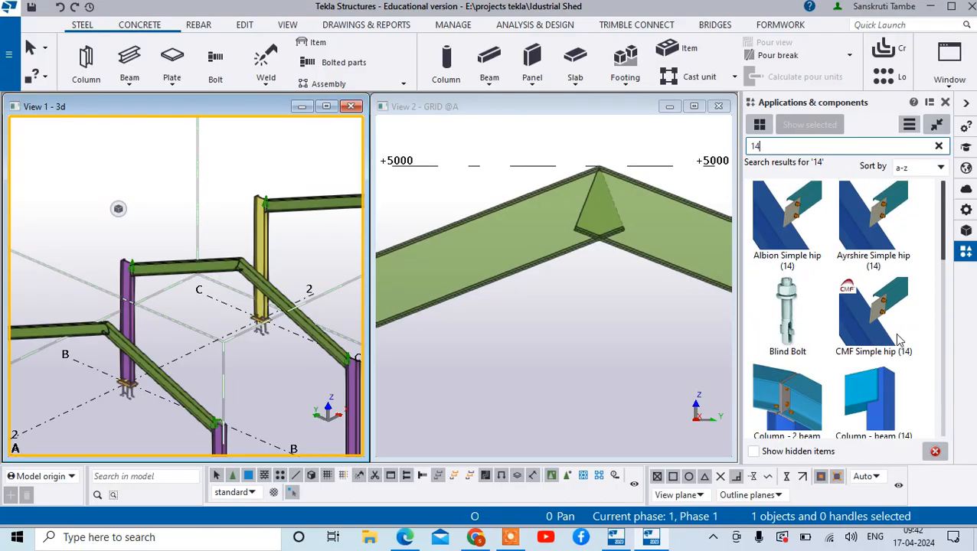
scroll(825, 269, down, 3)
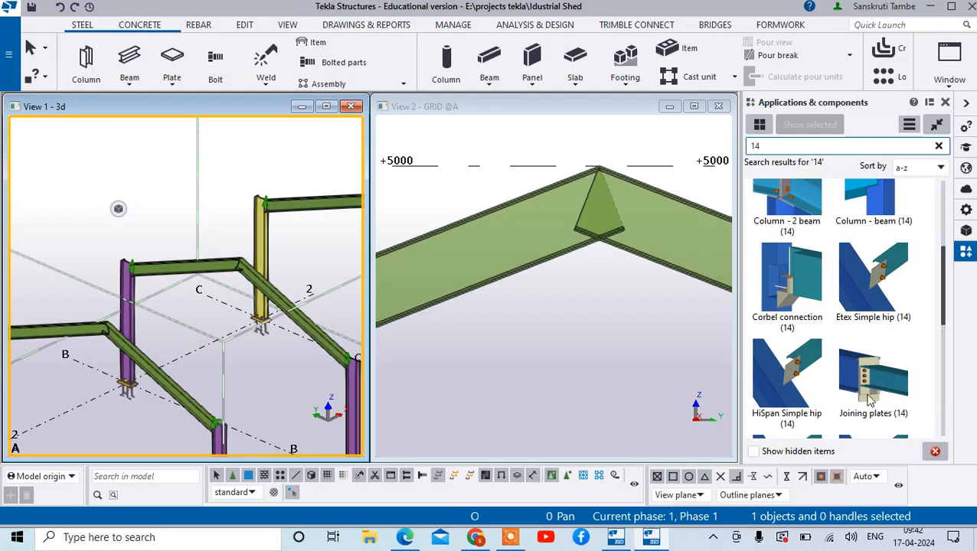
scroll(869, 394, down, 3)
scroll(877, 372, up, 1)
- Apply Joining plates (14) at the grid A ridge, with the grid 2 side beam as main part and the other beam as secondary, and end the command
click(881, 333)
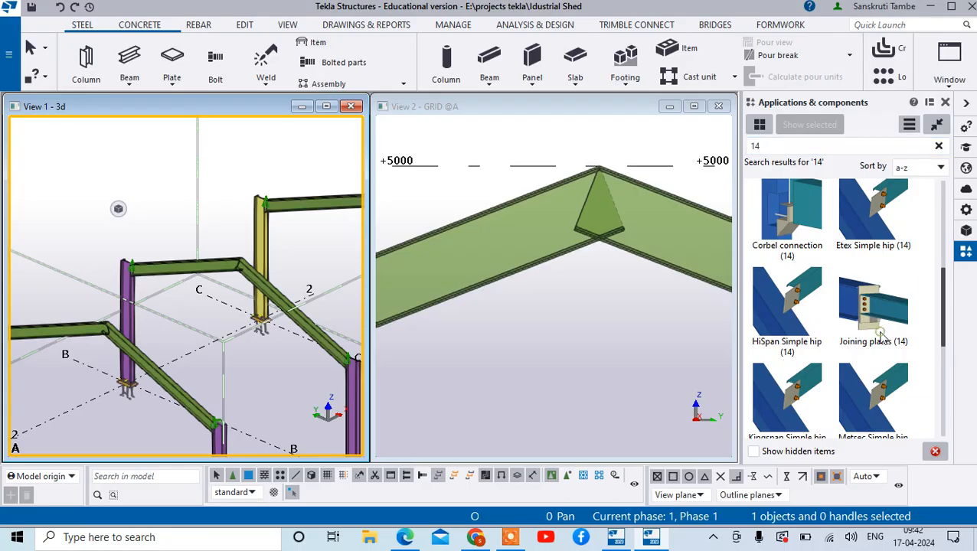
click(624, 192)
click(555, 189)
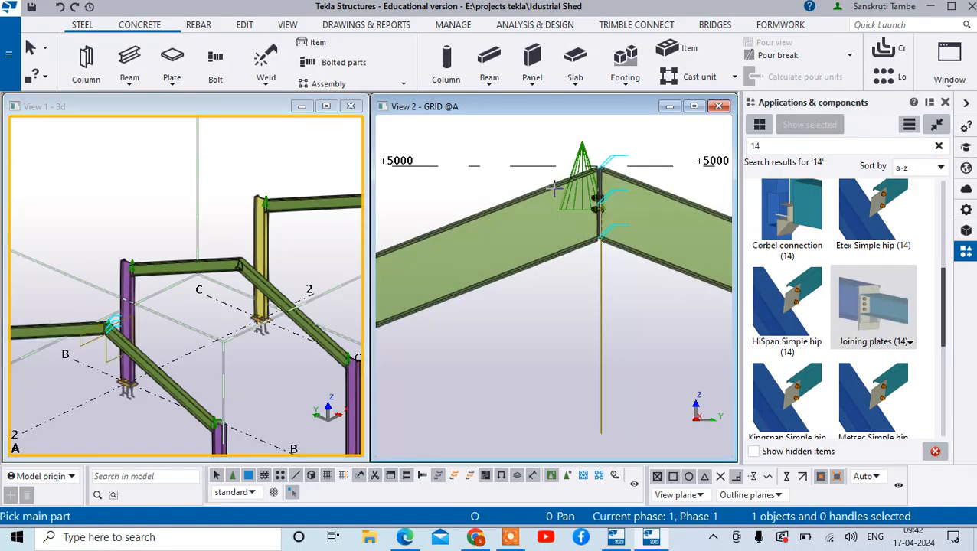
scroll(604, 198, up, 3)
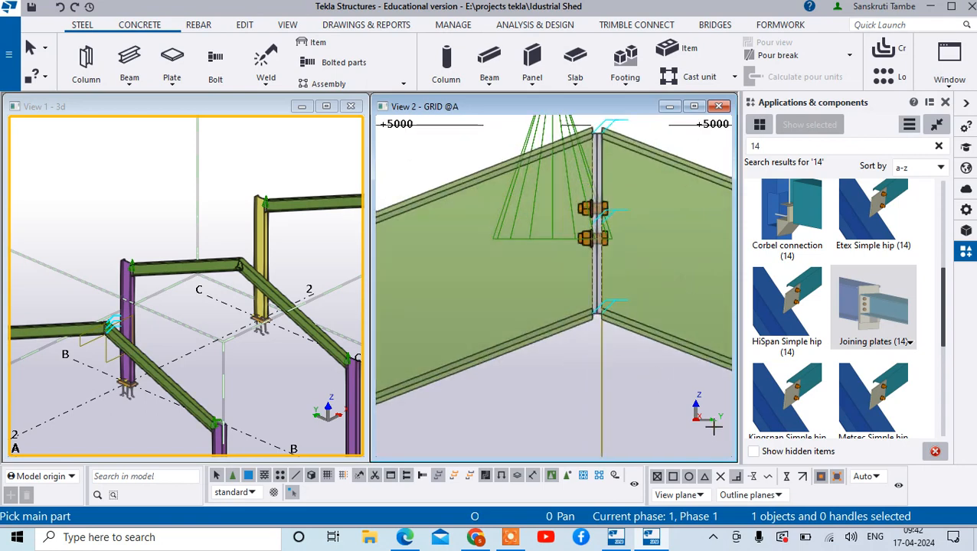
right_click(567, 376)
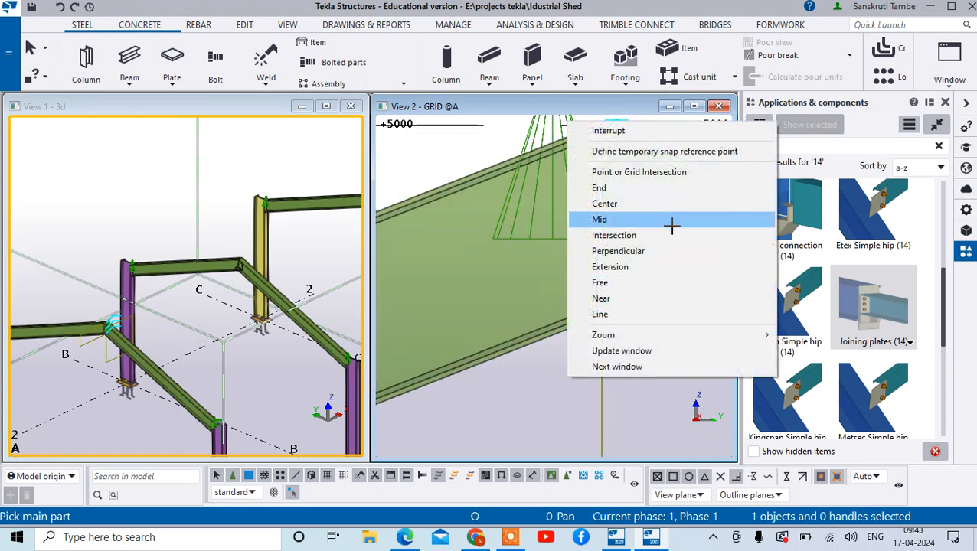
click(650, 135)
scroll(650, 136, up, 3)
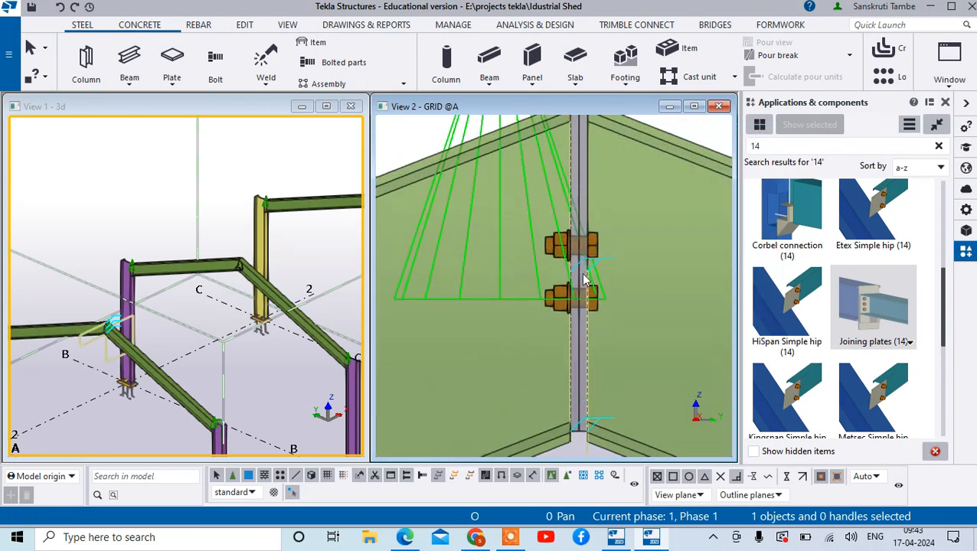
- Open the grid A ridge joining plate connection's properties and set bolt size 20 and bolt standard 8.8XOX
click(555, 222)
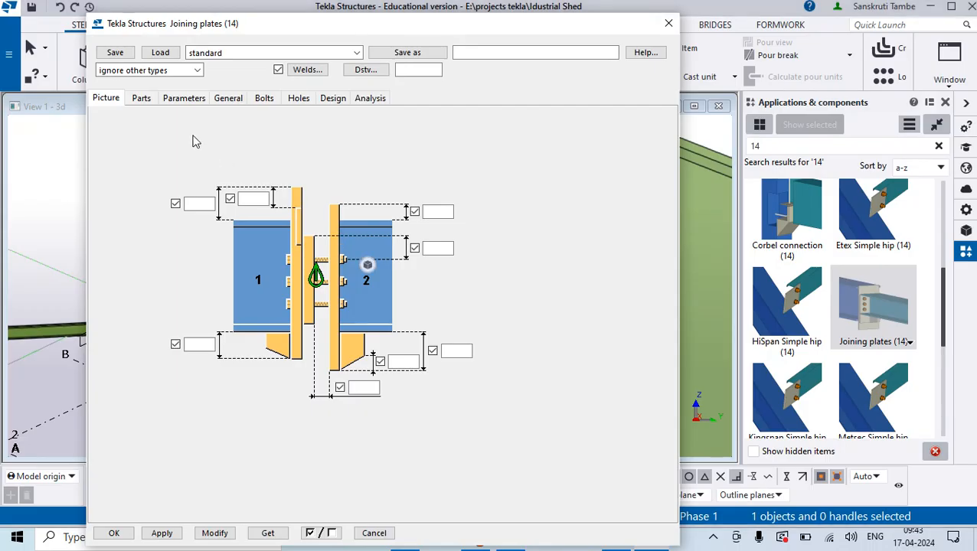
click(145, 104)
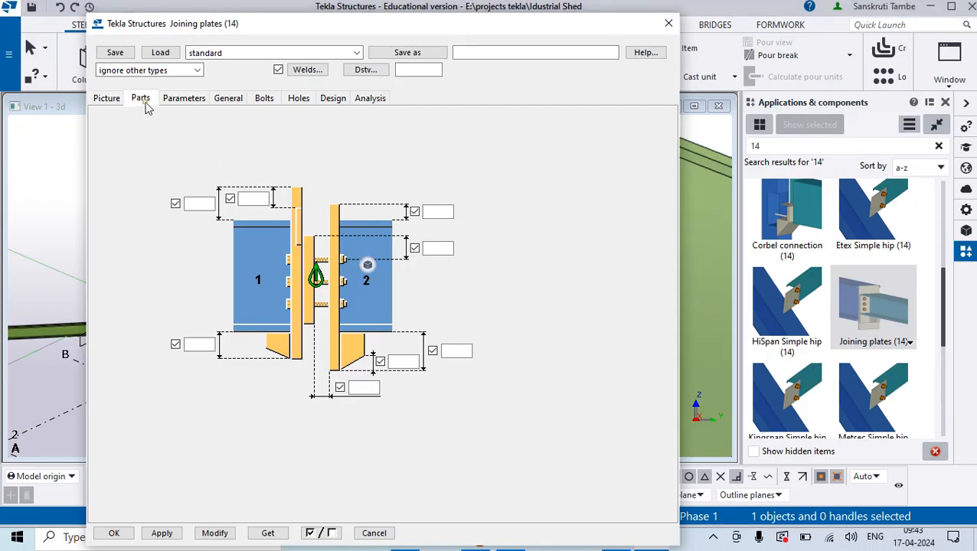
click(263, 100)
click(235, 122)
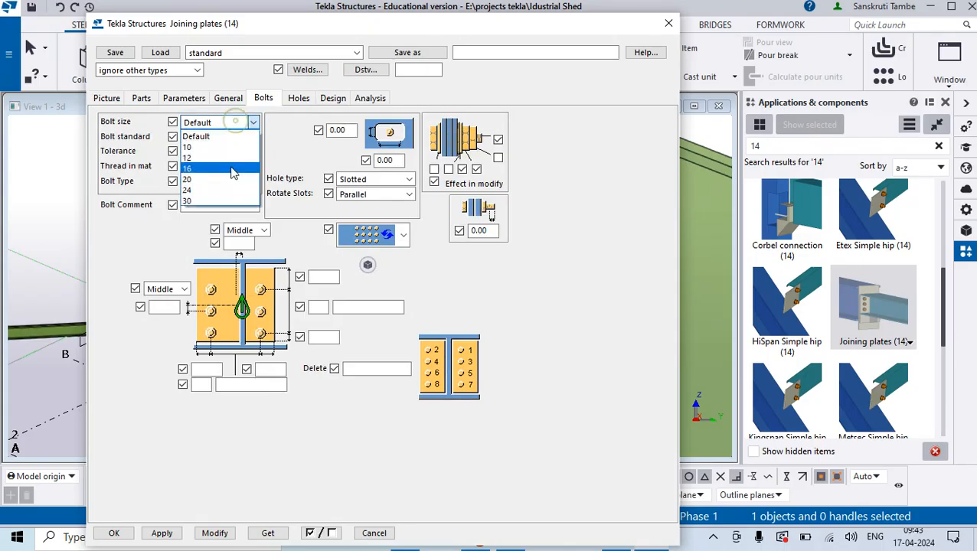
click(228, 180)
click(234, 138)
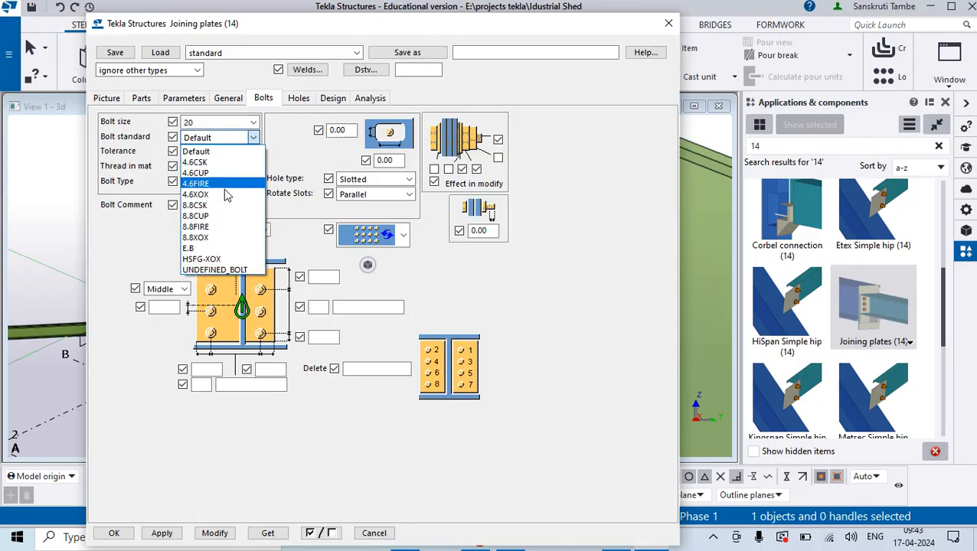
click(222, 238)
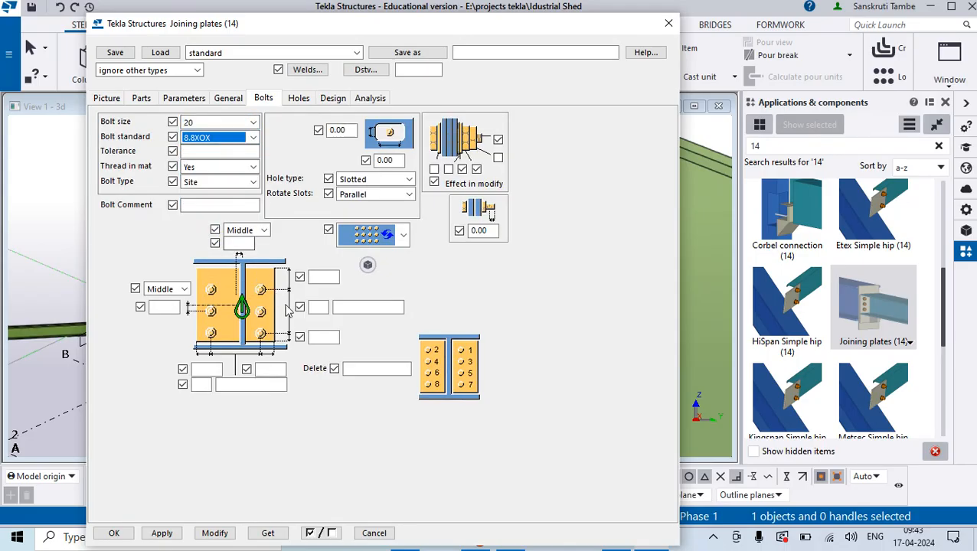
- Set the connection's bolts to 3 vertically and 2 horizontally, both at 70.00 spacing, and apply the changes to the ridge connection
click(319, 308)
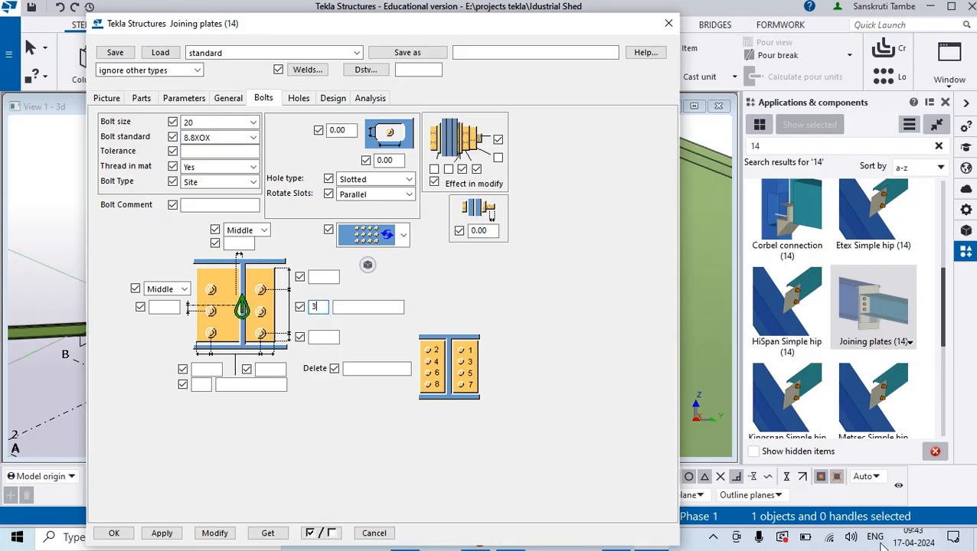
click(357, 309)
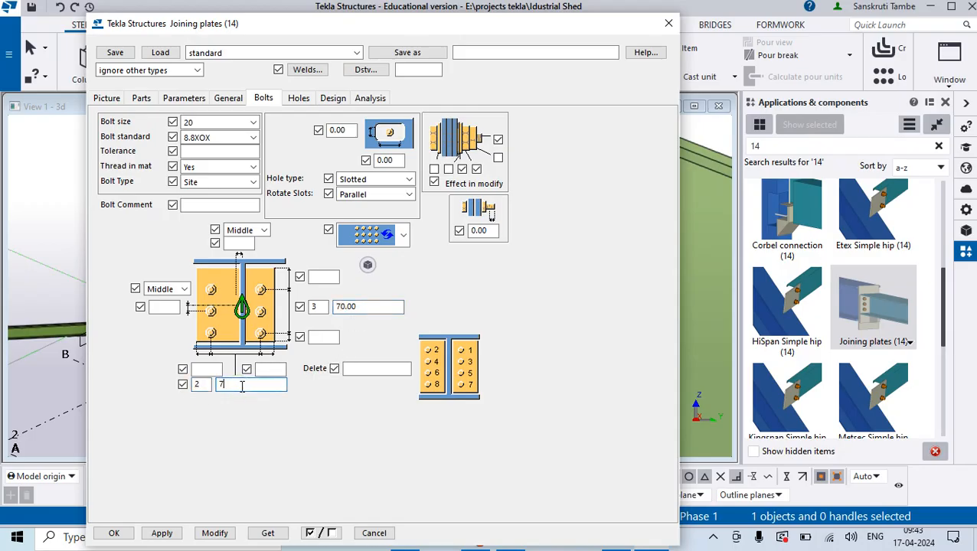
text(70)
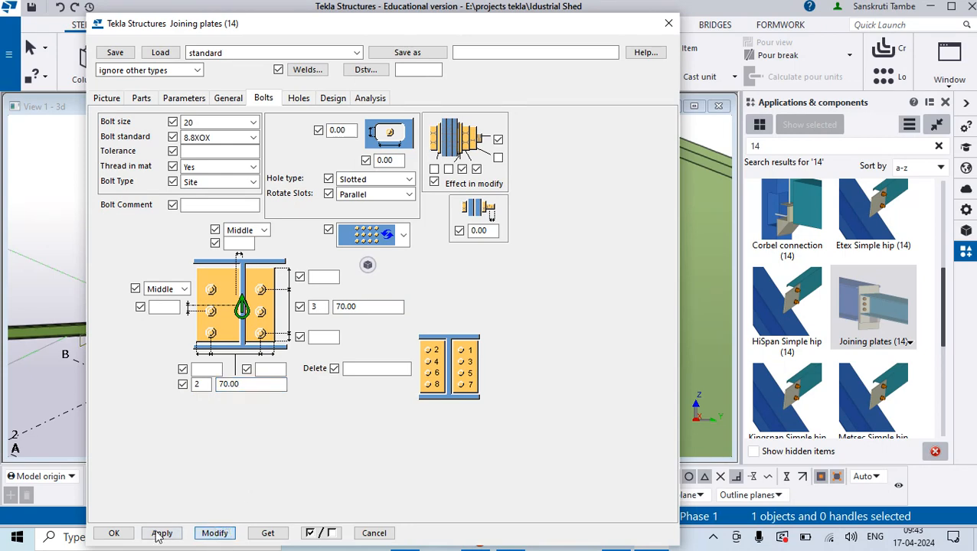
click(114, 533)
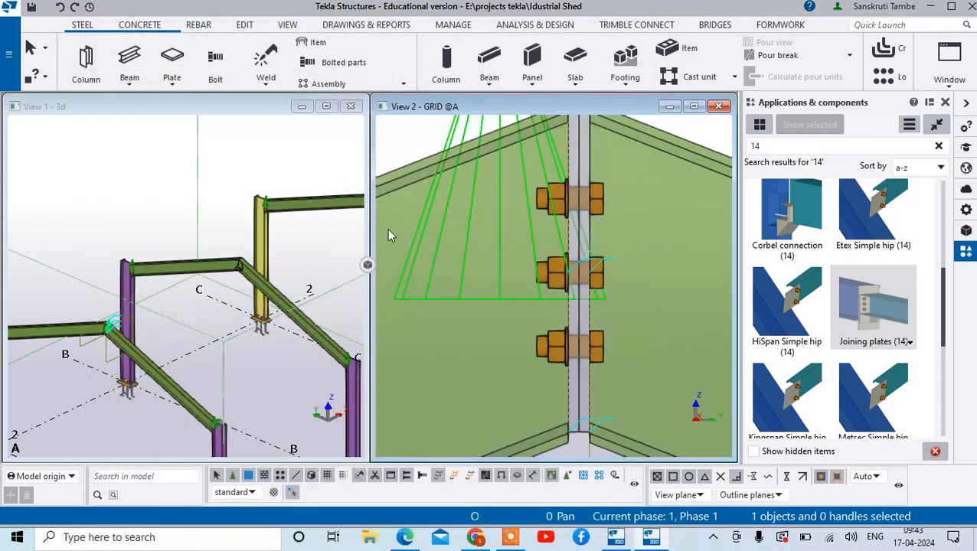
- Examine the plates, bolts and lower edge of the modified ridge connection at grid A
scroll(490, 272, down, 2)
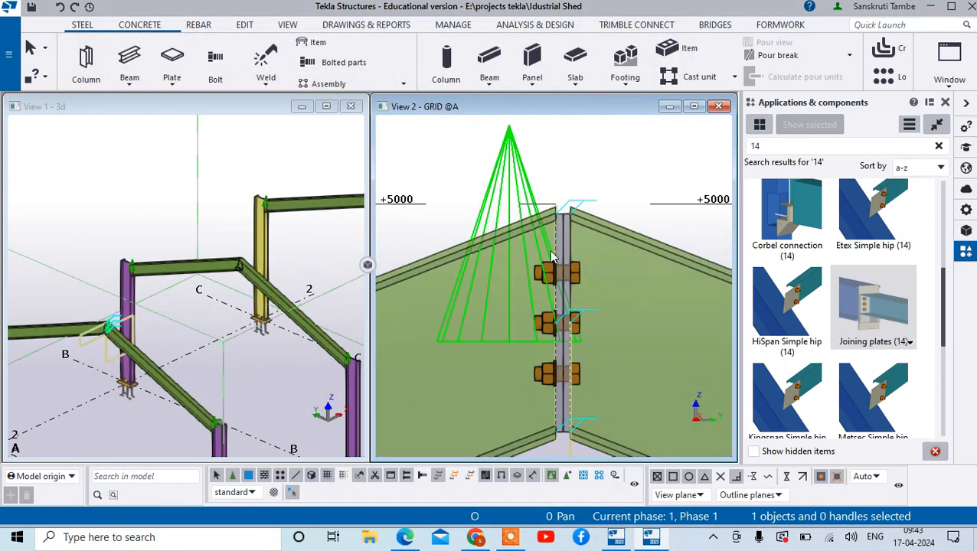
scroll(562, 413, down, 1)
scroll(563, 414, up, 5)
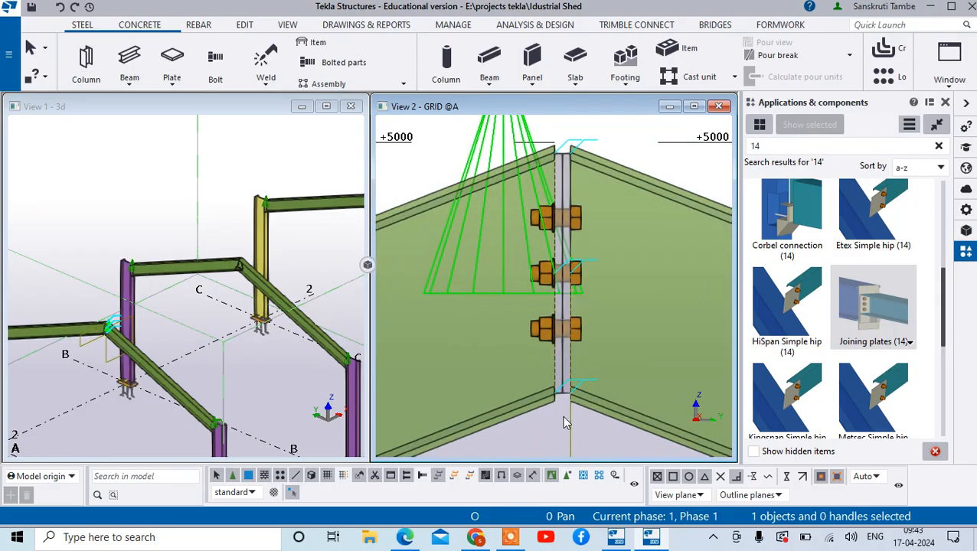
scroll(566, 383, up, 1)
click(569, 362)
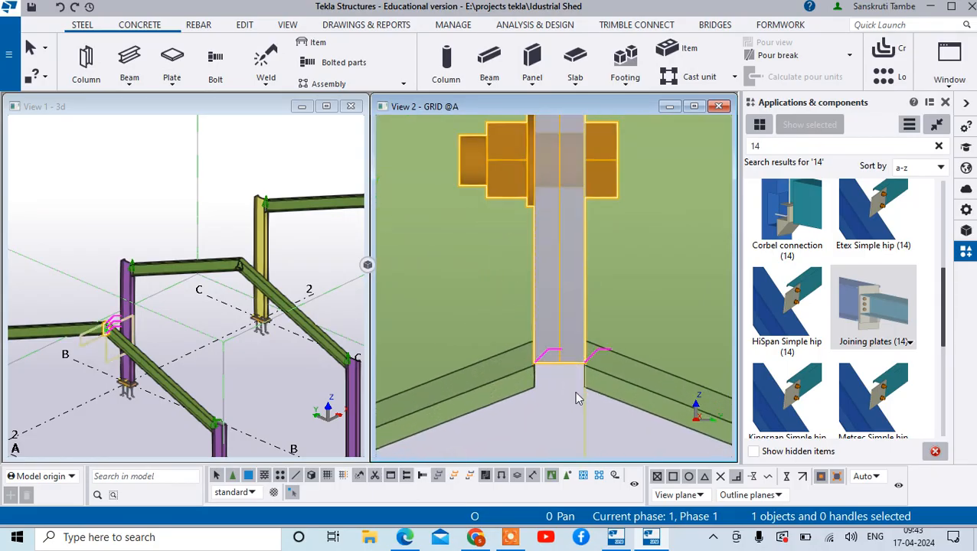
scroll(568, 356, down, 3)
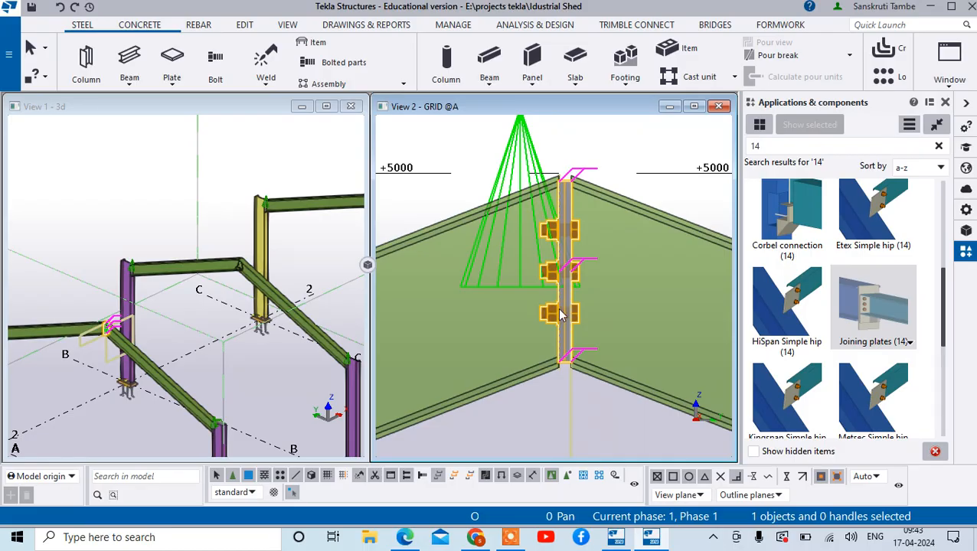
- Search the component catalog for apex haunch and for haunch connections
click(766, 151)
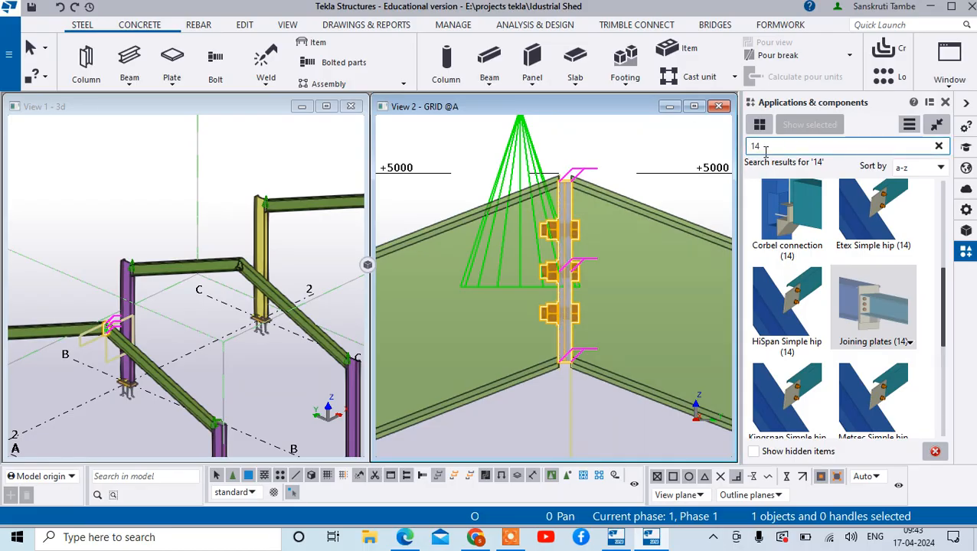
text(a)
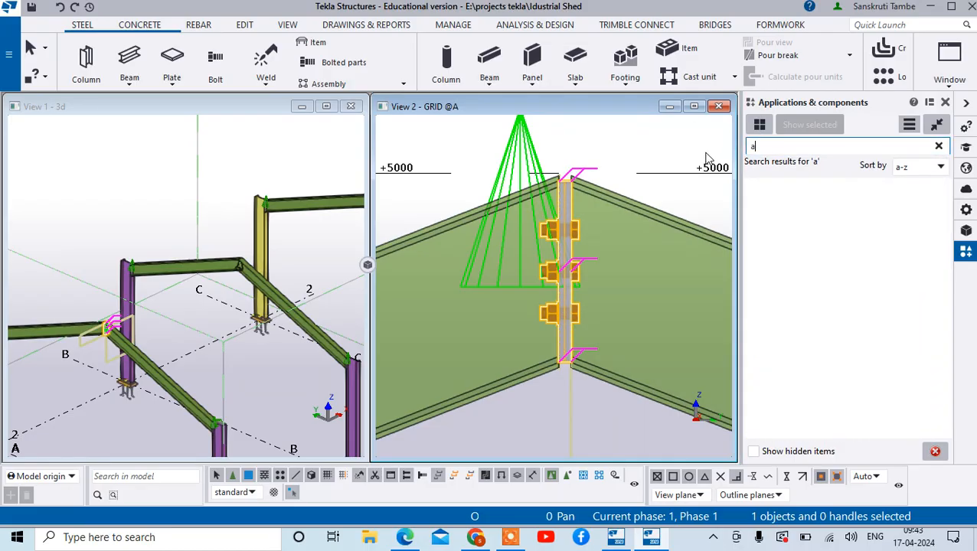
text(pex hau)
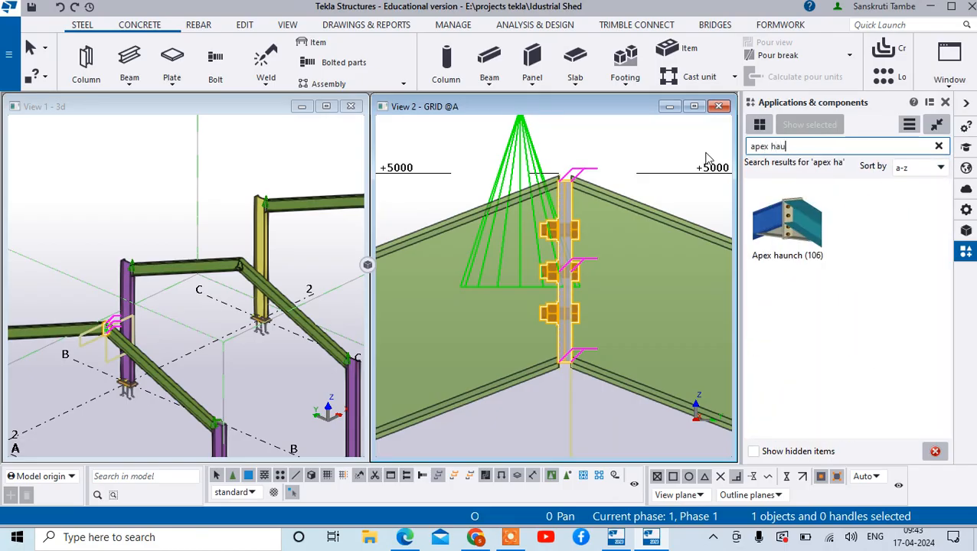
text(ch)
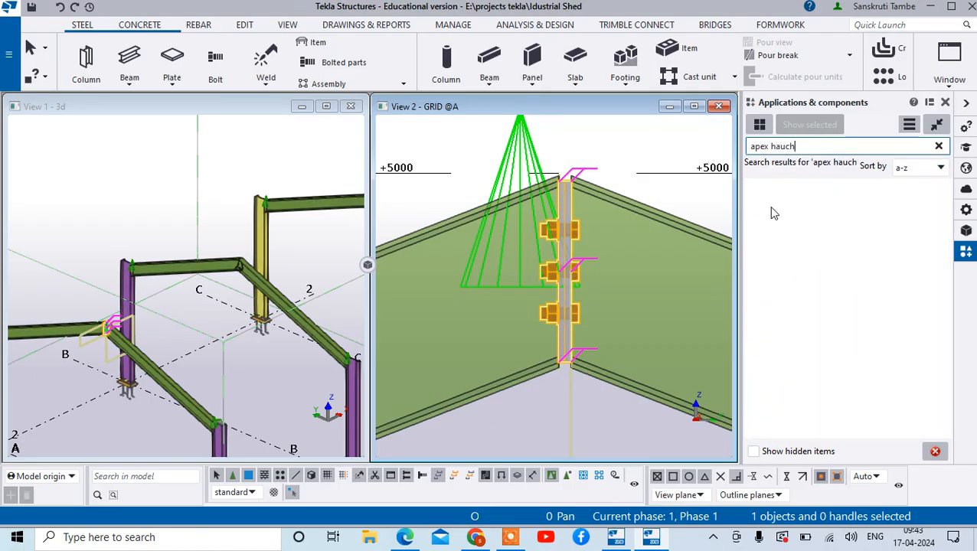
click(818, 145)
key(BackSpace)
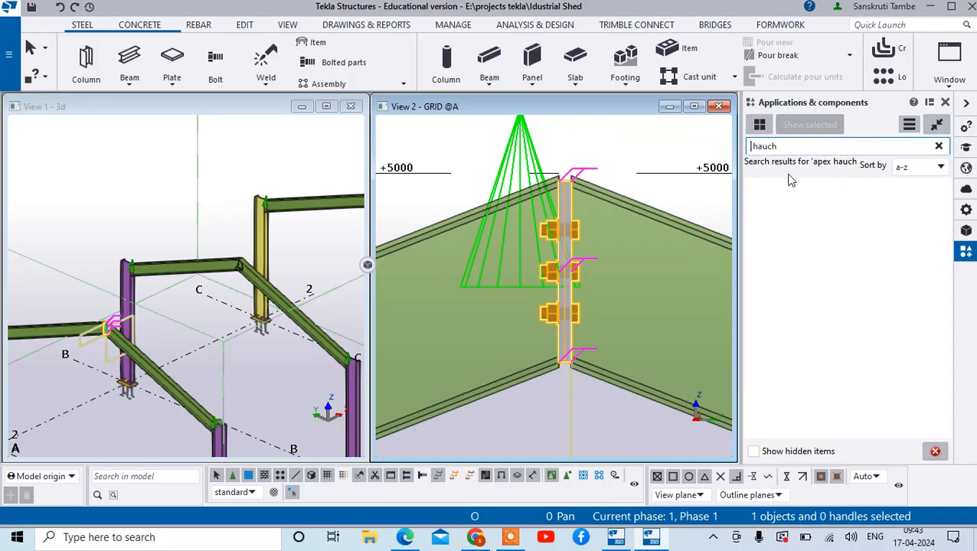
click(767, 146)
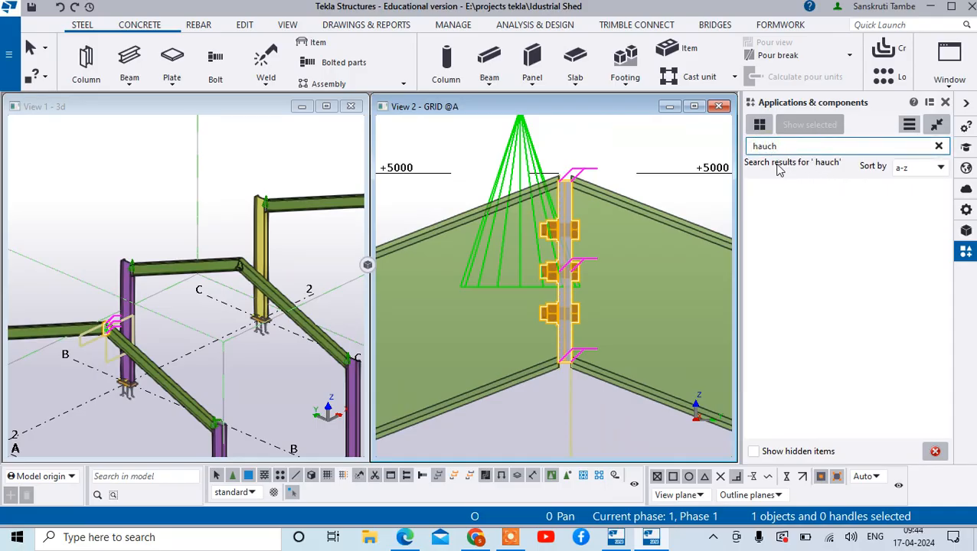
text(nn)
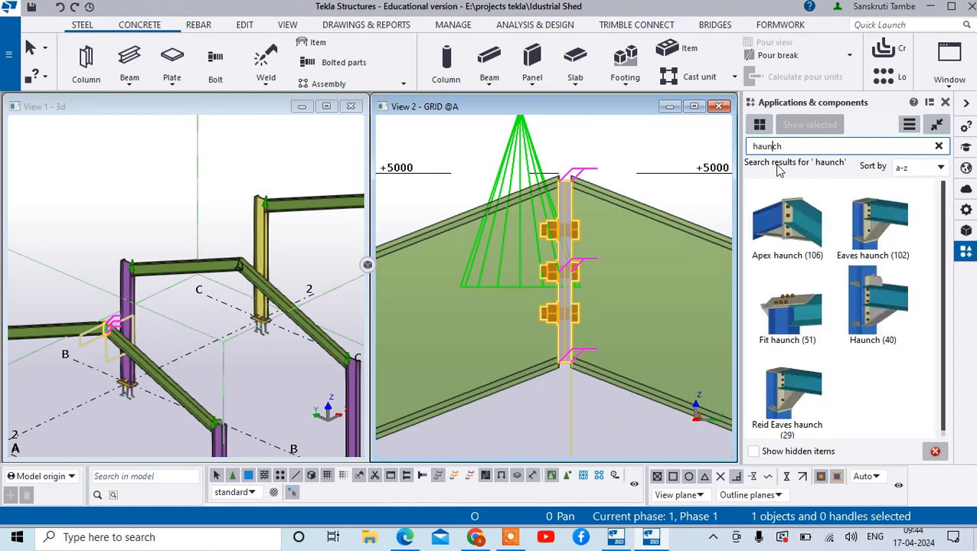
key(BackSpace)
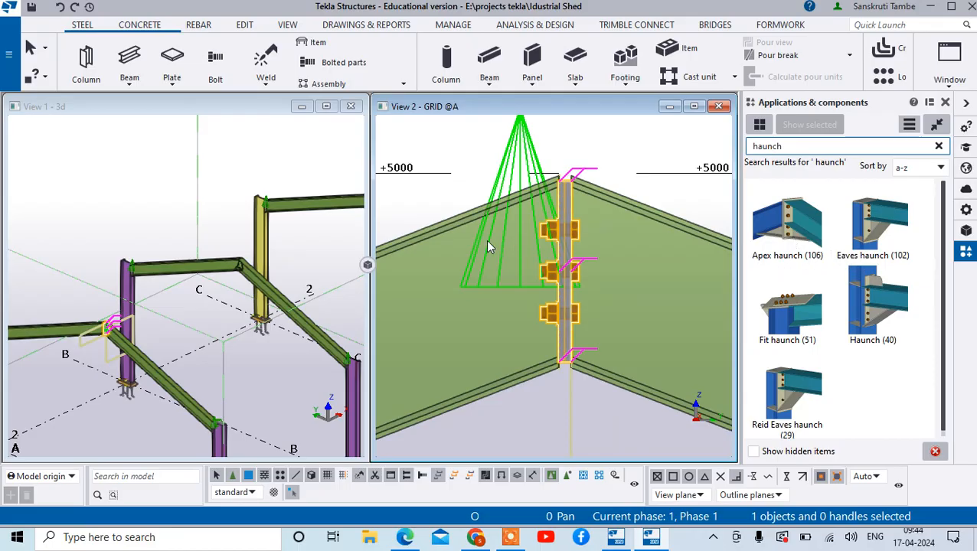
- Examine the grid A frame's eaves and ridge joints alongside the listed haunch components
scroll(537, 261, down, 5)
scroll(589, 285, down, 2)
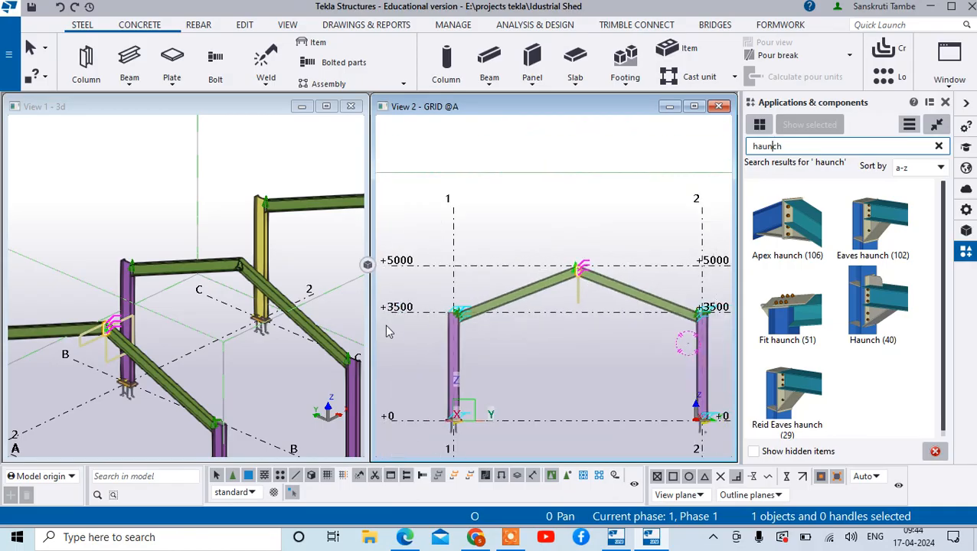
scroll(465, 297, up, 6)
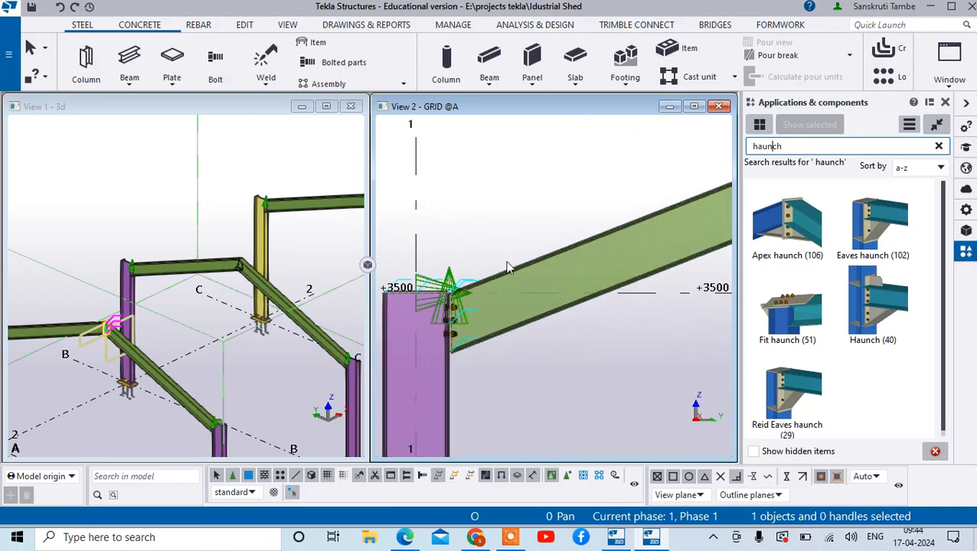
scroll(513, 279, down, 2)
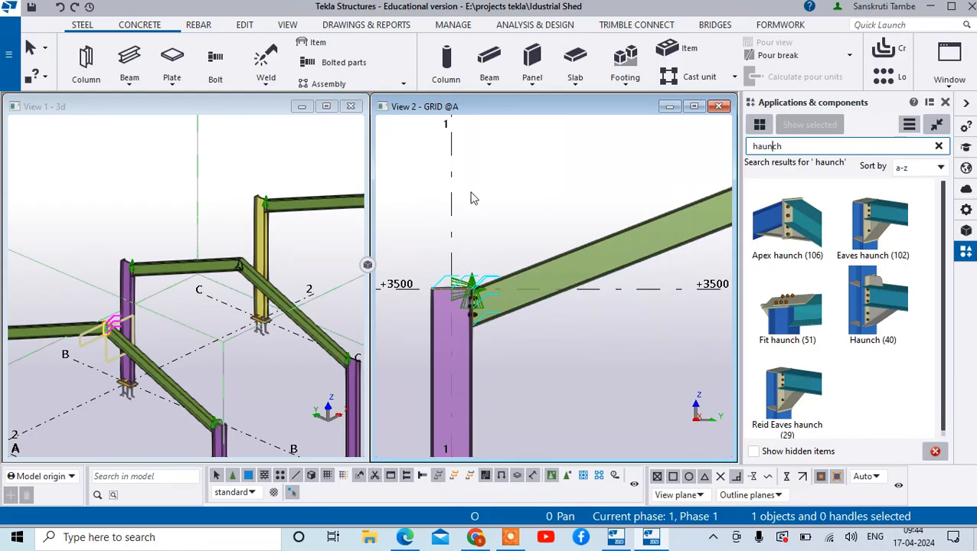
scroll(471, 197, down, 3)
scroll(639, 193, up, 3)
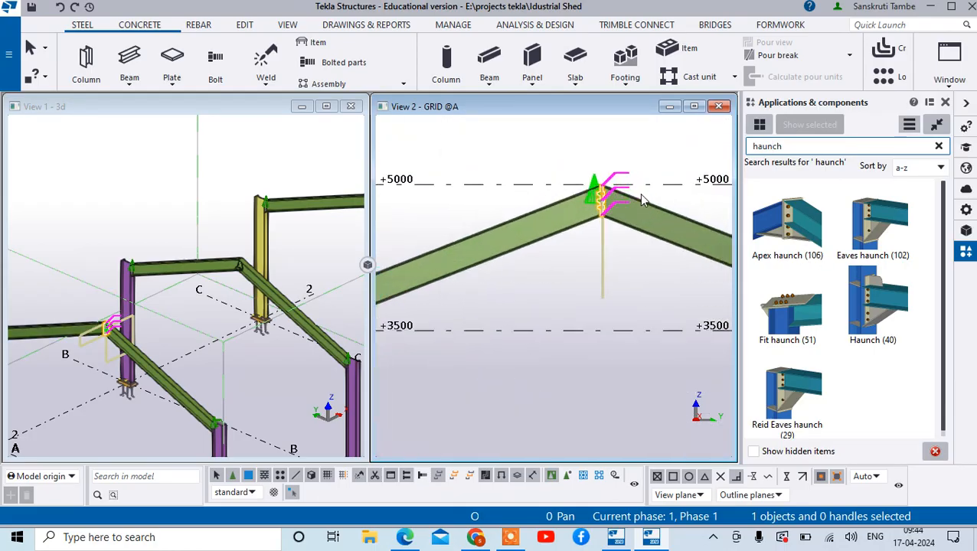
scroll(636, 193, up, 3)
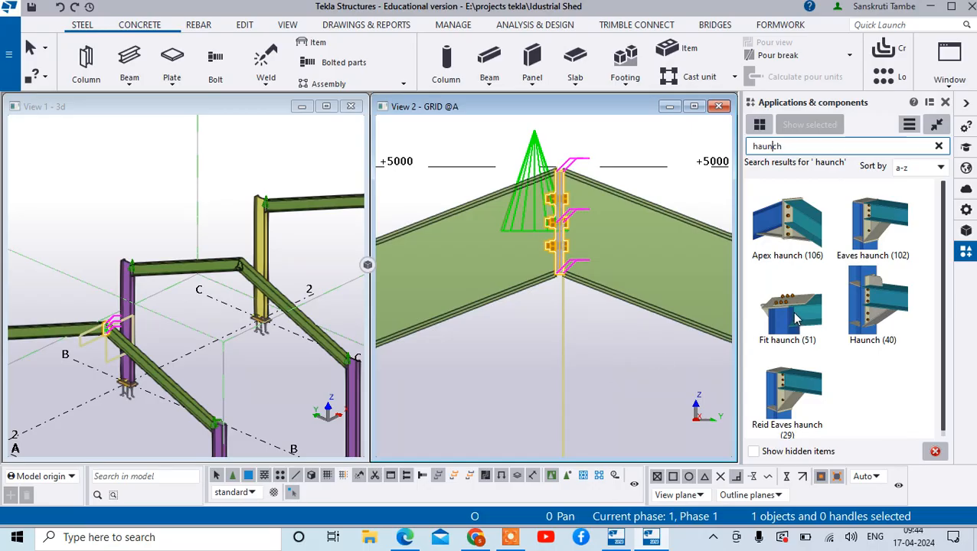
scroll(762, 390, down, 1)
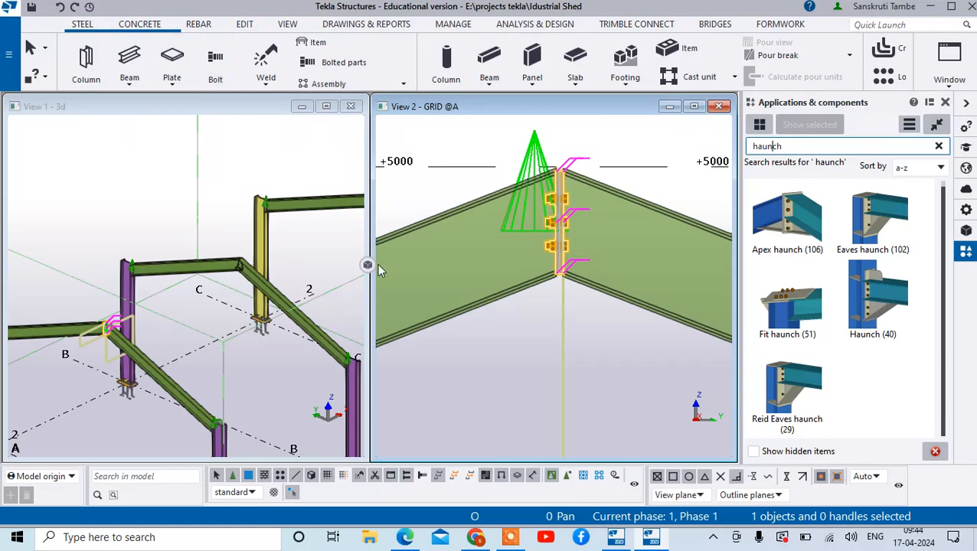
scroll(557, 283, down, 5)
scroll(557, 290, down, 2)
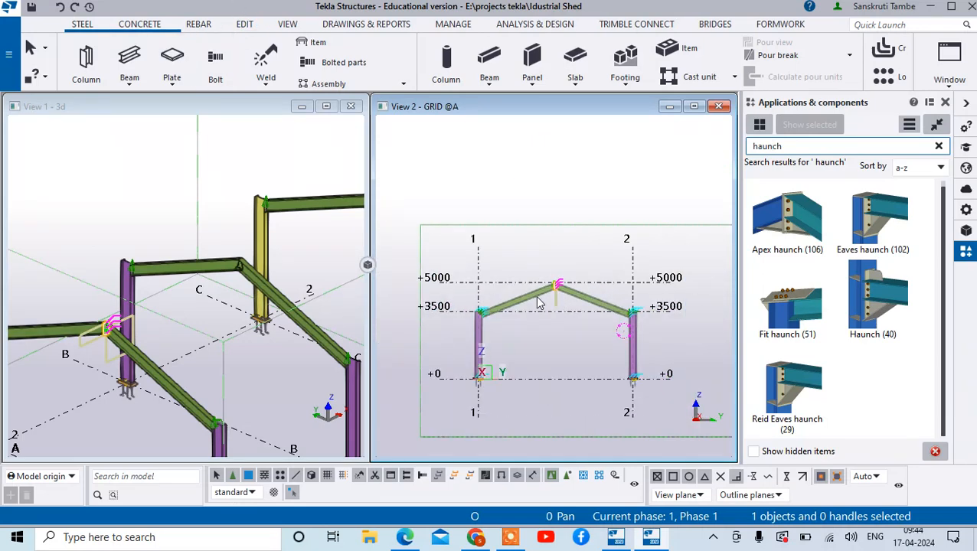
scroll(311, 248, up, 3)
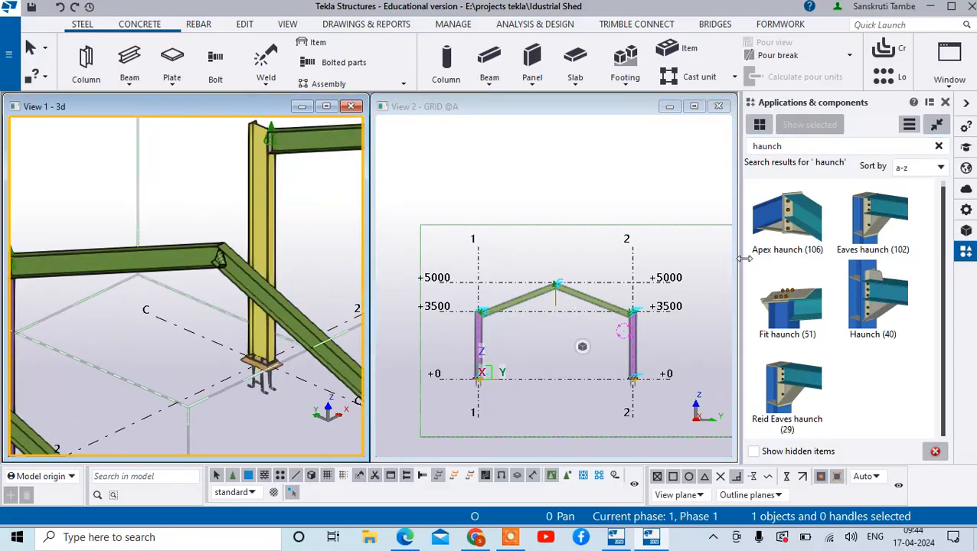
- Search the component catalog for 14 and choose the Joining plates (14) connection
double_click(814, 146)
text(1)
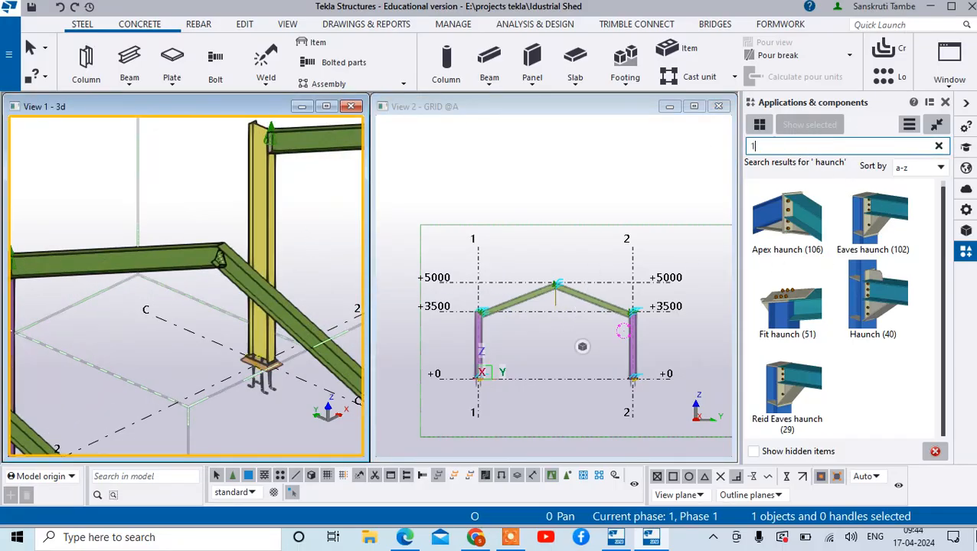
text(4)
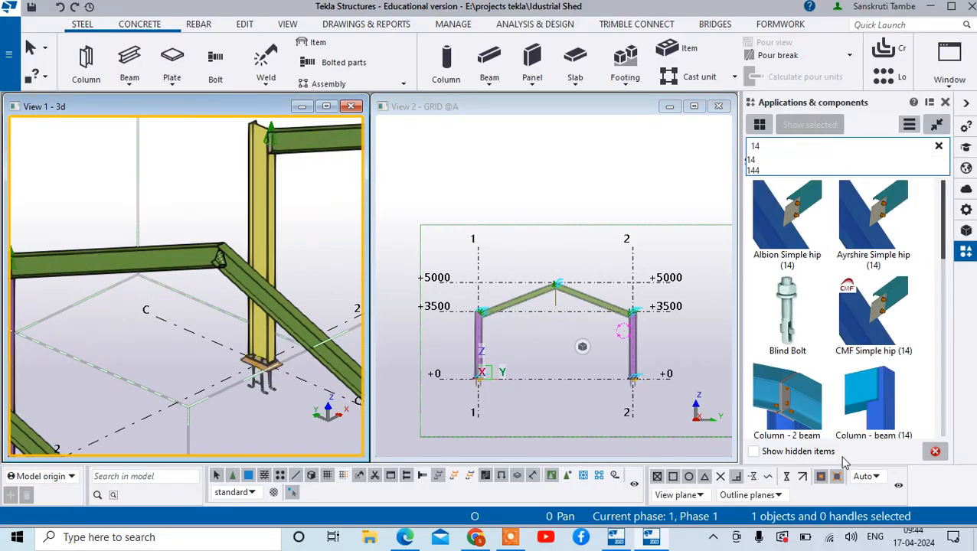
click(756, 163)
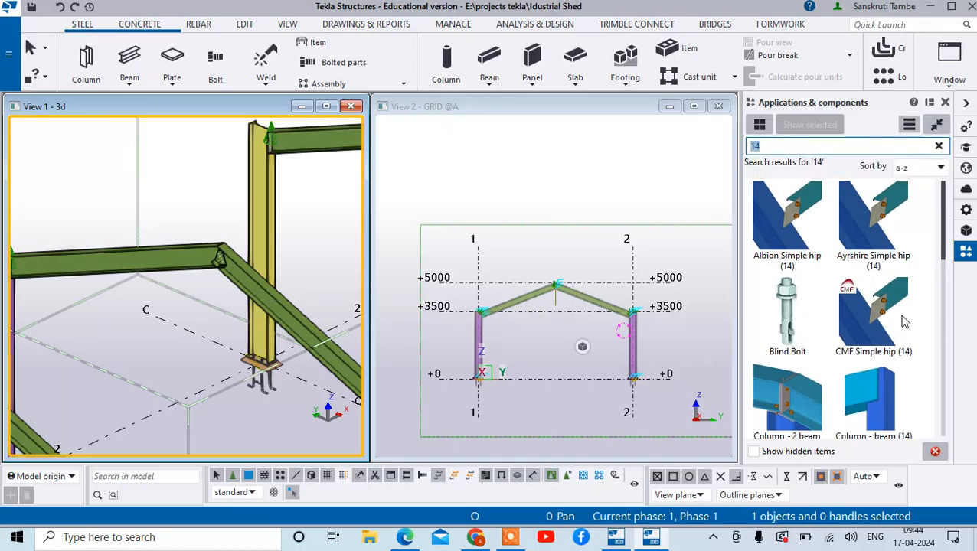
scroll(929, 346, down, 3)
click(898, 385)
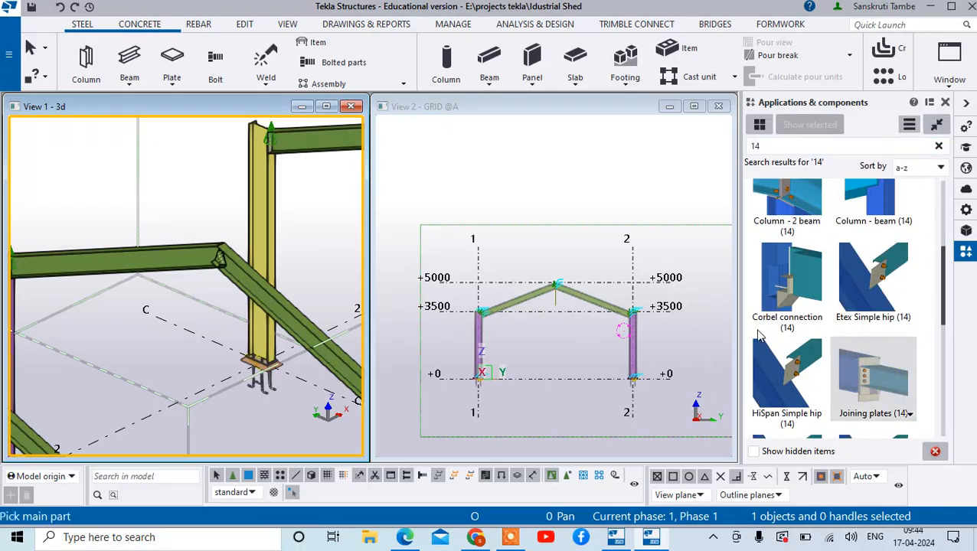
- Connect the two sloping beams at the grid B ridge with Joining plates (14)
scroll(108, 203, down, 5)
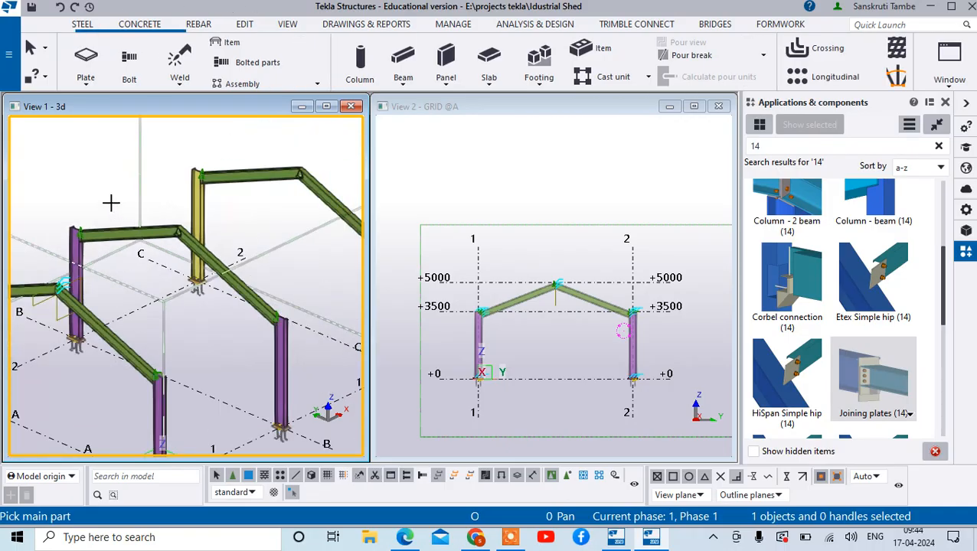
scroll(176, 223, up, 5)
click(177, 231)
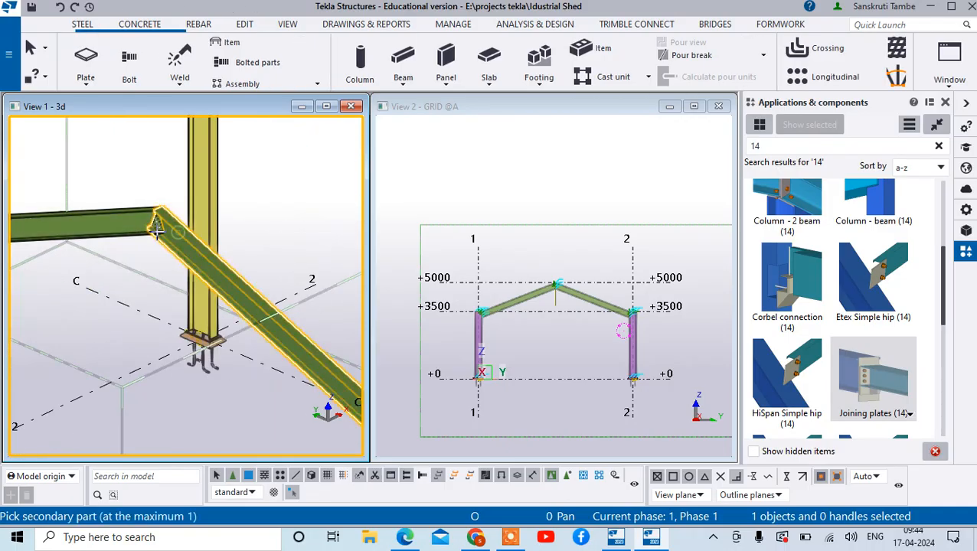
click(134, 229)
- Connect the two sloping beams at the grid C ridge with Joining plates (14) and end the command
scroll(225, 218, down, 5)
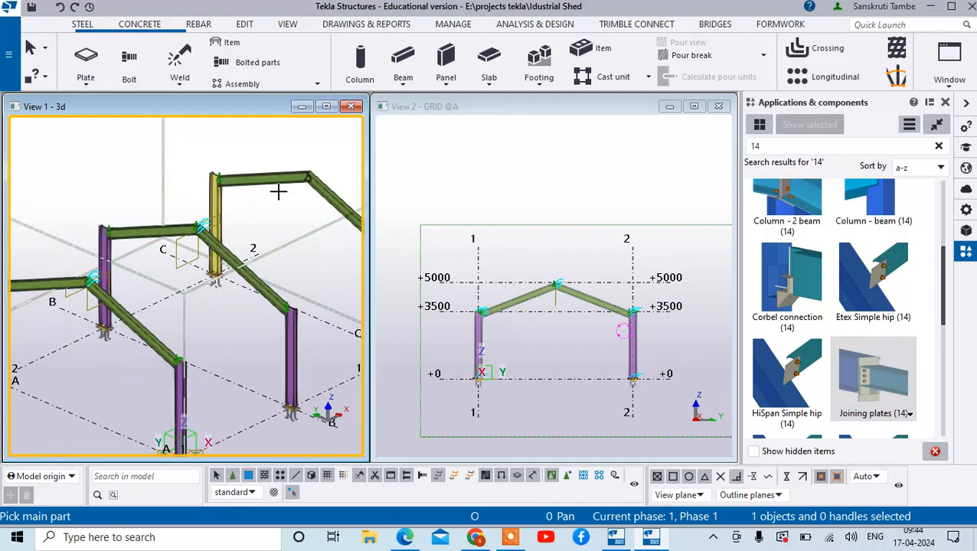
click(331, 198)
click(292, 184)
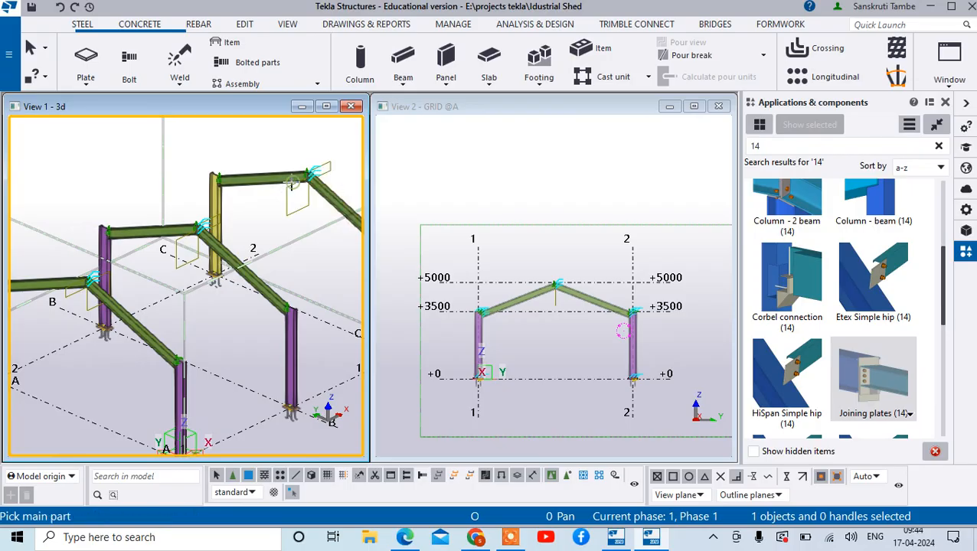
click(288, 180)
scroll(345, 165, up, 5)
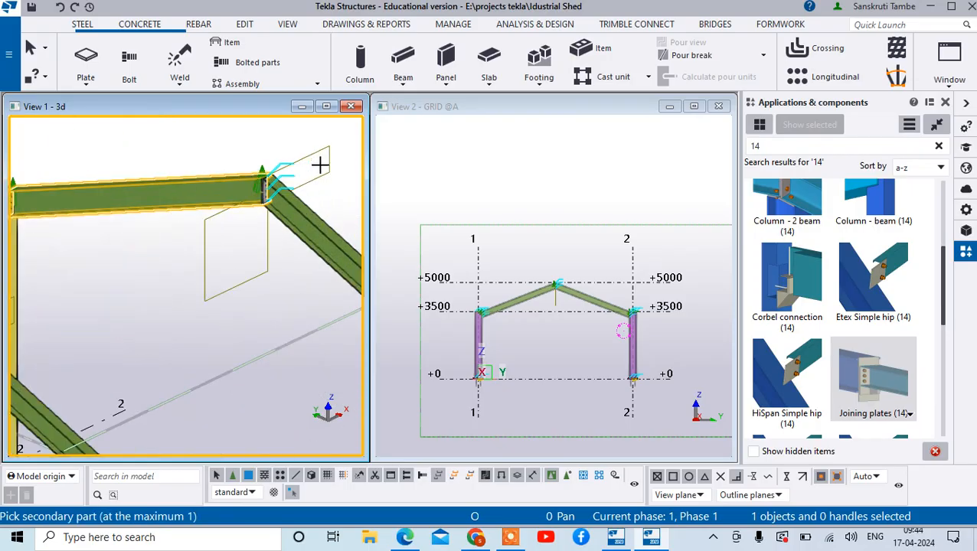
click(299, 202)
right_click(304, 204)
click(307, 205)
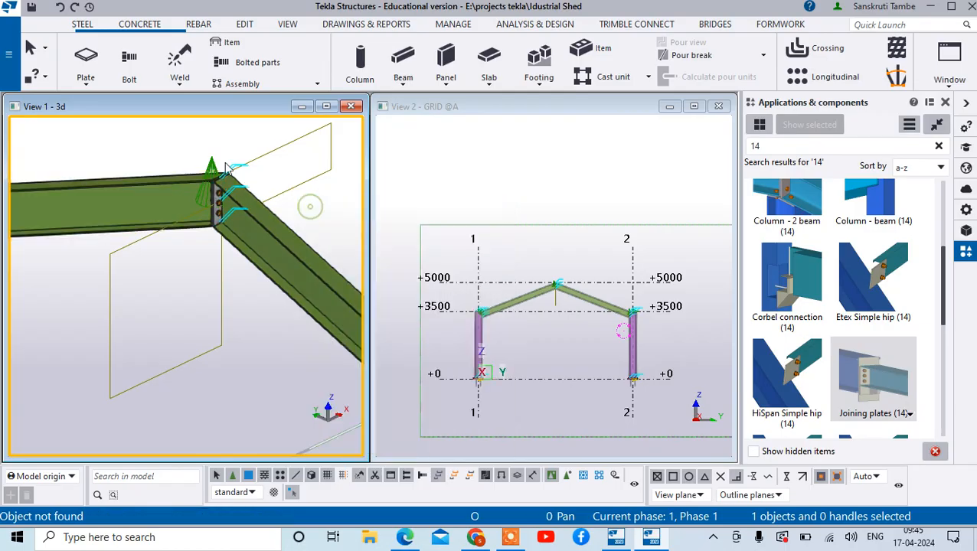
- Examine the grid C ridge connection and the bolted ridge joint in the grid A elevation
scroll(255, 229, down, 3)
scroll(257, 163, up, 3)
scroll(245, 305, down, 6)
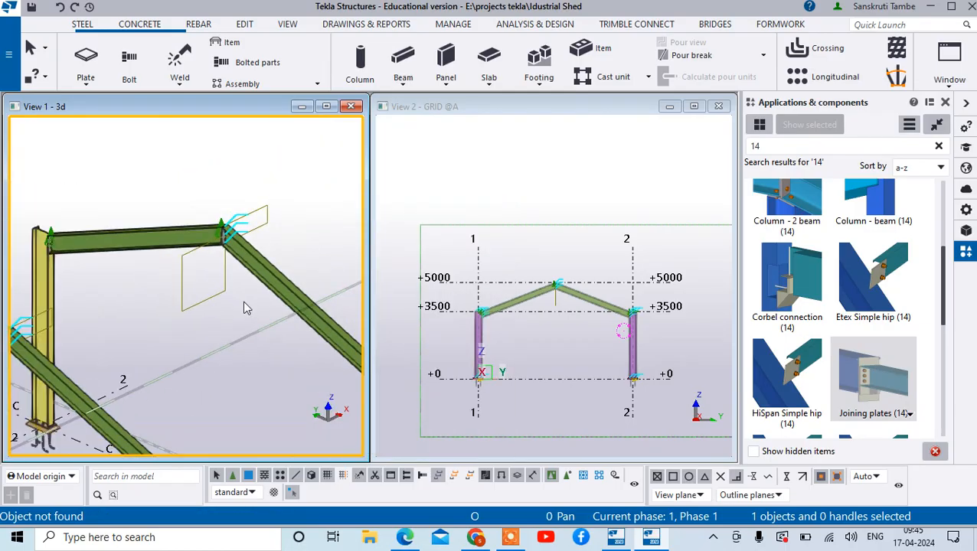
scroll(557, 314, up, 3)
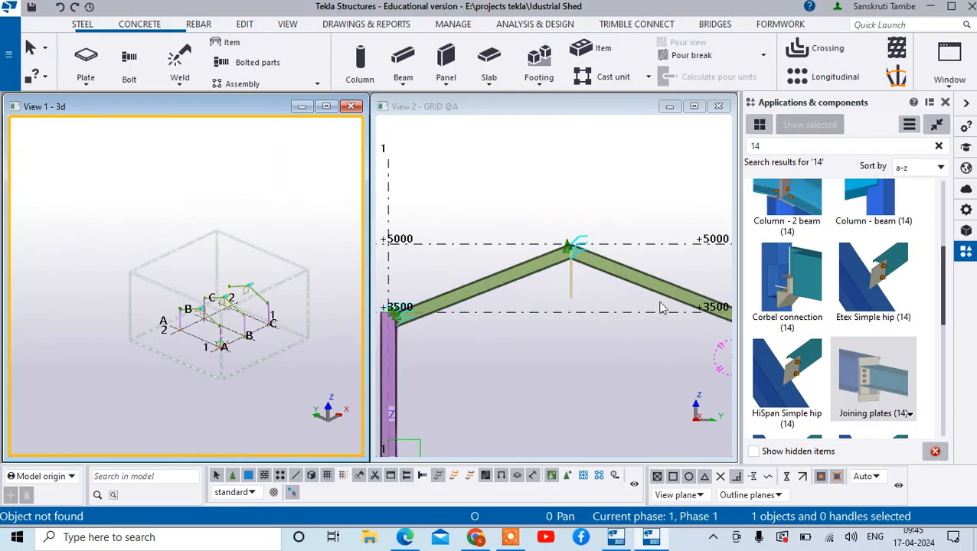
scroll(663, 307, down, 2)
scroll(612, 292, up, 4)
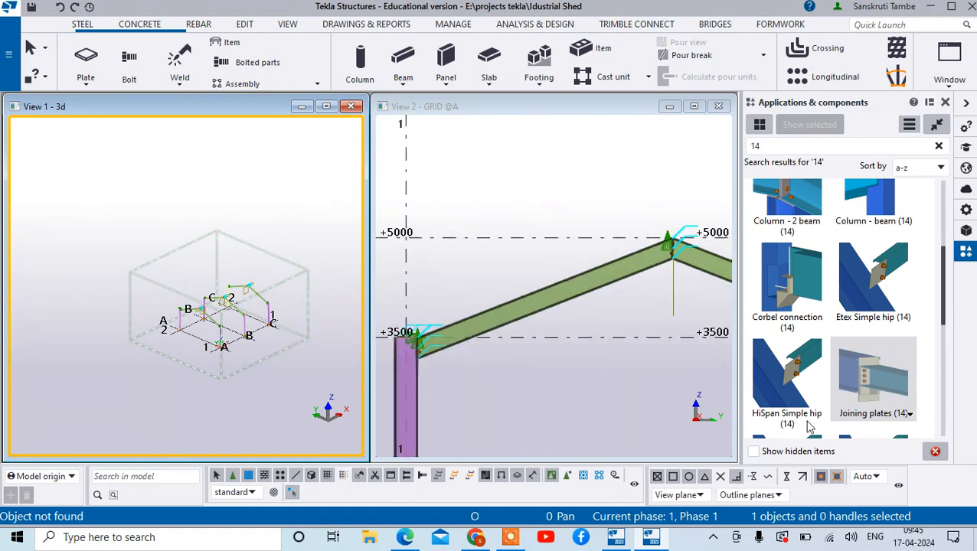
scroll(663, 244, up, 4)
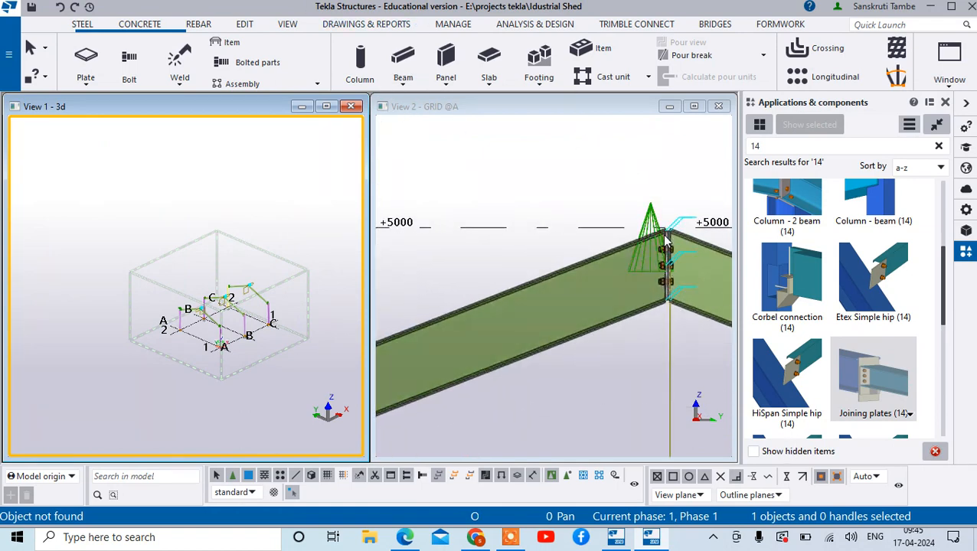
scroll(647, 239, up, 3)
scroll(239, 248, up, 2)
scroll(571, 346, down, 4)
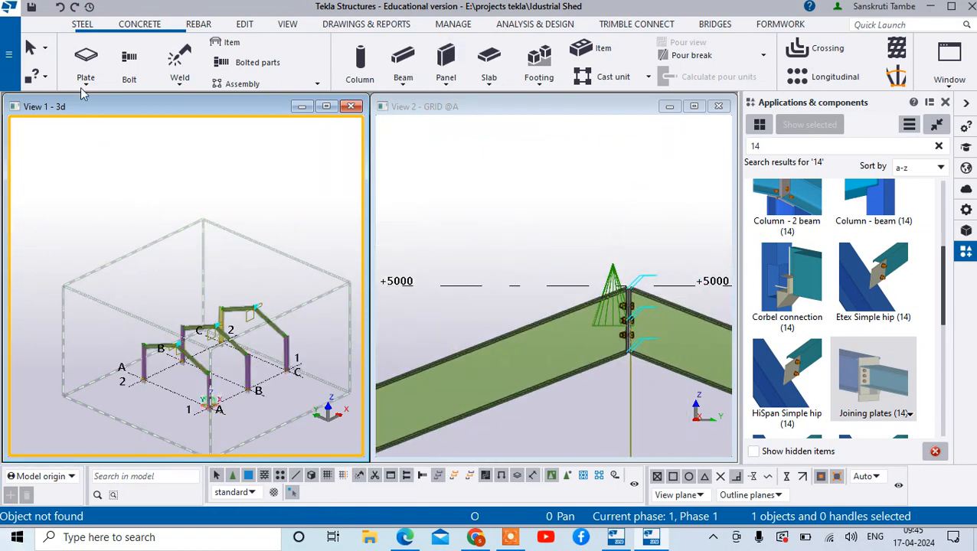
- Create a point at the upper ridge end of the grid 1 side sloping beam in the grid A elevation
click(245, 24)
scroll(809, 63, down, 2)
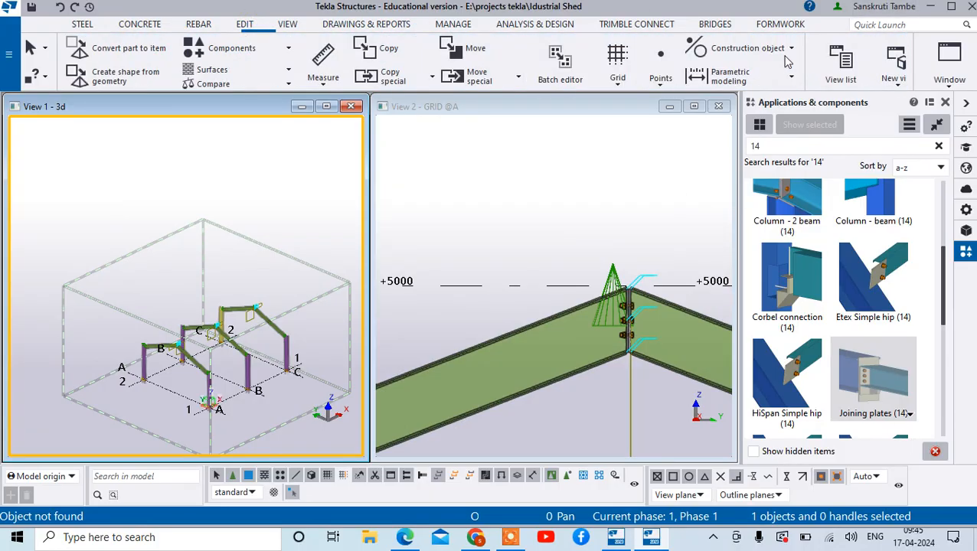
click(664, 87)
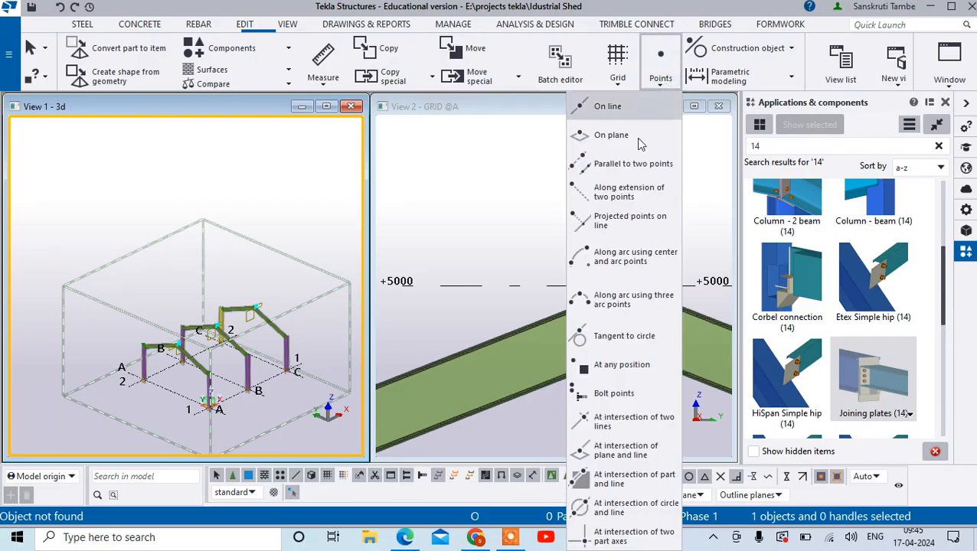
click(602, 375)
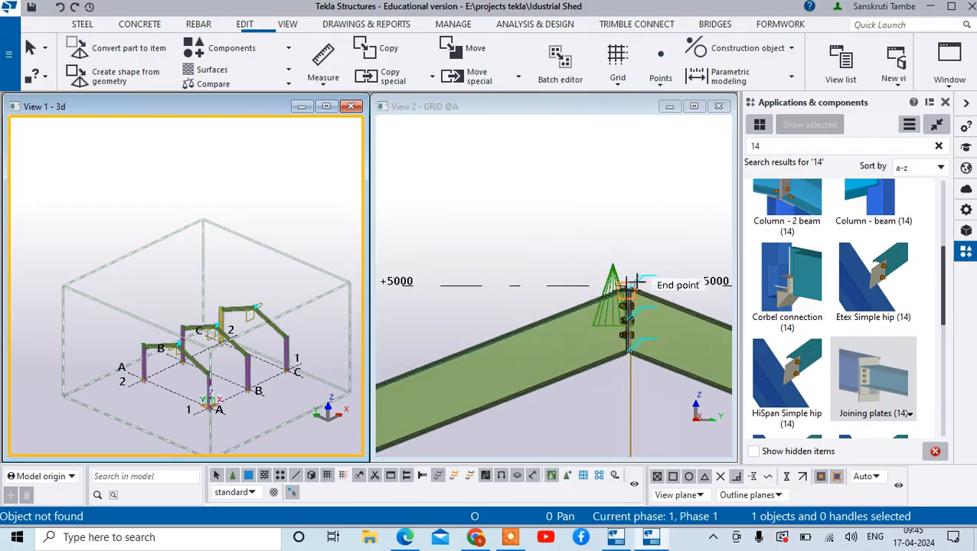
scroll(635, 273, up, 4)
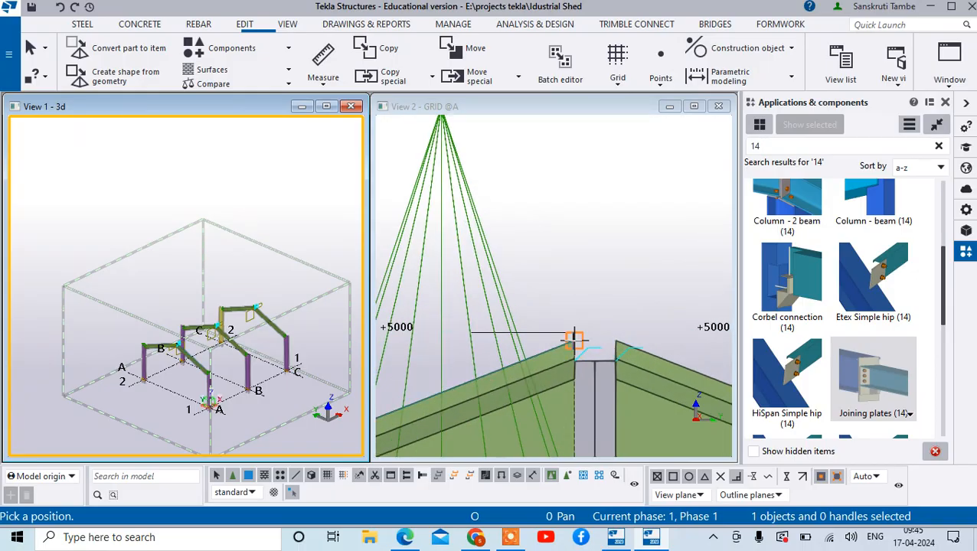
click(573, 338)
scroll(658, 295, down, 3)
- Add a second point at the same sloping beam's upper eaves end near the grid 1 column, and end point creation
scroll(663, 301, down, 3)
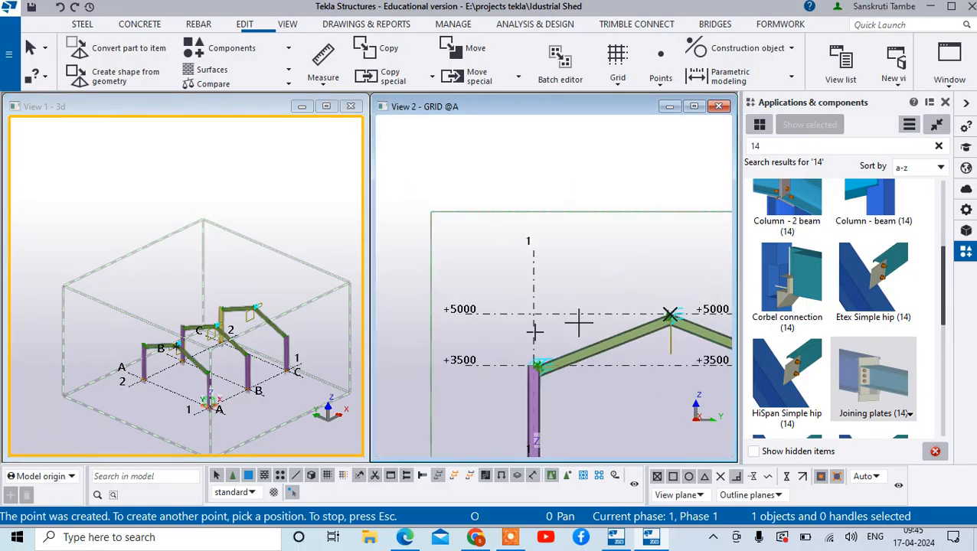
scroll(563, 358, up, 5)
scroll(562, 359, up, 5)
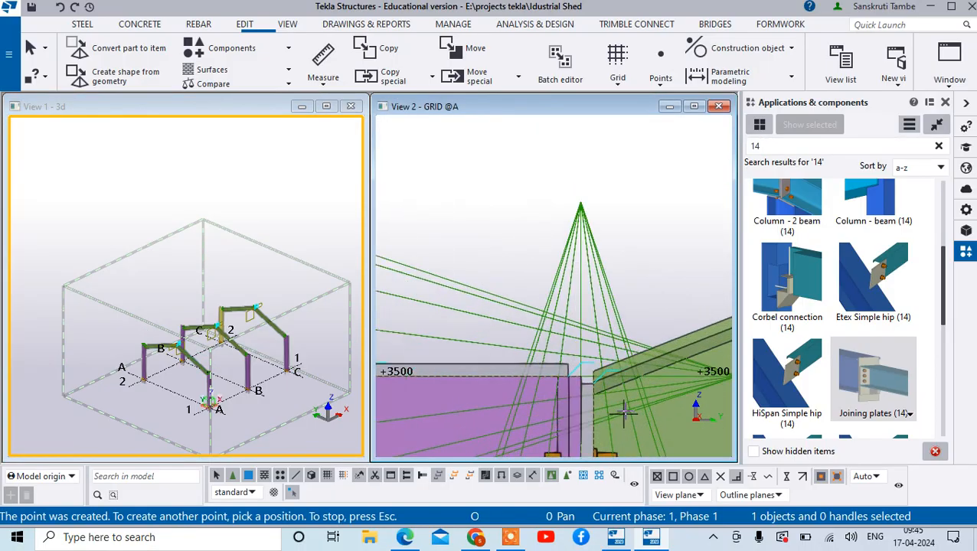
right_click(666, 238)
click(681, 249)
scroll(567, 291, down, 2)
scroll(661, 295, up, 5)
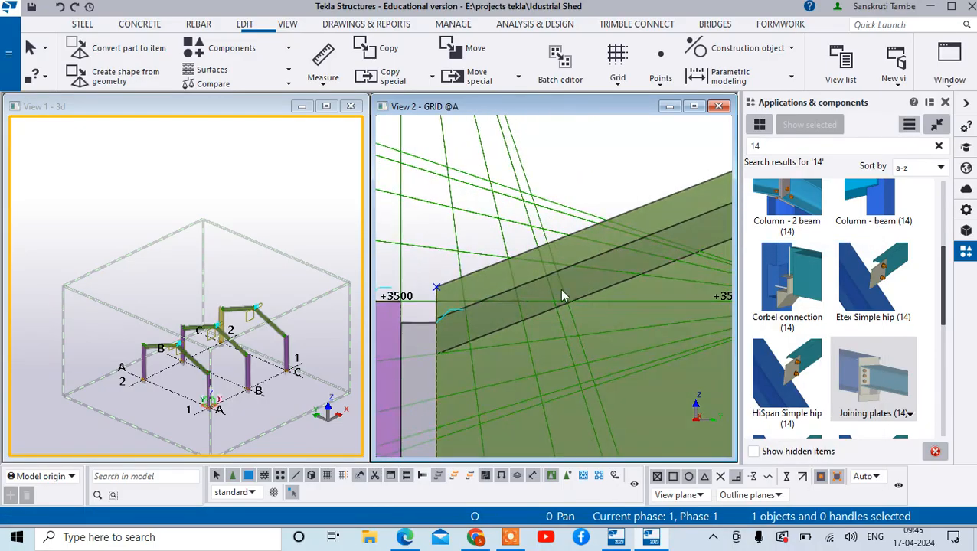
click(435, 285)
right_click(435, 285)
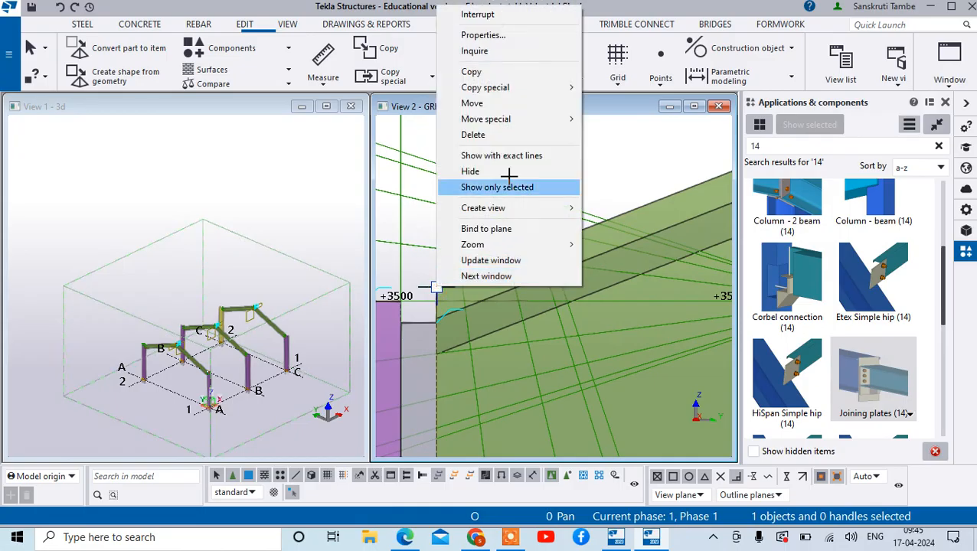
click(471, 103)
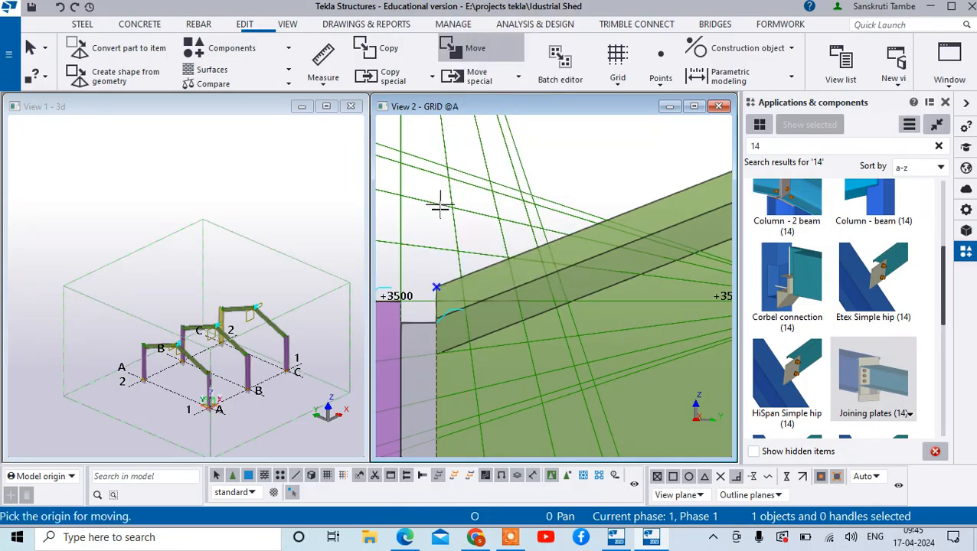
right_click(436, 286)
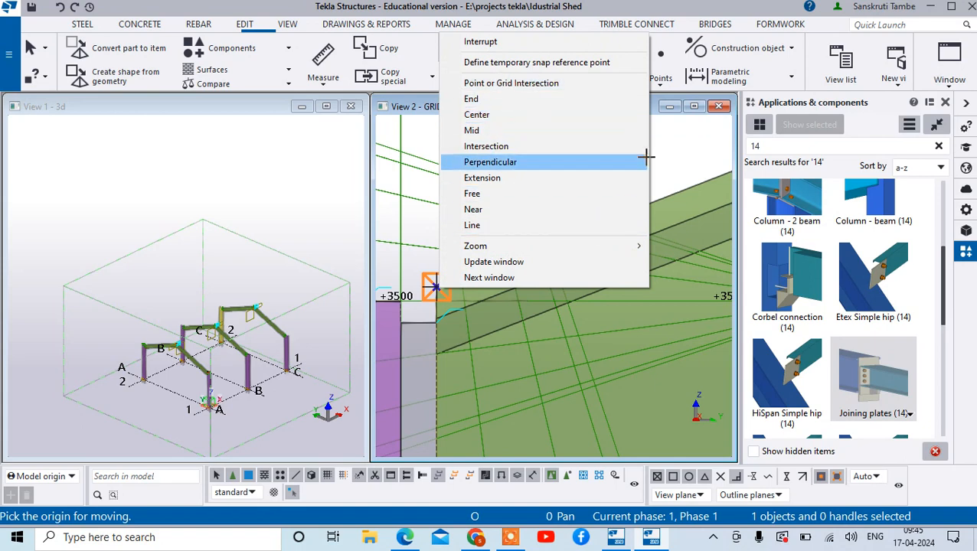
right_click(658, 145)
click(678, 154)
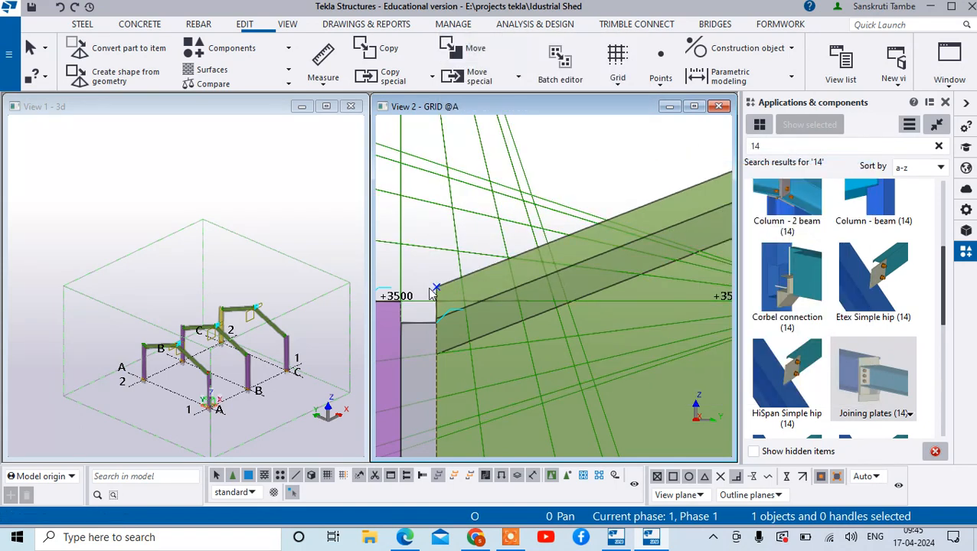
scroll(437, 287, up, 3)
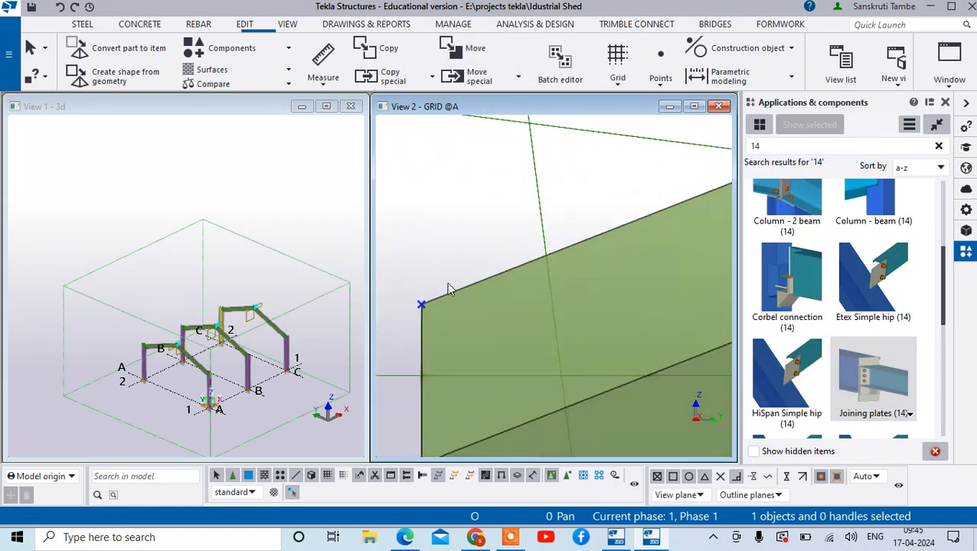
right_click(420, 304)
click(414, 273)
- Move the eaves point linearly with a dX of 100 and inspect it at the beam end
scroll(420, 301, up, 5)
middle_drag(455, 375, 495, 333)
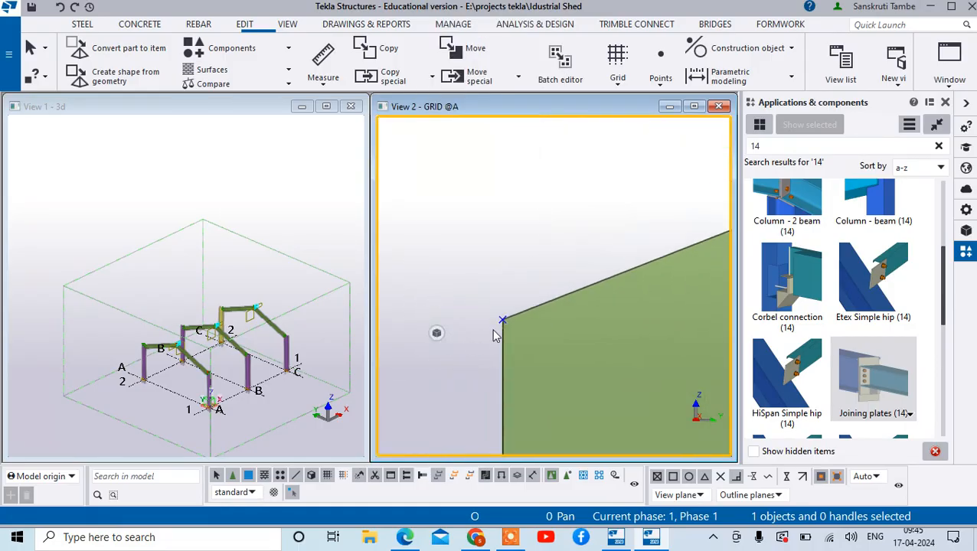
right_click(501, 322)
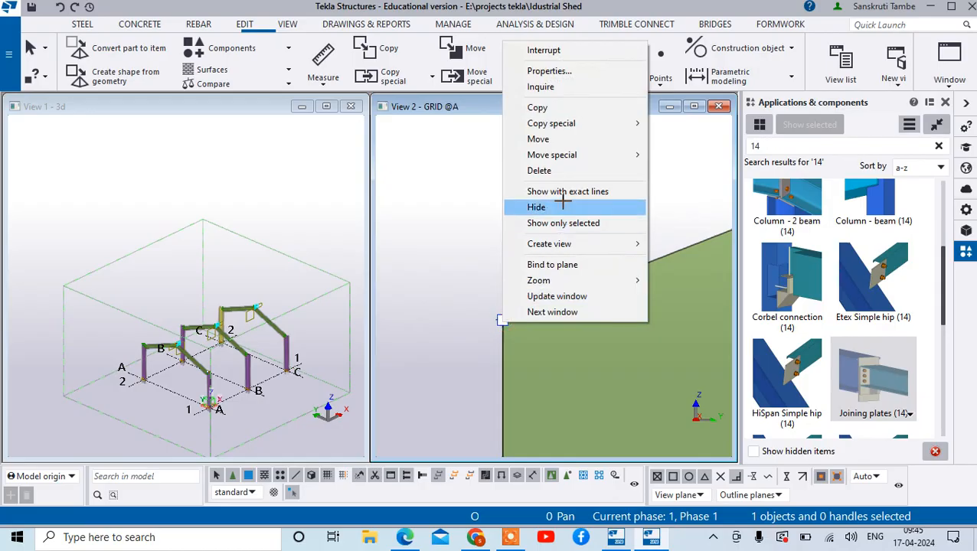
mouse_move(586, 154)
click(666, 155)
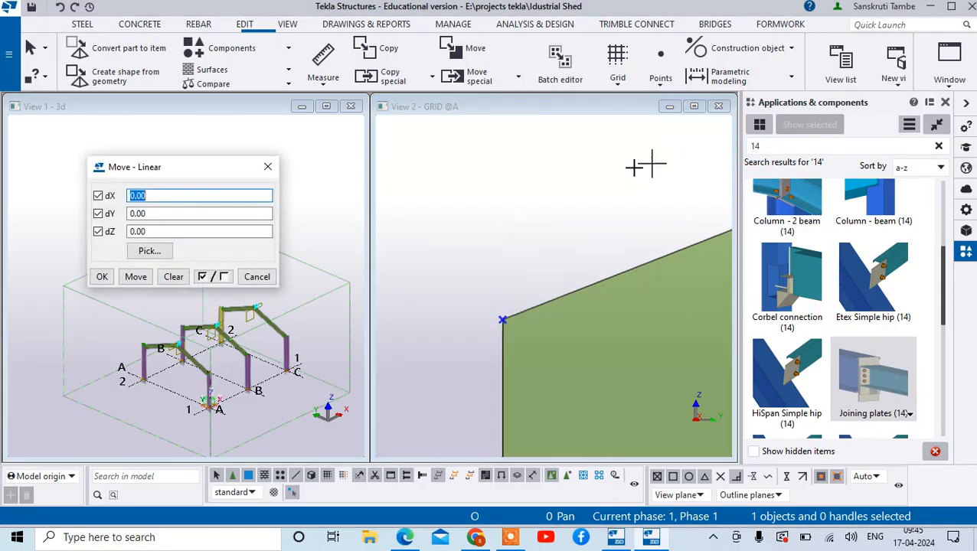
text(1)
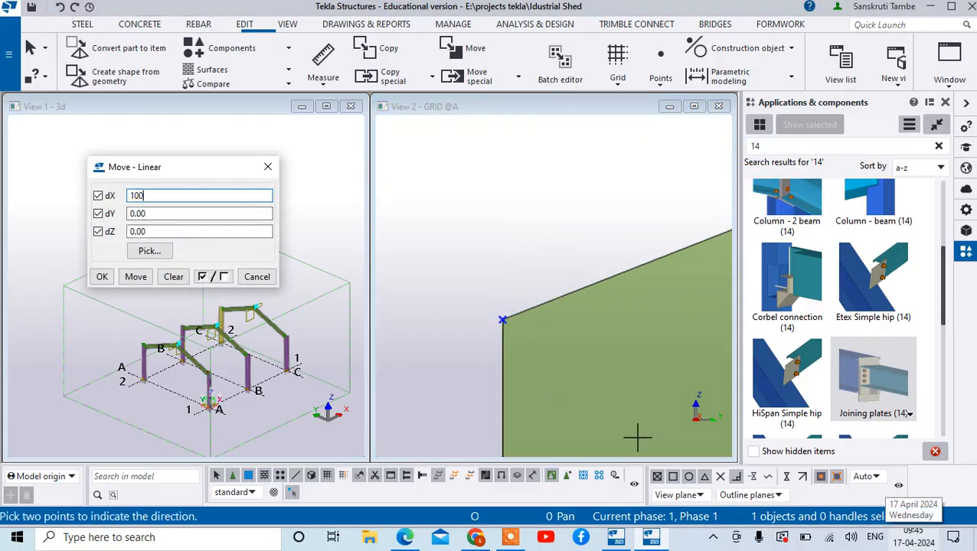
text(00)
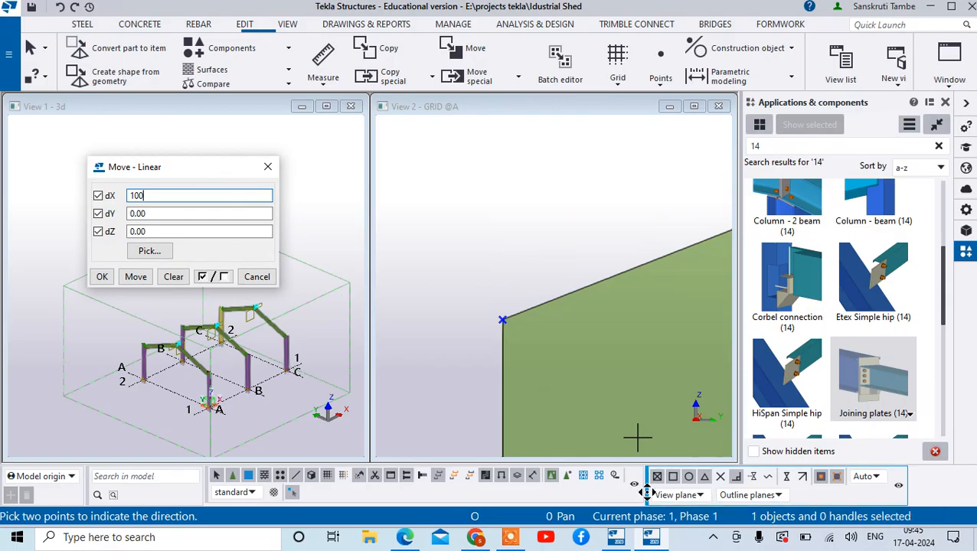
click(136, 277)
scroll(626, 339, down, 5)
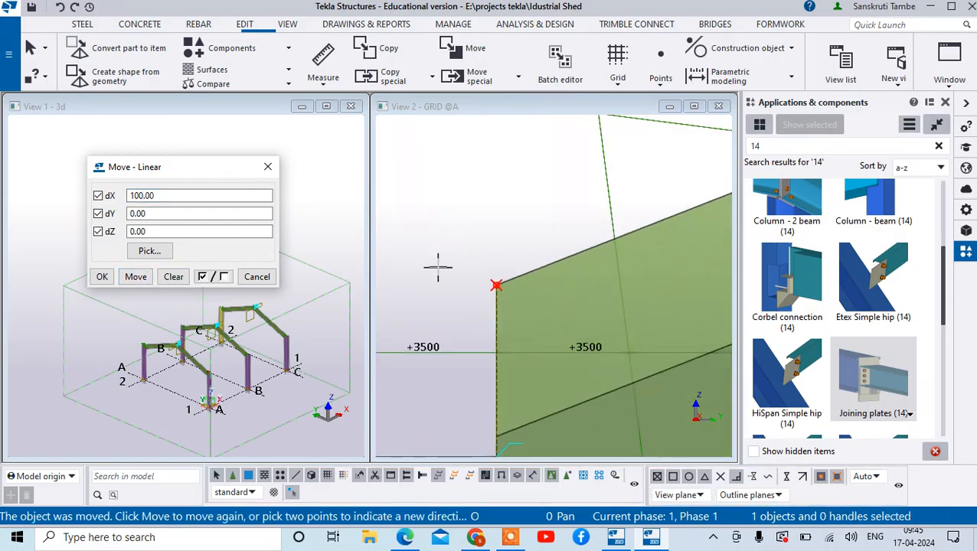
scroll(521, 314, up, 8)
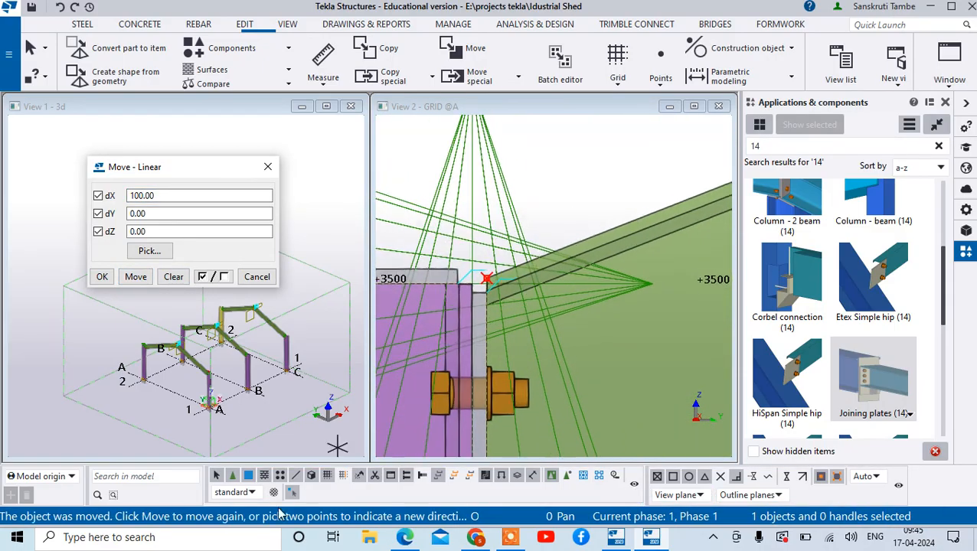
scroll(490, 276, up, 6)
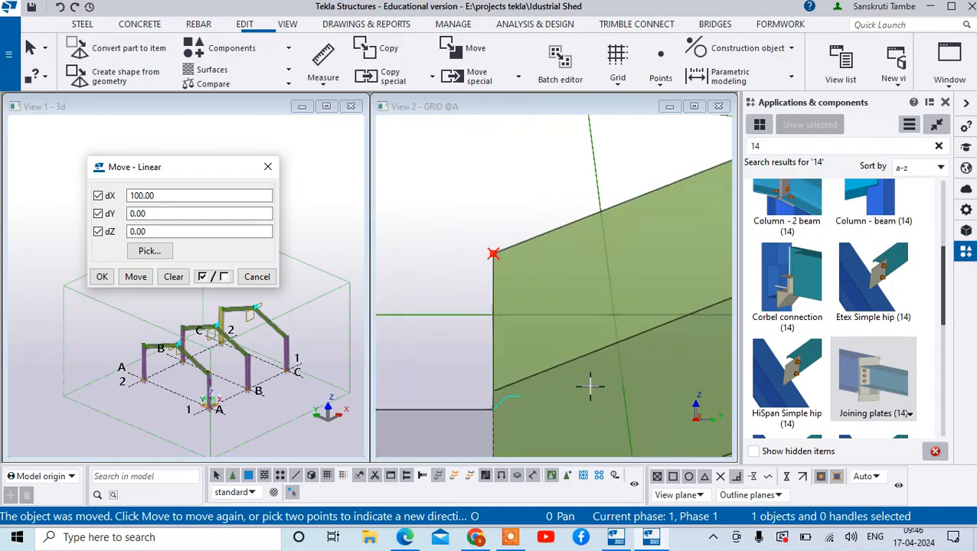
- End the linear move command and return to the eaves point at the beam end in the grid A elevation
scroll(284, 257, down, 1)
scroll(617, 65, down, 1)
scroll(560, 199, down, 12)
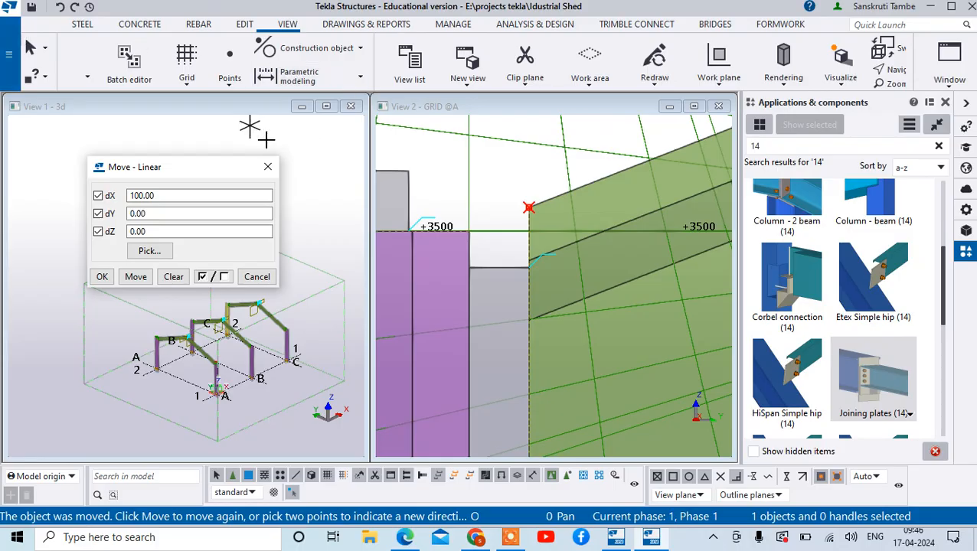
click(268, 167)
right_click(261, 167)
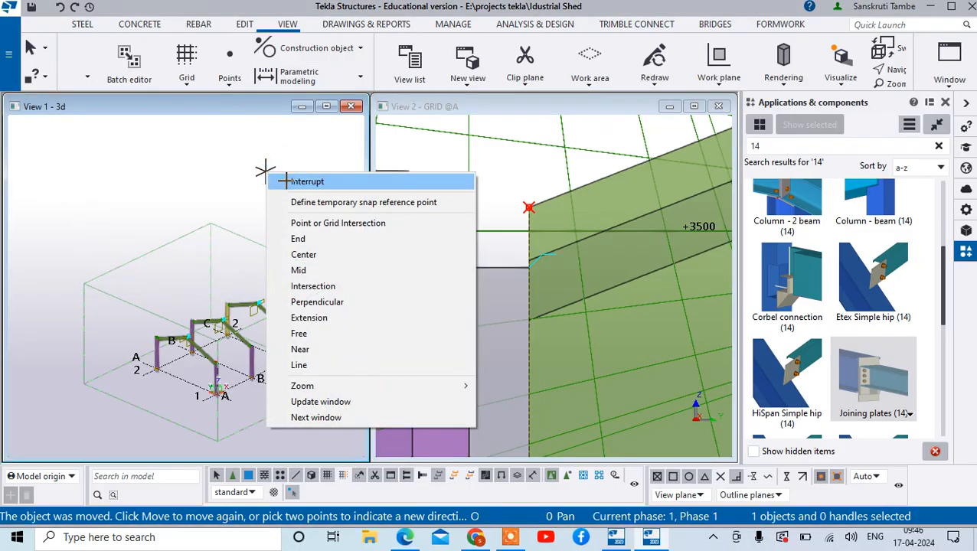
click(282, 179)
scroll(283, 190, down, 3)
scroll(585, 198, up, 3)
scroll(479, 224, down, 7)
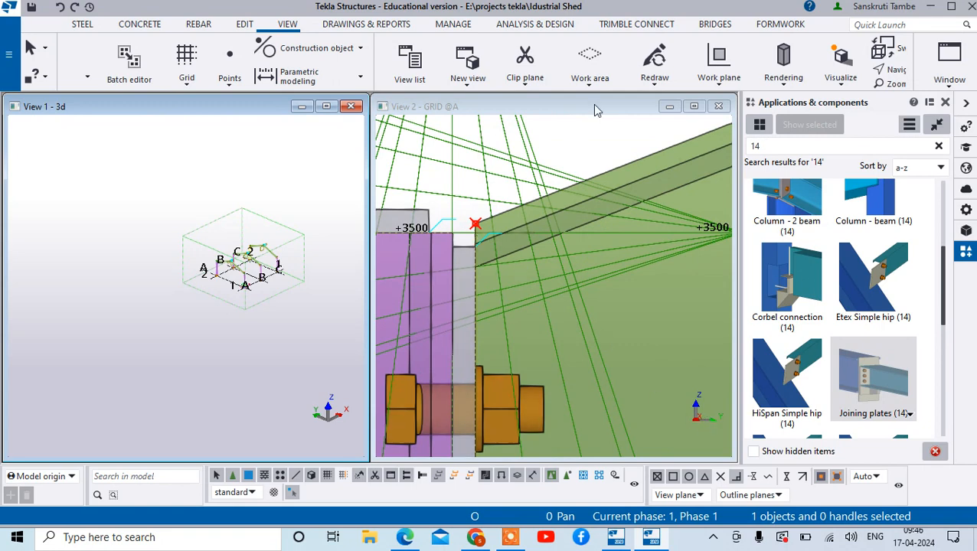
scroll(591, 84, up, 3)
scroll(476, 311, up, 1)
scroll(463, 187, up, 2)
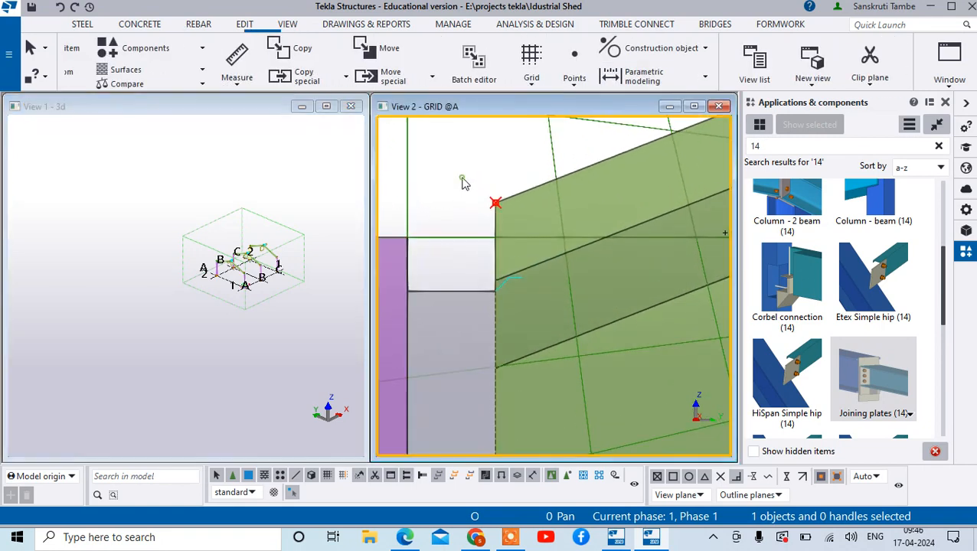
right_click(460, 176)
click(490, 200)
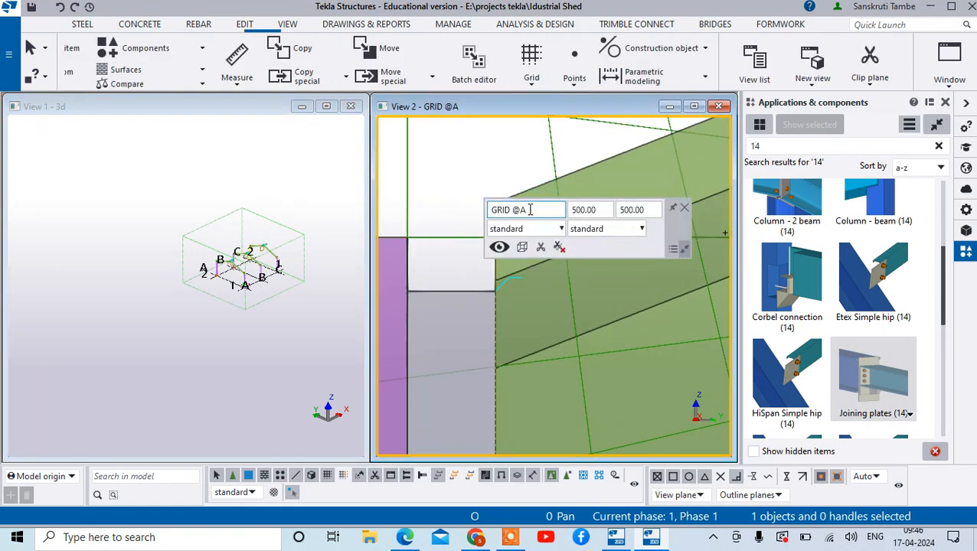
double_click(479, 168)
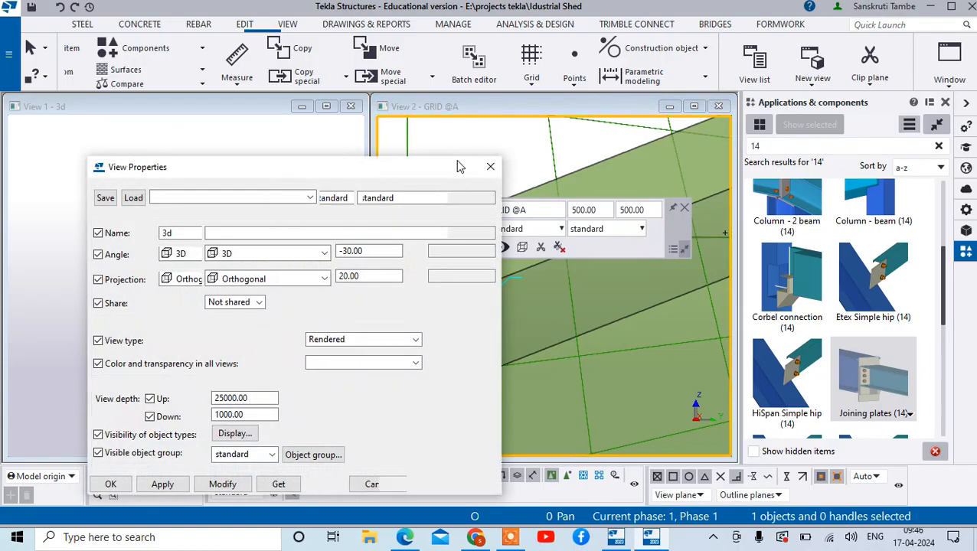
click(488, 167)
- Try to move the eaves point a distance of 100 along the sloping beam's upper edge, using the beam's upper corner as origin
scroll(508, 223, up, 6)
click(482, 185)
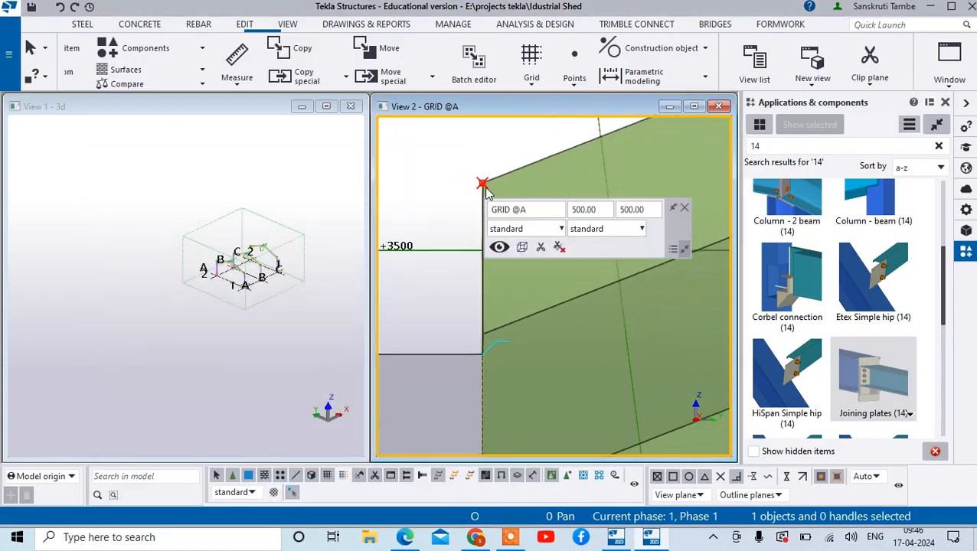
click(481, 182)
scroll(512, 175, up, 1)
scroll(511, 176, up, 3)
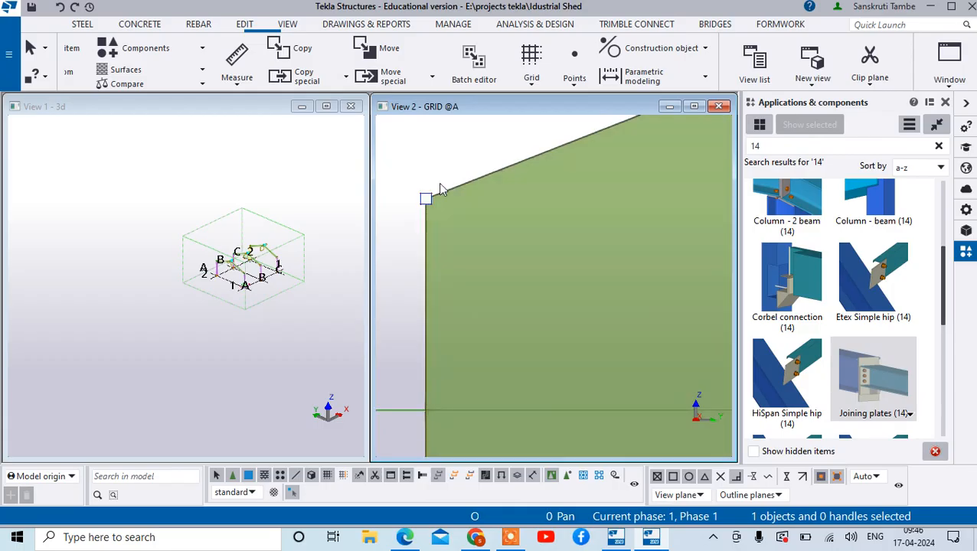
right_click(427, 196)
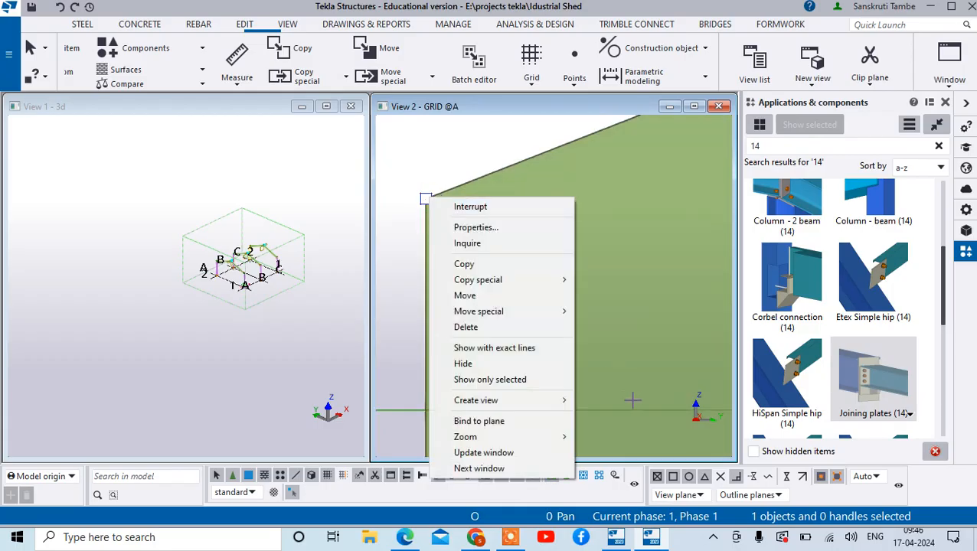
click(465, 295)
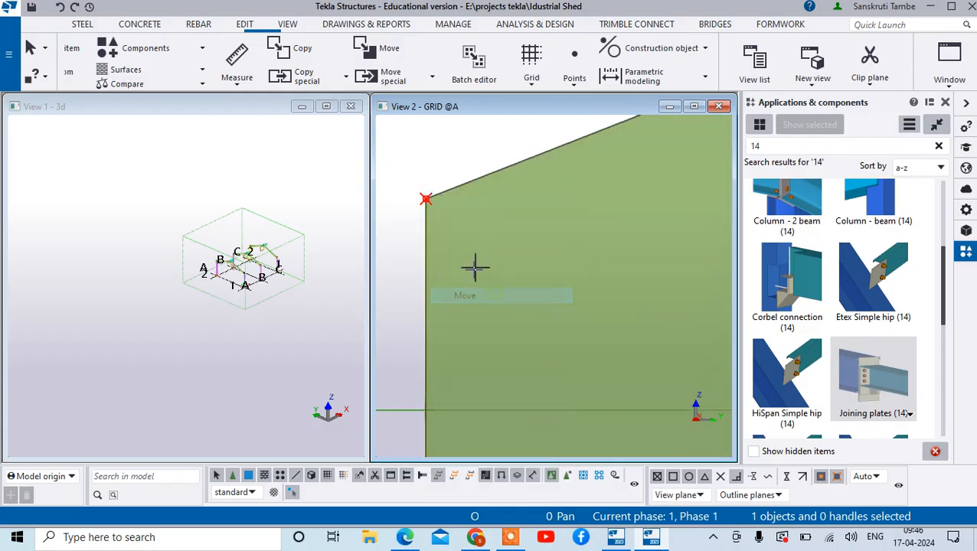
middle_drag(437, 219, 489, 252)
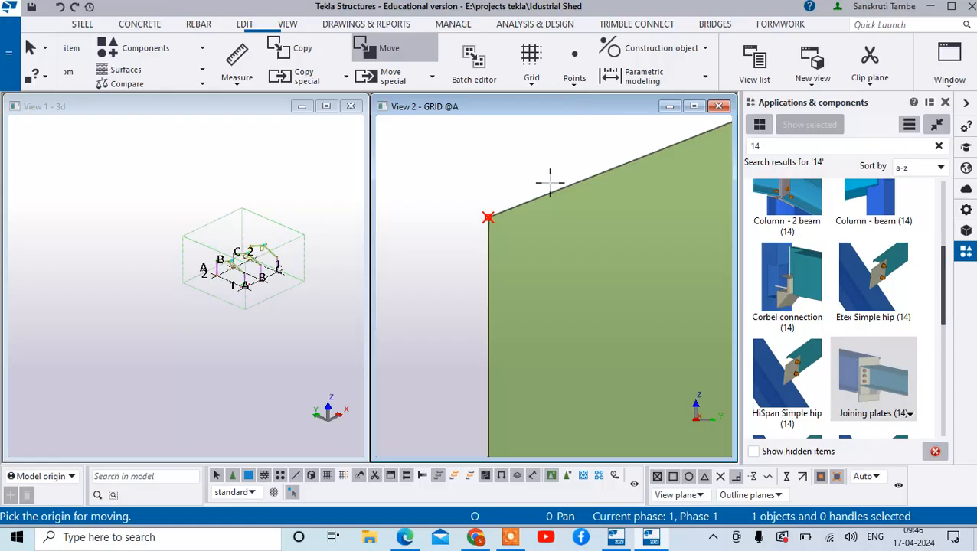
click(487, 216)
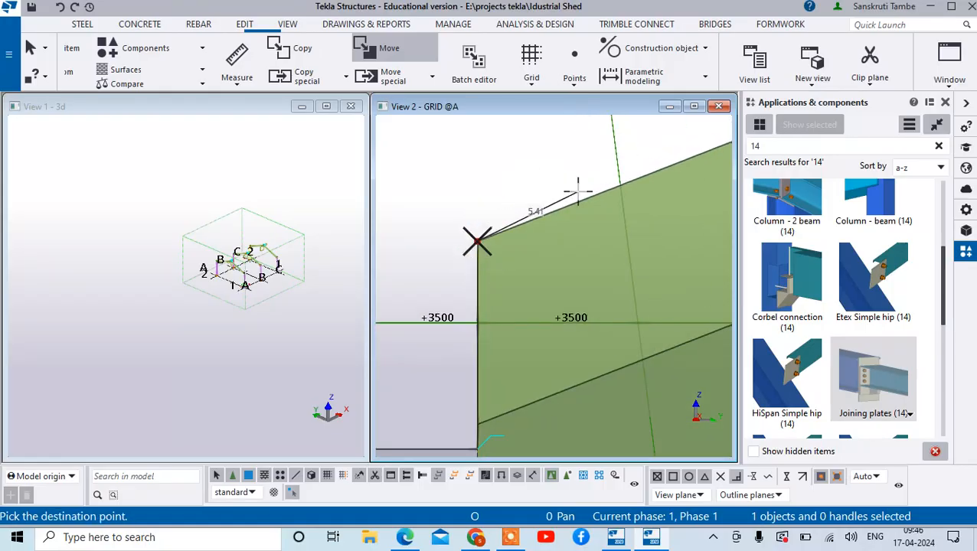
scroll(532, 277, down, 3)
scroll(121, 321, down, 3)
scroll(288, 149, down, 2)
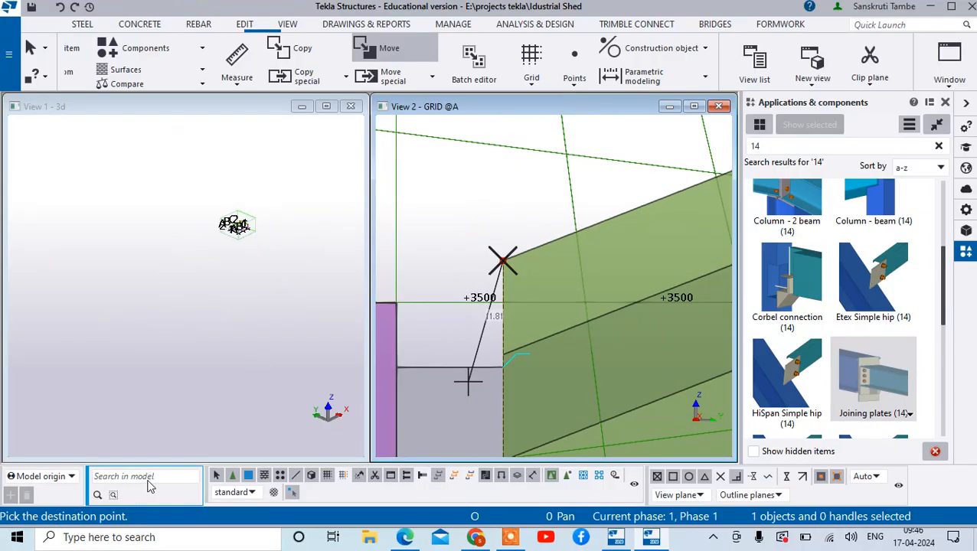
scroll(567, 316, up, 3)
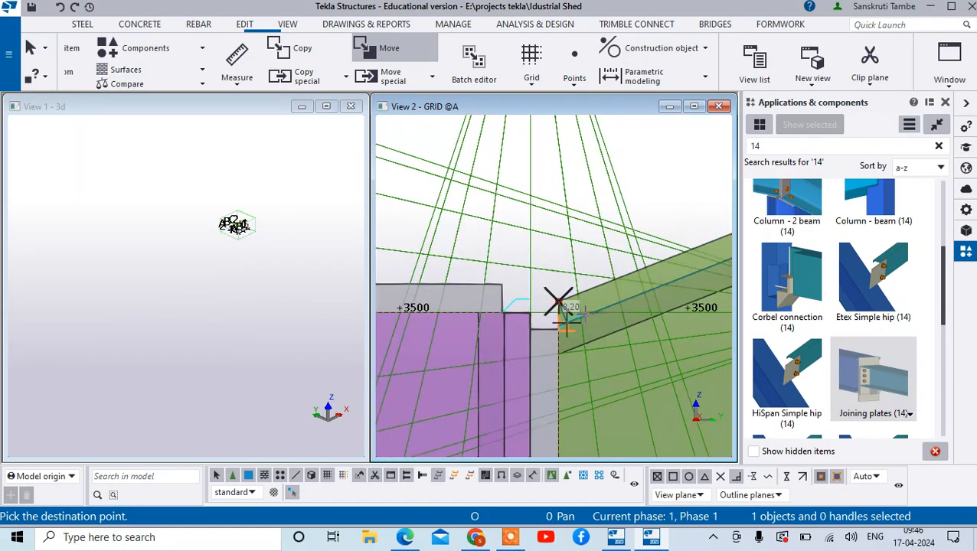
scroll(569, 324, down, 6)
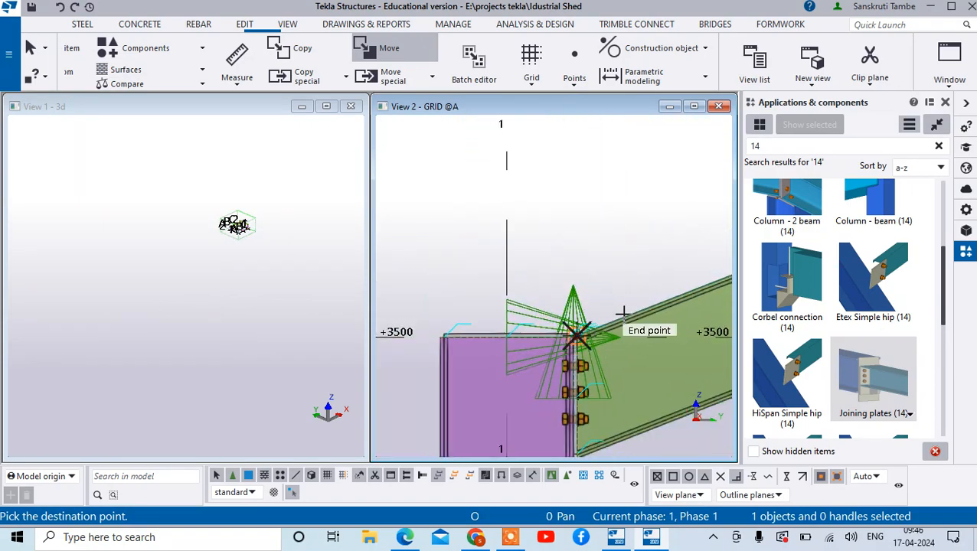
scroll(615, 311, up, 3)
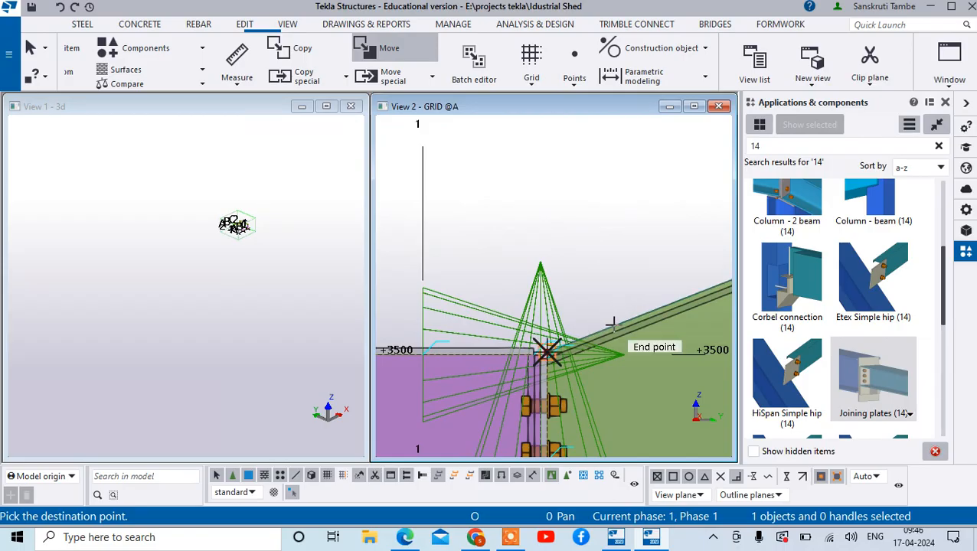
text(100)
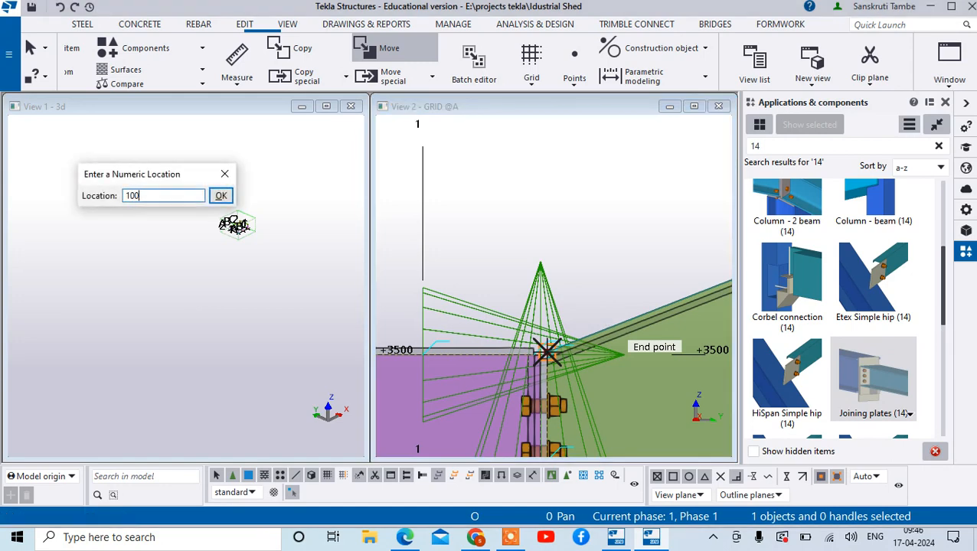
key(Return)
- Check the eaves point's position at the beam end and undo its last move
scroll(625, 329, up, 6)
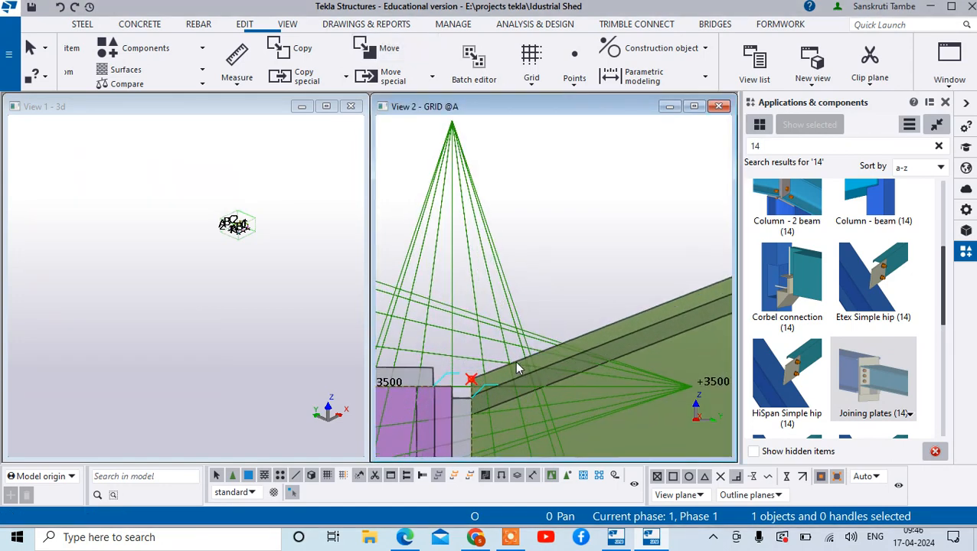
scroll(421, 338, down, 3)
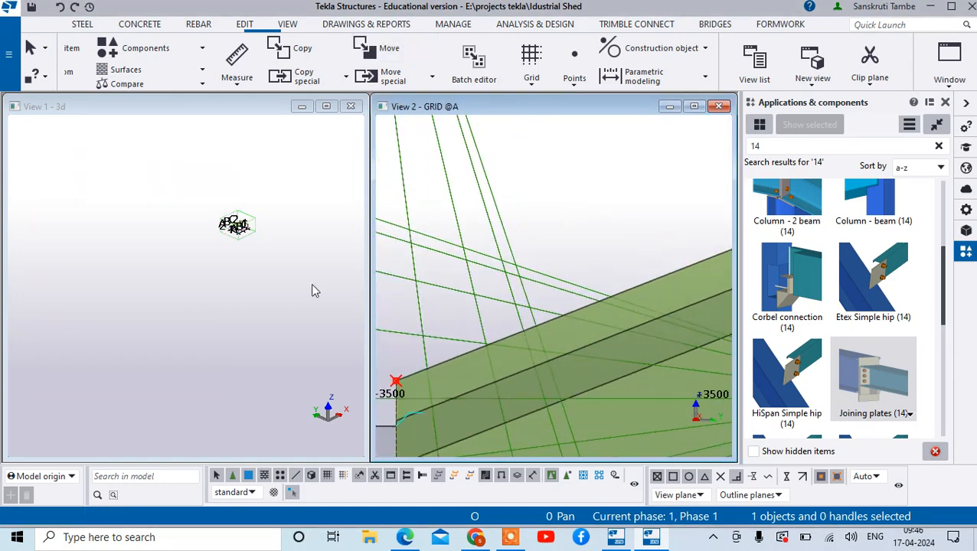
scroll(207, 208, up, 4)
scroll(258, 240, up, 4)
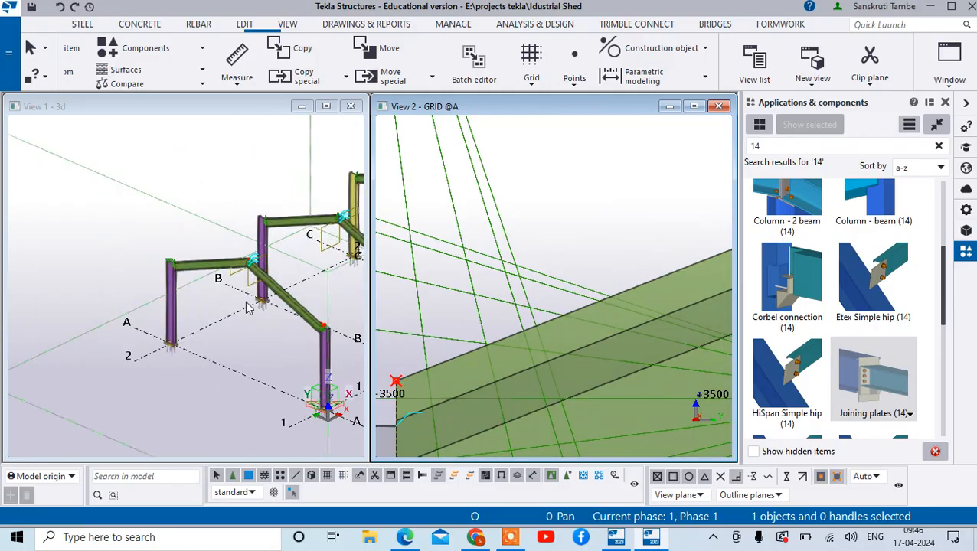
scroll(509, 338, down, 2)
scroll(487, 340, down, 3)
scroll(477, 349, up, 6)
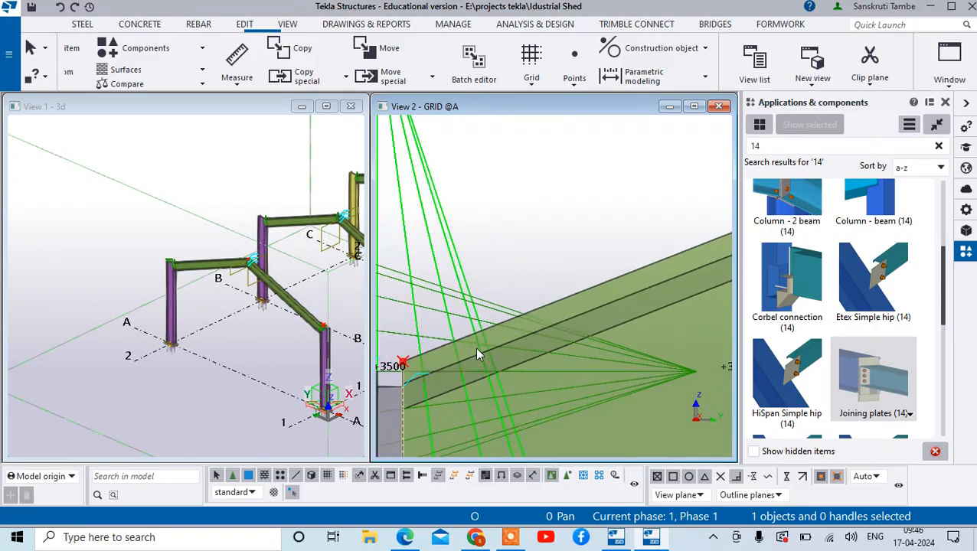
right_click(577, 225)
click(597, 232)
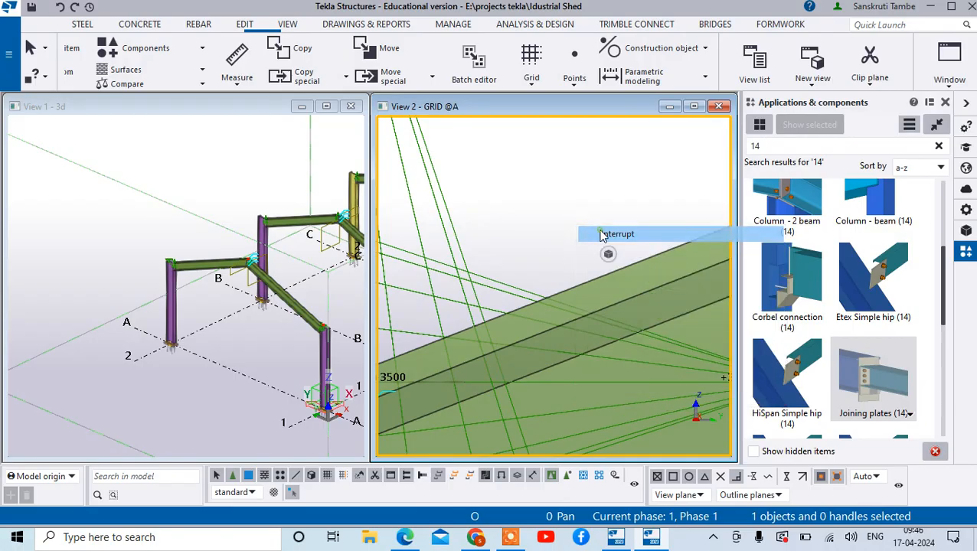
scroll(549, 271, down, 3)
click(483, 306)
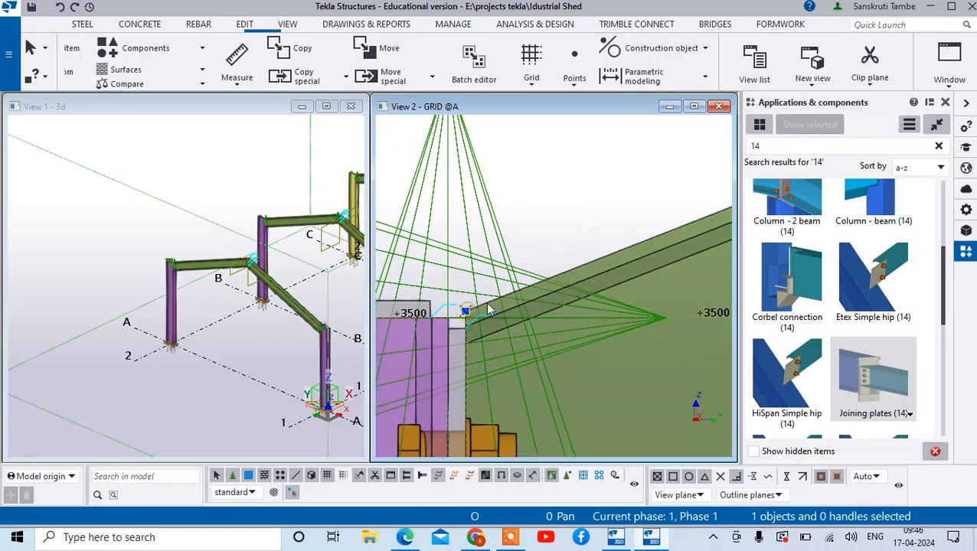
click(542, 210)
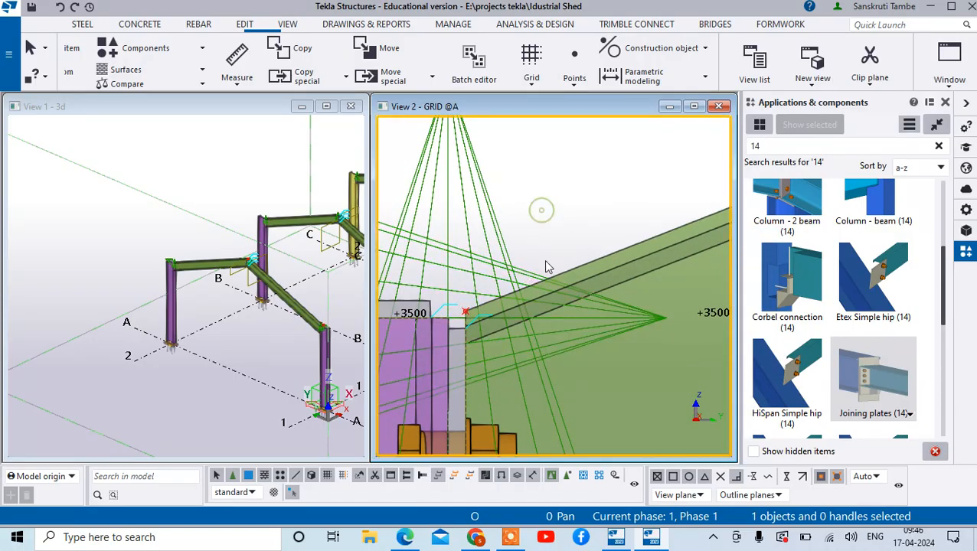
click(58, 12)
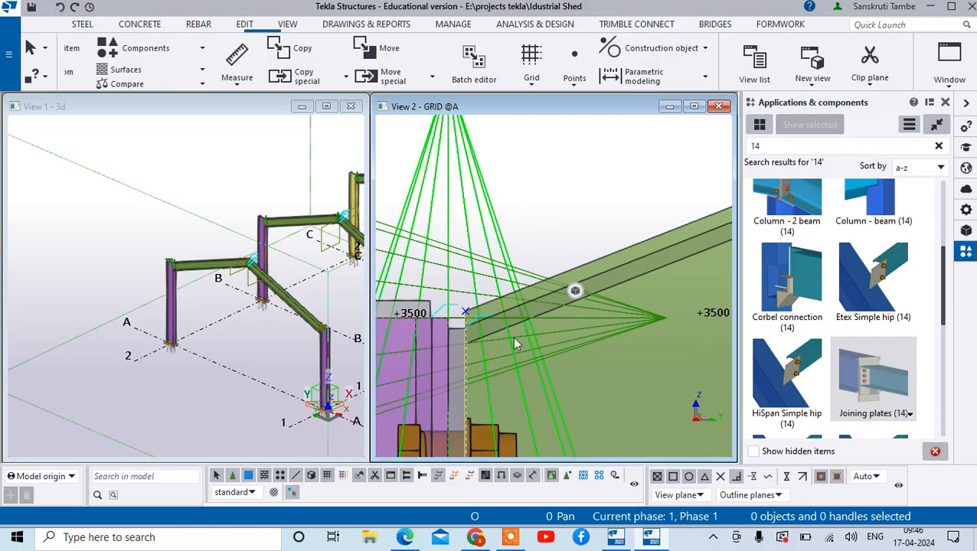
- Move the eaves point 100 along the sloping beam's upper edge, measured from the beam's upper corner at the grid 1 column
scroll(460, 314, up, 4)
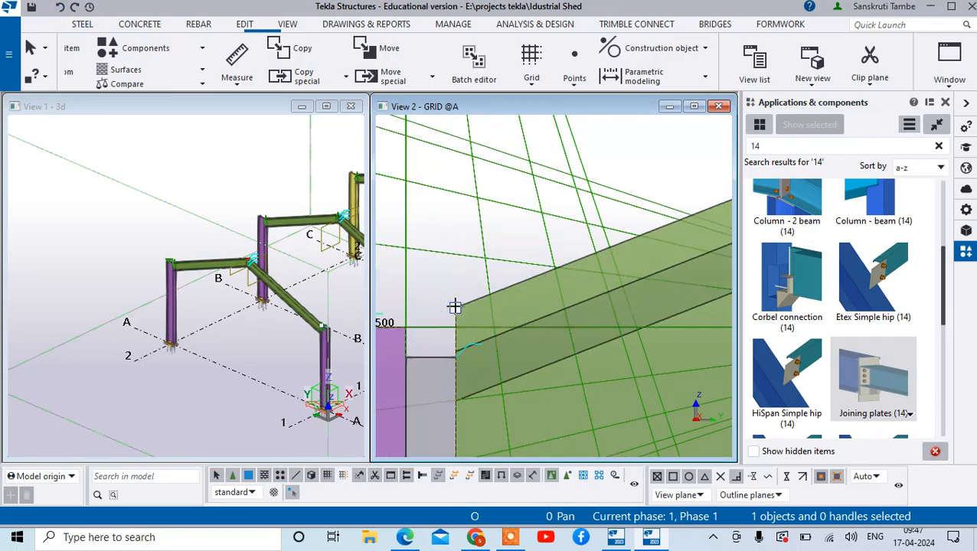
right_click(455, 306)
click(497, 124)
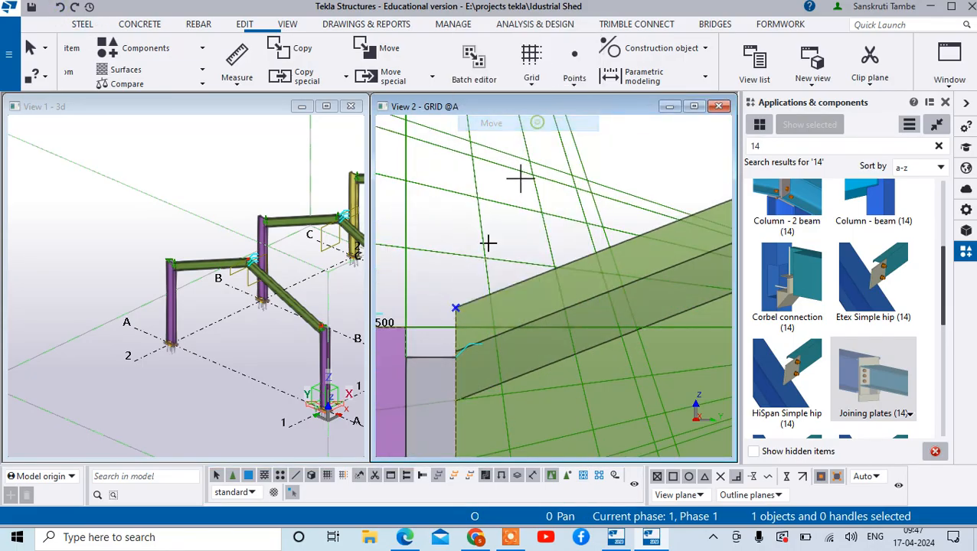
scroll(489, 244, up, 3)
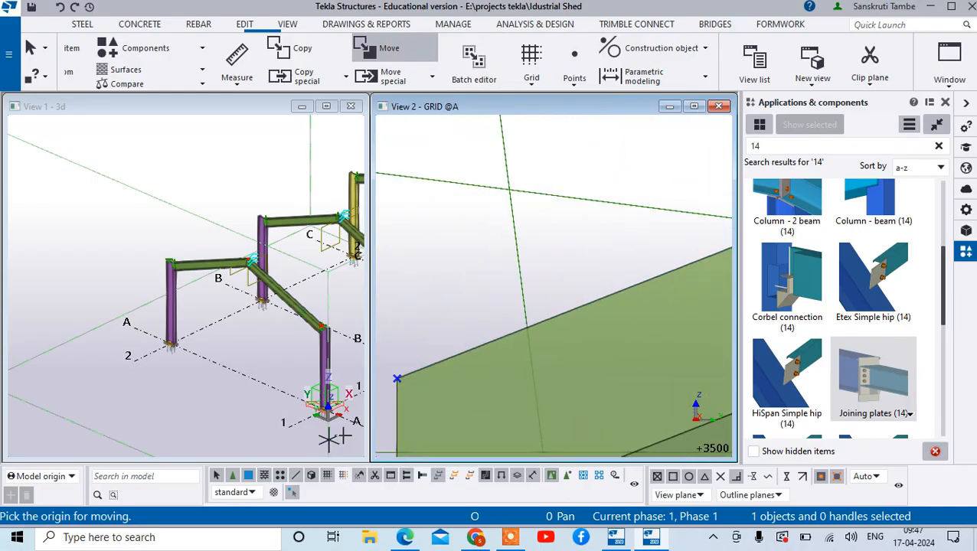
click(397, 378)
scroll(467, 379, down, 2)
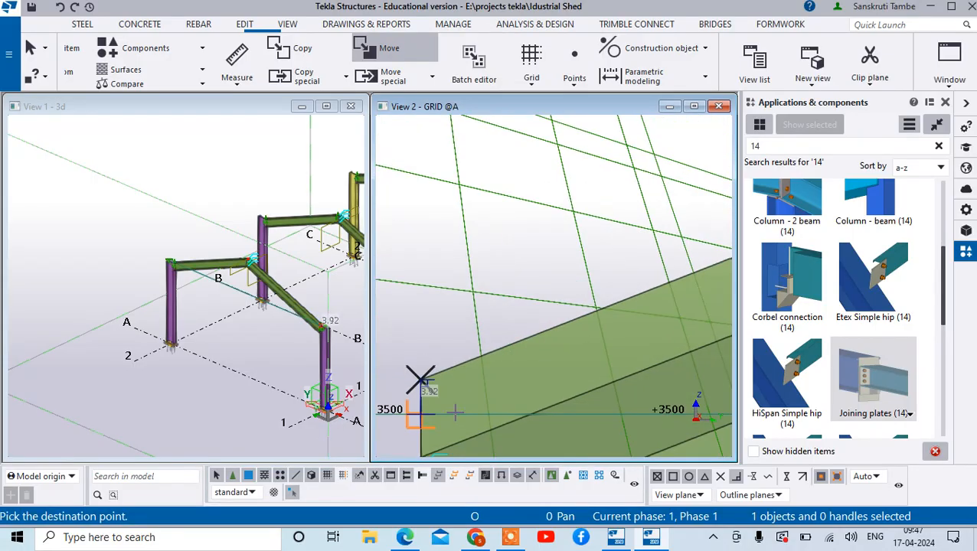
right_click(615, 306)
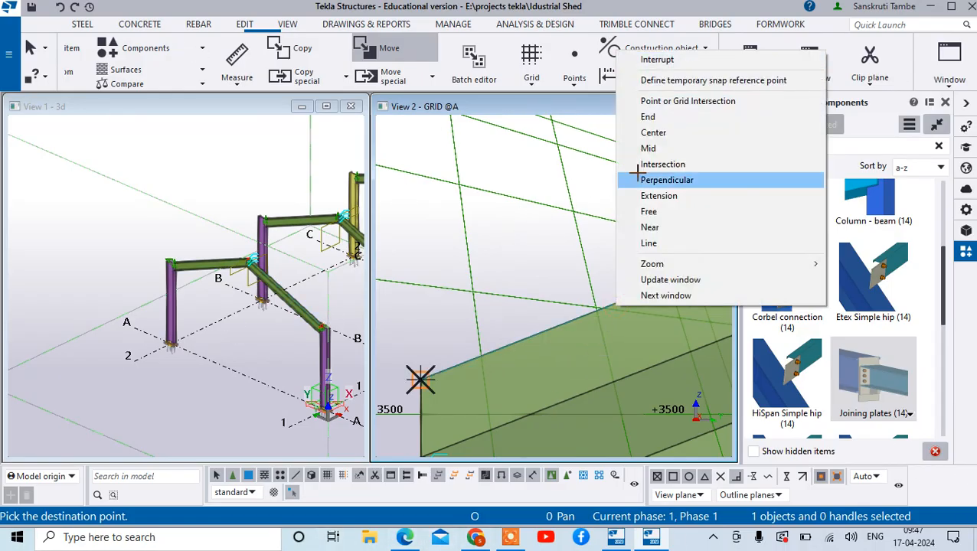
click(665, 180)
scroll(354, 312, down, 2)
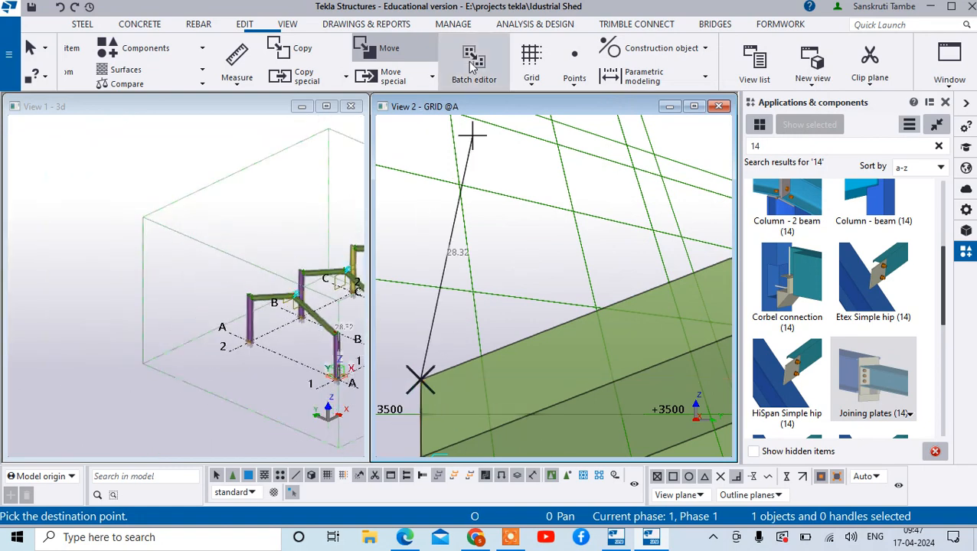
scroll(506, 299, down, 4)
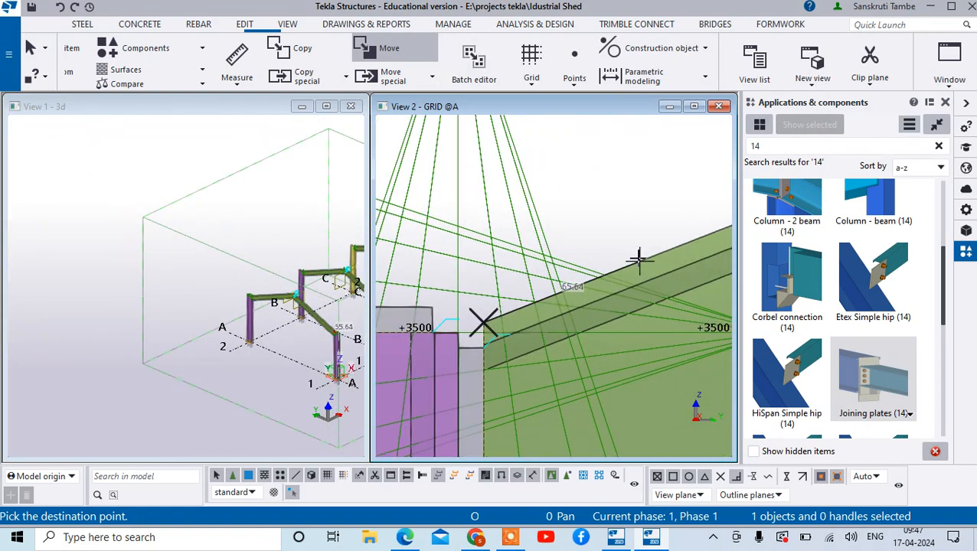
text(1)
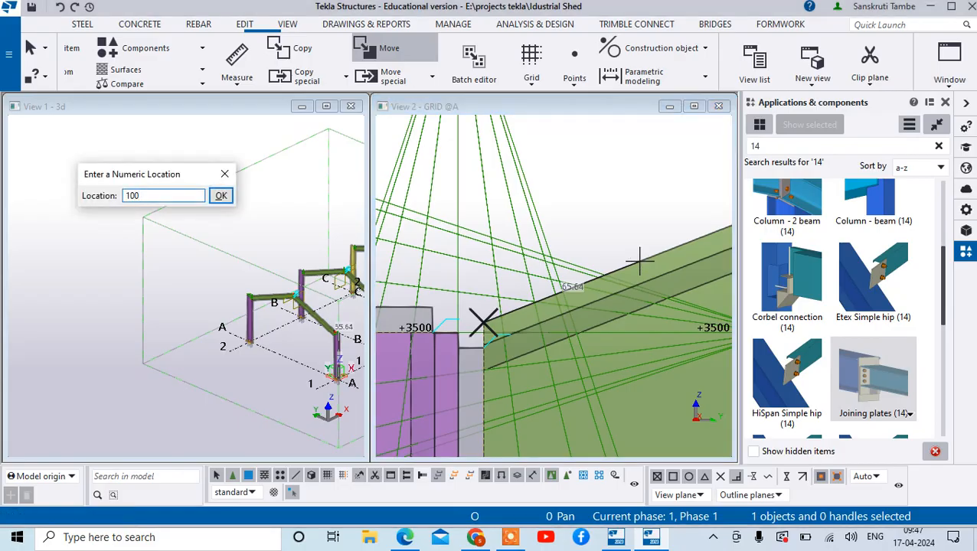
text(00)
key(Return)
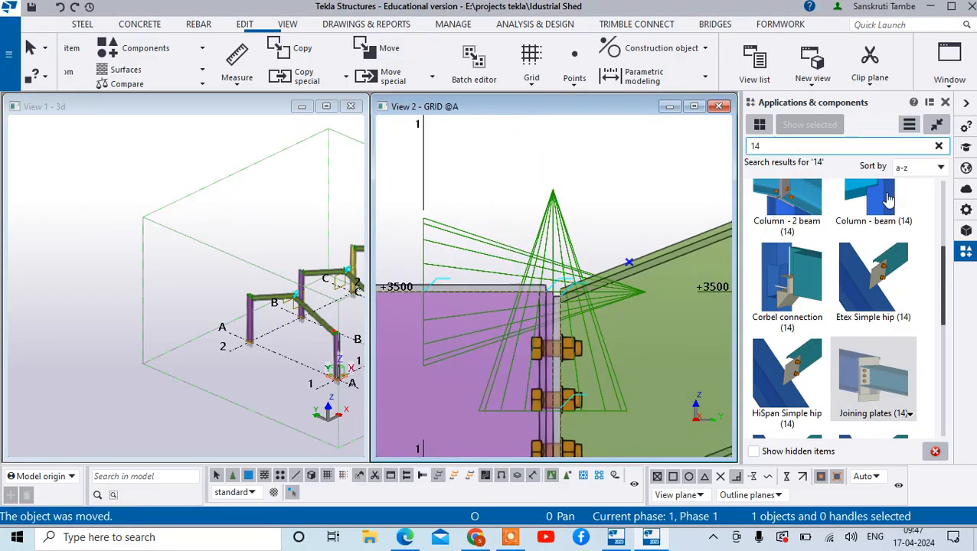
scroll(632, 262, down, 6)
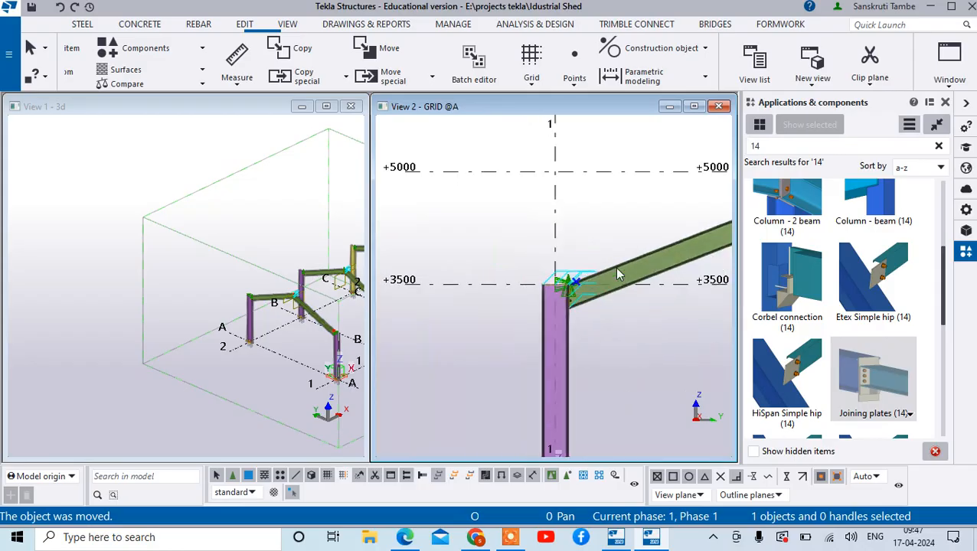
- Move the ridge point 100 down along the sloping beam's upper edge, measured from the beam's upper corner at the ridge end plate
scroll(684, 261, up, 8)
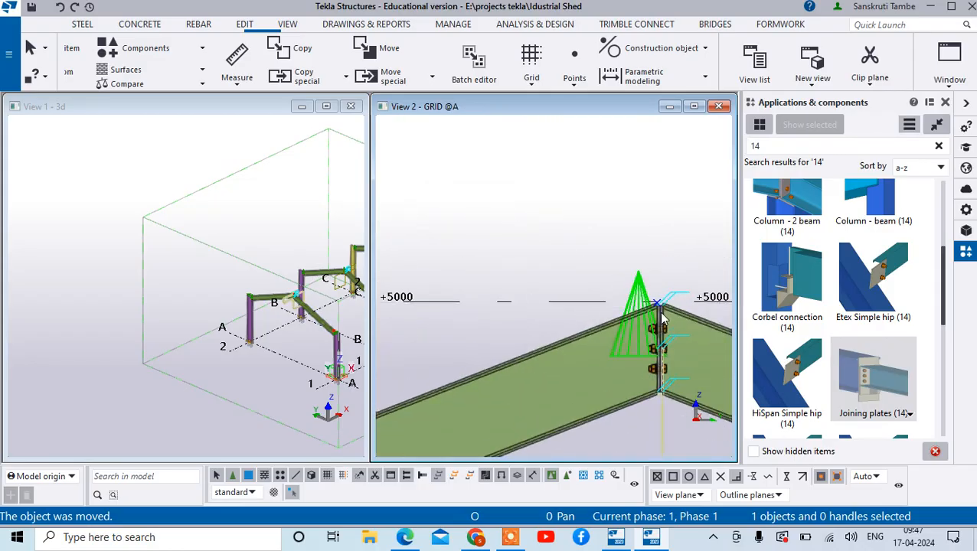
right_click(649, 261)
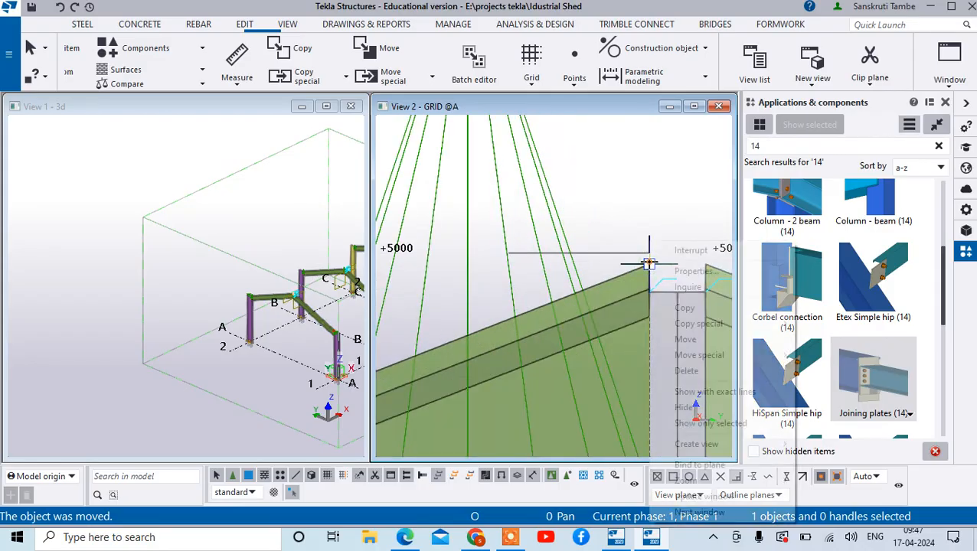
click(687, 339)
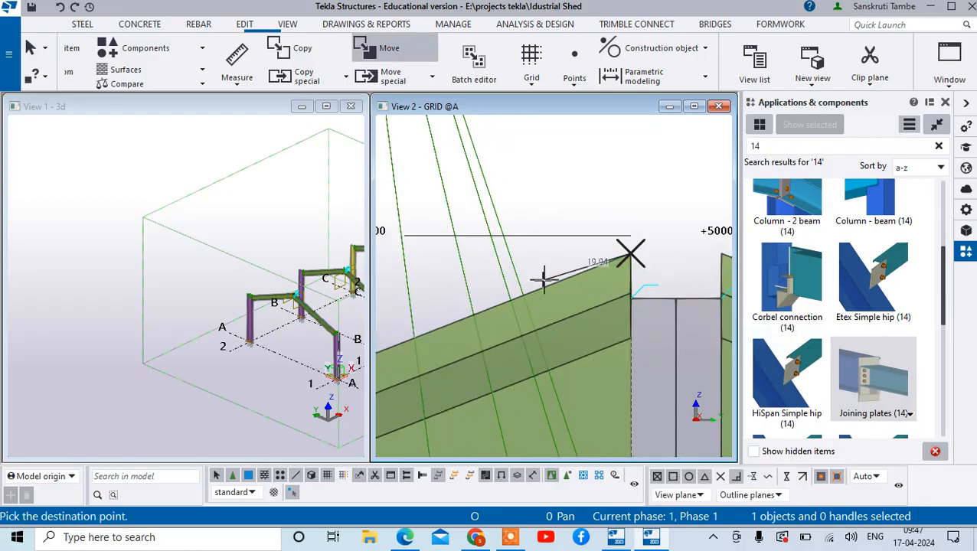
right_click(475, 304)
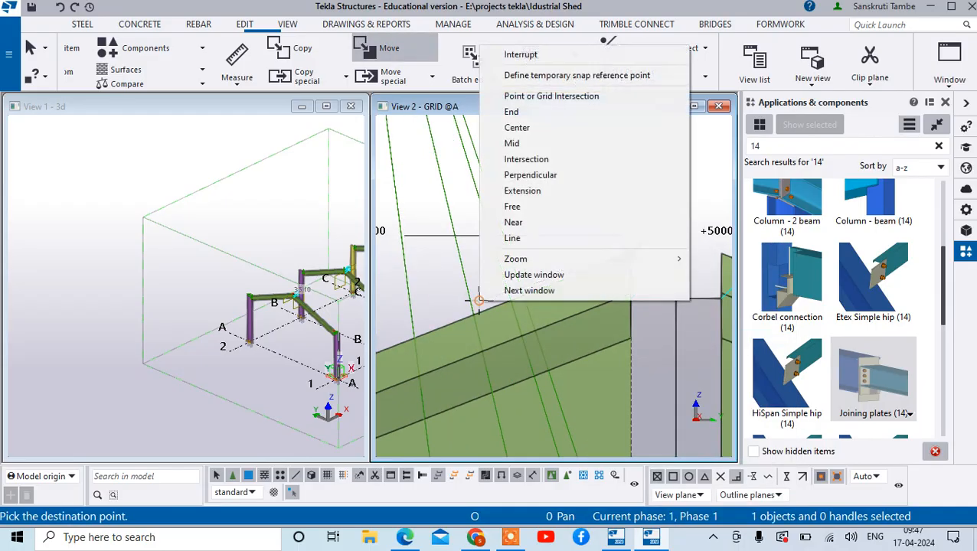
click(515, 162)
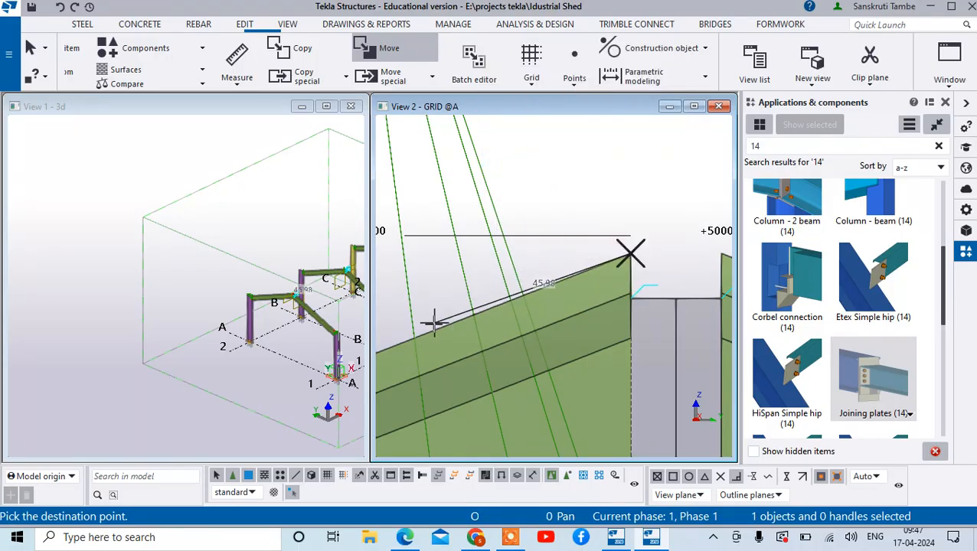
text(100)
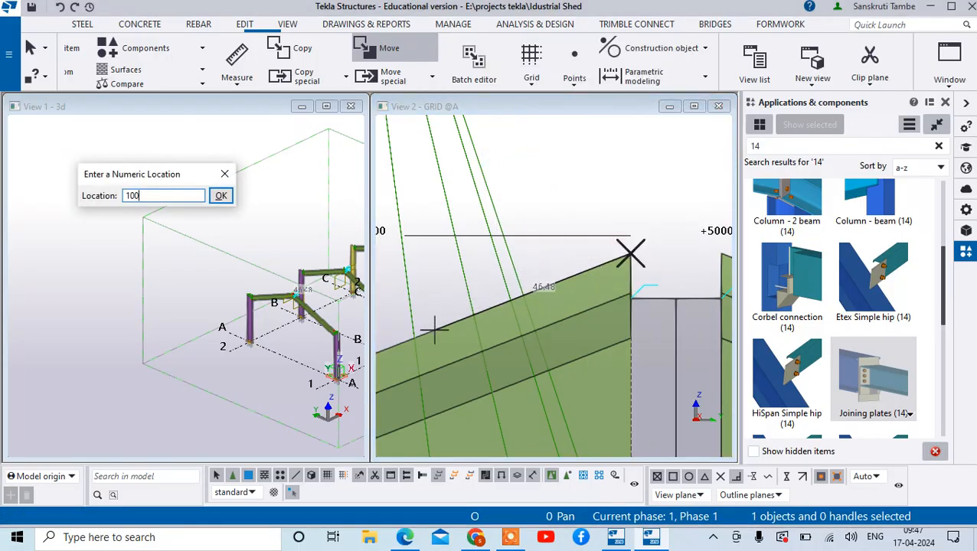
key(Return)
scroll(547, 253, down, 3)
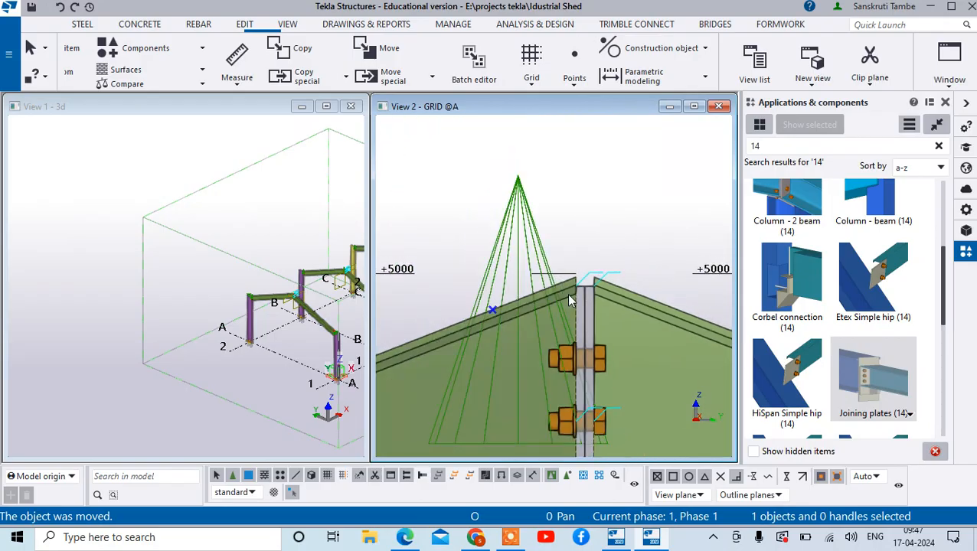
scroll(574, 301, down, 3)
right_click(569, 219)
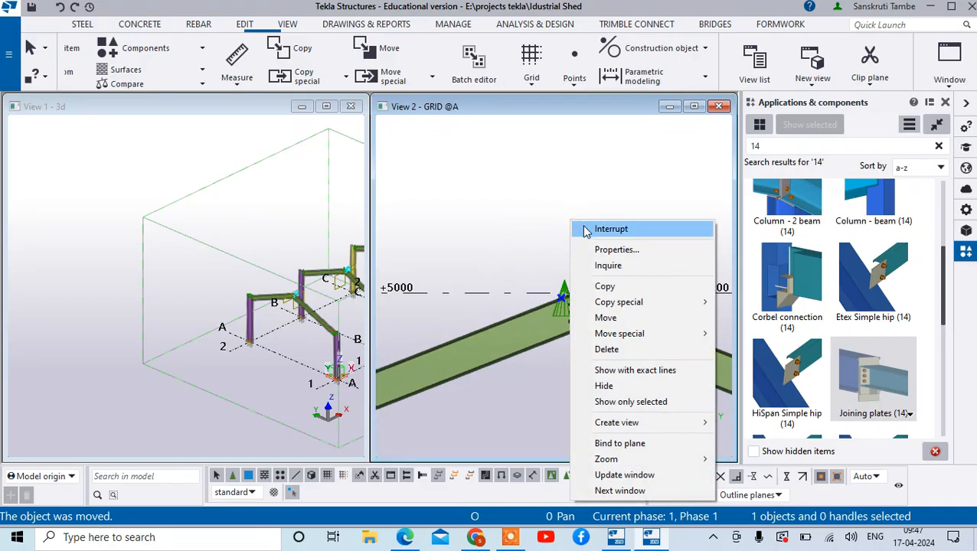
click(584, 227)
- Start a point creation command for adding points along grid A's sloping beam
scroll(567, 303, down, 2)
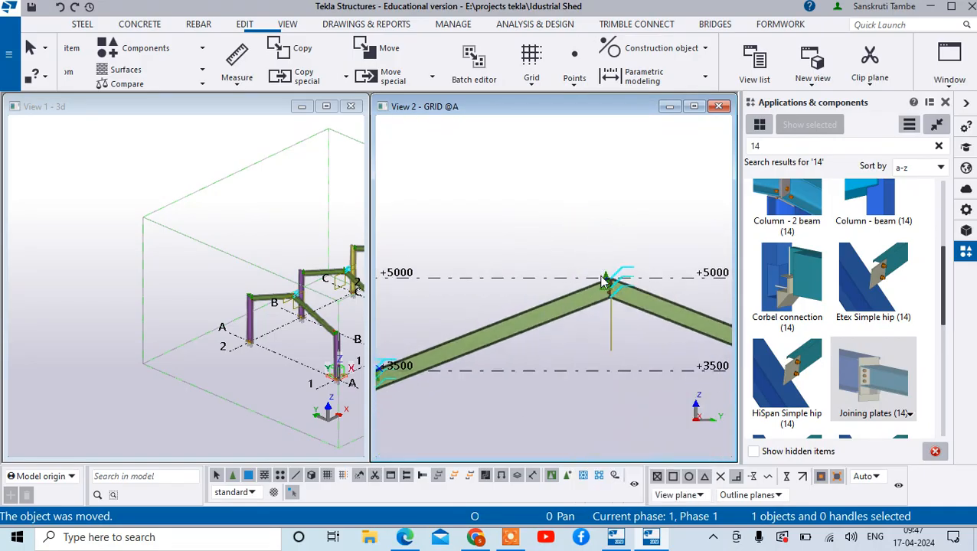
click(570, 87)
click(521, 106)
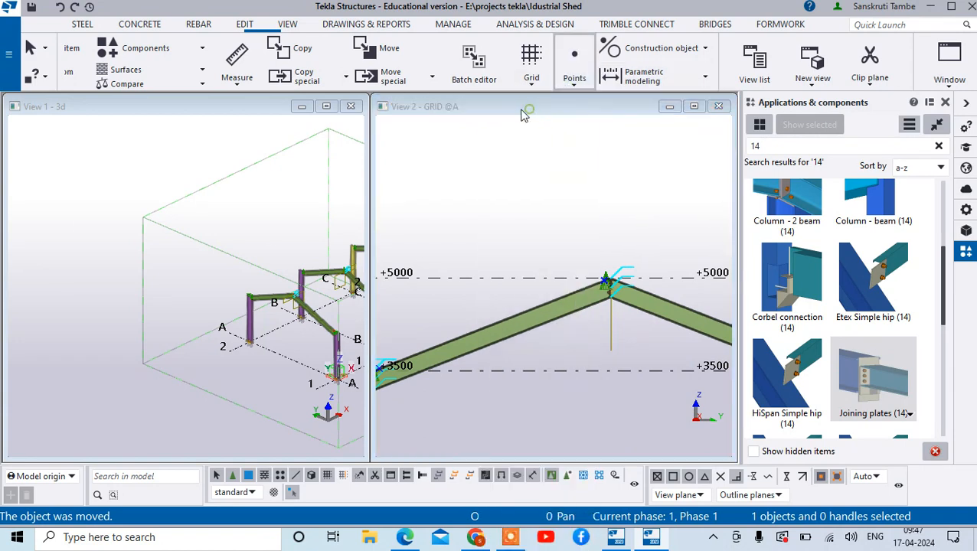
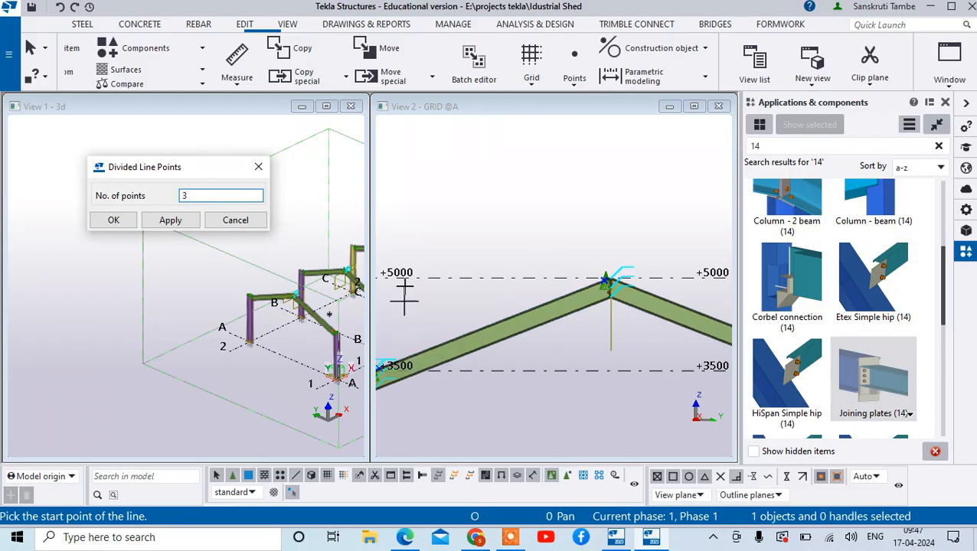
- Try to create divided line points along grid A's sloping beam, from the ridge point to the eaves point
scroll(590, 272, up, 5)
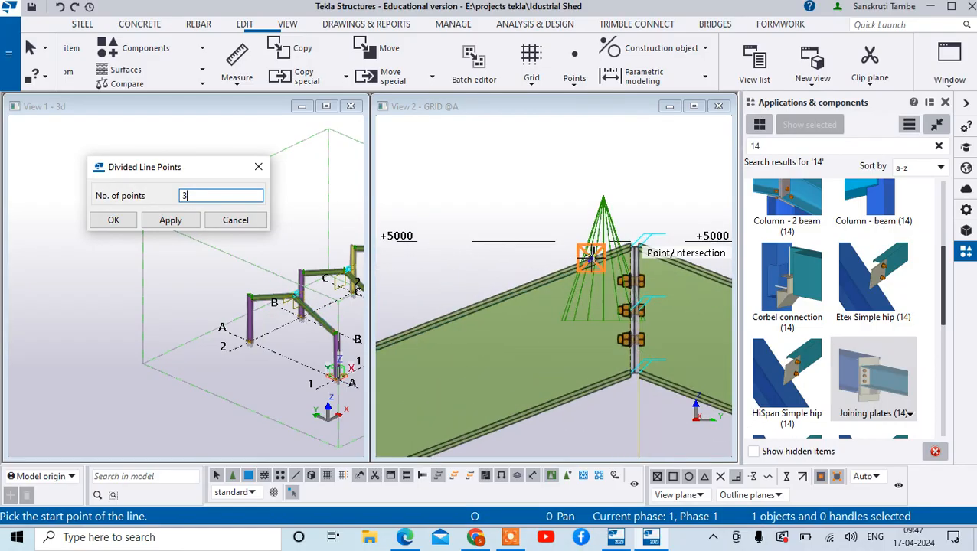
click(590, 259)
scroll(643, 260, down, 4)
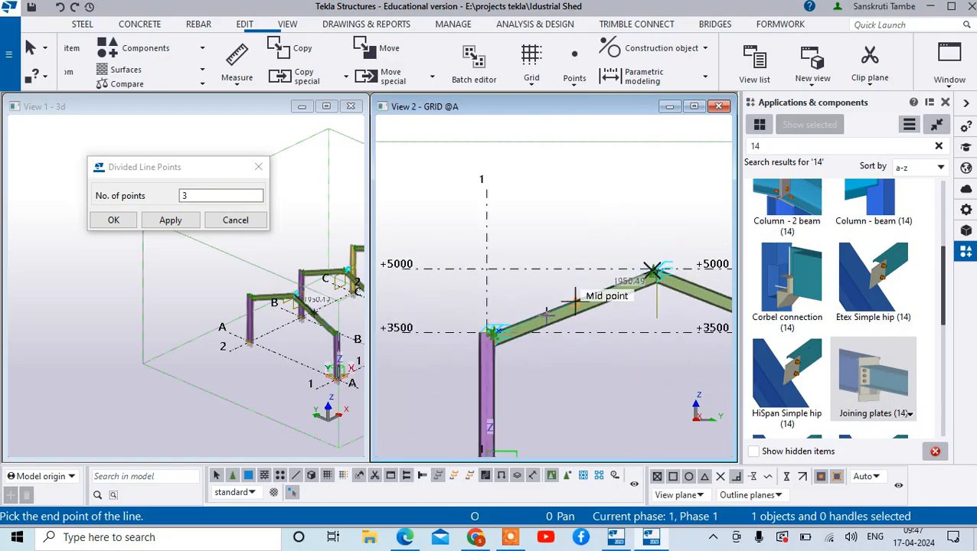
scroll(478, 329, up, 2)
scroll(478, 329, up, 3)
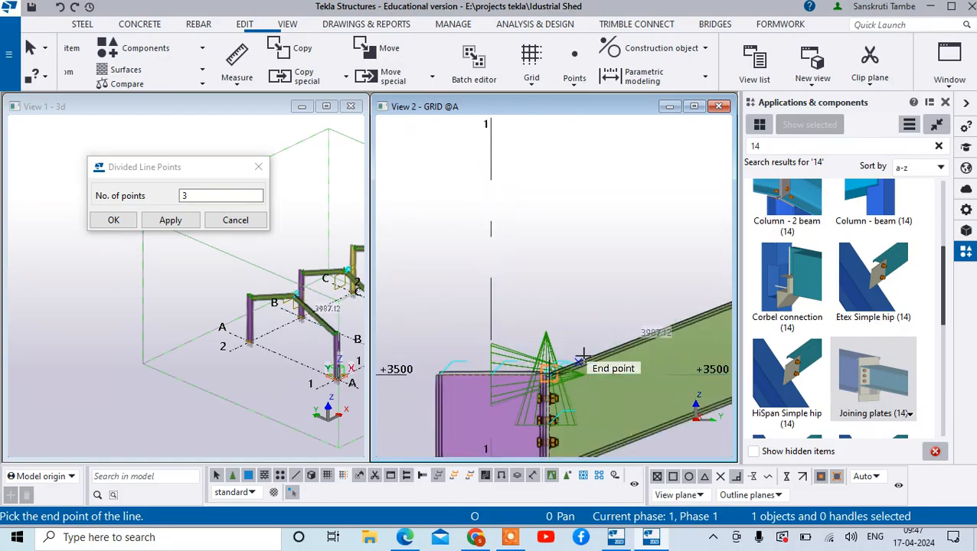
click(578, 359)
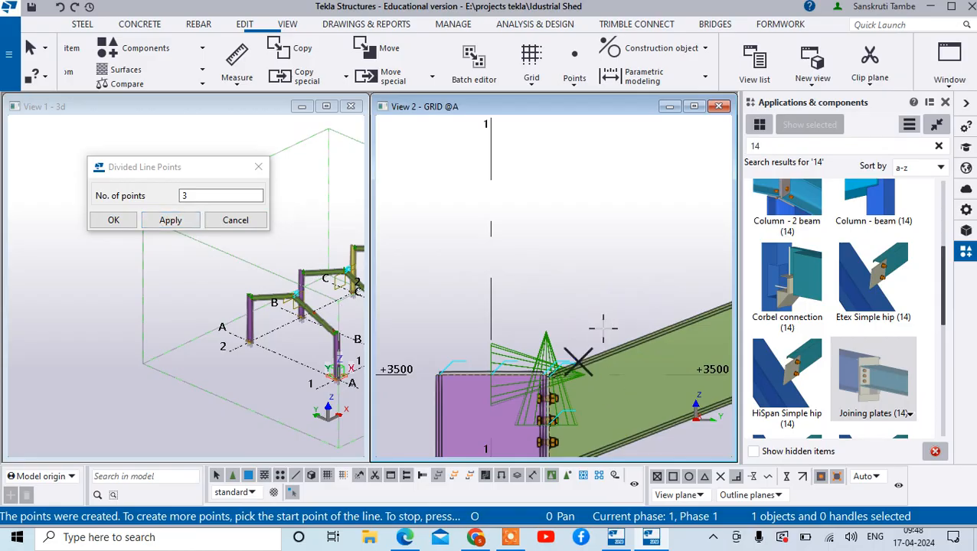
scroll(602, 328, down, 4)
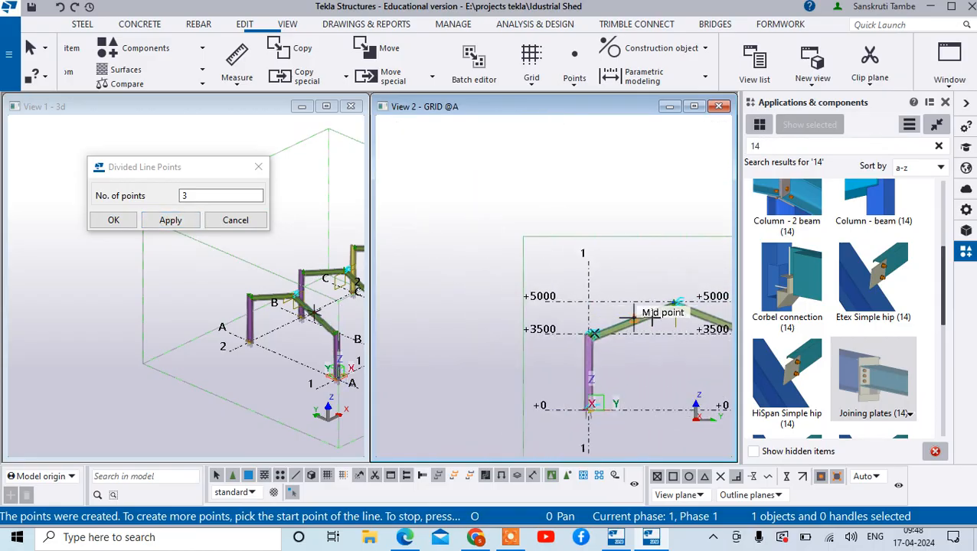
scroll(635, 337, up, 5)
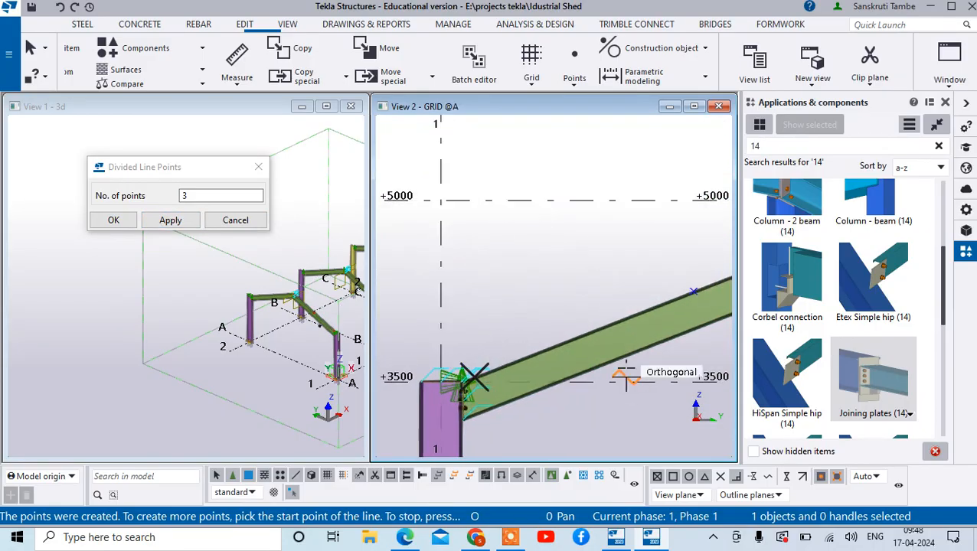
scroll(628, 300, down, 3)
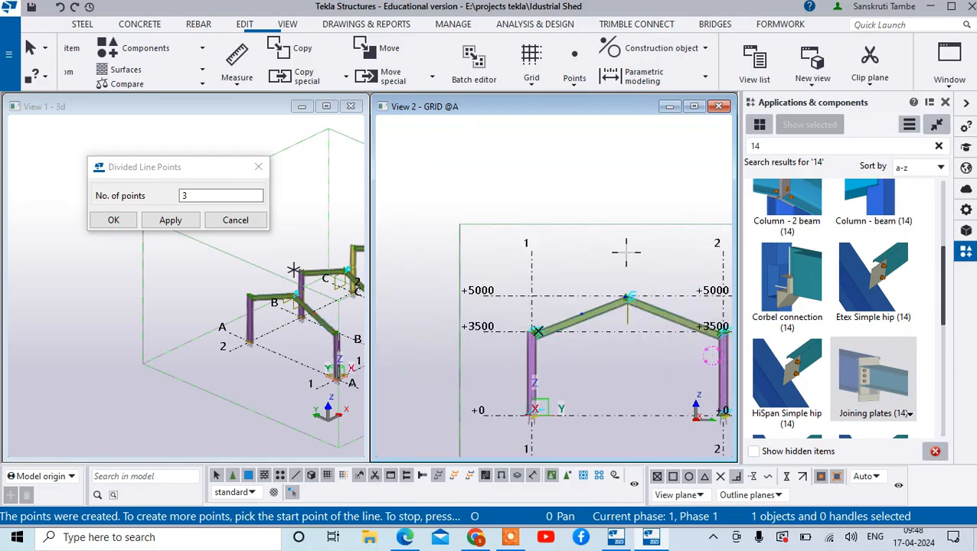
right_click(627, 252)
click(651, 260)
scroll(590, 312, up, 5)
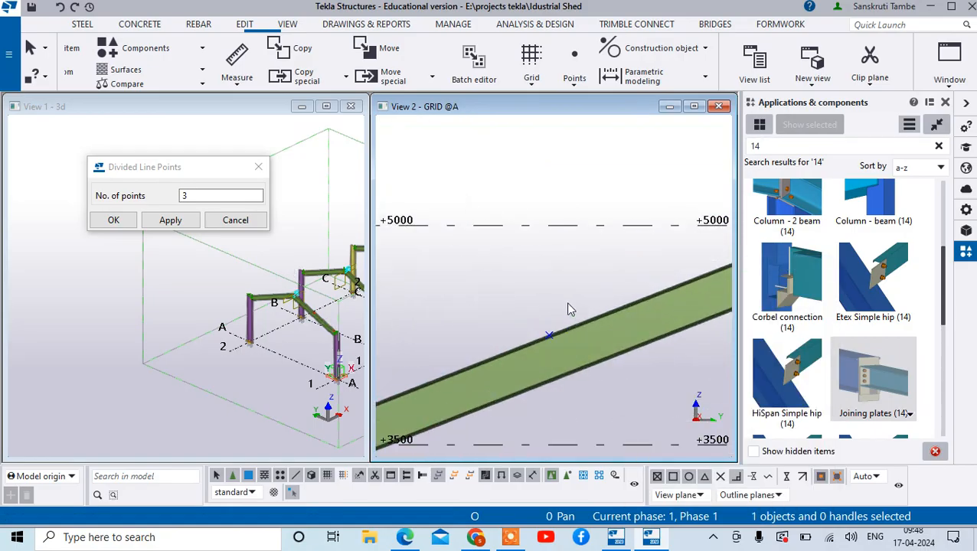
scroll(571, 337, up, 3)
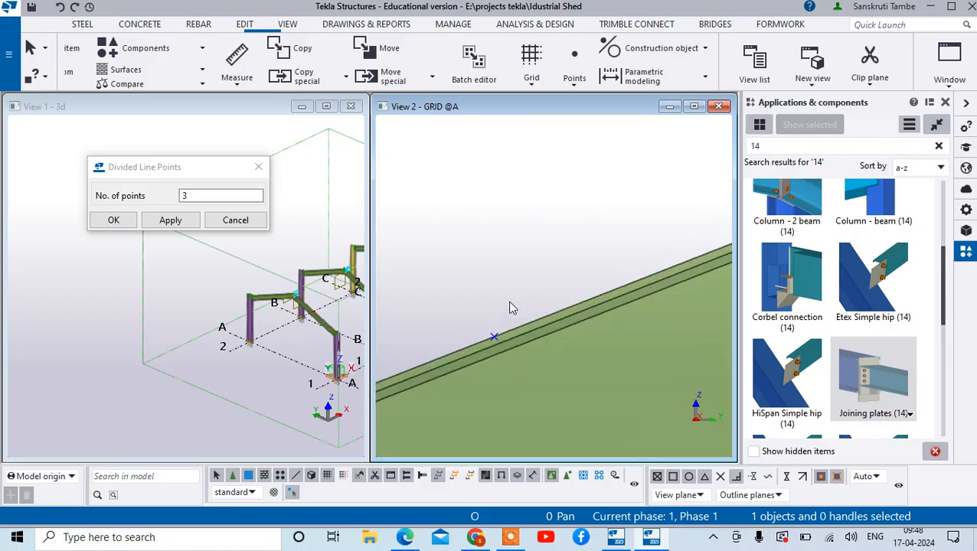
- Undo the last divided line point creation and apply 3 as the number of points
click(170, 220)
scroll(582, 293, down, 3)
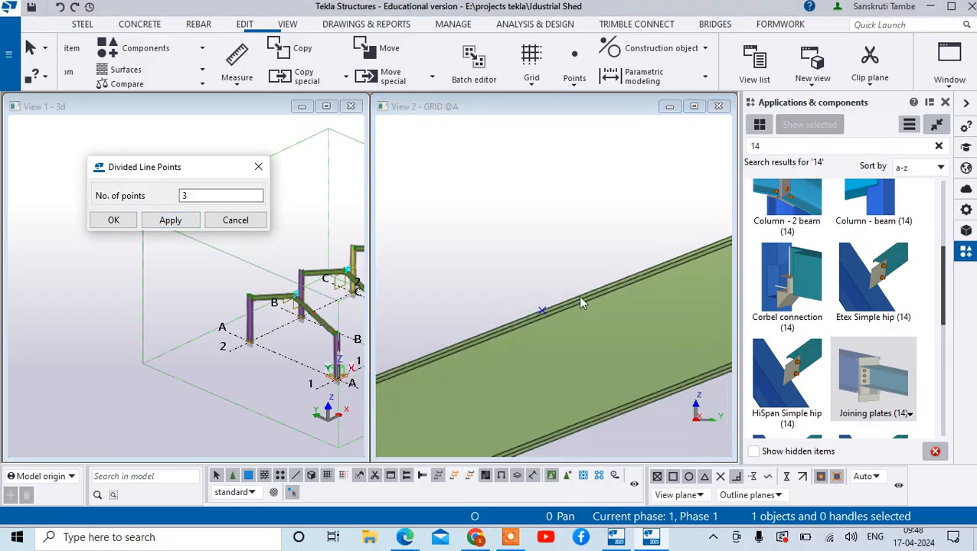
scroll(600, 314, down, 2)
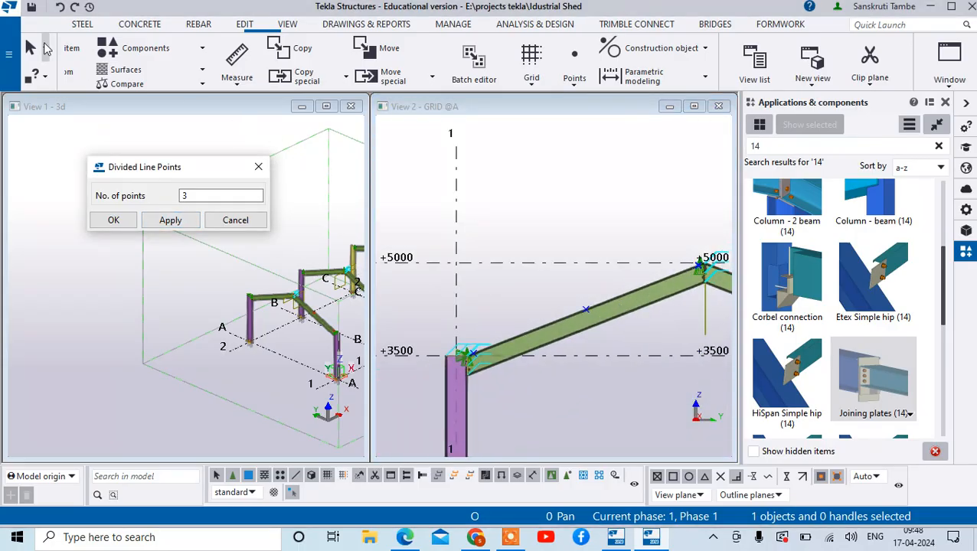
click(60, 7)
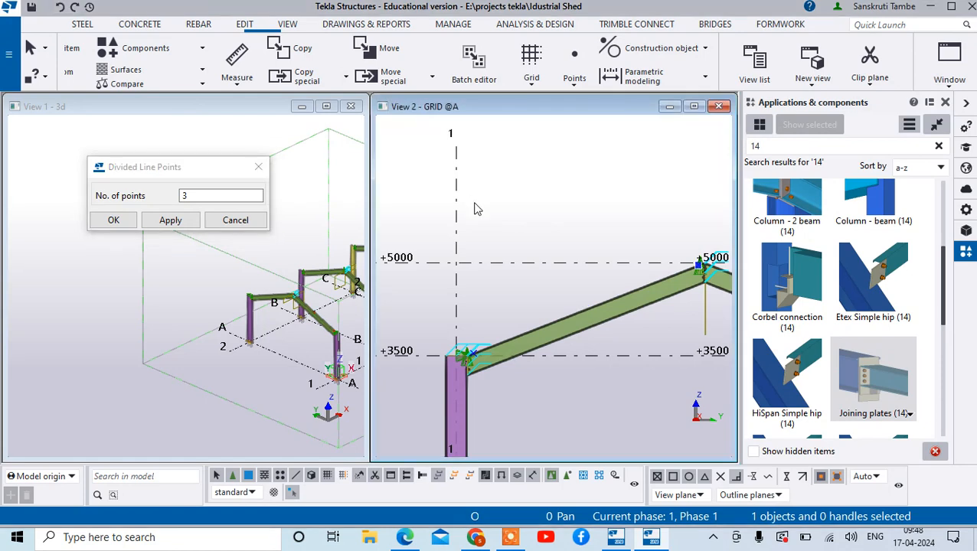
click(170, 221)
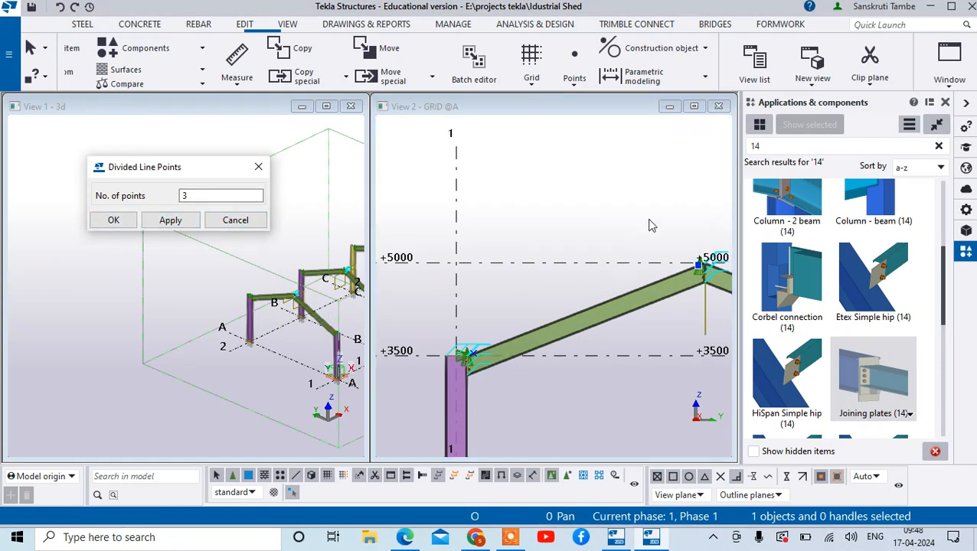
click(699, 264)
right_click(628, 196)
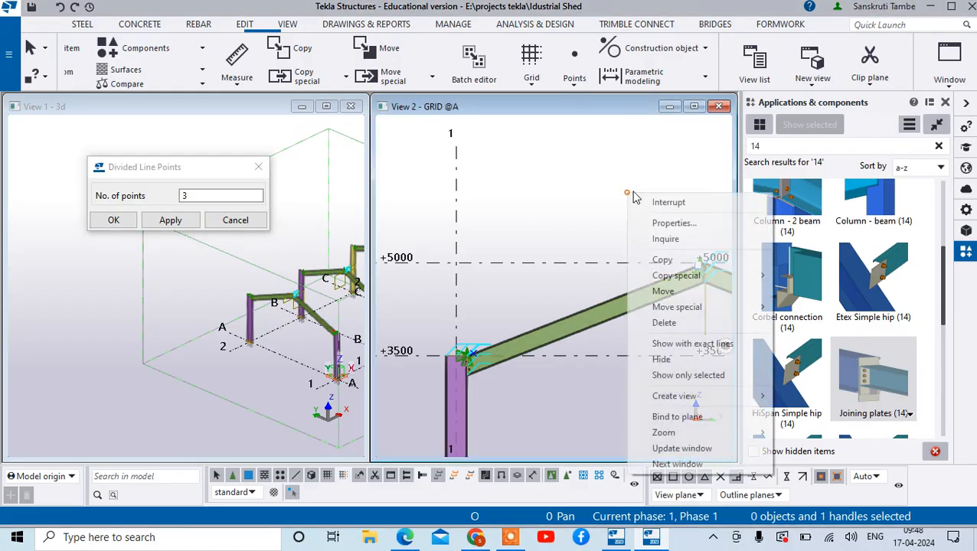
click(663, 203)
- Create 3 divided line points along the upper edge of grid A's sloping beam, from the ridge point to the eaves point
scroll(586, 212, up, 1)
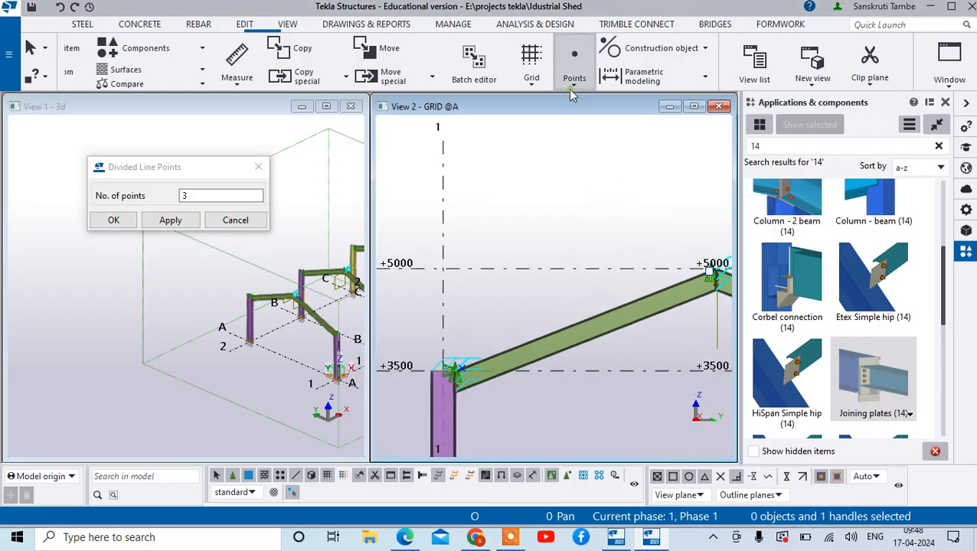
click(574, 85)
click(521, 103)
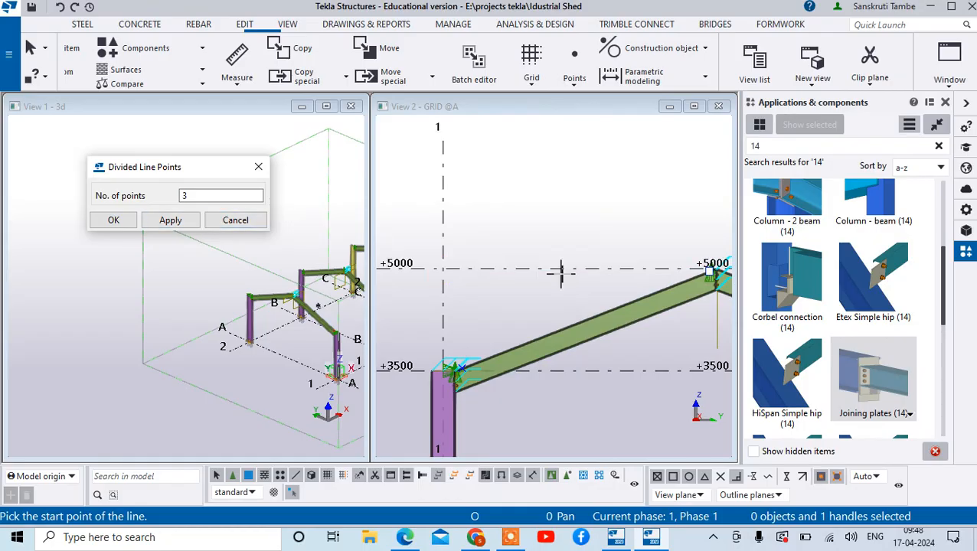
scroll(701, 270, up, 4)
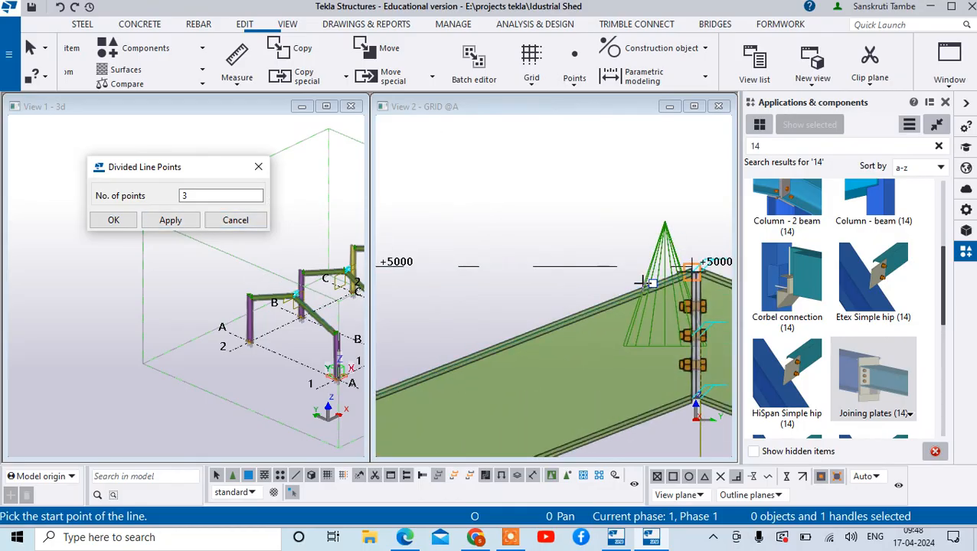
click(647, 282)
scroll(613, 306, down, 4)
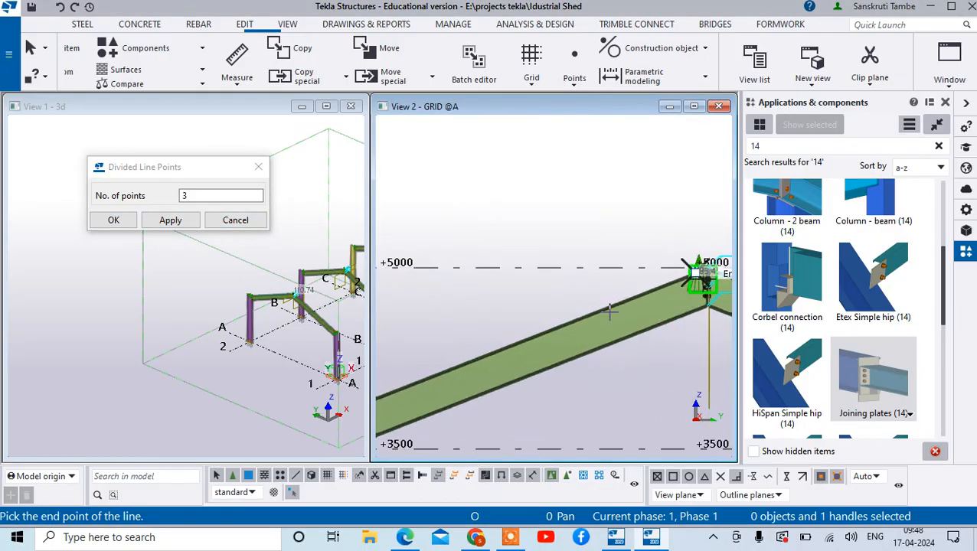
scroll(582, 353, down, 3)
scroll(452, 360, up, 6)
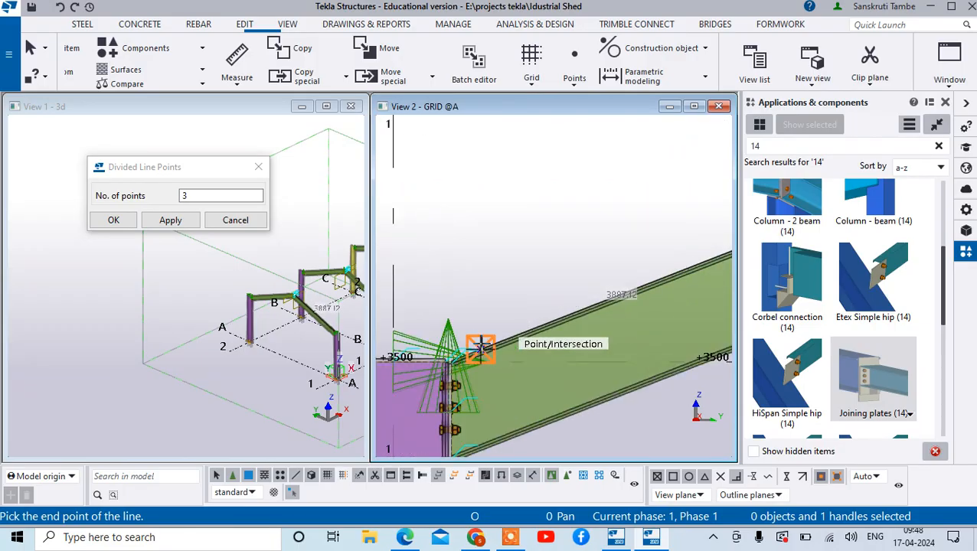
click(479, 349)
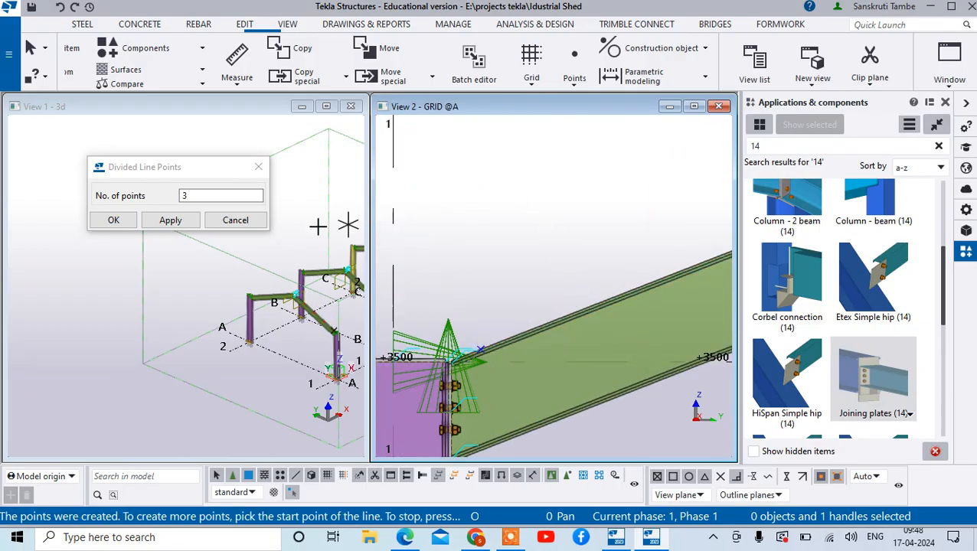
scroll(528, 322, down, 5)
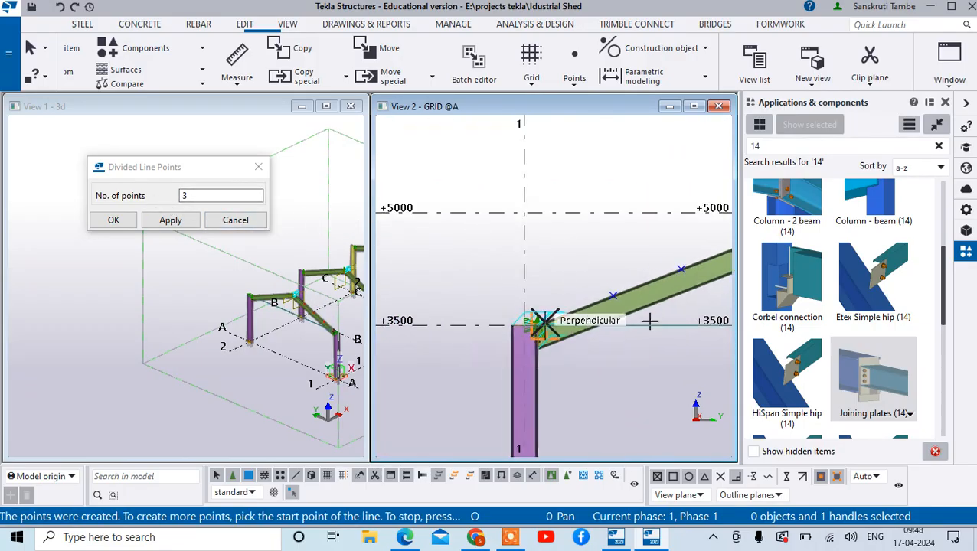
scroll(718, 337, up, 3)
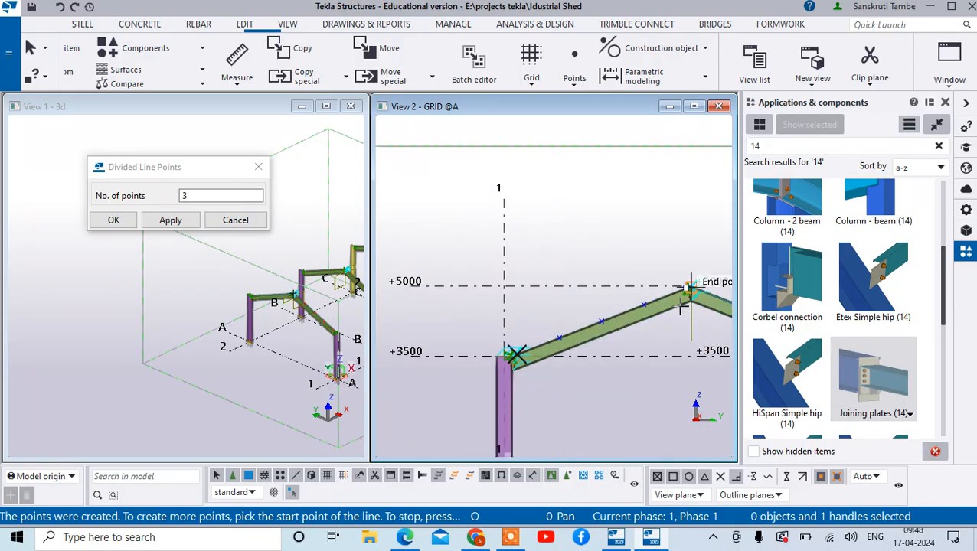
right_click(624, 199)
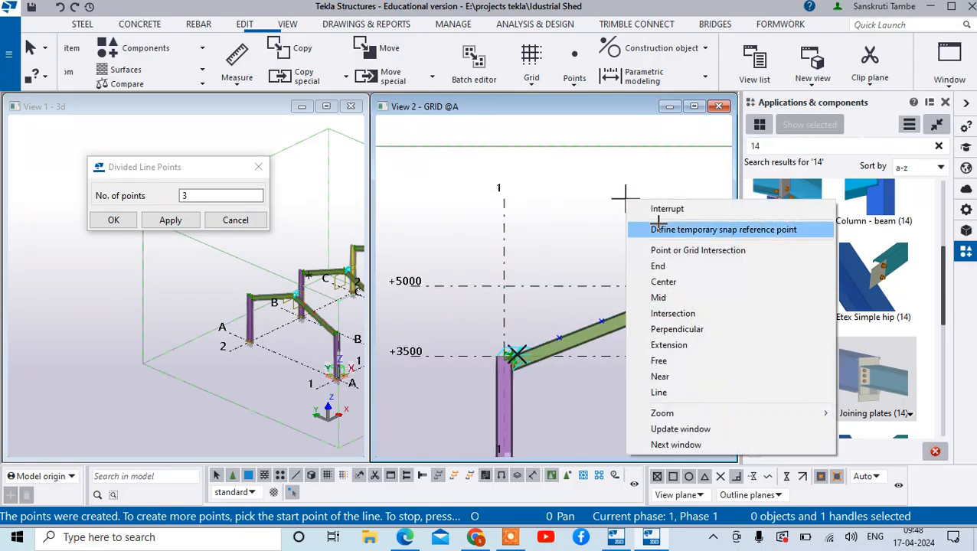
click(648, 209)
- Select the five points along the upper edge of grid A's sloping beam, from the ridge to the grid 1 eaves
scroll(636, 252, up, 2)
scroll(640, 329, down, 3)
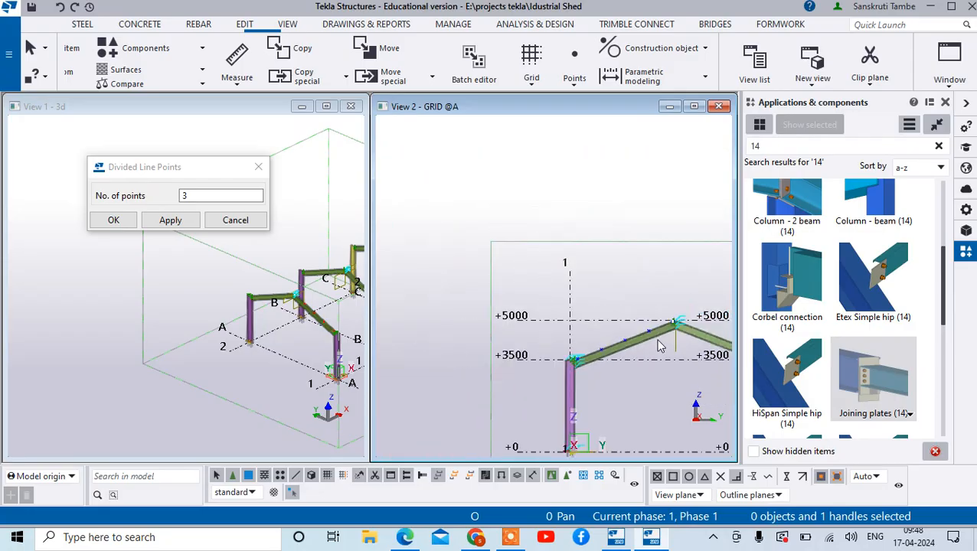
scroll(635, 295, up, 5)
click(635, 291)
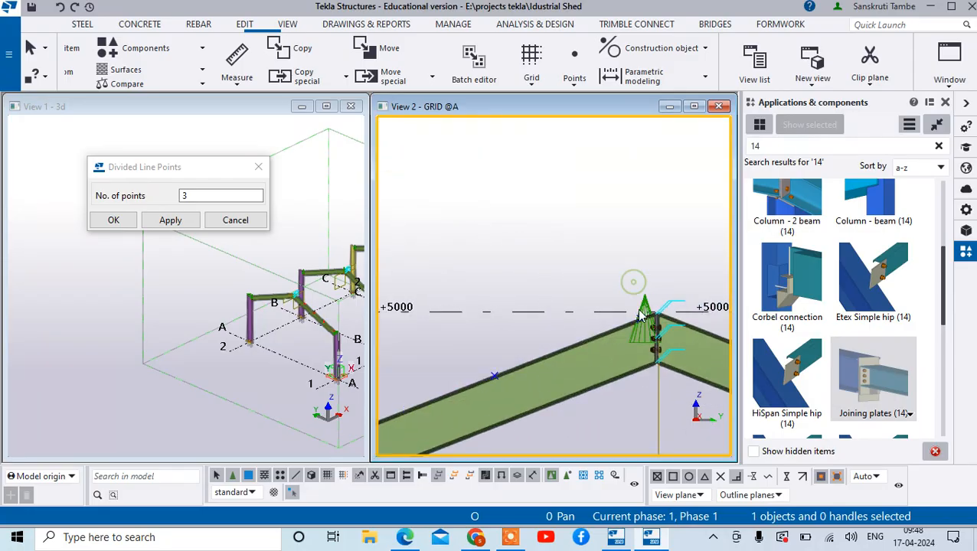
scroll(659, 264, down, 1)
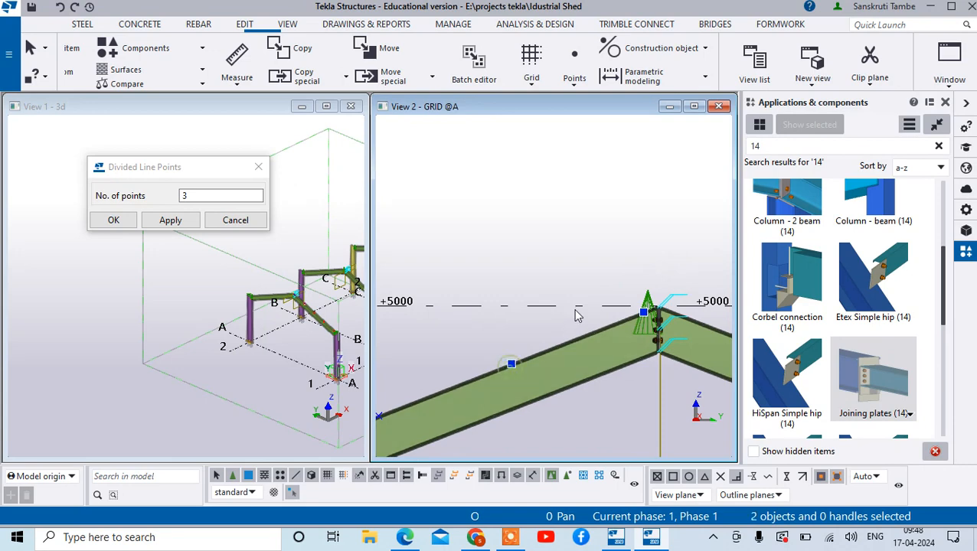
scroll(466, 362, down, 1)
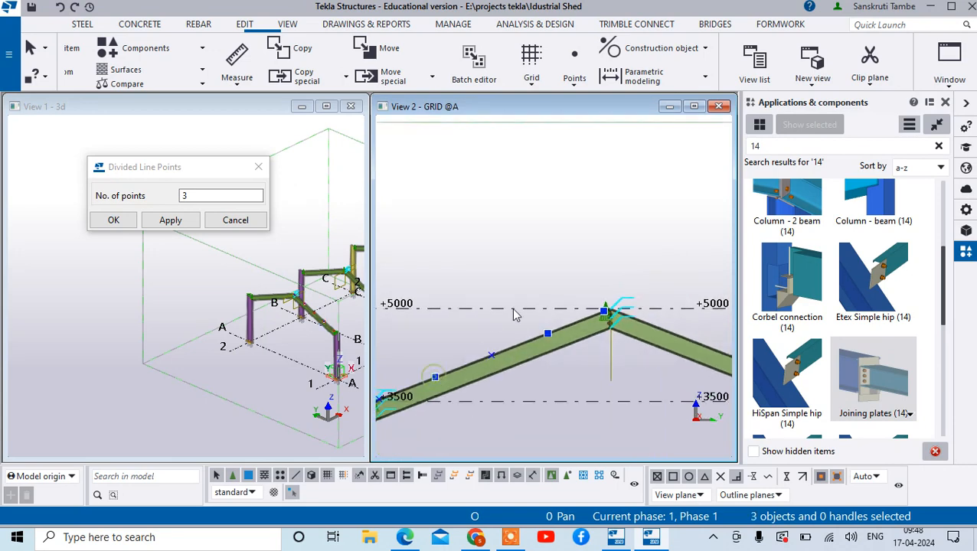
scroll(515, 314, down, 3)
scroll(484, 334, up, 4)
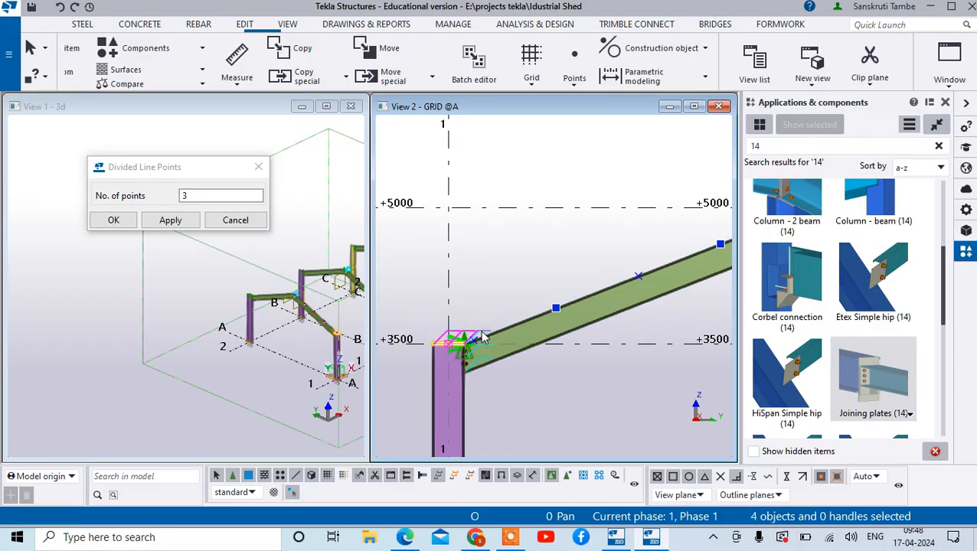
scroll(482, 337, up, 2)
scroll(455, 353, up, 3)
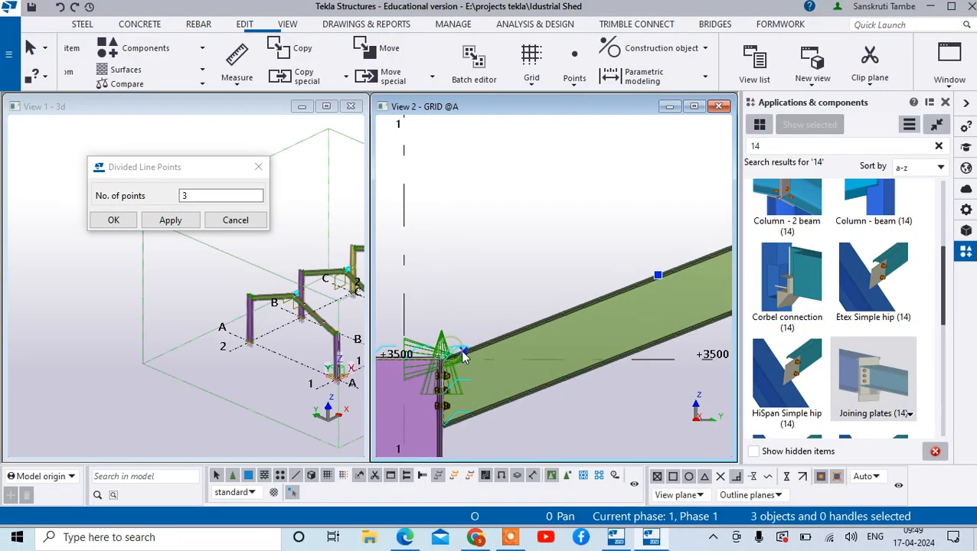
ctrl+click(463, 351)
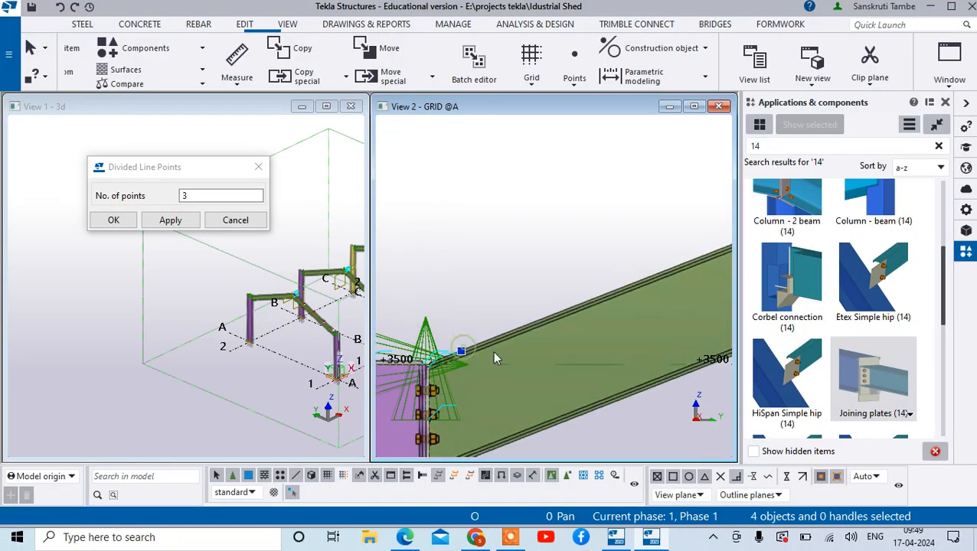
scroll(483, 335, down, 5)
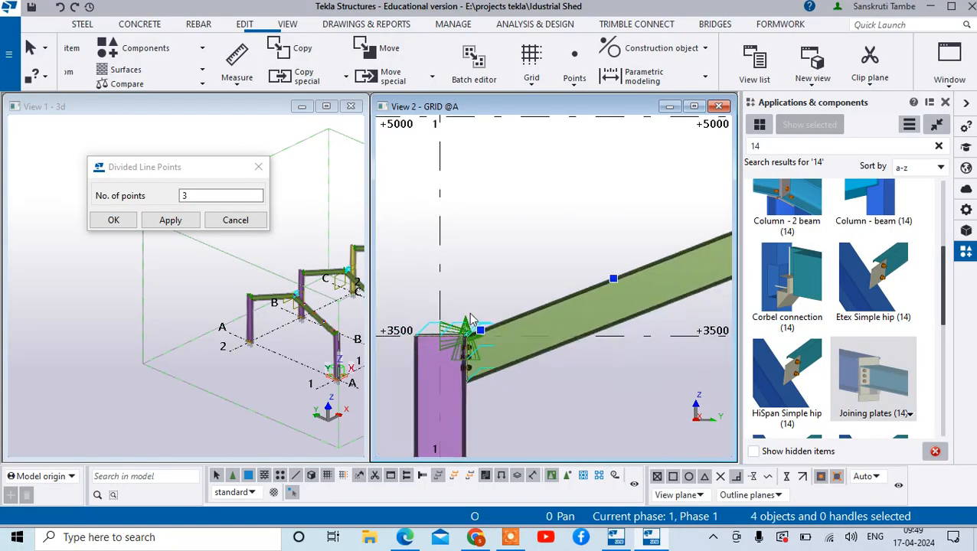
ctrl+click(563, 309)
scroll(548, 307, up, 2)
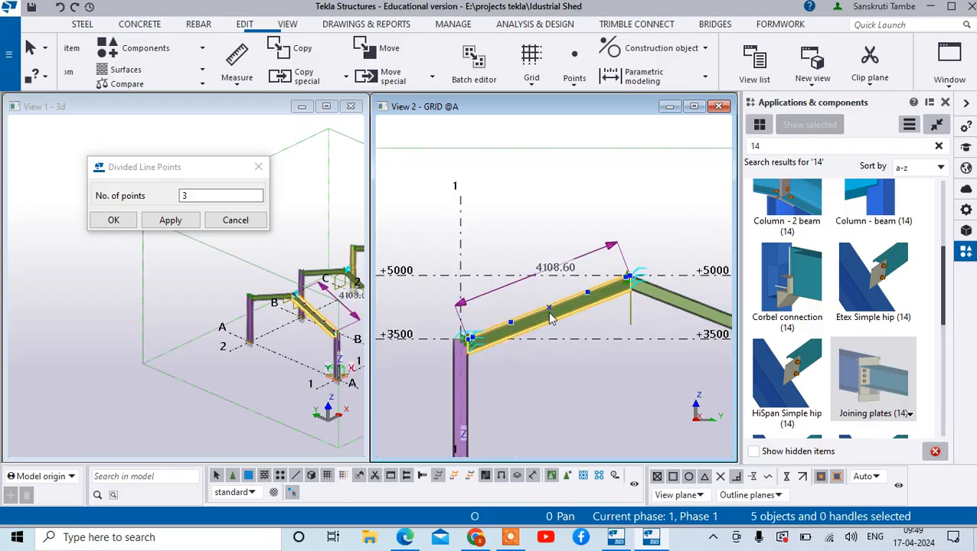
ctrl+click(553, 305)
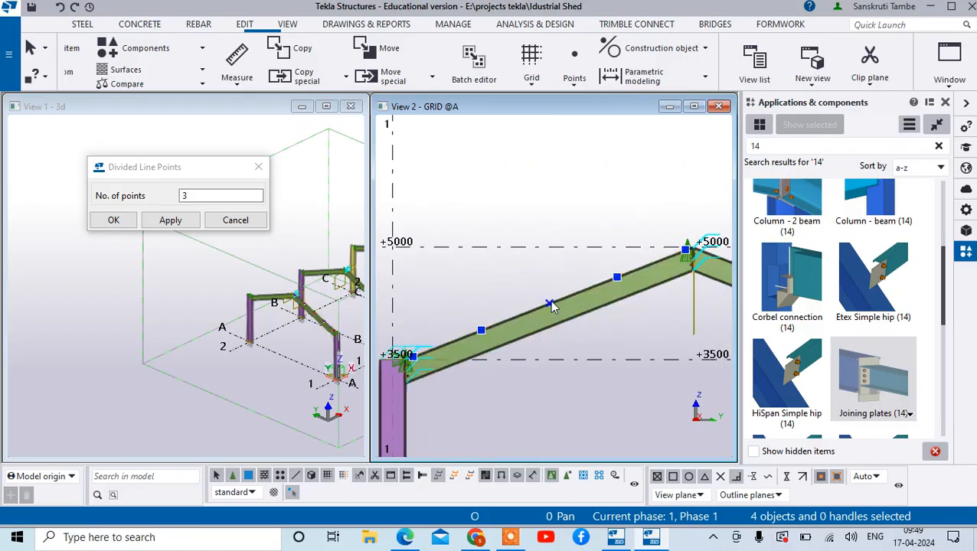
scroll(565, 279, down, 3)
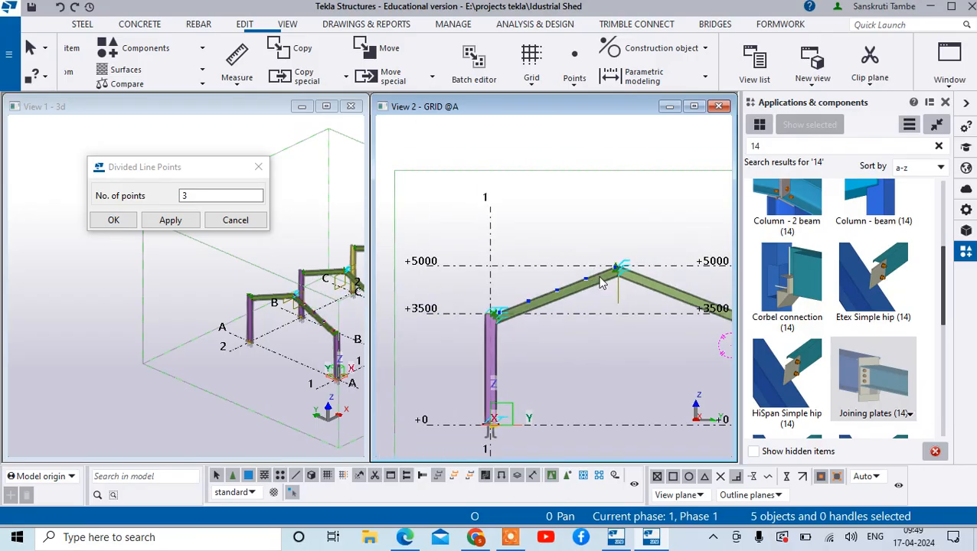
scroll(628, 267, up, 2)
- Mirror-copy the five selected points to the opposite sloping beam, using a vertical mirroring line through the middle of the ridge connection plates
right_click(580, 260)
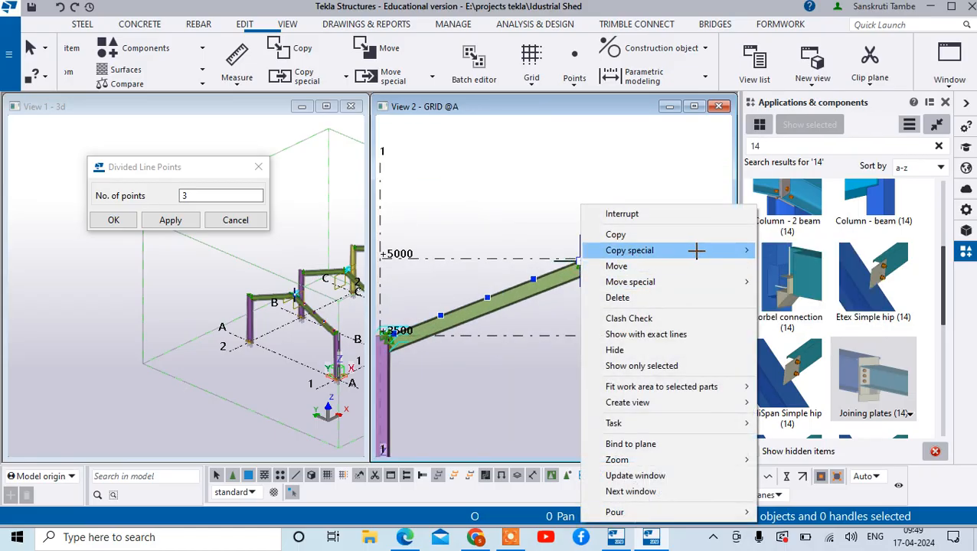
mouse_move(697, 250)
click(792, 282)
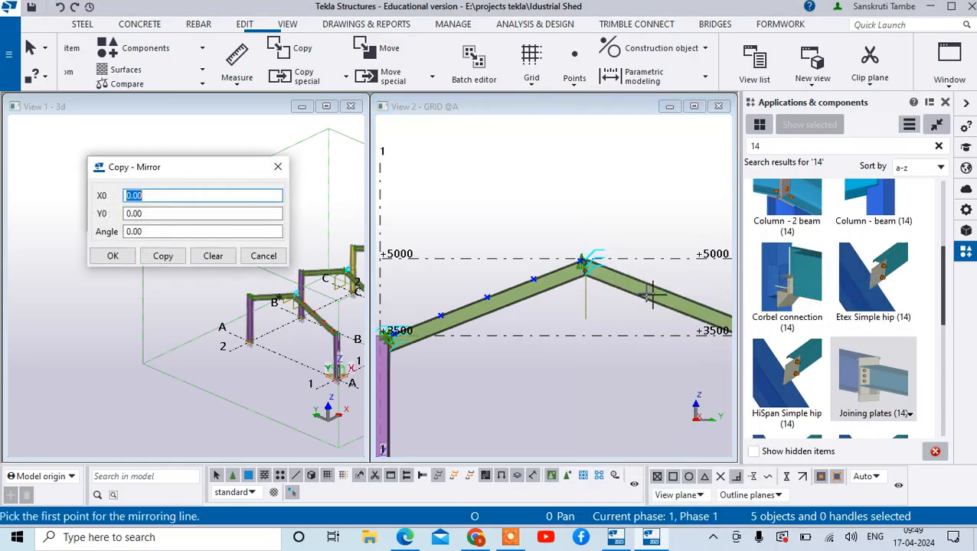
scroll(597, 264, up, 5)
scroll(463, 176, up, 4)
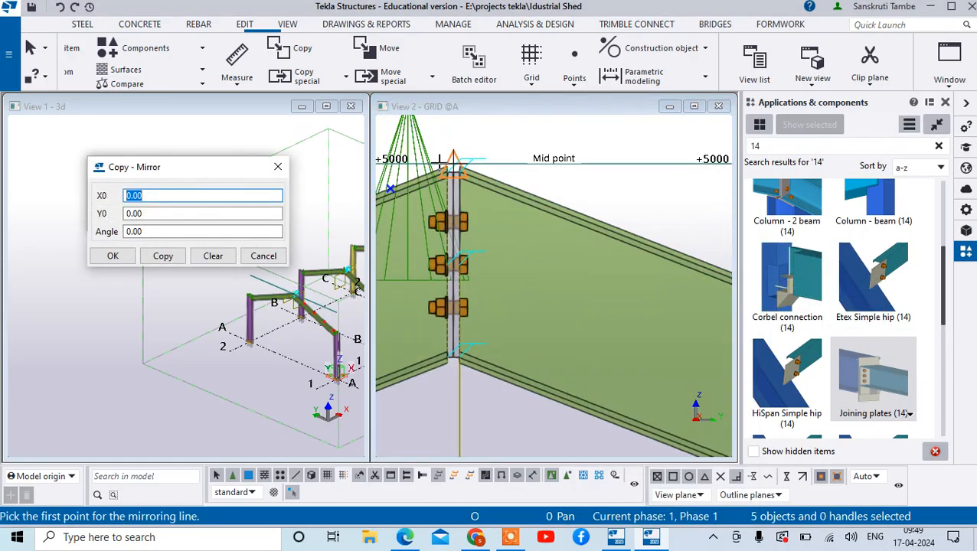
click(468, 182)
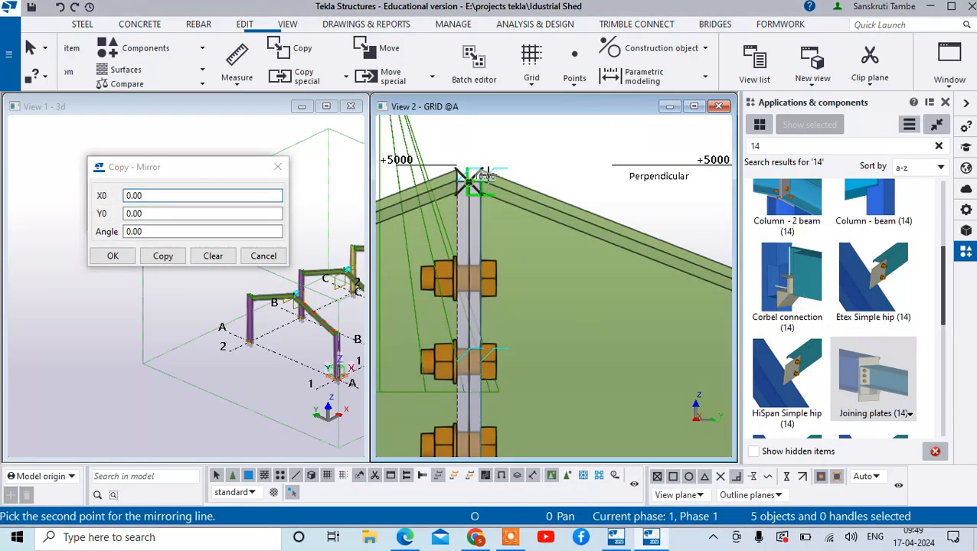
scroll(502, 216, down, 5)
scroll(493, 336, up, 5)
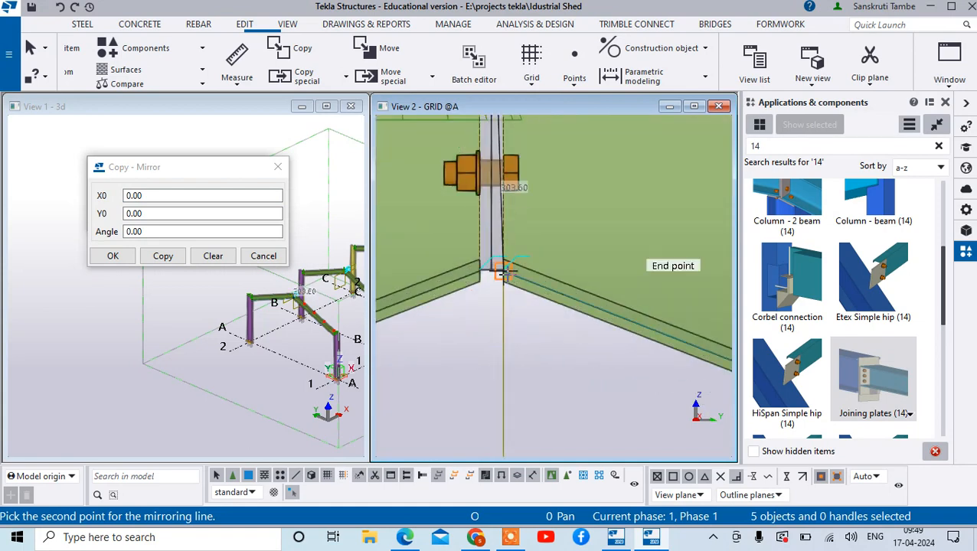
click(491, 270)
scroll(494, 269, down, 6)
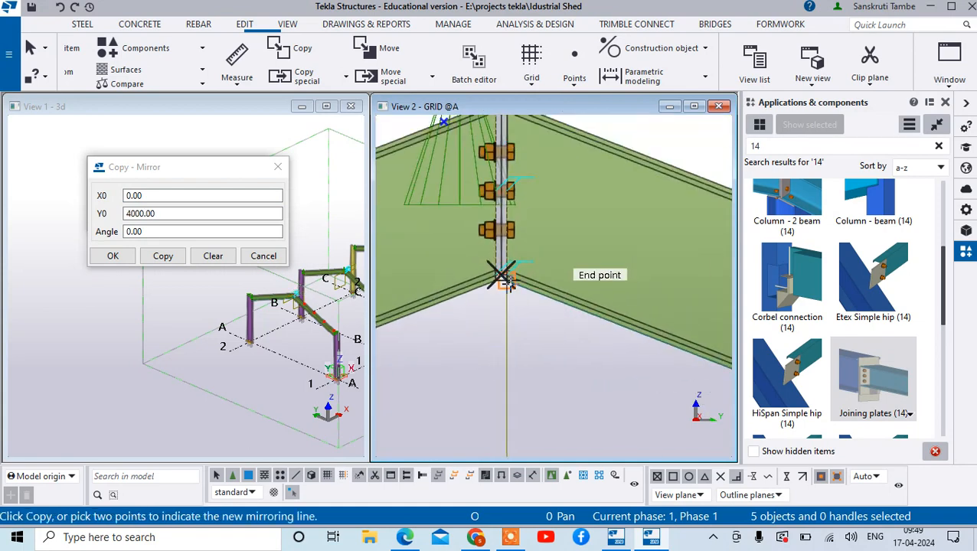
click(163, 256)
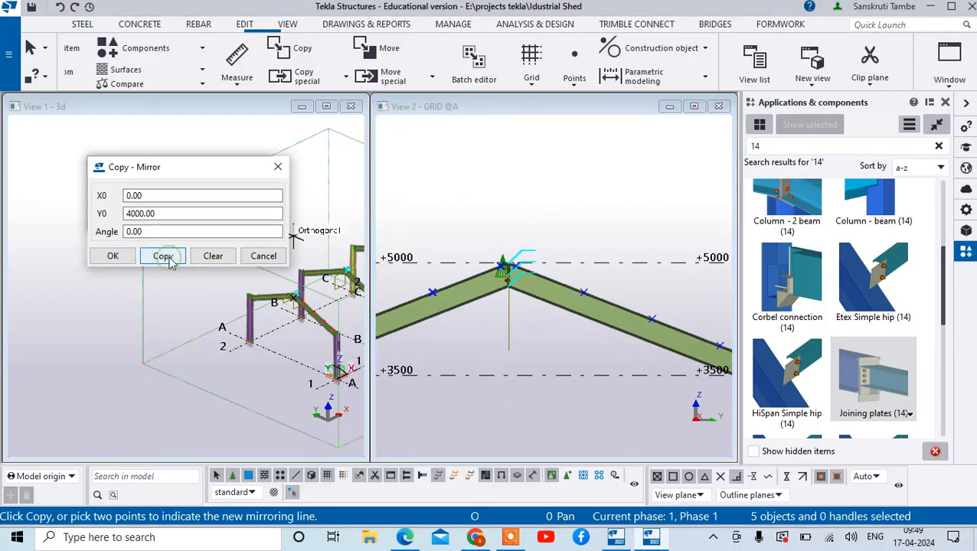
right_click(511, 207)
click(540, 215)
scroll(568, 281, down, 5)
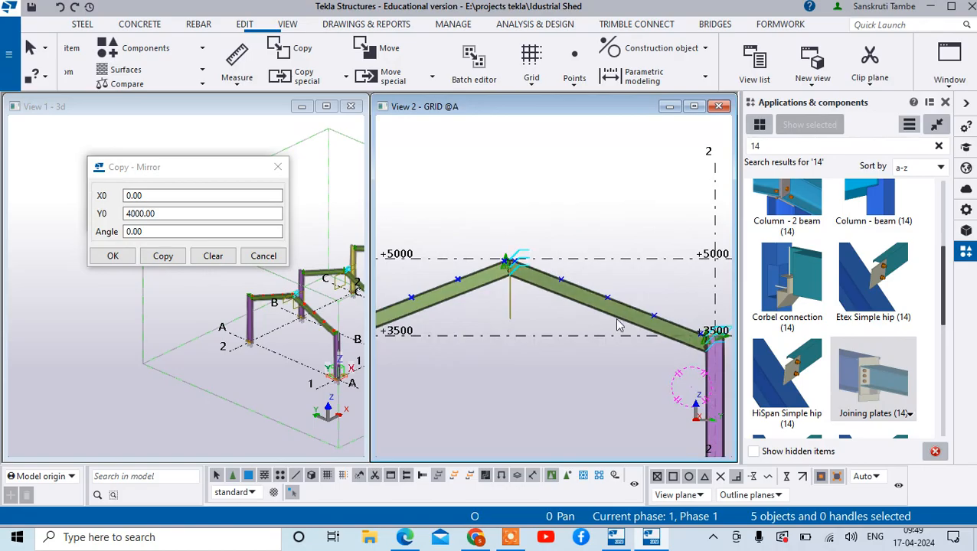
scroll(624, 303, down, 5)
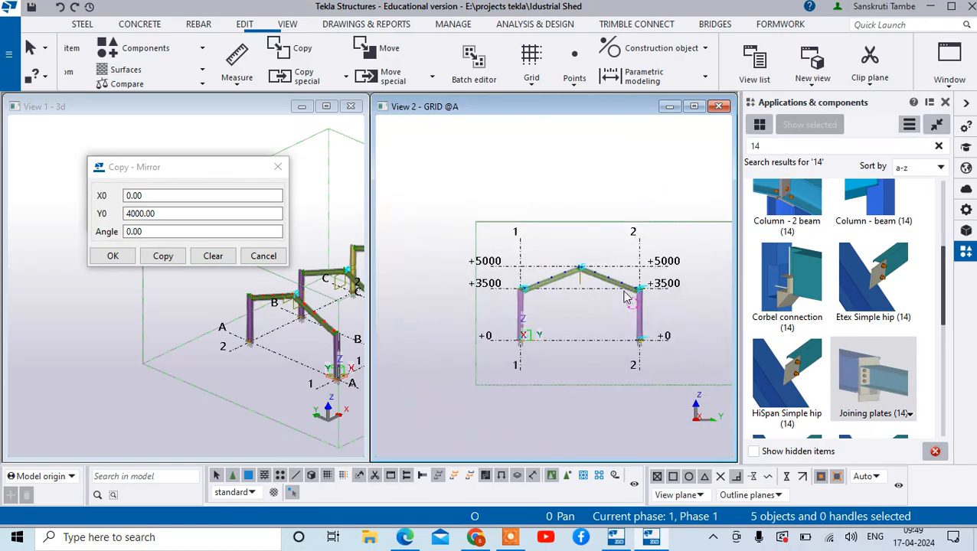
- Close the Copy - Mirror and Divided Line Points dialogs
click(278, 167)
scroll(322, 295, down, 5)
scroll(323, 300, up, 5)
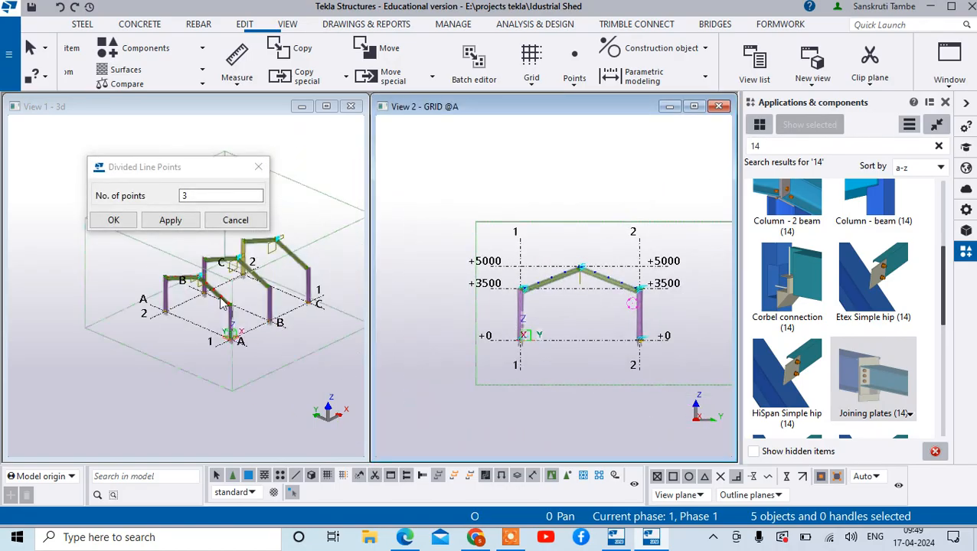
click(258, 167)
scroll(275, 349, down, 4)
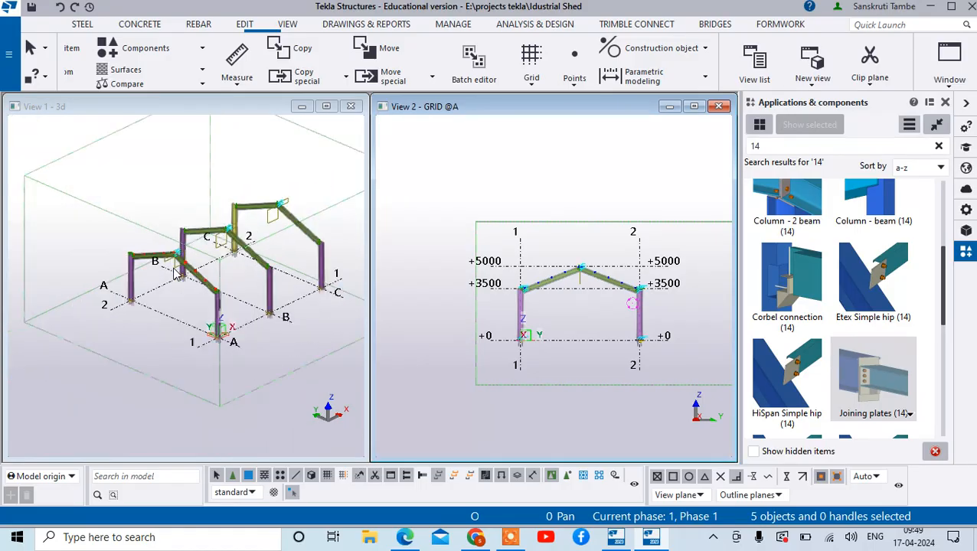
- Create a steel beam at ground level in the 3D view, from the end of grid line A to the end of grid line B beside grid 1
scroll(281, 351, up, 4)
click(84, 24)
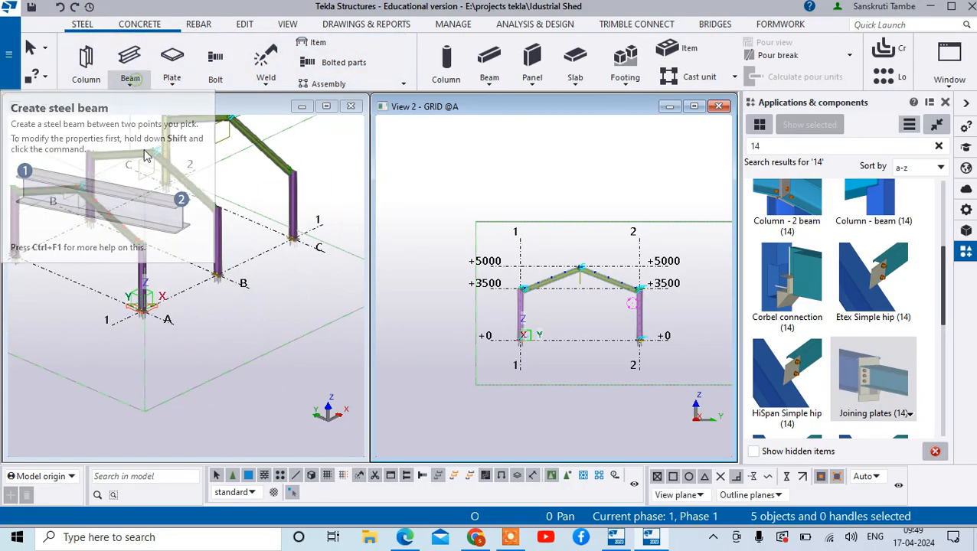
click(134, 83)
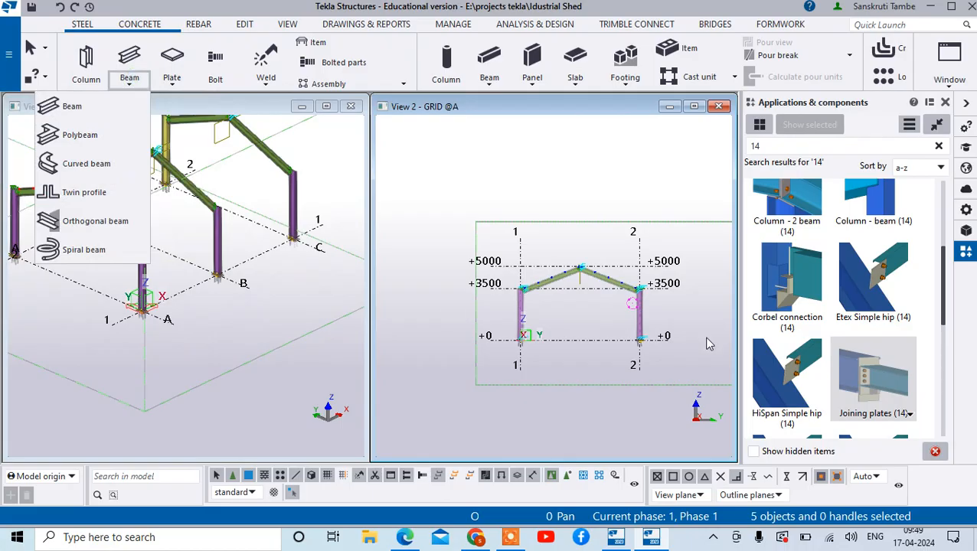
click(946, 102)
scroll(163, 331, up, 3)
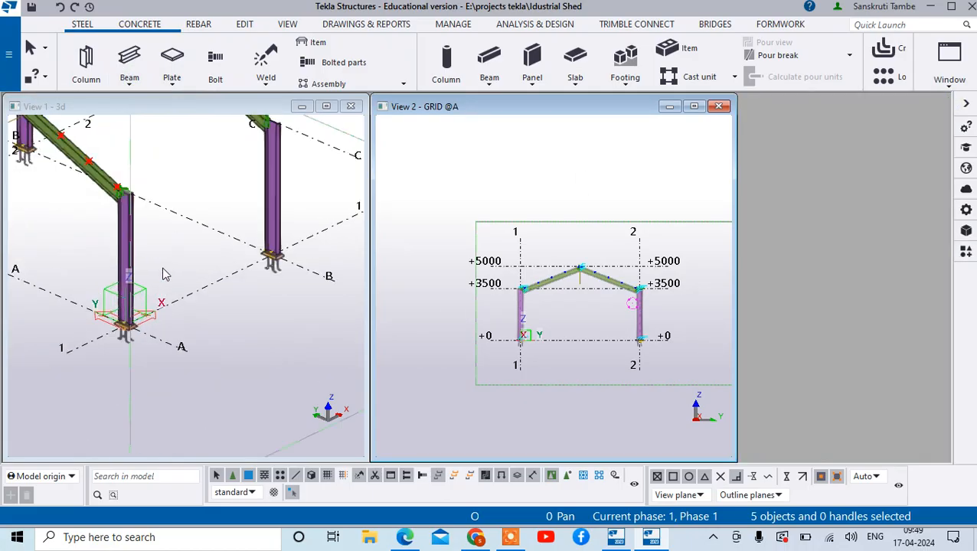
click(129, 58)
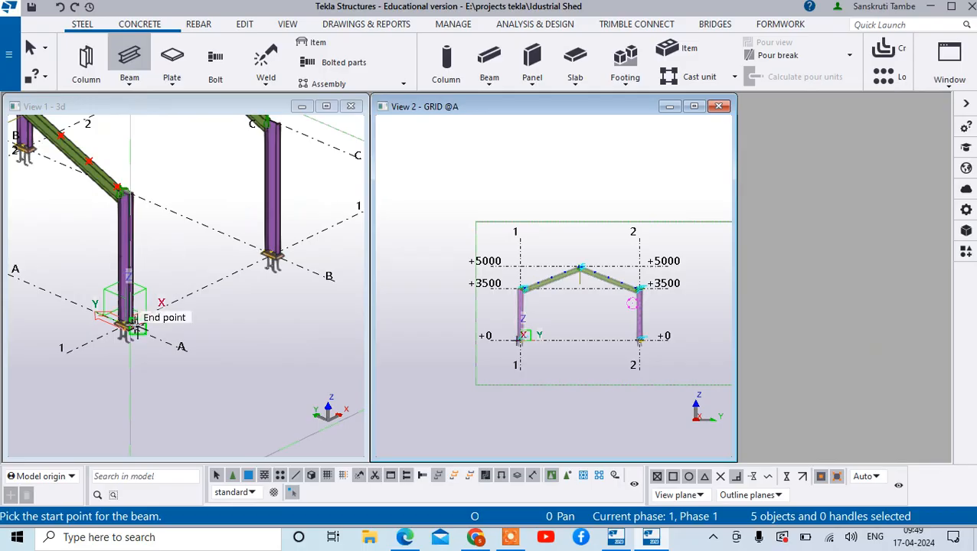
scroll(180, 344, up, 3)
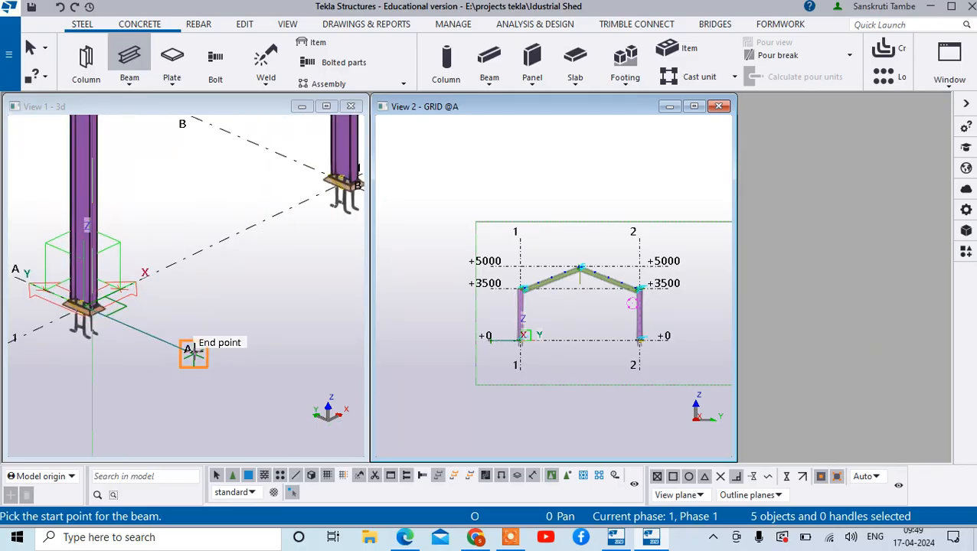
click(193, 353)
scroll(164, 327, down, 3)
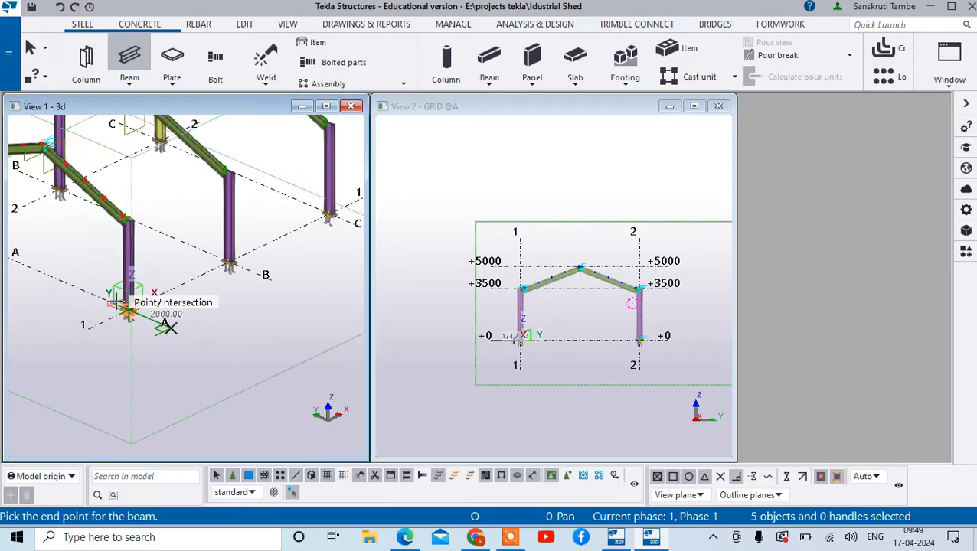
click(270, 275)
right_click(272, 272)
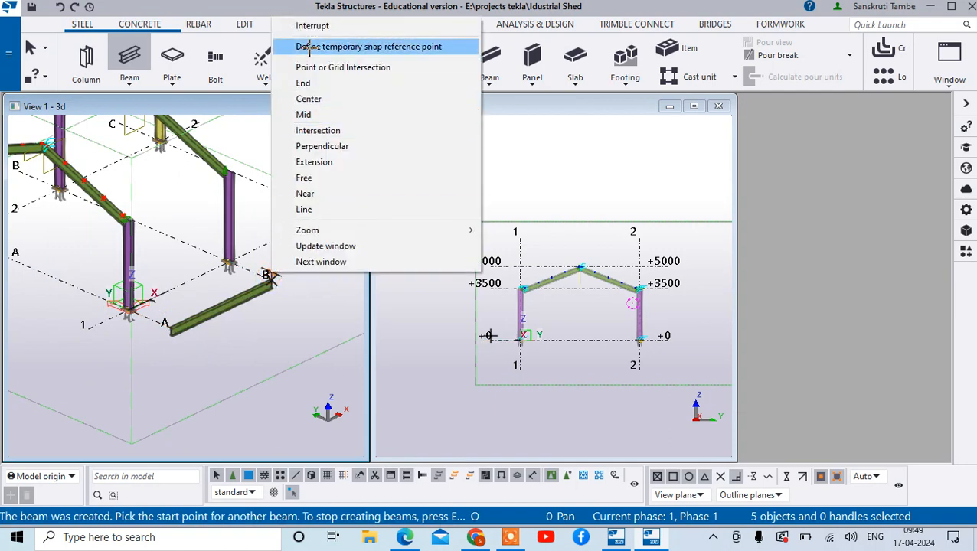
click(310, 25)
- End beam creation and select the new ground-level beam between grids A and B to show its properties
click(197, 316)
double_click(197, 316)
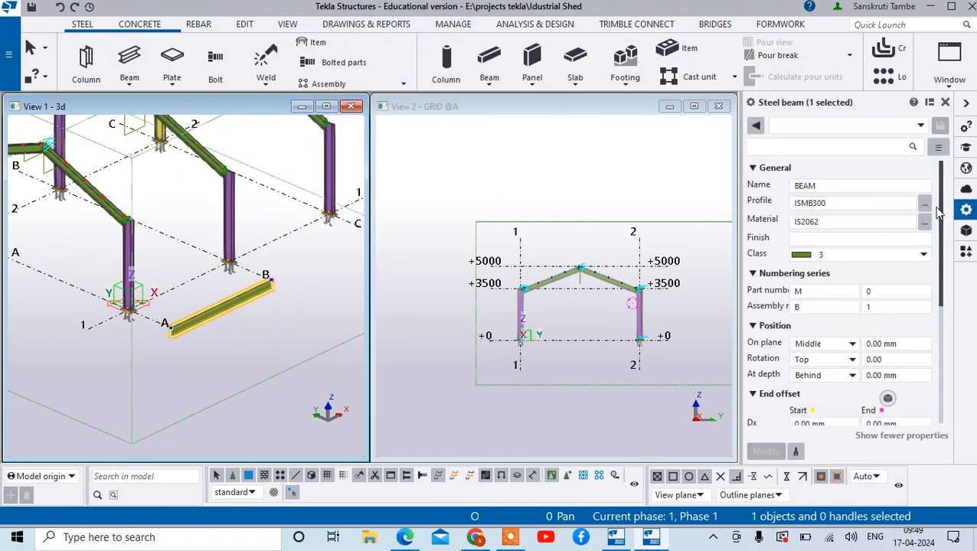
- Try to assign an ISJC channel profile from the IS808:1989 C profiles to the selected beam
click(923, 204)
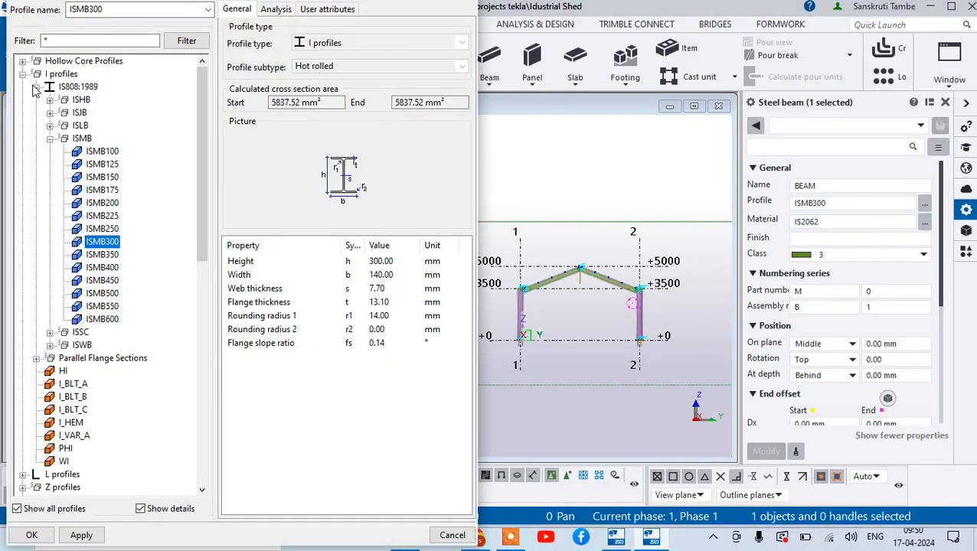
click(36, 87)
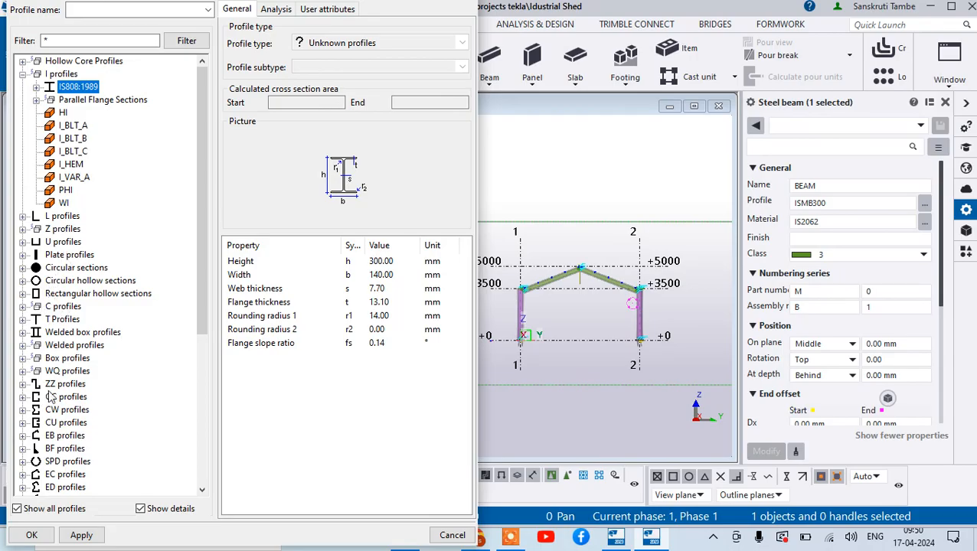
scroll(89, 400, down, 1)
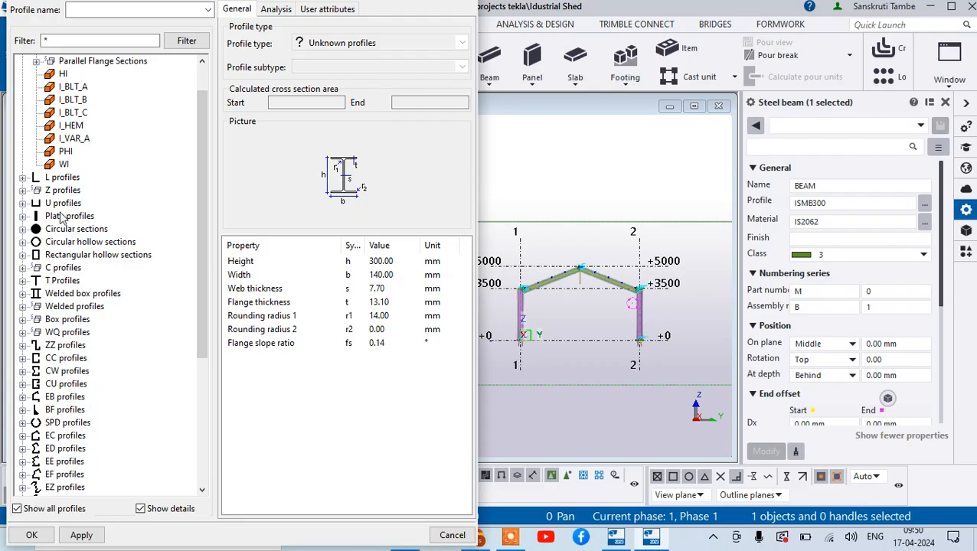
click(23, 268)
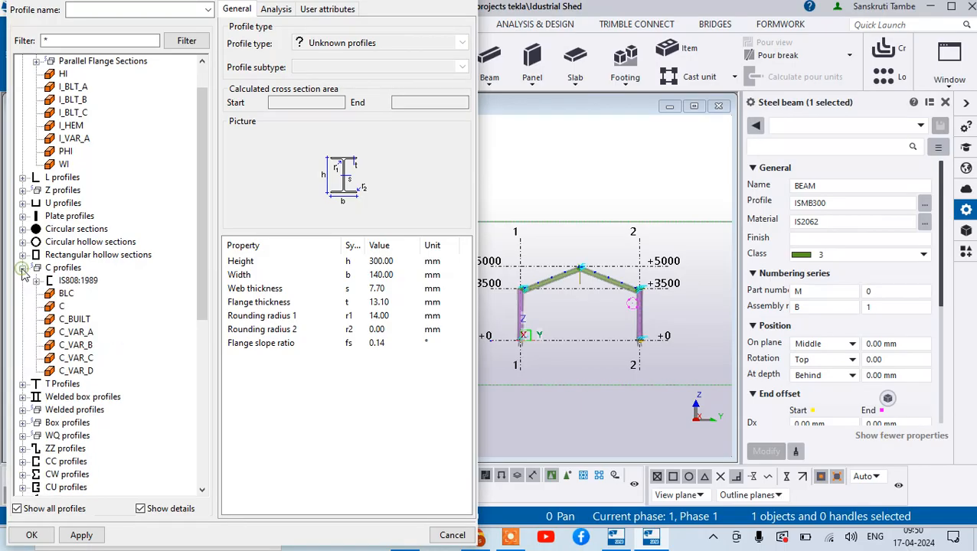
scroll(97, 400, down, 1)
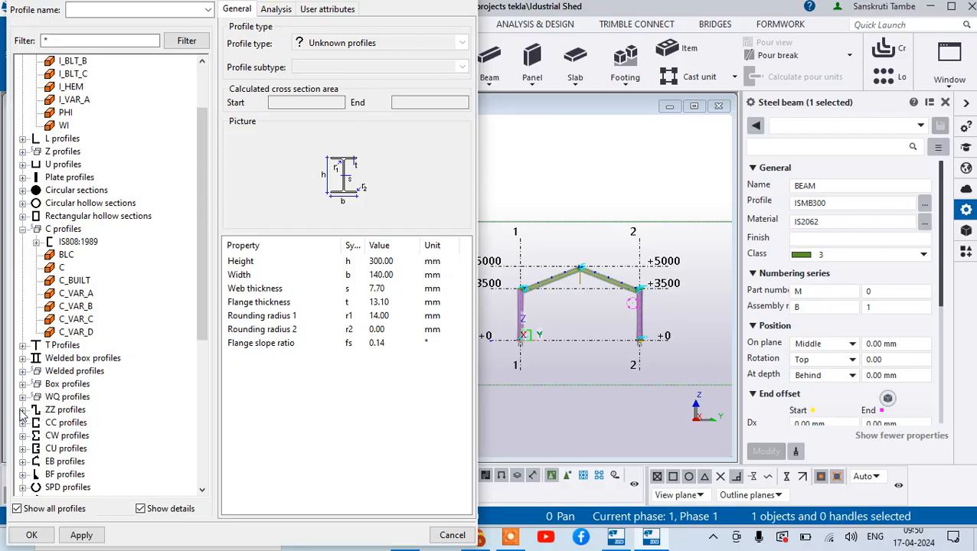
click(23, 410)
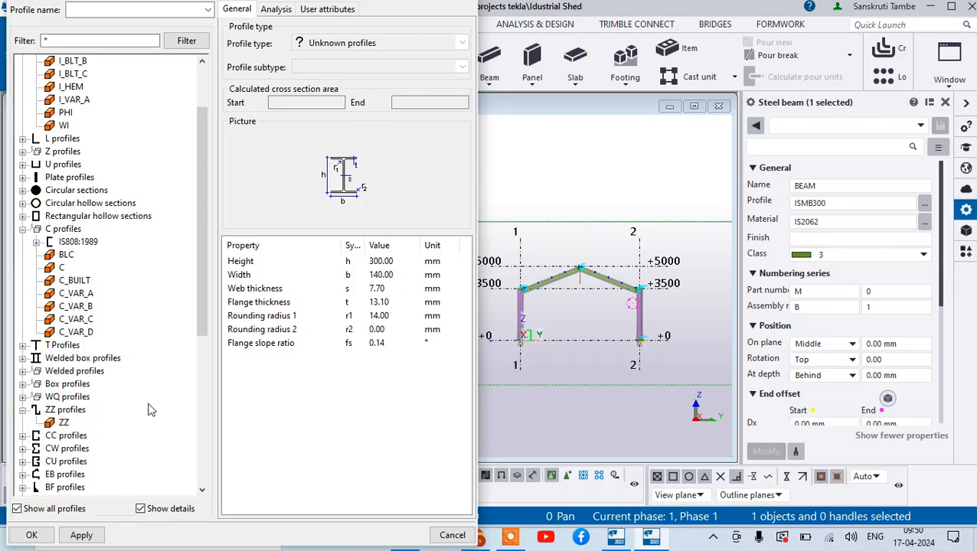
scroll(151, 411, down, 7)
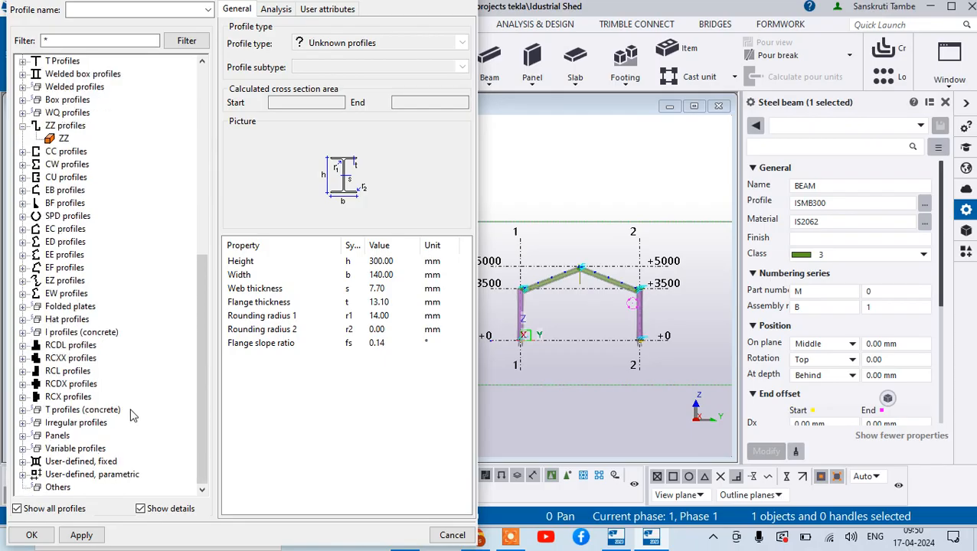
scroll(130, 412, up, 7)
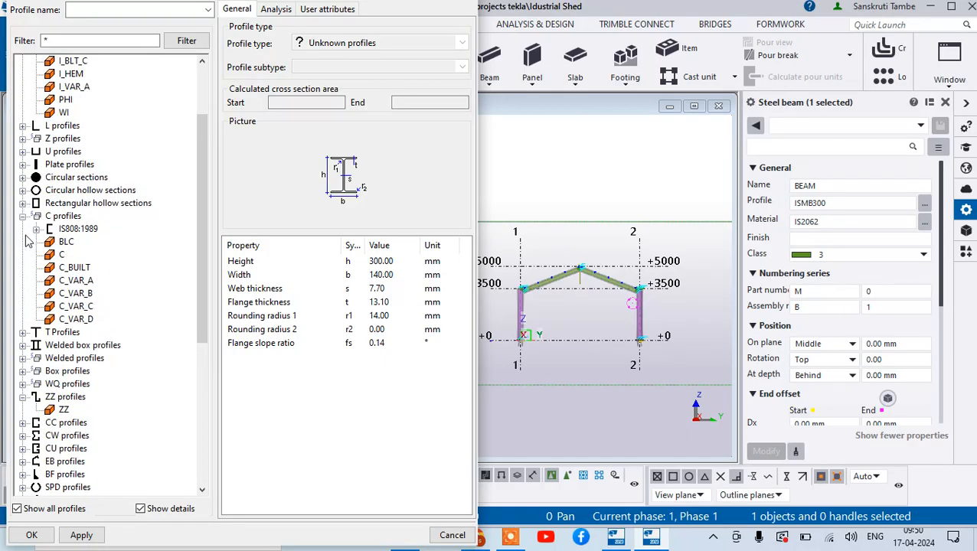
click(36, 229)
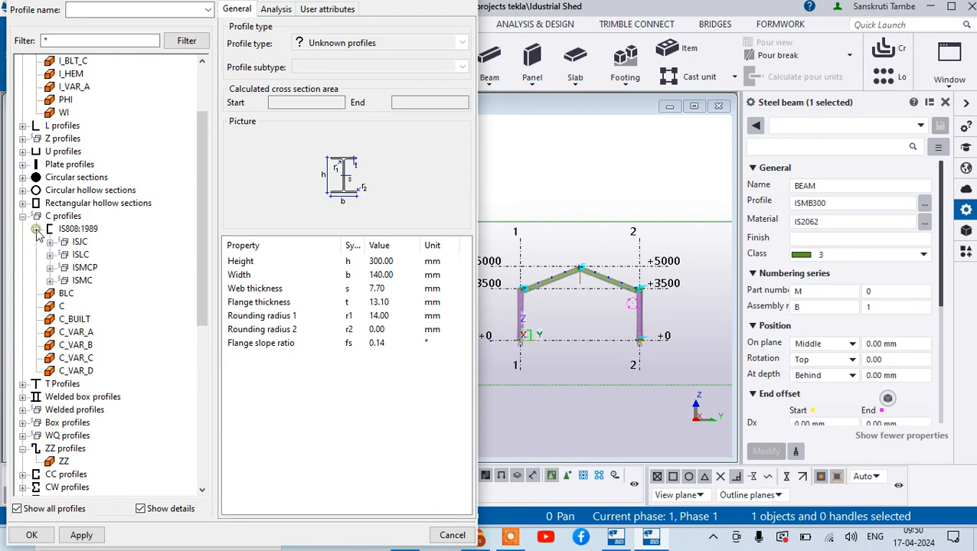
click(79, 244)
click(50, 534)
- Set the selected beam's profile to ISJC125 from the IS808:1989 C profiles and apply the change
click(923, 205)
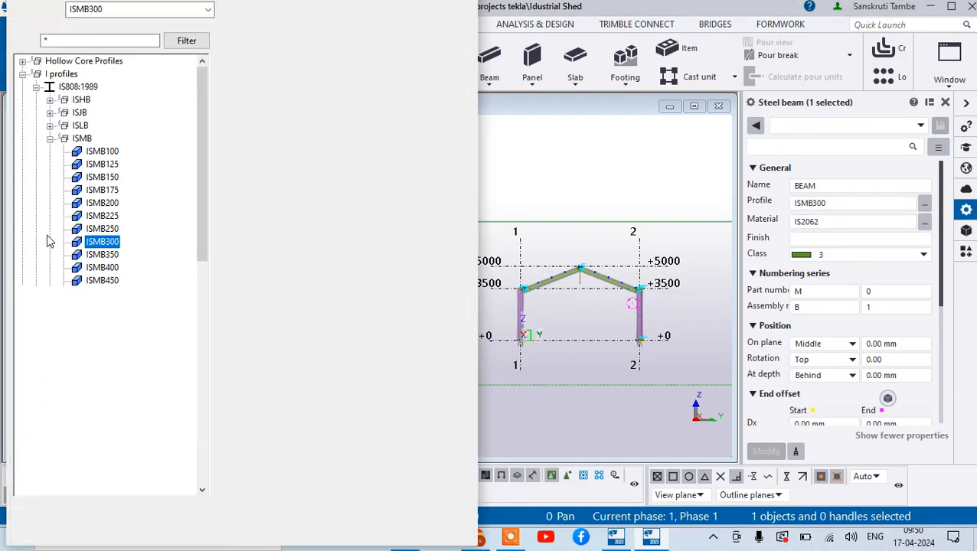
scroll(54, 371, down, 2)
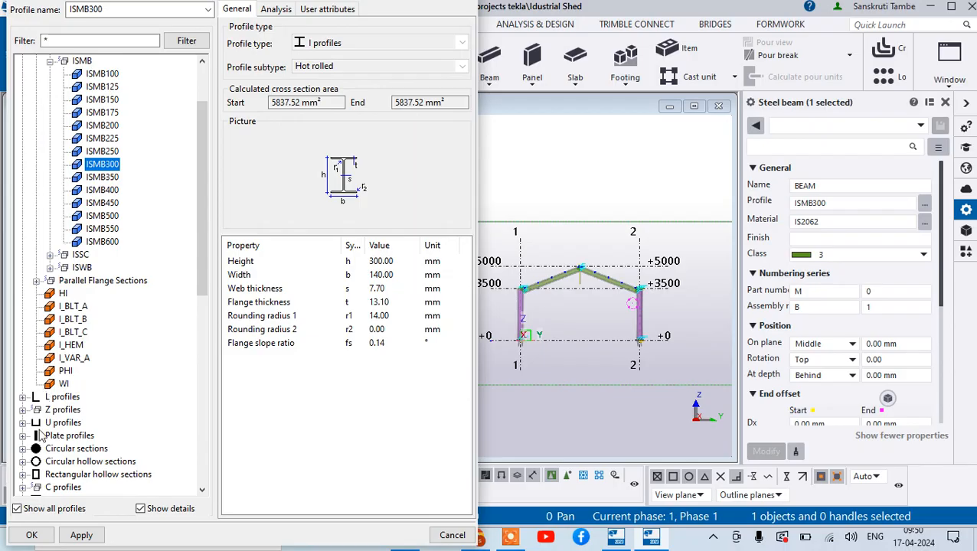
scroll(39, 431, down, 2)
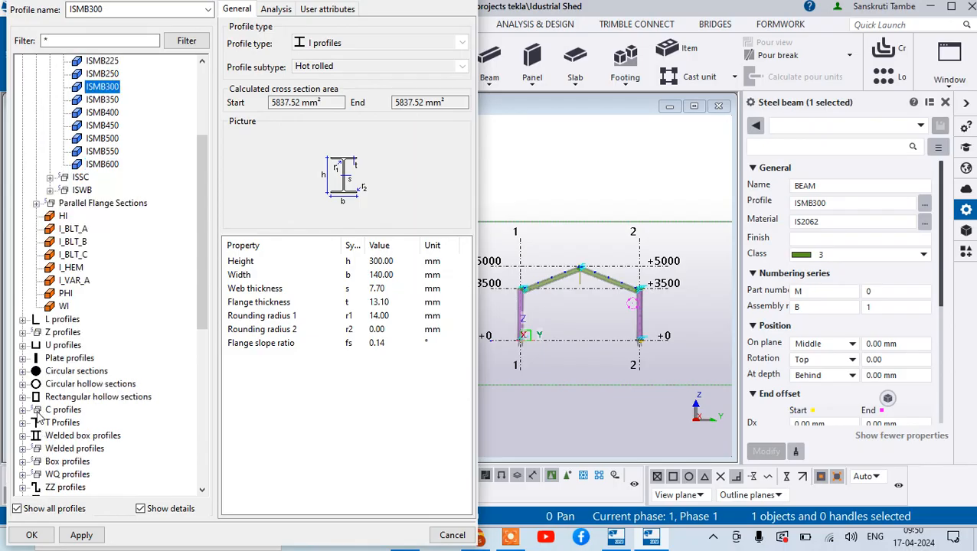
click(63, 410)
click(23, 411)
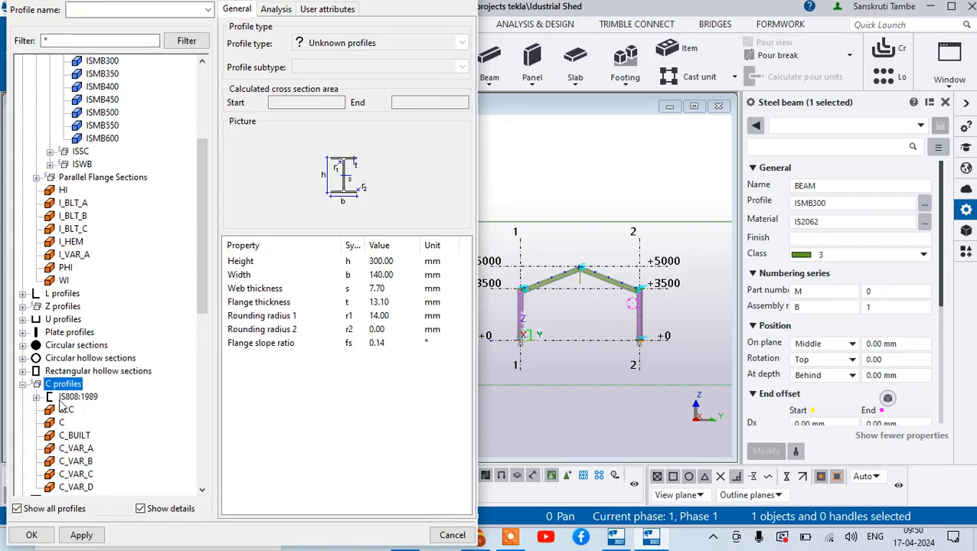
click(36, 397)
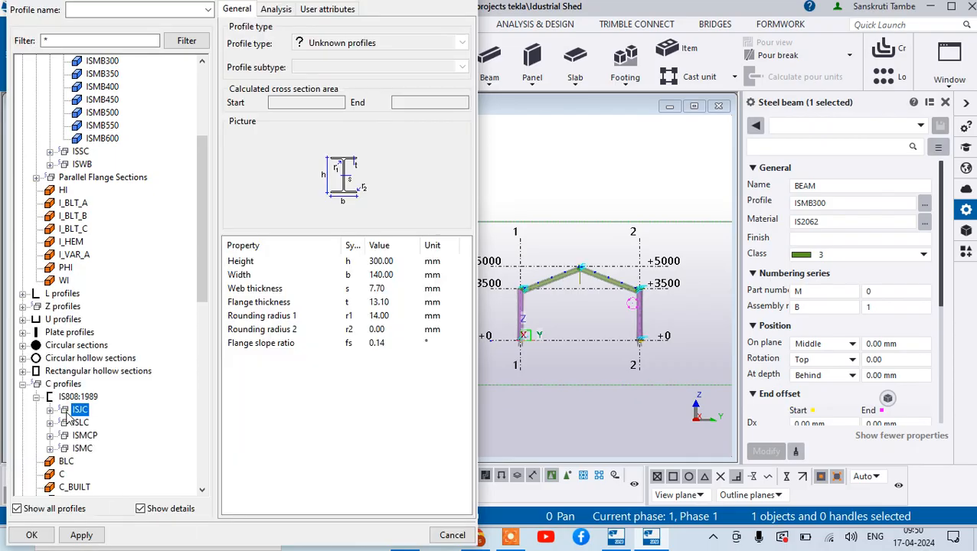
double_click(68, 414)
click(98, 435)
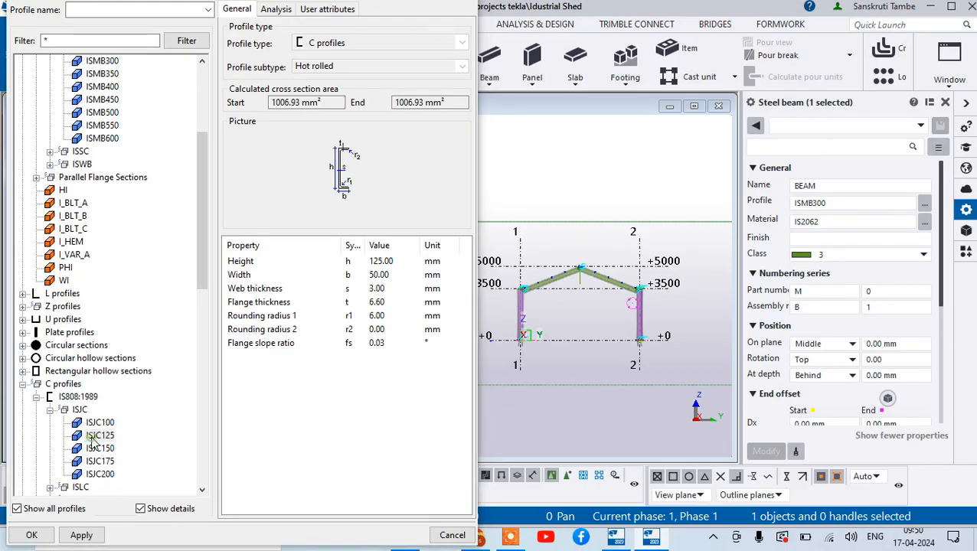
click(32, 535)
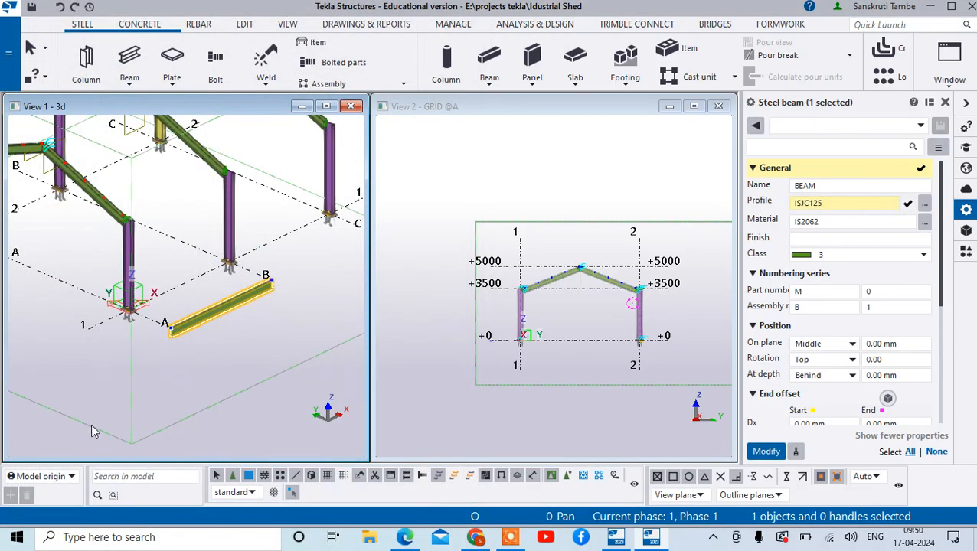
scroll(152, 346, up, 4)
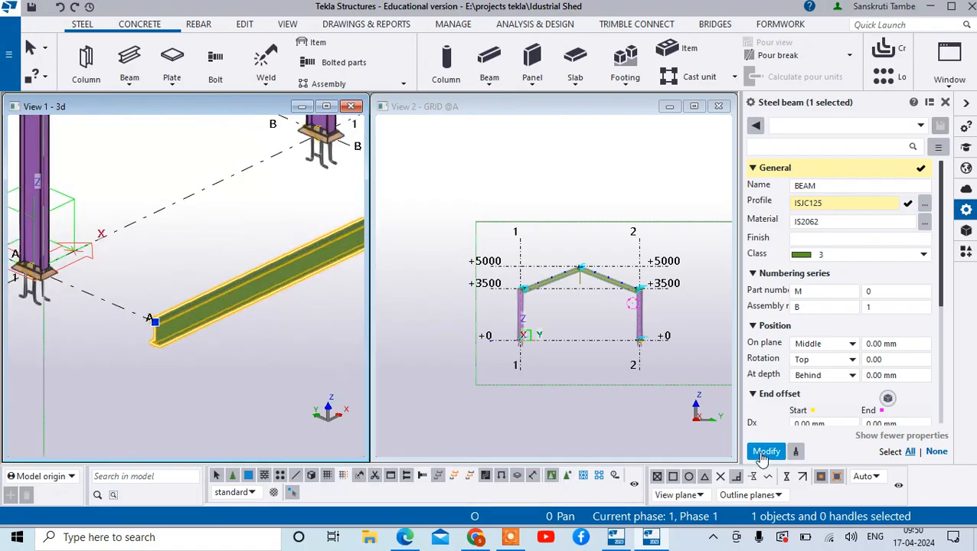
click(765, 451)
scroll(152, 322, up, 5)
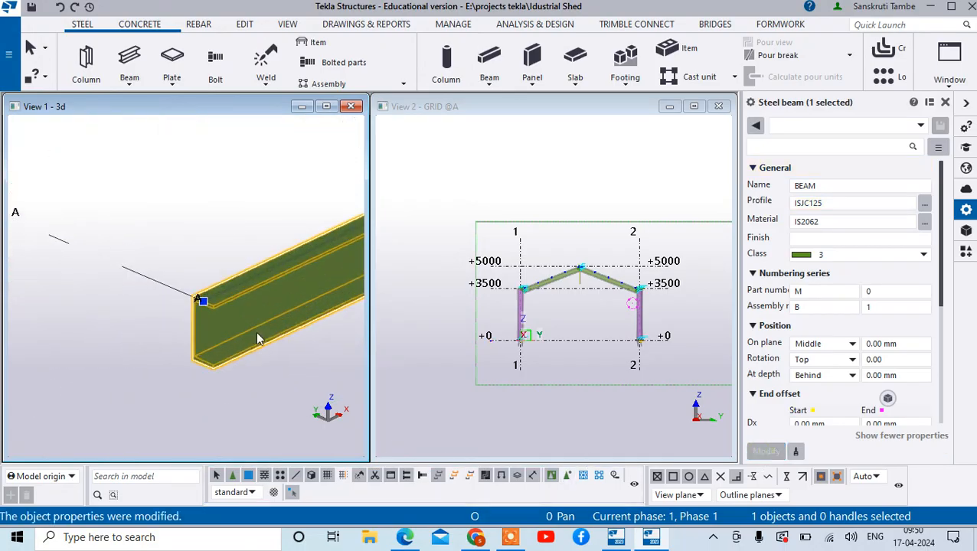
scroll(490, 344, up, 7)
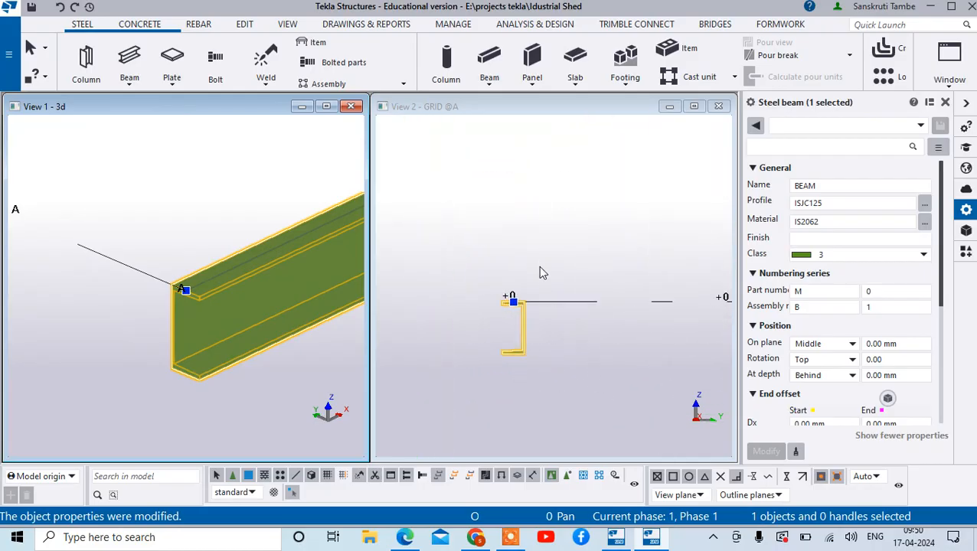
click(540, 272)
right_click(539, 260)
click(559, 267)
scroll(440, 368, down, 3)
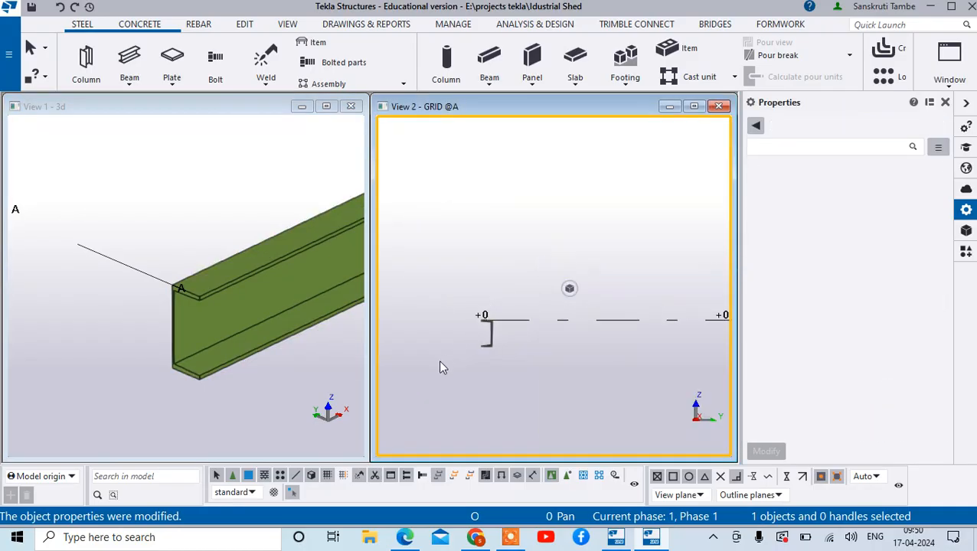
scroll(473, 360, down, 1)
scroll(468, 348, down, 3)
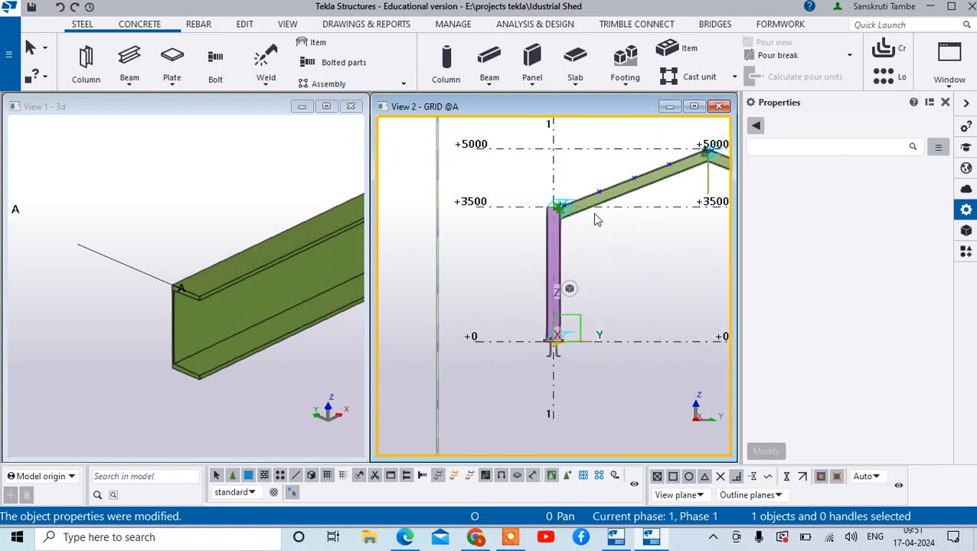
- Start copying the channel beam to another plane, with the source origin at its lower web corner, x toward the flange tip and y on the +0 line
scroll(479, 341, up, 5)
click(473, 337)
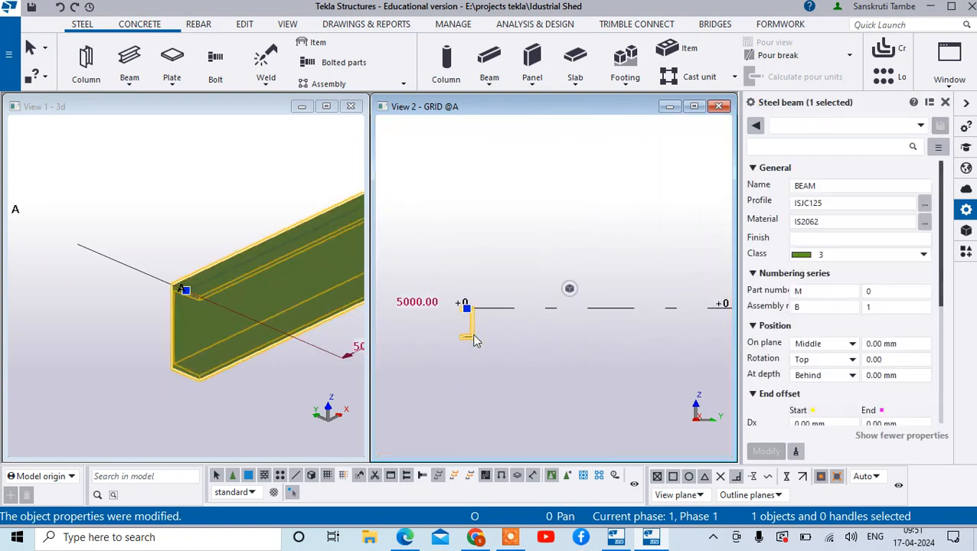
right_click(474, 340)
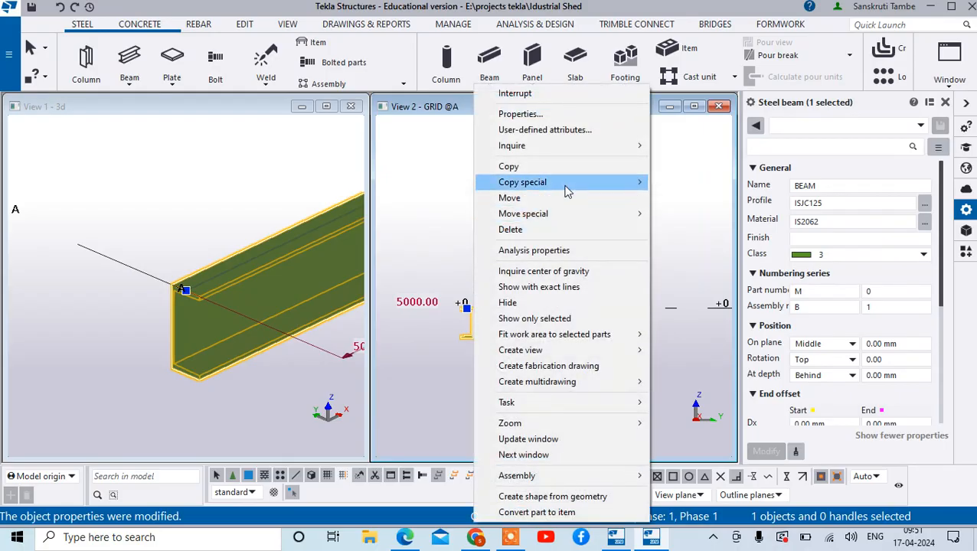
mouse_move(523, 181)
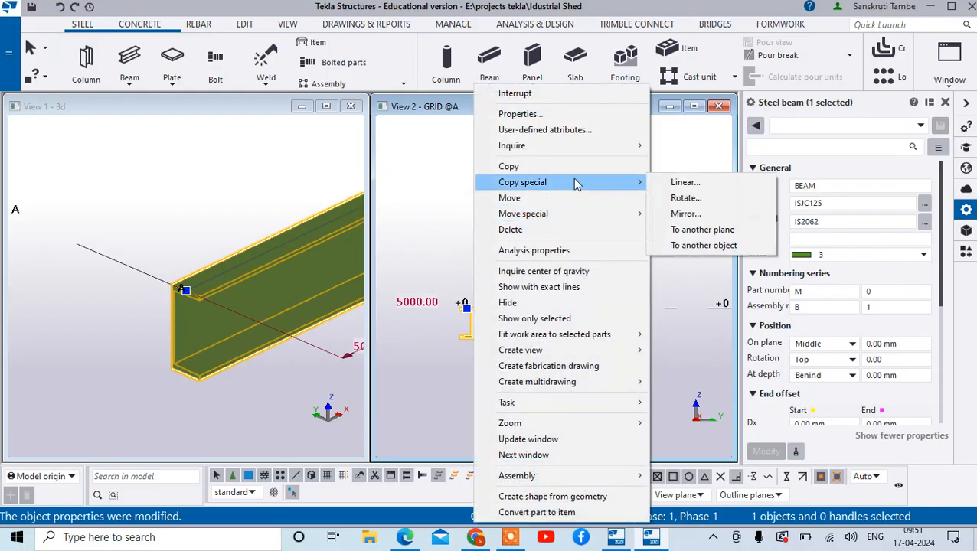
click(738, 229)
scroll(461, 337, up, 4)
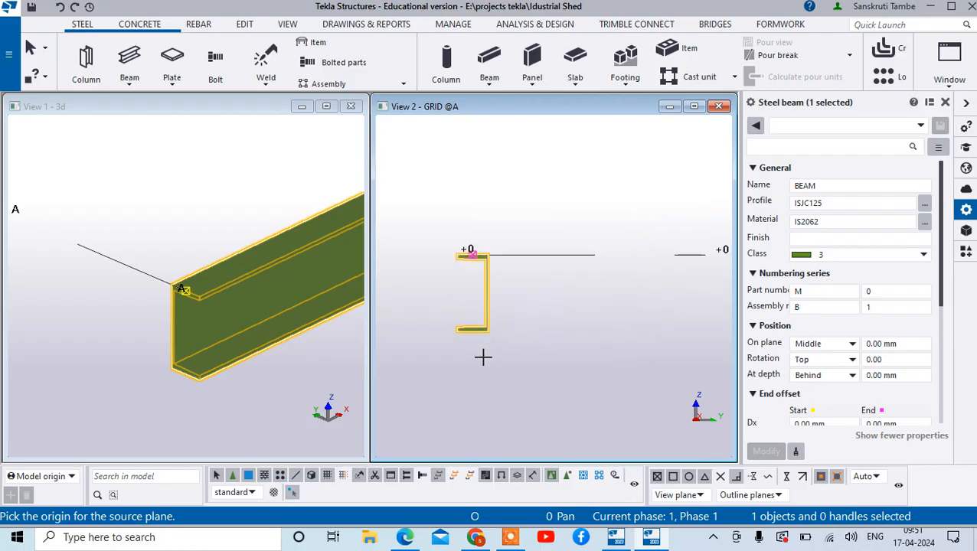
scroll(483, 357, up, 4)
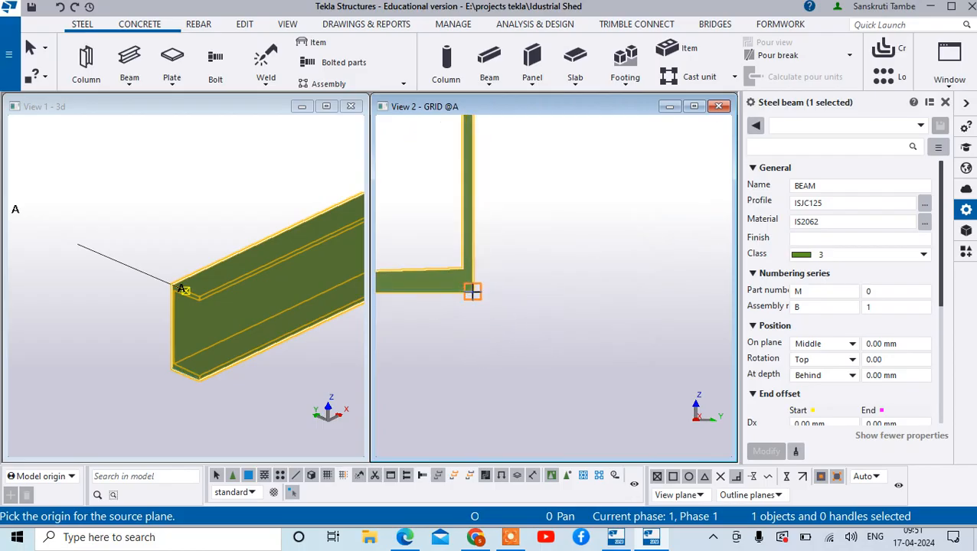
click(472, 292)
scroll(490, 307, down, 2)
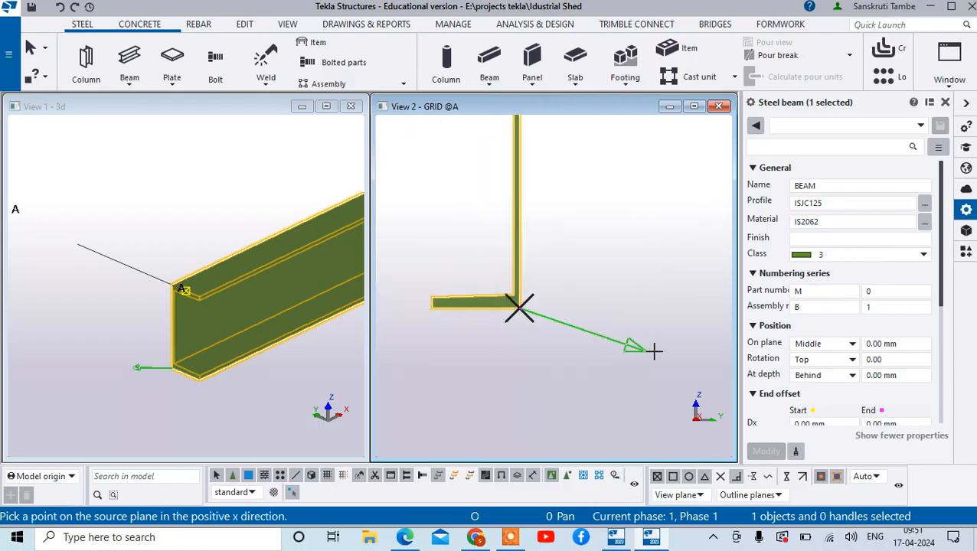
click(433, 308)
scroll(528, 370, down, 4)
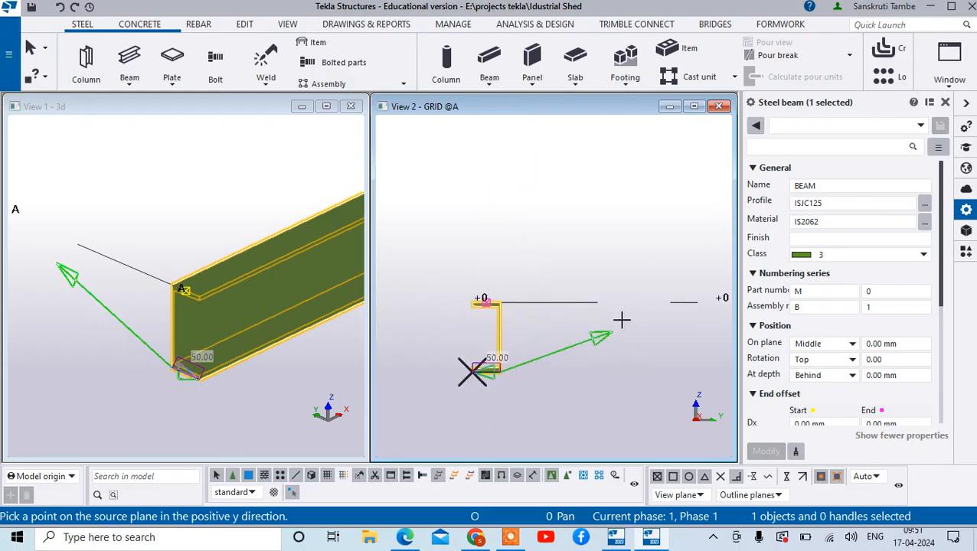
scroll(624, 314, down, 3)
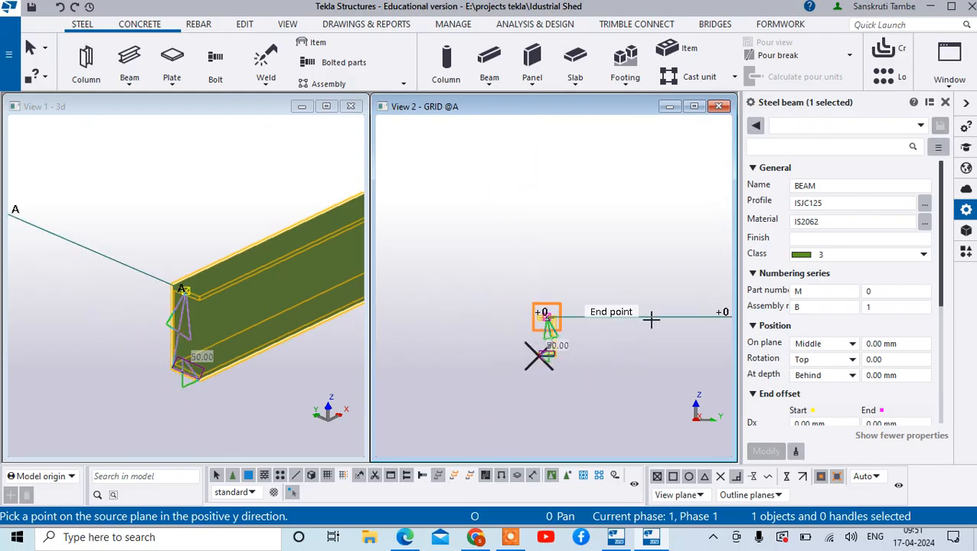
scroll(698, 318, down, 2)
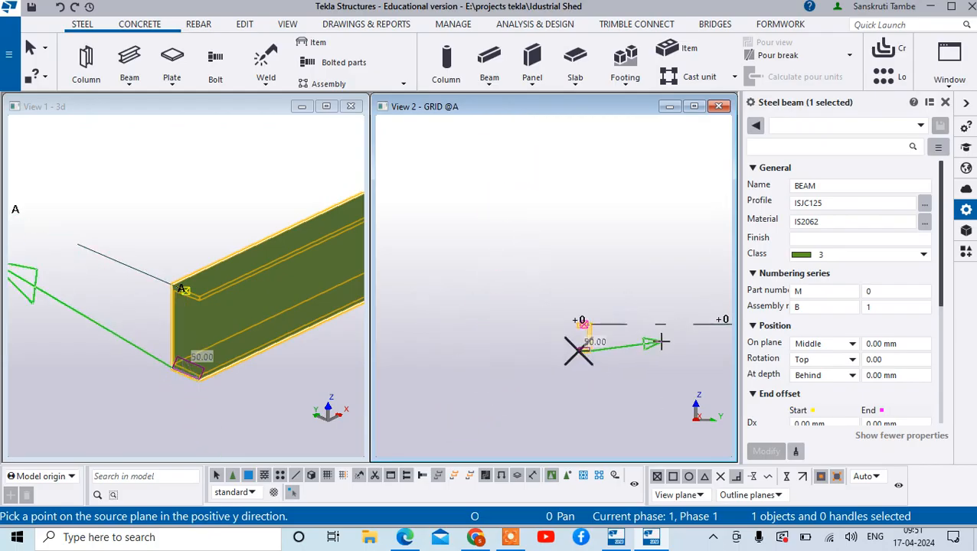
click(705, 326)
- Try to copy the channel beam with the destination origin at the first reference point, x toward the sloping beam's lower end and y on the +5000 line
scroll(536, 386, down, 8)
scroll(663, 264, up, 2)
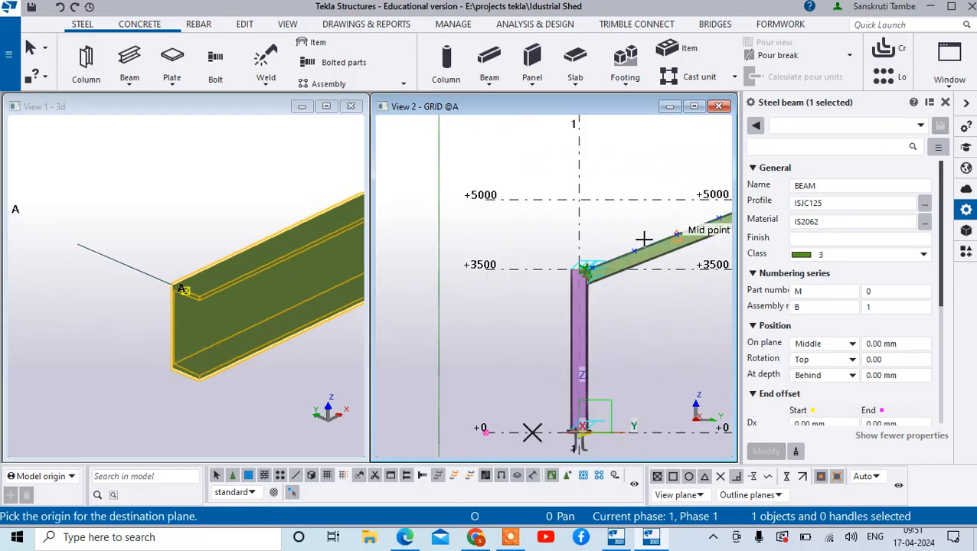
scroll(643, 239, up, 5)
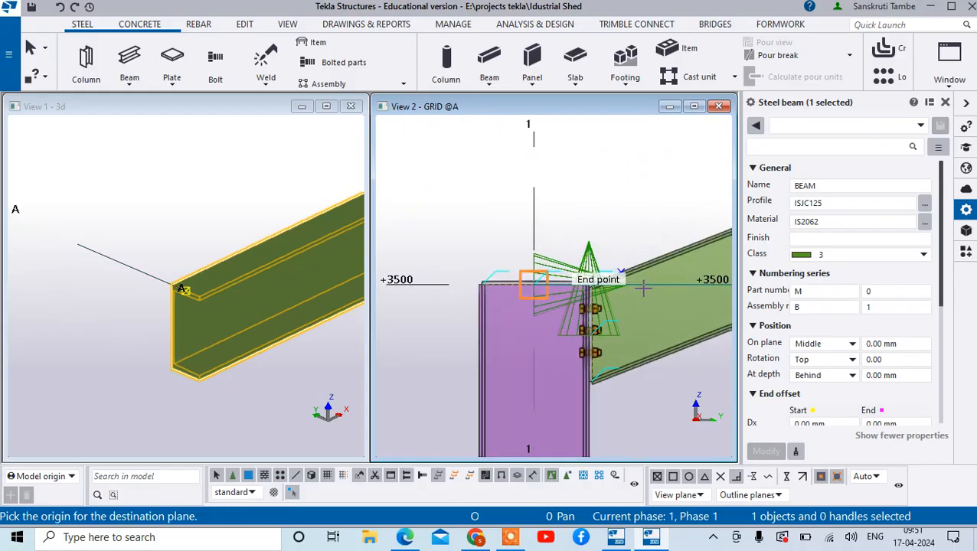
scroll(610, 239, up, 6)
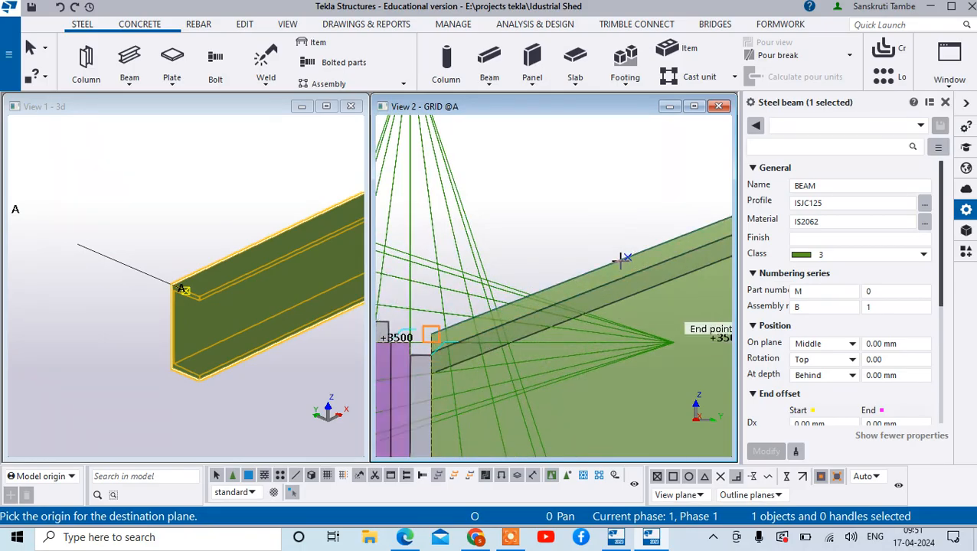
click(628, 258)
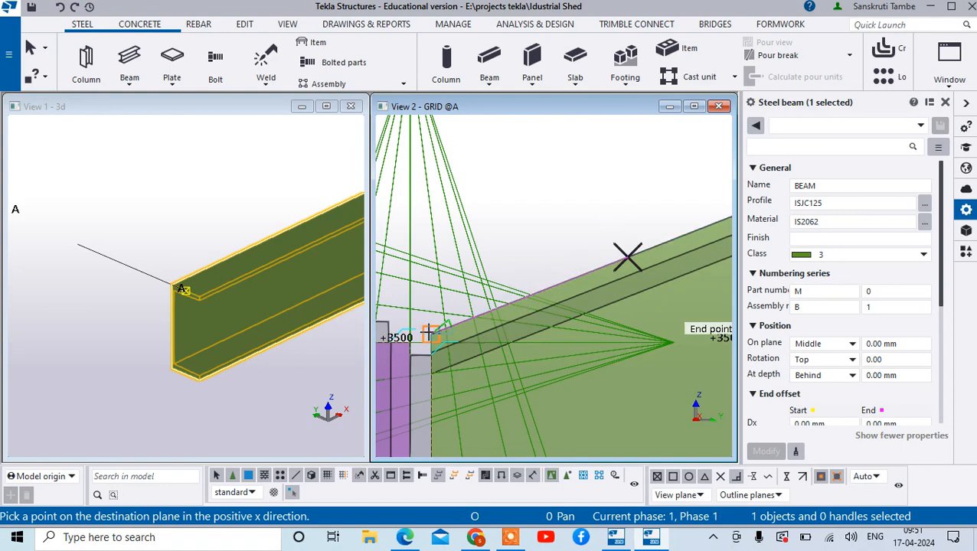
click(429, 334)
scroll(556, 304, down, 5)
scroll(678, 214, down, 2)
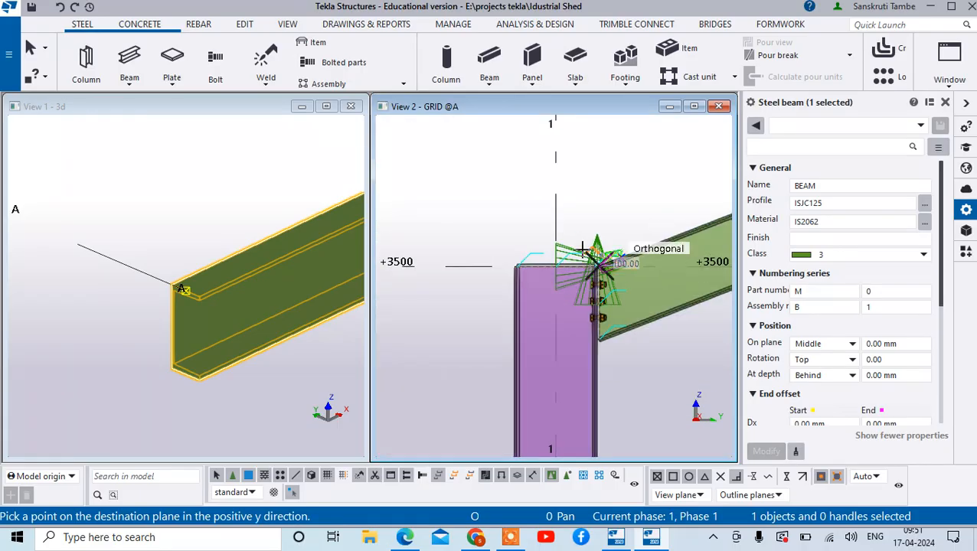
scroll(583, 249, down, 5)
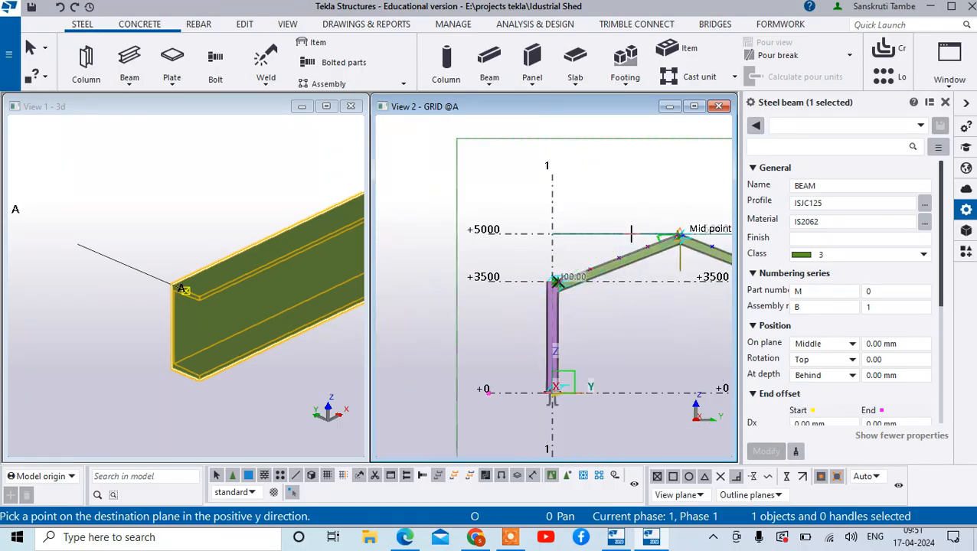
click(630, 233)
- Examine the sloping beam near grid 1 for the copied channel, interrupting the copy command and clearing the beam selection
scroll(558, 283, up, 8)
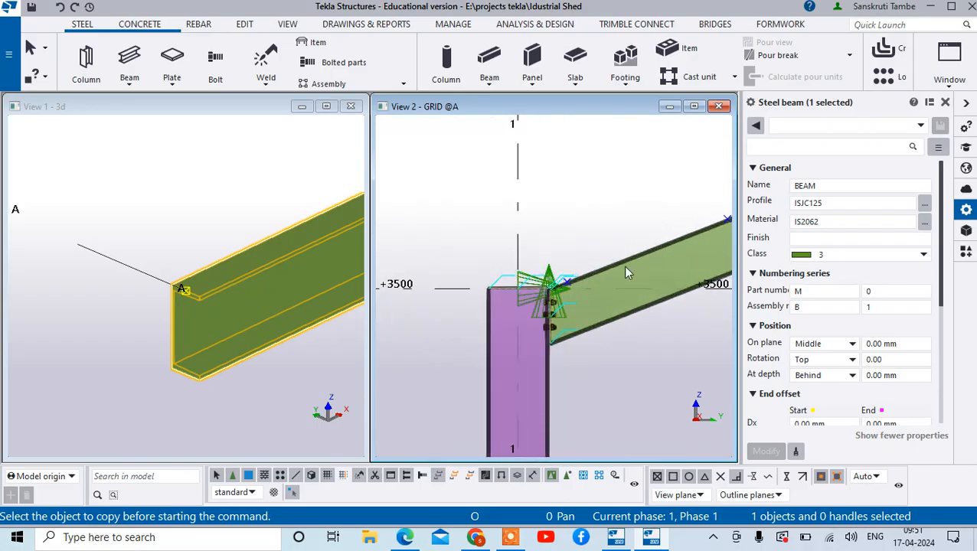
scroll(626, 273, up, 6)
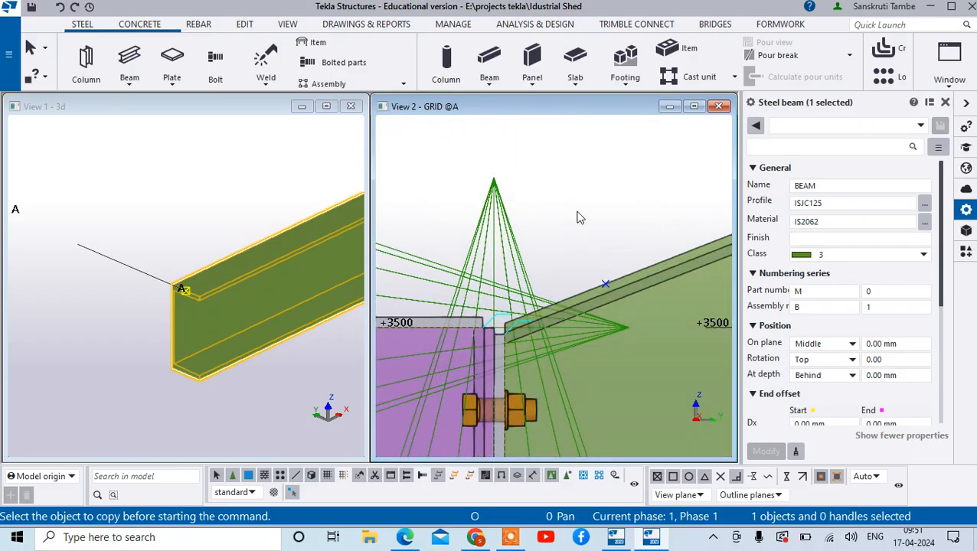
scroll(579, 218, down, 10)
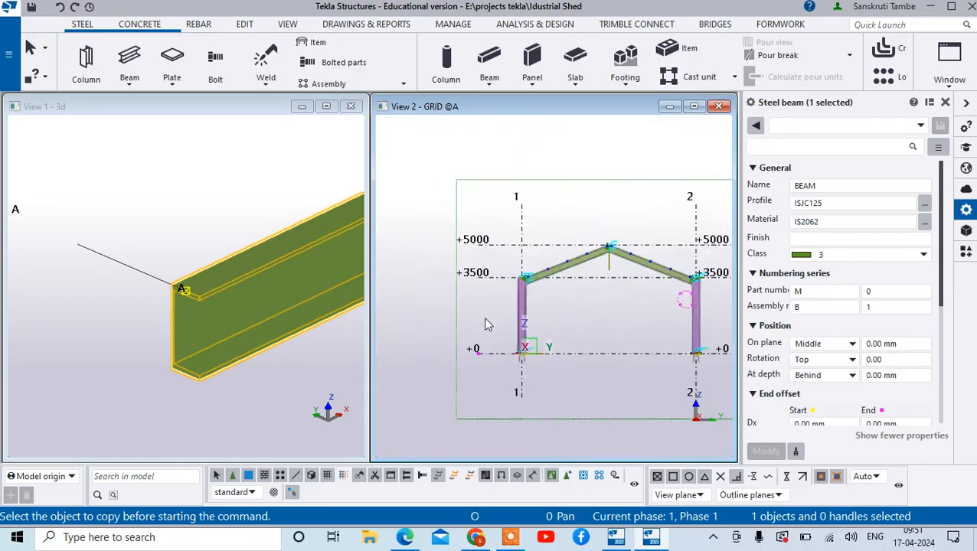
scroll(567, 283, up, 4)
right_click(591, 197)
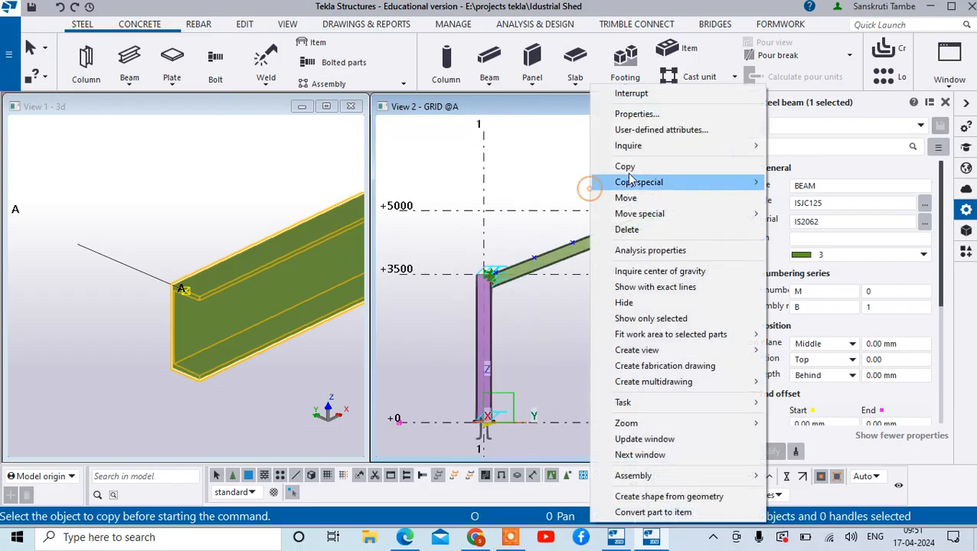
click(609, 95)
scroll(482, 304, up, 3)
scroll(482, 305, down, 3)
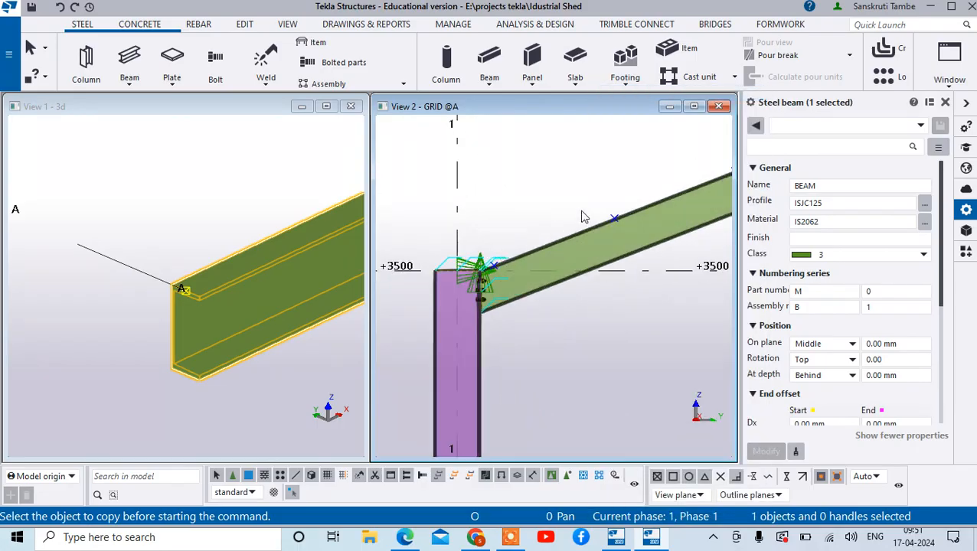
right_click(601, 310)
click(512, 203)
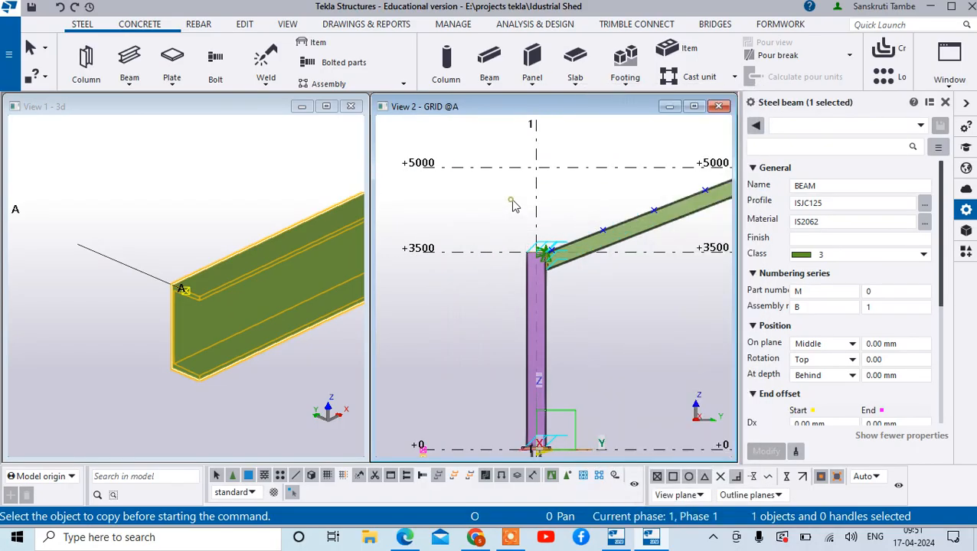
right_click(495, 202)
click(541, 284)
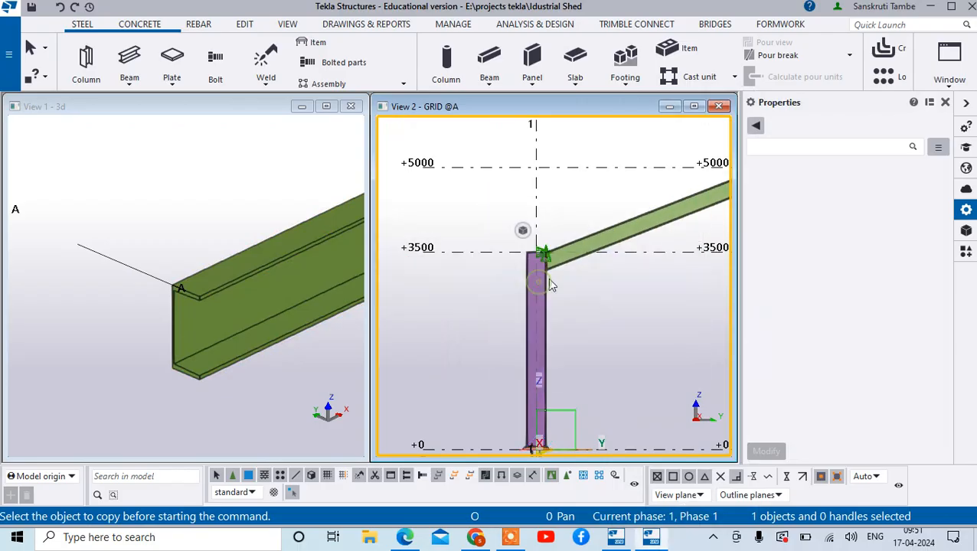
- Redraw the GRID @A view
scroll(584, 264, up, 2)
scroll(521, 277, down, 3)
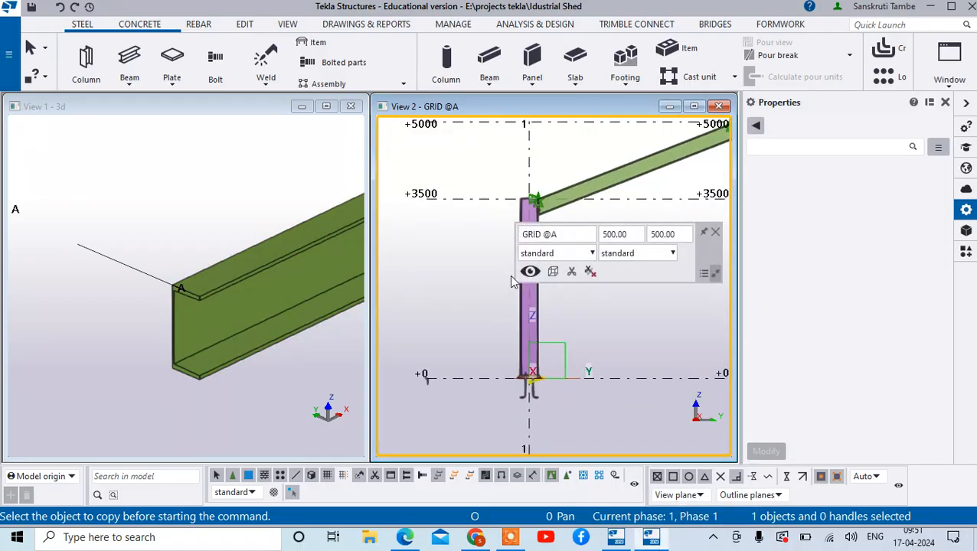
right_click(471, 311)
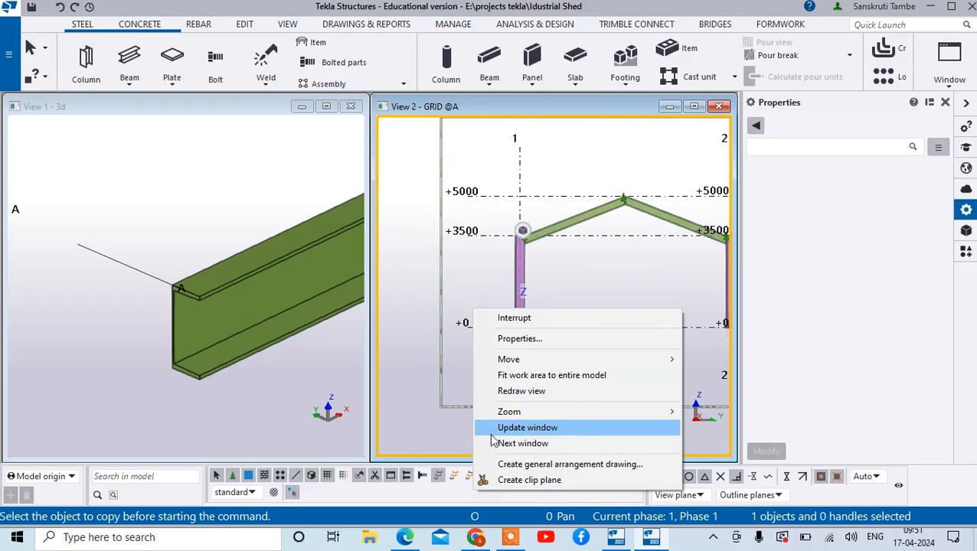
click(528, 393)
scroll(563, 230, up, 2)
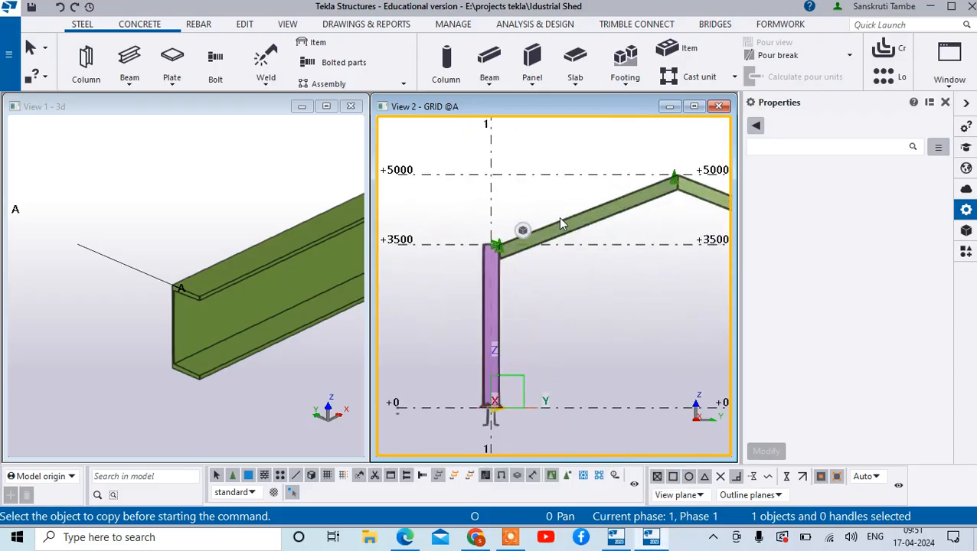
- Undo the ISJC125 profile change and the creation of the ground-level beam between grids A and B
click(61, 8)
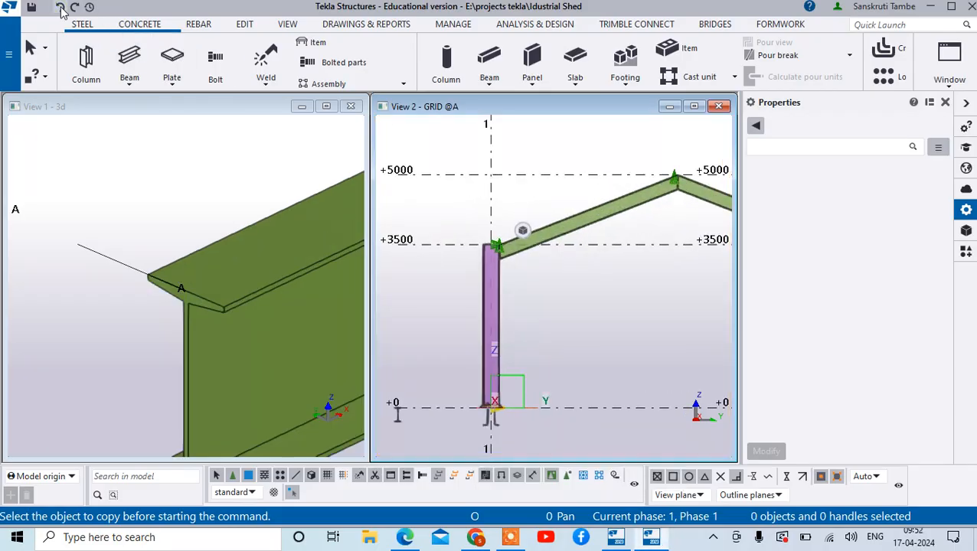
click(62, 7)
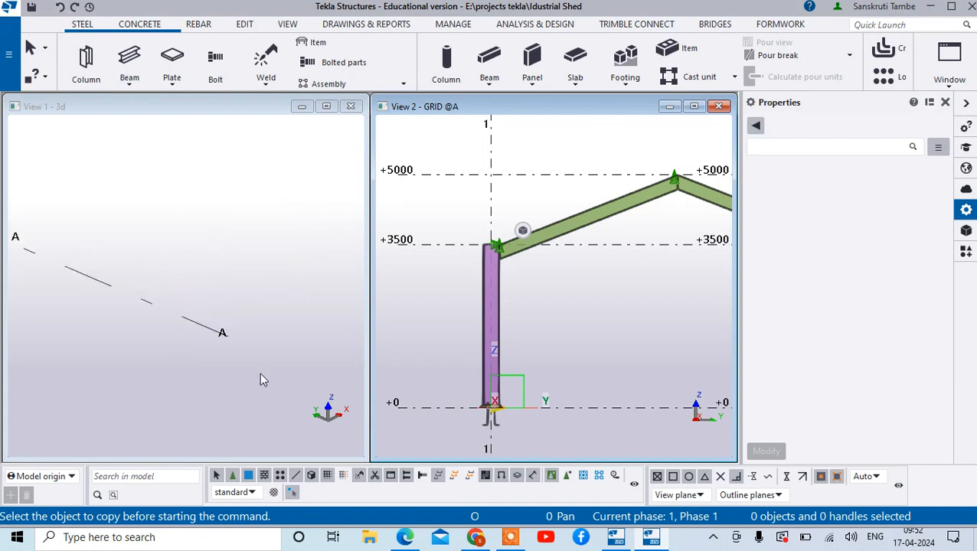
scroll(258, 316, down, 4)
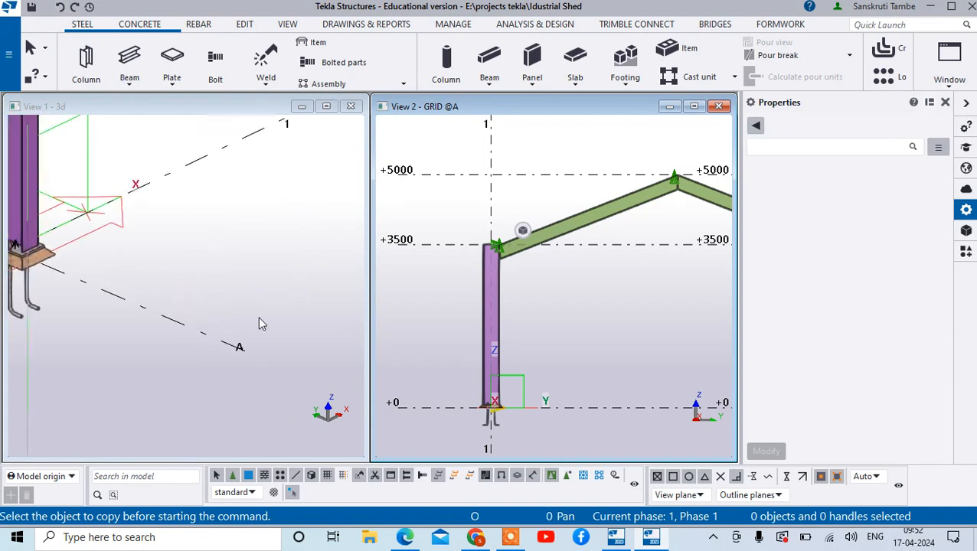
- Redo the creation of the ground-level beam and redraw the GRID @A view again
click(75, 6)
right_click(589, 292)
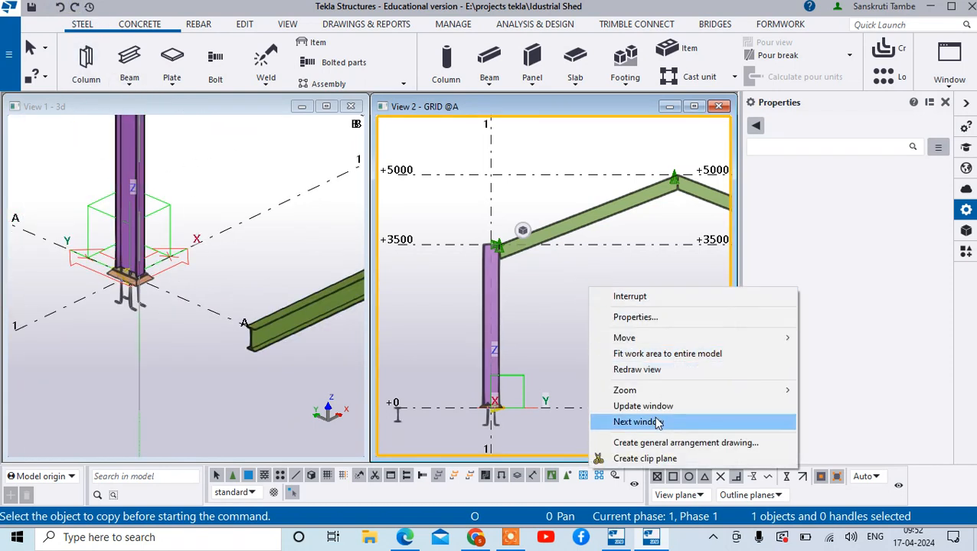
click(636, 370)
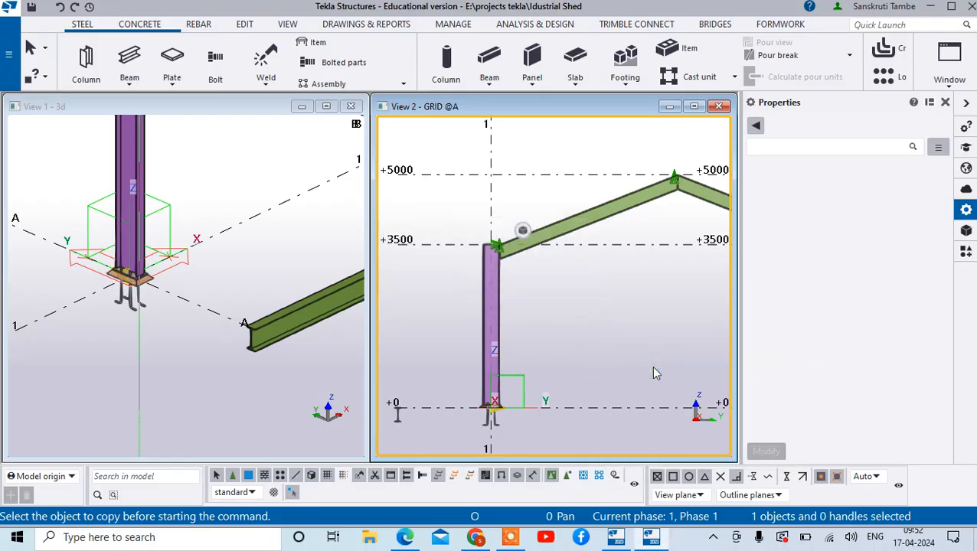
scroll(545, 215, up, 5)
scroll(542, 247, down, 5)
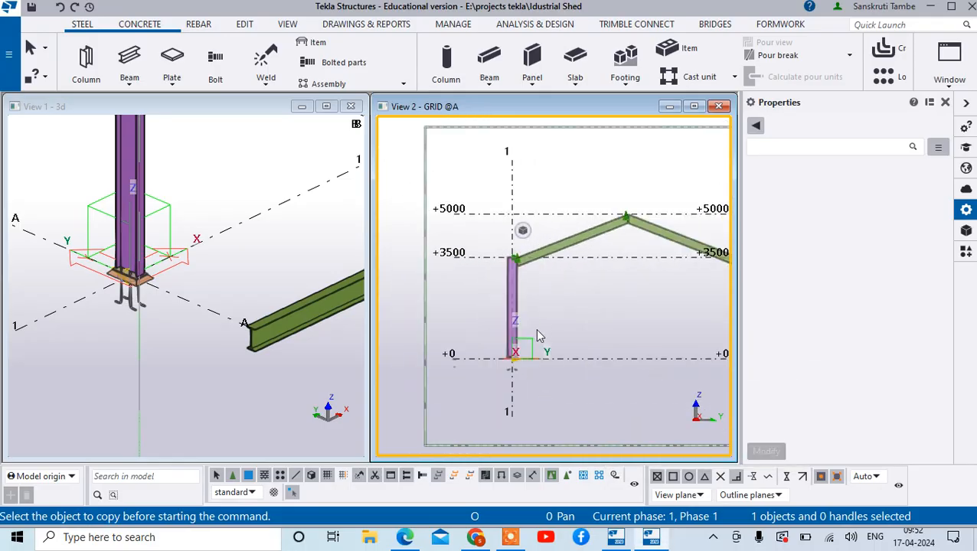
right_click(553, 306)
- Undo the ground-level beam and the earlier reference point changes along the sloping beam, and interrupt the current command
click(59, 8)
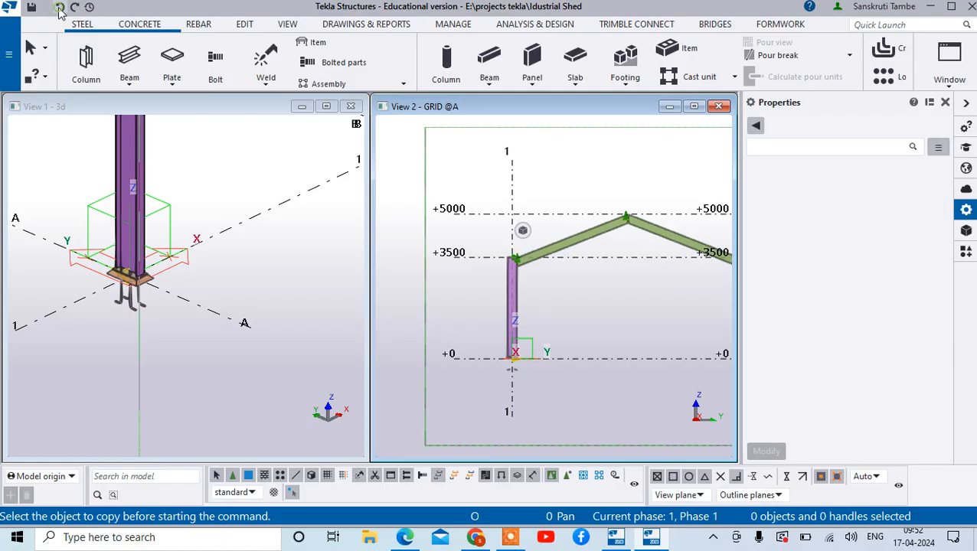
scroll(605, 205, up, 6)
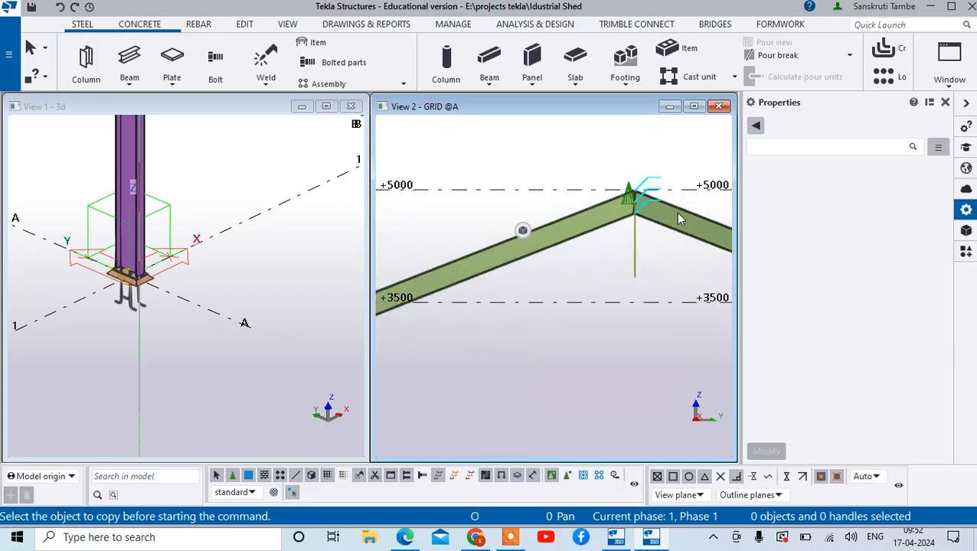
scroll(636, 210, down, 2)
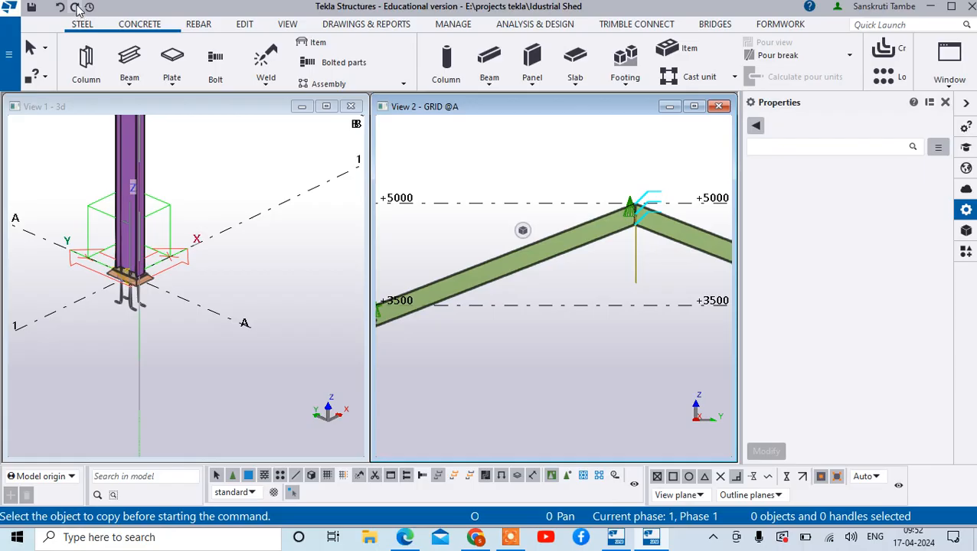
scroll(507, 230, down, 3)
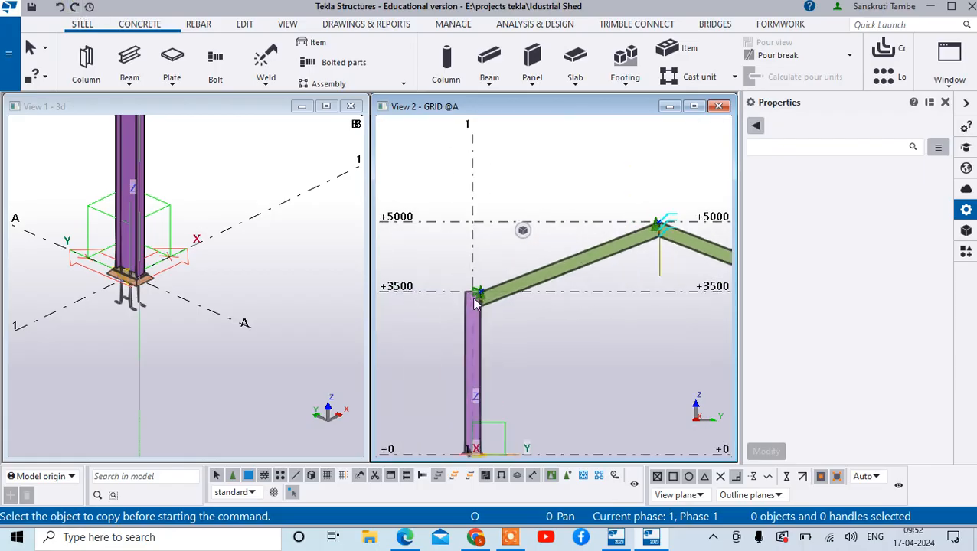
scroll(507, 230, up, 5)
right_click(507, 230)
click(523, 233)
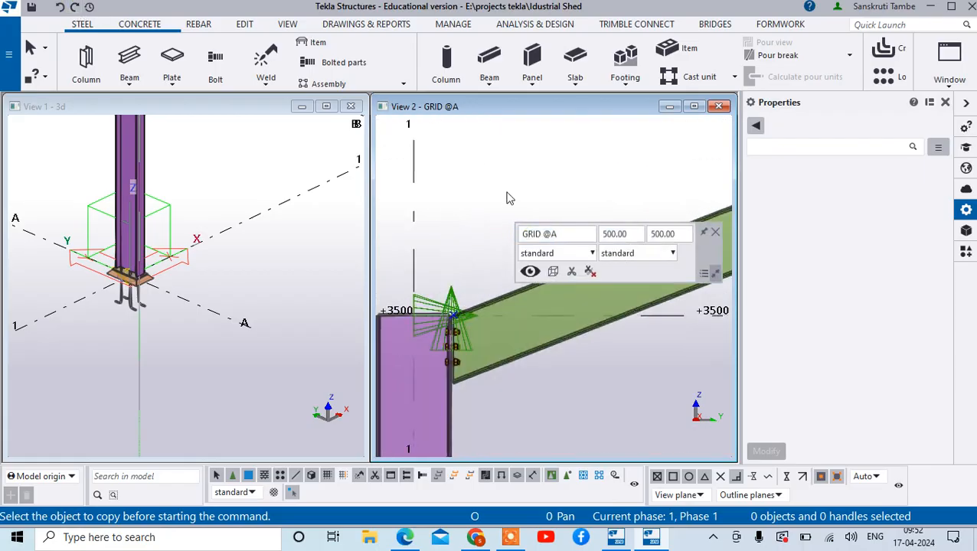
right_click(462, 192)
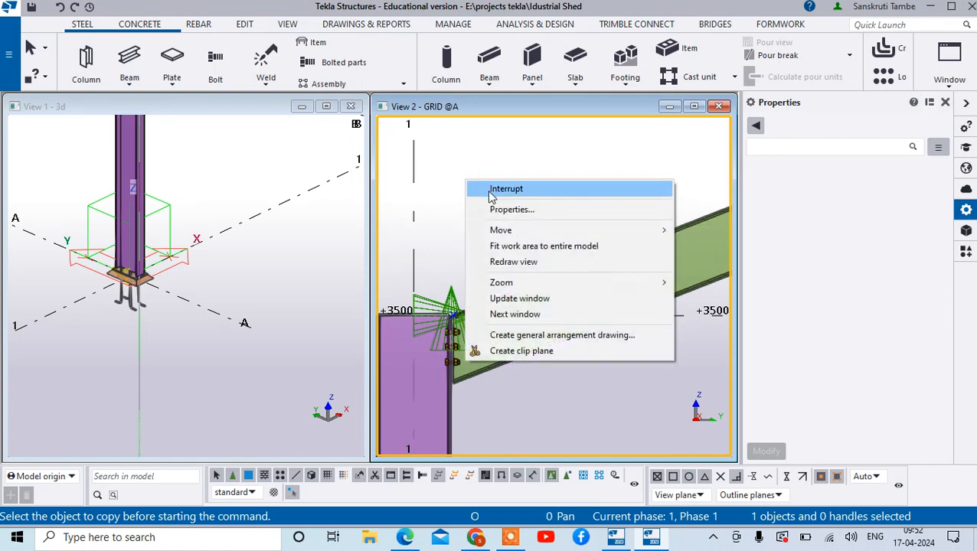
click(467, 188)
- Move the reference point at the sloping beam's lower end on grid 1 by 100 mm along the beam's top edge
scroll(458, 314, up, 3)
scroll(458, 314, up, 3)
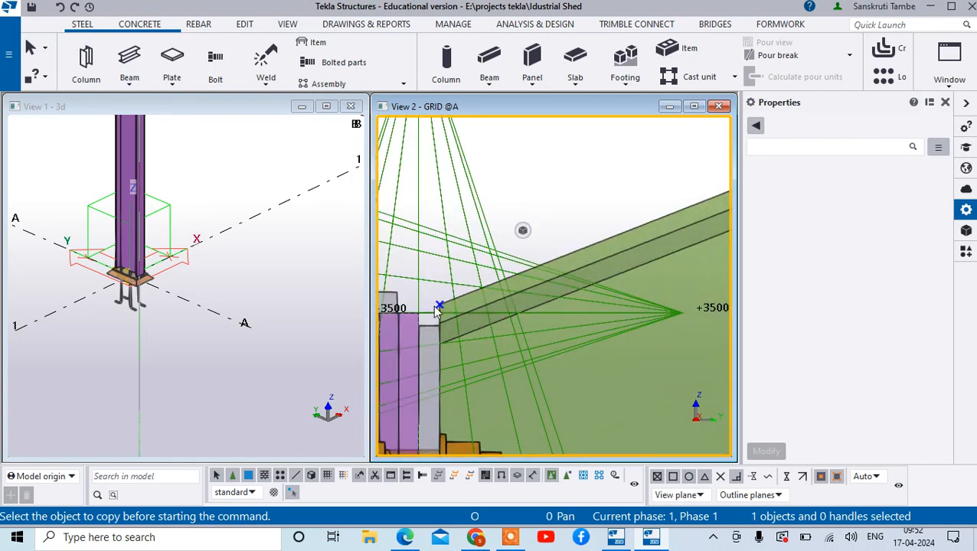
right_click(439, 304)
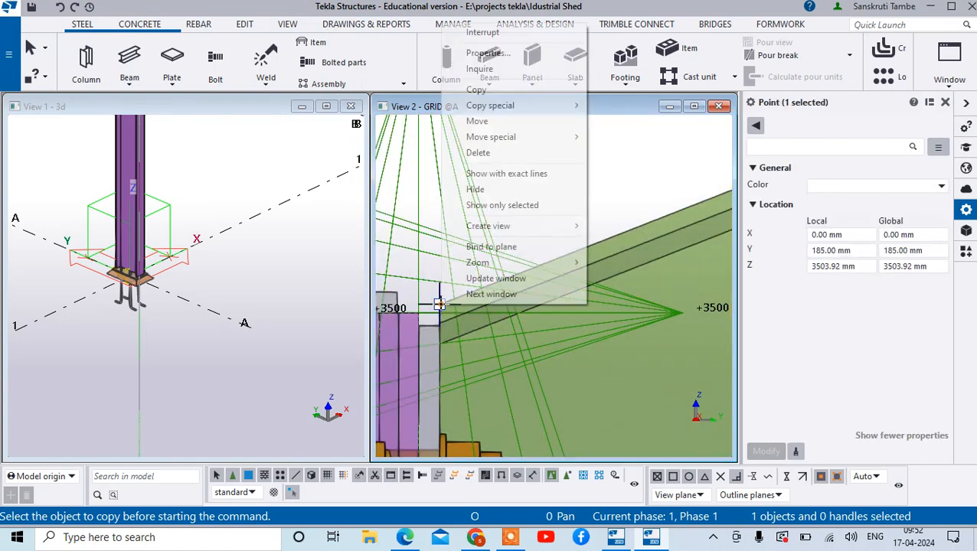
click(523, 121)
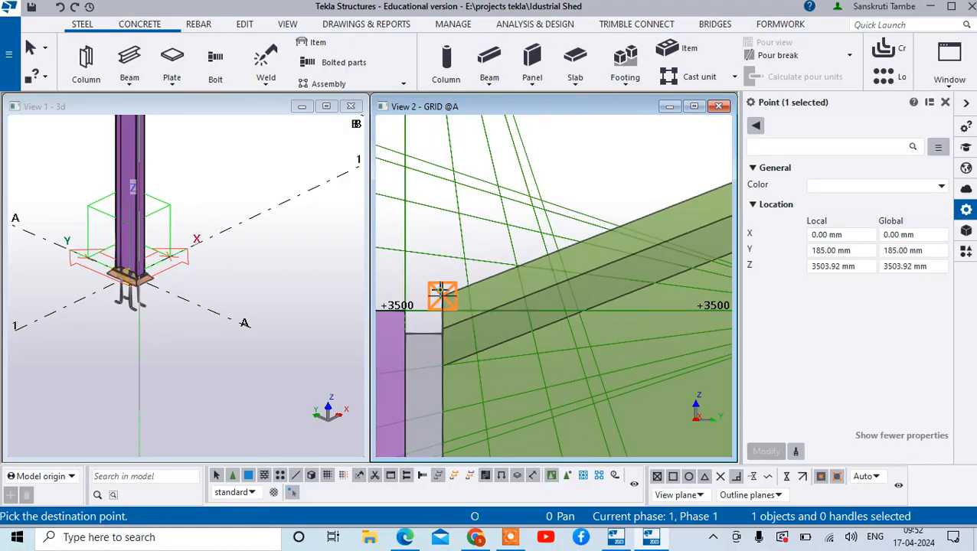
scroll(584, 242, down, 1)
right_click(635, 223)
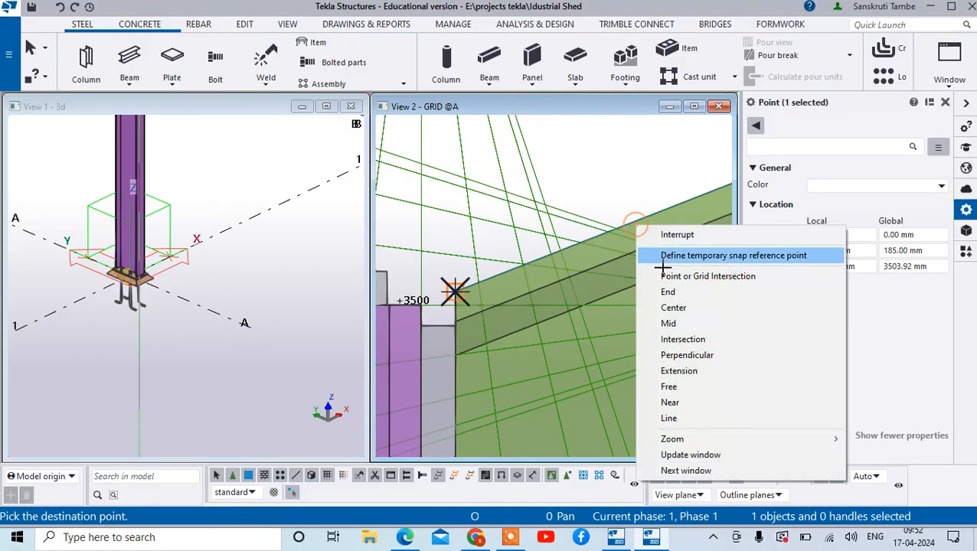
click(712, 341)
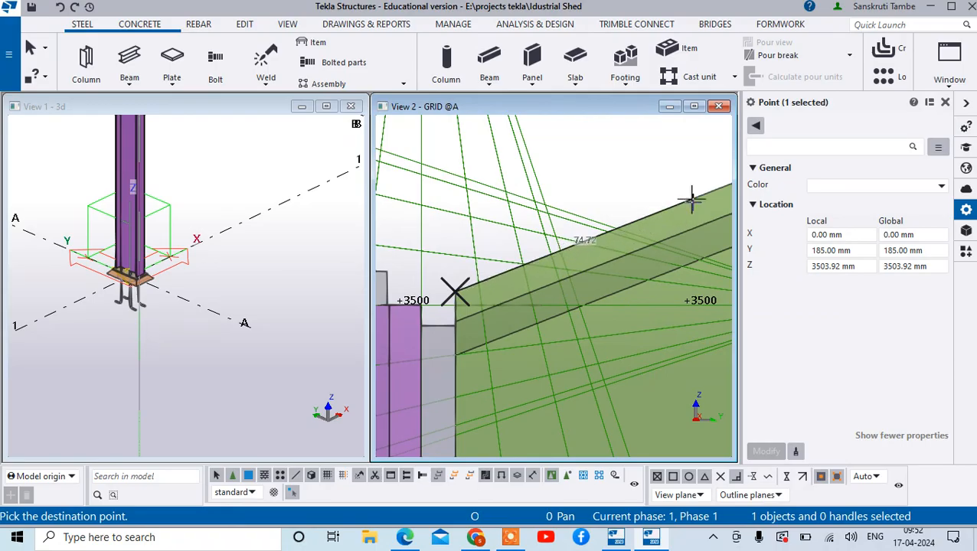
text(100)
key(Return)
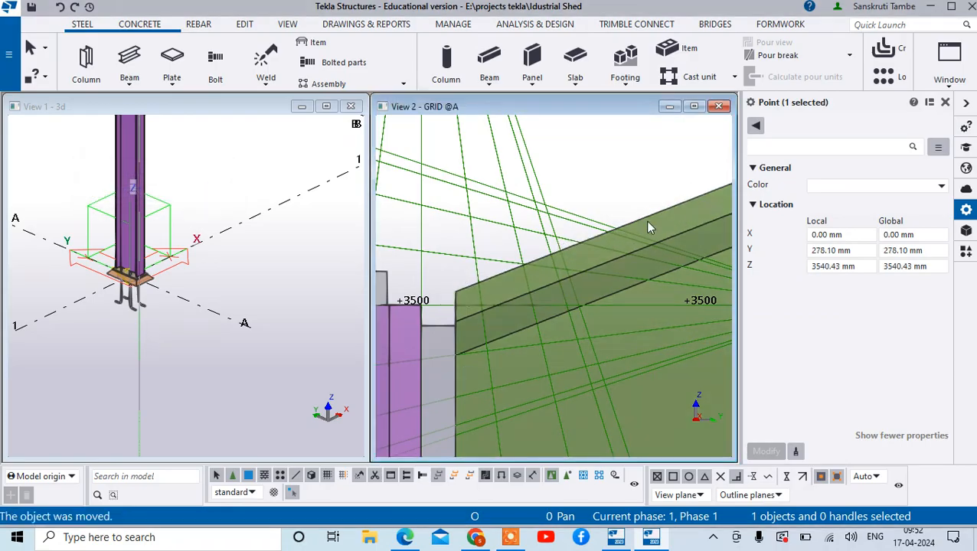
scroll(640, 229, down, 5)
scroll(569, 267, down, 5)
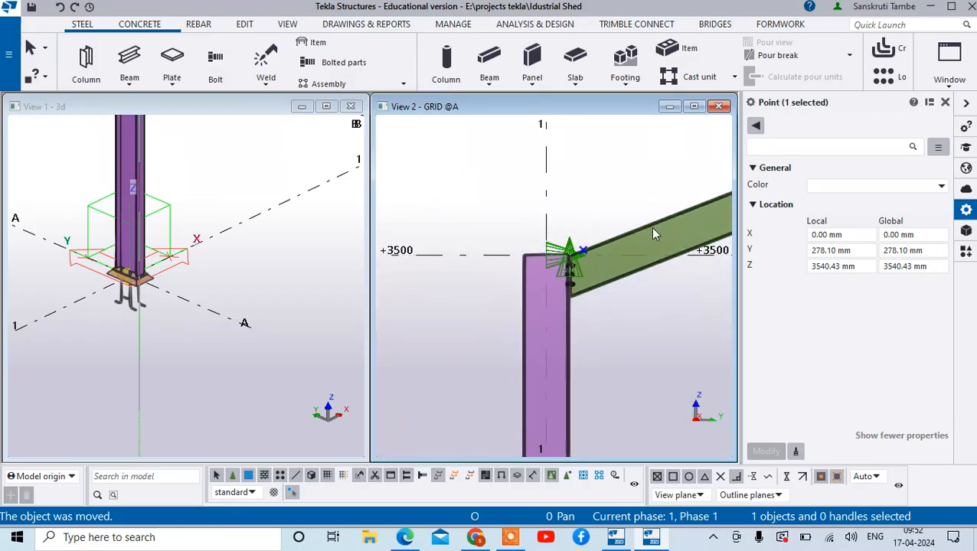
- Move the reference point at the sloping beam's ridge end 100 mm down along the beam's top edge
scroll(665, 208, up, 8)
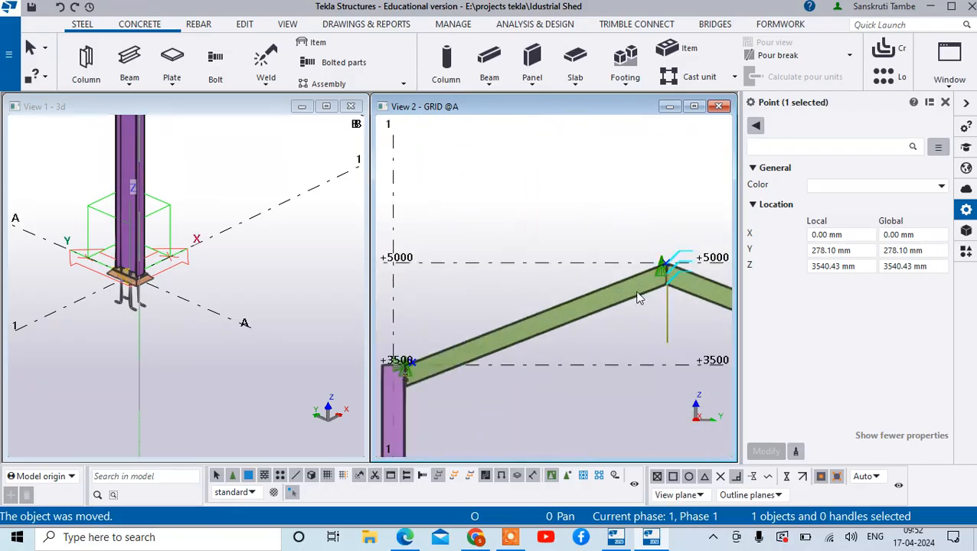
scroll(696, 242, up, 5)
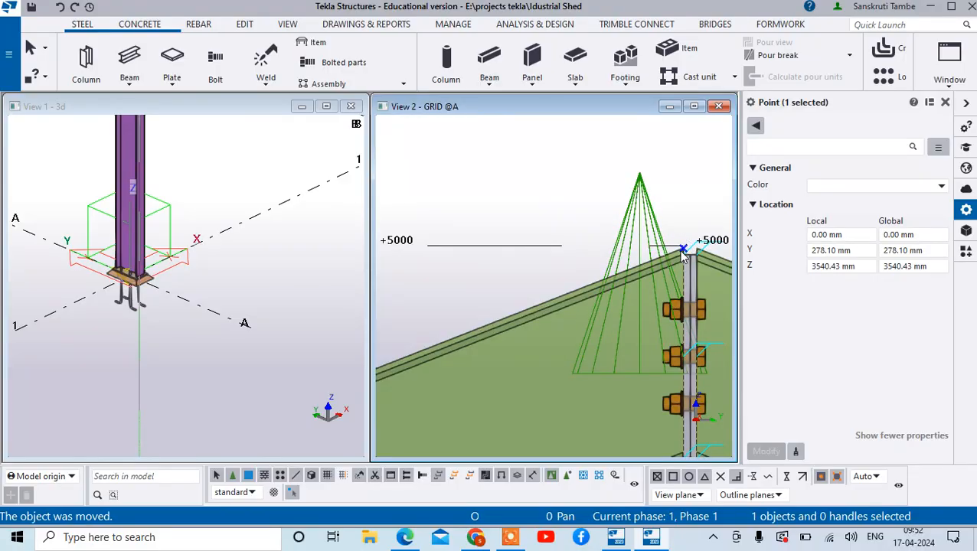
right_click(682, 243)
click(720, 339)
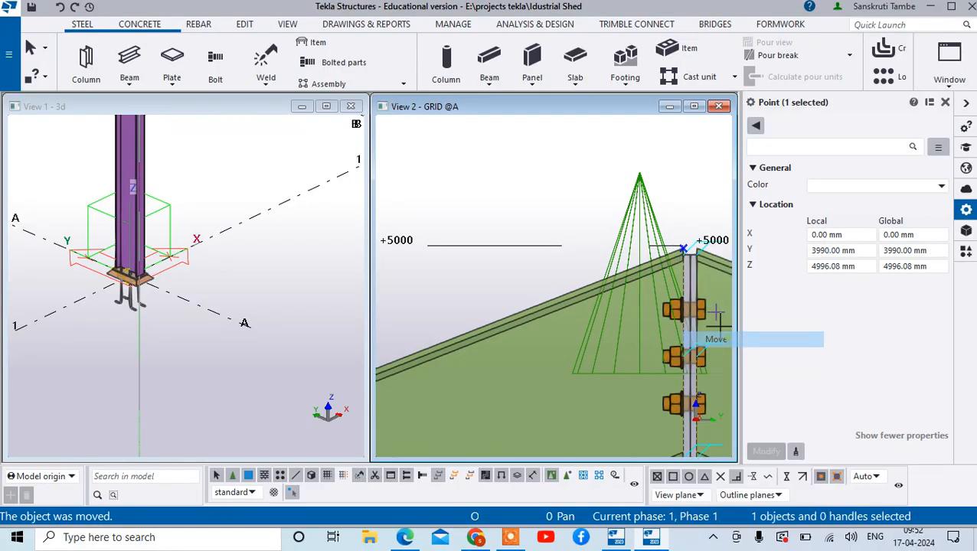
scroll(663, 259, up, 3)
click(667, 245)
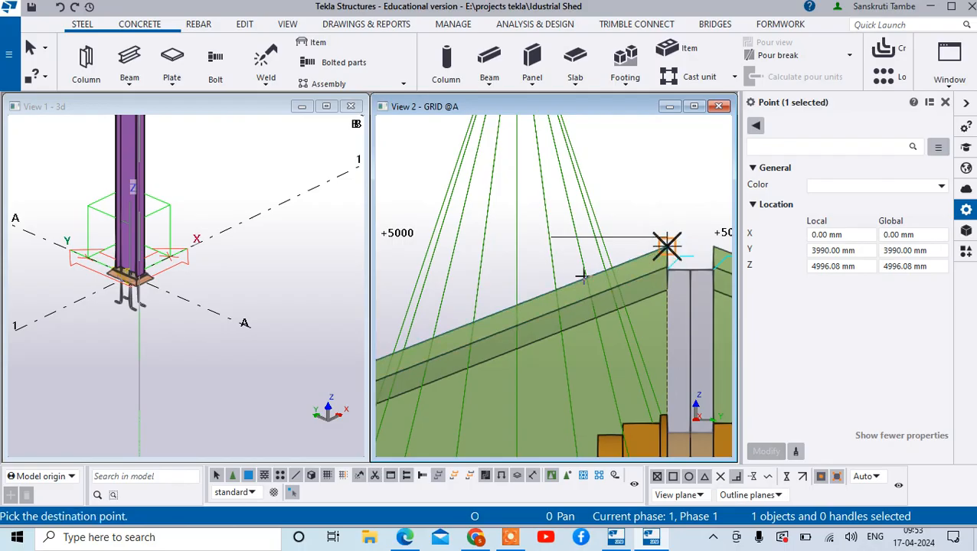
right_click(563, 281)
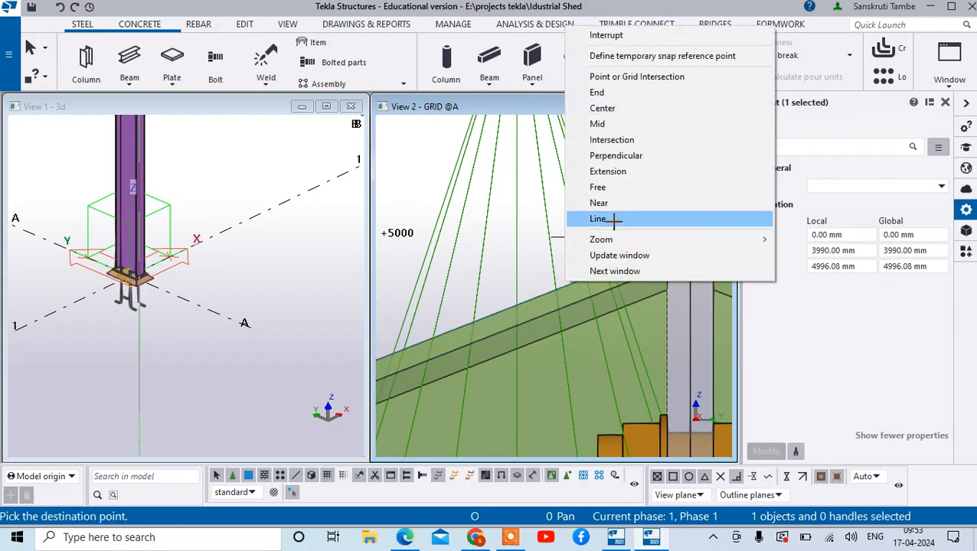
click(644, 139)
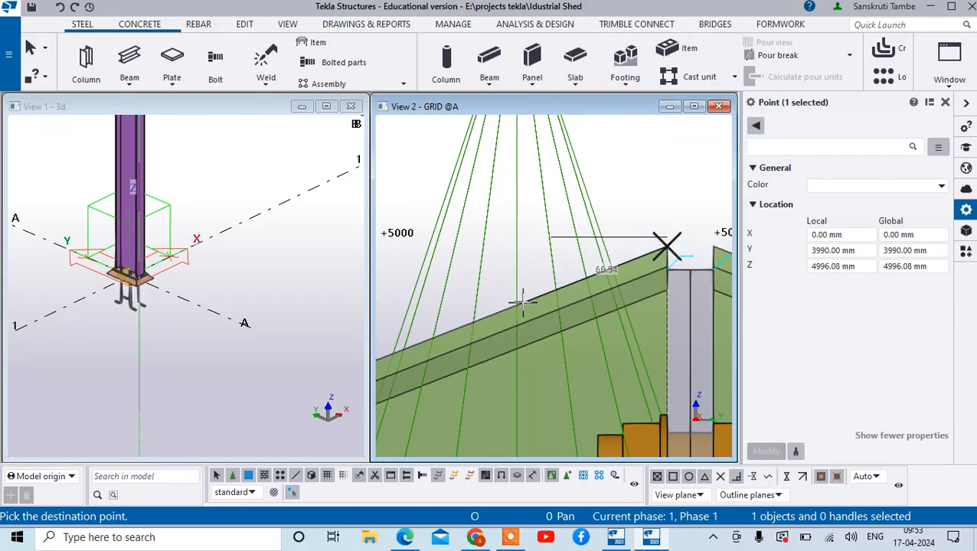
text(100)
key(Return)
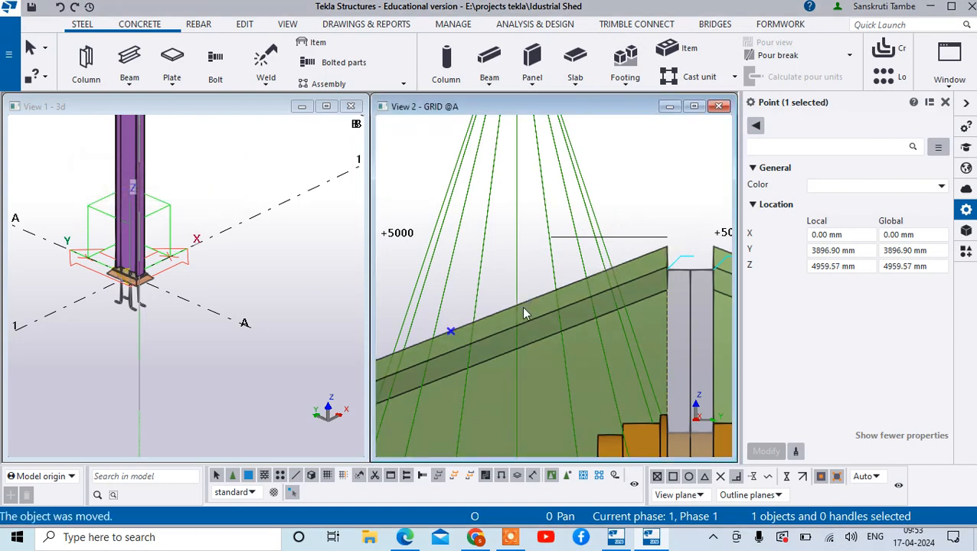
scroll(521, 306, down, 3)
right_click(627, 216)
click(656, 226)
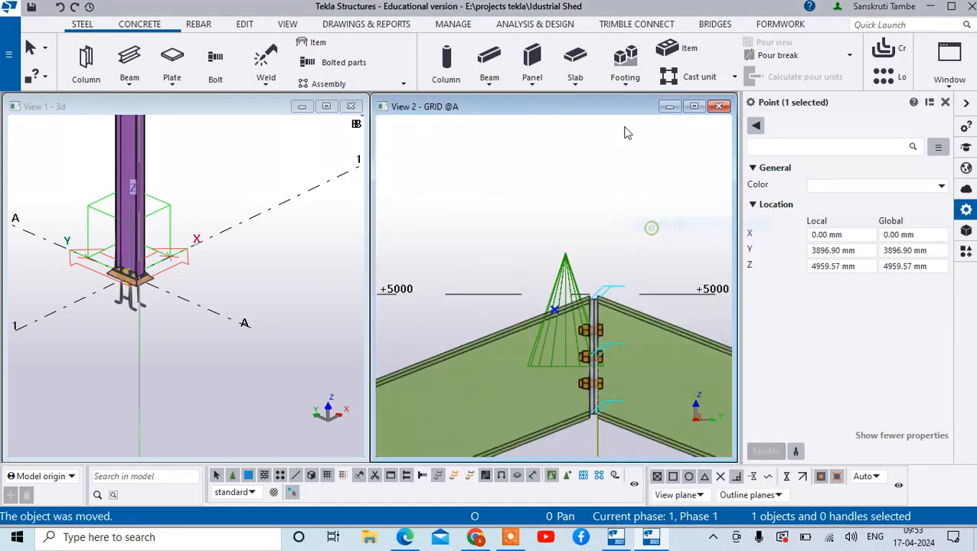
- Create 3 equally divided points on the line between the moved ridge and lower-end reference points of the sloping beam
click(256, 26)
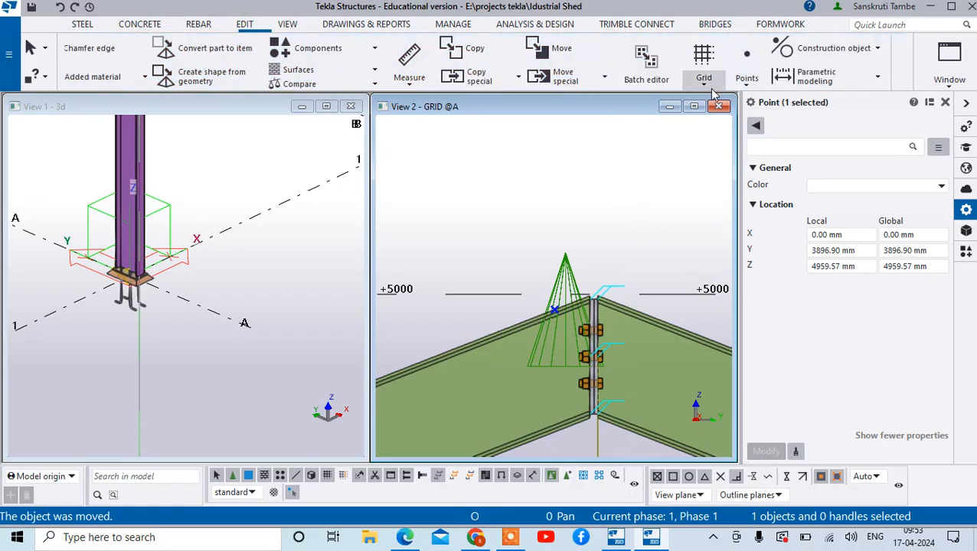
click(749, 84)
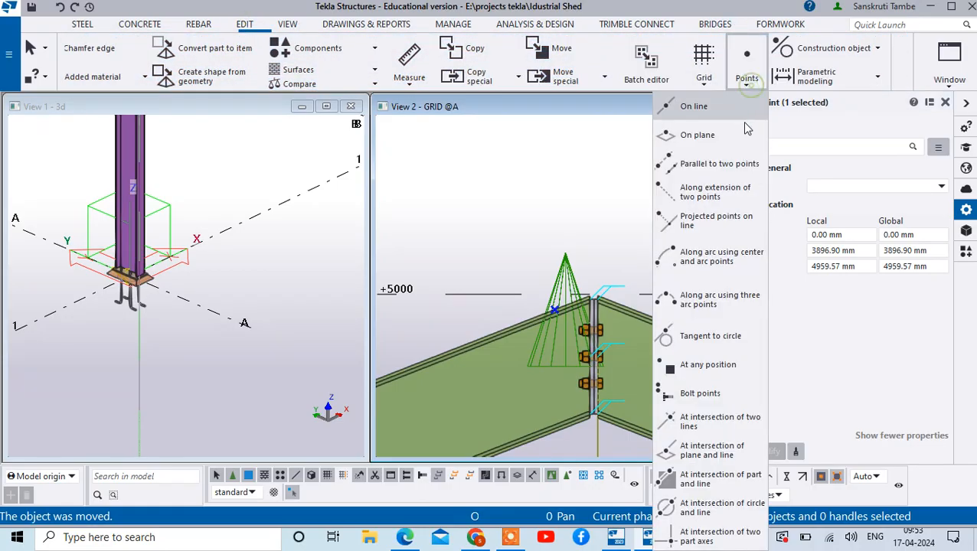
click(694, 106)
scroll(556, 291, down, 2)
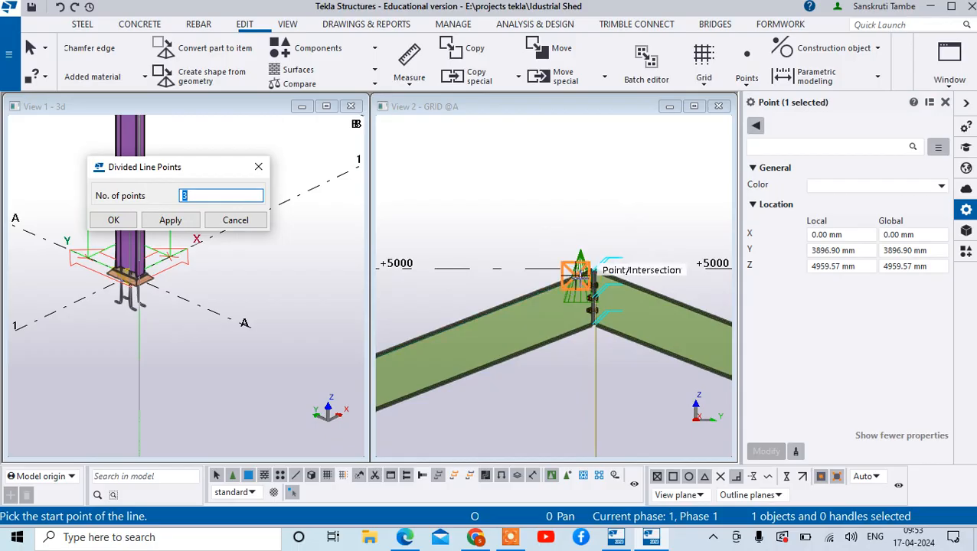
click(579, 270)
scroll(613, 280, down, 3)
scroll(430, 374, up, 2)
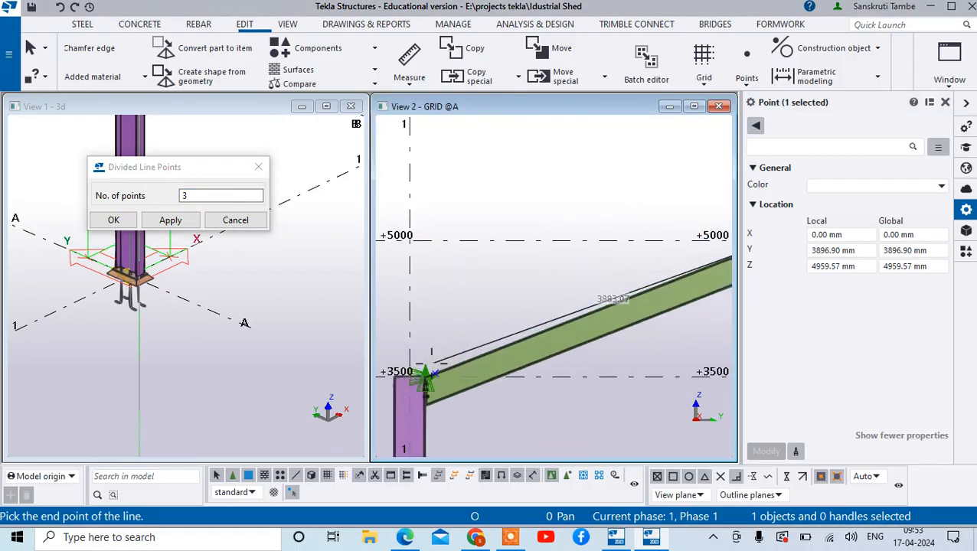
scroll(432, 373, up, 3)
click(436, 360)
scroll(571, 301, down, 1)
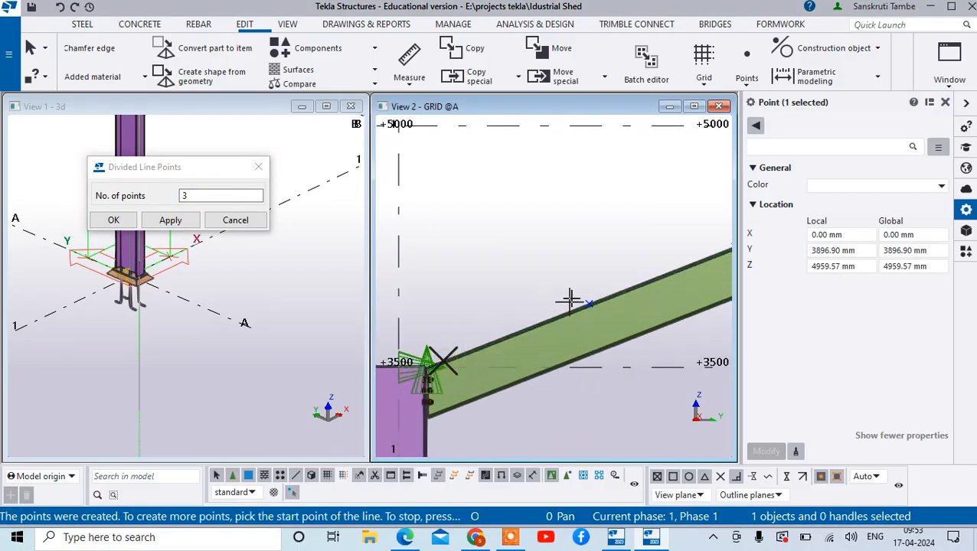
scroll(566, 302, down, 4)
right_click(622, 207)
click(643, 213)
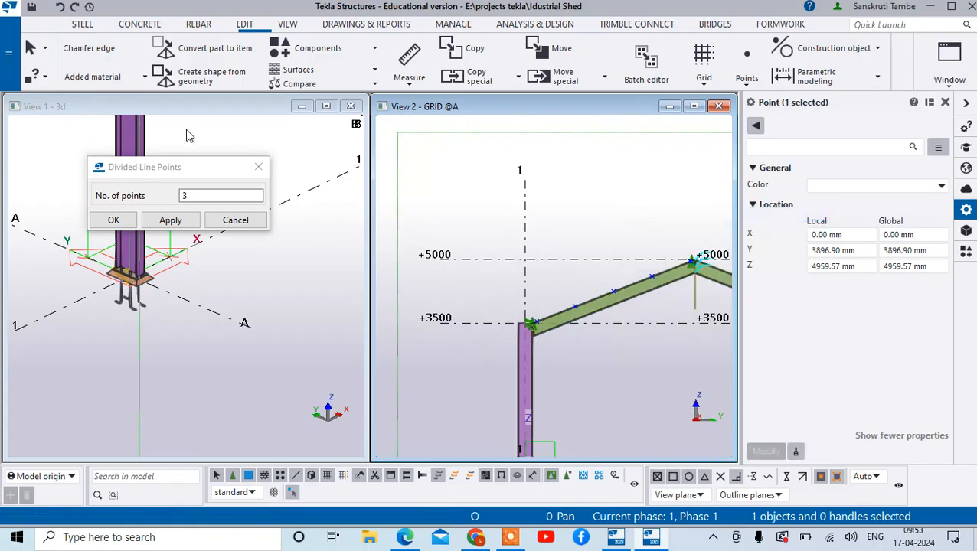
click(259, 167)
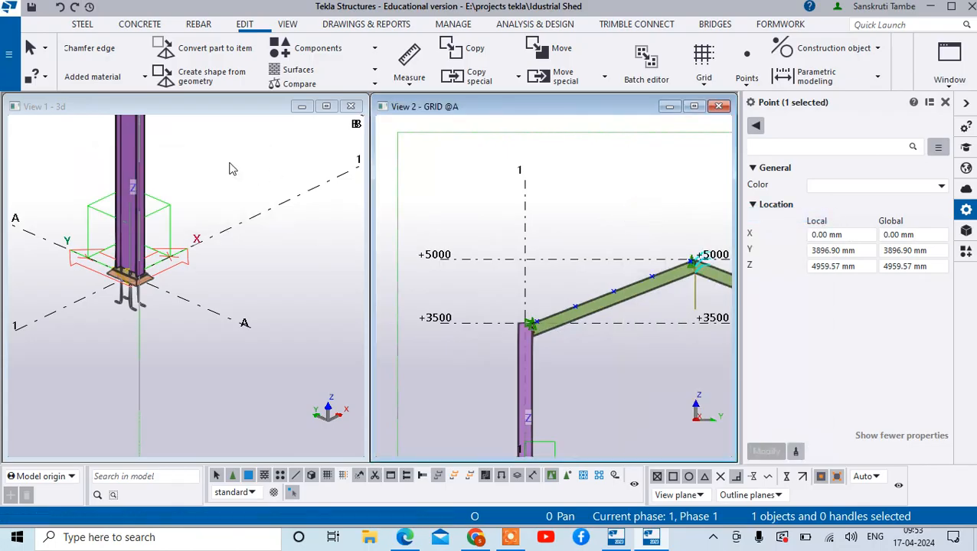
- Create an ISJC125 steel beam at ground level between the outer ends of grid lines A and B
click(88, 26)
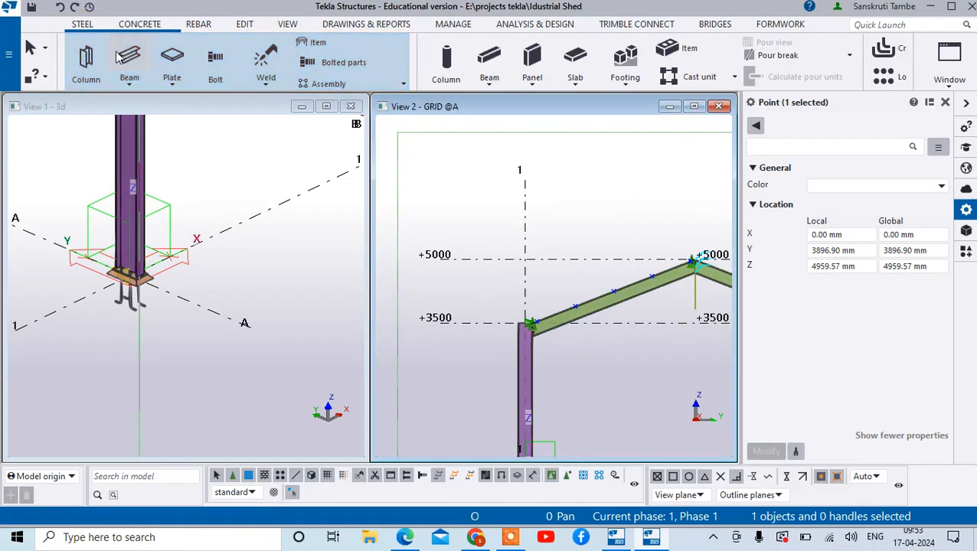
click(244, 322)
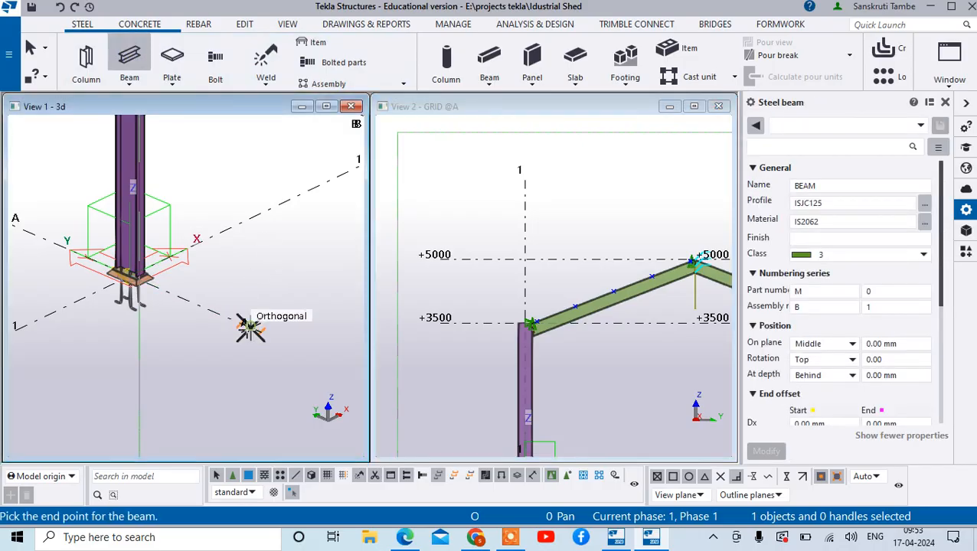
scroll(245, 325, down, 3)
click(329, 295)
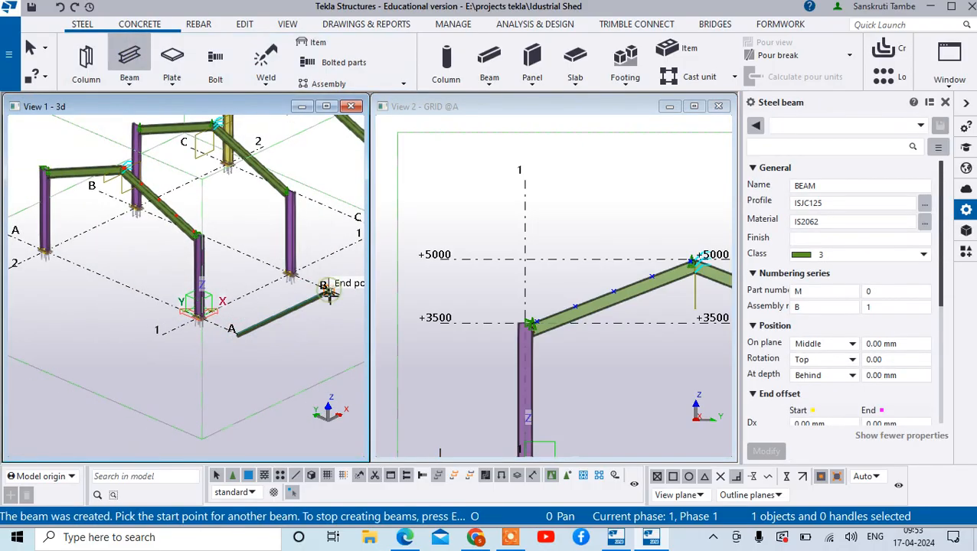
right_click(330, 294)
click(375, 50)
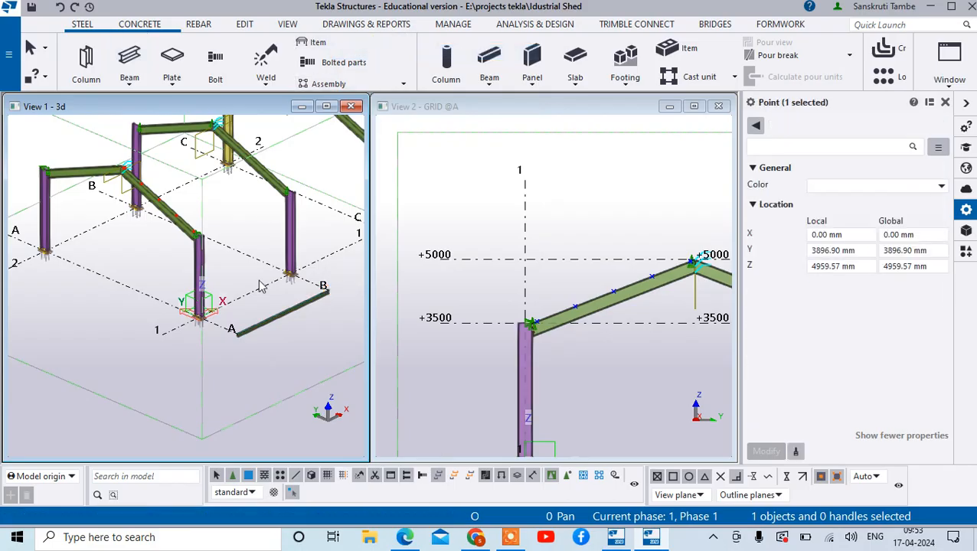
- Start copying the ISJC125 beam to another plane, with source origin at its lower web corner, x at the flange tip and y on the +0 level
click(295, 304)
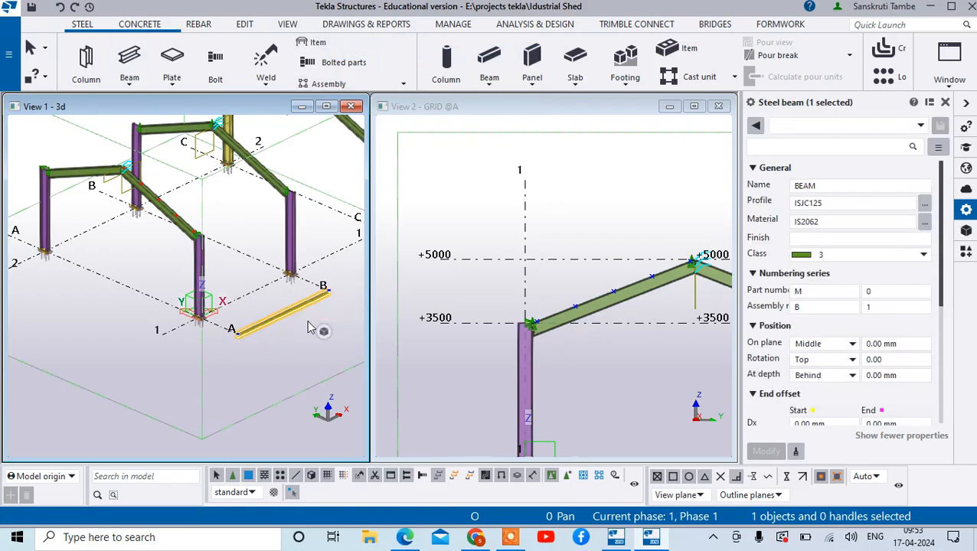
scroll(578, 360, down, 3)
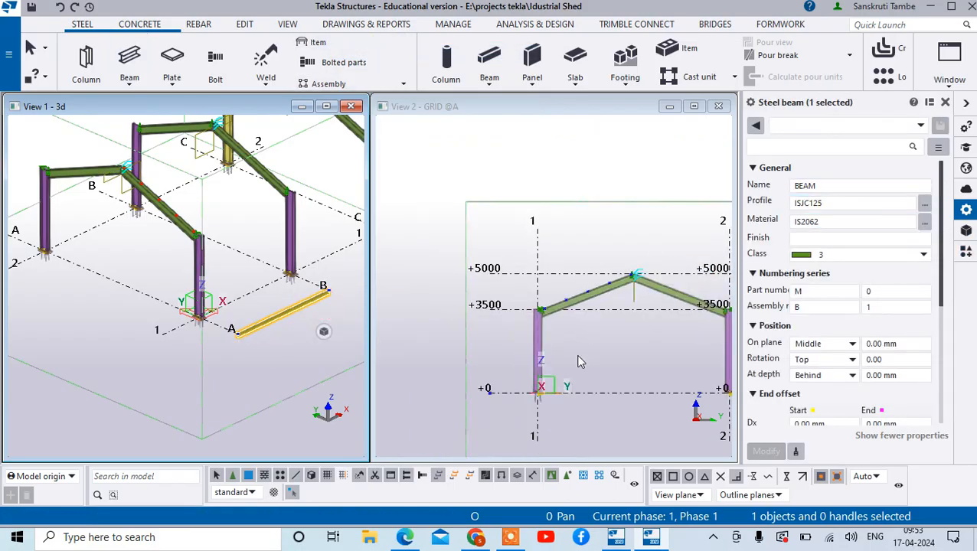
scroll(502, 429, up, 6)
scroll(506, 437, up, 3)
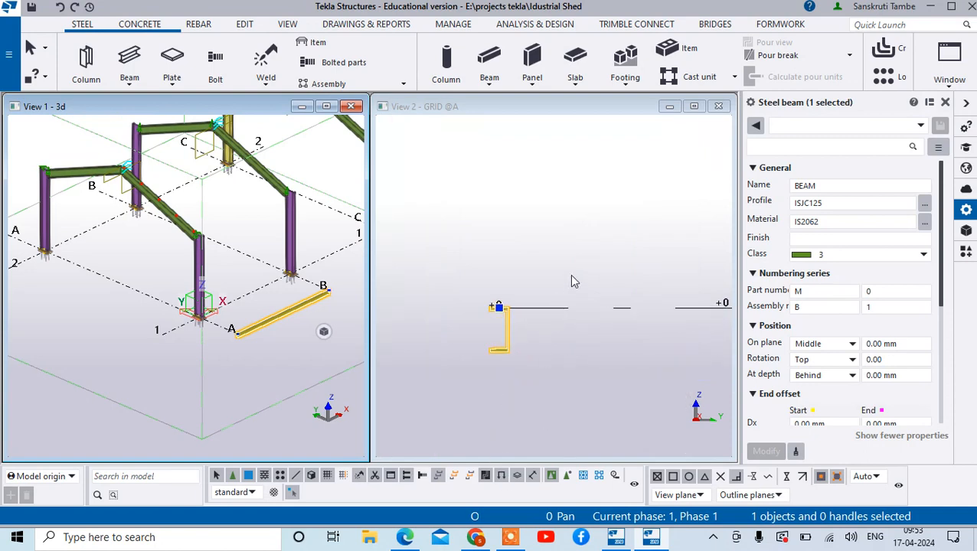
right_click(501, 330)
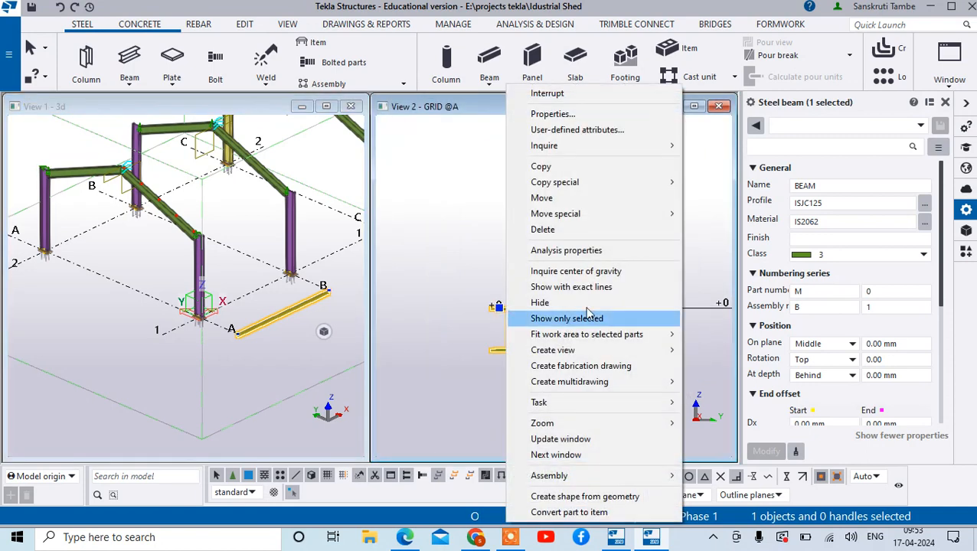
mouse_move(655, 188)
click(723, 230)
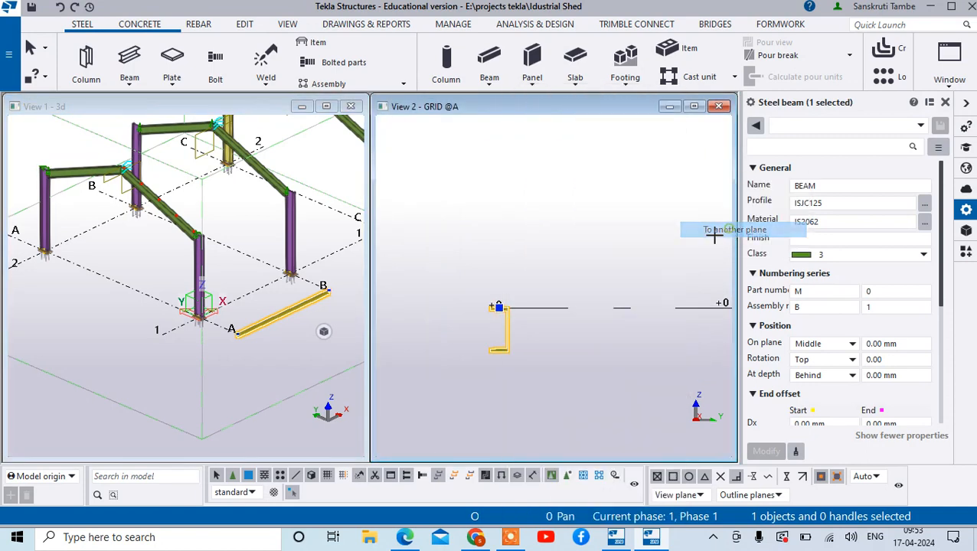
scroll(502, 360, up, 3)
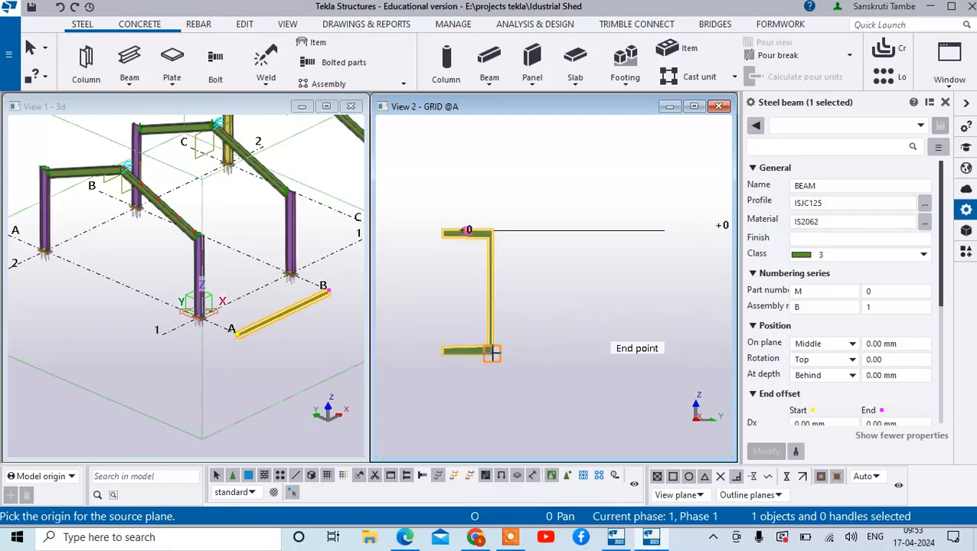
click(493, 357)
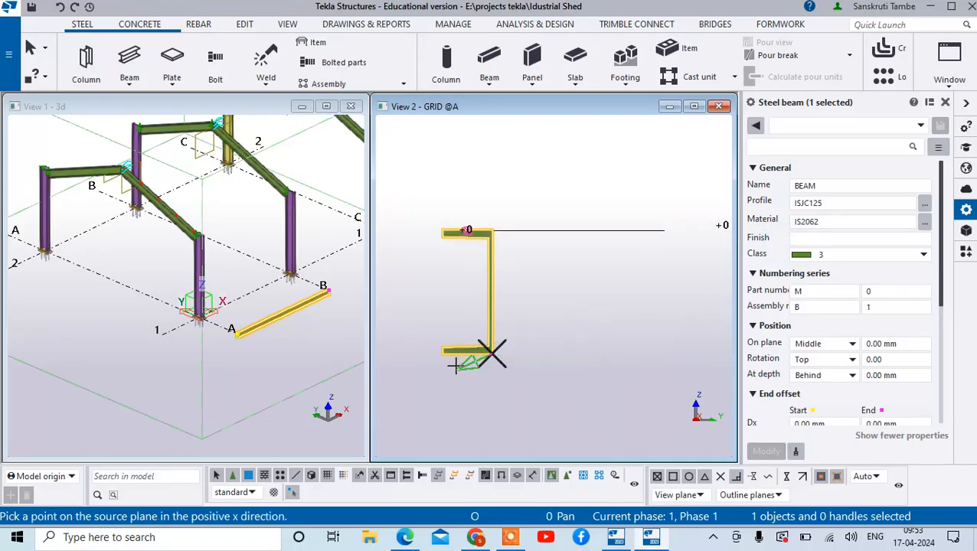
scroll(454, 366, up, 3)
click(414, 319)
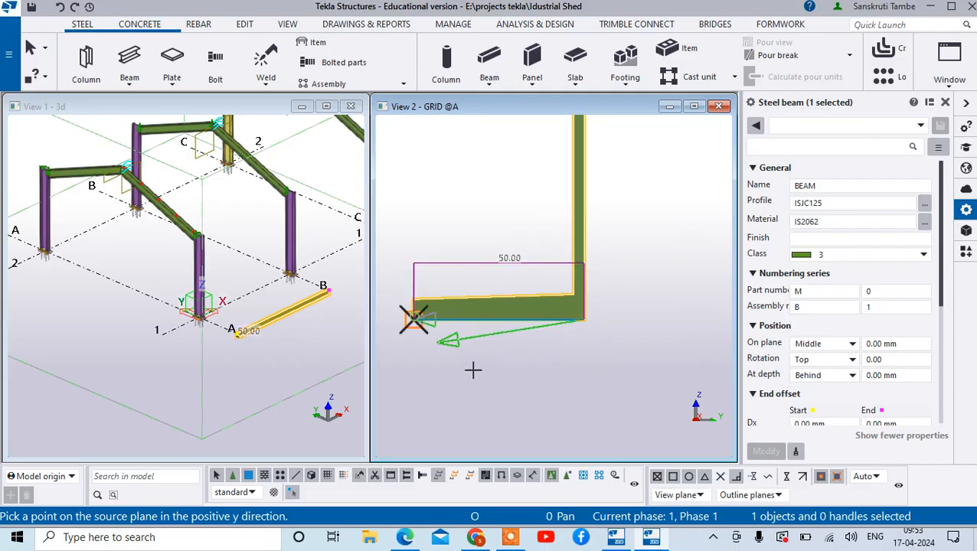
scroll(471, 360, down, 6)
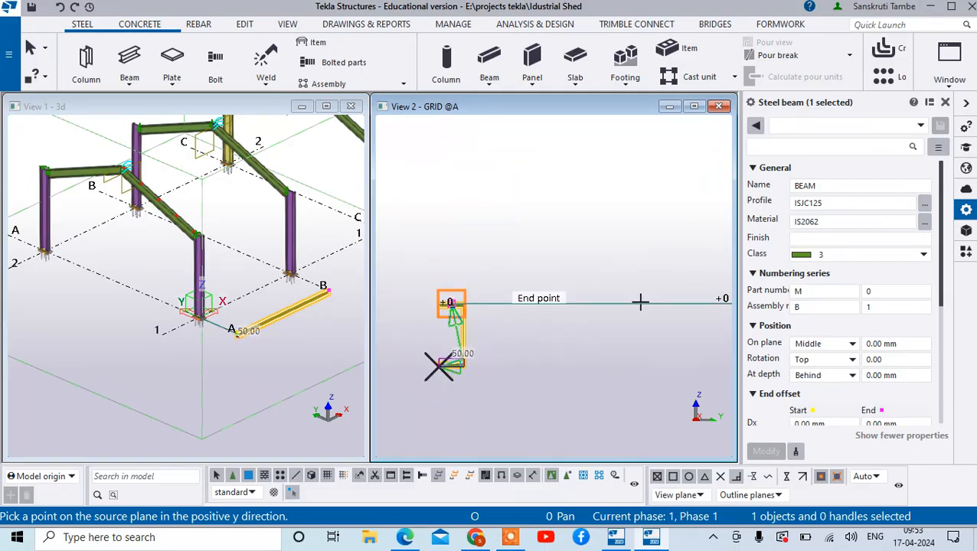
scroll(657, 313, down, 3)
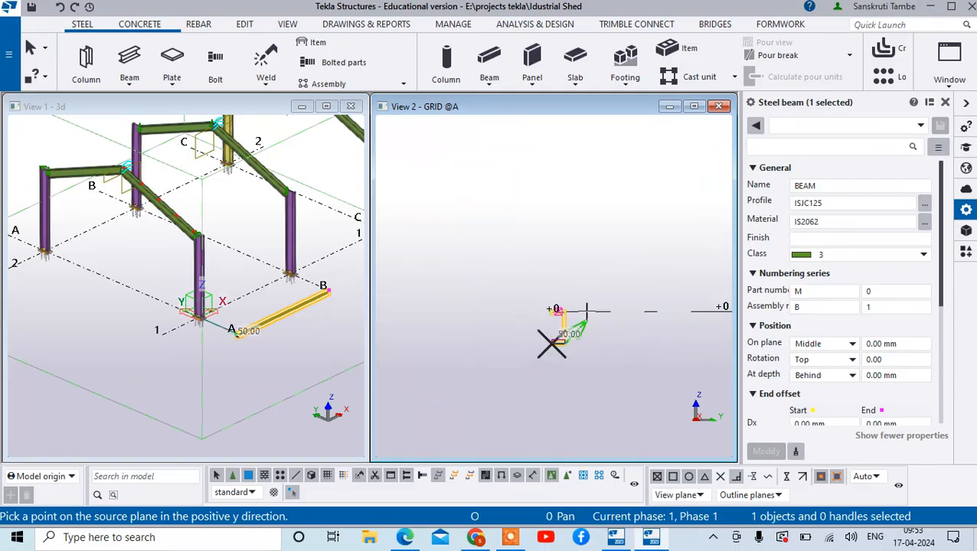
click(686, 315)
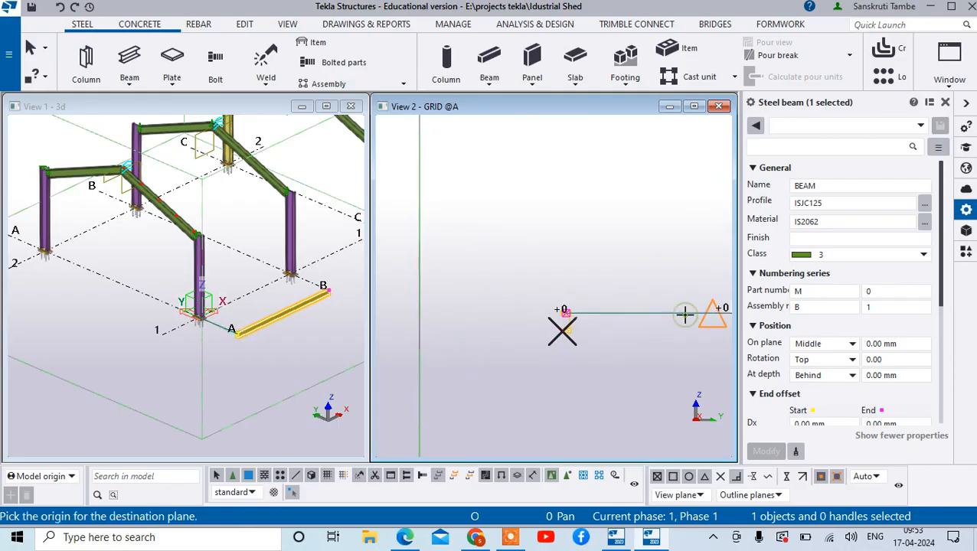
- Place the copy with destination origin at the sloping beam's lower reference point, x at the beam's lower top corner and y on the +5000 level
scroll(685, 315, down, 2)
scroll(533, 350, down, 3)
scroll(618, 285, up, 10)
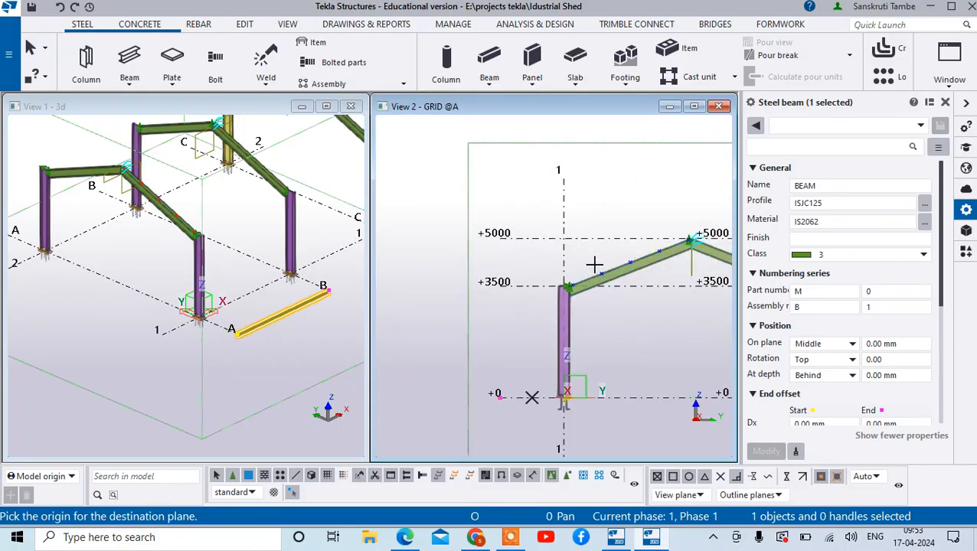
scroll(564, 332, up, 3)
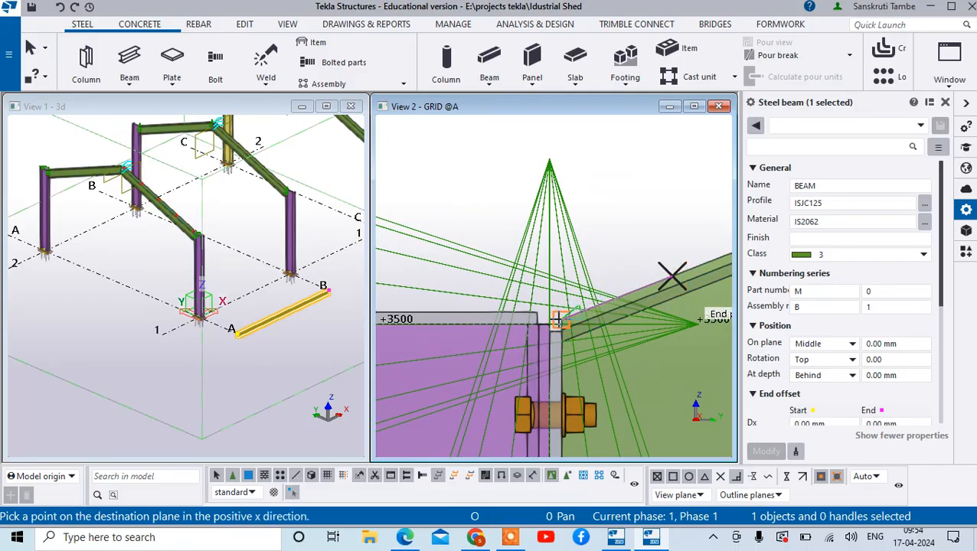
click(560, 320)
scroll(561, 325, down, 5)
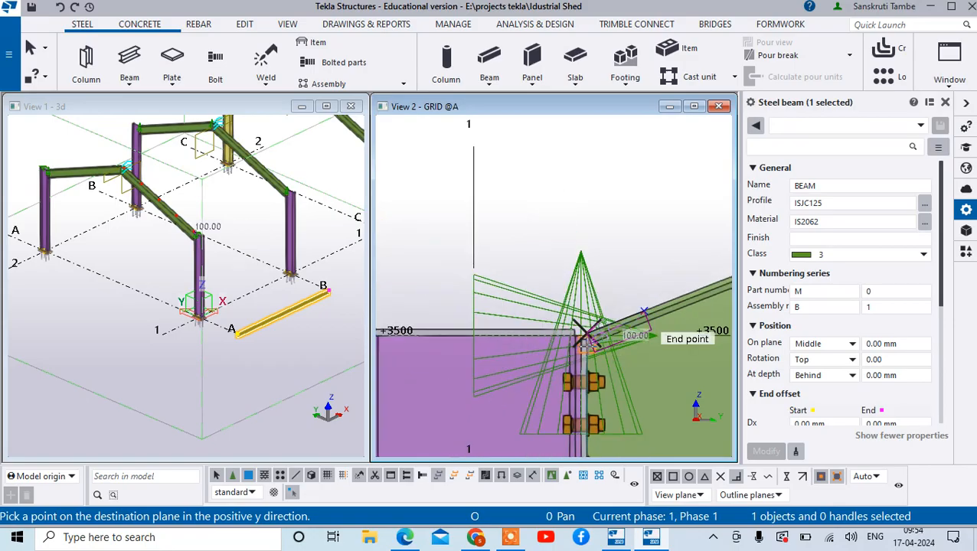
scroll(561, 351, down, 3)
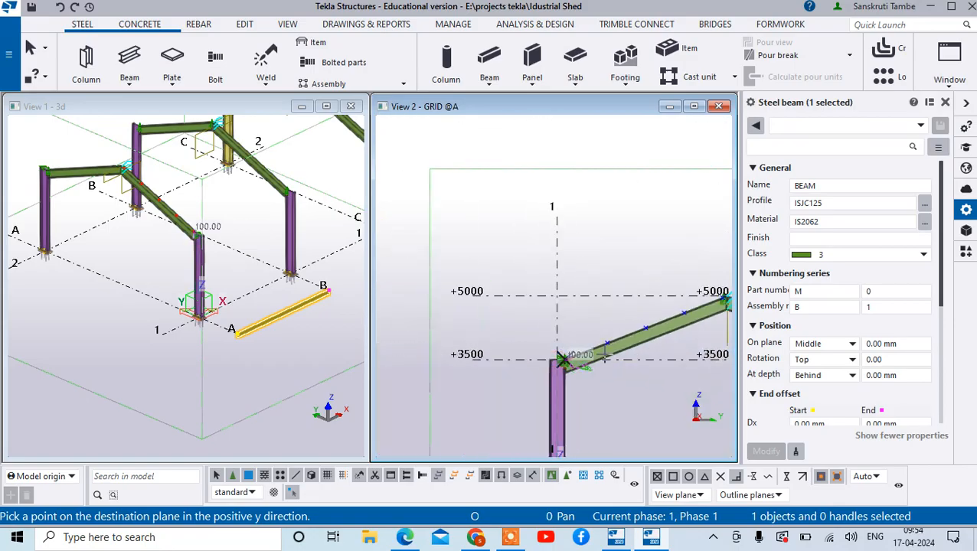
click(627, 299)
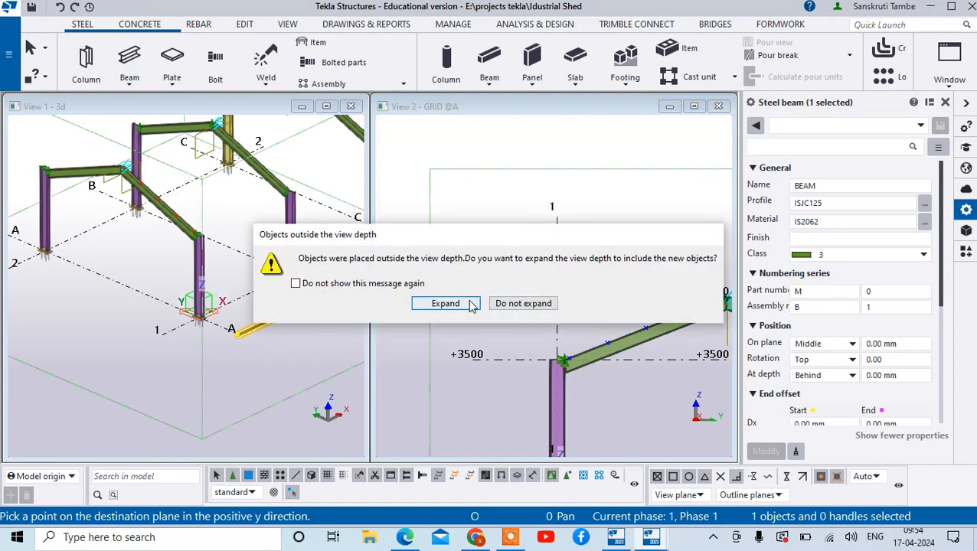
- Expand the view depth to include the copied purlin, end the copy command and select the purlin at the sloping beam's lower end
click(446, 303)
scroll(532, 337, down, 3)
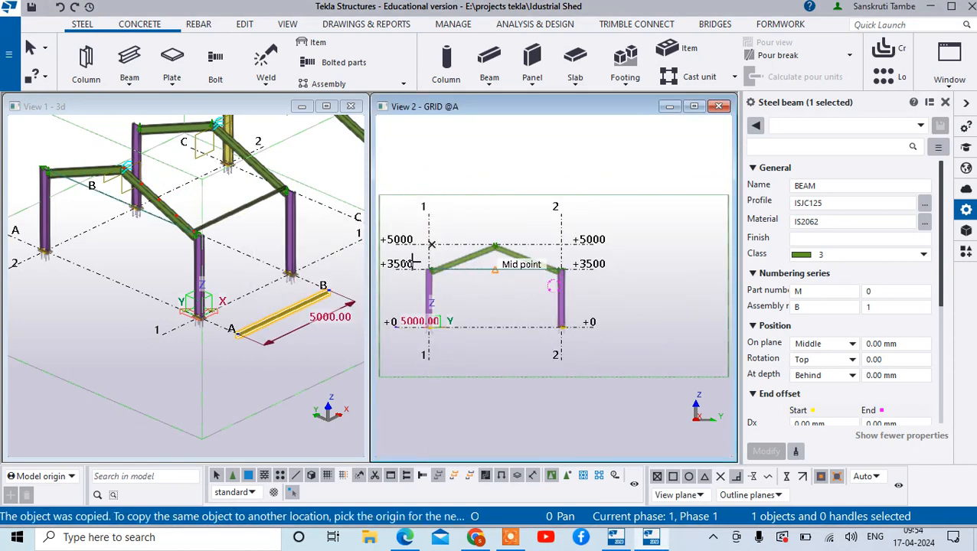
scroll(425, 280, up, 3)
scroll(426, 280, up, 5)
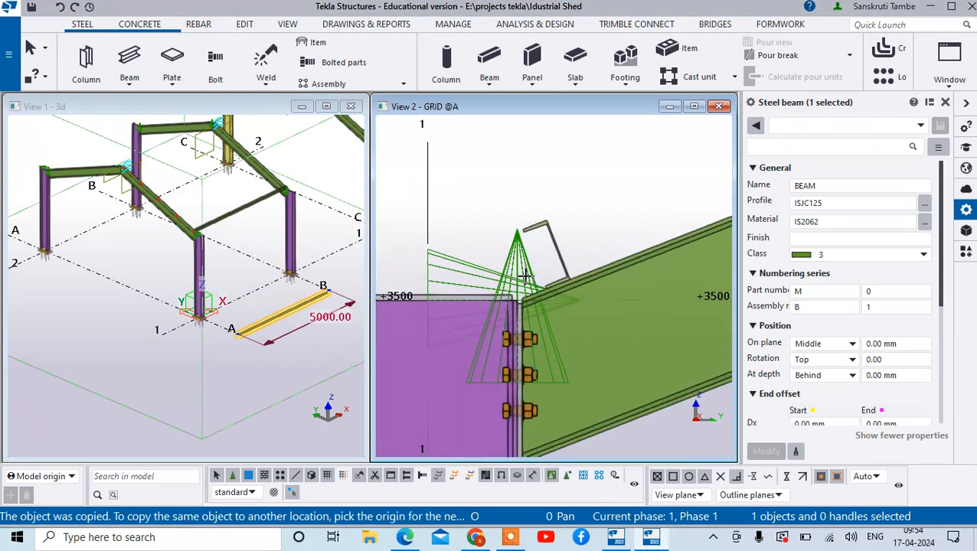
right_click(594, 185)
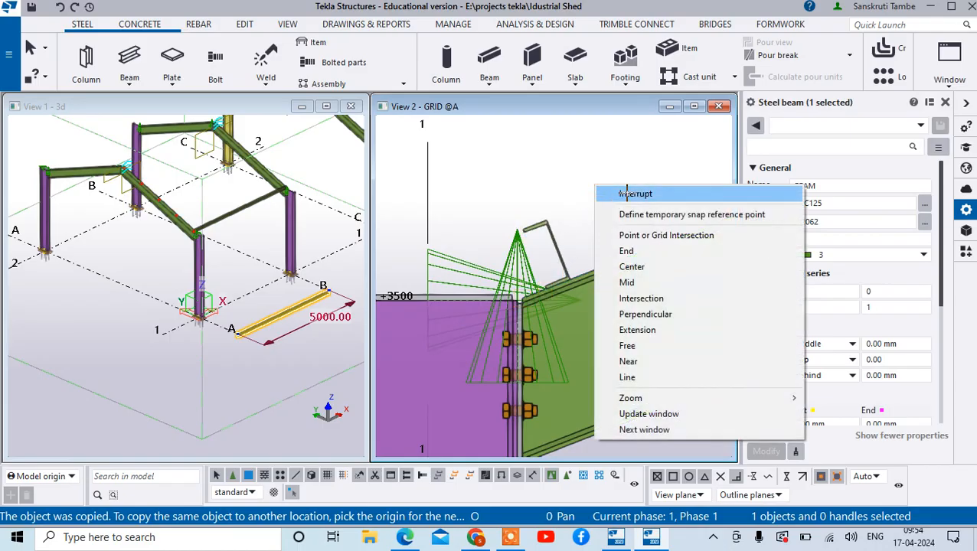
click(626, 194)
scroll(542, 270, up, 3)
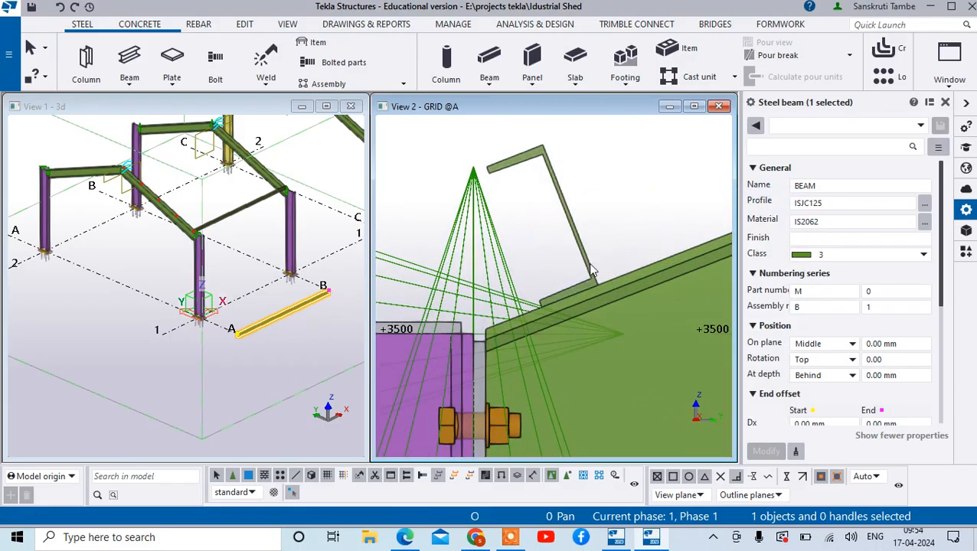
click(590, 266)
right_click(591, 265)
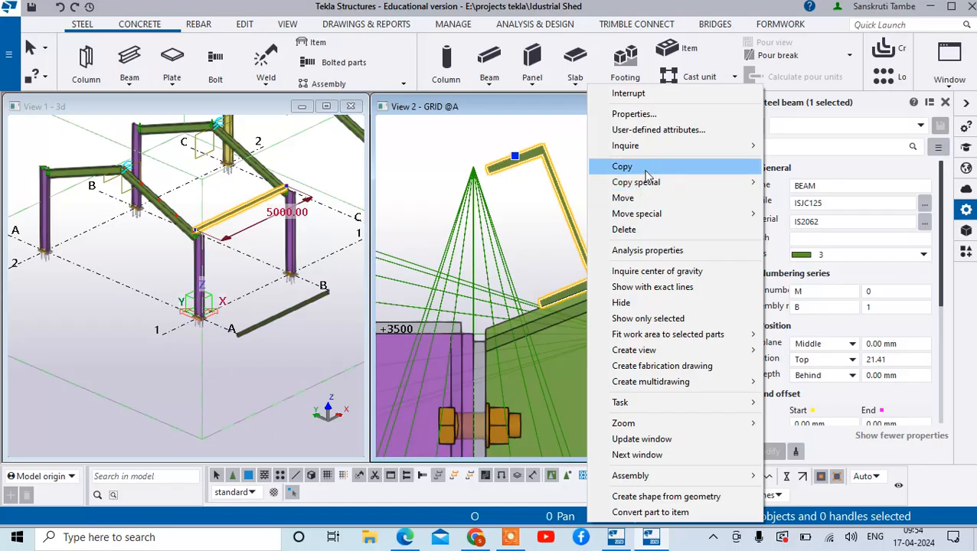
click(622, 167)
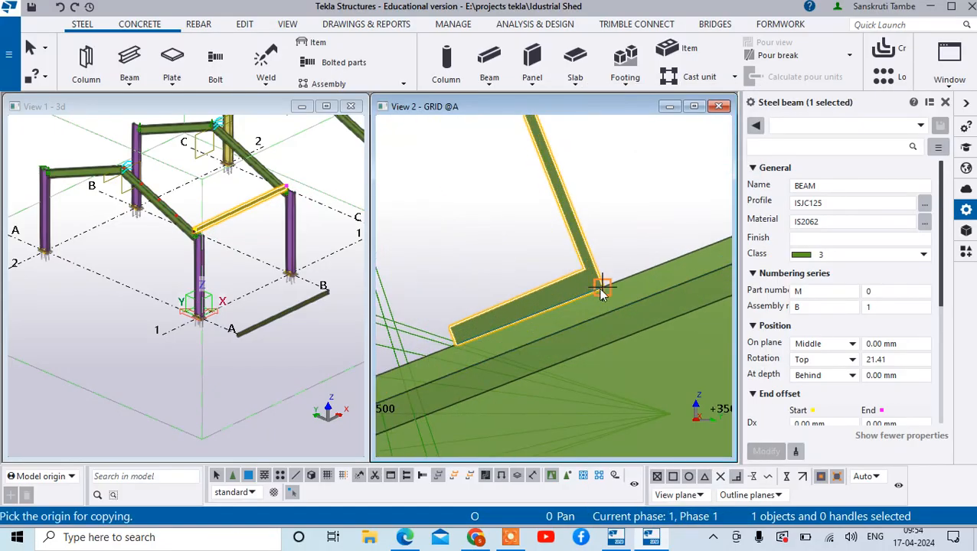
click(602, 293)
scroll(598, 334, down, 6)
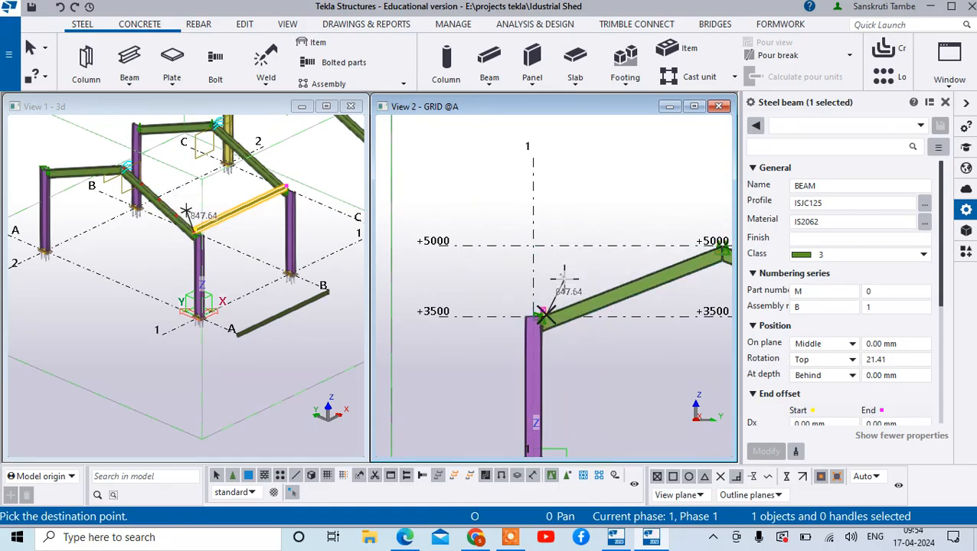
scroll(157, 191, up, 6)
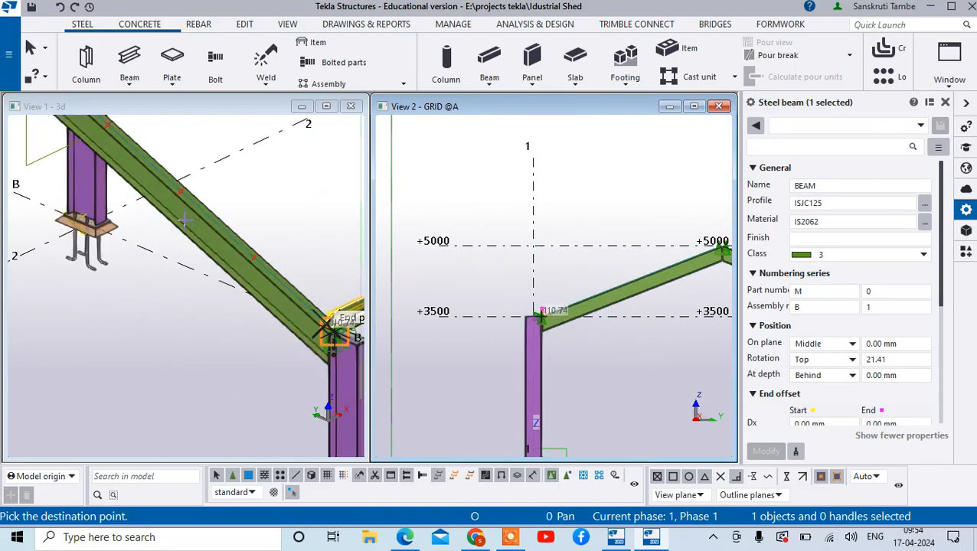
scroll(184, 219, up, 3)
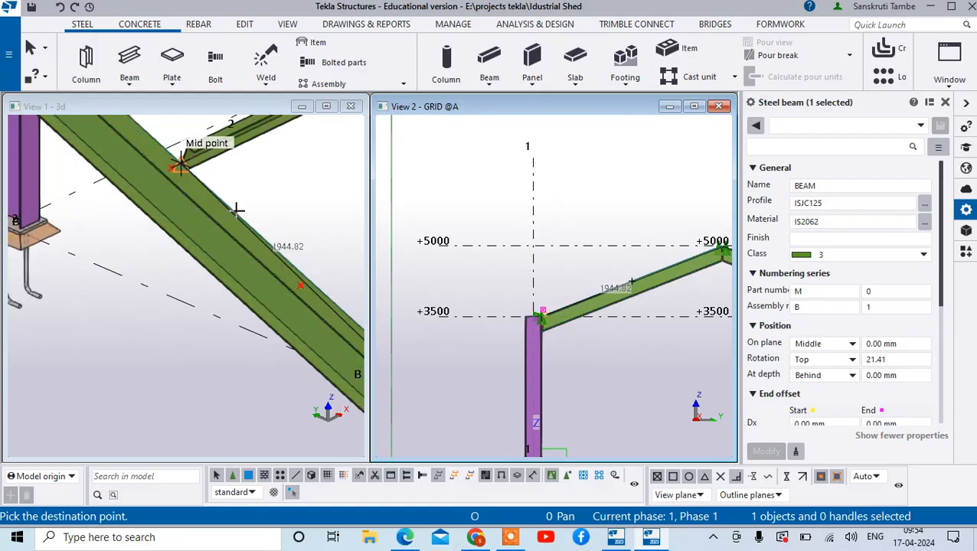
scroll(177, 229, down, 3)
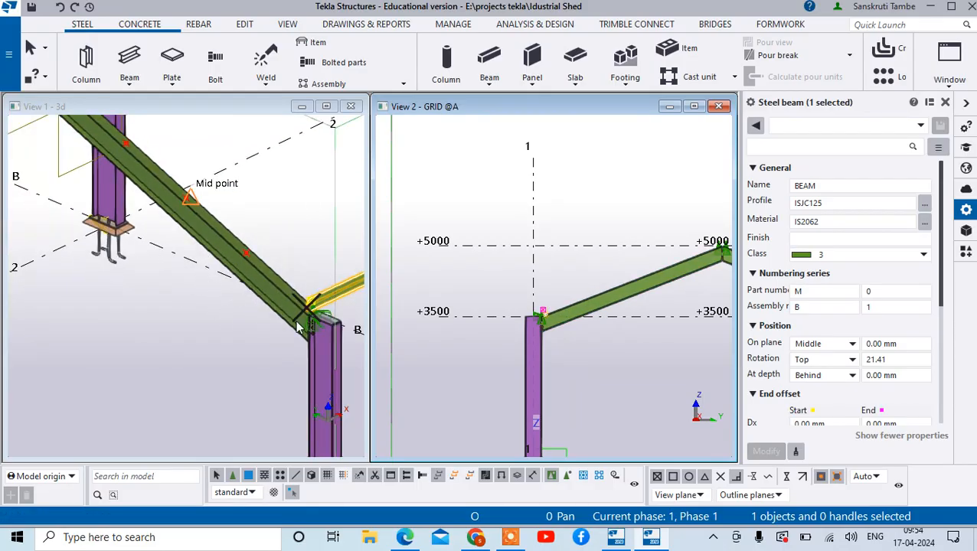
scroll(295, 326, up, 6)
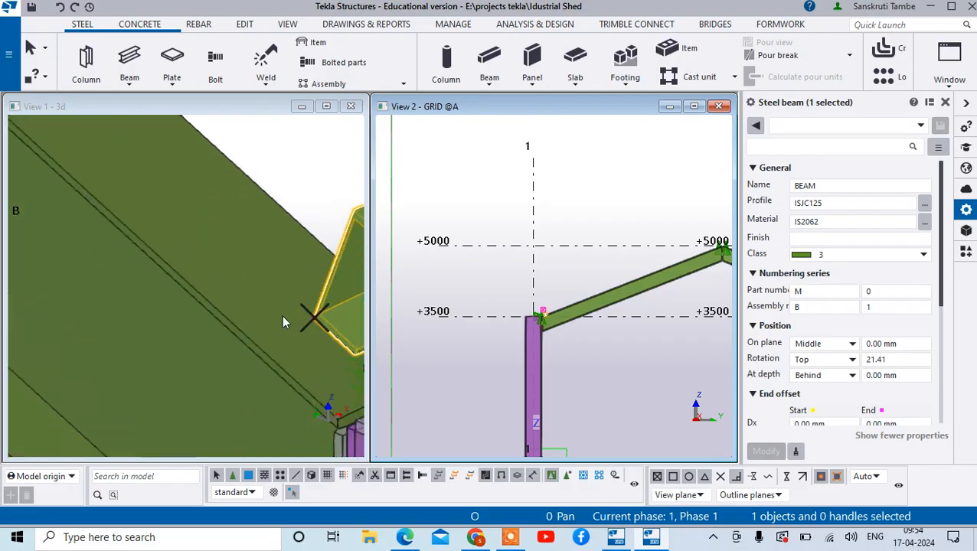
- Copy the selected purlin from its lower web corner to the first division point up the sloping beam
right_click(312, 317)
click(412, 167)
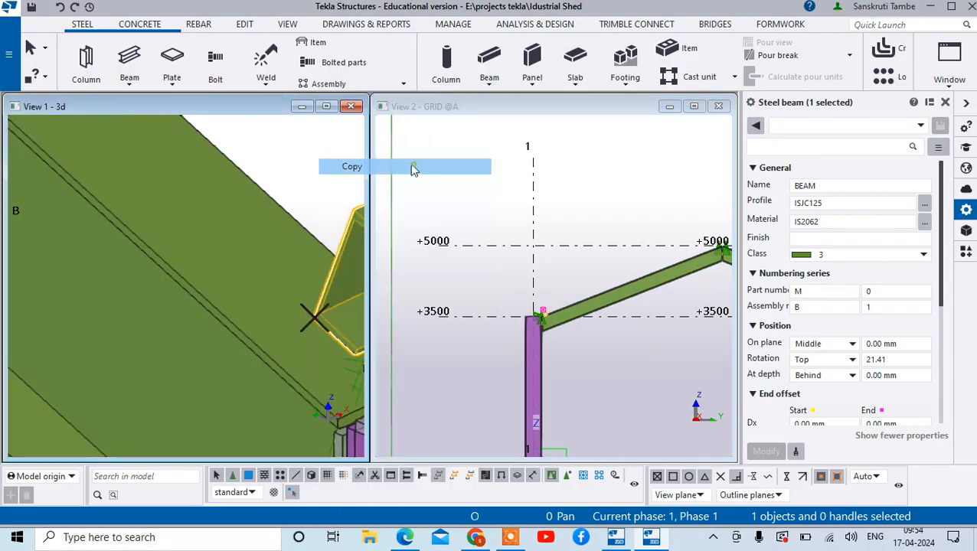
scroll(299, 312, up, 2)
click(327, 320)
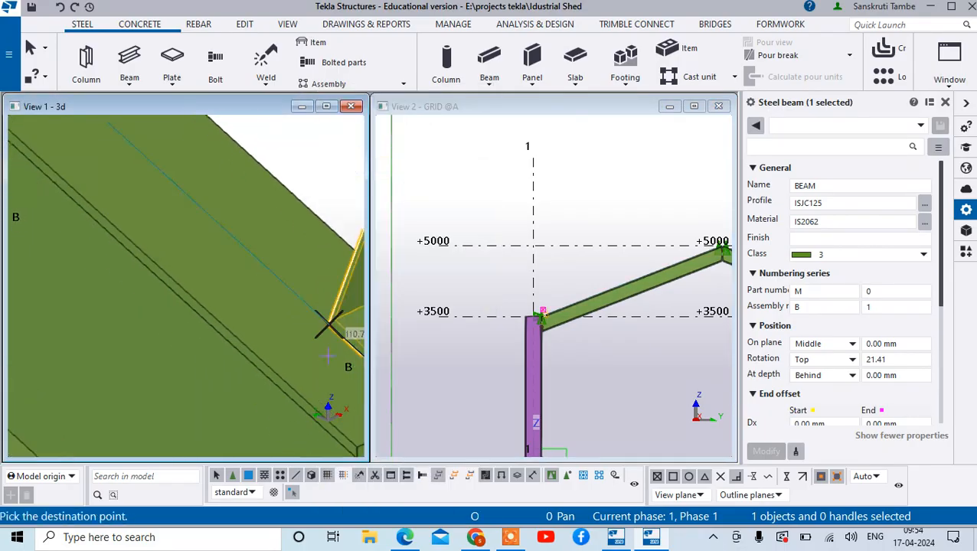
scroll(322, 326, down, 4)
scroll(177, 201, up, 3)
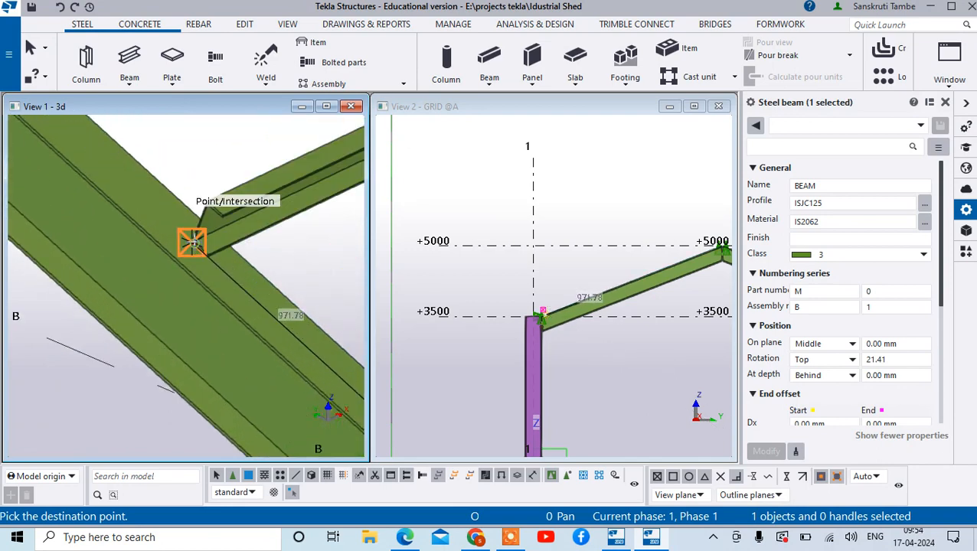
click(193, 242)
- Place further copies of the purlin on the middle and upper division points of the sloping beam
scroll(195, 253, down, 3)
scroll(195, 268, up, 4)
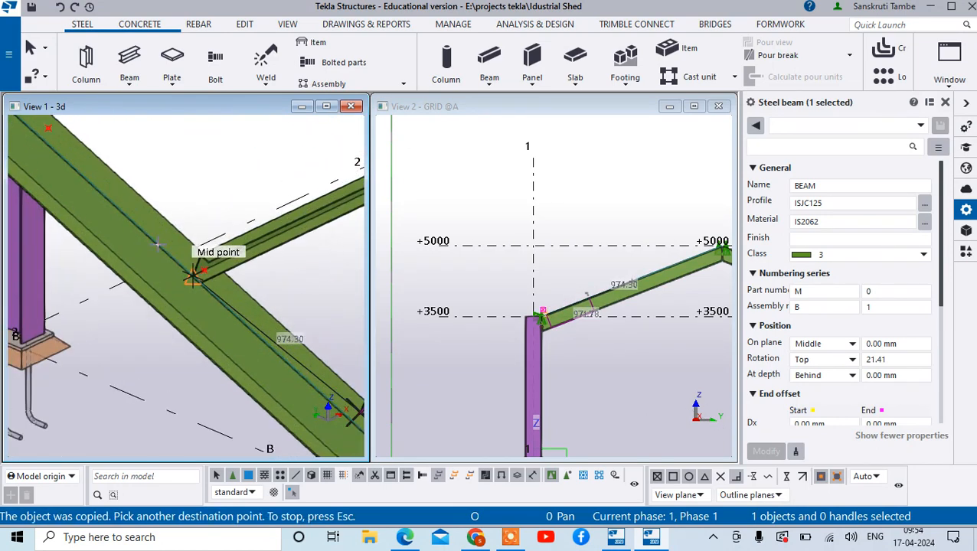
scroll(193, 277, up, 2)
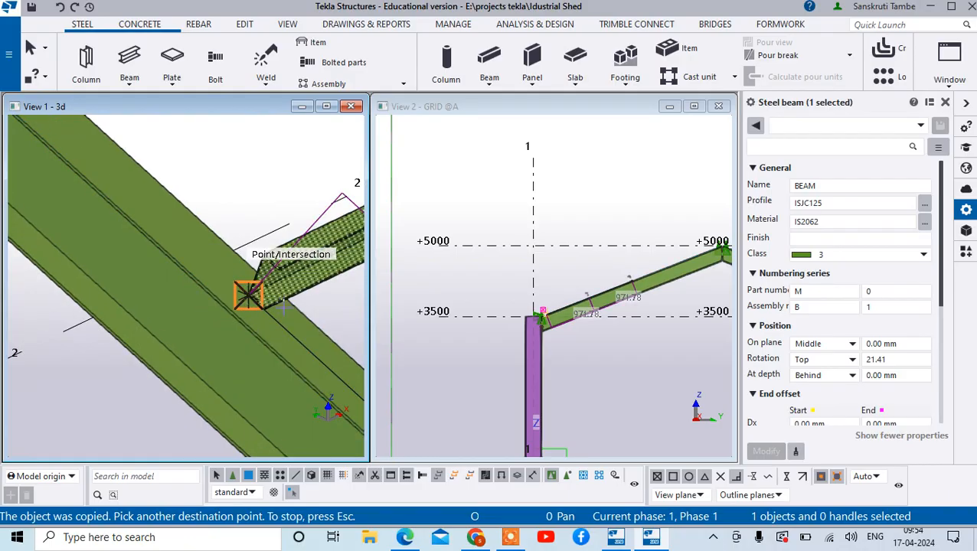
scroll(245, 287, down, 3)
scroll(215, 274, up, 3)
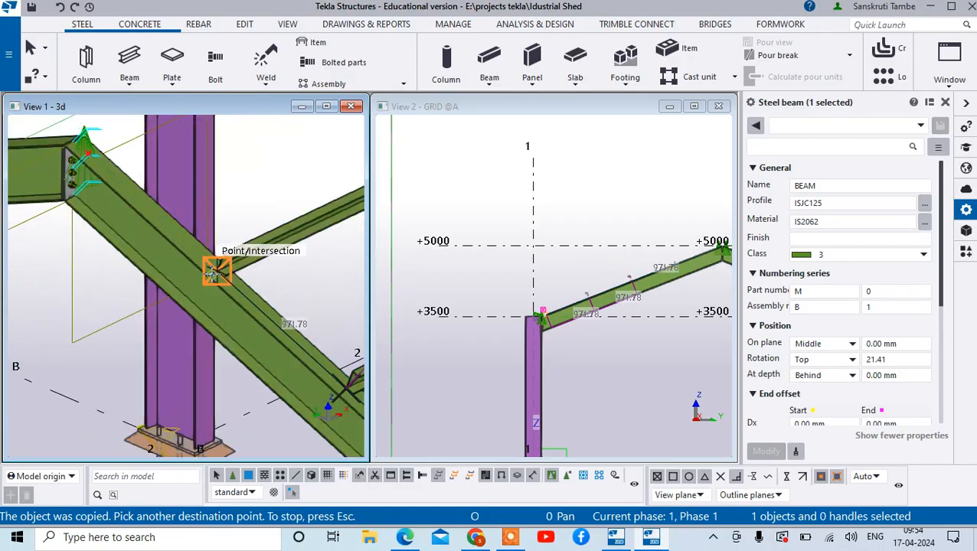
click(214, 273)
scroll(216, 234, down, 2)
- Place a purlin copy on the reference point beside the ridge and end the copy command
scroll(151, 198, up, 2)
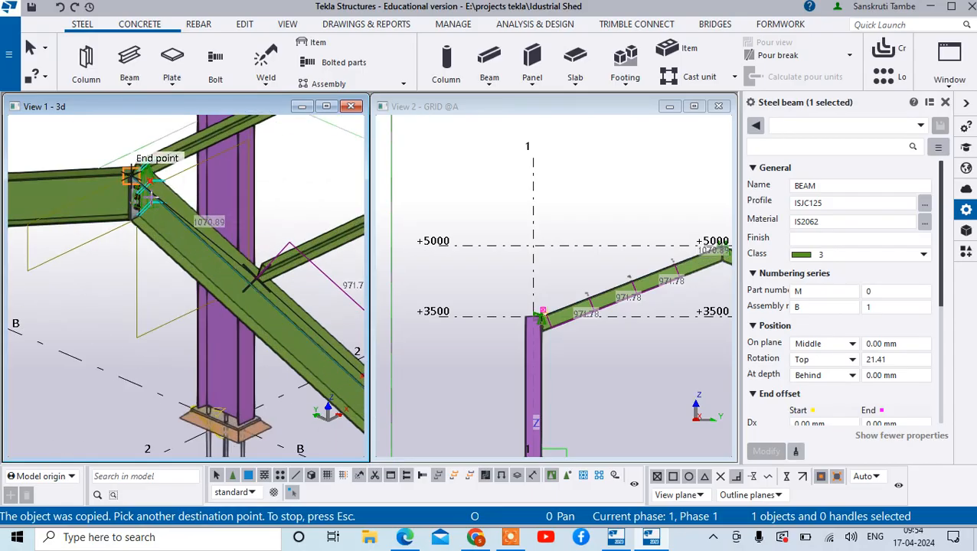
scroll(153, 198, up, 2)
click(145, 176)
scroll(161, 268, down, 3)
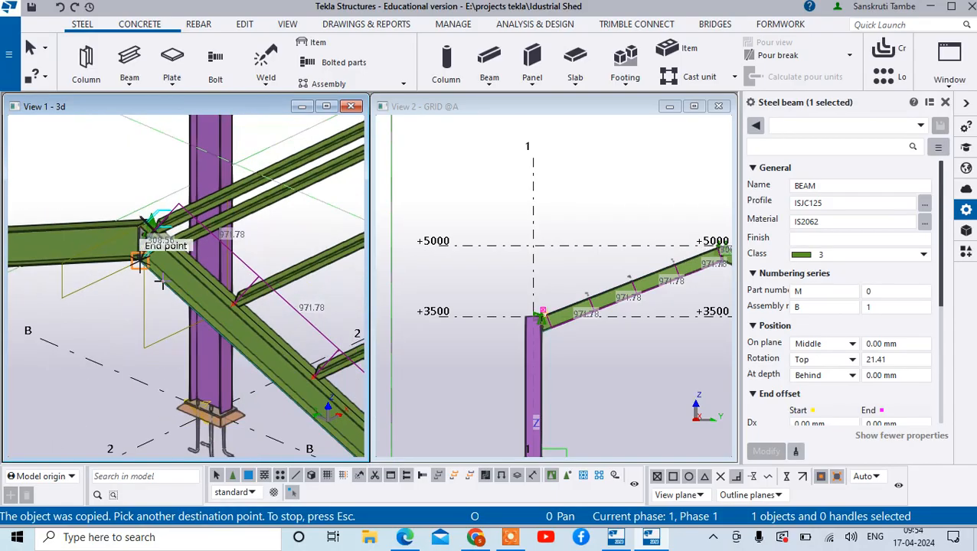
scroll(161, 281, down, 5)
right_click(327, 243)
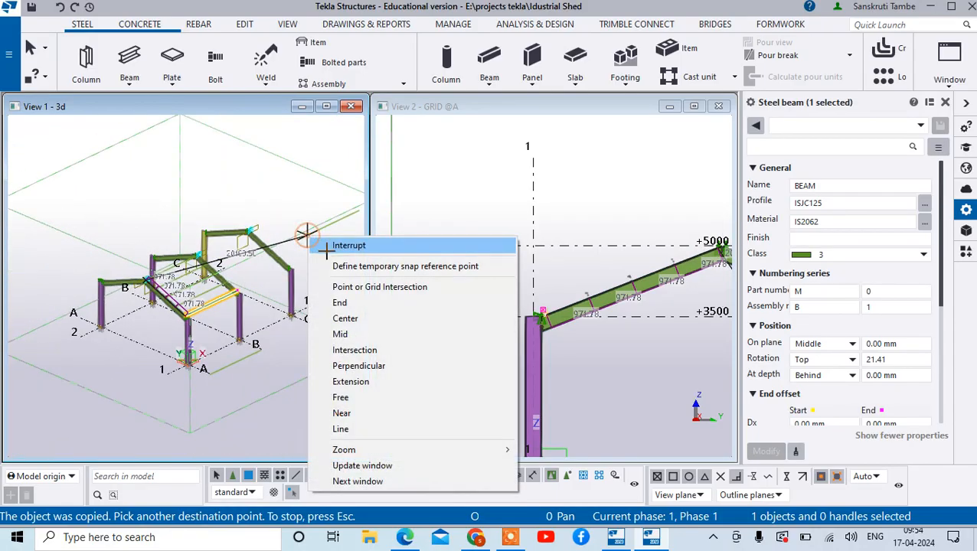
click(337, 246)
- Select all five ISJC125 purlins along the sloping beam in the grid A view
scroll(642, 276, up, 5)
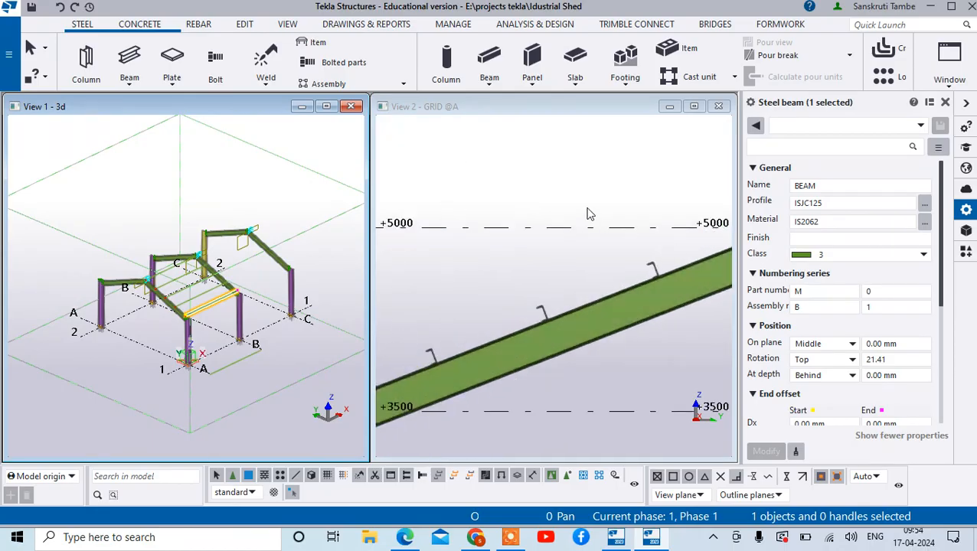
scroll(536, 222, down, 5)
scroll(661, 257, up, 4)
scroll(661, 257, up, 2)
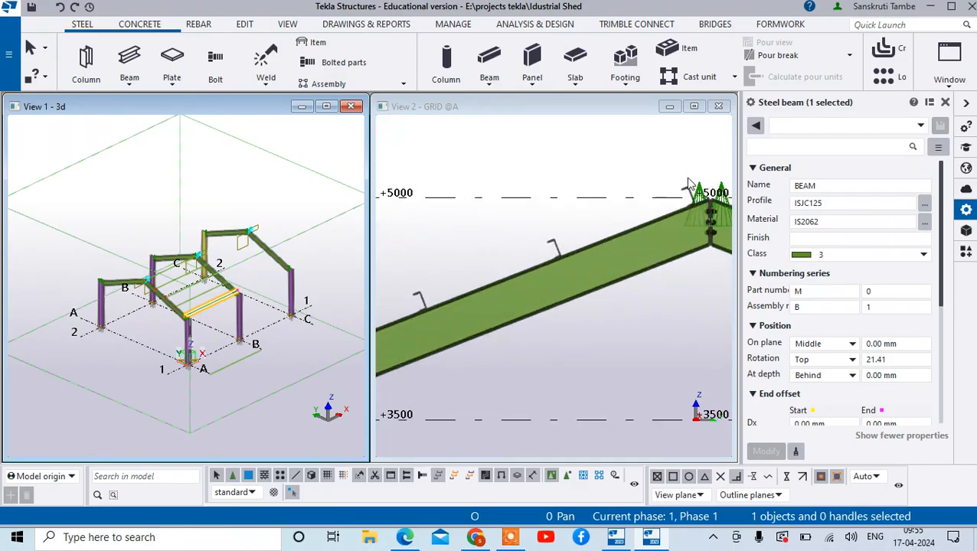
click(685, 193)
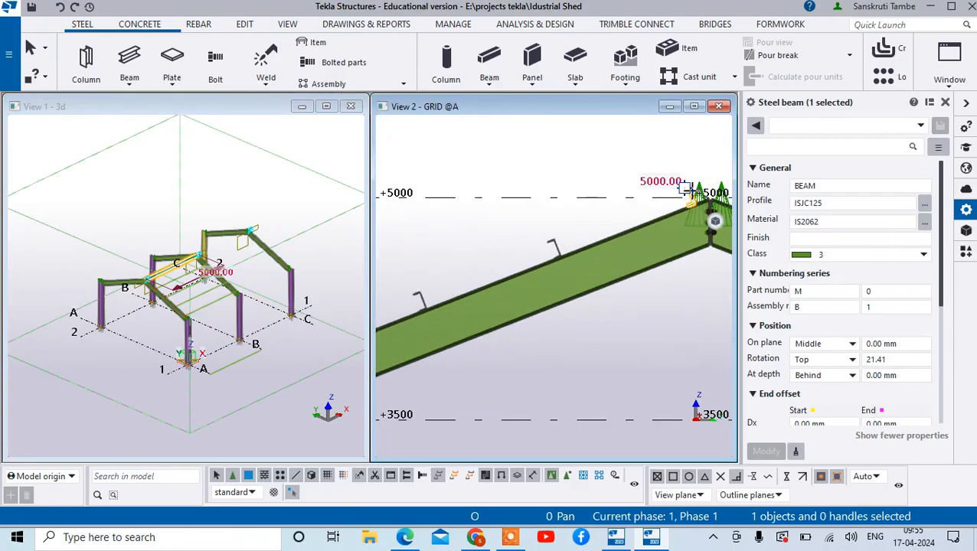
ctrl+click(553, 245)
scroll(536, 252, down, 3)
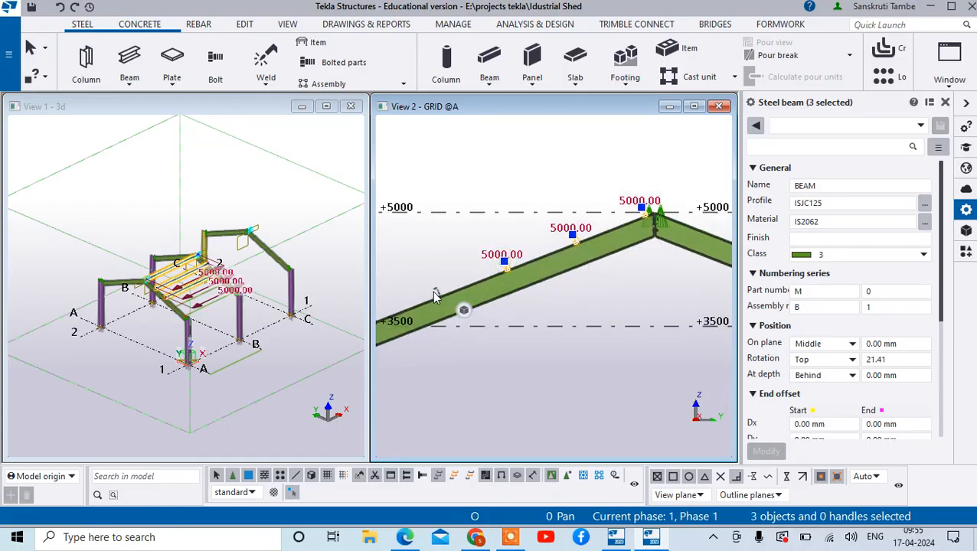
ctrl+click(459, 286)
scroll(459, 287, down, 2)
scroll(463, 288, up, 4)
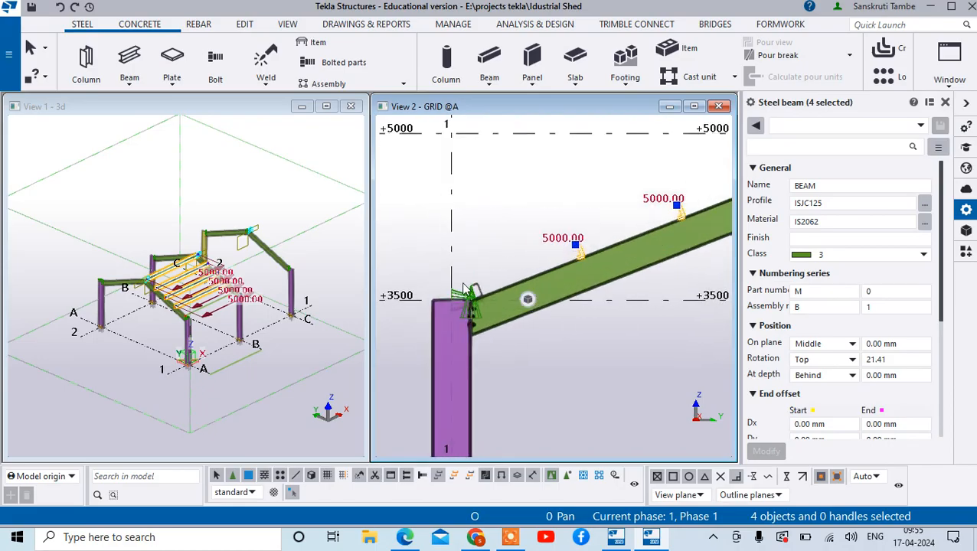
scroll(475, 278, down, 3)
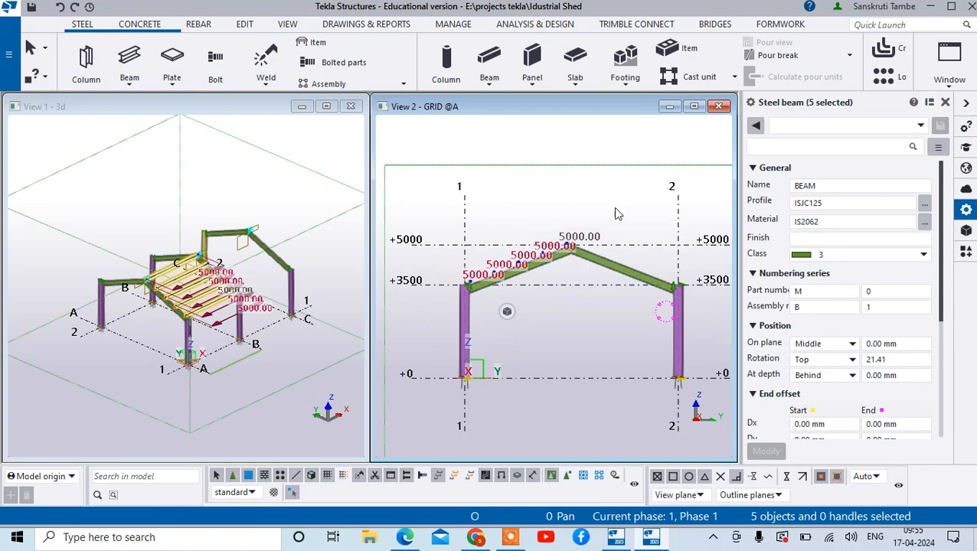
- Try to mirror-copy the five purlins with a mirror line starting at the ridge's top end point, and clear the mirror values
right_click(554, 258)
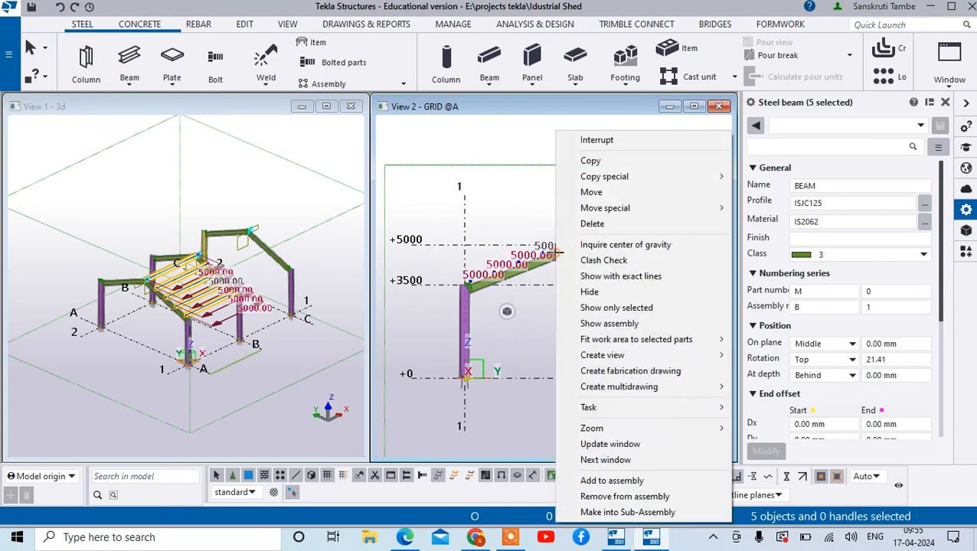
mouse_move(638, 176)
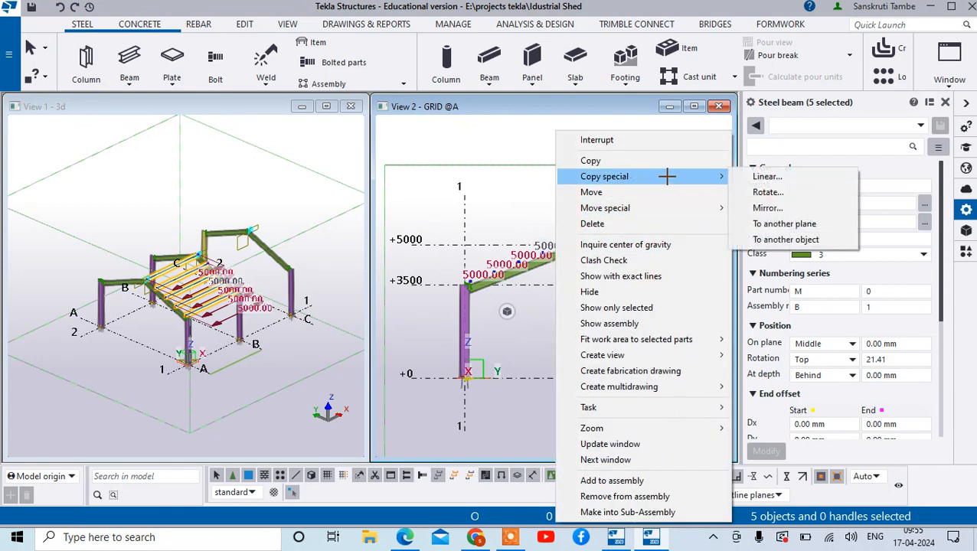
click(752, 207)
scroll(635, 260, up, 5)
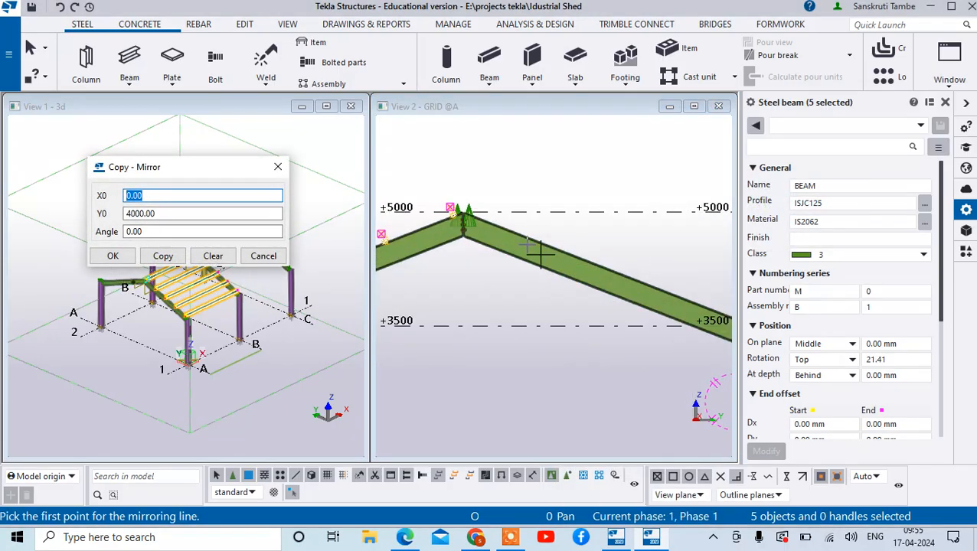
scroll(452, 208, up, 5)
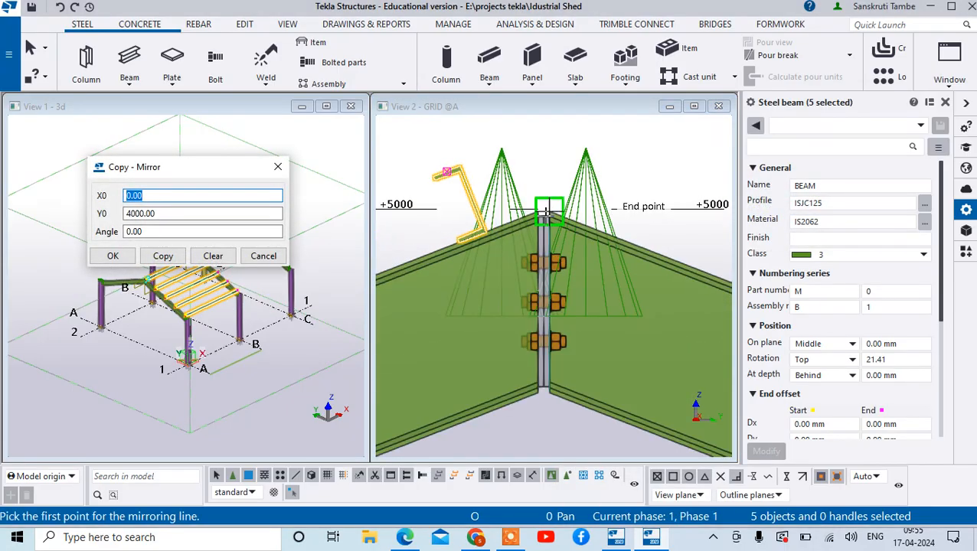
click(546, 212)
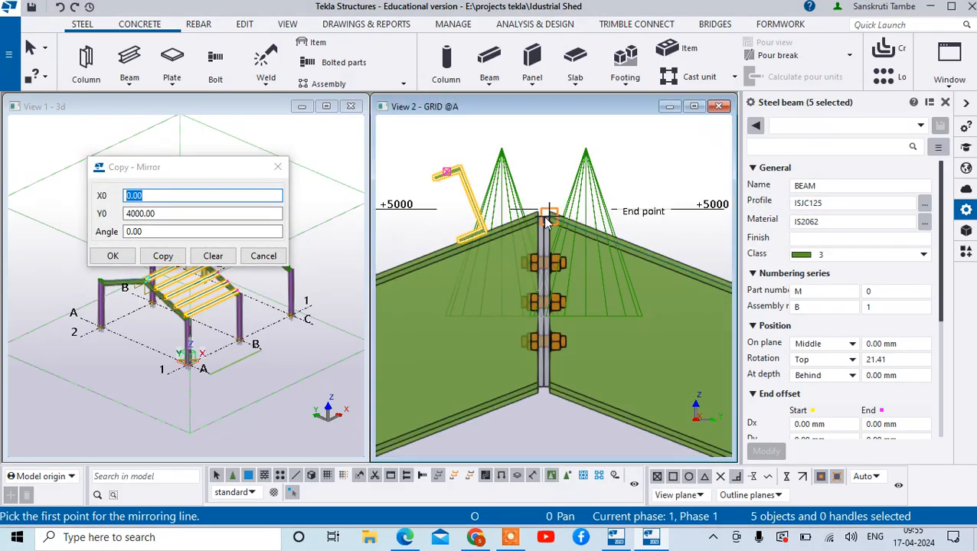
click(612, 308)
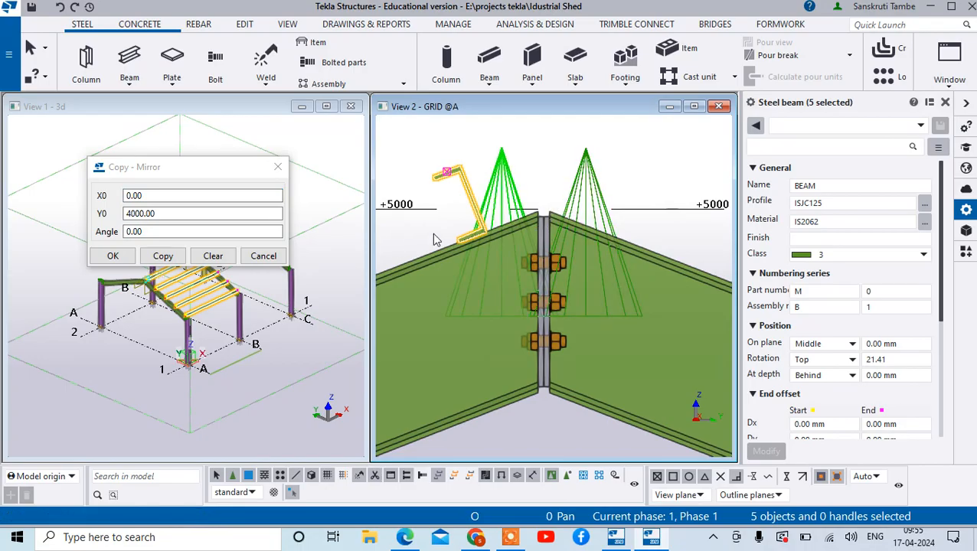
click(218, 260)
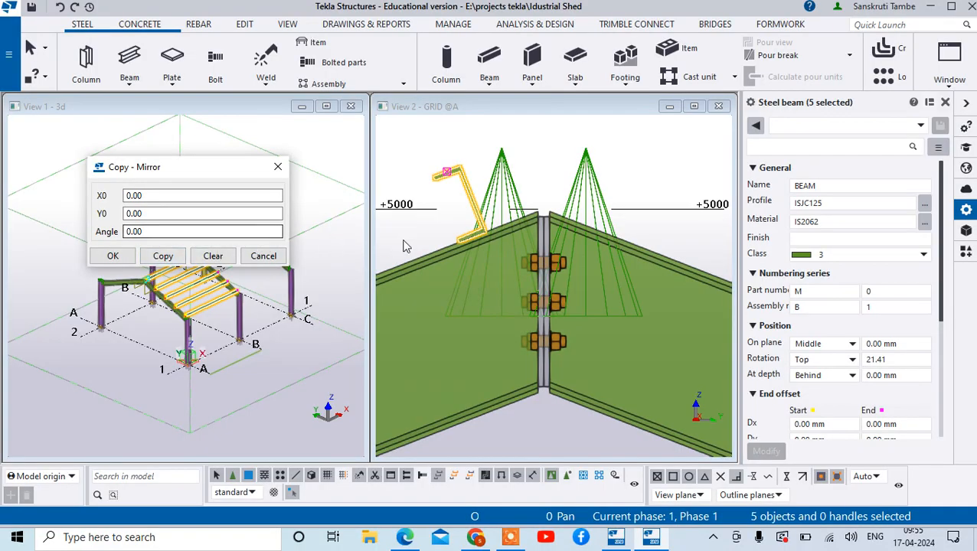
click(541, 221)
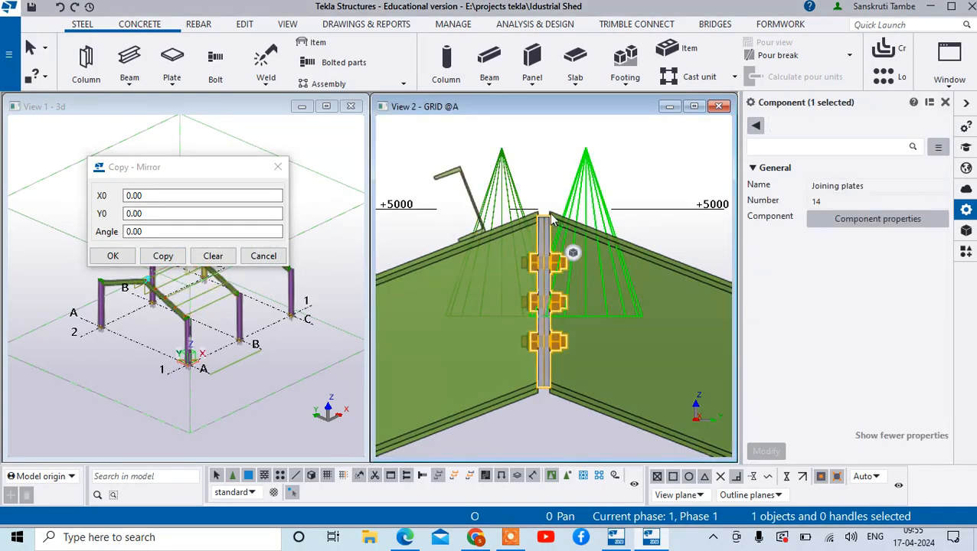
click(556, 149)
right_click(551, 150)
click(578, 159)
scroll(518, 228, down, 5)
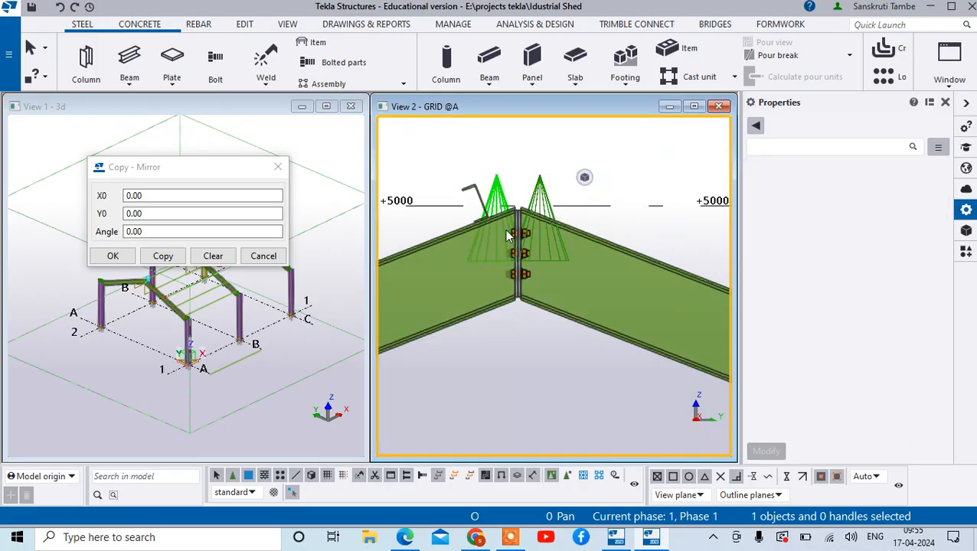
- Select the five ISJC125 purlins along the sloping beam again in the grid A view
click(511, 229)
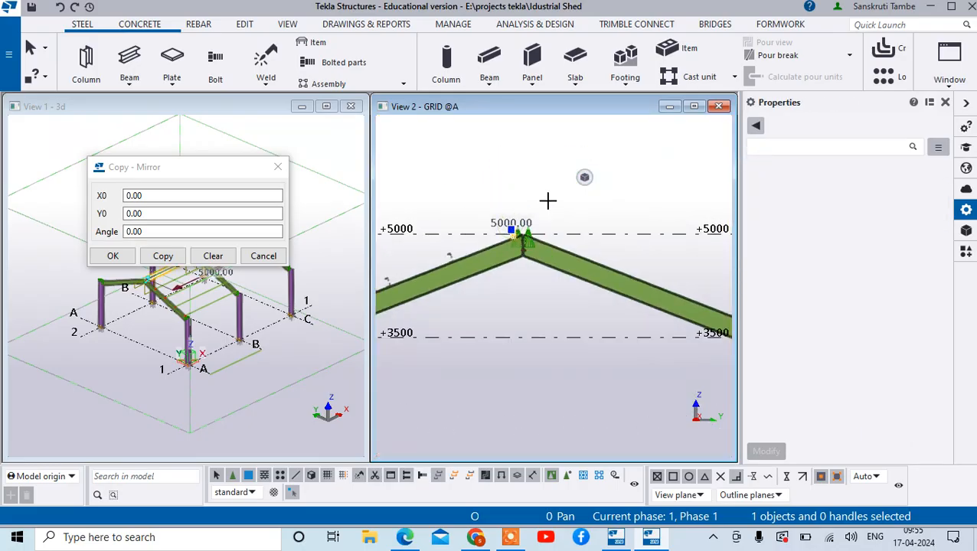
scroll(559, 200, down, 3)
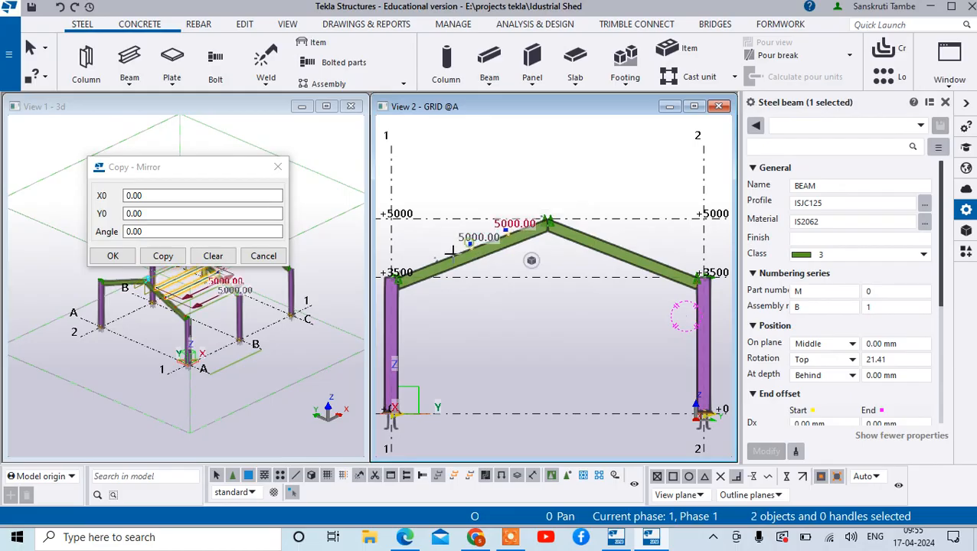
scroll(452, 253, up, 5)
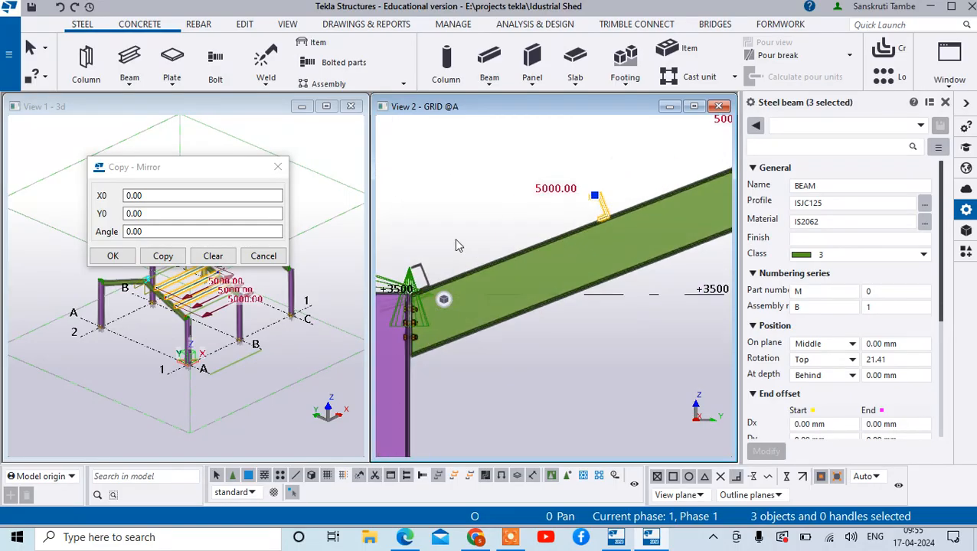
scroll(421, 270, down, 5)
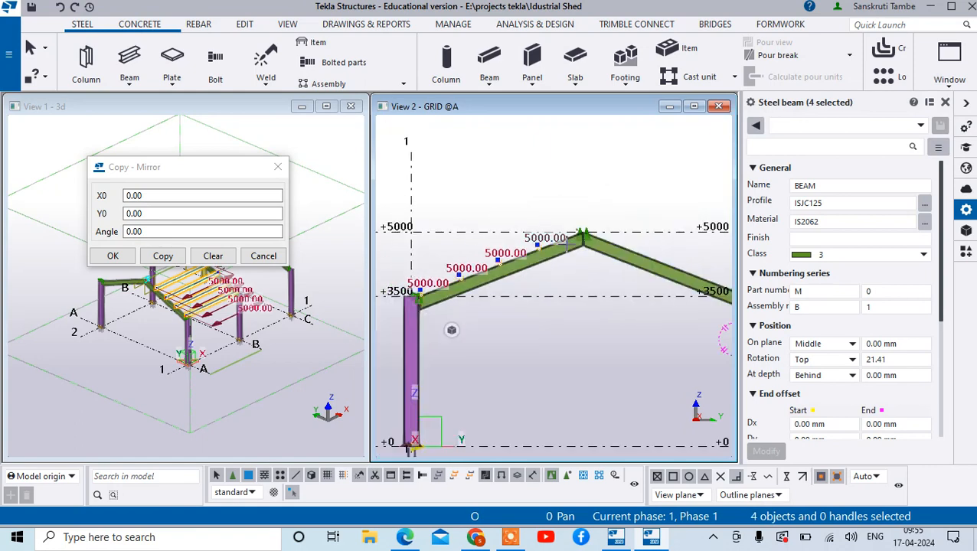
scroll(564, 234, up, 3)
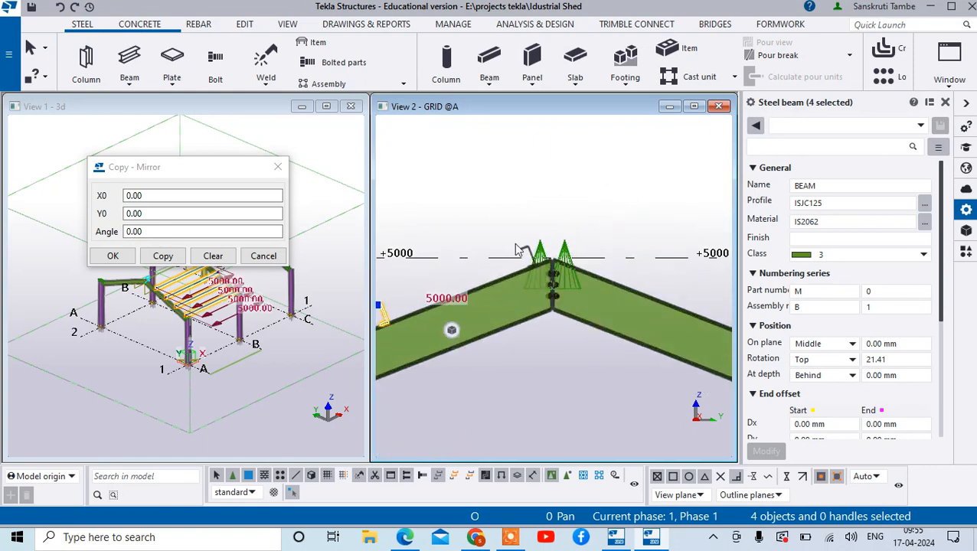
- Start a mirror copy of the five selected purlins with the mirror line's first point at the top of the ridge joint plates
right_click(524, 245)
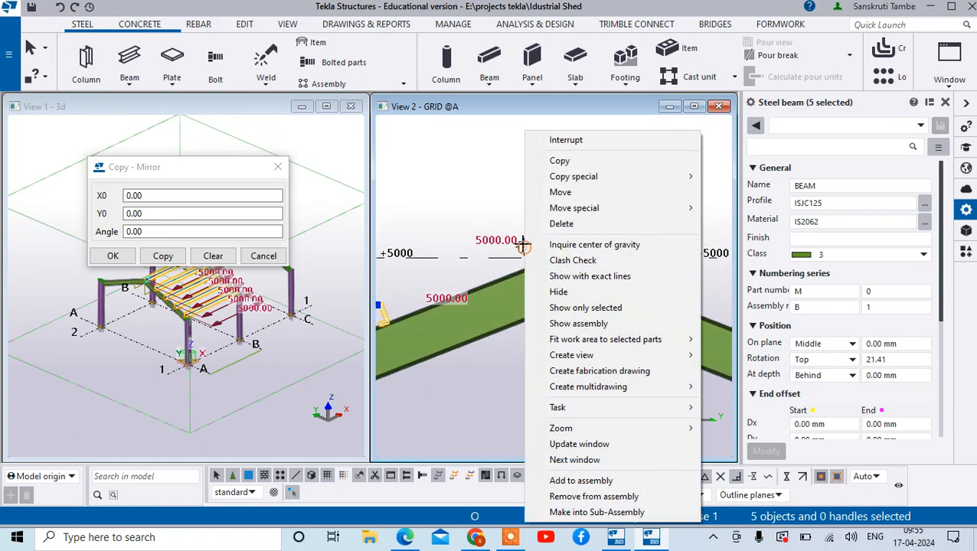
mouse_move(638, 177)
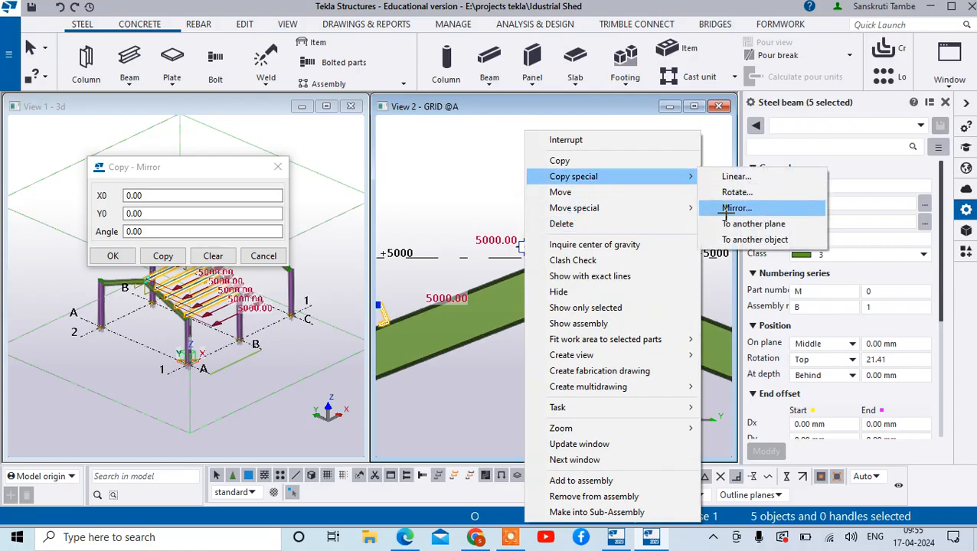
click(737, 208)
scroll(528, 271, up, 4)
scroll(530, 272, up, 6)
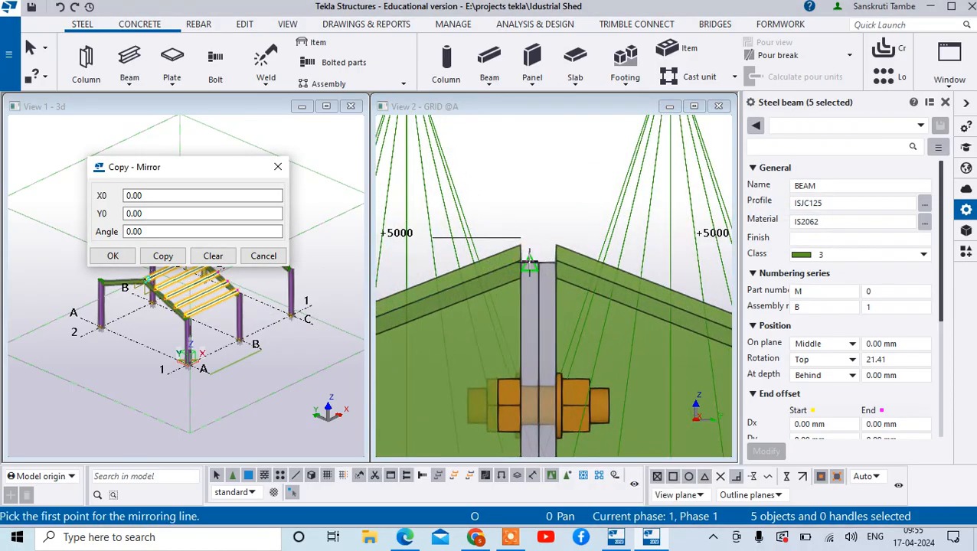
click(545, 262)
- Set the mirror line's second point at the bottom of the ridge joint, create the mirrored purlins and close the mirror settings
scroll(531, 270, down, 3)
scroll(643, 387, down, 4)
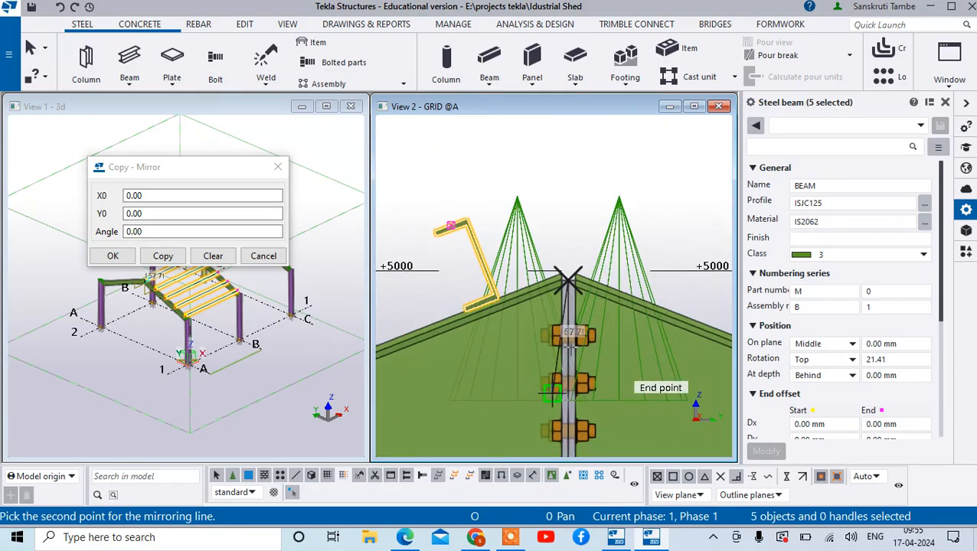
scroll(652, 369, up, 6)
scroll(616, 335, up, 3)
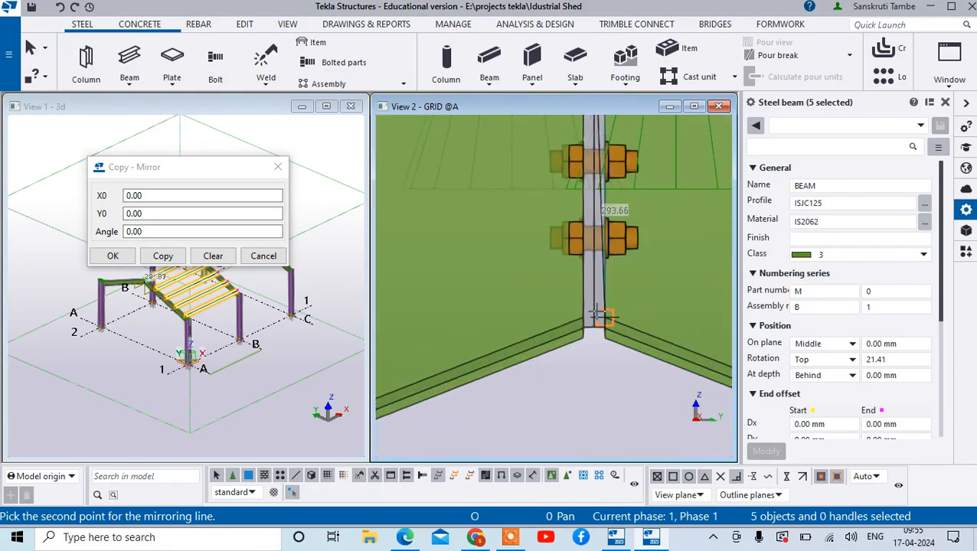
click(610, 318)
scroll(594, 325, down, 5)
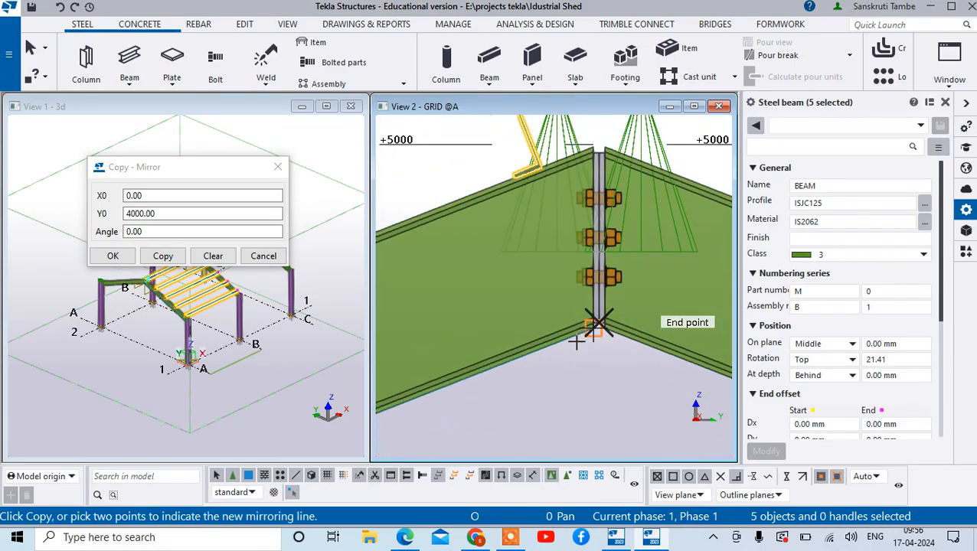
click(164, 258)
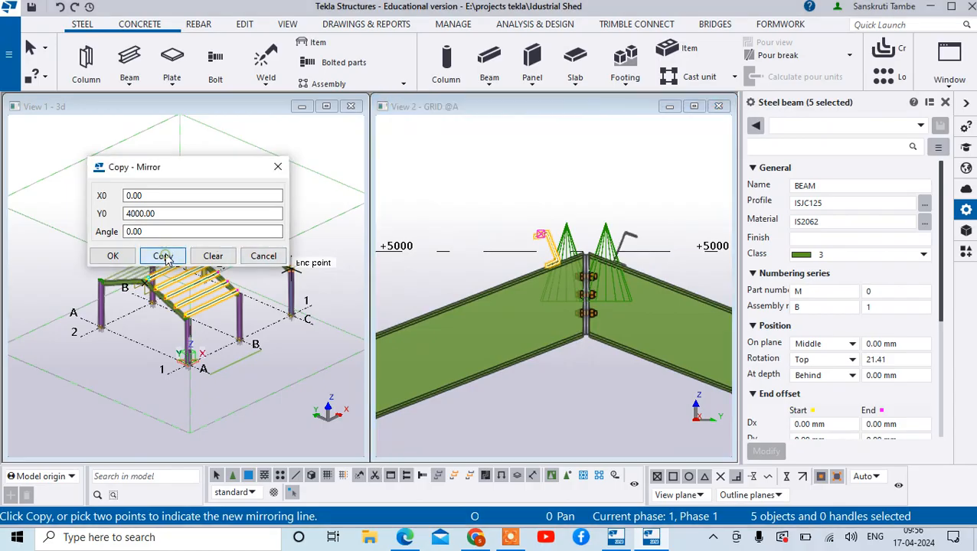
scroll(458, 276, down, 3)
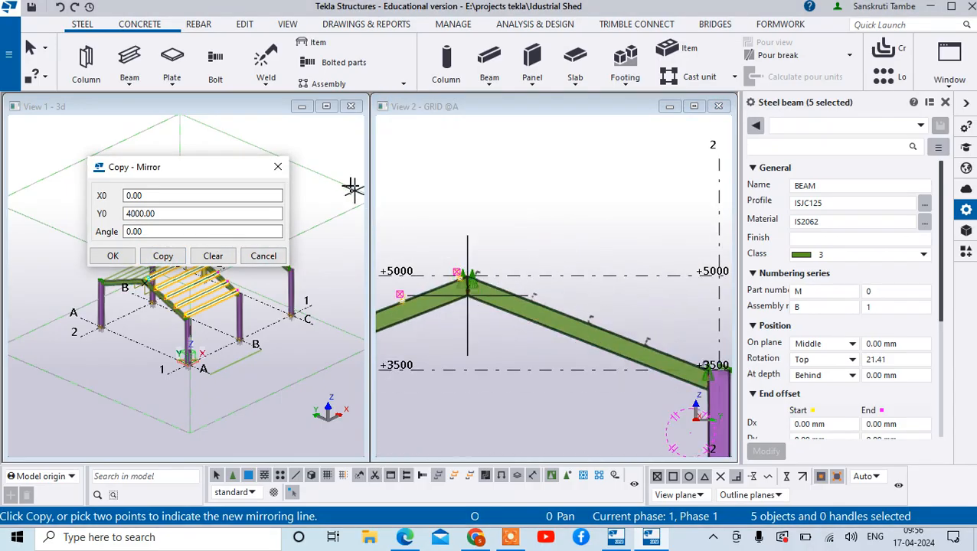
click(279, 165)
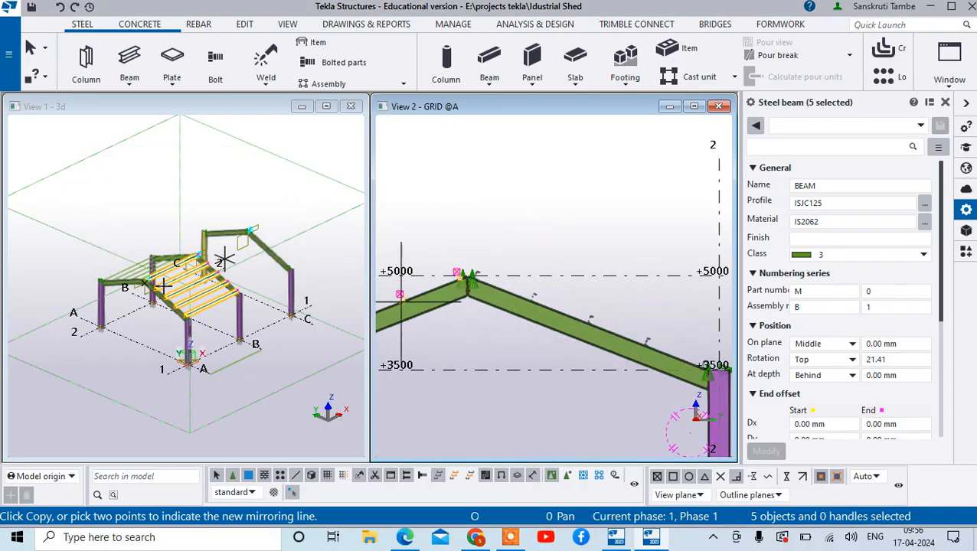
- End the mirror-copy command and examine the lowest purlin's end above the column in the 3D view
scroll(164, 285, up, 5)
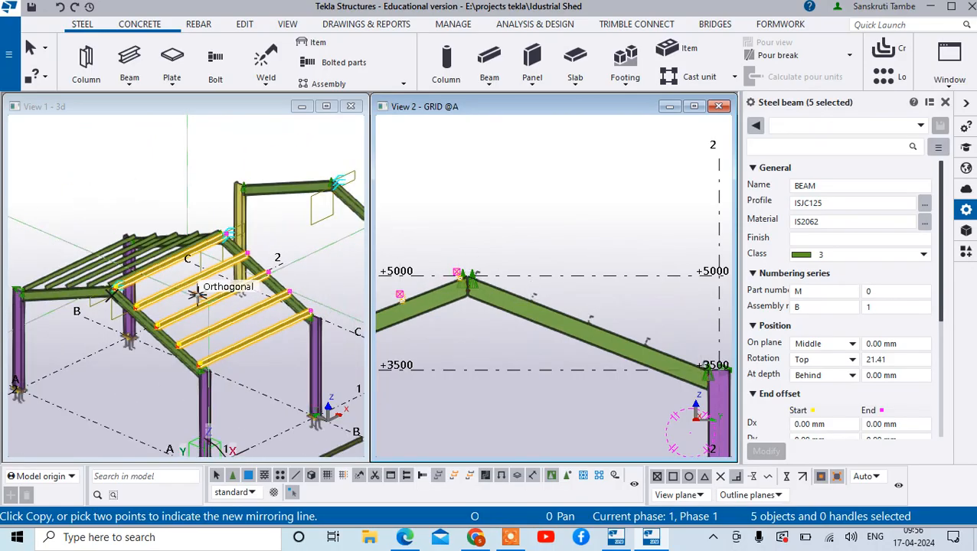
right_click(141, 153)
click(161, 173)
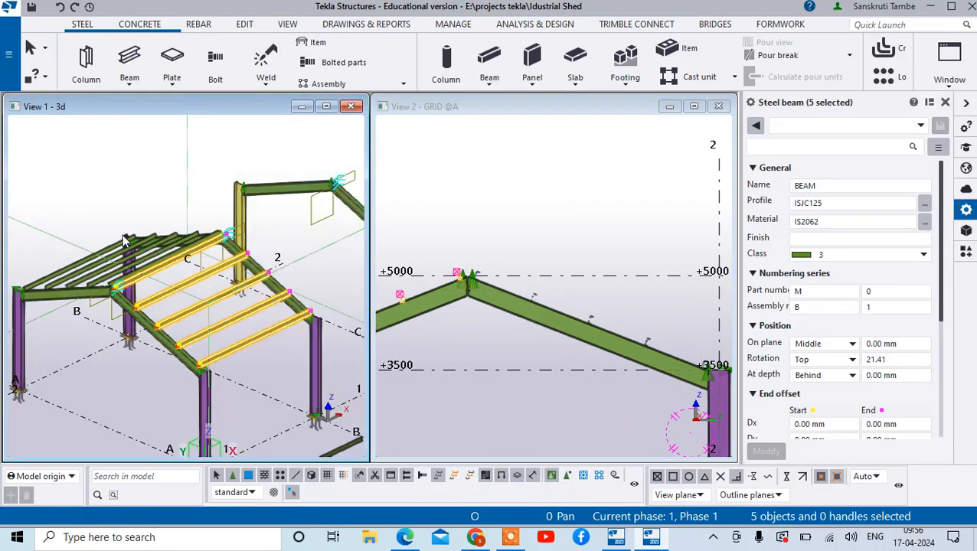
scroll(211, 389, up, 5)
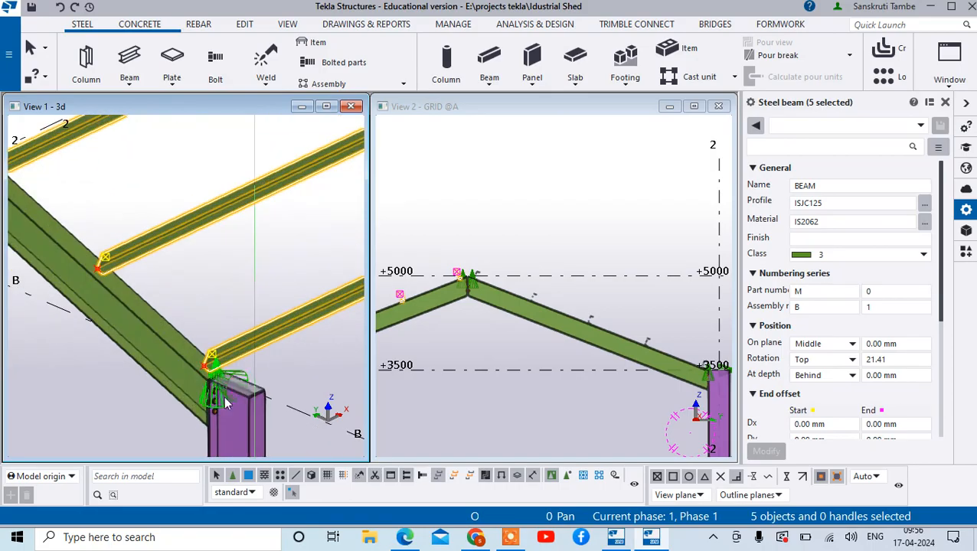
right_click(218, 201)
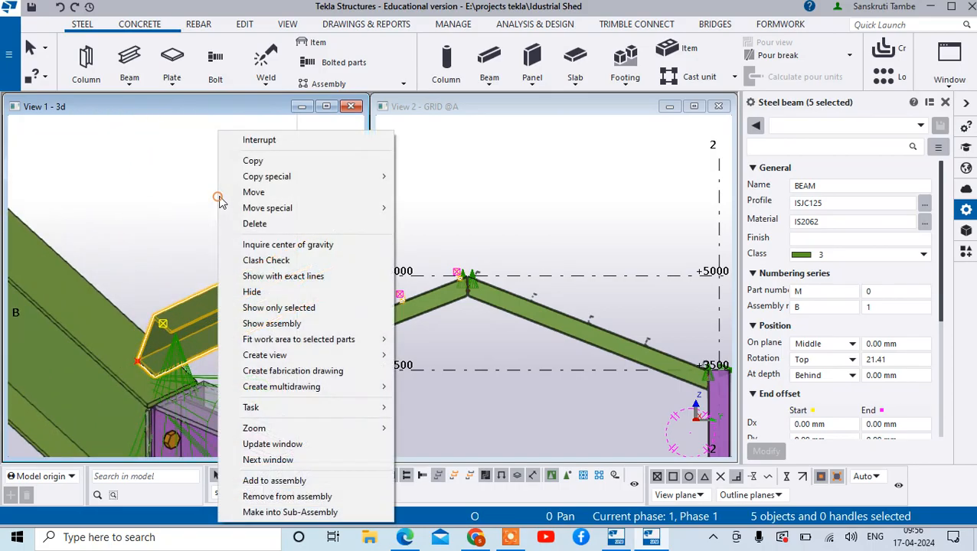
click(292, 144)
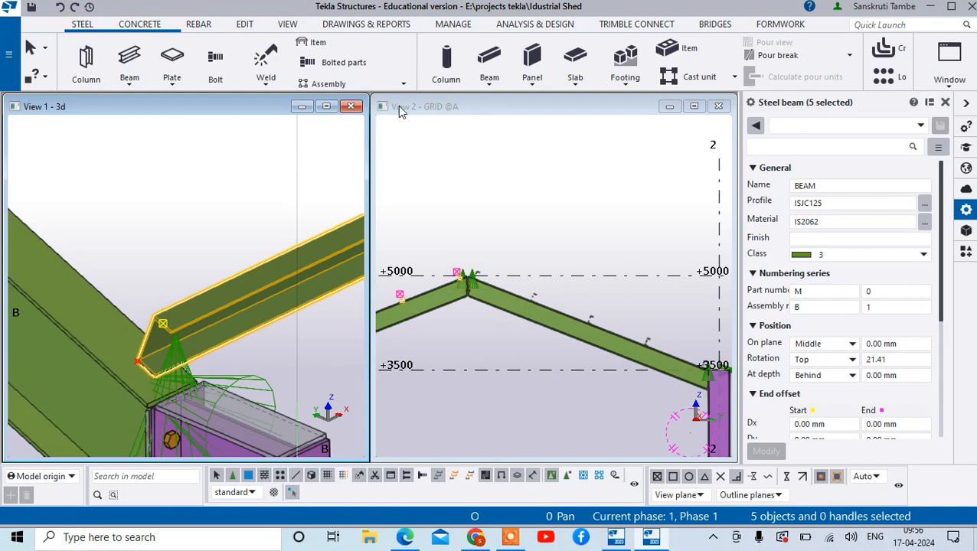
- Search the applications and components catalogue for "14" and replace the search term with "1"
click(965, 252)
click(850, 145)
text(14)
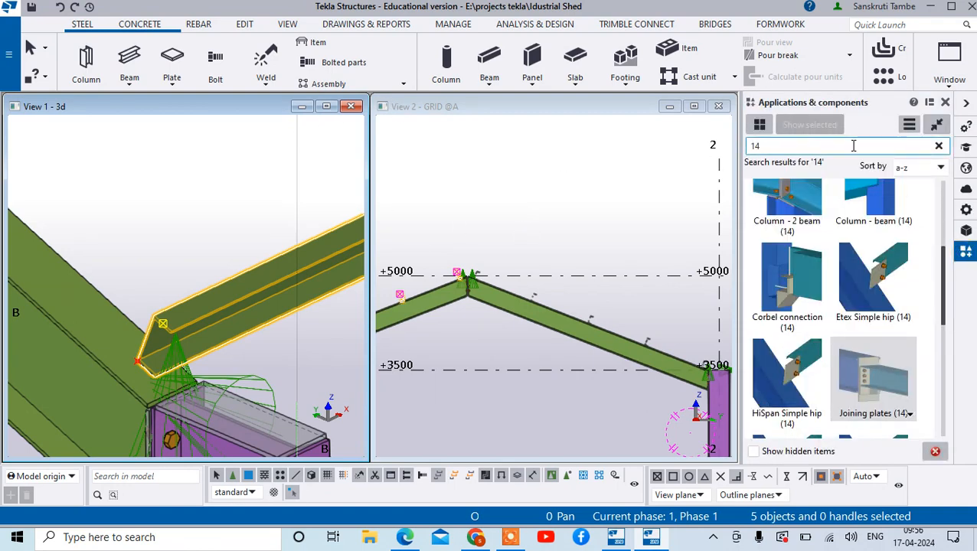
double_click(803, 145)
text(1)
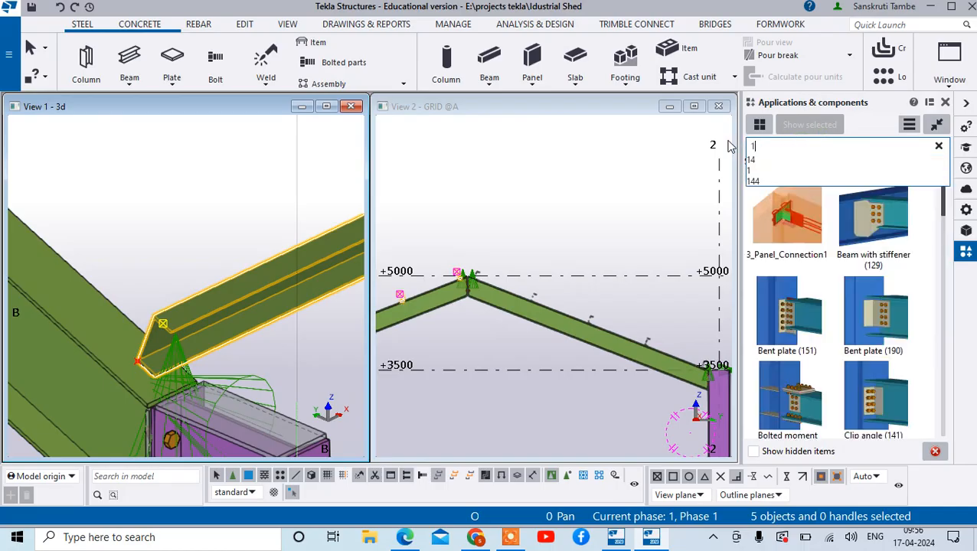
click(874, 117)
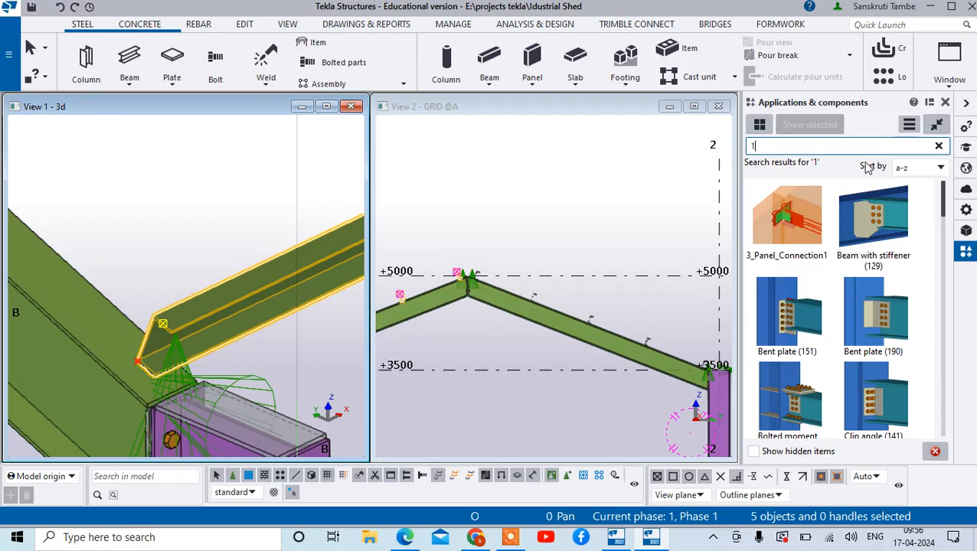
- Look through the component search results for a connection that suits a purlin resting on a rafter
scroll(860, 243, down, 3)
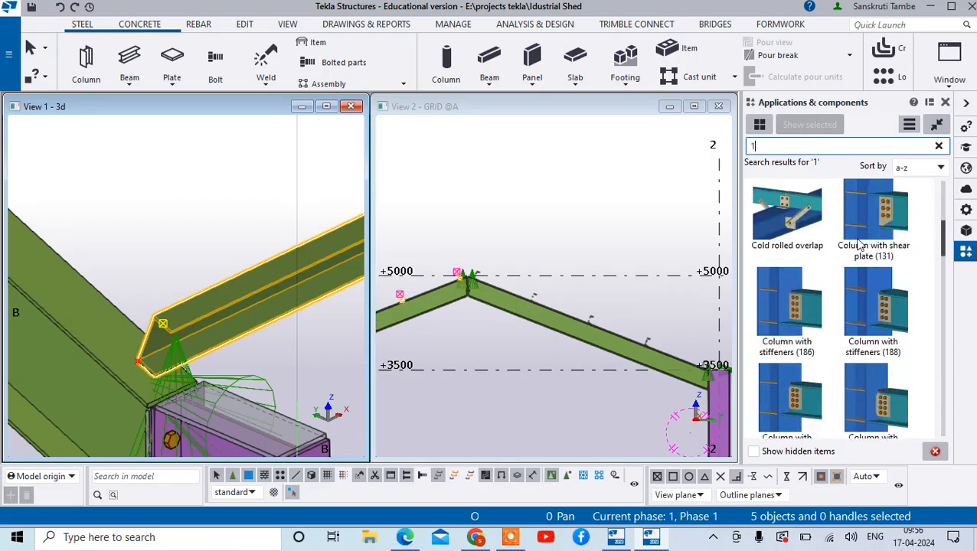
scroll(860, 244, down, 1)
scroll(856, 251, down, 2)
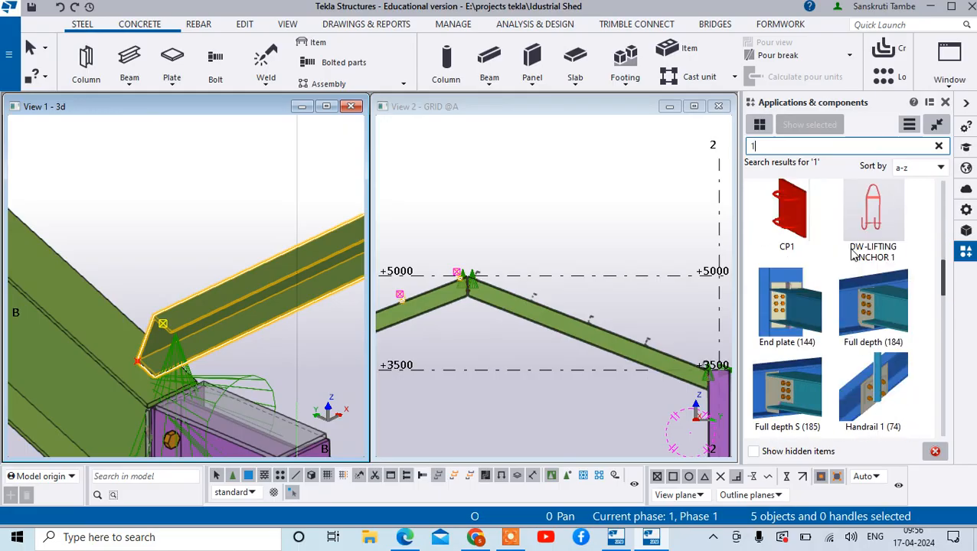
scroll(853, 260, down, 1)
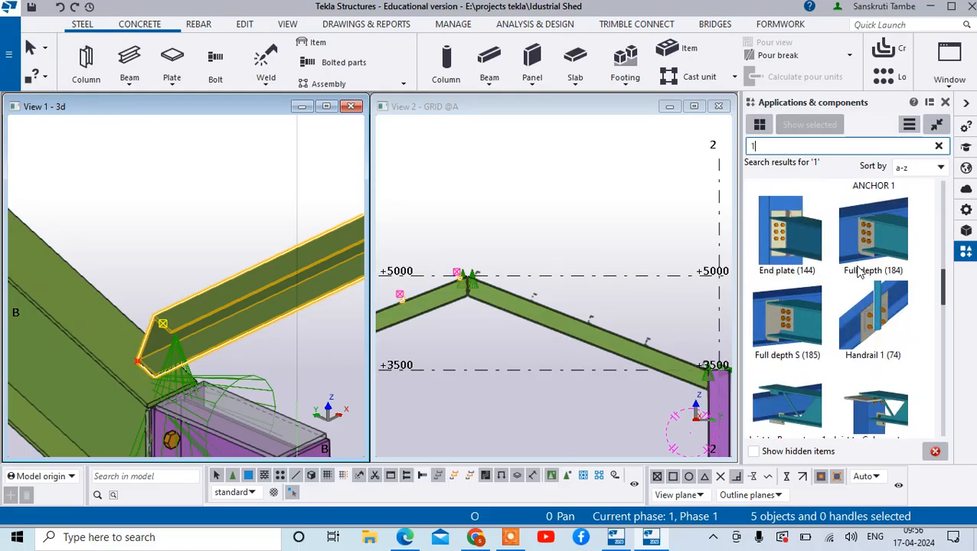
scroll(836, 262, down, 2)
scroll(842, 266, down, 1)
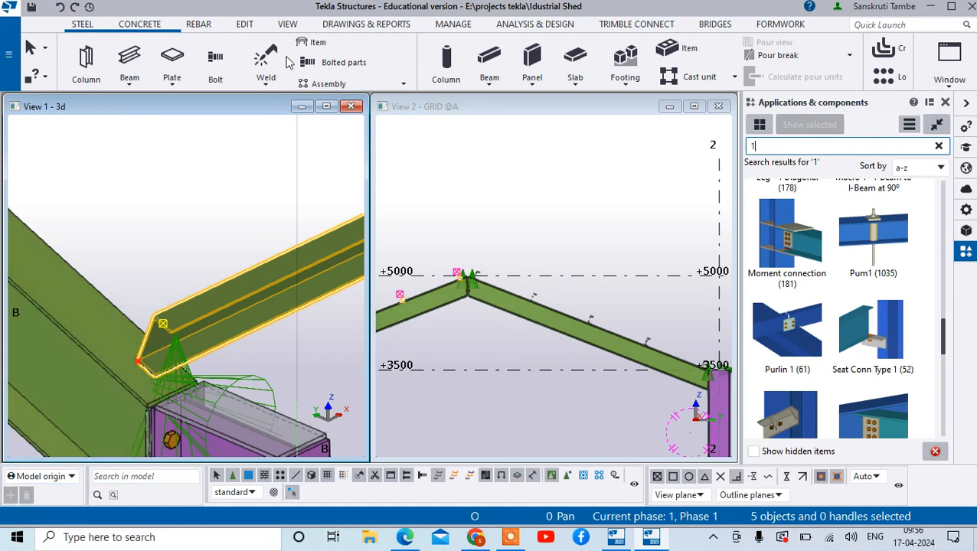
scroll(811, 337, down, 1)
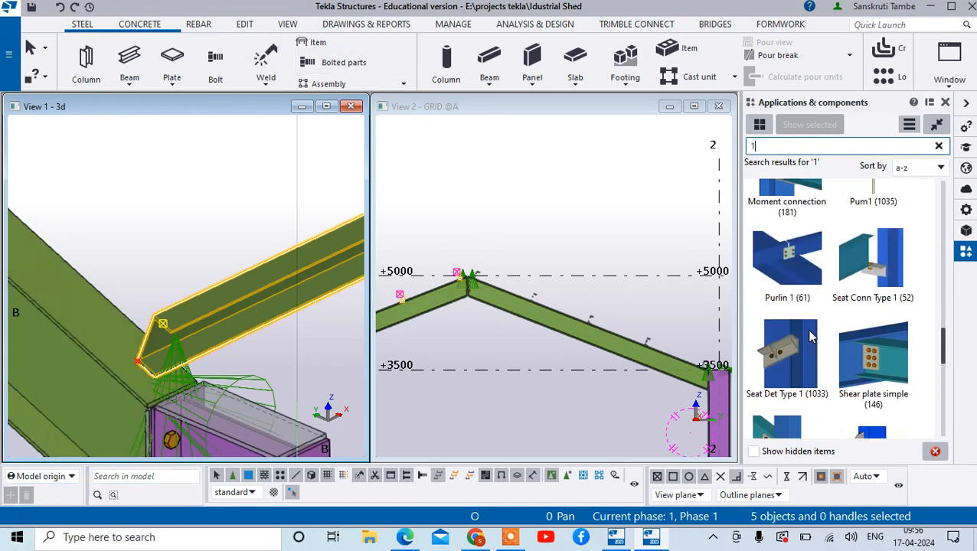
scroll(812, 337, down, 1)
scroll(812, 337, down, 1)
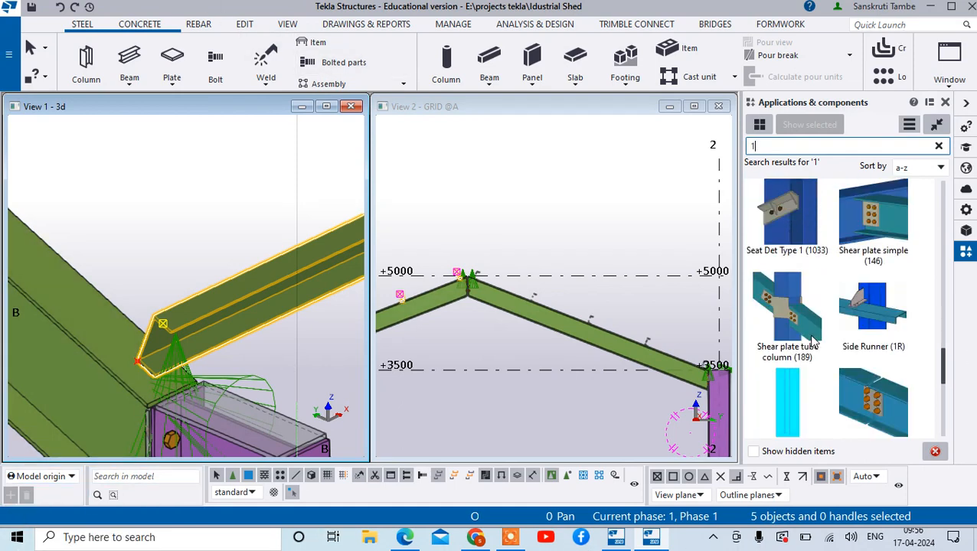
scroll(813, 342, down, 1)
scroll(814, 343, down, 4)
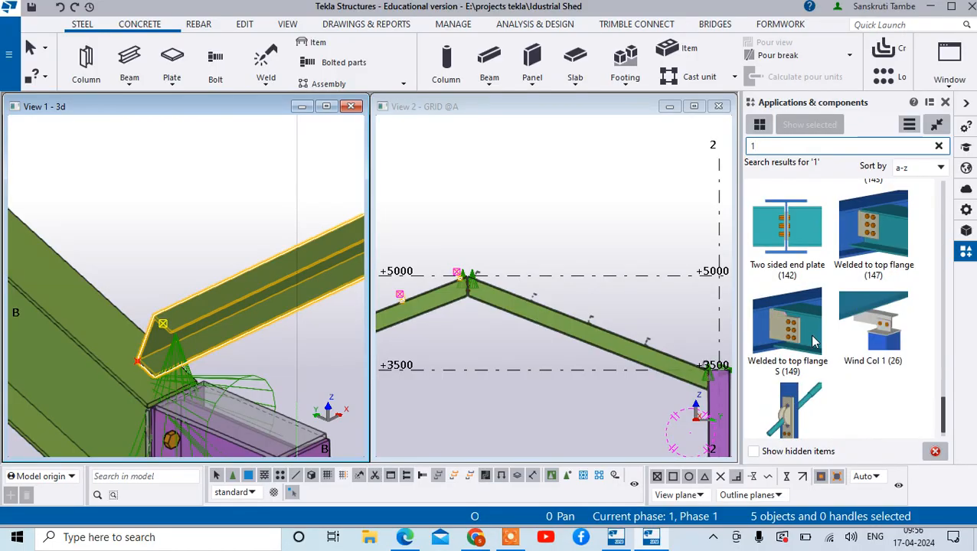
scroll(814, 342, up, 1)
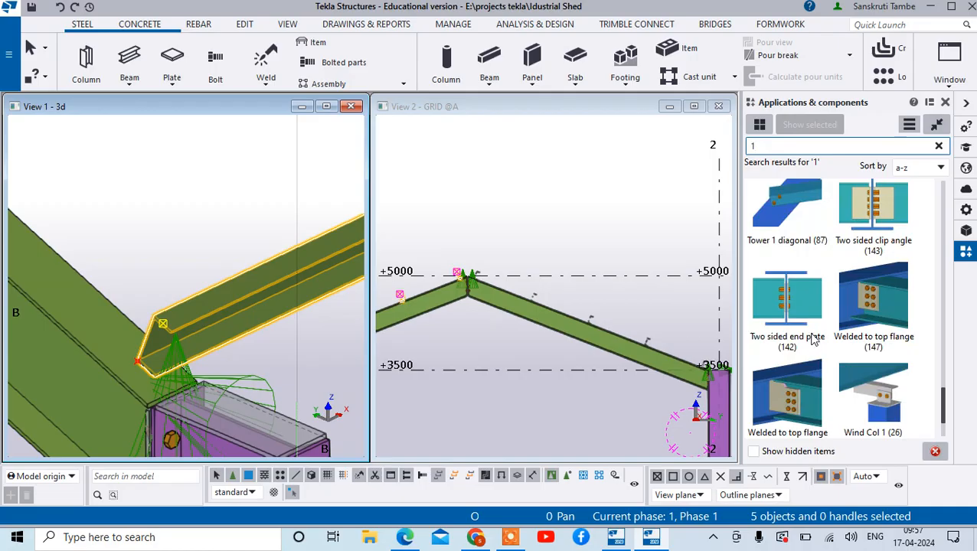
scroll(813, 341, up, 2)
scroll(812, 335, up, 2)
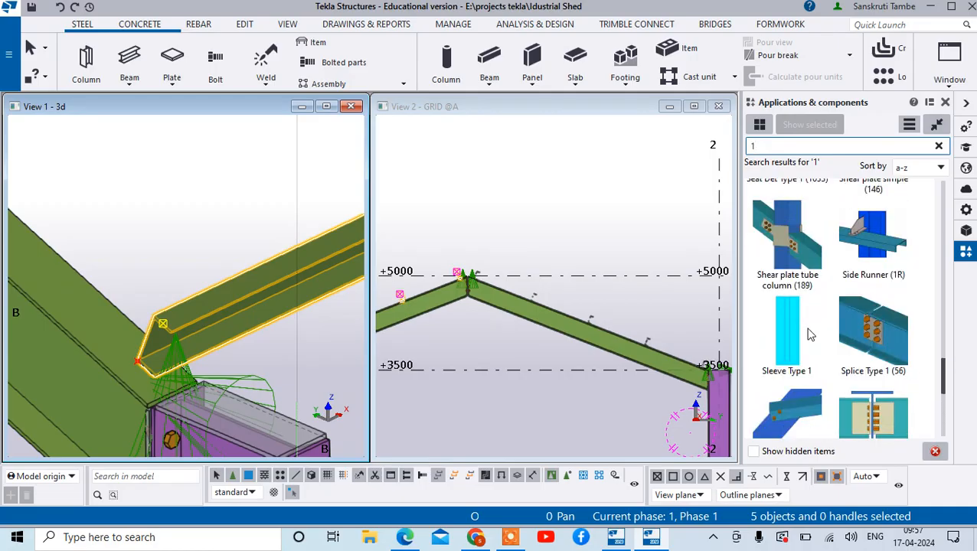
scroll(810, 331, up, 2)
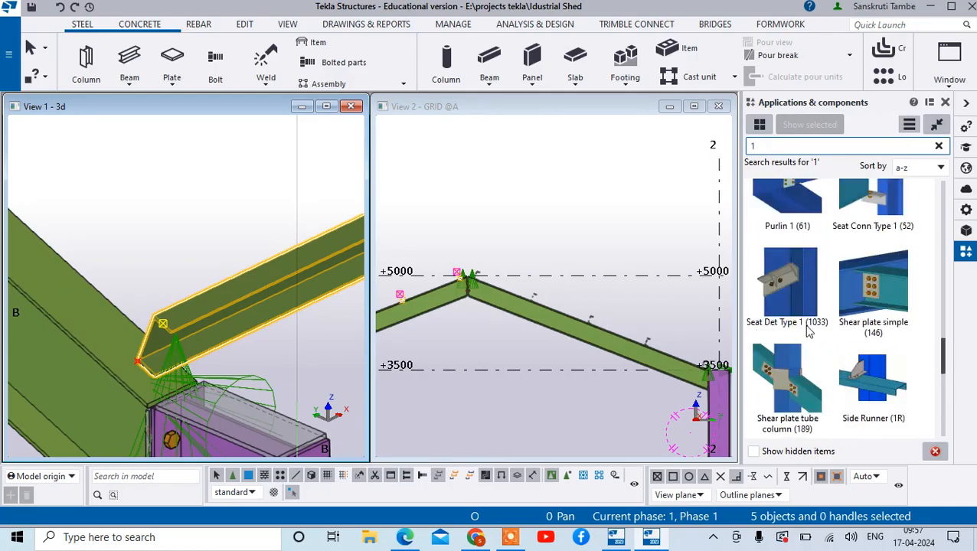
scroll(807, 306, up, 1)
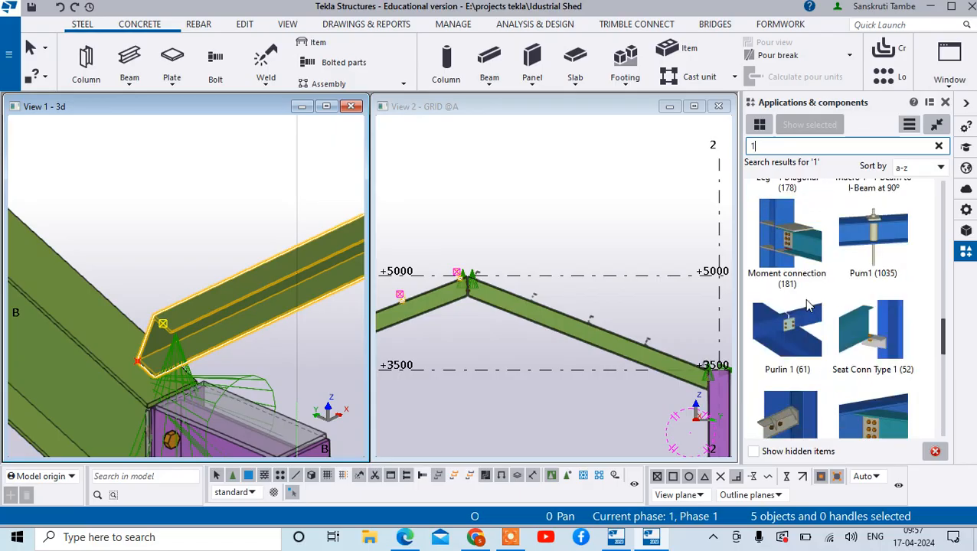
scroll(808, 306, up, 3)
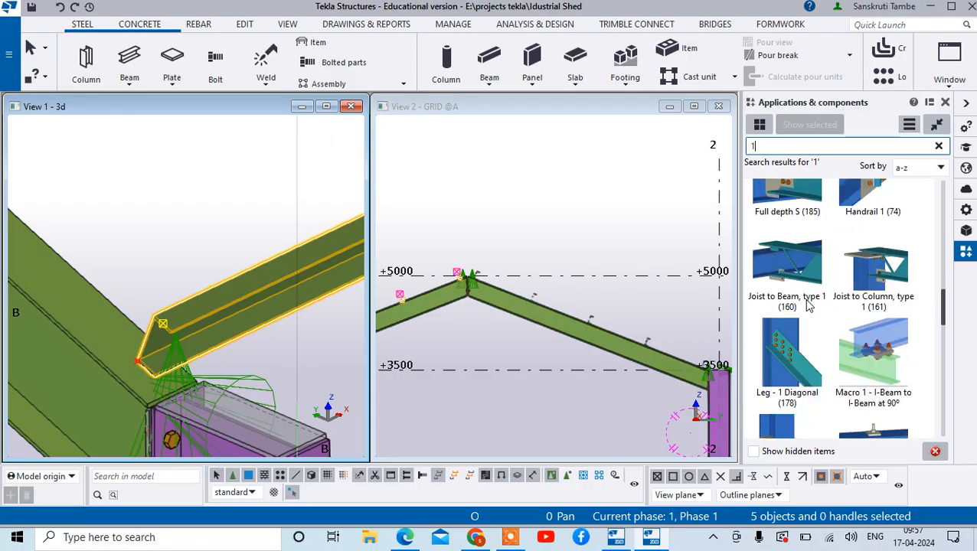
scroll(808, 306, down, 2)
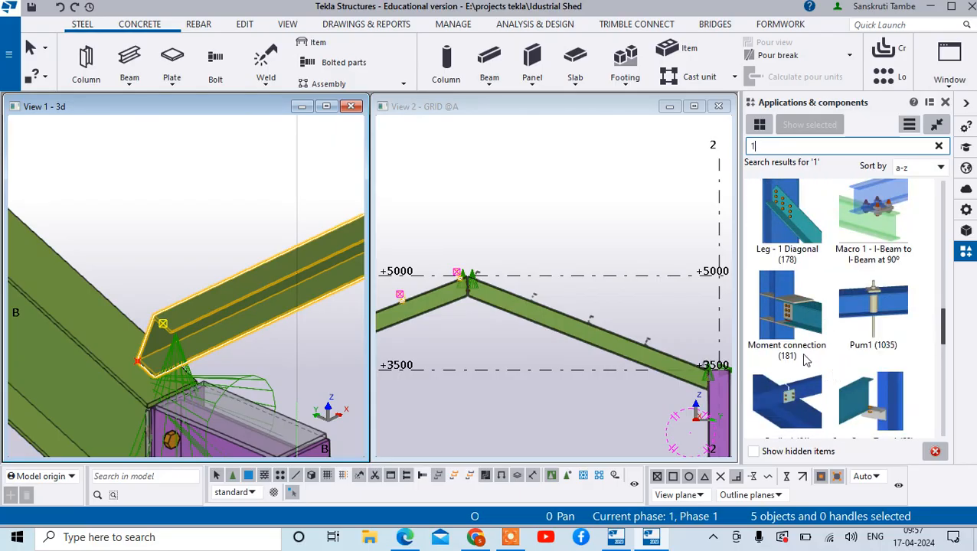
click(794, 396)
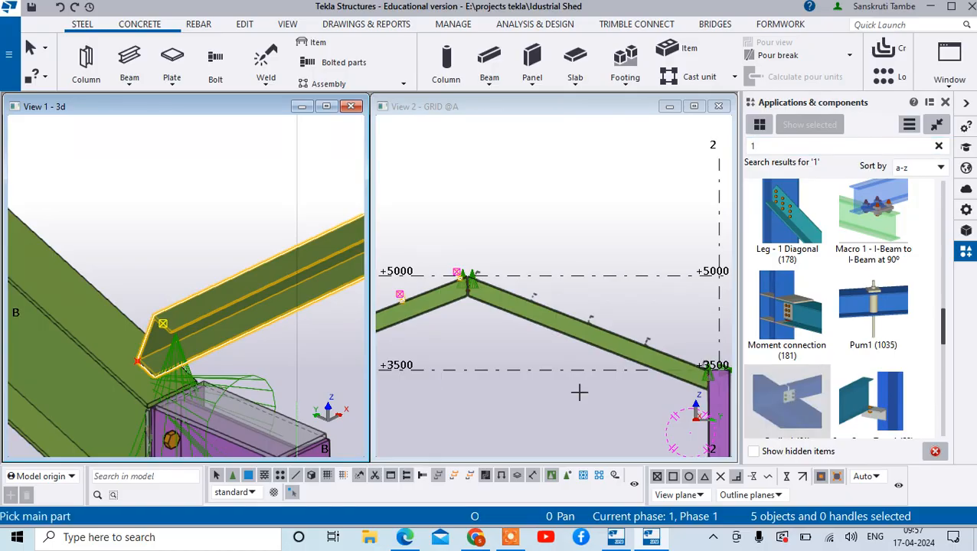
scroll(219, 225, down, 2)
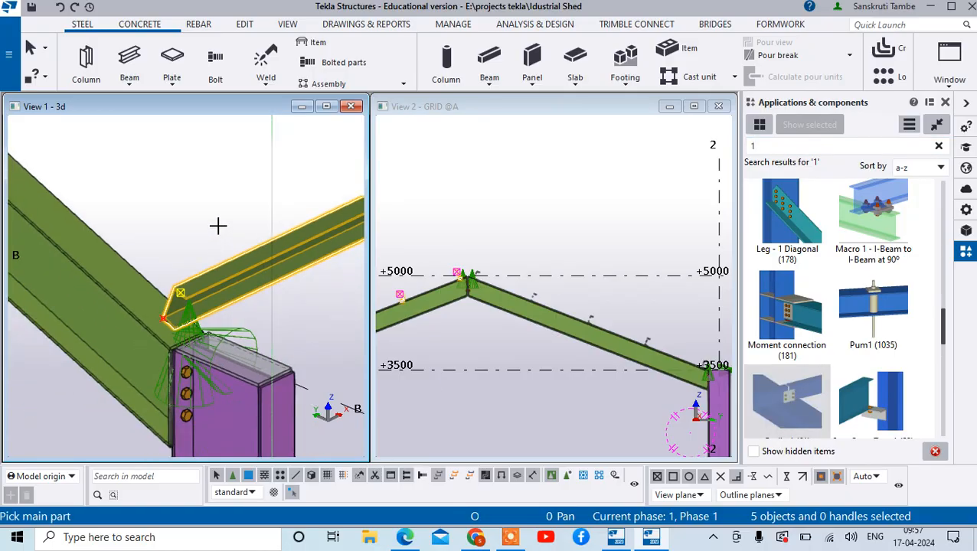
click(134, 325)
click(185, 279)
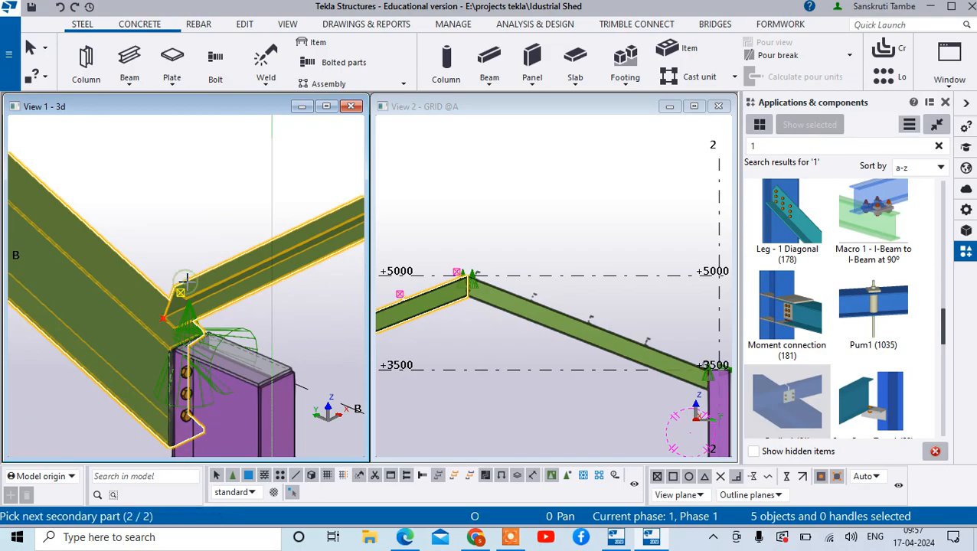
right_click(232, 196)
click(260, 203)
double_click(221, 218)
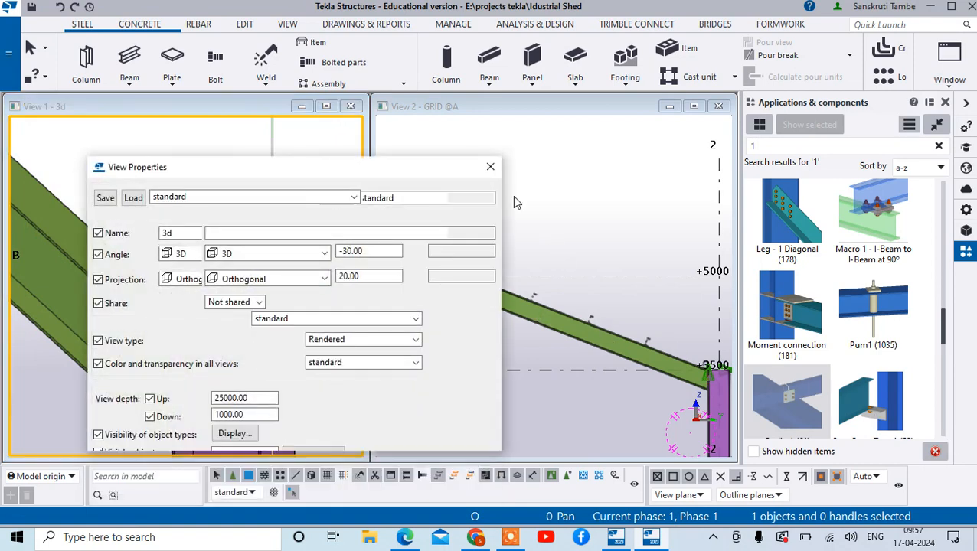
click(489, 167)
- Try the Purlin 1 (61) component with the rafter as main part and the lowest purlin as secondary part, and end the command
click(787, 393)
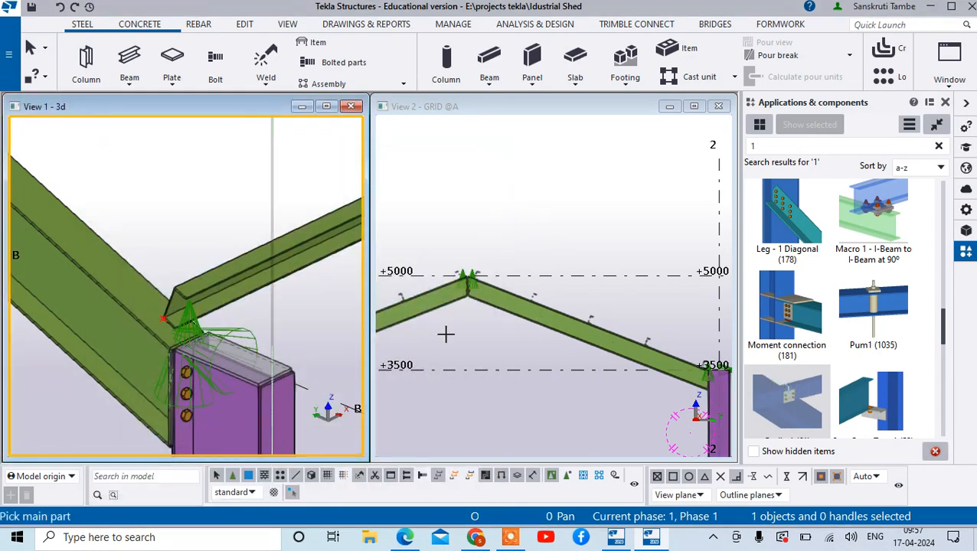
click(135, 313)
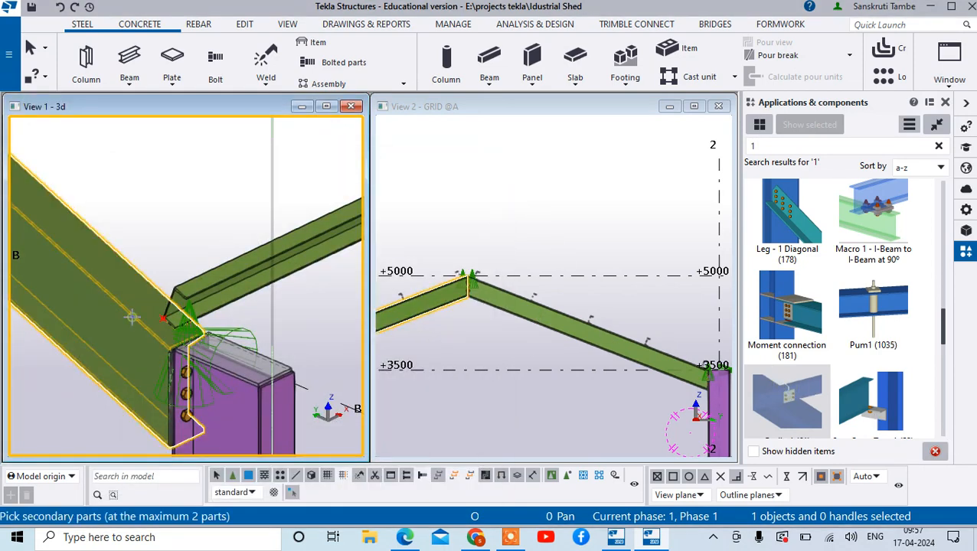
click(196, 280)
middle_drag(202, 280, 207, 273)
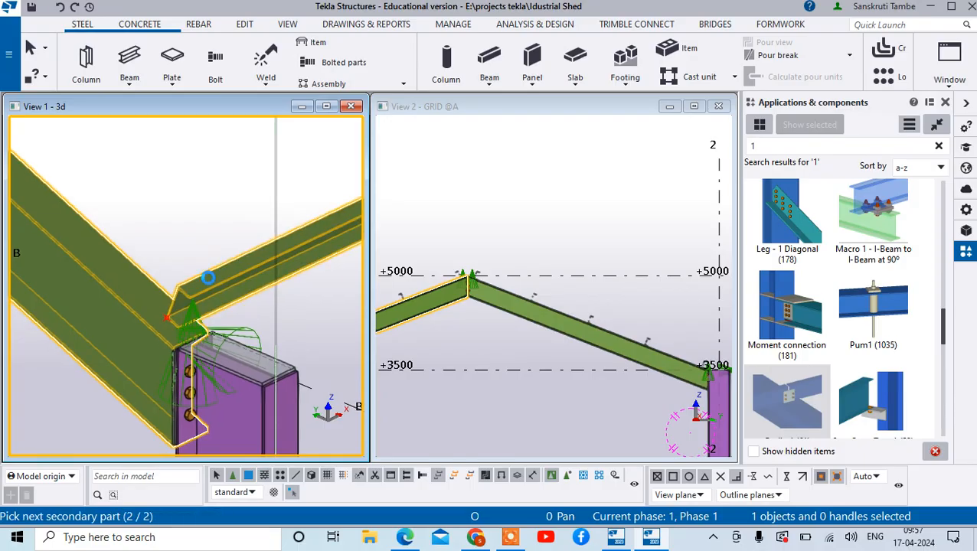
middle_click(208, 278)
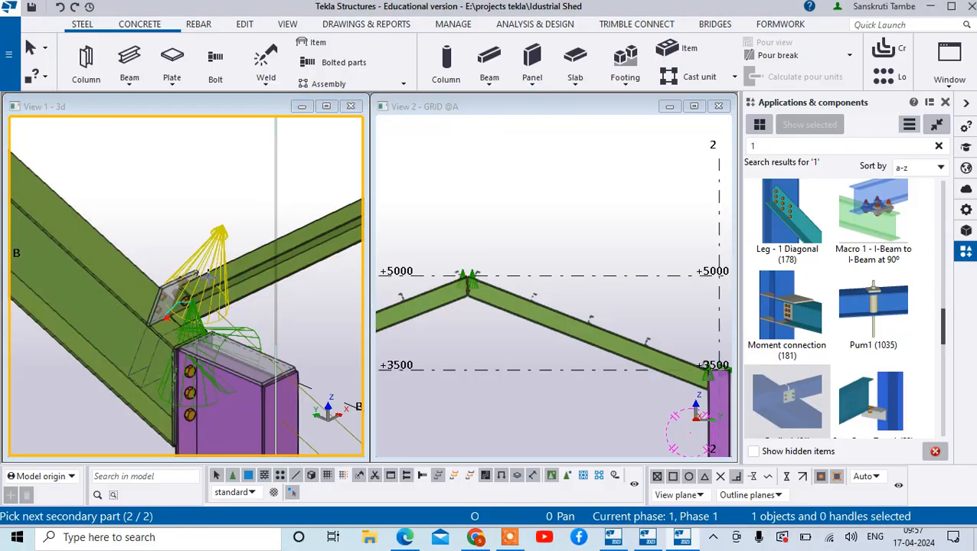
scroll(183, 299, up, 5)
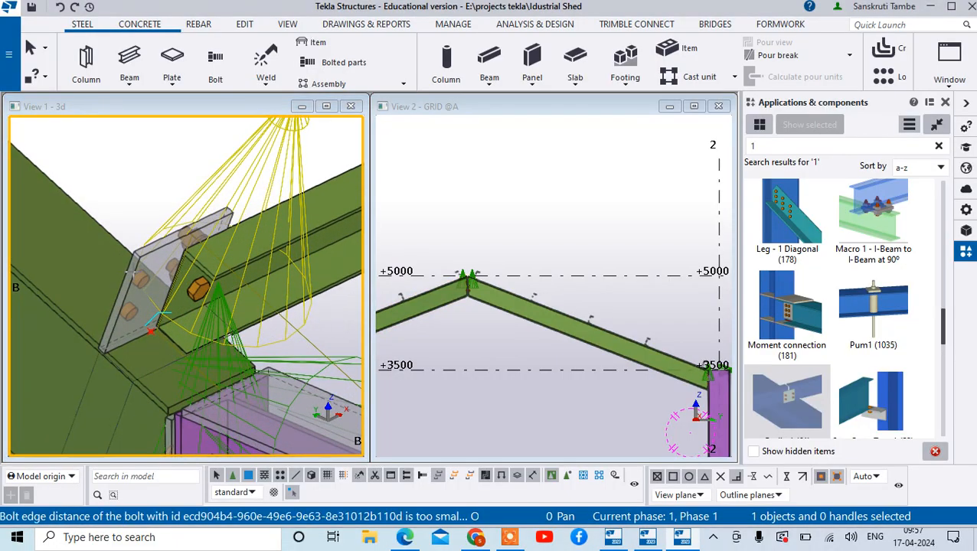
right_click(176, 194)
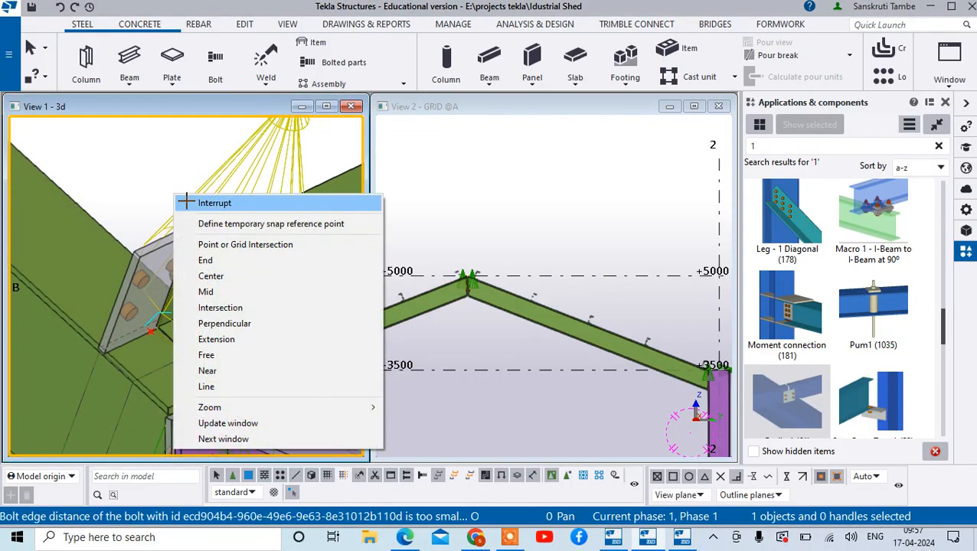
click(186, 203)
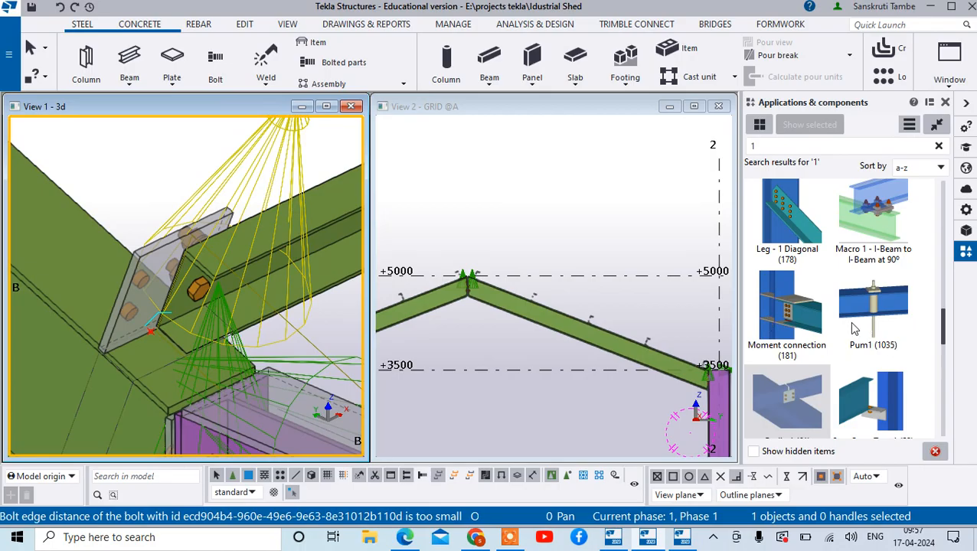
- Check the catalogue for alternative connections and undo the Purlin 1 connection between the rafter and the lowest purlin
scroll(820, 327, down, 1)
scroll(822, 320, up, 2)
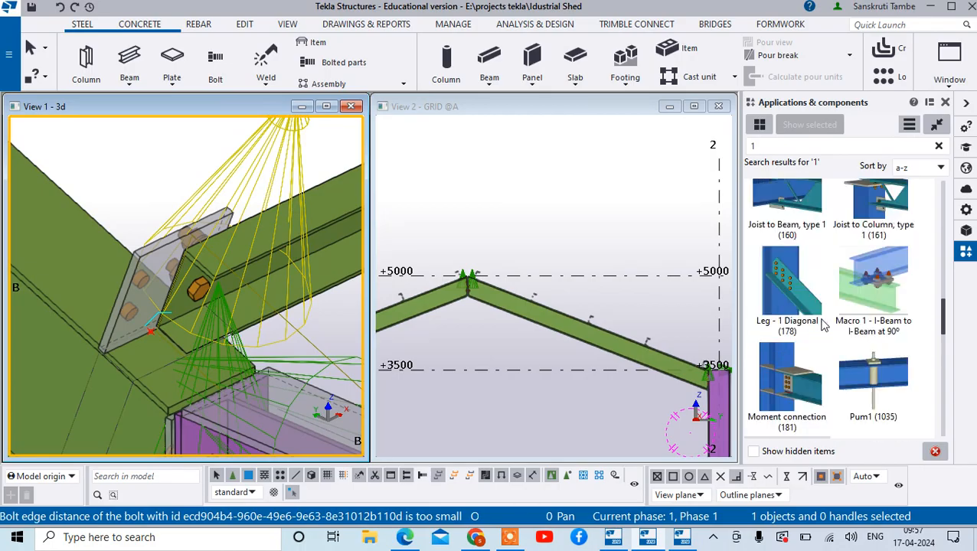
scroll(822, 325, up, 4)
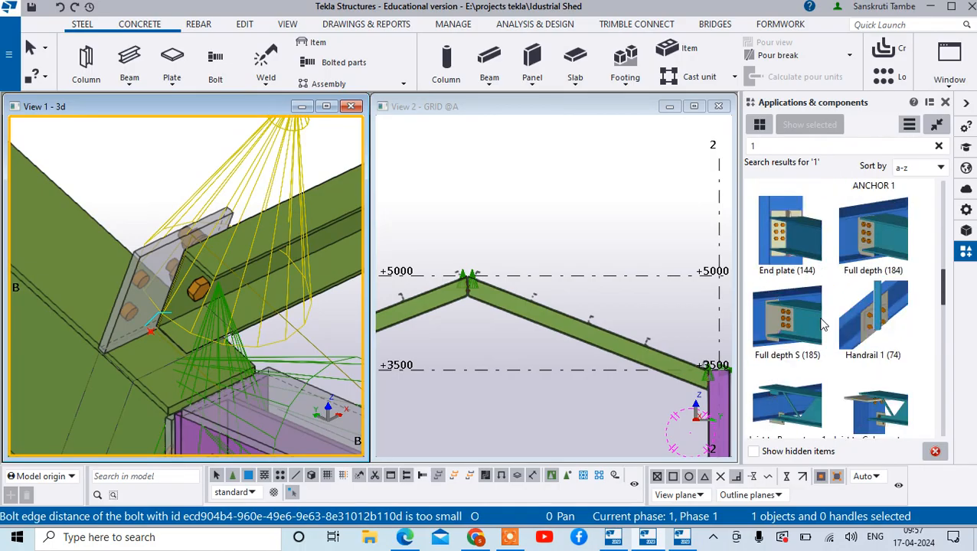
scroll(822, 325, up, 2)
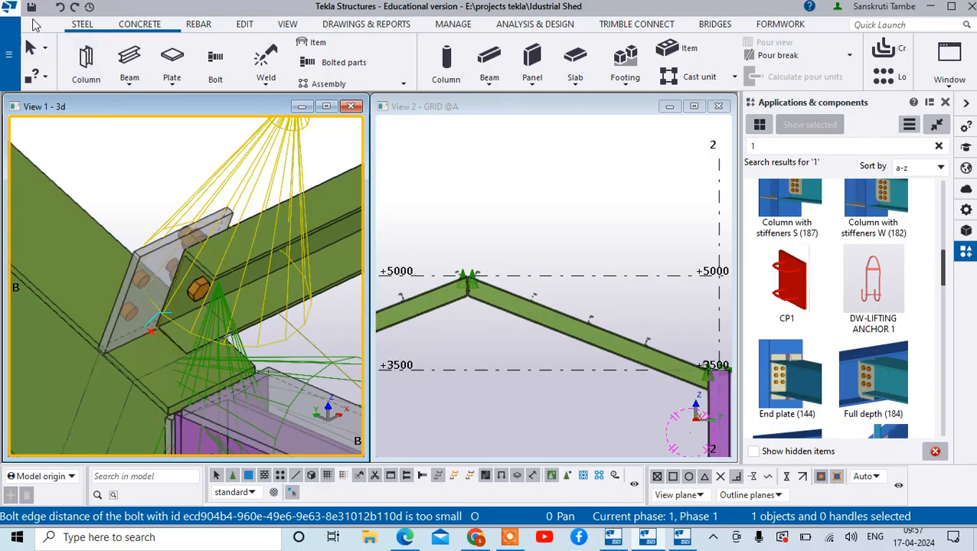
click(59, 7)
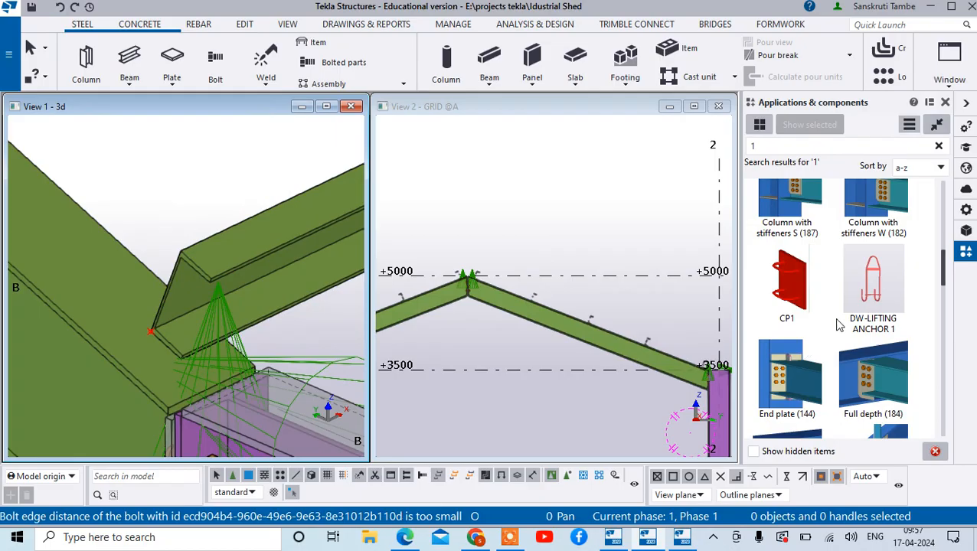
- Search the applications and components catalogue for "pur" instead of "1"
scroll(838, 325, up, 2)
click(756, 146)
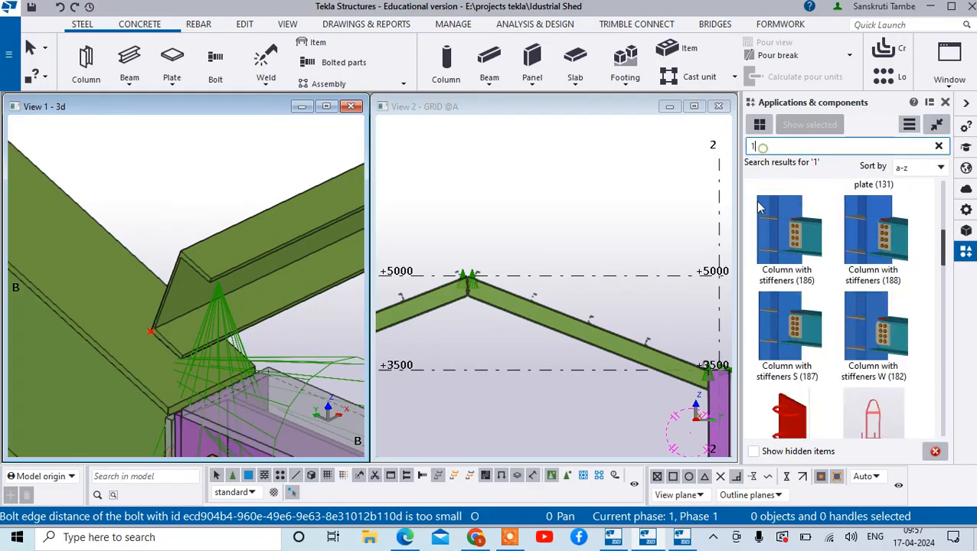
key(BackSpace)
text(purlin)
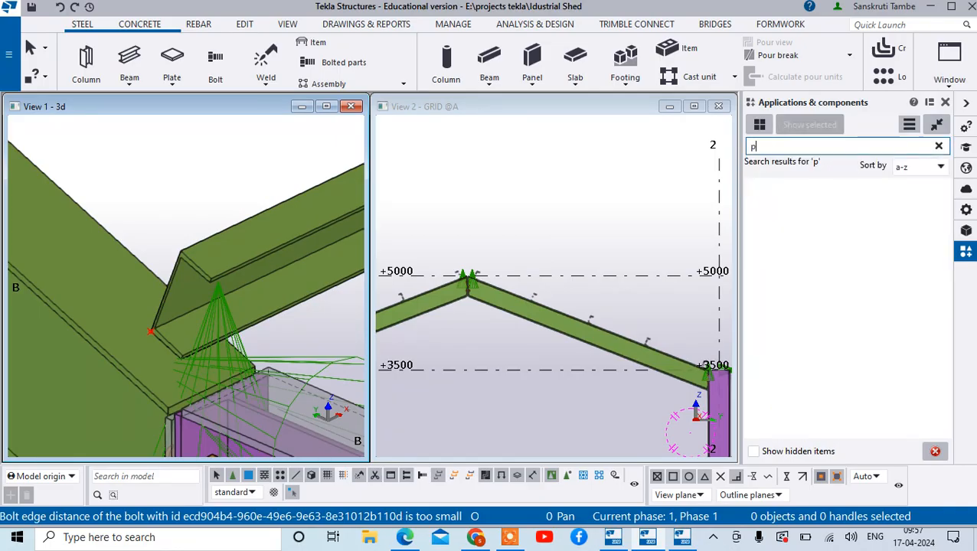
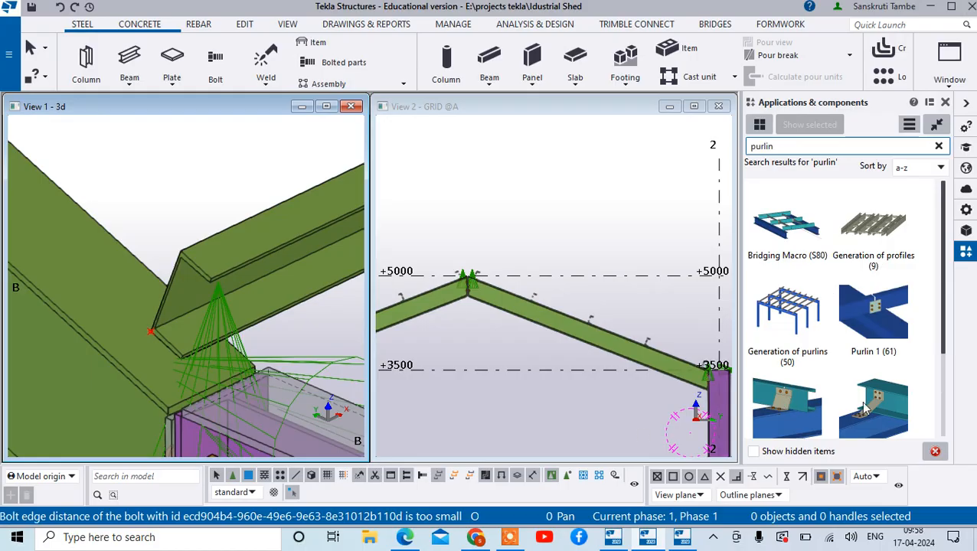
- Try the Purlin connections (11) component with the rafter as main part and the lowest purlin as secondary part, and end the command
scroll(873, 329, down, 1)
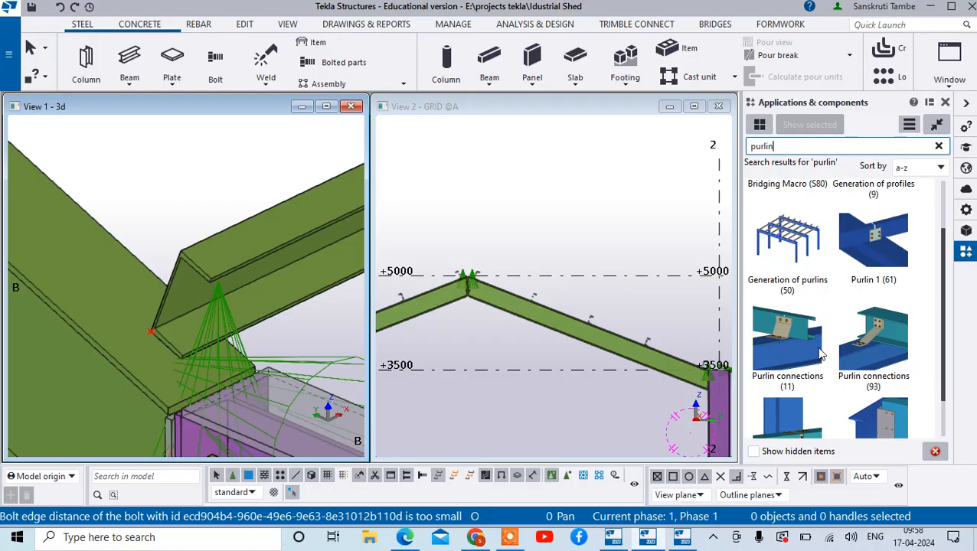
scroll(818, 353, down, 1)
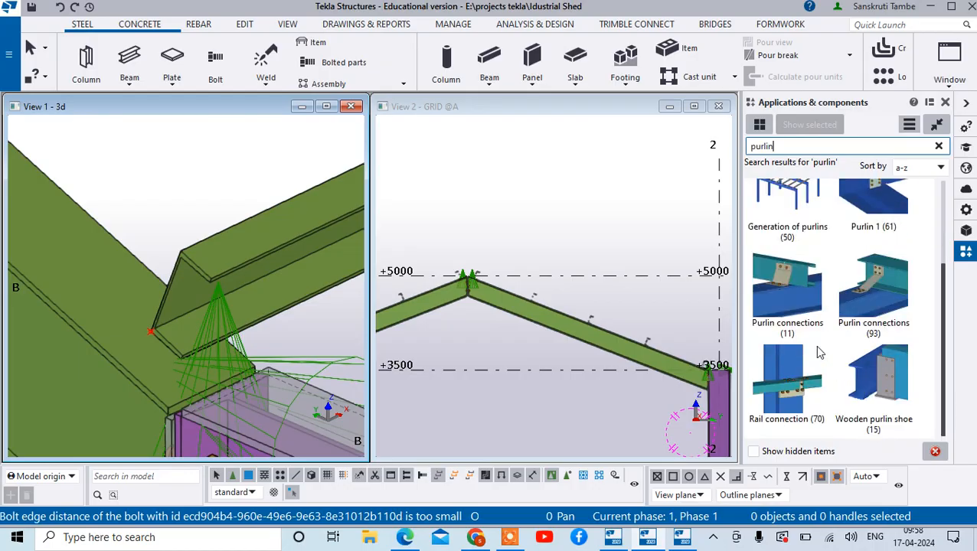
click(778, 315)
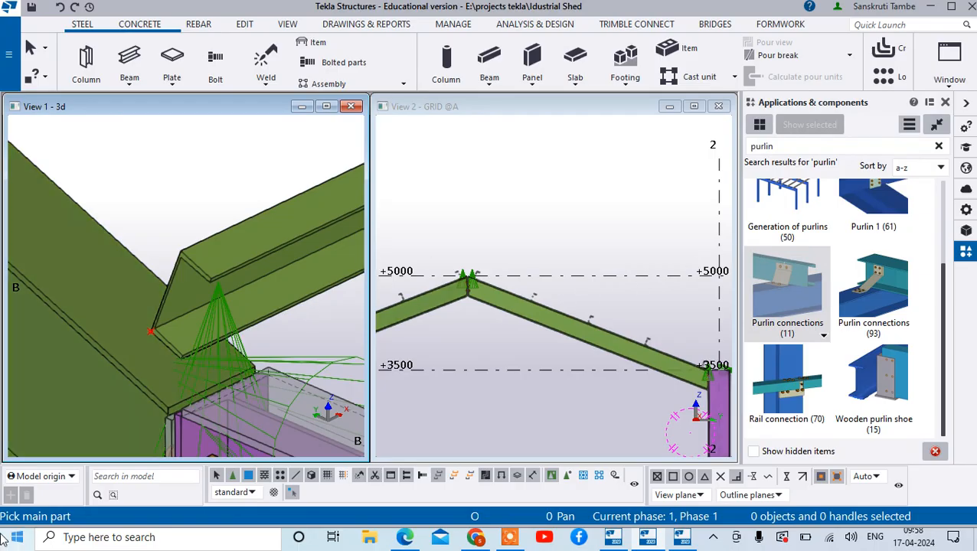
click(134, 392)
click(232, 275)
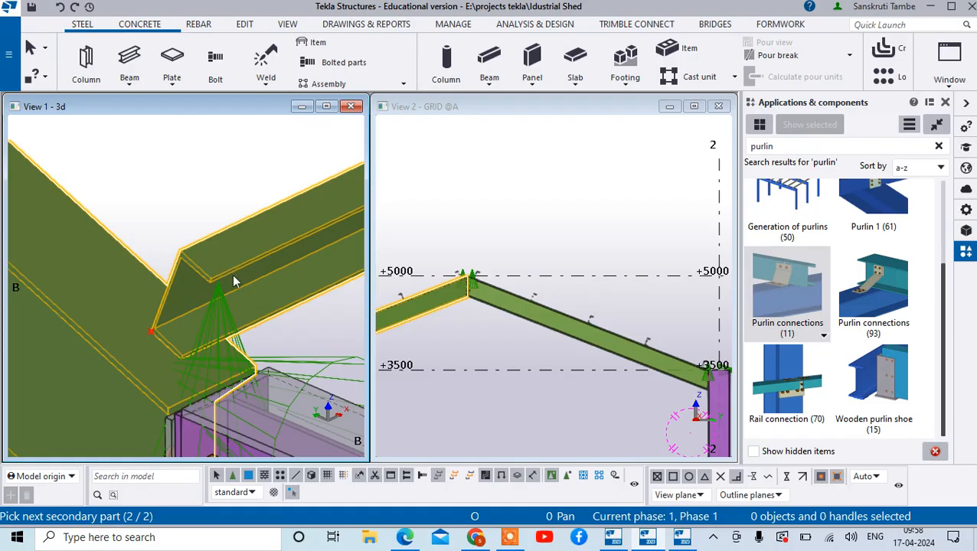
middle_click(234, 276)
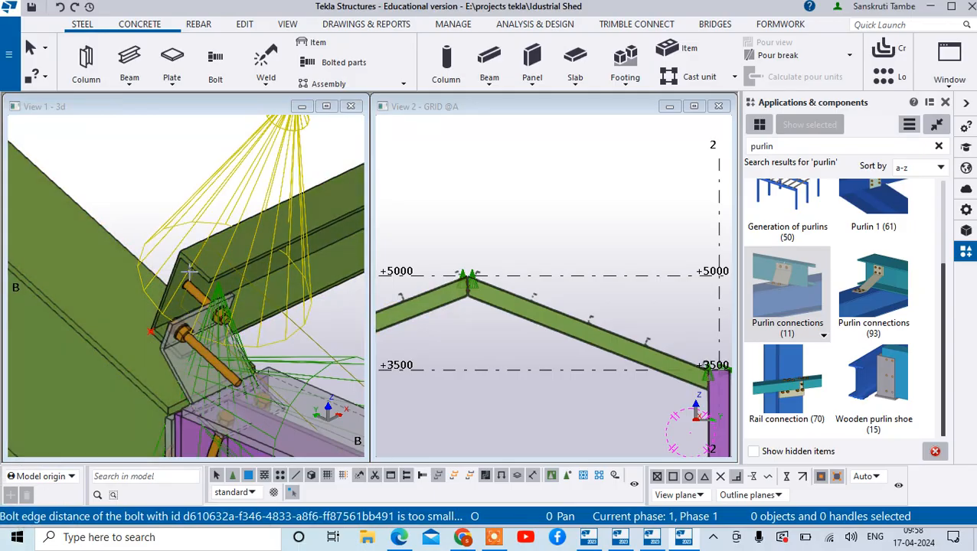
scroll(182, 334, up, 3)
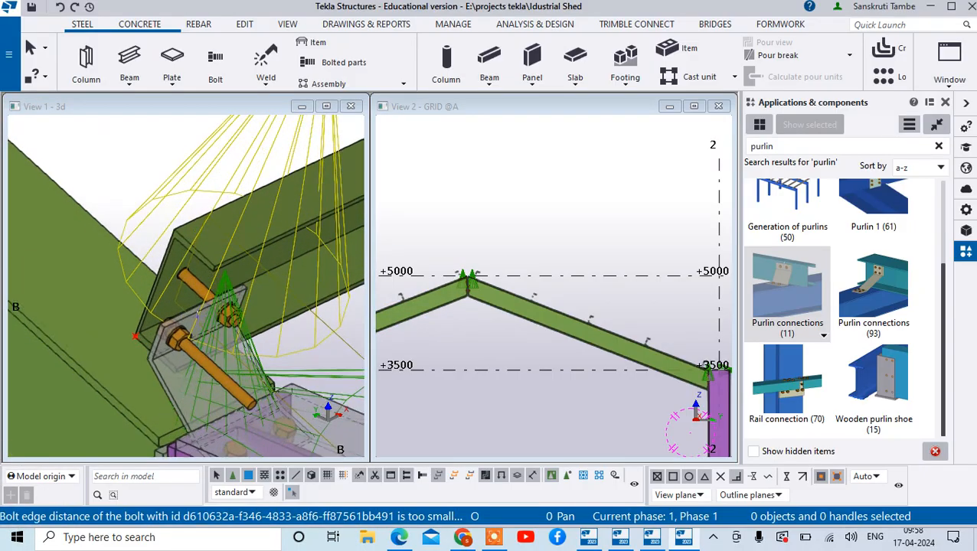
scroll(164, 183, up, 2)
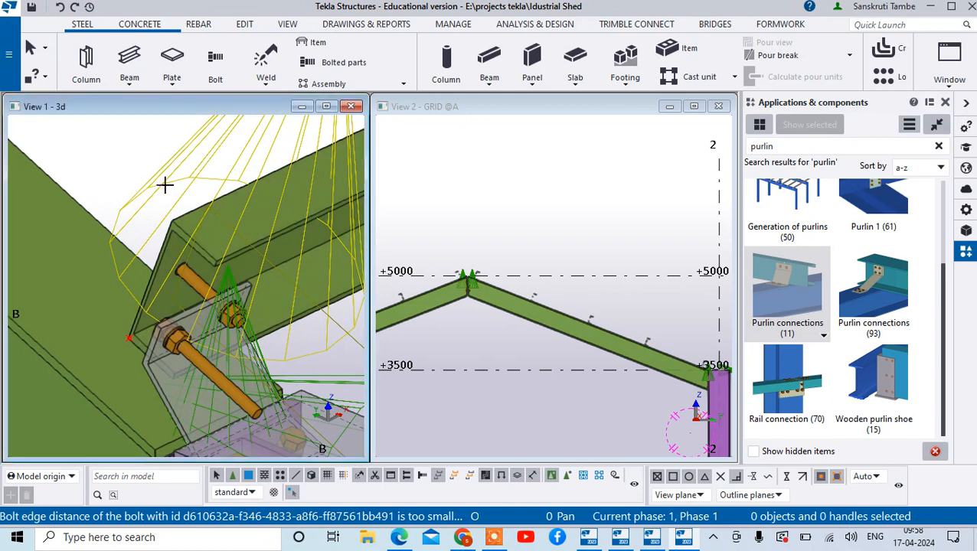
click(164, 183)
right_click(151, 167)
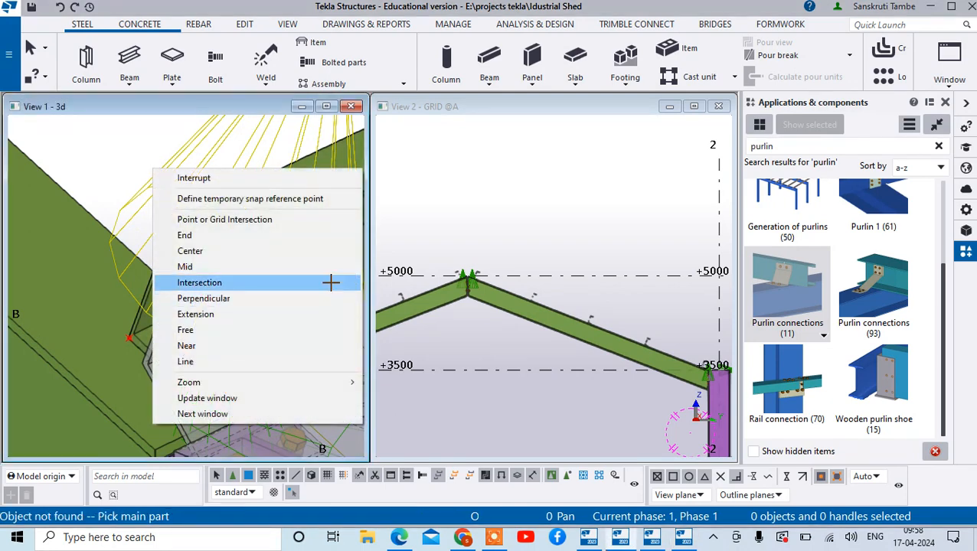
click(196, 177)
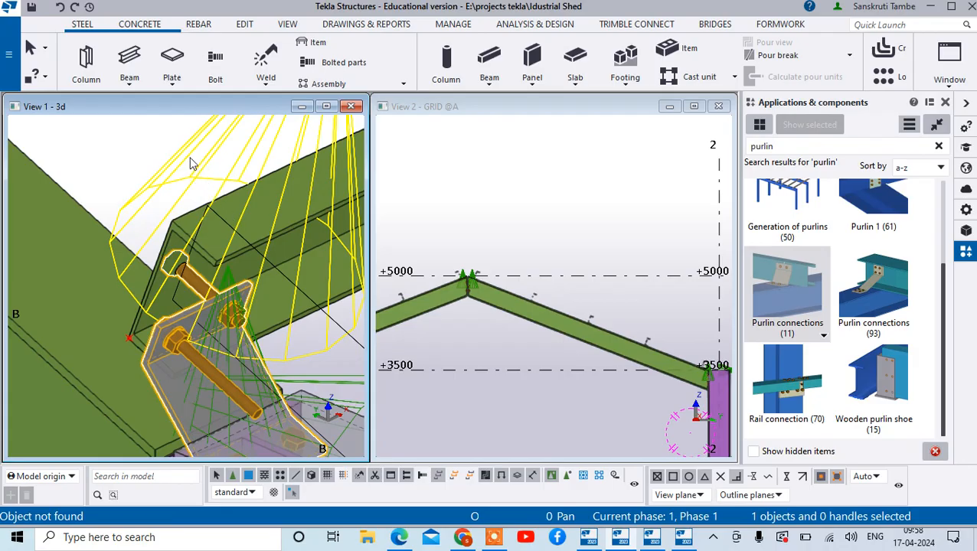
- Examine the parts, parameters, cleat, bolt and analysis settings of the placed Purlin connections (11) component
double_click(191, 163)
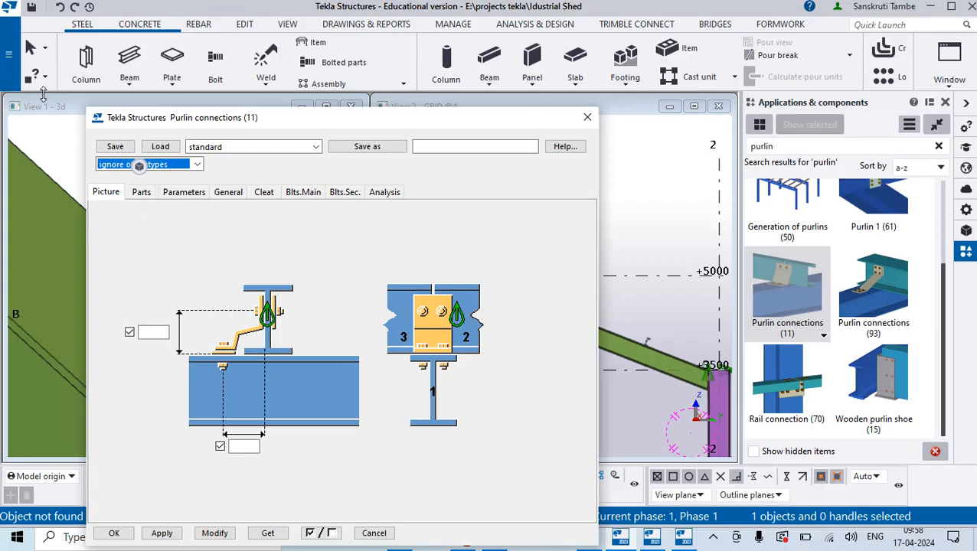
click(144, 194)
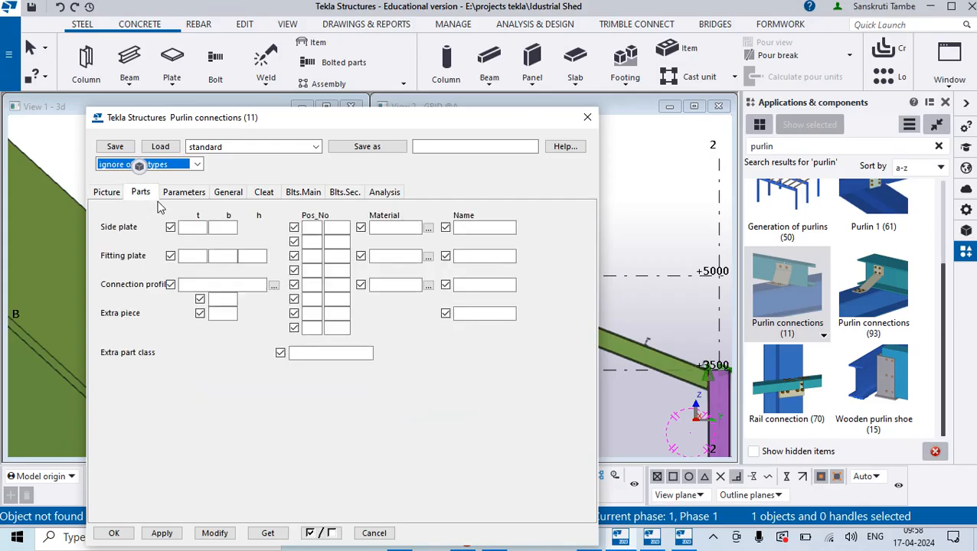
click(184, 193)
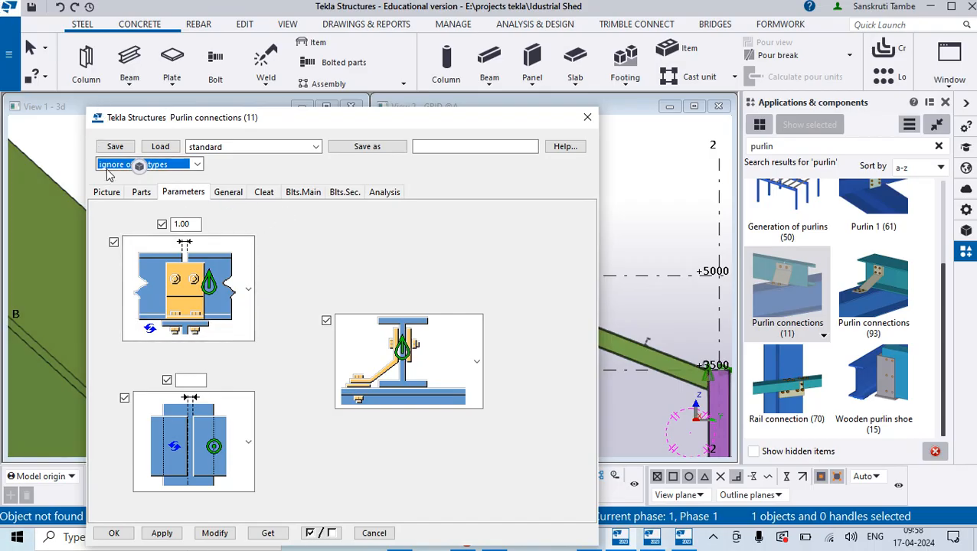
click(107, 193)
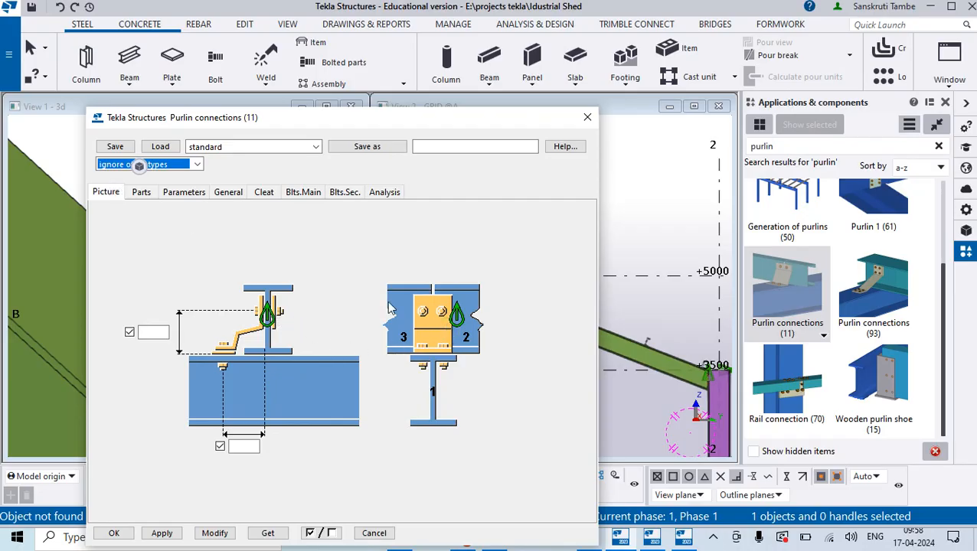
click(227, 195)
click(196, 194)
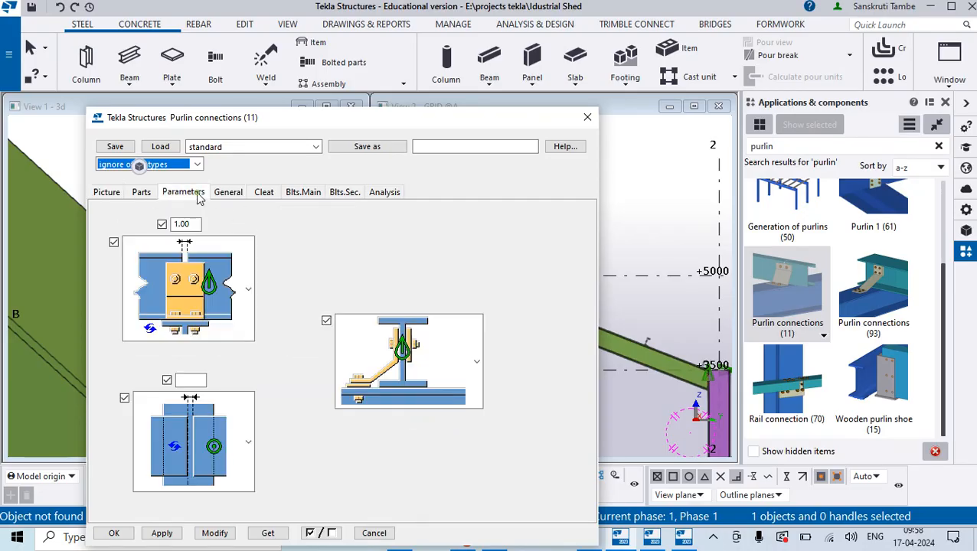
click(268, 193)
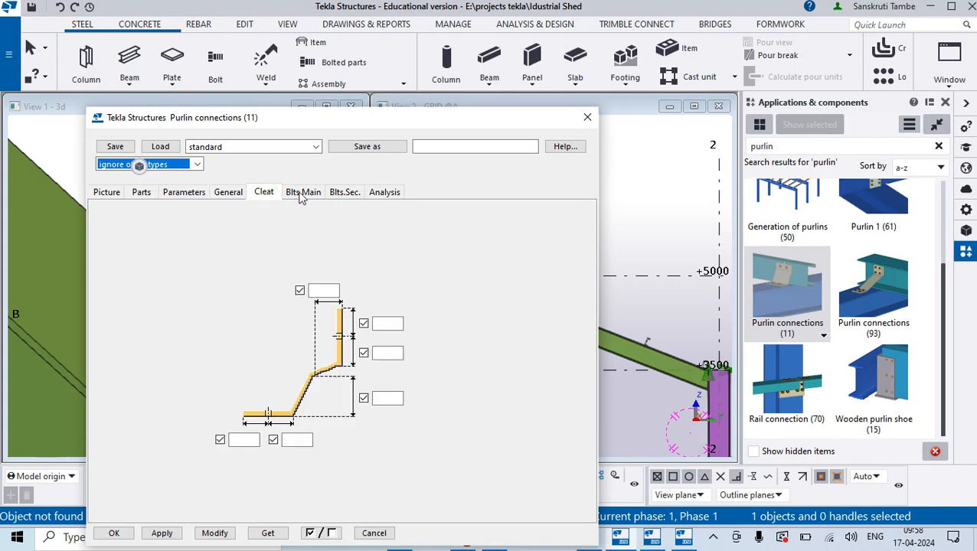
click(301, 195)
click(343, 193)
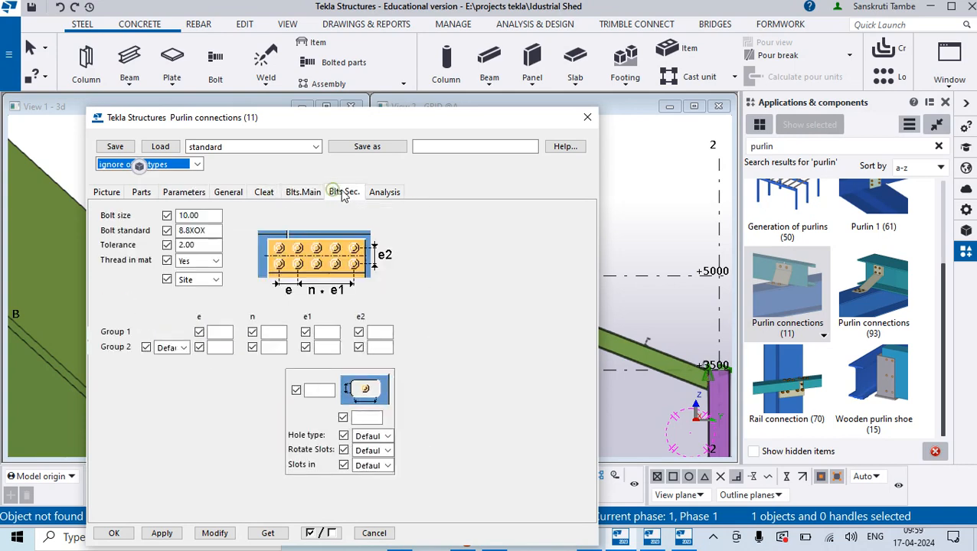
click(381, 196)
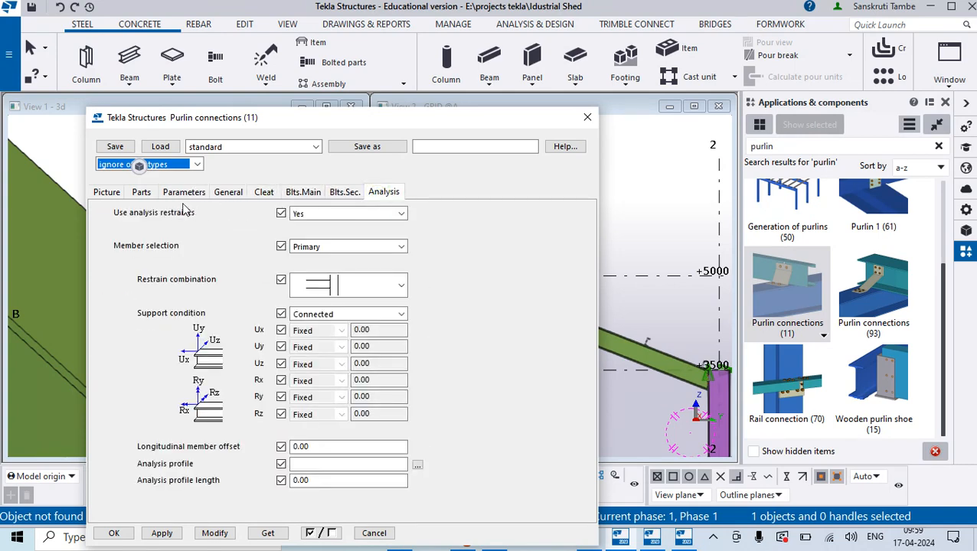
click(178, 192)
click(141, 192)
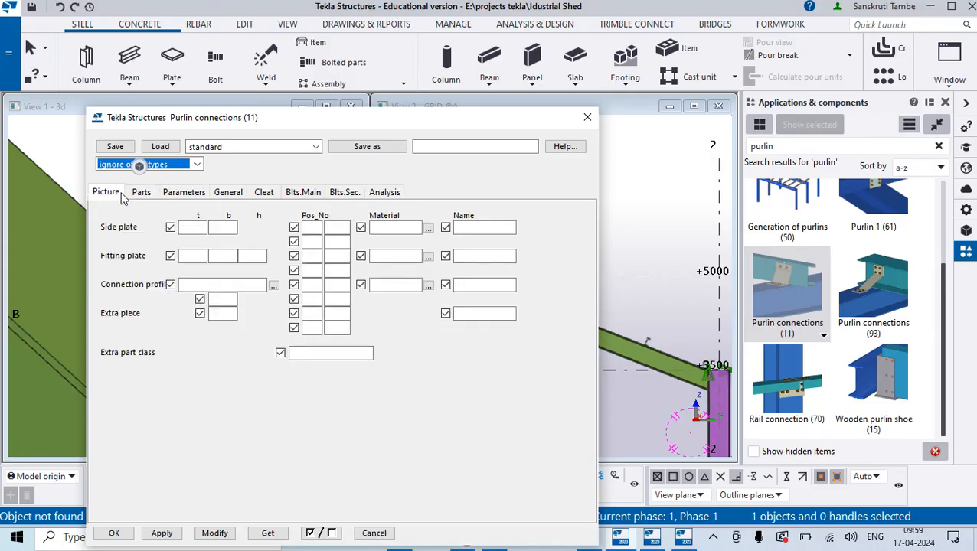
click(121, 196)
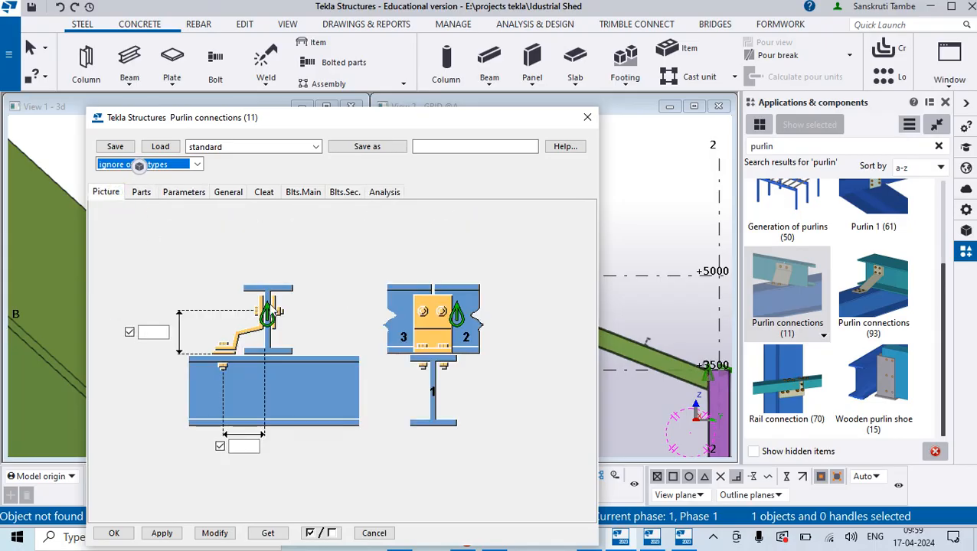
- Close the component's settings without changes and undo the Purlin connections (11) connection between the rafter and the lowest purlin
click(587, 117)
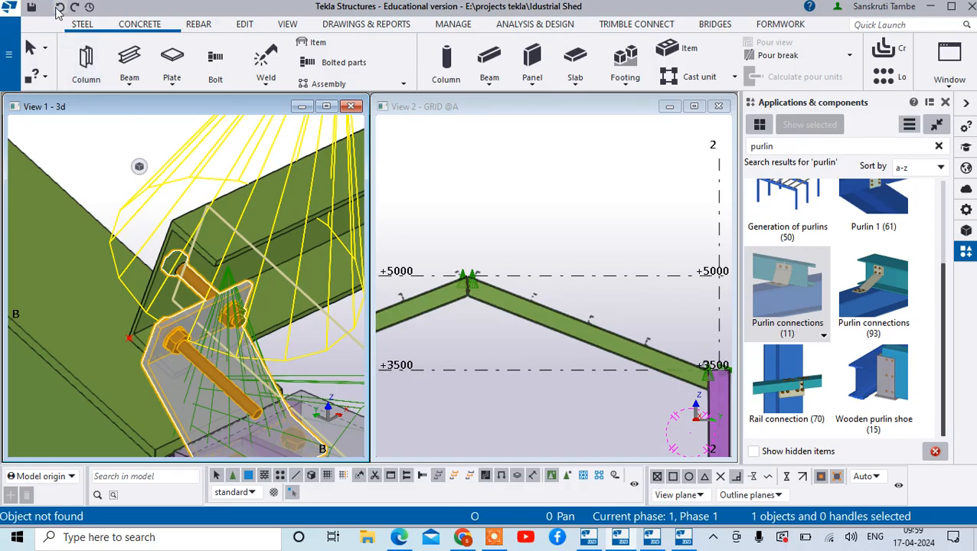
click(59, 8)
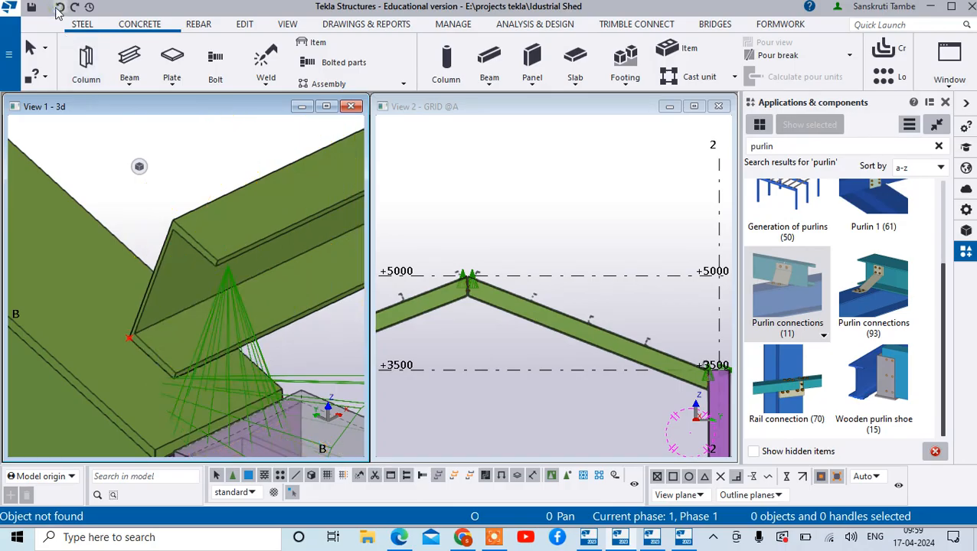
- Apply the Purlin connections (93) component with the rafter as main part and the lowest purlin as secondary part, and end the command
click(868, 306)
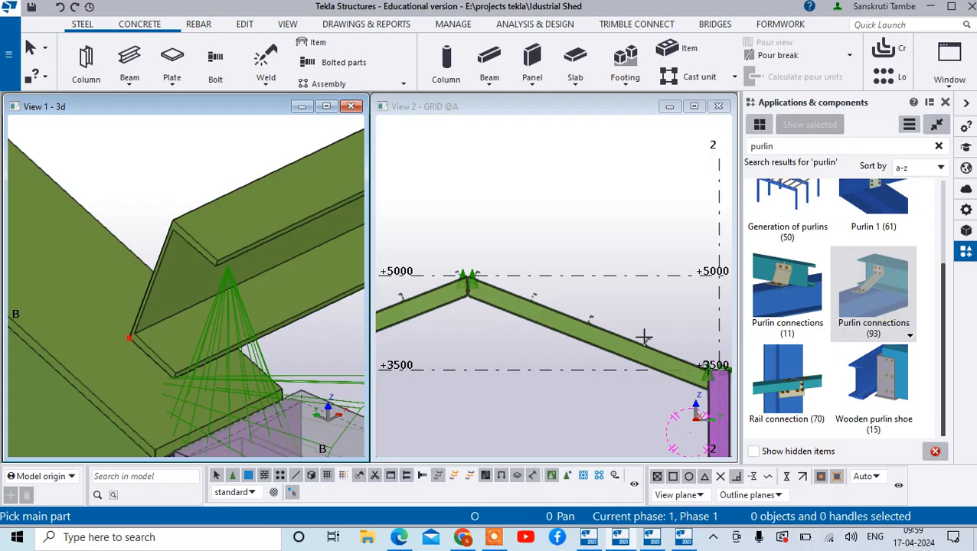
click(162, 414)
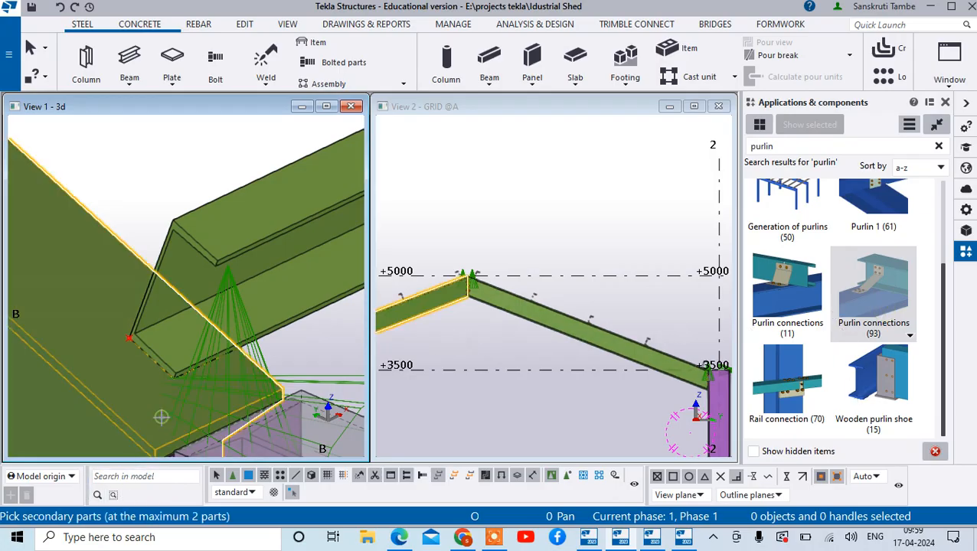
click(186, 373)
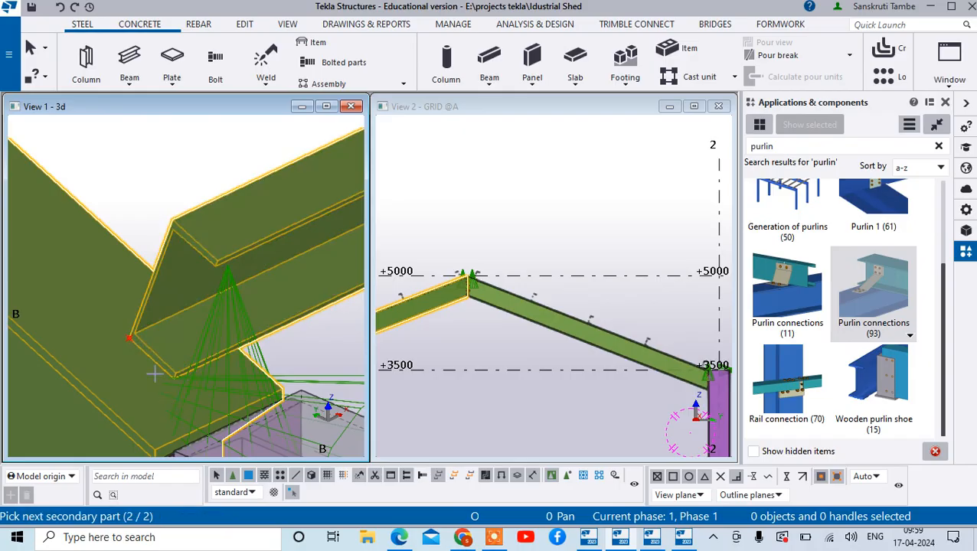
click(155, 374)
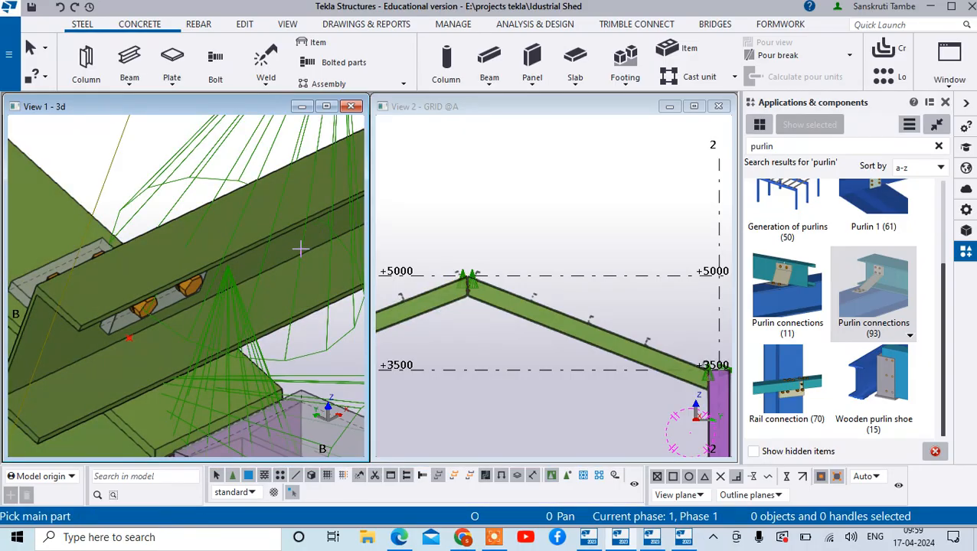
scroll(280, 261, down, 5)
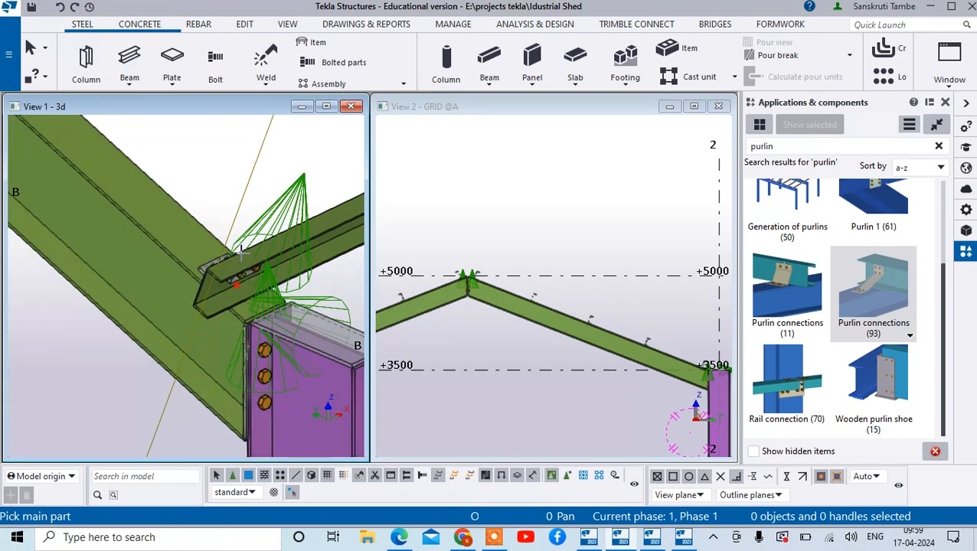
right_click(203, 213)
click(208, 221)
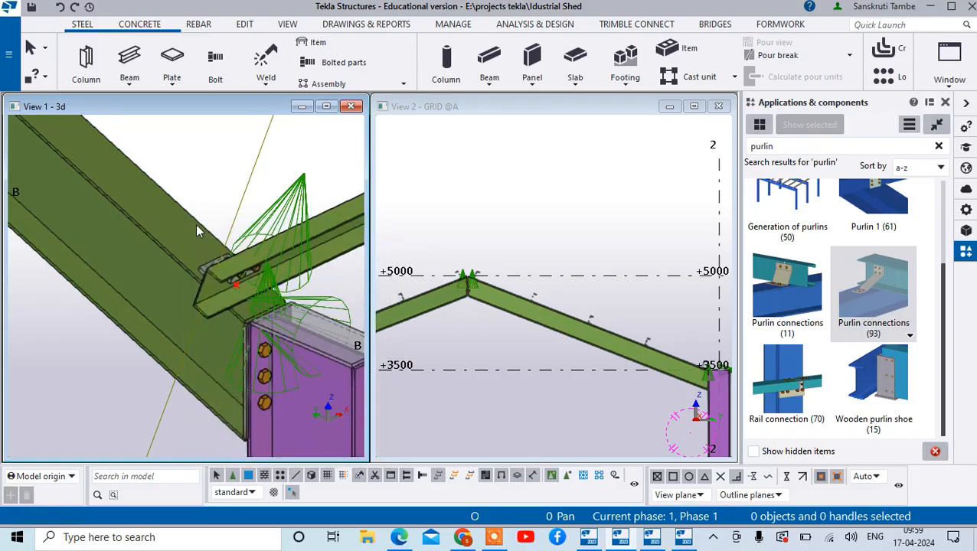
- Examine the cleat and bolts between the rafter and the lowest purlin from the other side, and the neighbouring purlins along the rafter
ctrl+middle_drag(200, 224, 310, 203)
scroll(232, 264, down, 10)
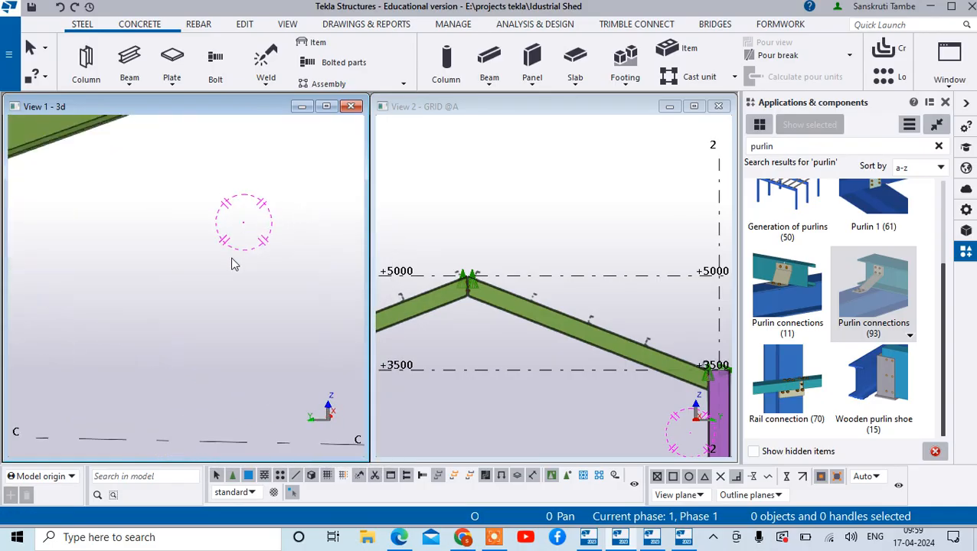
ctrl+middle_drag(254, 243, 299, 229)
scroll(258, 234, up, 3)
scroll(258, 238, up, 8)
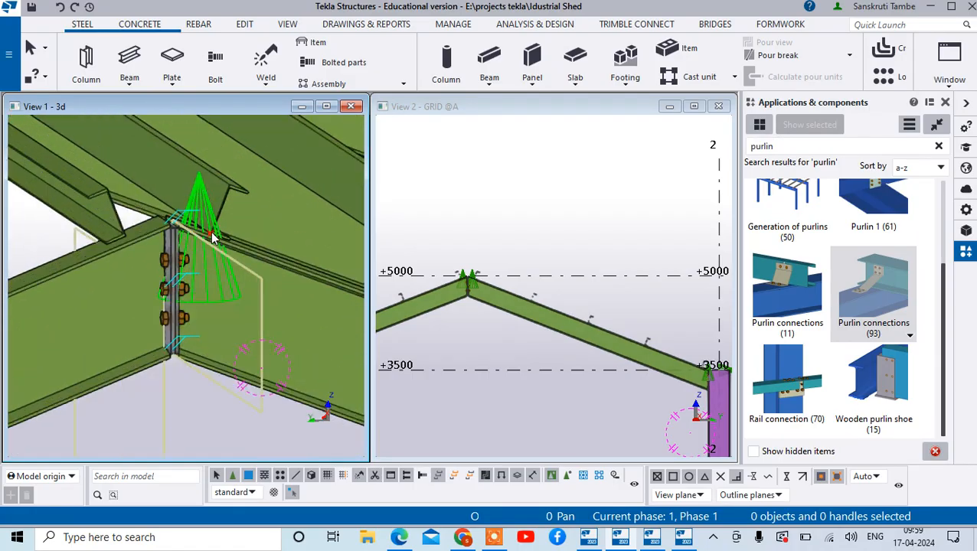
scroll(219, 388, down, 10)
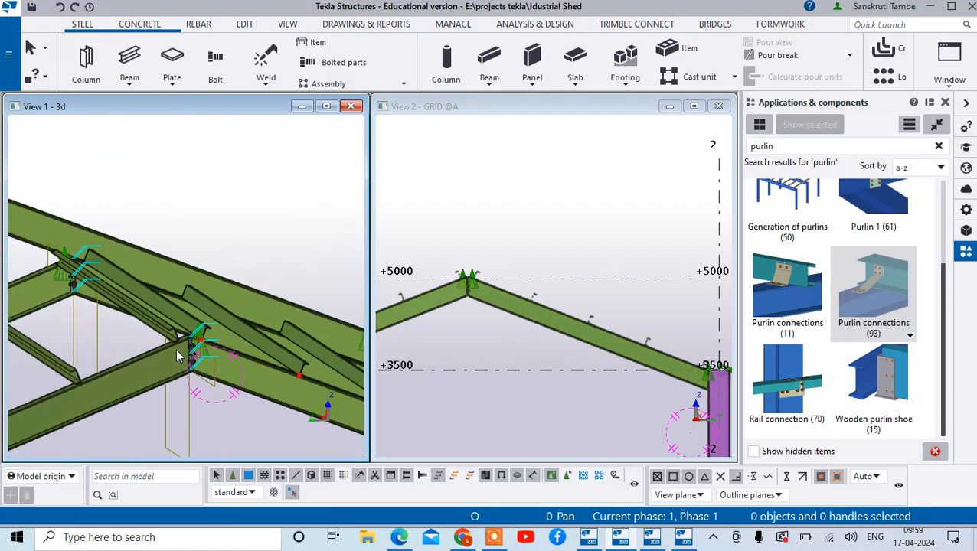
scroll(297, 385, up, 8)
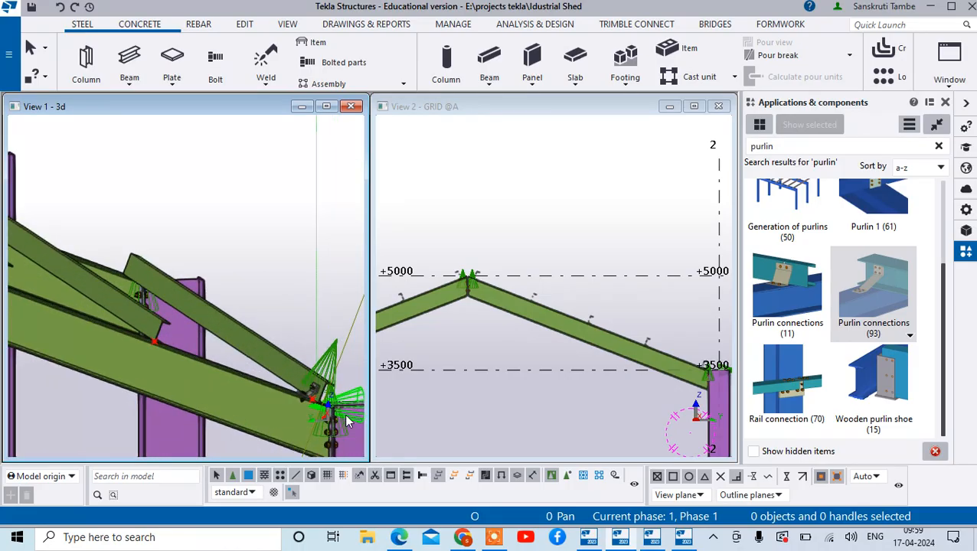
scroll(289, 381, up, 3)
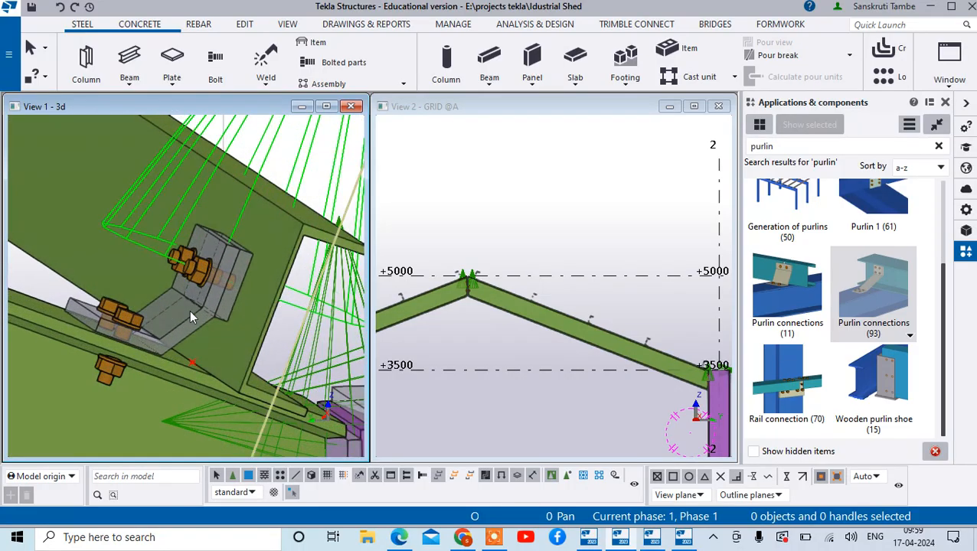
scroll(170, 312, up, 1)
scroll(152, 312, down, 1)
scroll(171, 302, up, 1)
scroll(263, 303, down, 6)
scroll(297, 333, down, 4)
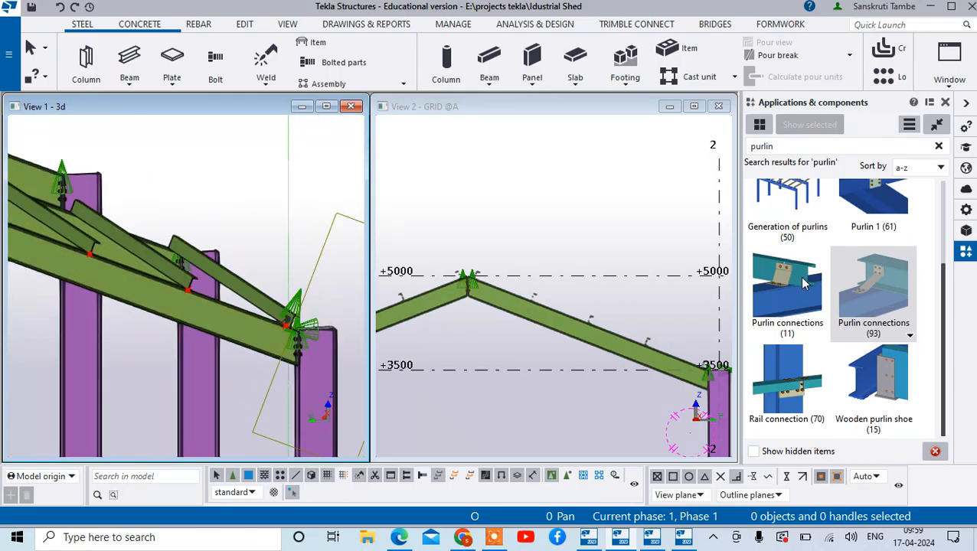
click(230, 314)
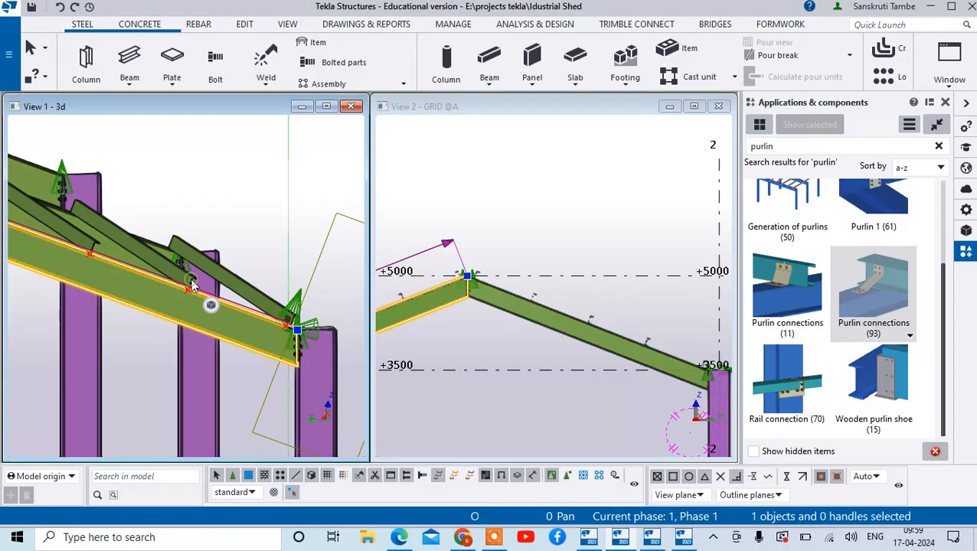
click(279, 202)
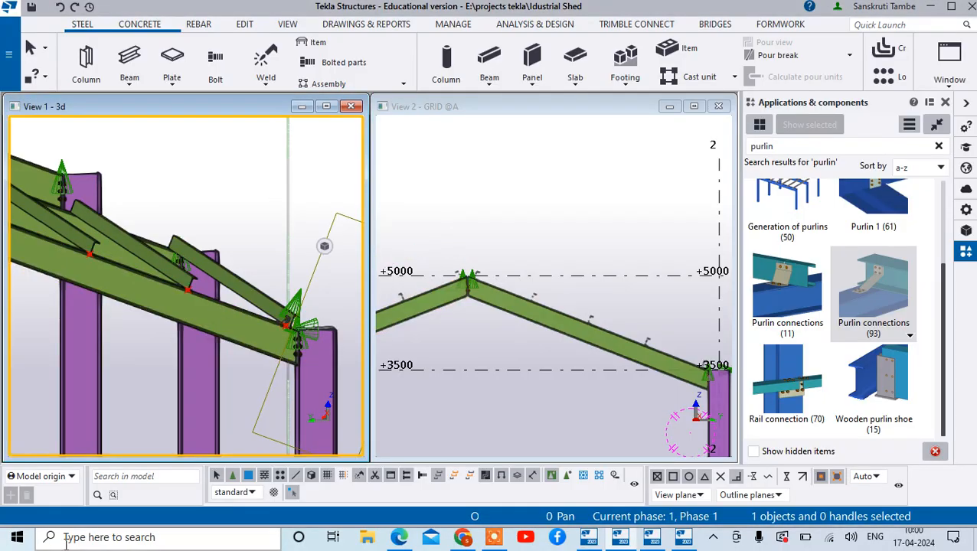
- Connect the second and third purlins from the eave to the grid A rafter on the grid 1 side with Purlin connections (93)
click(862, 286)
click(205, 305)
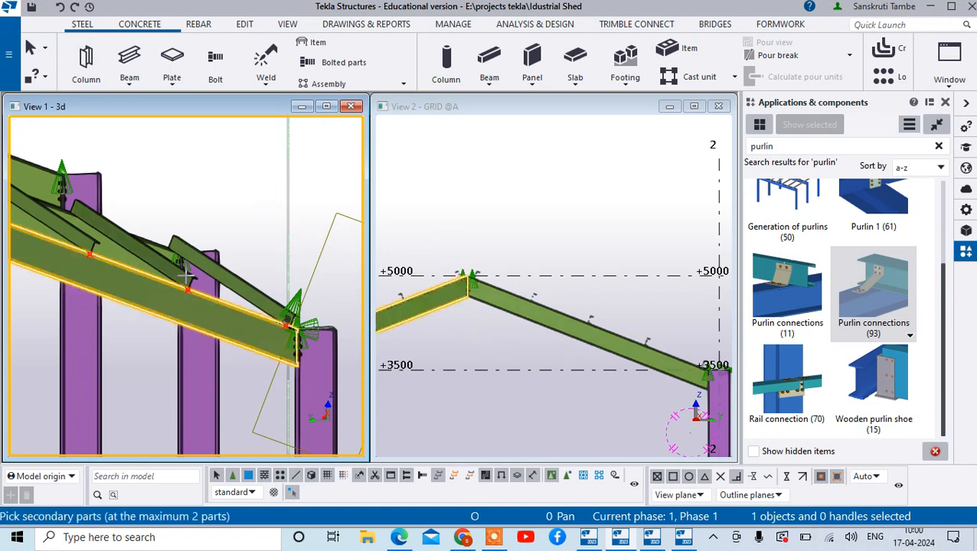
click(186, 272)
middle_click(185, 282)
scroll(184, 282, up, 1)
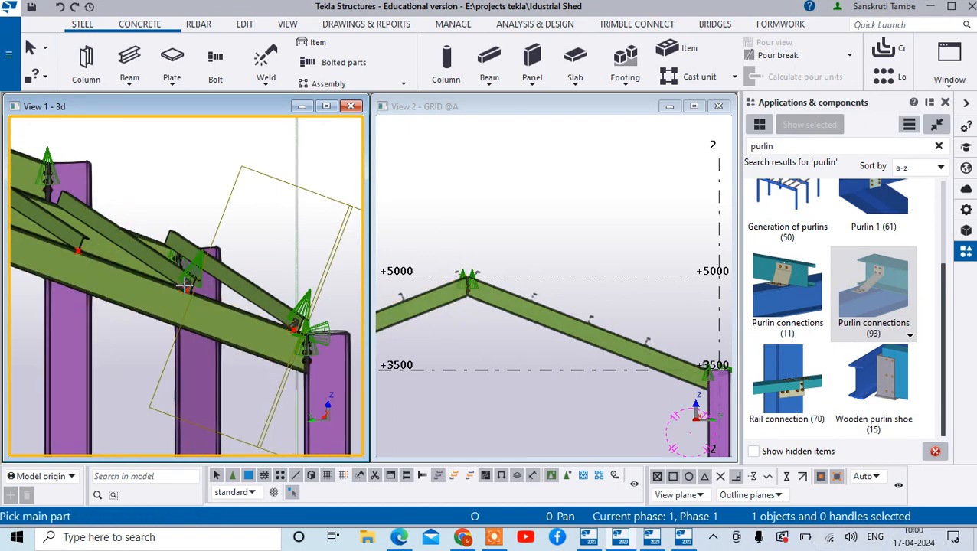
click(112, 286)
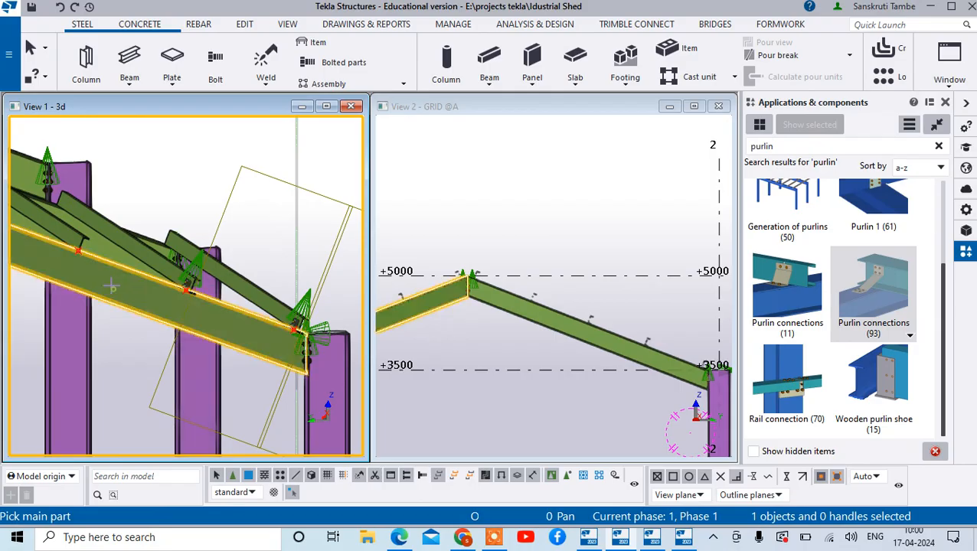
click(81, 239)
middle_click(82, 239)
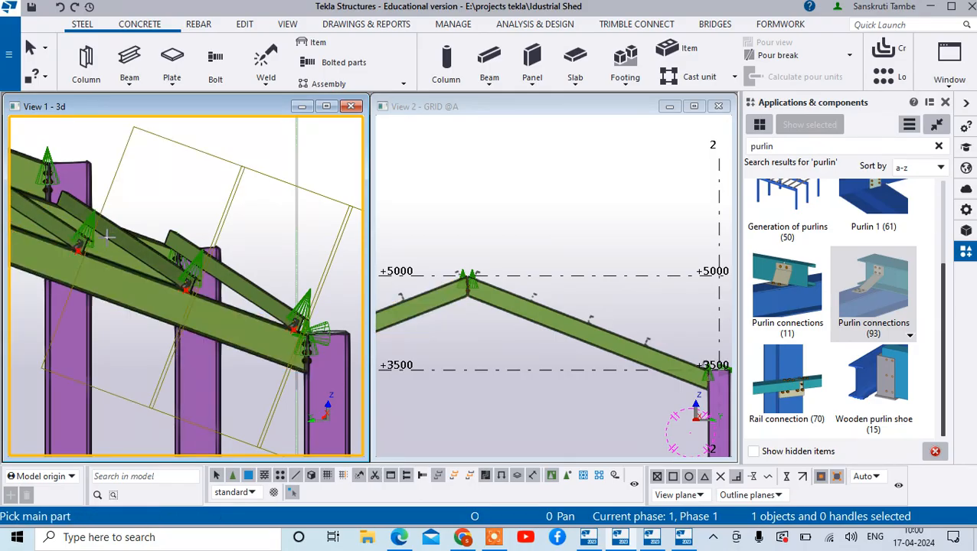
- Apply Purlin connections (93) between the same rafter and its uppermost purlin near the ridge
scroll(69, 237, down, 4)
scroll(68, 249, up, 5)
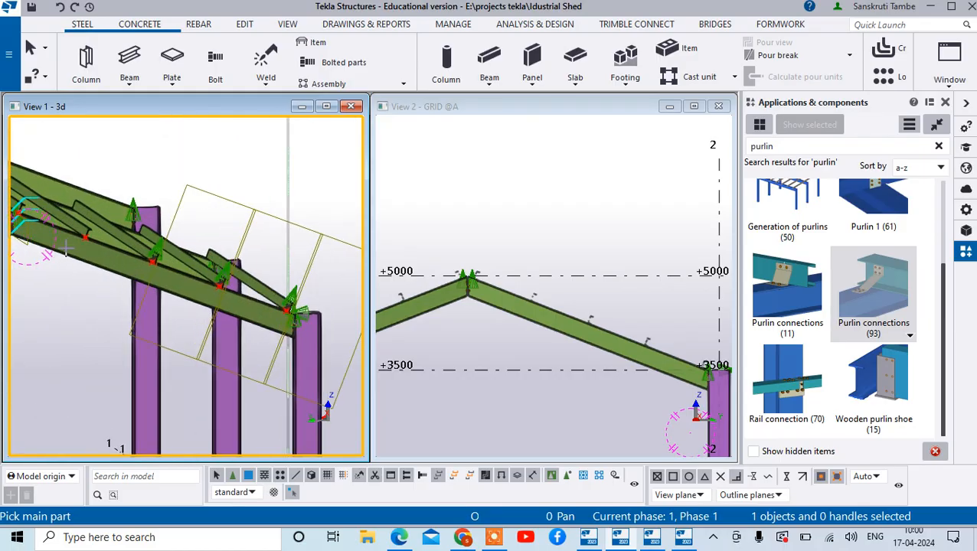
click(68, 252)
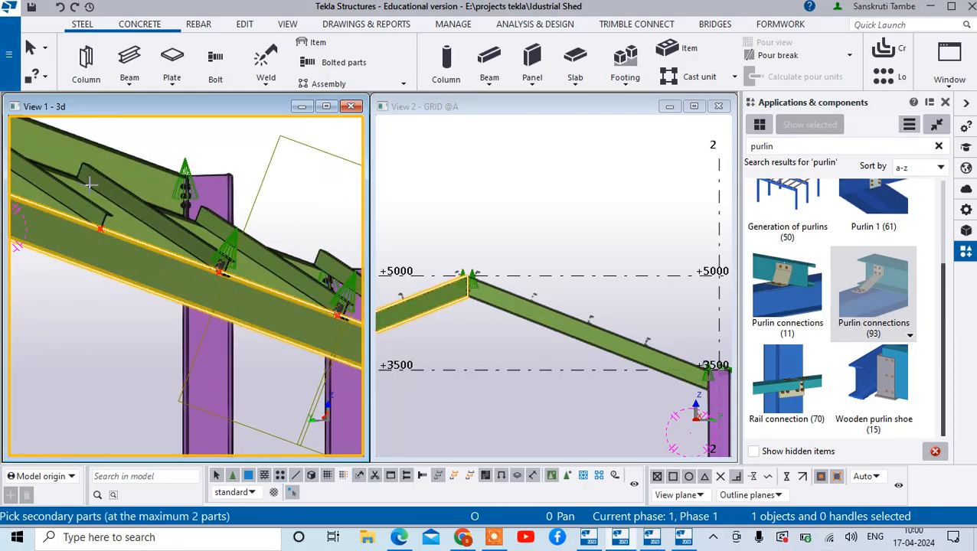
click(85, 210)
click(85, 214)
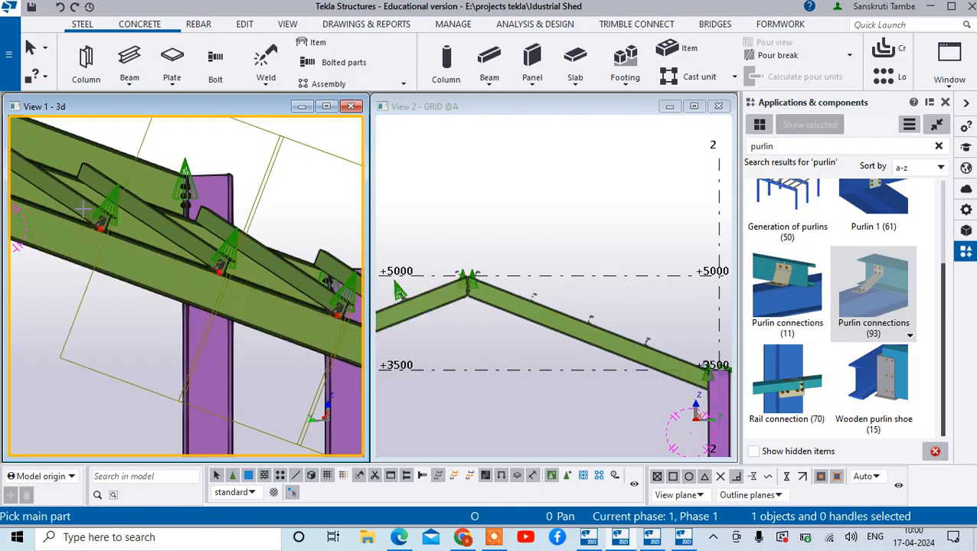
- Try Purlin connections (93) between the grid A rafter on the grid 2 side and its uppermost purlin
scroll(95, 210, down, 5)
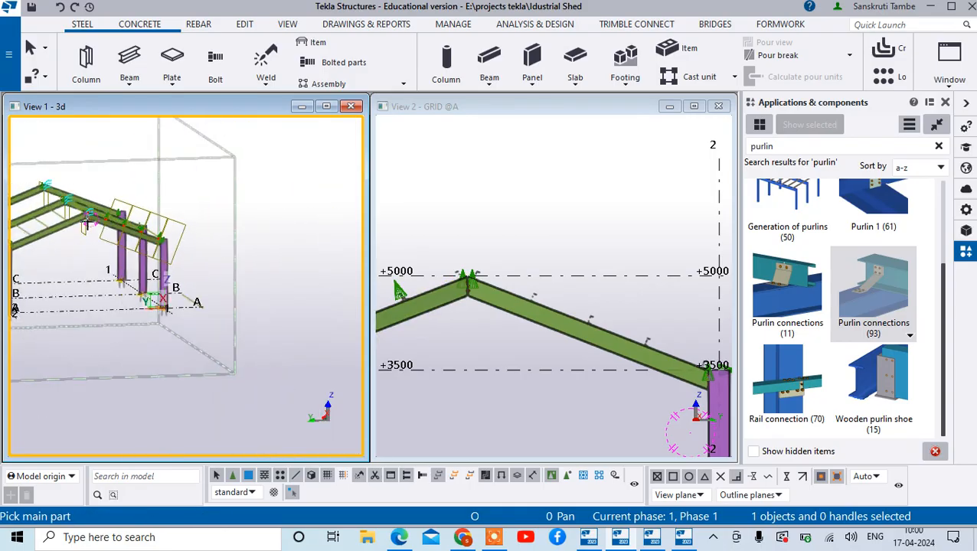
scroll(60, 222, up, 5)
scroll(60, 221, up, 3)
click(65, 225)
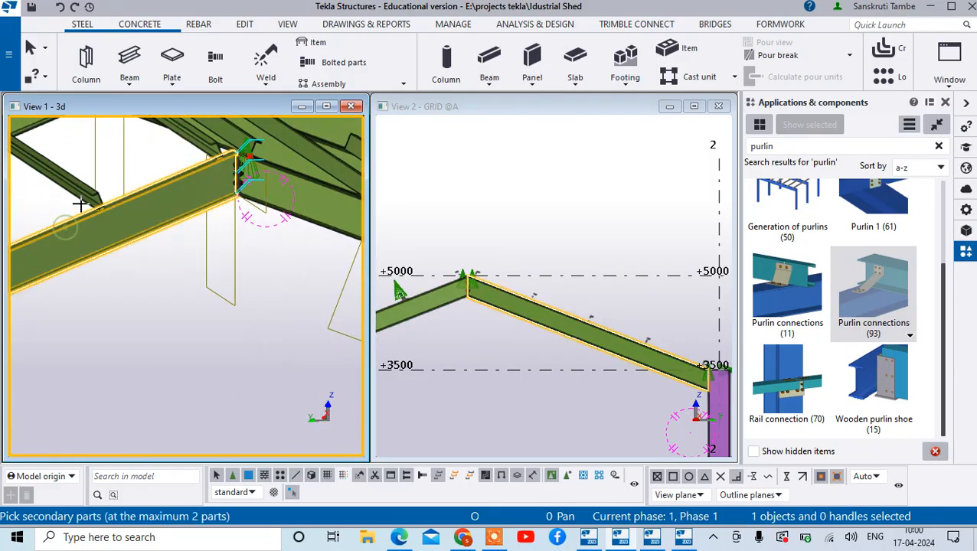
click(88, 190)
middle_click(103, 181)
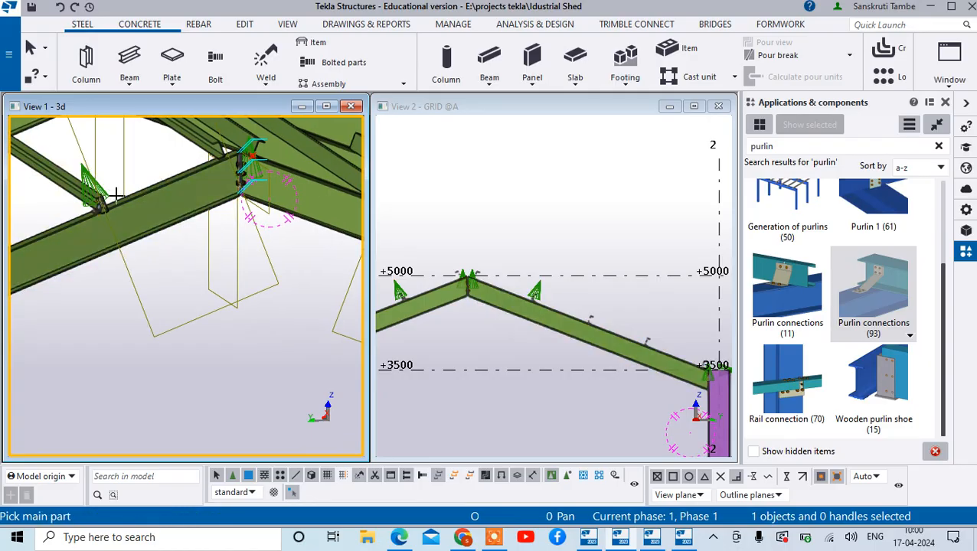
- Check the cleat at the uppermost purlin on the grid 2 side, then end the command and undo that Purlin connections (93) connection
scroll(100, 206, up, 3)
scroll(100, 205, up, 3)
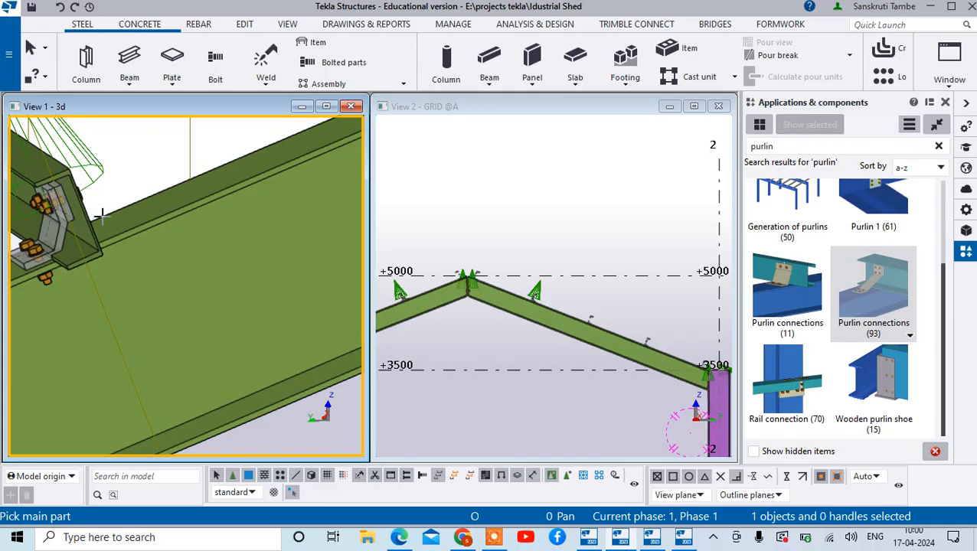
scroll(101, 215, down, 5)
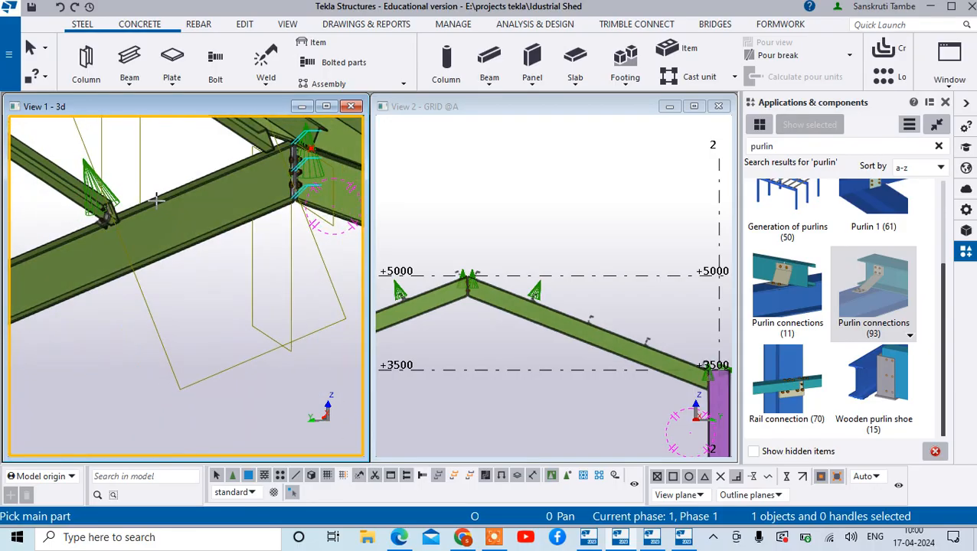
scroll(139, 190, down, 5)
scroll(165, 222, up, 10)
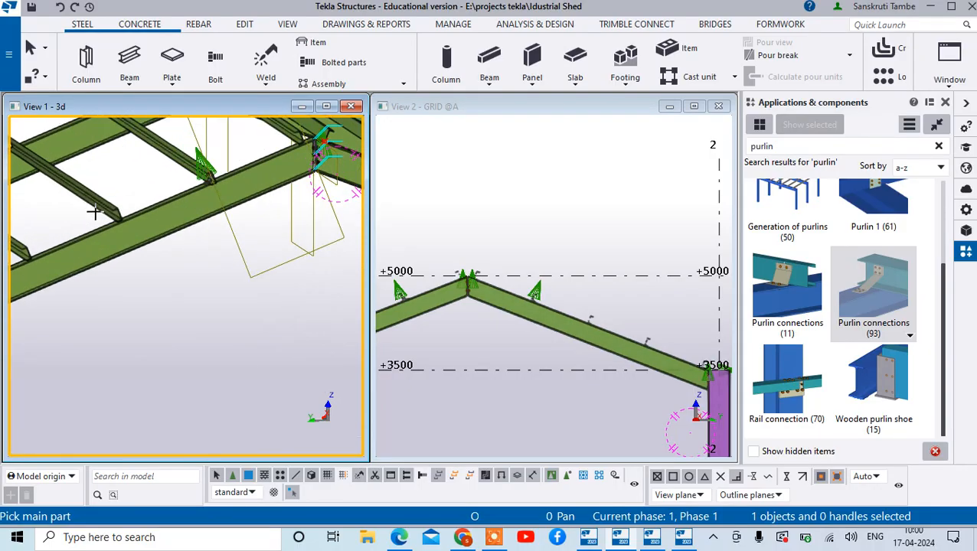
scroll(165, 222, down, 5)
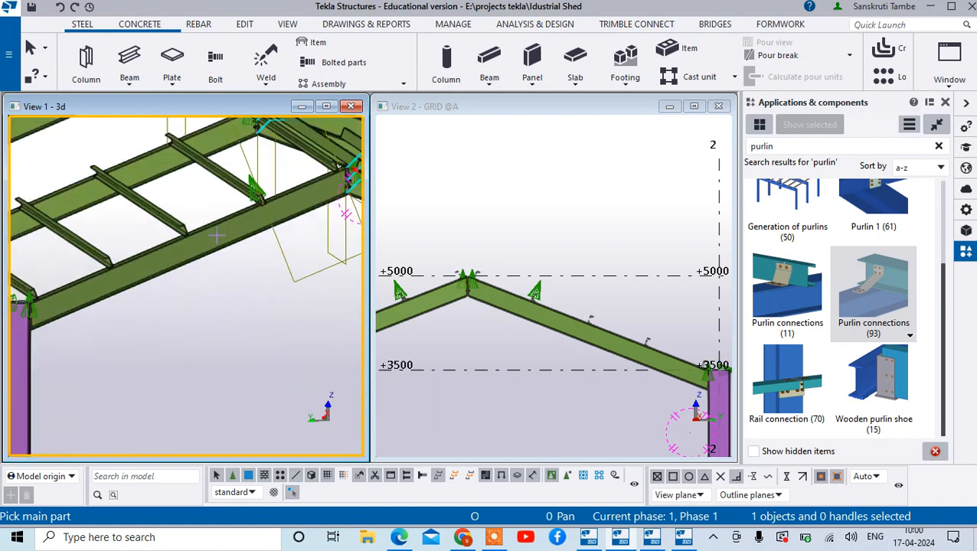
scroll(273, 178, up, 3)
key(Escape)
scroll(270, 191, up, 6)
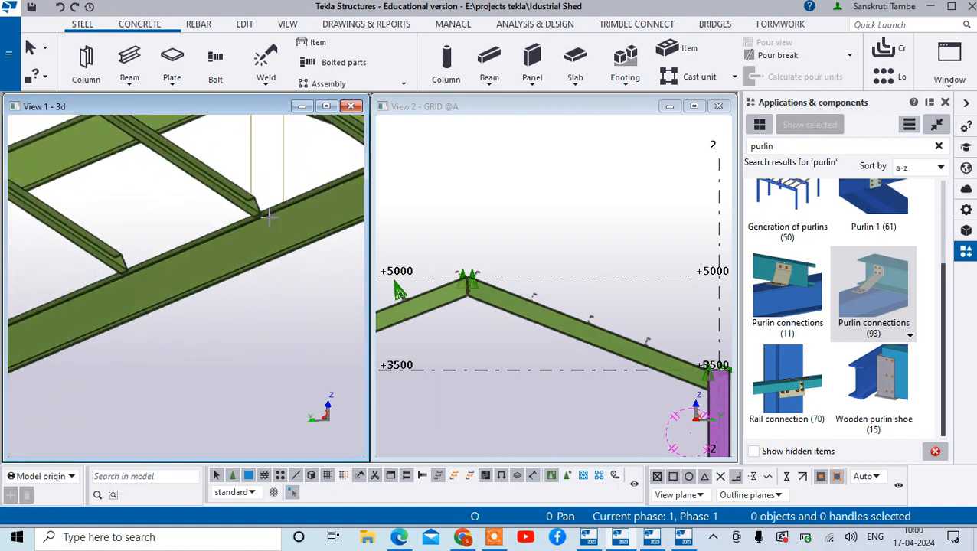
- Apply Purlin connections (11) with the grid 2 side rafter as main part and its uppermost purlin as secondary part
click(768, 292)
click(274, 197)
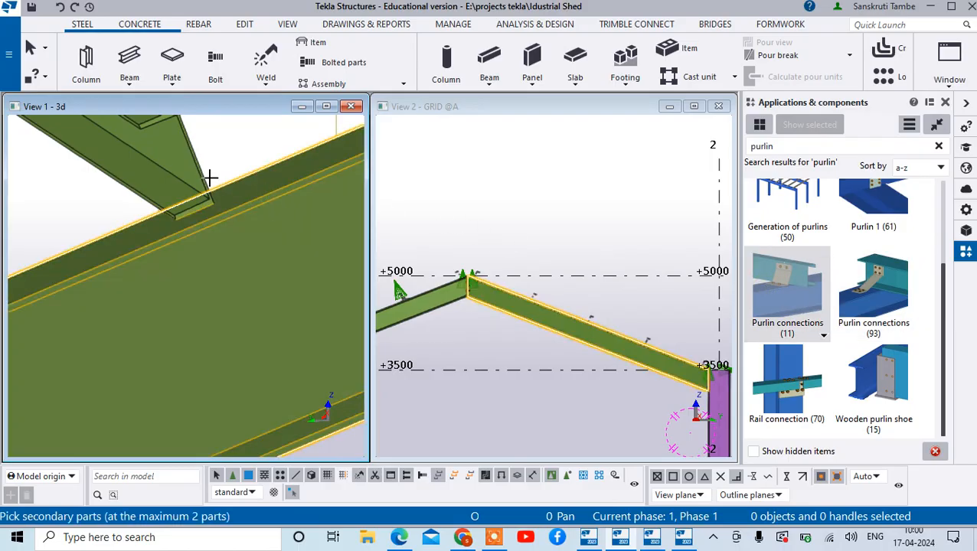
click(202, 167)
middle_click(202, 167)
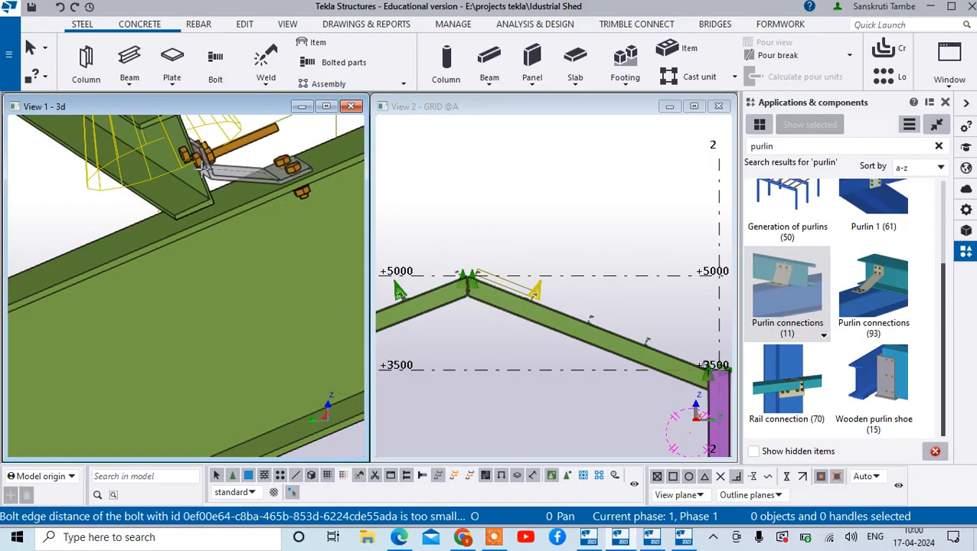
- Connect the three remaining purlins on the grid 2 side to the same rafter with Purlin connections (11)
scroll(275, 189, down, 4)
scroll(286, 200, up, 4)
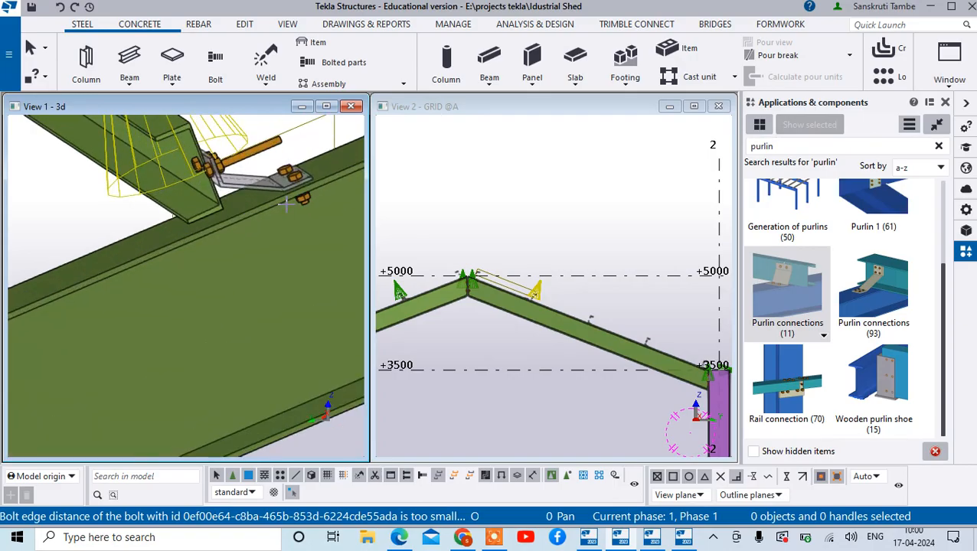
scroll(167, 163, down, 5)
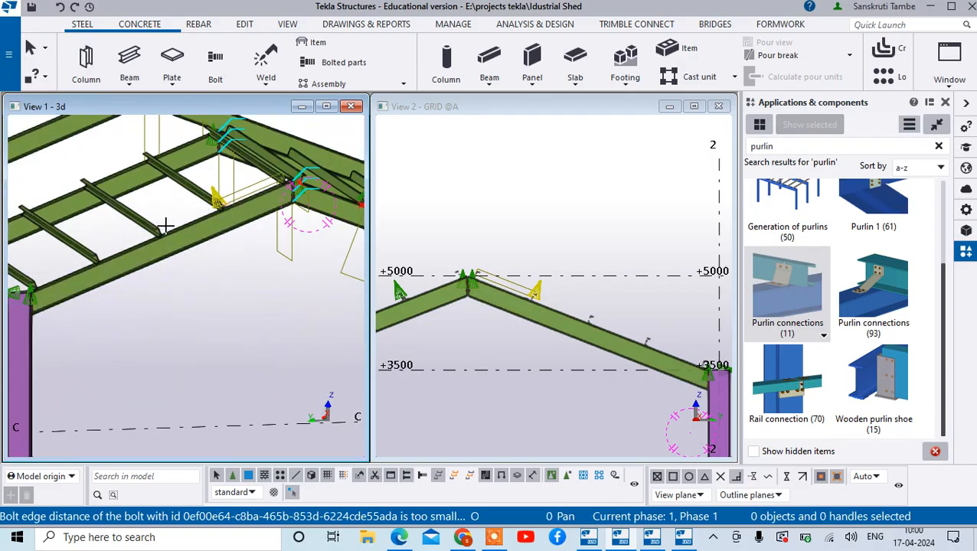
scroll(165, 226, up, 6)
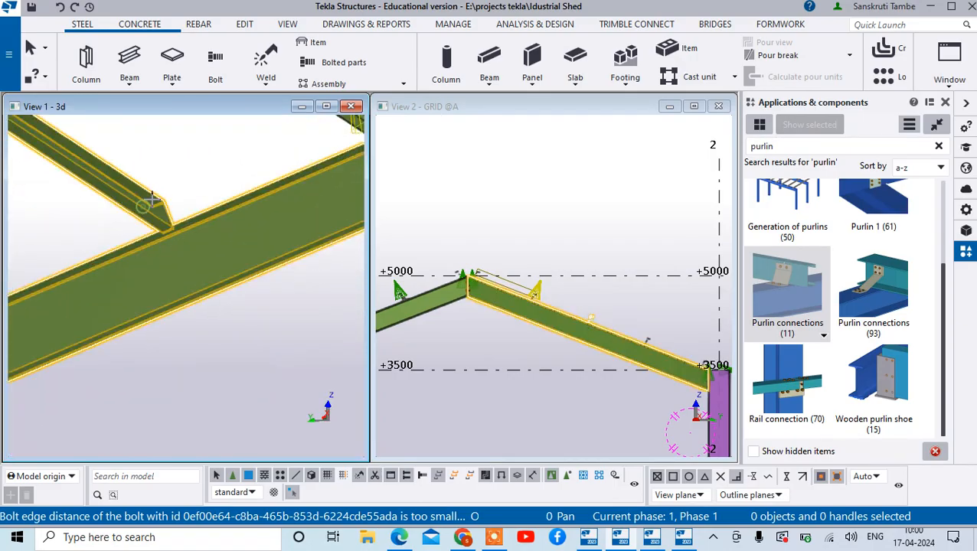
scroll(155, 205, down, 4)
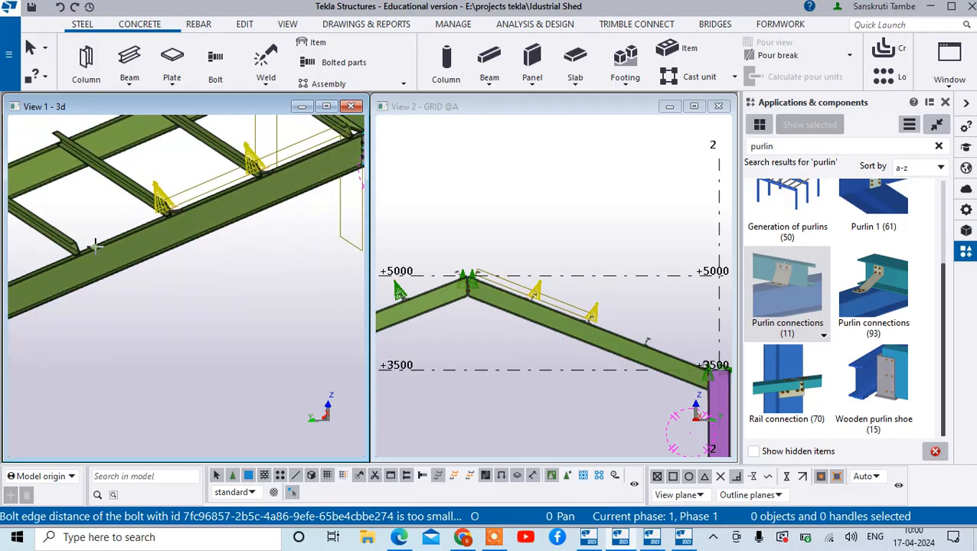
scroll(118, 216, down, 6)
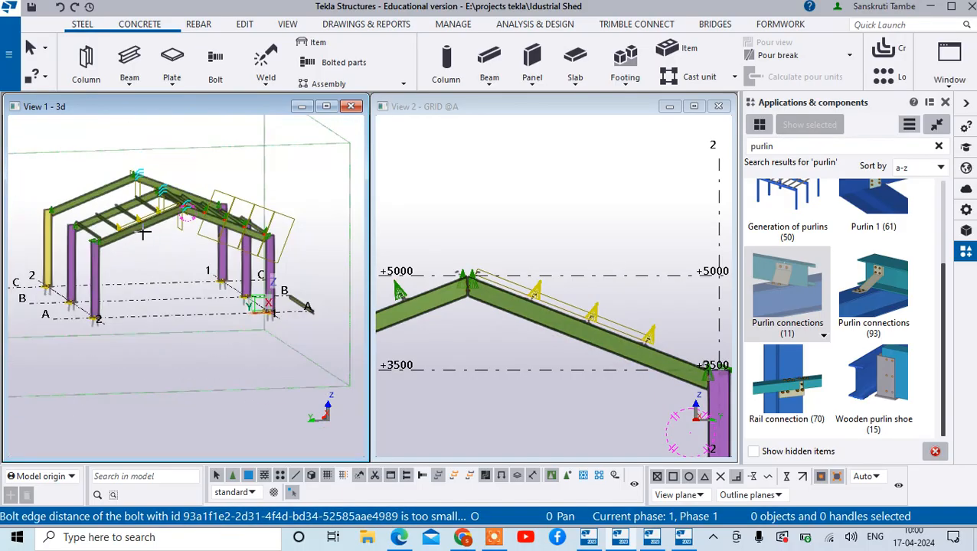
scroll(80, 230, up, 1)
scroll(107, 227, up, 4)
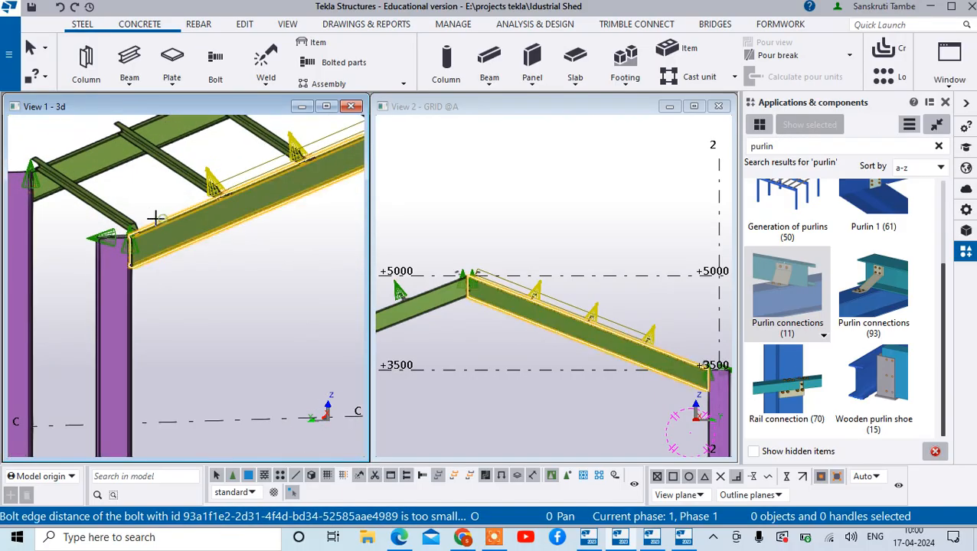
scroll(178, 195, down, 5)
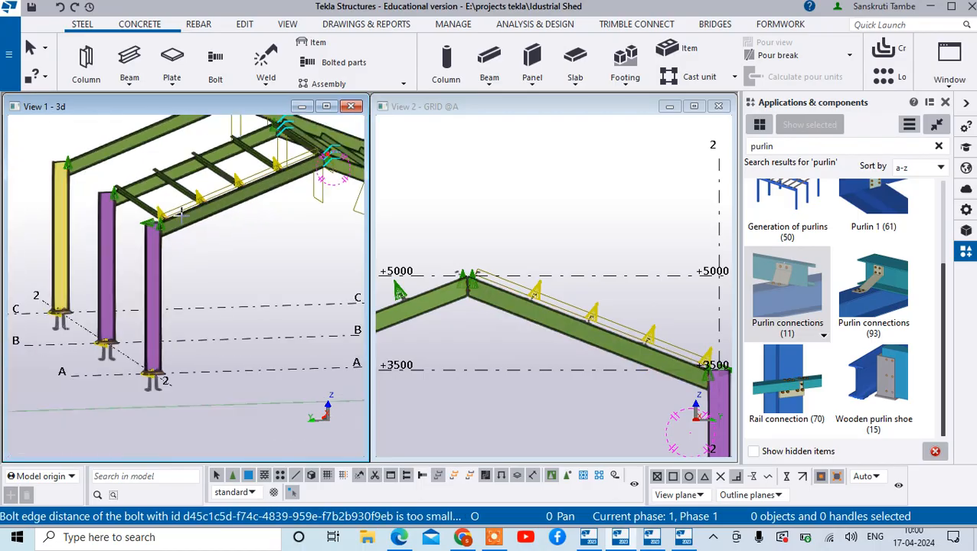
- End the command and open the parameters of the Purlin connections (11) component at the uppermost purlin on the grid 2 side
scroll(235, 170, up, 8)
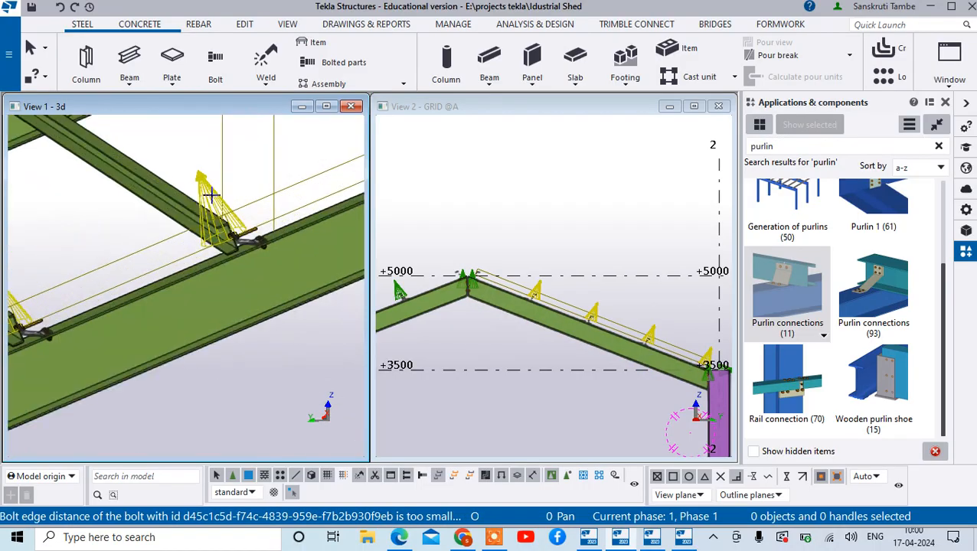
click(220, 217)
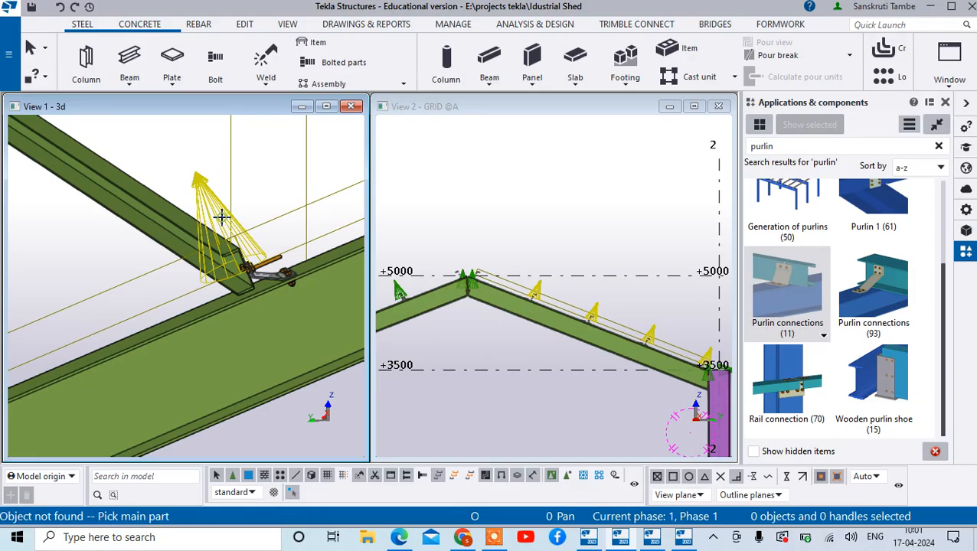
right_click(241, 176)
click(264, 188)
click(217, 222)
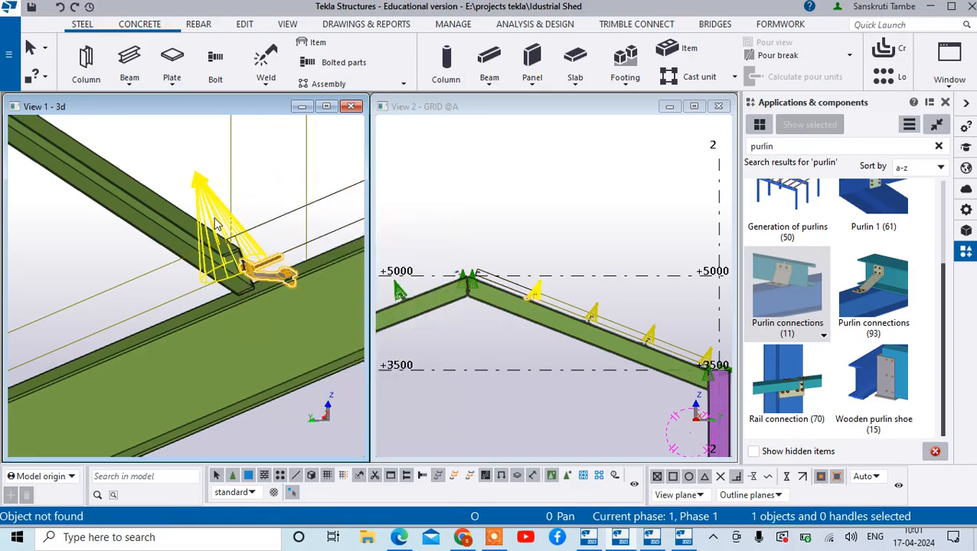
double_click(230, 268)
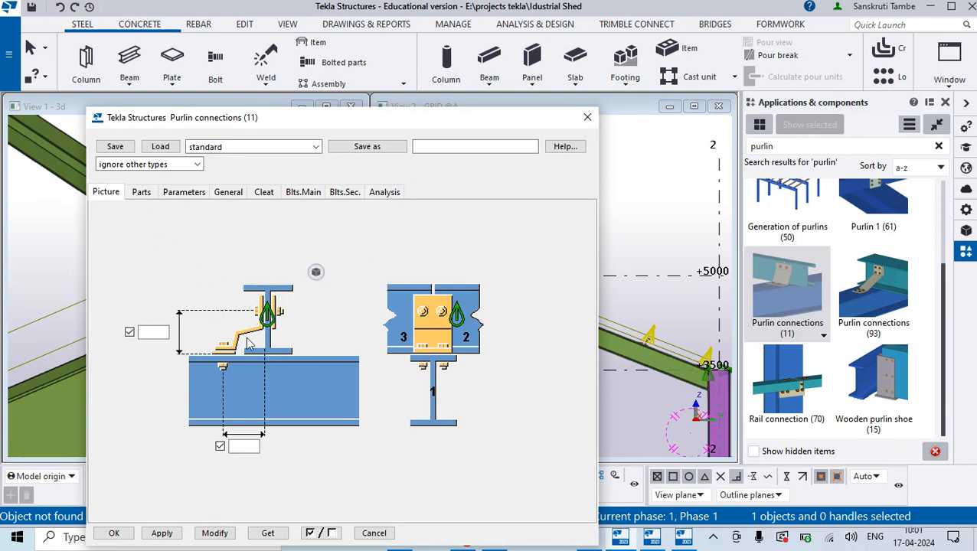
click(184, 194)
click(248, 287)
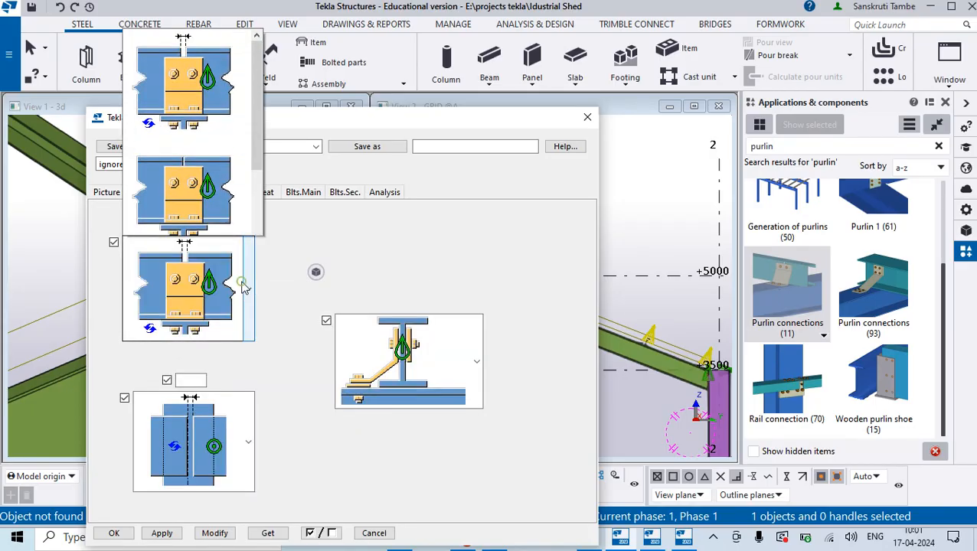
click(245, 262)
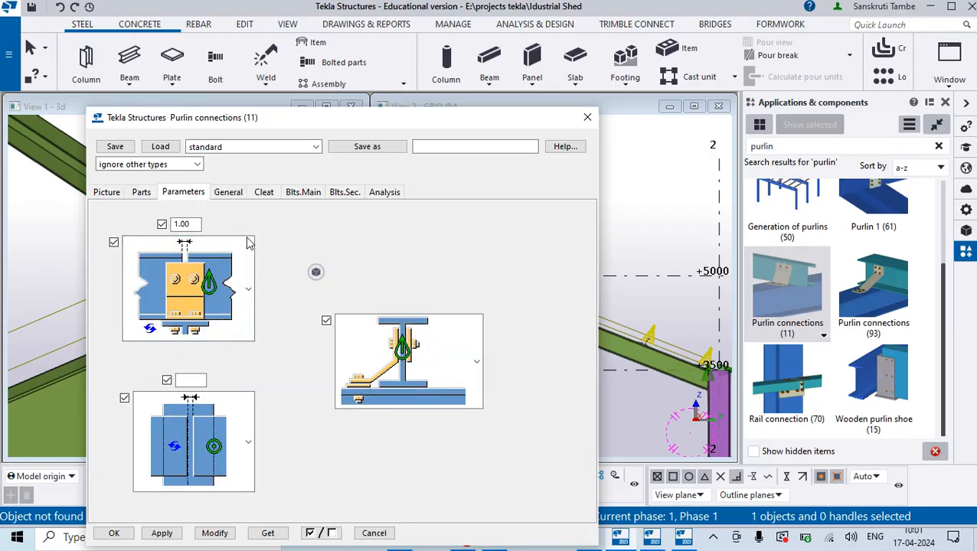
- Switch the cleat to the opposite side of the purlin and modify the selected Purlin connections (11) component
click(460, 362)
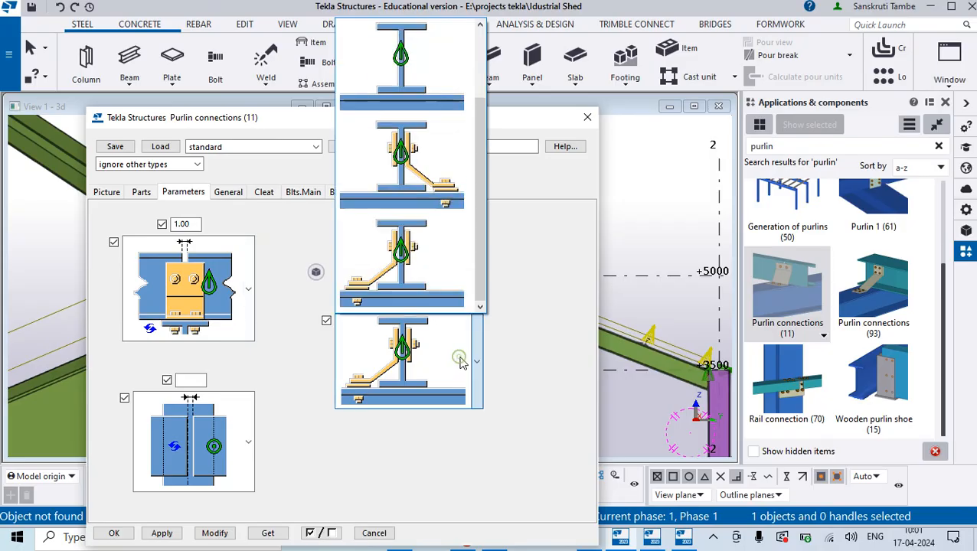
click(411, 155)
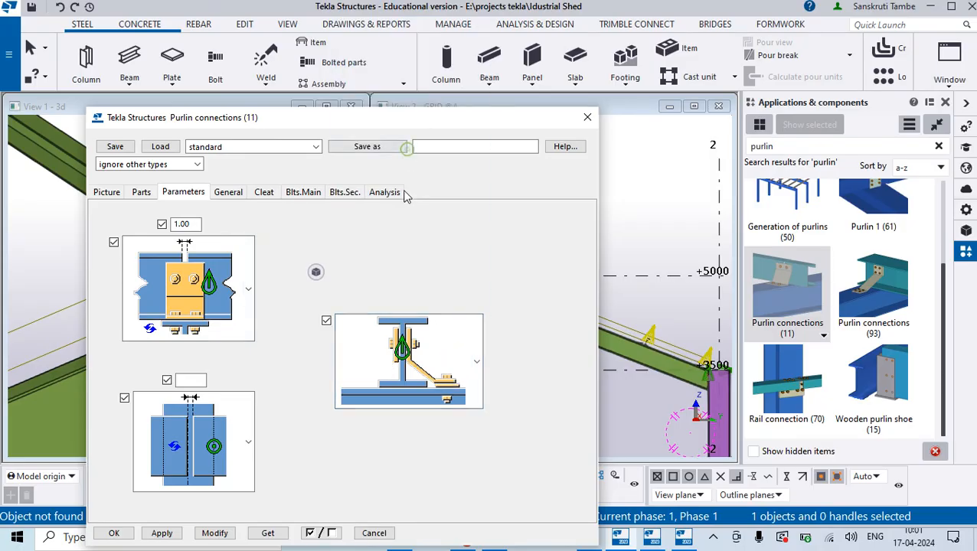
click(225, 531)
drag(266, 121, 647, 39)
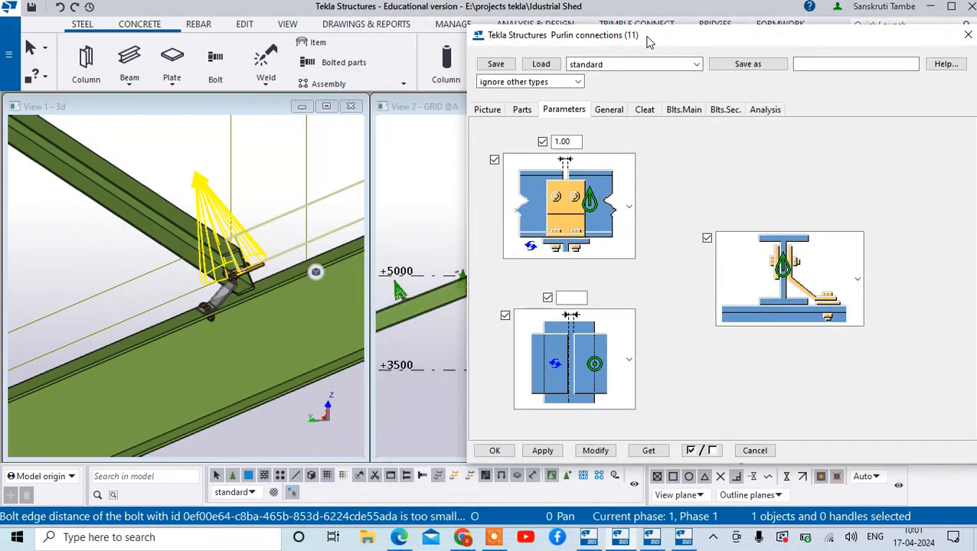
click(596, 456)
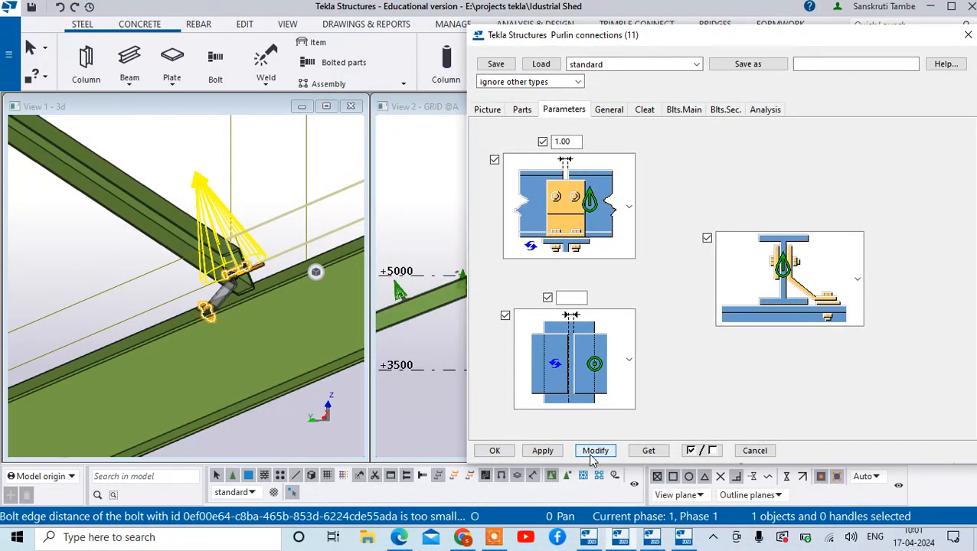
- Set the cleat orientation to the variant with its foot left of the purlin in the diagram and modify the Purlin connections (11) component
click(812, 245)
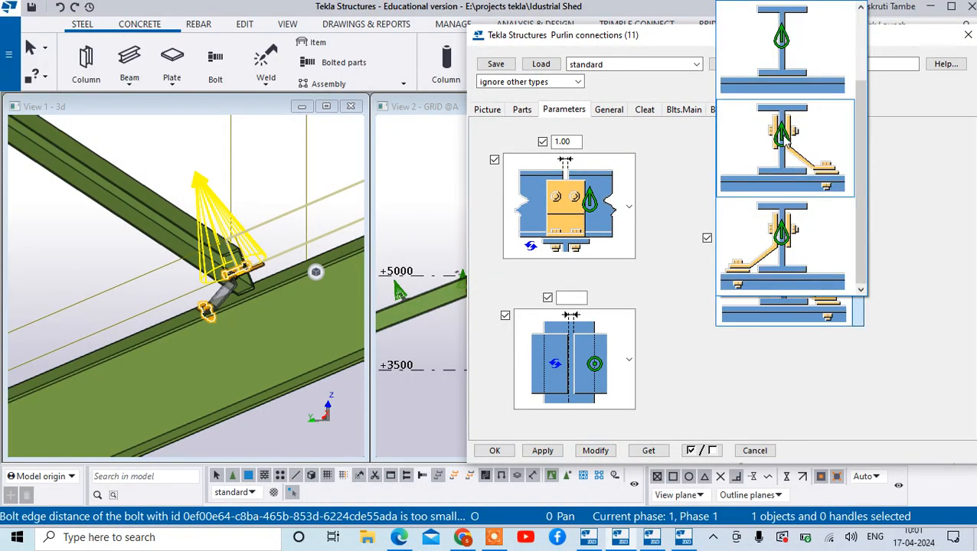
click(782, 241)
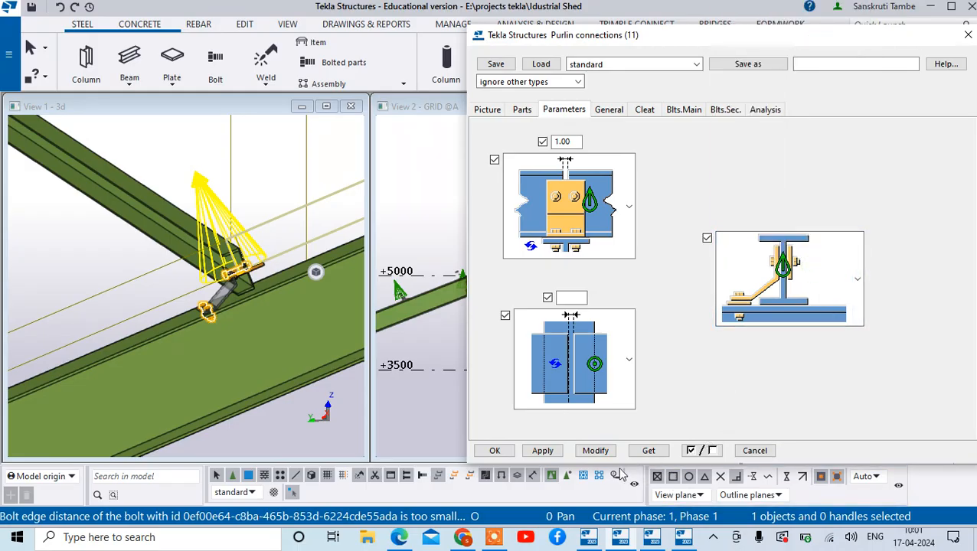
click(596, 452)
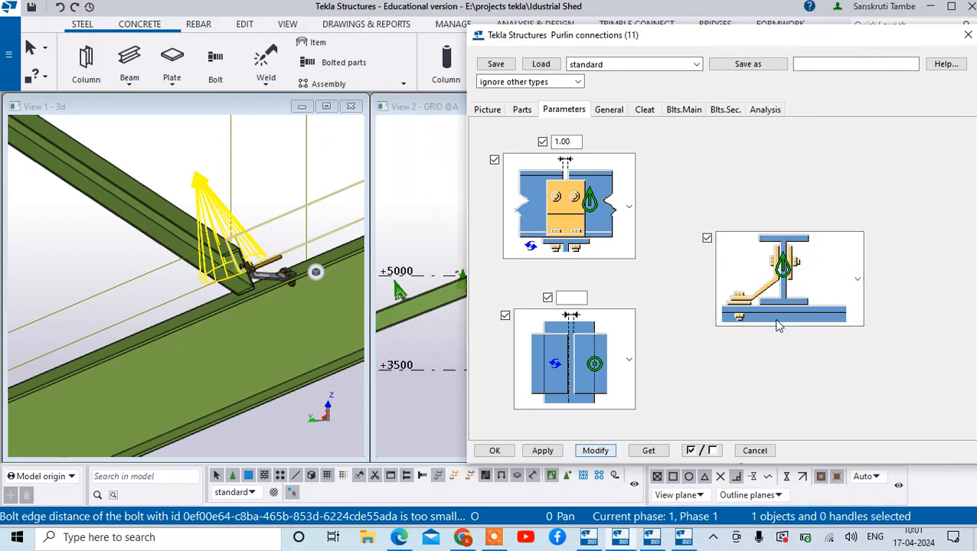
- Try a cleat height of 50 on the selected Purlin connections (11) component and restore the default height
click(684, 111)
click(645, 110)
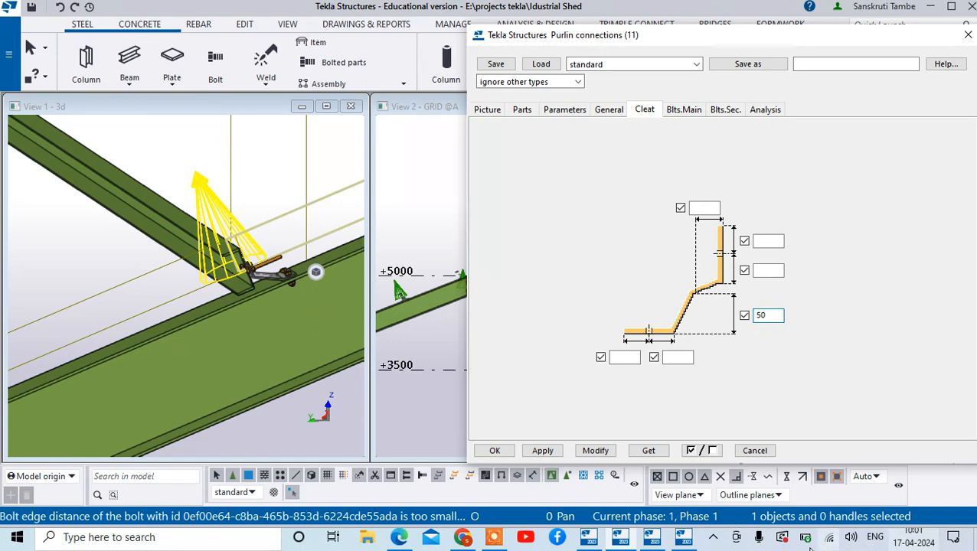
click(602, 452)
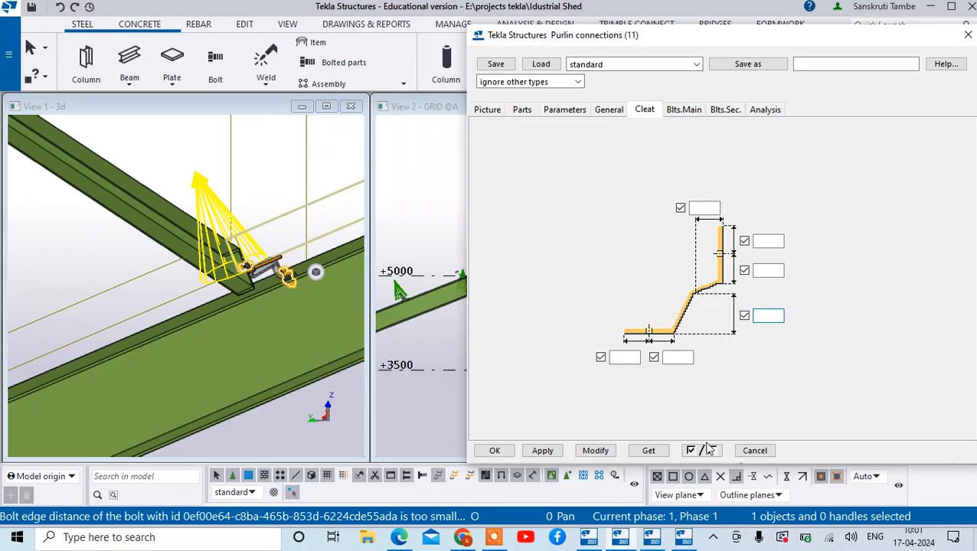
click(610, 451)
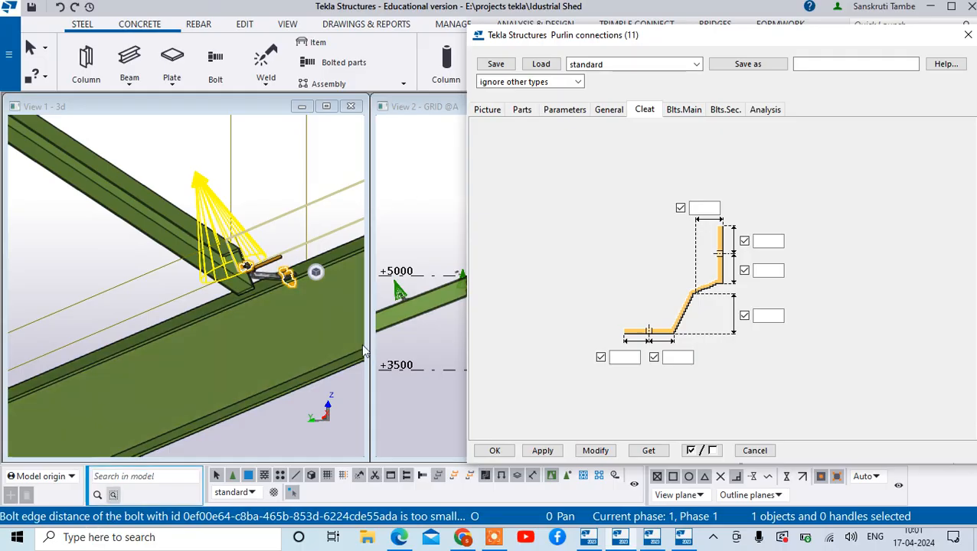
- Examine the cleat and bolts at the purlin end, review the component's picture, parts and parameter settings, and close its properties
scroll(91, 284, up, 5)
scroll(91, 278, up, 2)
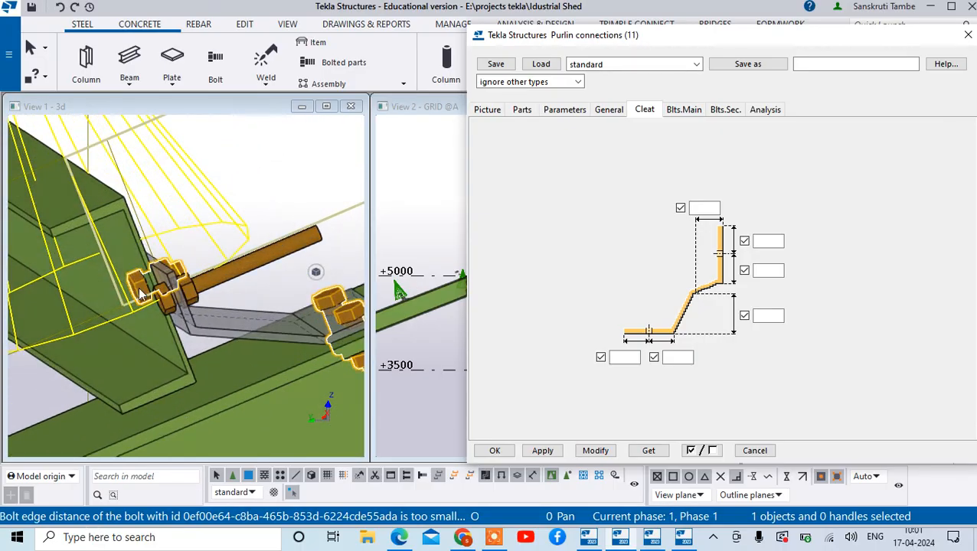
scroll(149, 283, up, 4)
scroll(135, 248, down, 5)
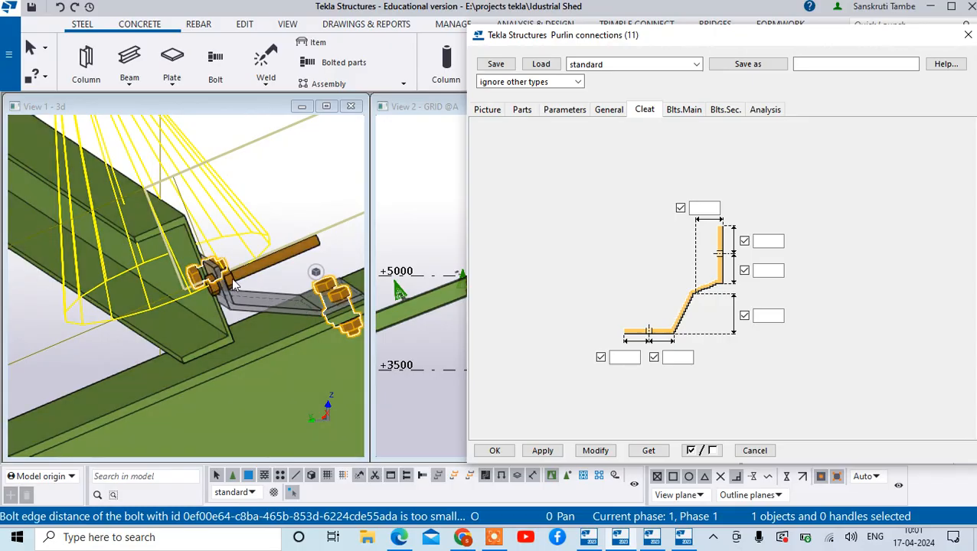
scroll(215, 288, up, 3)
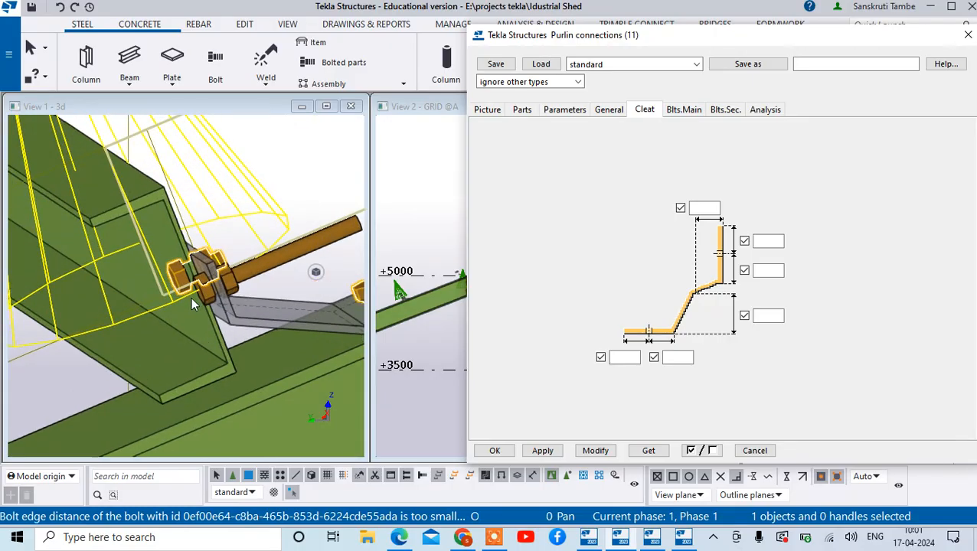
click(483, 111)
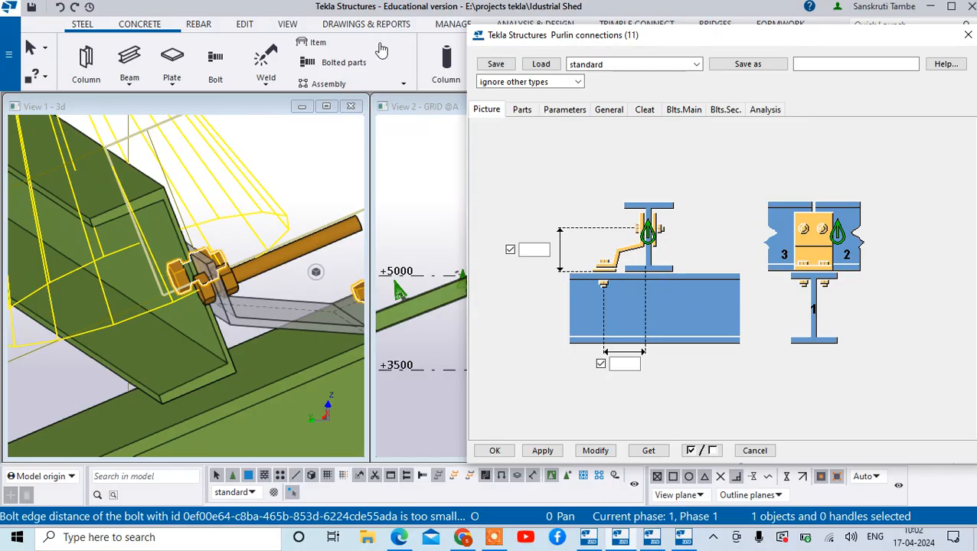
click(519, 111)
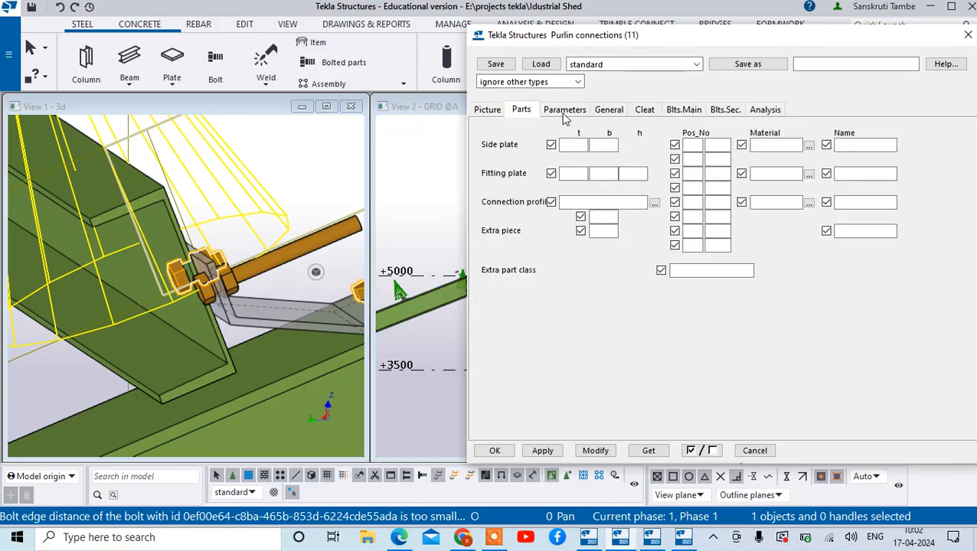
click(565, 111)
click(607, 111)
click(570, 111)
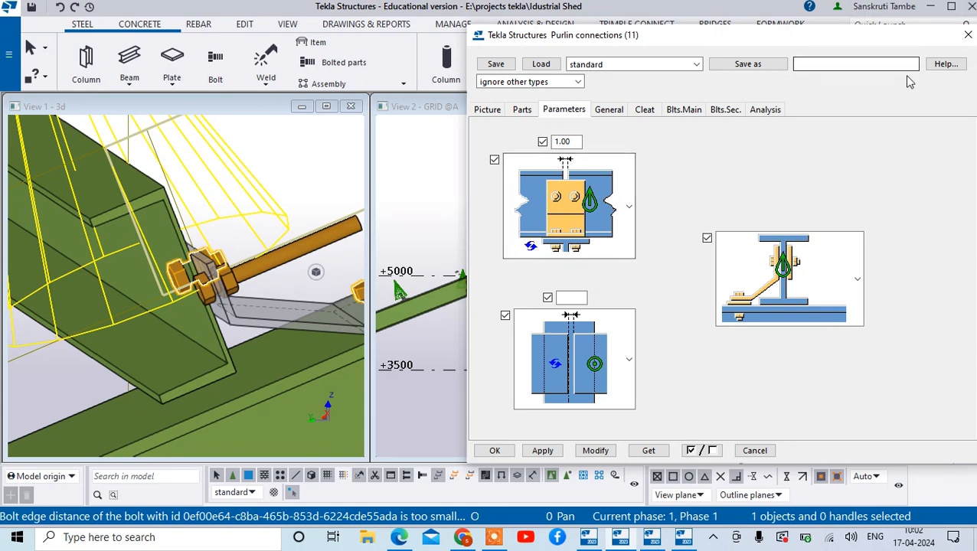
click(968, 38)
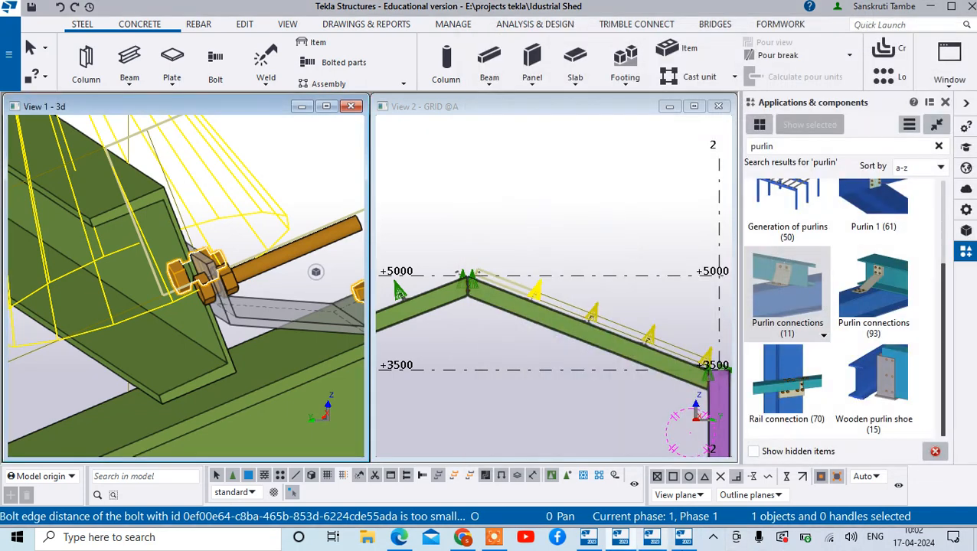
- Delete the four Purlin connections (11) components from the purlins on the grid 2 side
scroll(327, 280, down, 6)
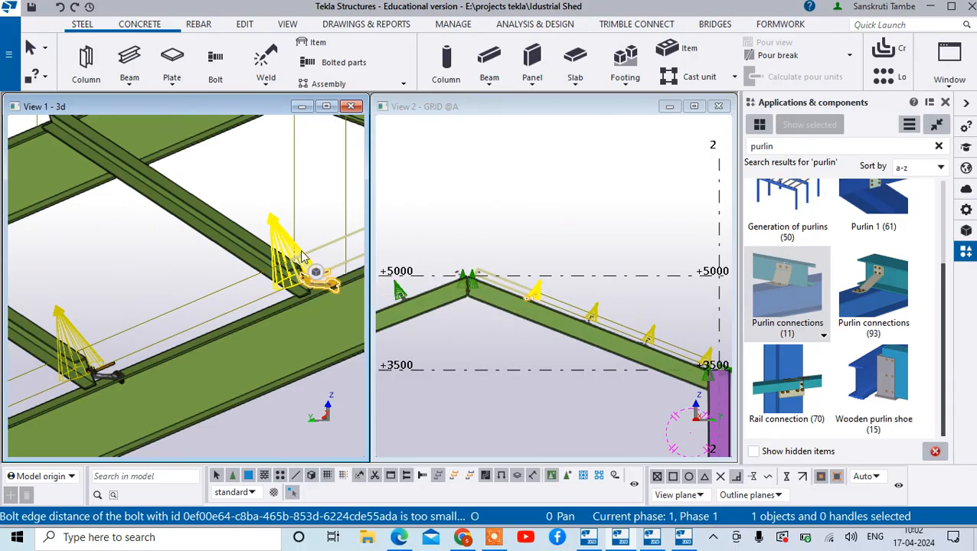
key(Escape)
scroll(151, 317, down, 2)
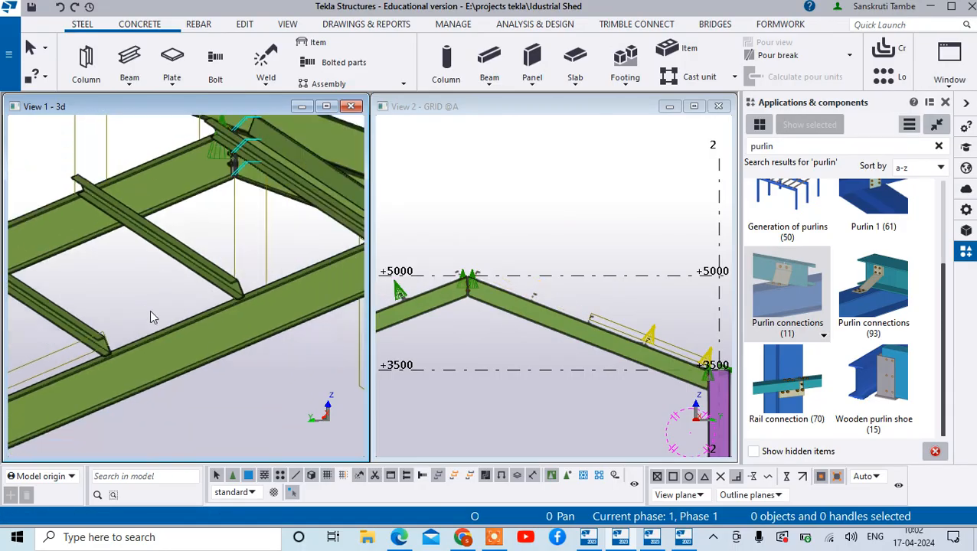
scroll(151, 316, down, 3)
click(48, 357)
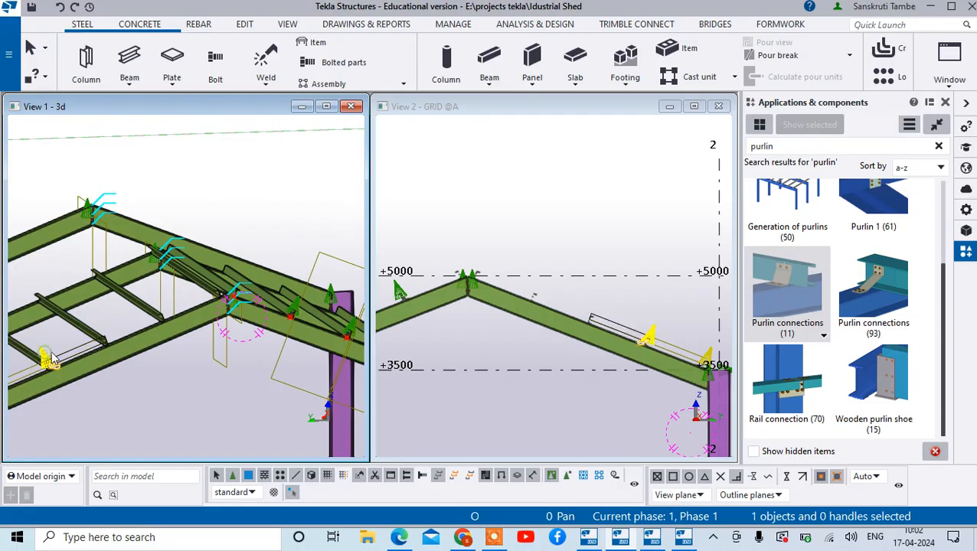
scroll(51, 357, down, 2)
scroll(73, 366, up, 6)
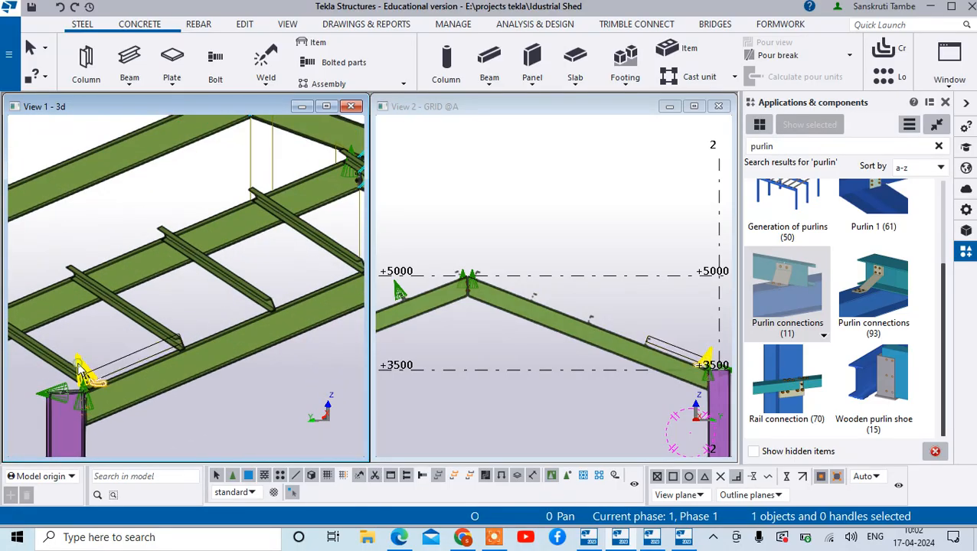
key(Escape)
- Apply Purlin connections (93) with the grid 2 side rafter as main part and its uppermost purlin as secondary part
scroll(841, 263, up, 2)
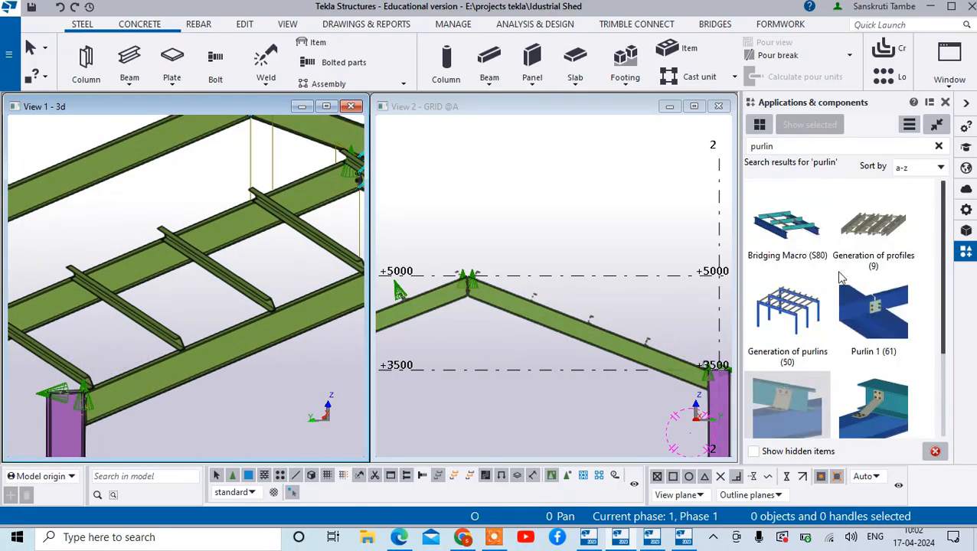
scroll(852, 285, down, 1)
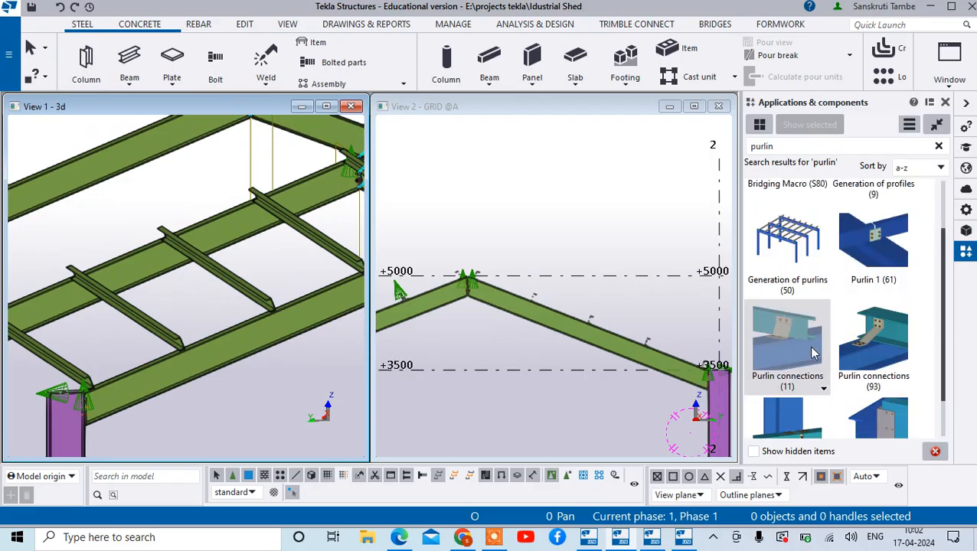
click(883, 348)
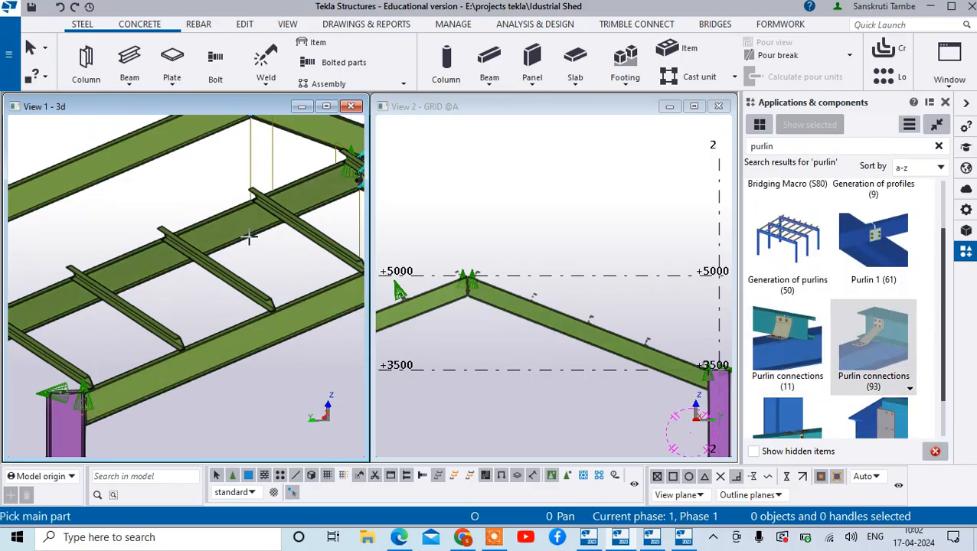
scroll(249, 240, down, 3)
scroll(337, 243, up, 4)
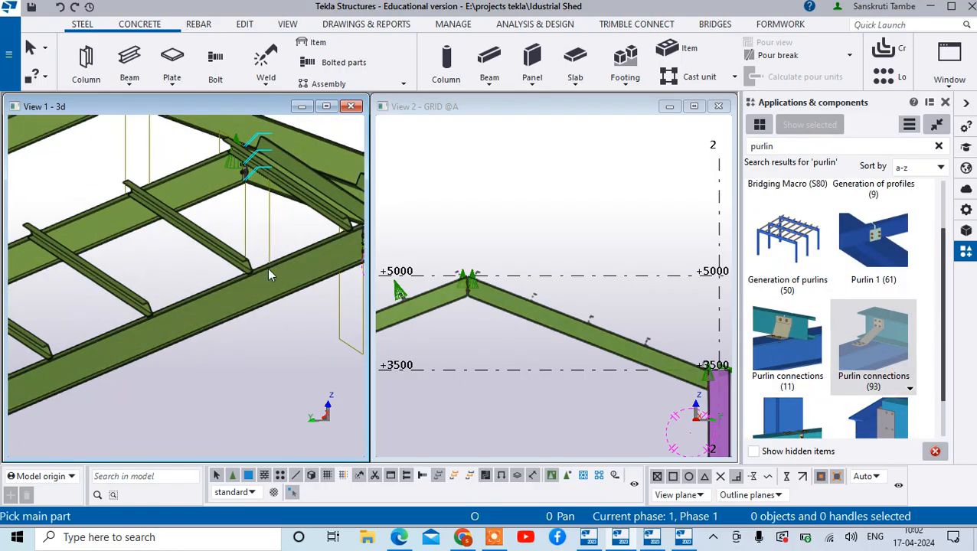
click(266, 276)
click(245, 266)
scroll(251, 265, up, 2)
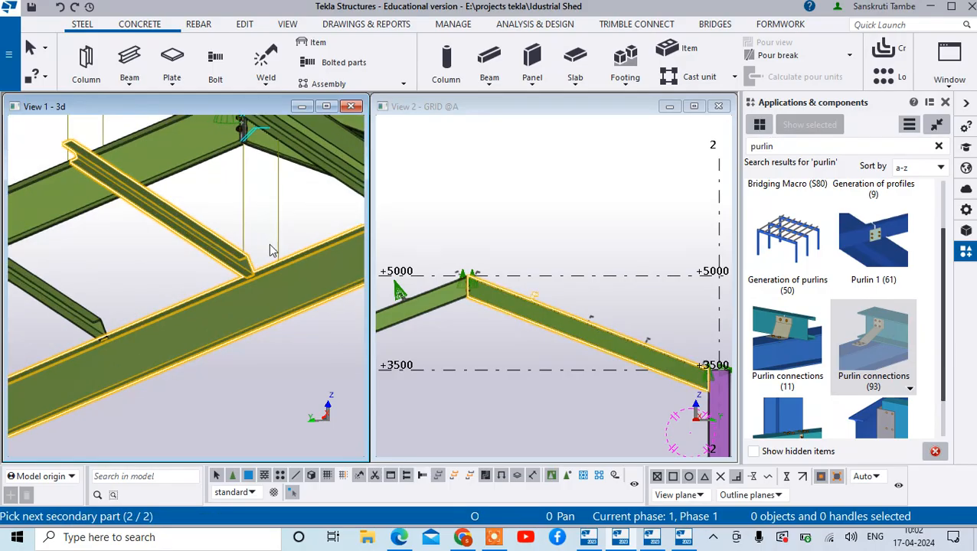
middle_click(270, 250)
scroll(270, 284, up, 2)
scroll(306, 281, down, 2)
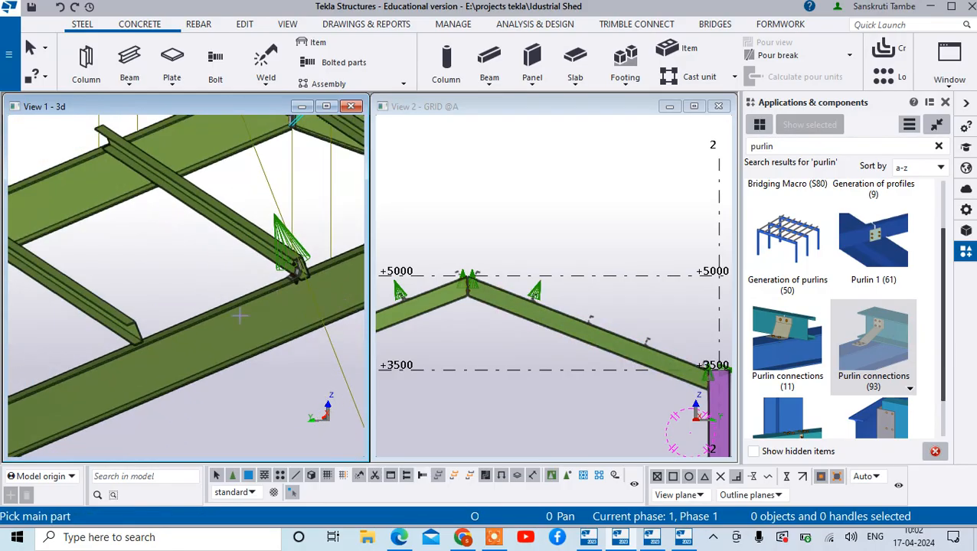
- Connect the second and third purlins below the ridge to the grid 2 side rafter with Purlin connections (93)
click(164, 327)
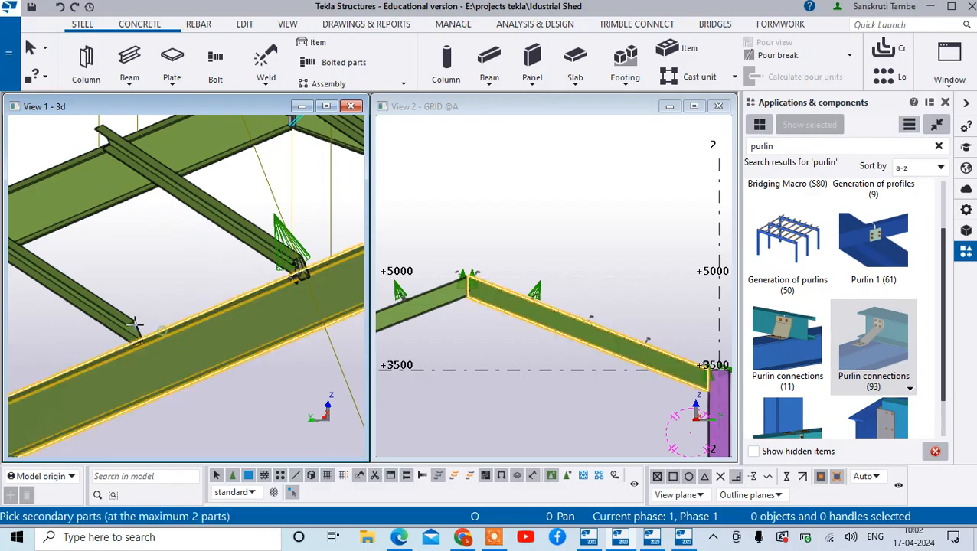
click(132, 331)
scroll(132, 331, up, 1)
middle_click(142, 337)
scroll(143, 337, up, 3)
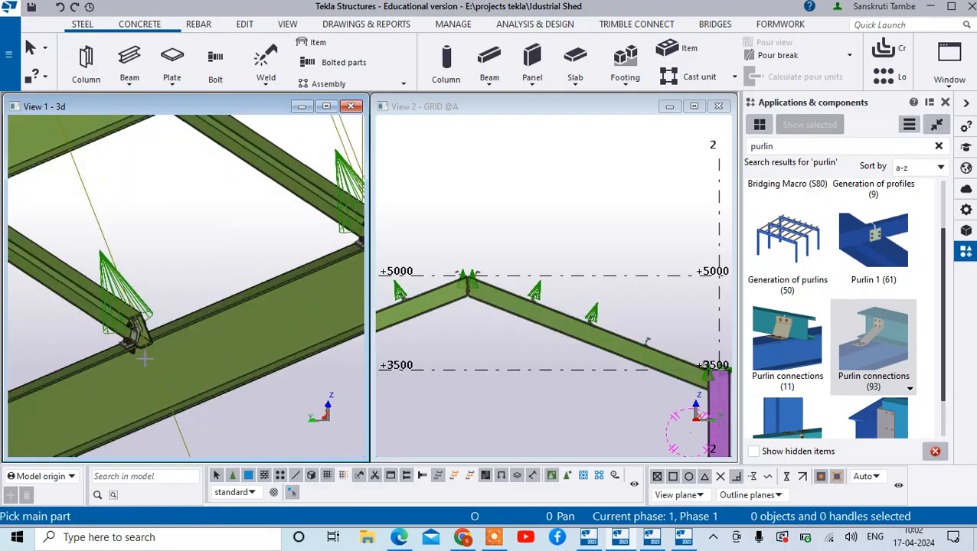
scroll(253, 243, down, 5)
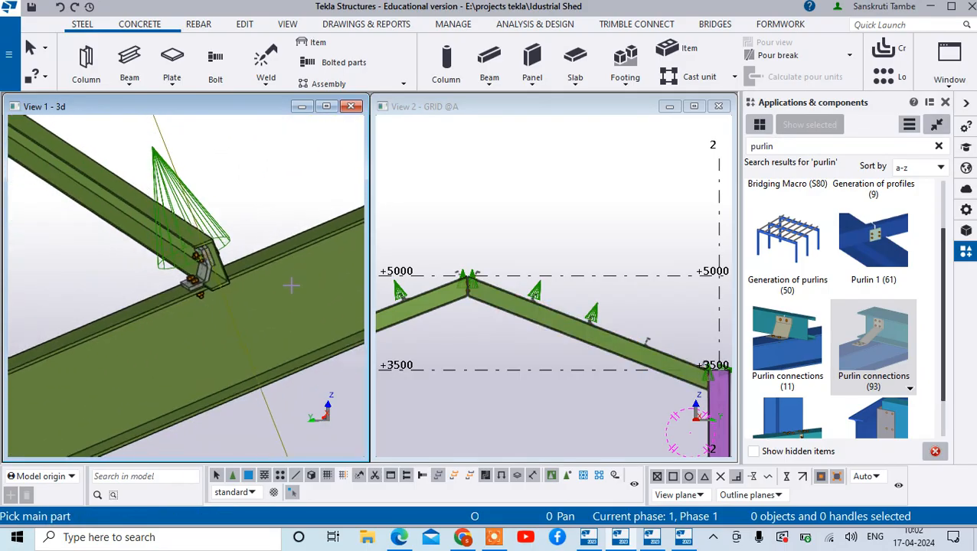
click(72, 384)
click(65, 332)
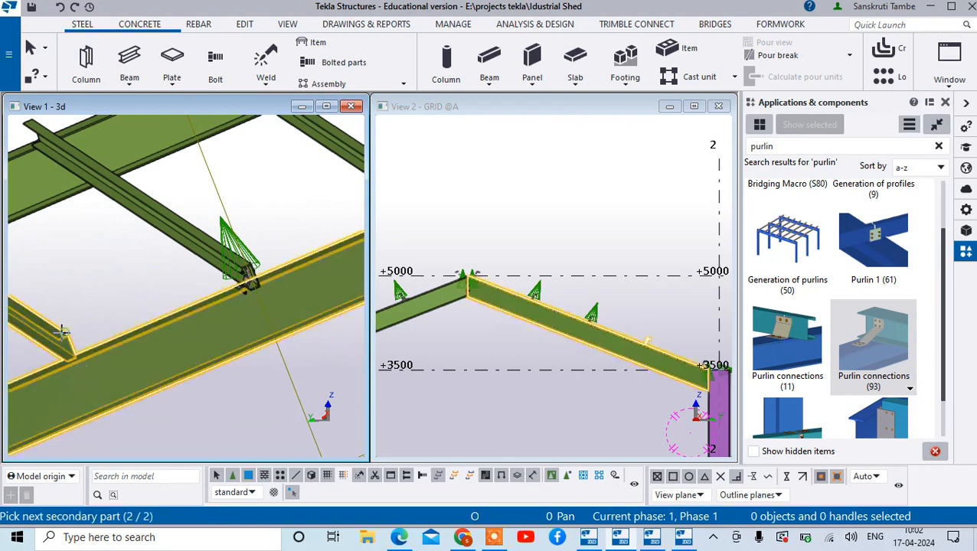
middle_click(81, 343)
- Connect the lowest purlin at the eaves to the grid 2 side rafter with Purlin connections (93) and end the command
scroll(82, 342, down, 4)
click(62, 357)
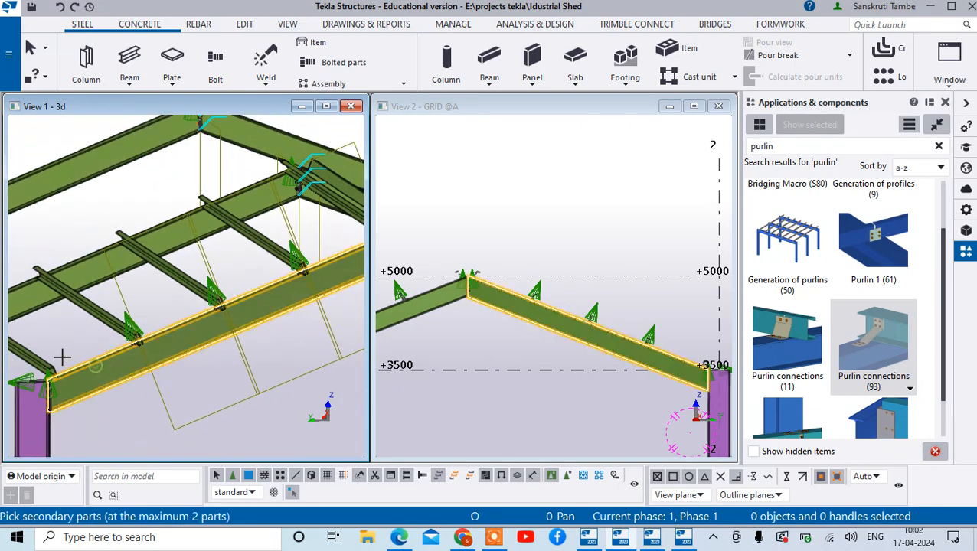
click(47, 357)
middle_click(65, 353)
scroll(65, 353, down, 5)
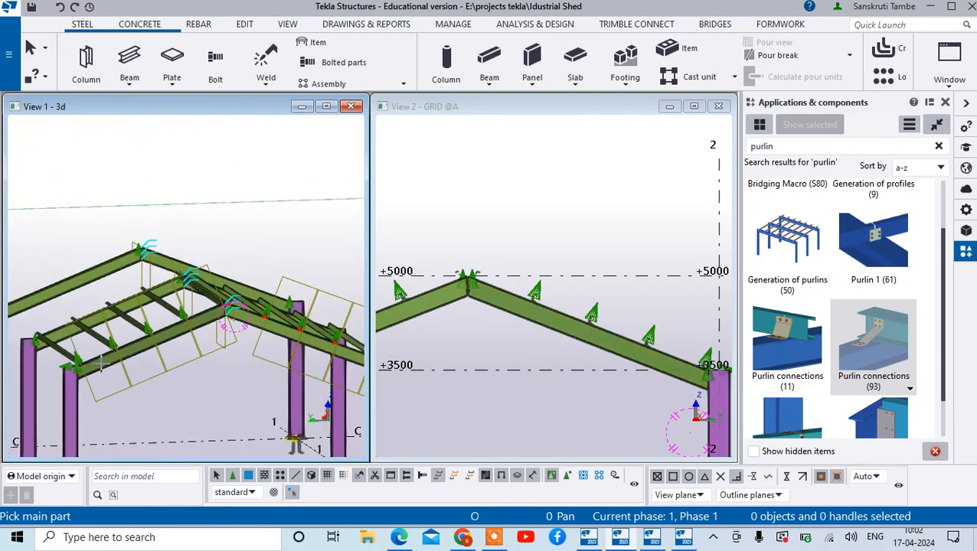
right_click(304, 247)
click(316, 255)
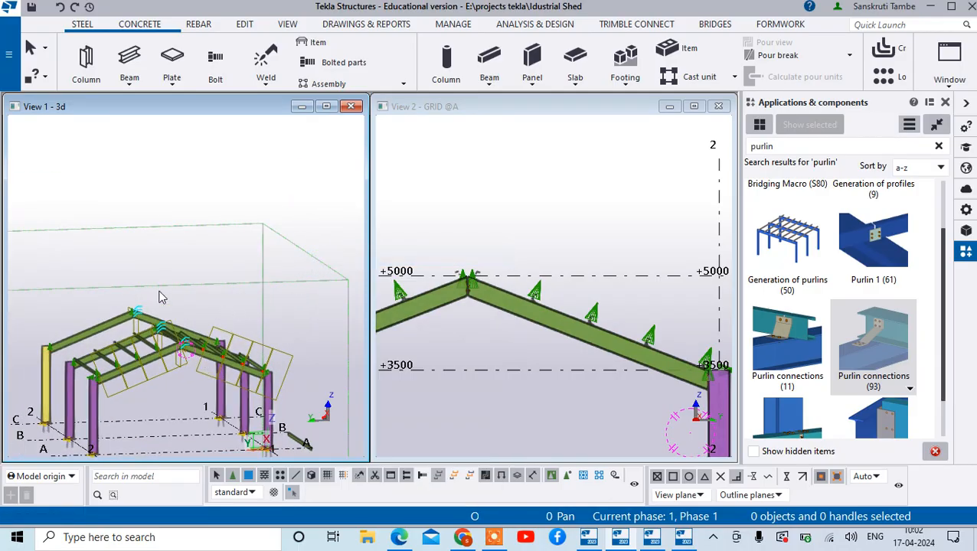
- Switch the 3D view of the shed to plan view, reduce the view window's height and end the pan command
scroll(159, 297, down, 5)
ctrl+middle_drag(170, 314, 126, 312)
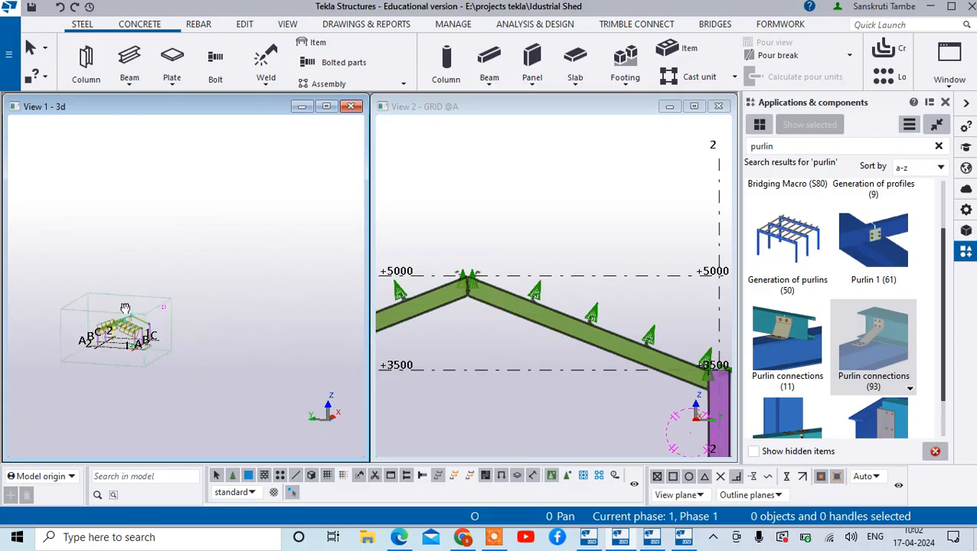
scroll(96, 291, up, 4)
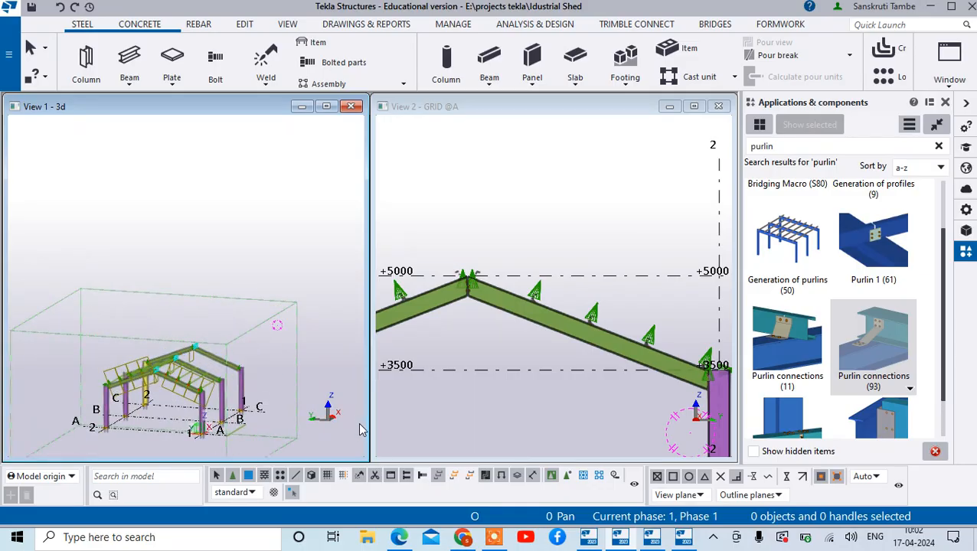
drag(360, 431, 322, 418)
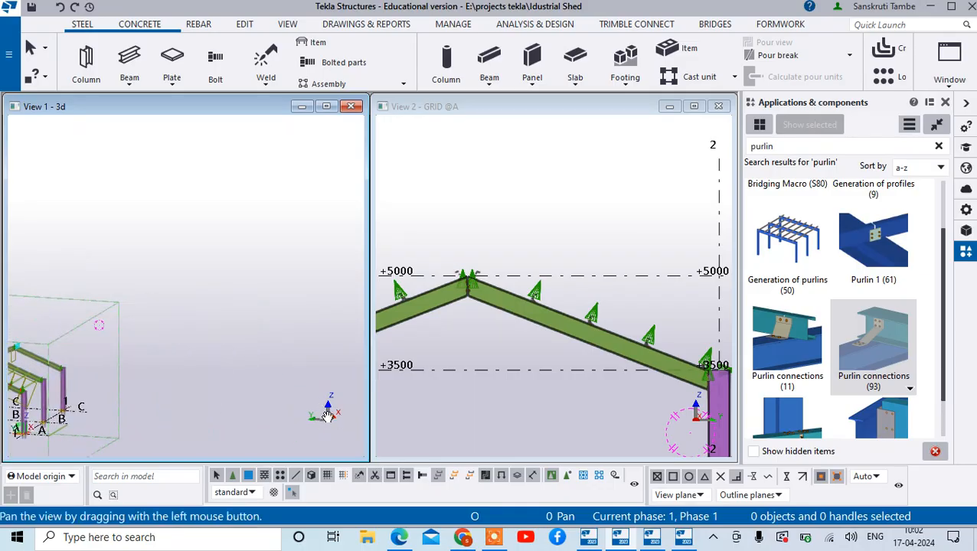
key(ctrl+p)
scroll(124, 352, up, 2)
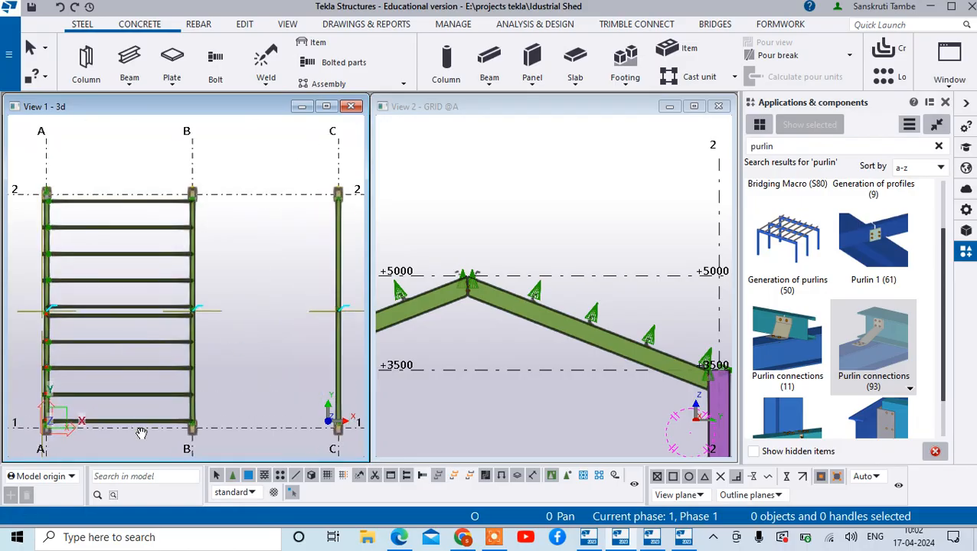
drag(159, 457, 147, 411)
right_click(140, 148)
click(160, 153)
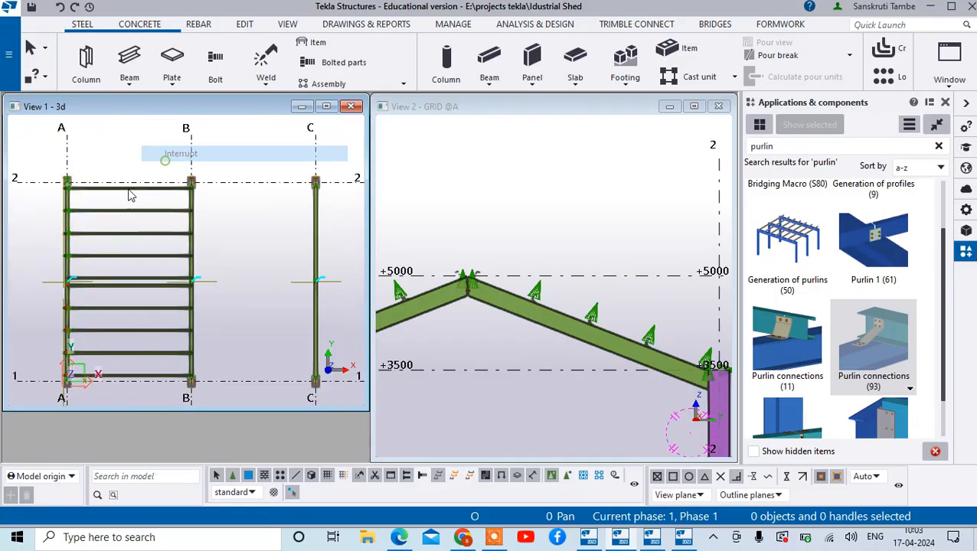
click(143, 188)
ctrl+click(142, 211)
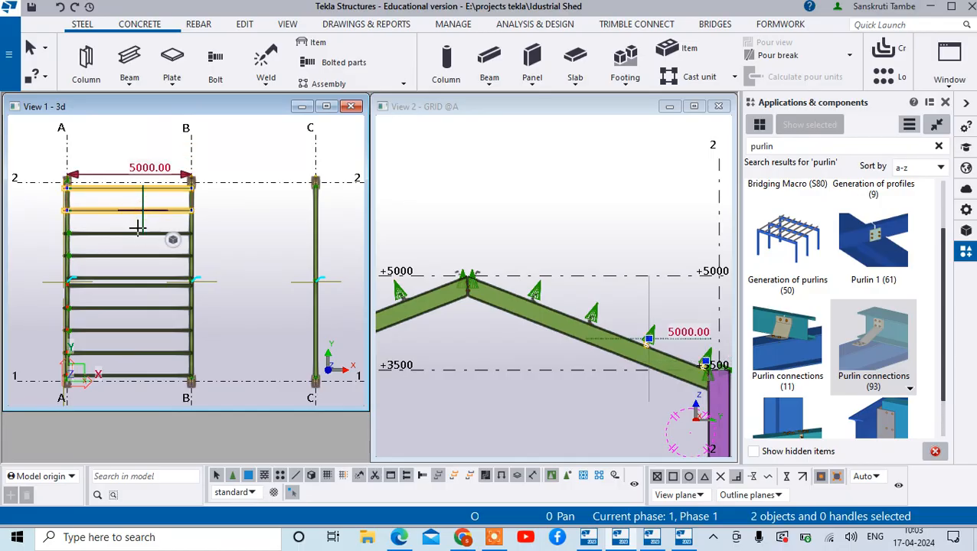
ctrl+click(133, 233)
ctrl+click(123, 257)
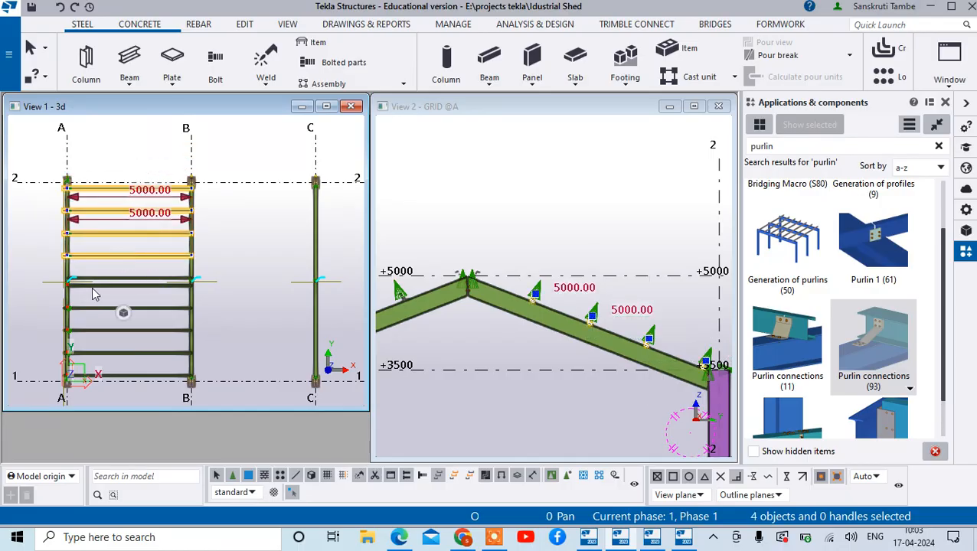
ctrl+click(94, 284)
click(100, 284)
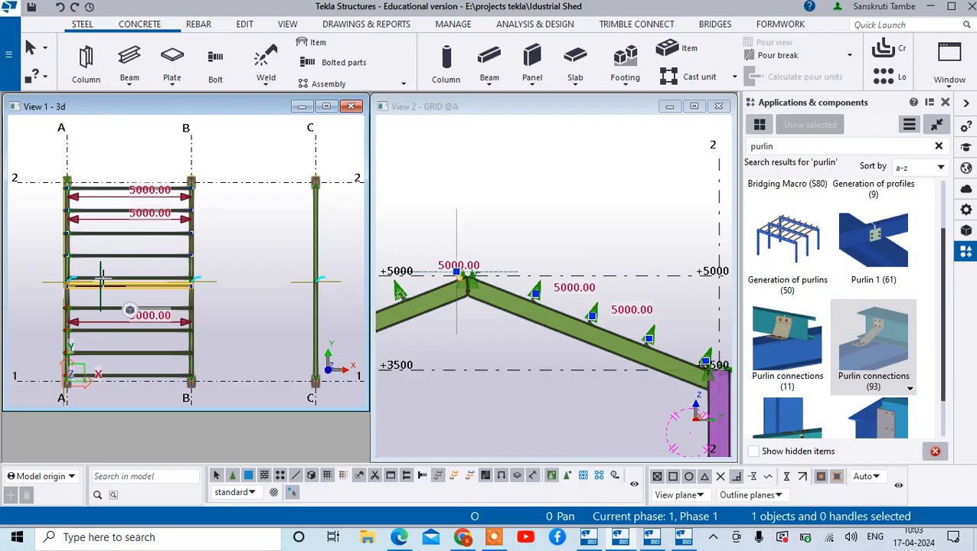
scroll(126, 275, up, 3)
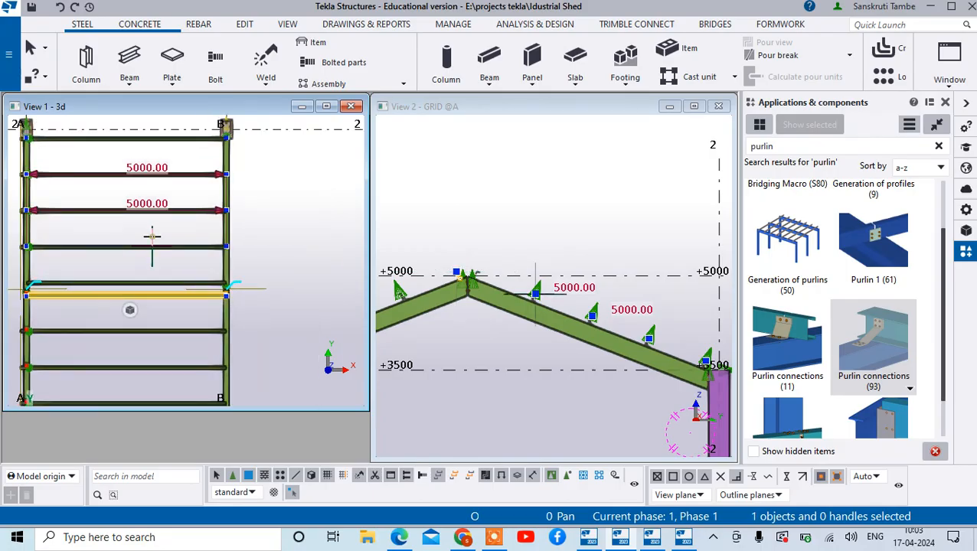
click(242, 193)
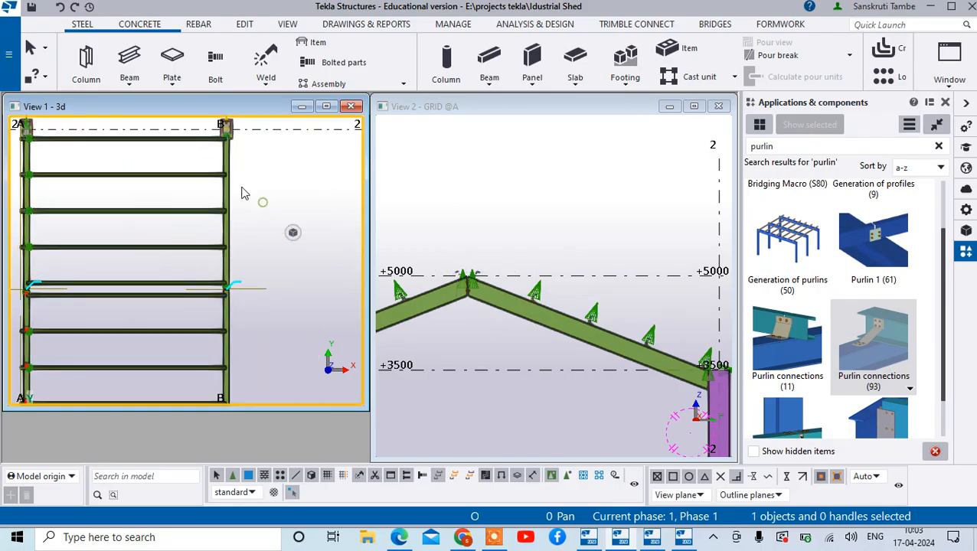
click(180, 148)
click(162, 170)
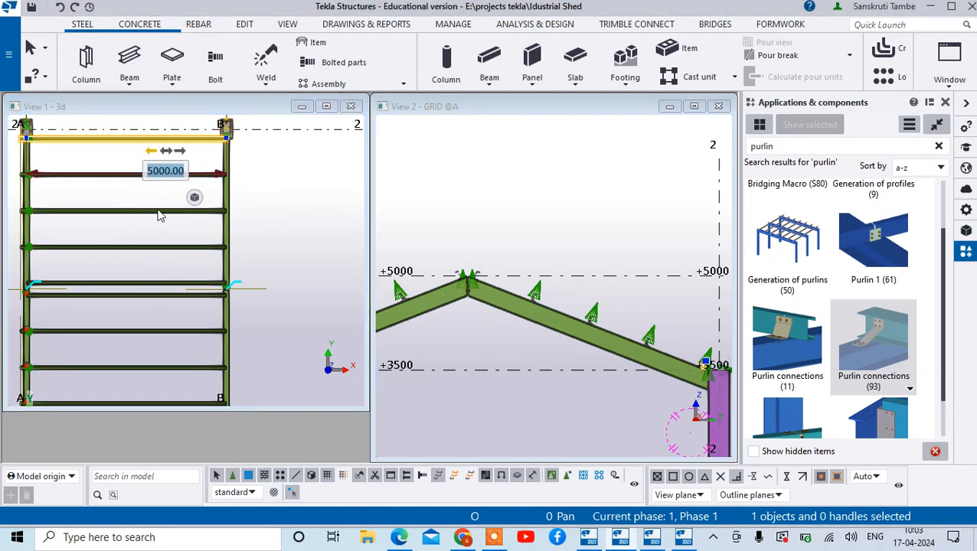
click(157, 203)
- Copy the nine purlins between grids A and B, all except the grid 1 eaves purlin, from grid A to grid B and end copying
click(184, 144)
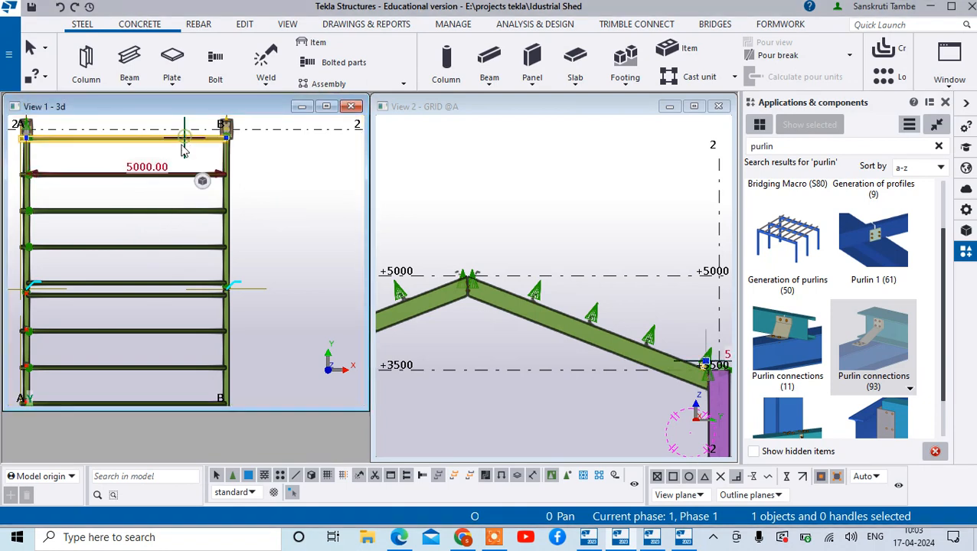
ctrl+click(164, 174)
ctrl+click(154, 211)
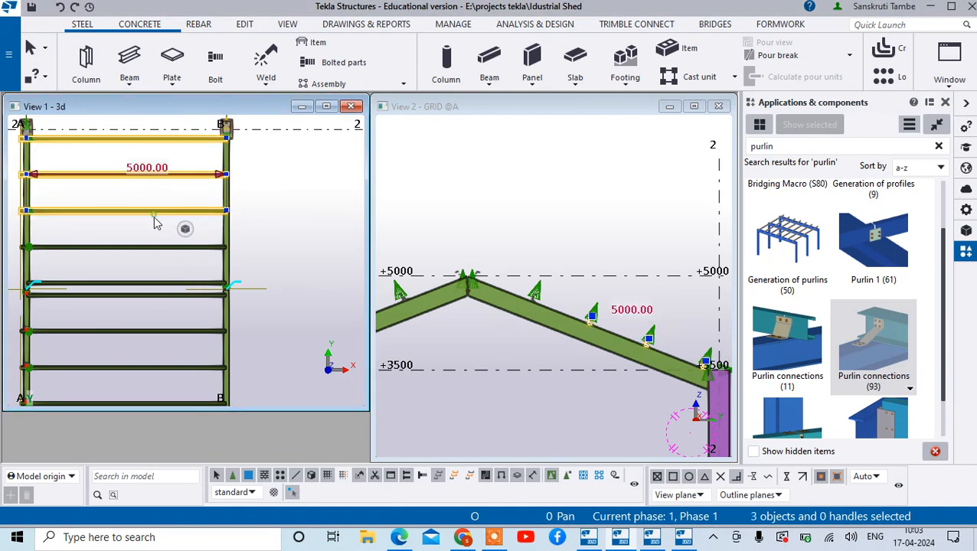
ctrl+click(140, 248)
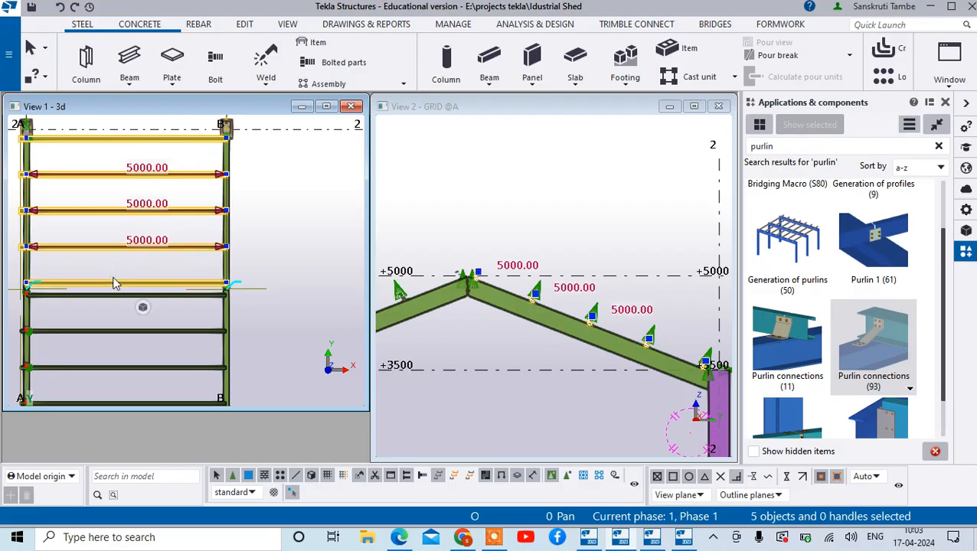
ctrl+click(95, 331)
ctrl+click(98, 369)
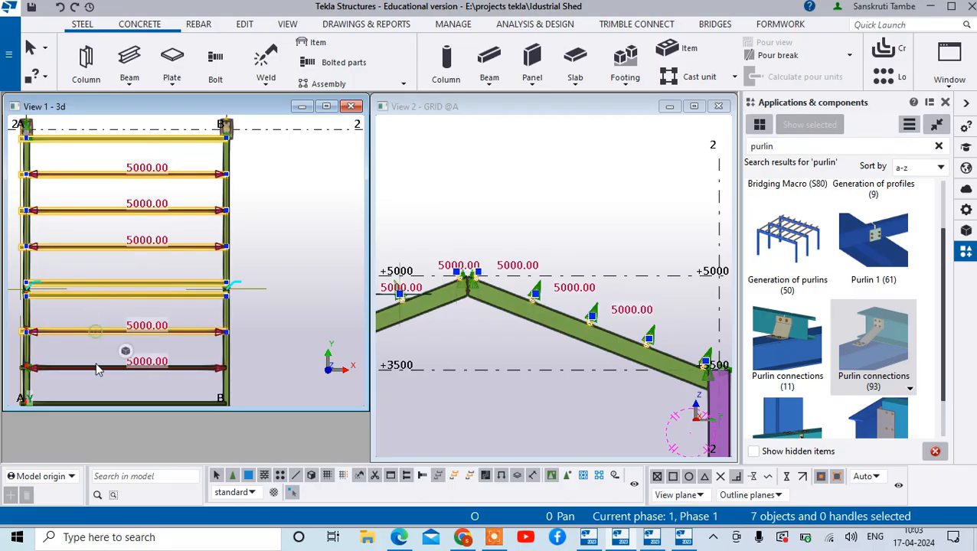
ctrl+click(84, 401)
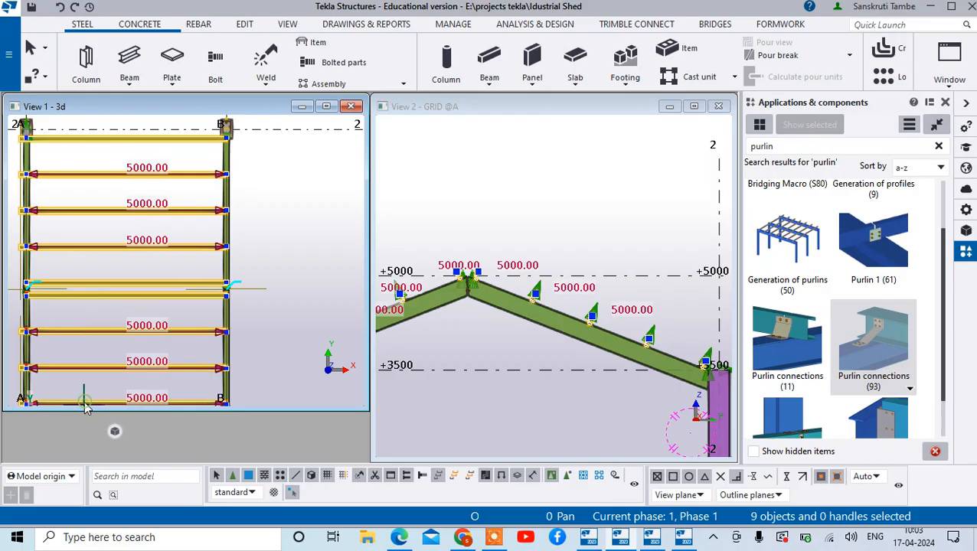
right_click(100, 360)
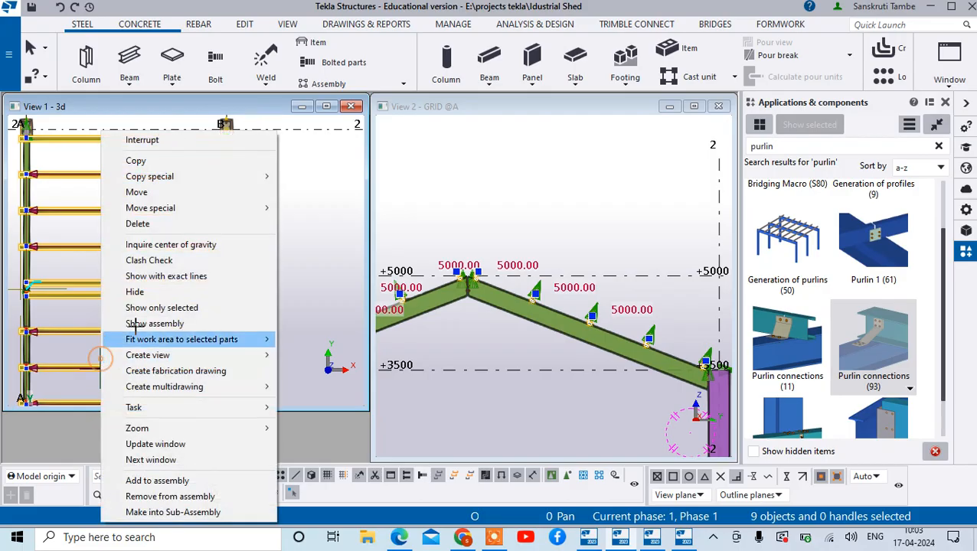
click(207, 160)
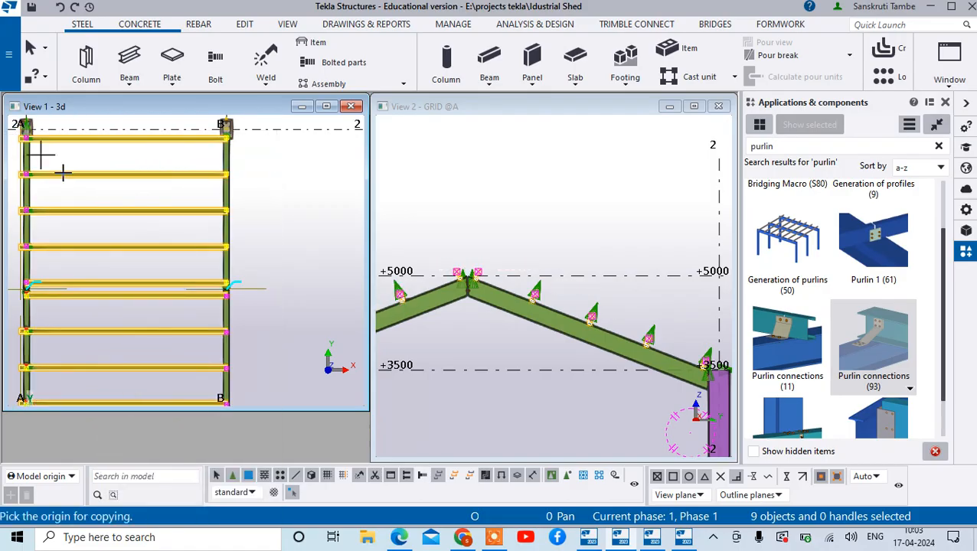
scroll(62, 173, down, 3)
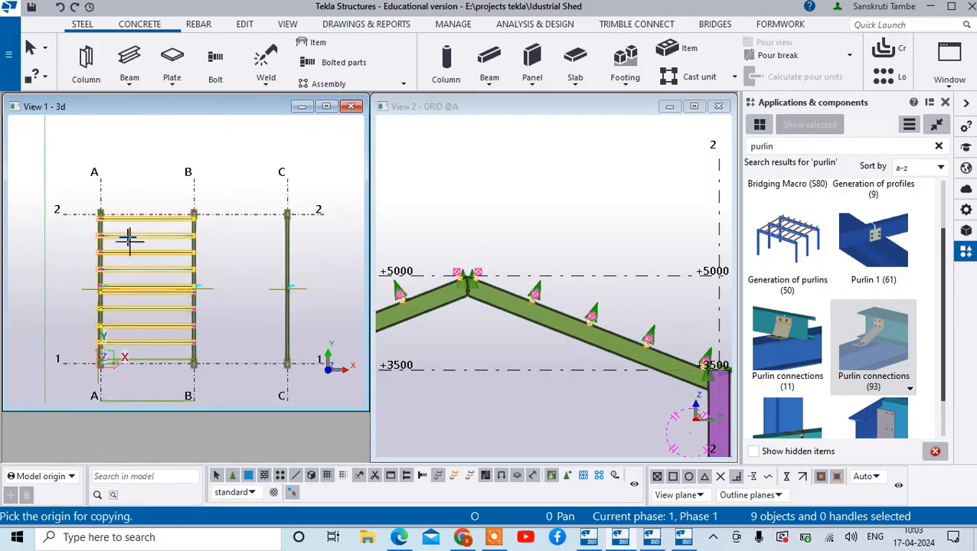
click(101, 175)
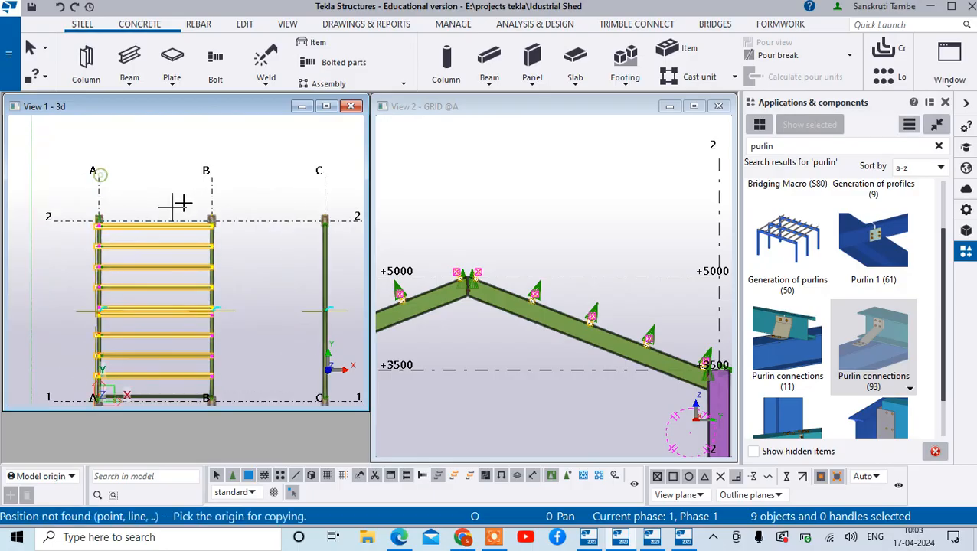
click(98, 175)
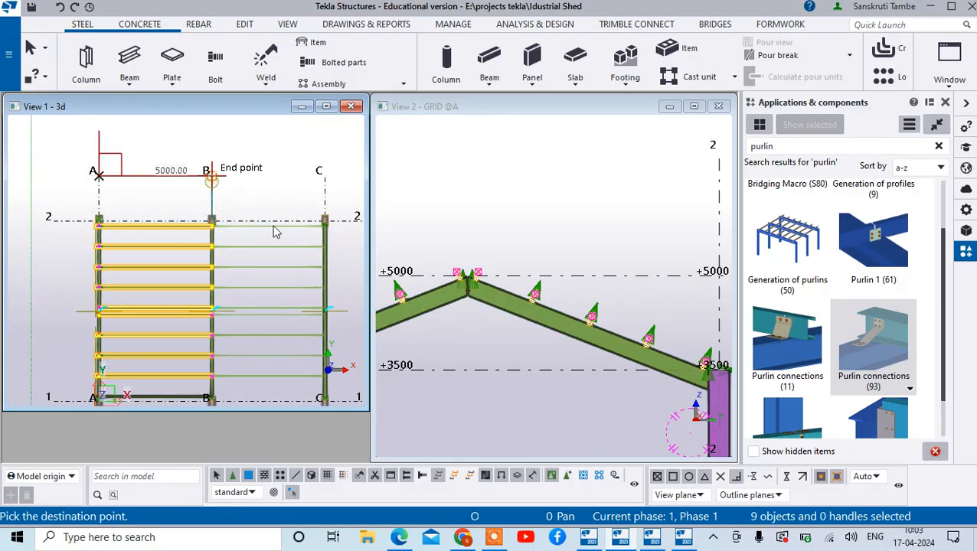
click(211, 179)
scroll(298, 198, down, 3)
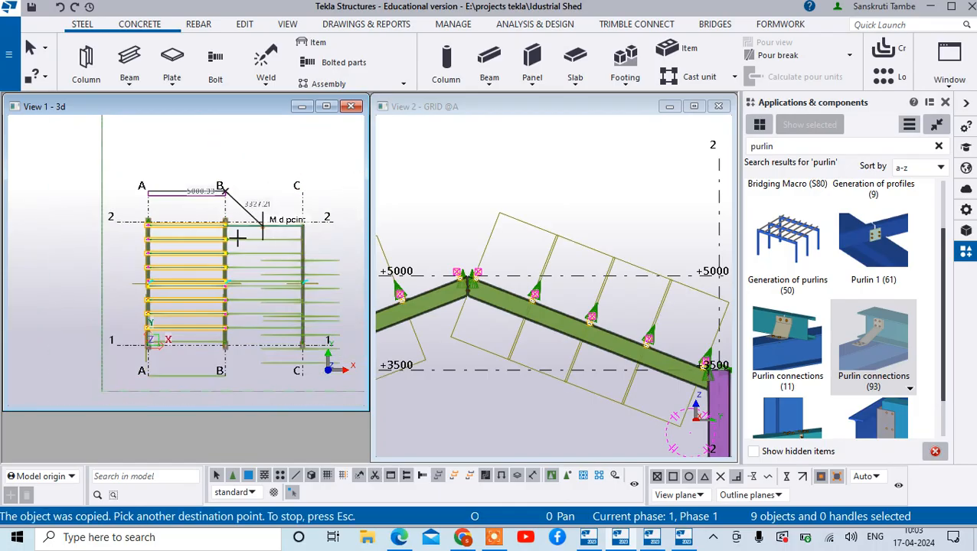
right_click(311, 200)
click(329, 207)
- Clear the purlin selection, return the plan view to 3D, redraw it and fit the work area to the entire model
scroll(269, 287, down, 3)
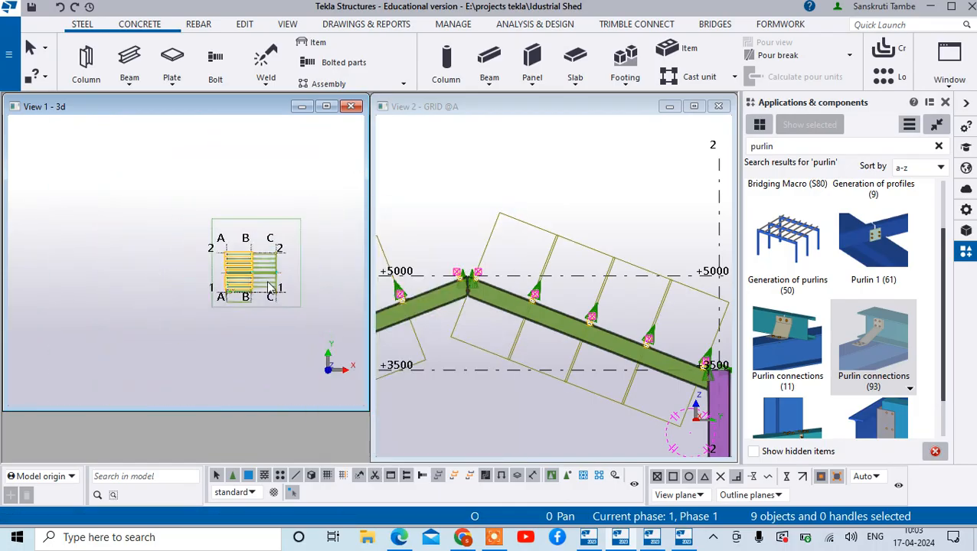
scroll(269, 288, up, 4)
click(297, 175)
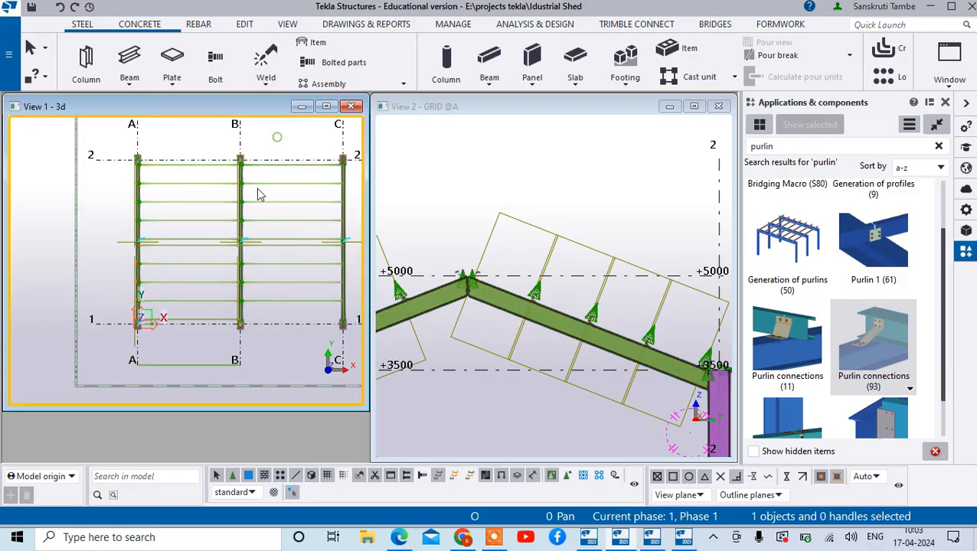
ctrl+middle_drag(224, 278, 215, 227)
right_click(200, 234)
click(206, 308)
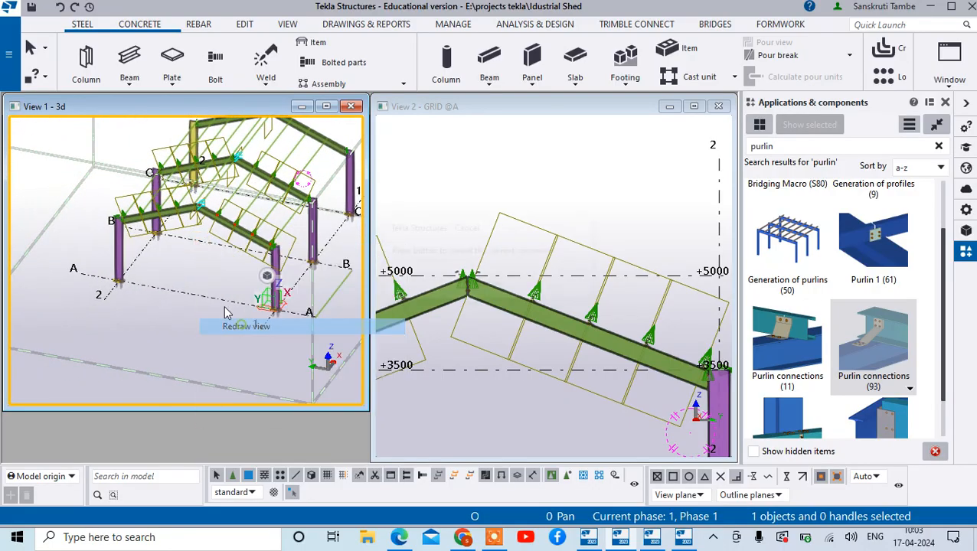
right_click(196, 315)
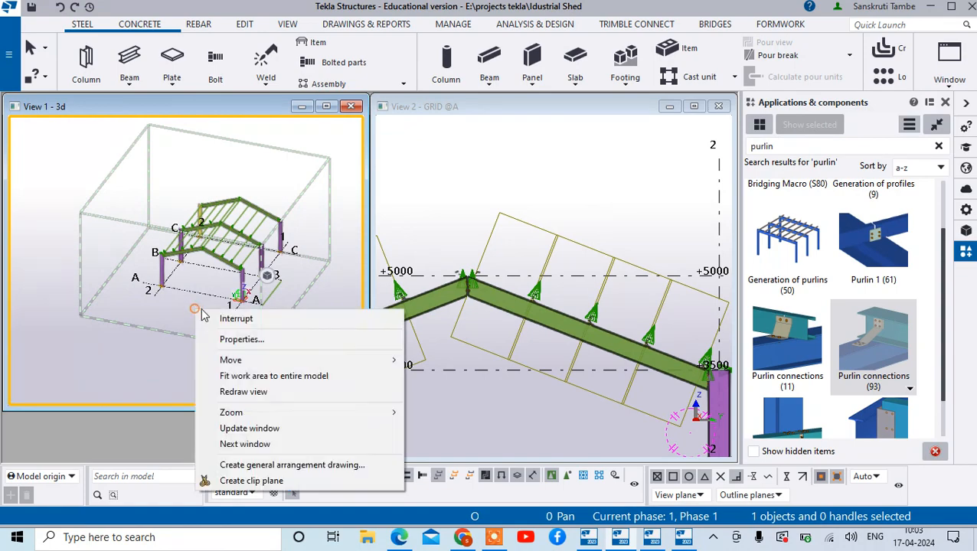
click(230, 375)
- Delete the stray beam lying at ground level outside grid 1 between grids A and B
scroll(211, 230, up, 3)
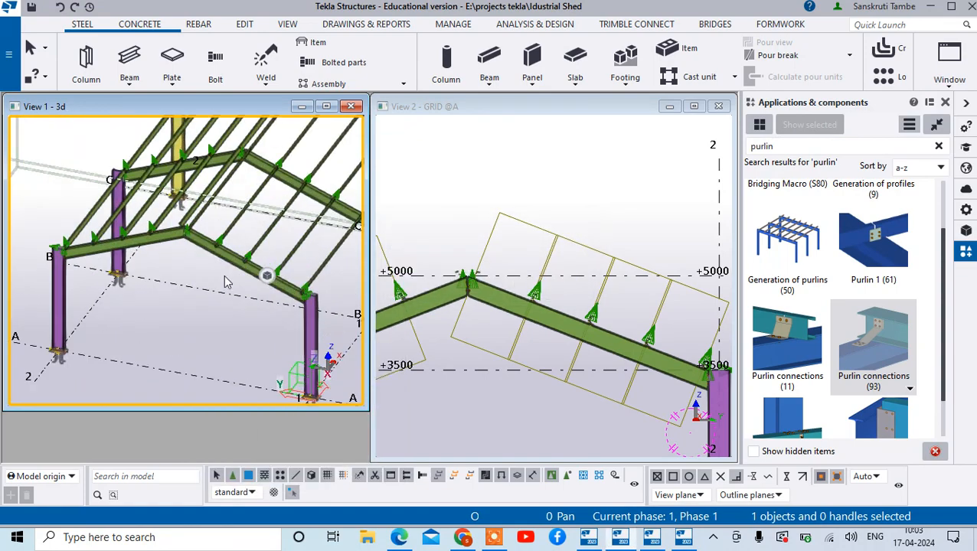
mouse_move(224, 282)
ctrl+middle_down()
mouse_move(284, 186)
mouse_move(57, 198)
mouse_move(55, 240)
ctrl+middle_up()
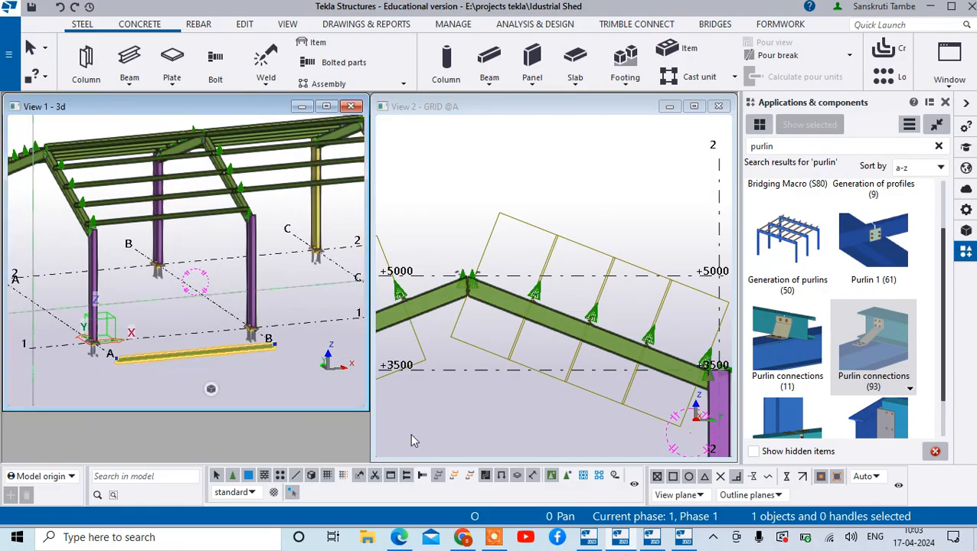
key(Escape)
- Inspect the shed's frames, purlins and purlin connections in 3D from the gable end, above and at ground level
ctrl+middle_drag(272, 366, 366, 224)
scroll(284, 217, down, 2)
ctrl+middle_drag(278, 199, 308, 249)
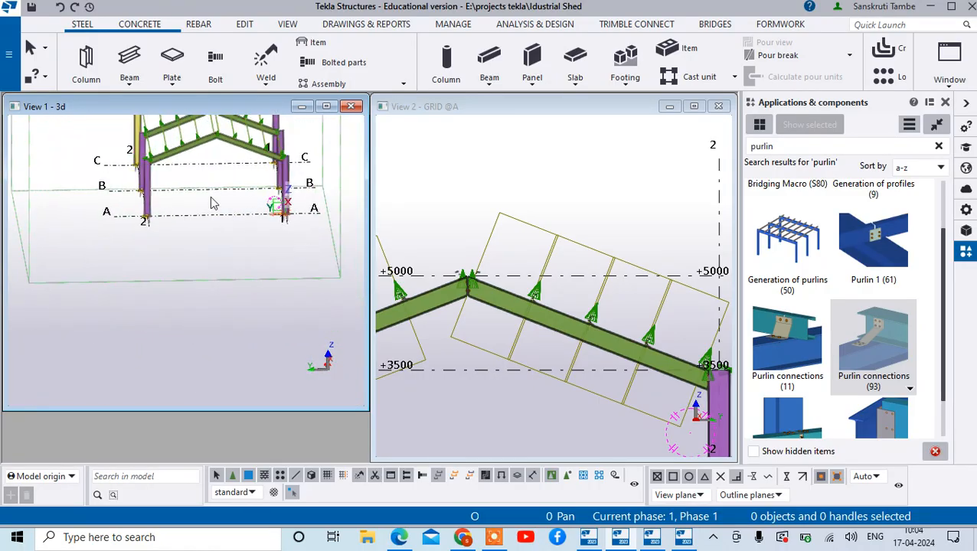
scroll(217, 249, down, 4)
scroll(247, 186, up, 2)
scroll(247, 190, up, 5)
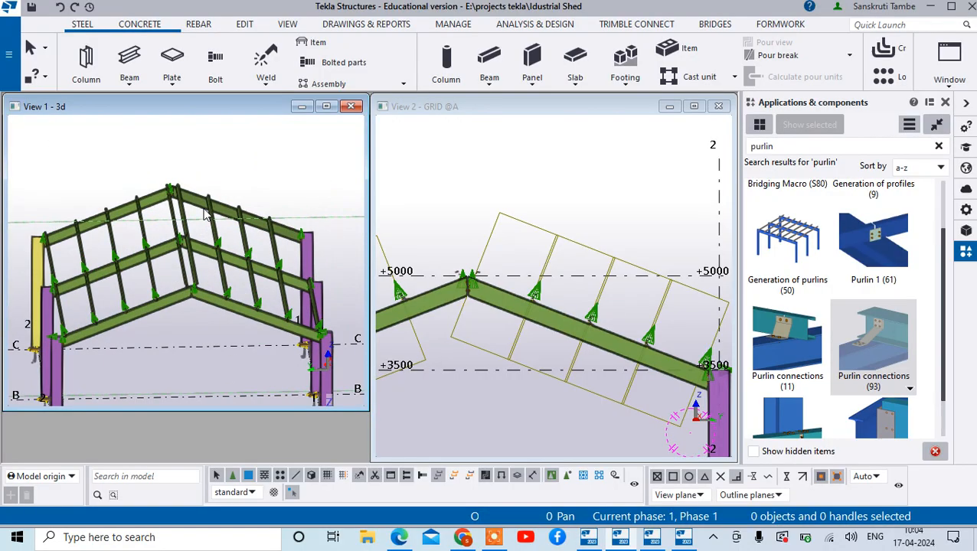
ctrl+middle_drag(160, 323, 151, 286)
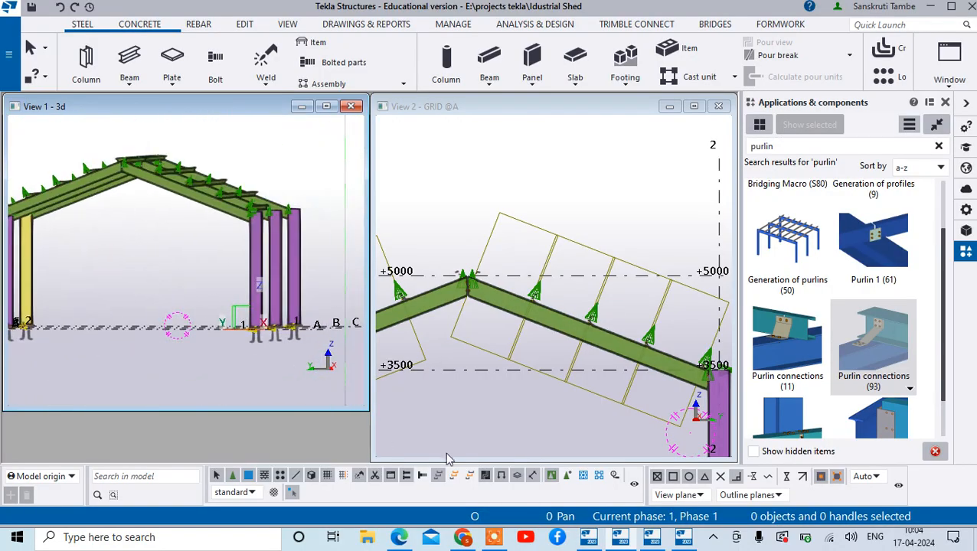
click(494, 536)
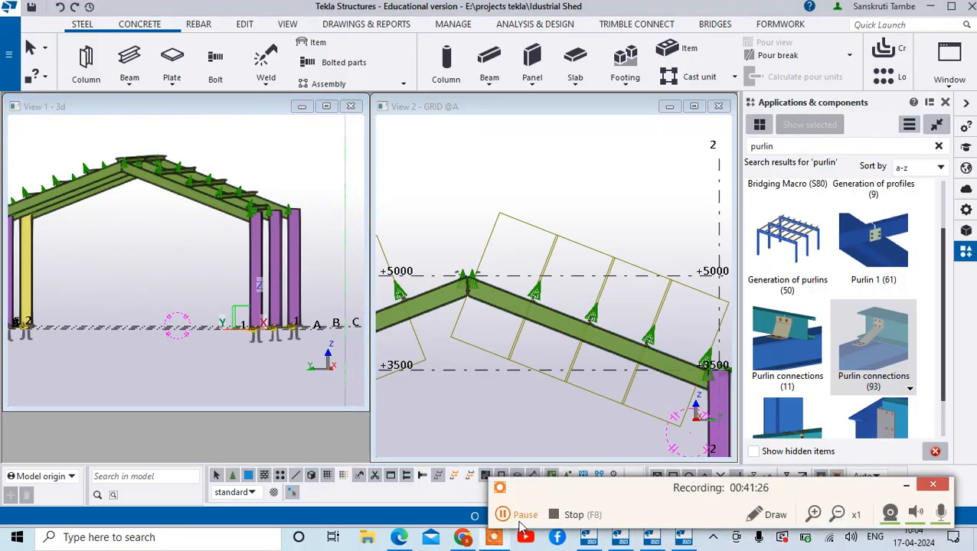